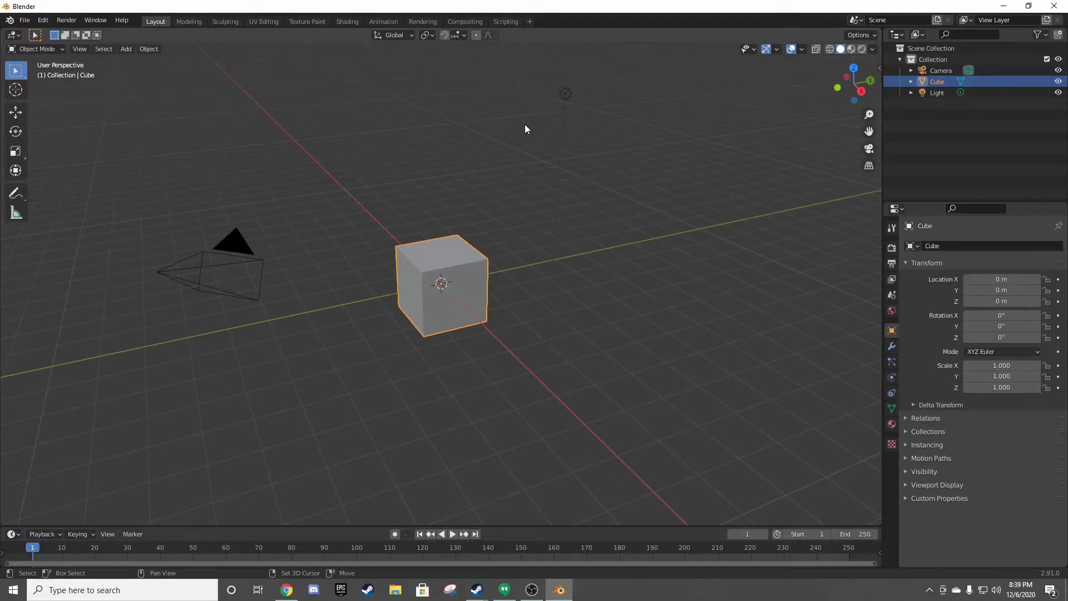
# - Delete the default camera and light, leaving only the cube selected
pyautogui.keyDown('shift'); pyautogui.moveTo(525, 124); pyautogui.dragTo(560, 148, button='middle'); pyautogui.keyUp('shift')
pyautogui.moveTo(585, 237)
pyautogui.mouseDown(button='middle')
pyautogui.moveTo(572, 229)
pyautogui.moveTo(592, 241)
pyautogui.mouseUp(button='middle')
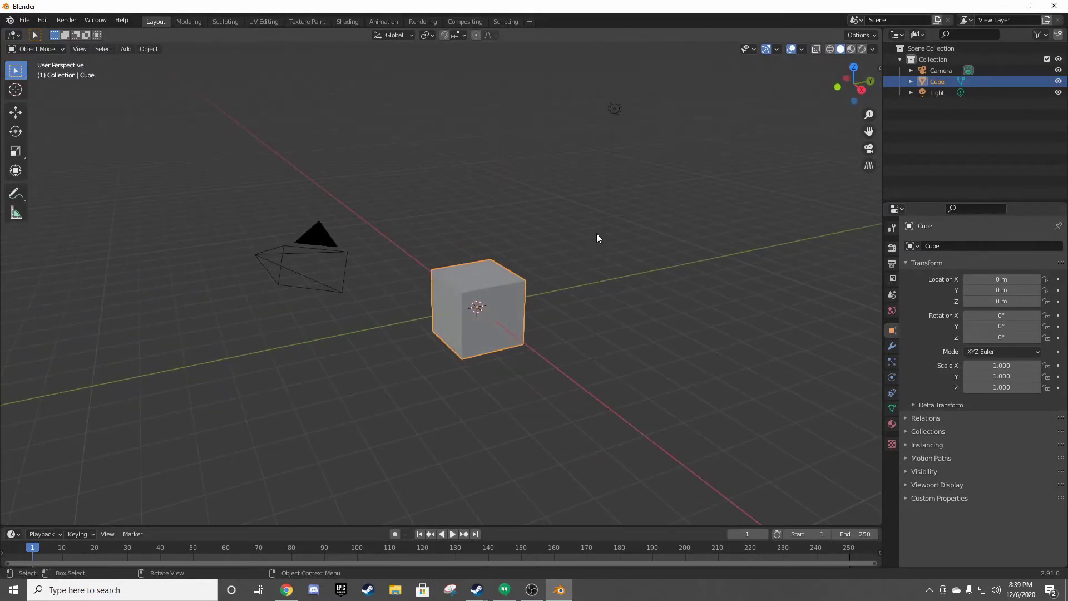
pyautogui.click(615, 110)
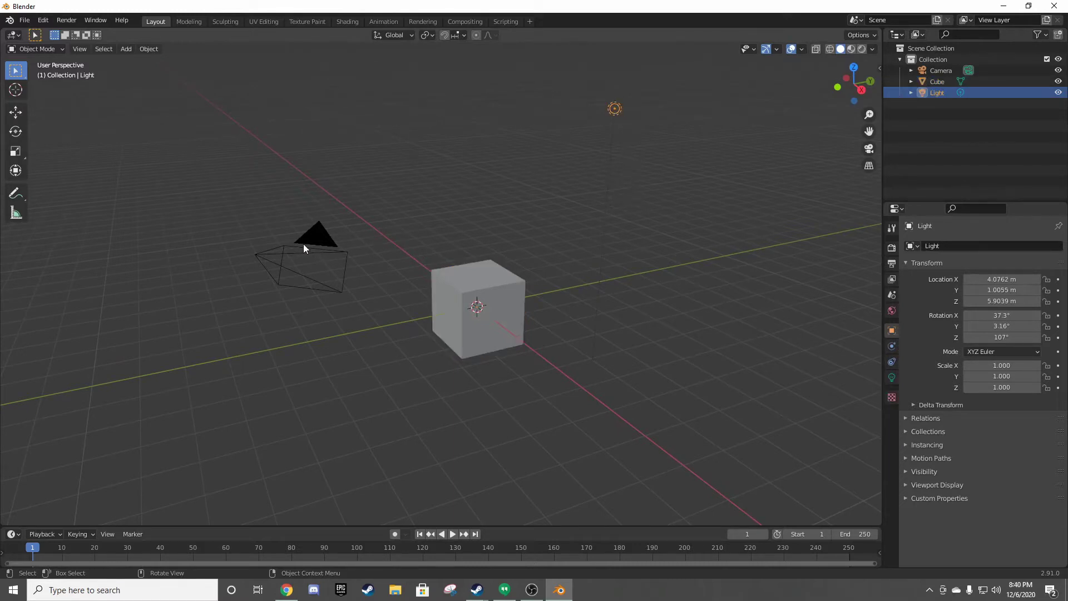
pyautogui.click(322, 242)
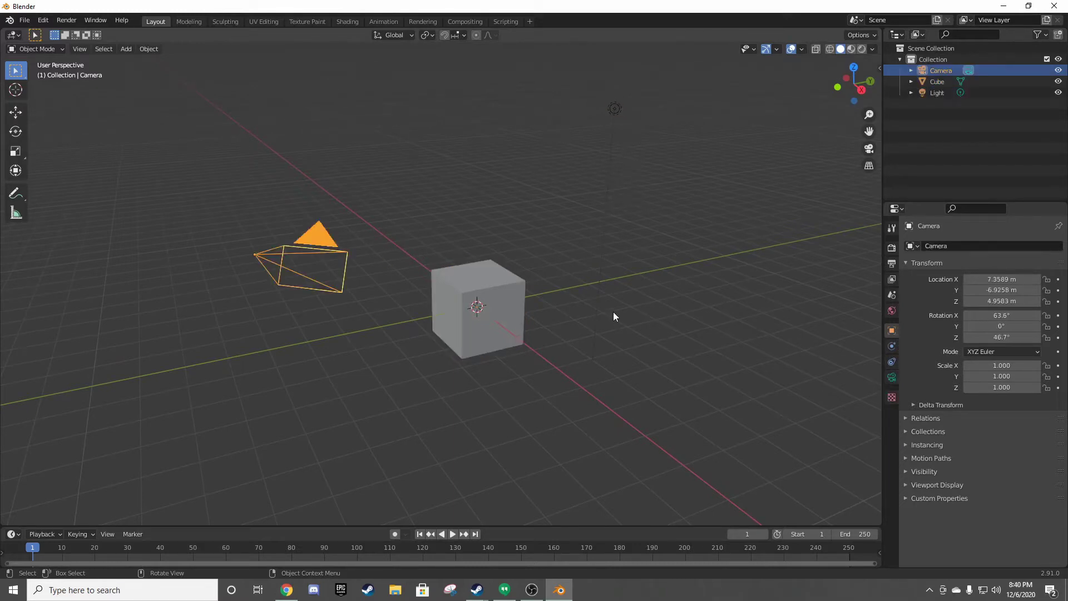
pyautogui.press('Delete')
pyautogui.click(614, 108)
pyautogui.press('Delete')
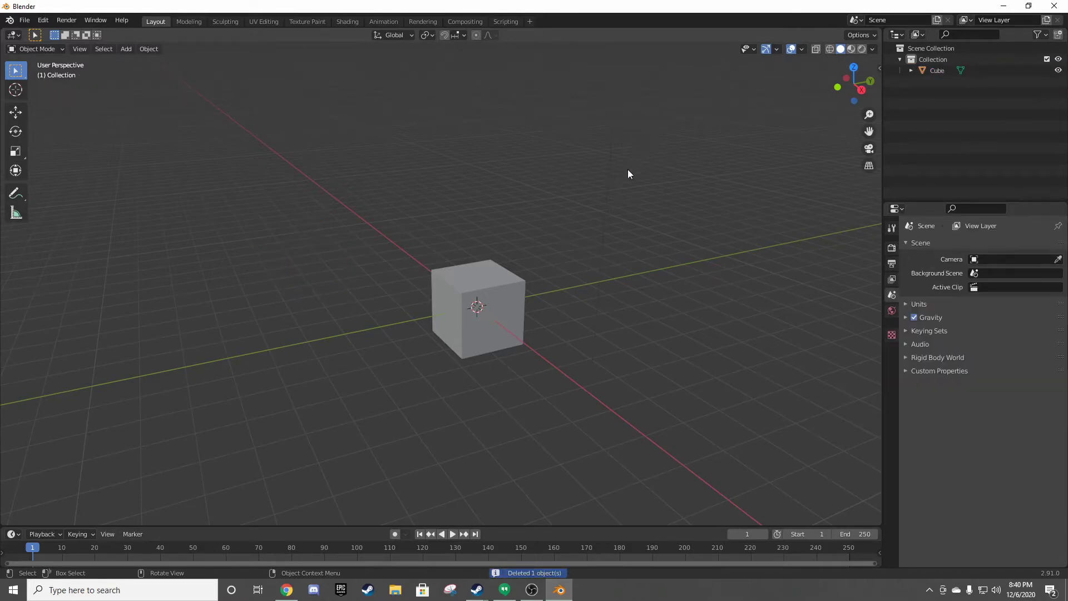
pyautogui.moveTo(590, 213)
pyautogui.mouseDown(button='middle')
pyautogui.moveTo(546, 203)
pyautogui.moveTo(602, 217)
pyautogui.moveTo(489, 289)
pyautogui.mouseUp(button='middle')
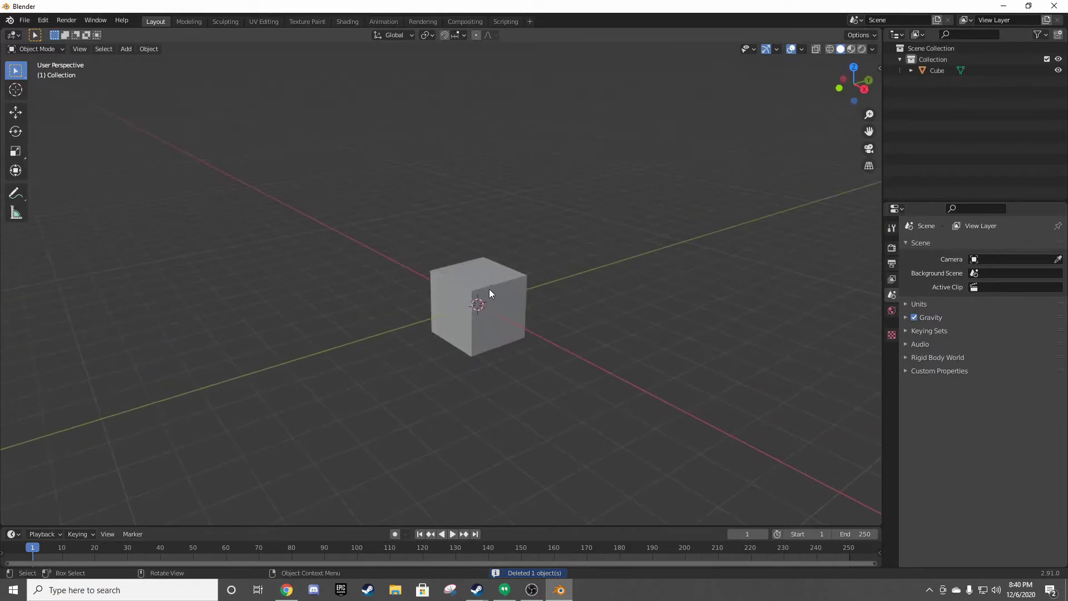
pyautogui.click(538, 278)
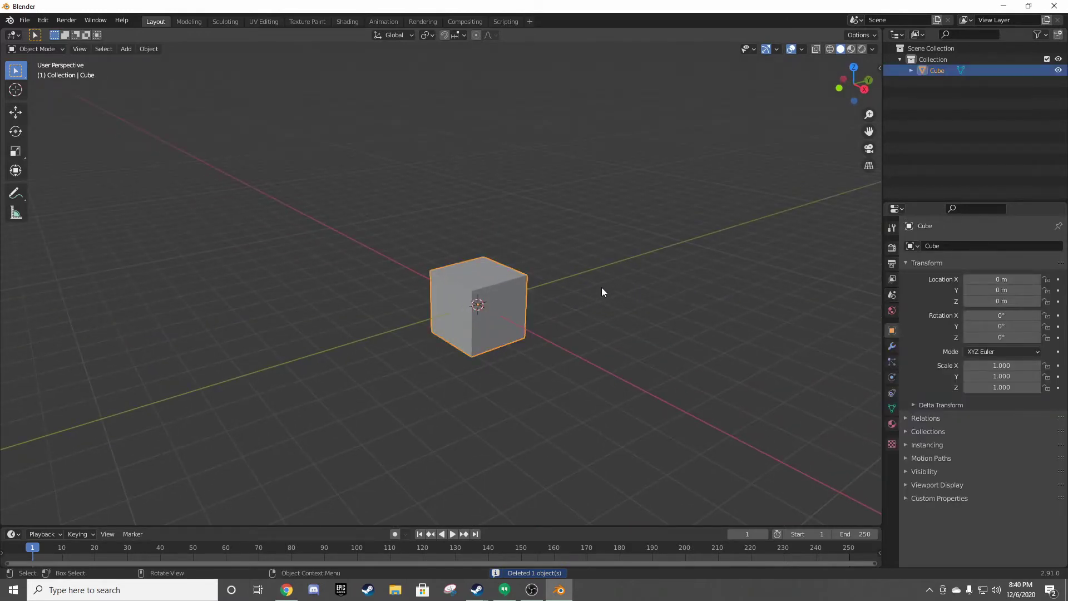
# - In Edit Mode, raise the cube mesh along Z so its bottom rests on the origin
pyautogui.press('Tab')
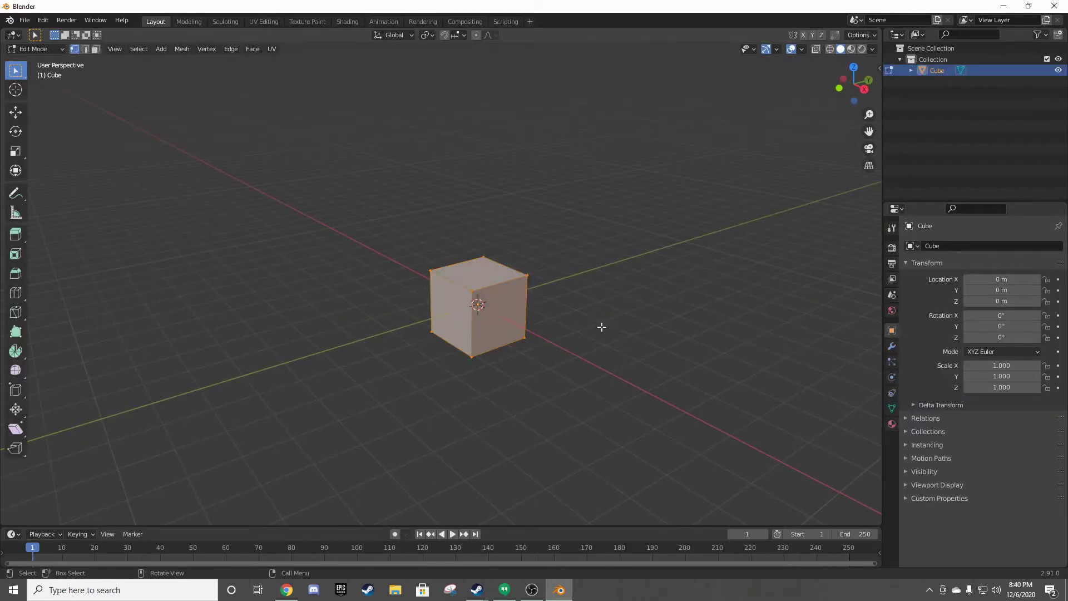
pyautogui.press('g')
pyautogui.press('z')
pyautogui.click(601, 279)
pyautogui.moveTo(601, 278)
pyautogui.mouseDown(button='middle')
pyautogui.moveTo(542, 206)
pyautogui.moveTo(570, 264)
pyautogui.moveTo(565, 240)
pyautogui.moveTo(591, 257)
pyautogui.moveTo(484, 291)
pyautogui.moveTo(561, 222)
pyautogui.moveTo(484, 296)
pyautogui.moveTo(532, 243)
pyautogui.mouseUp(button='middle')
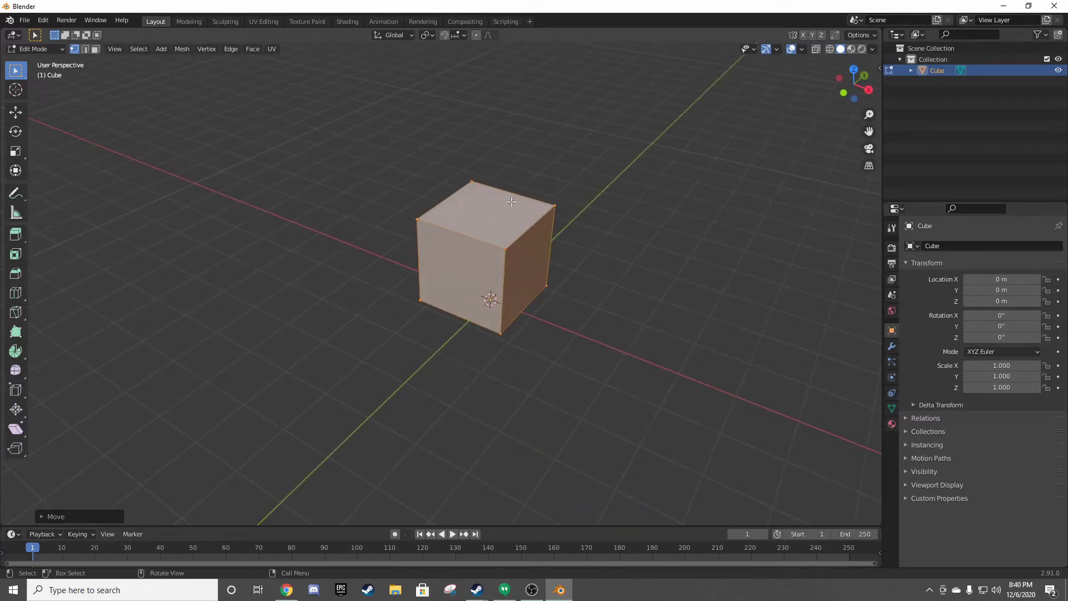
# - Switch to face select mode and select the whole cube mesh
pyautogui.press('3')
pyautogui.moveTo(489, 295)
pyautogui.mouseDown(button='middle')
pyautogui.moveTo(496, 302)
pyautogui.moveTo(612, 222)
pyautogui.moveTo(559, 238)
pyautogui.moveTo(677, 234)
pyautogui.moveTo(616, 241)
pyautogui.mouseUp(button='middle')
pyautogui.click(469, 256)
pyautogui.press('a')
pyautogui.moveTo(520, 257); pyautogui.dragTo(474, 262, button='middle')
pyautogui.press('z')
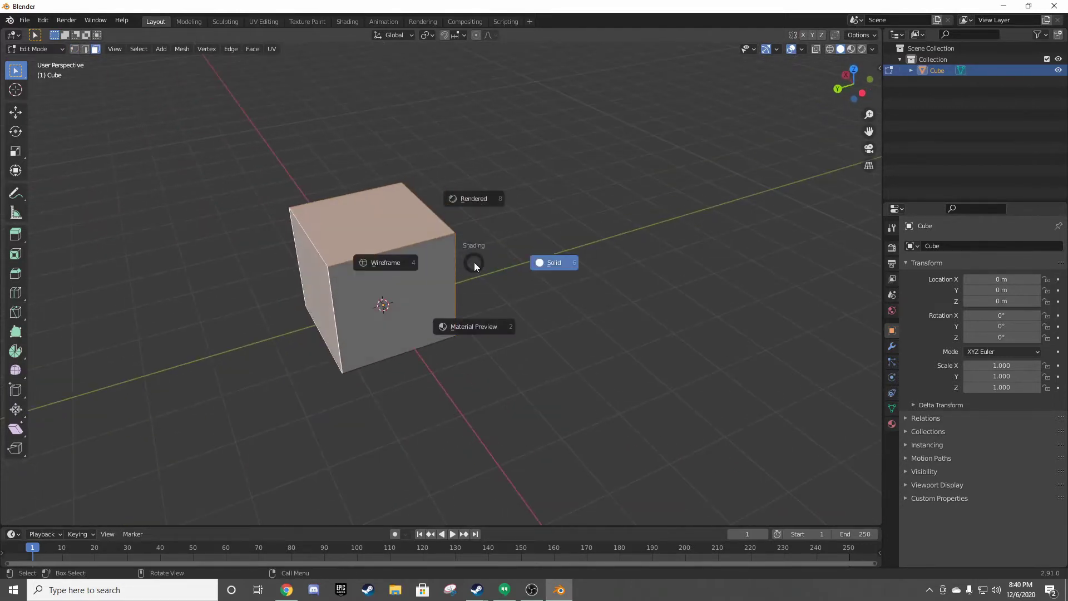
pyautogui.click(501, 256)
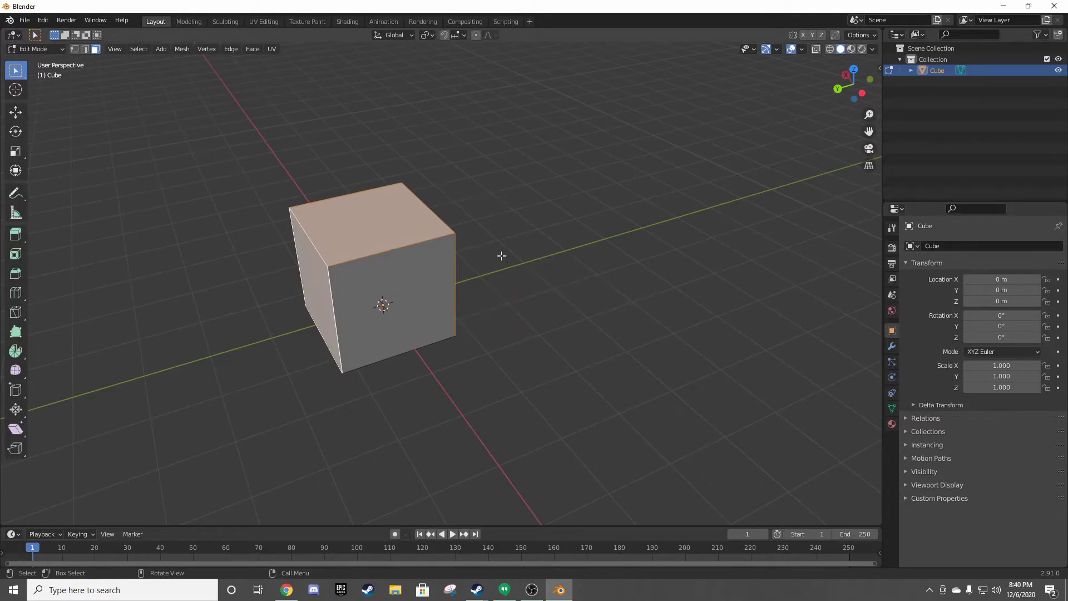
pyautogui.press('x')
pyautogui.press('x')
# - Undo an accidental vertex dissolve, then delete the cube's left and right side faces
pyautogui.click(565, 205)
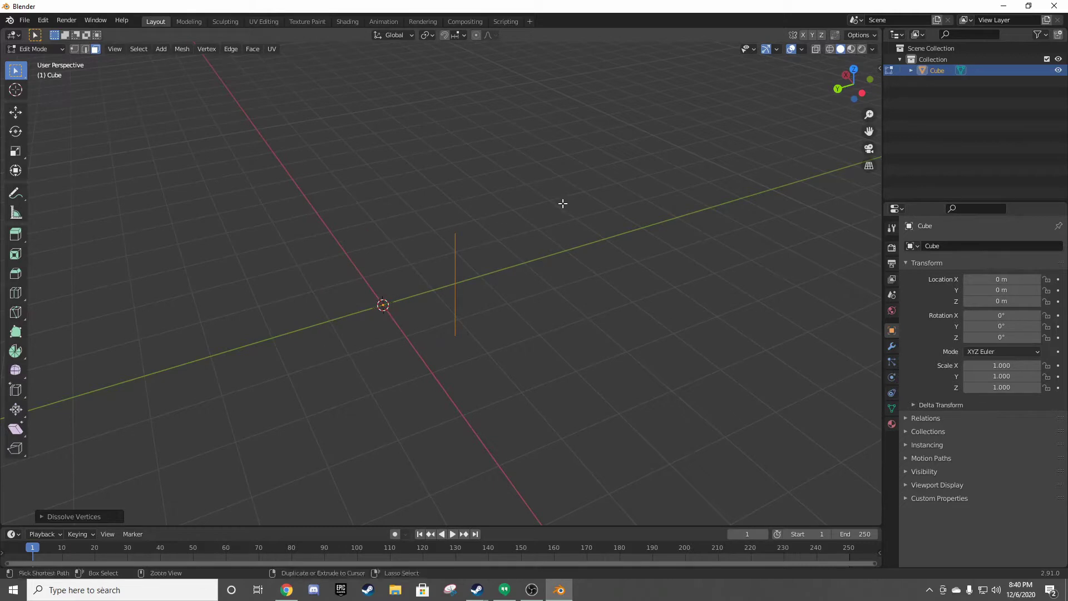
pyautogui.hotkey('ctrl', 'z')
pyautogui.moveTo(563, 203); pyautogui.dragTo(546, 225, button='middle')
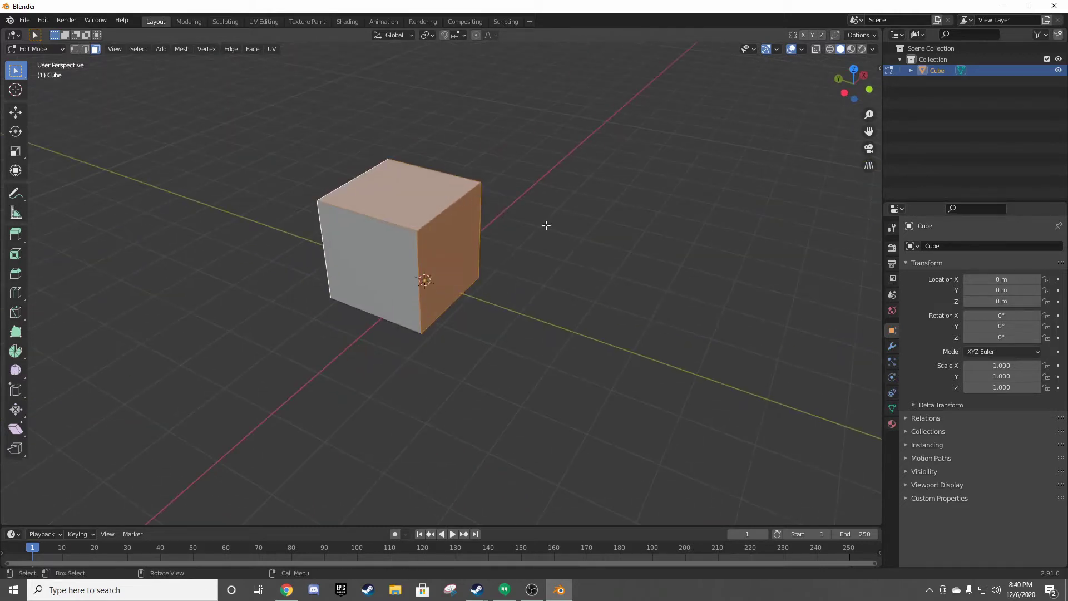
pyautogui.click(546, 225)
pyautogui.click(460, 238)
pyautogui.moveTo(396, 196)
pyautogui.mouseDown(button='middle')
pyautogui.moveTo(492, 184)
pyautogui.moveTo(332, 272)
pyautogui.mouseUp(button='middle')
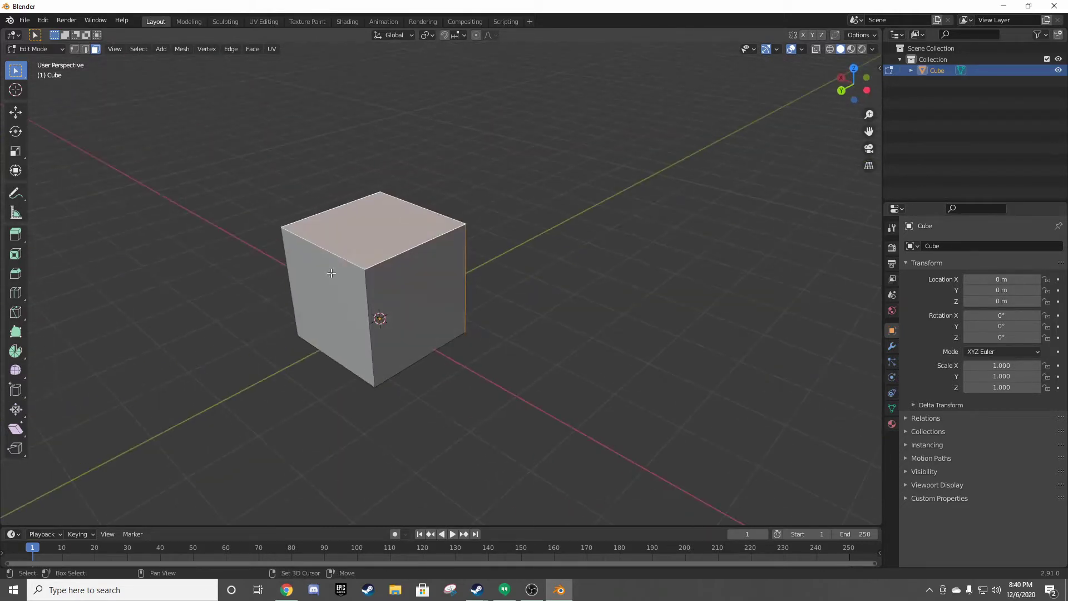
pyautogui.keyDown('shift'); pyautogui.click(332, 272); pyautogui.keyUp('shift')
pyautogui.press('x')
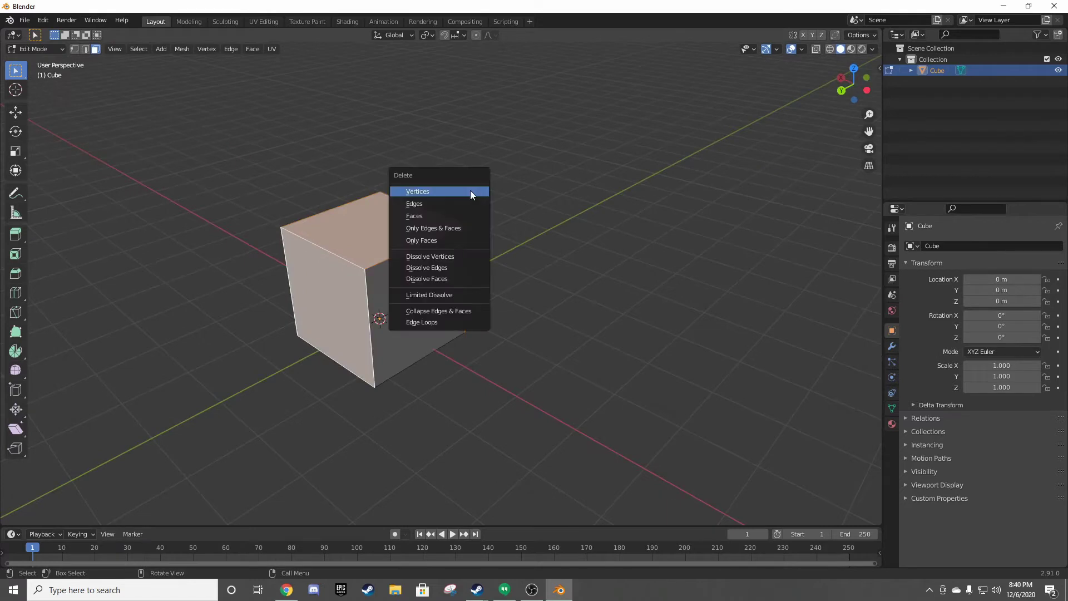
pyautogui.click(469, 190)
# - Delete the floor face and the remaining left wall, leaving one upright side wall
pyautogui.moveTo(530, 195)
pyautogui.mouseDown(button='middle')
pyautogui.moveTo(388, 206)
pyautogui.moveTo(370, 233)
pyautogui.mouseUp(button='middle')
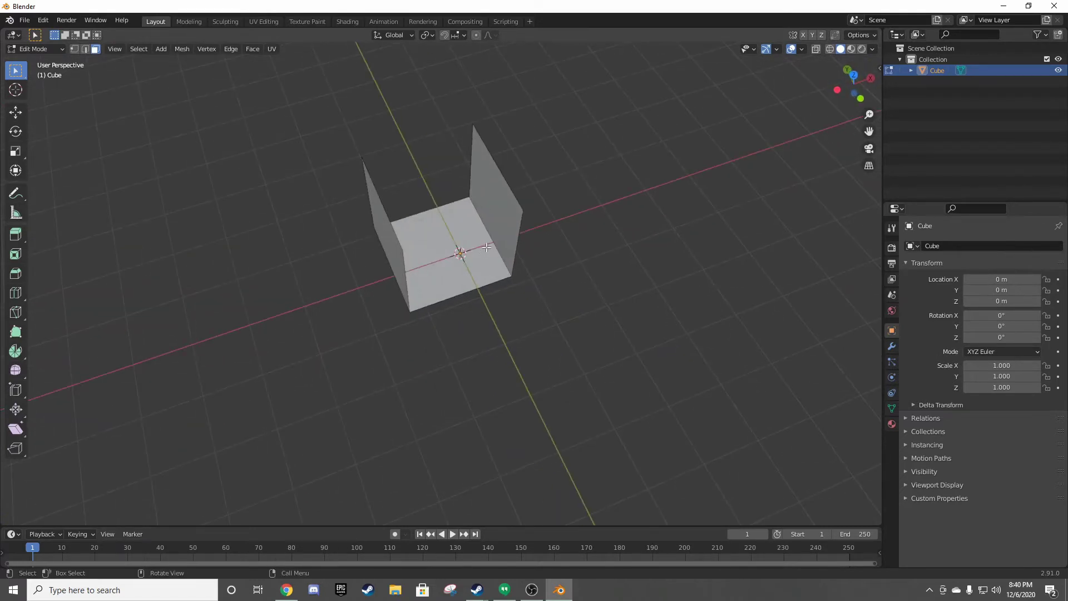
pyautogui.moveTo(487, 247); pyautogui.dragTo(484, 219, button='middle')
pyautogui.click(460, 253)
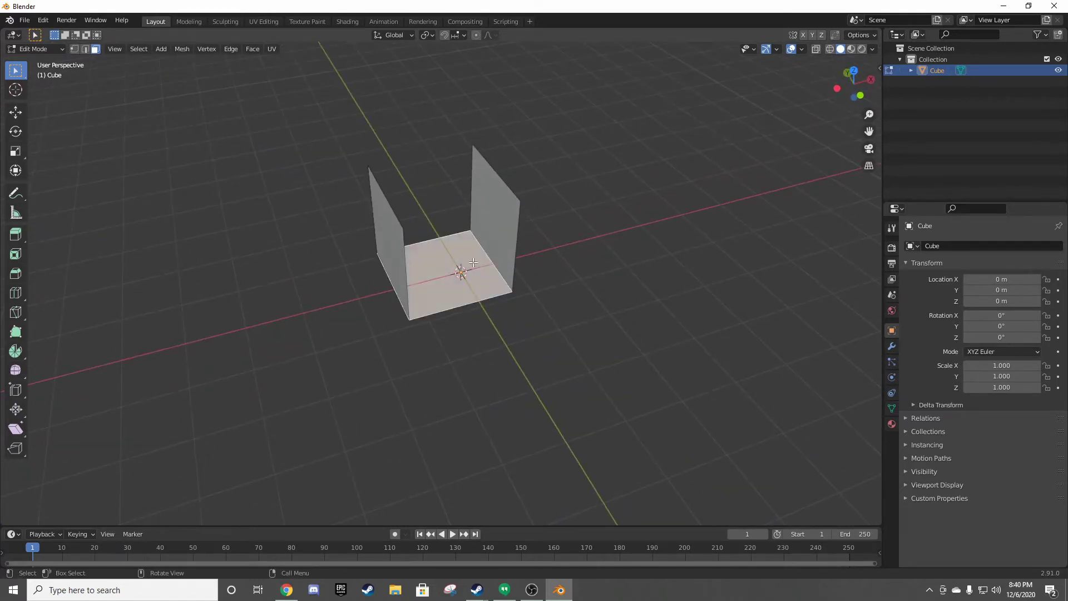
pyautogui.moveTo(460, 253)
pyautogui.mouseDown(button='middle')
pyautogui.moveTo(473, 276)
pyautogui.moveTo(600, 222)
pyautogui.moveTo(539, 201)
pyautogui.moveTo(558, 213)
pyautogui.moveTo(603, 198)
pyautogui.mouseUp(button='middle')
pyautogui.press('x')
pyautogui.click(474, 279)
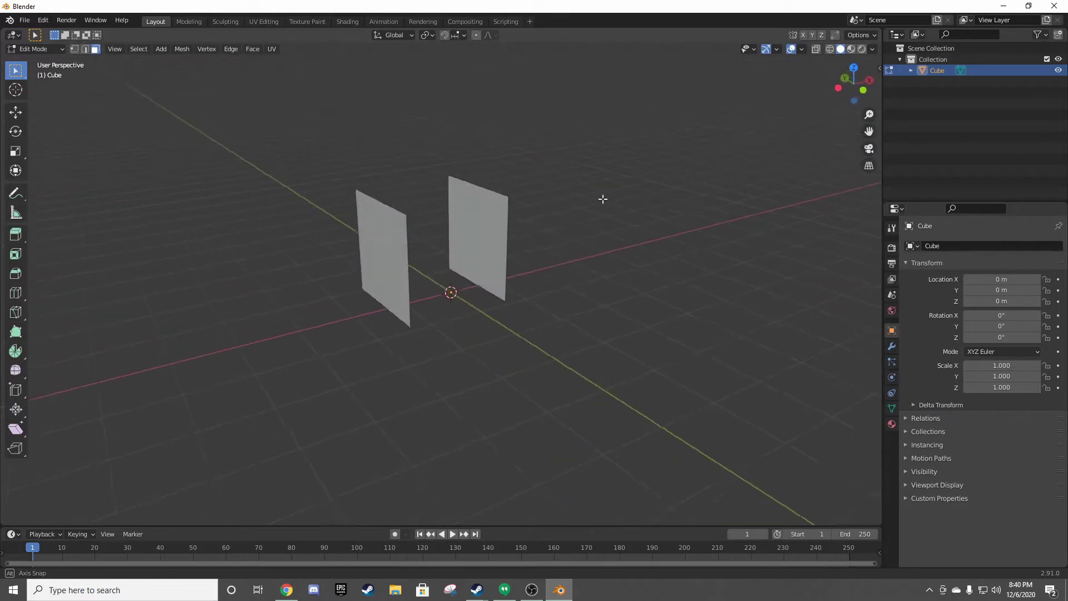
pyautogui.click(393, 291)
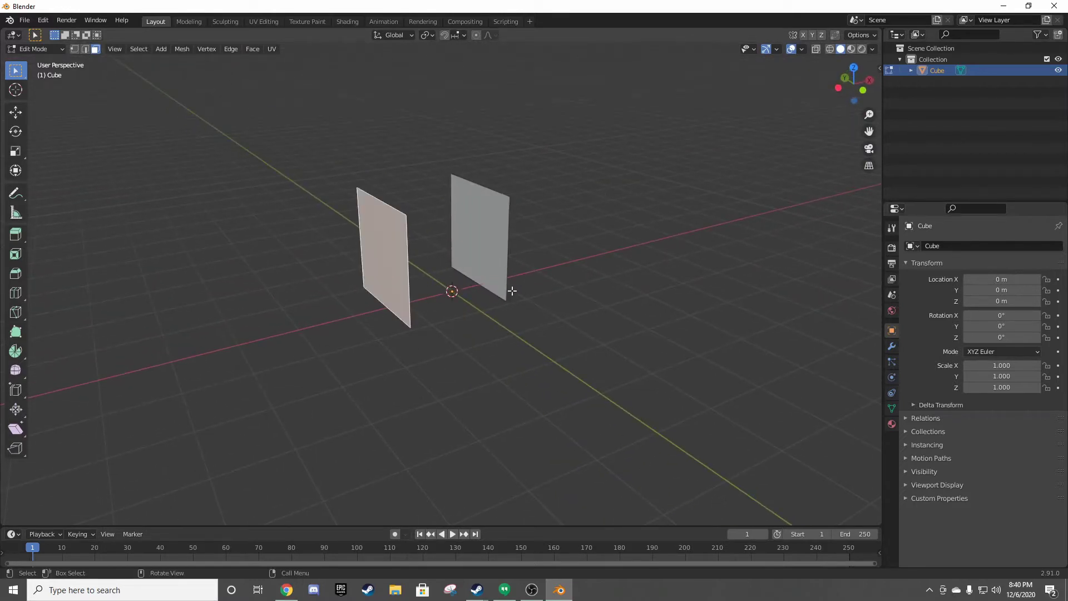
pyautogui.press('x')
pyautogui.click(507, 277)
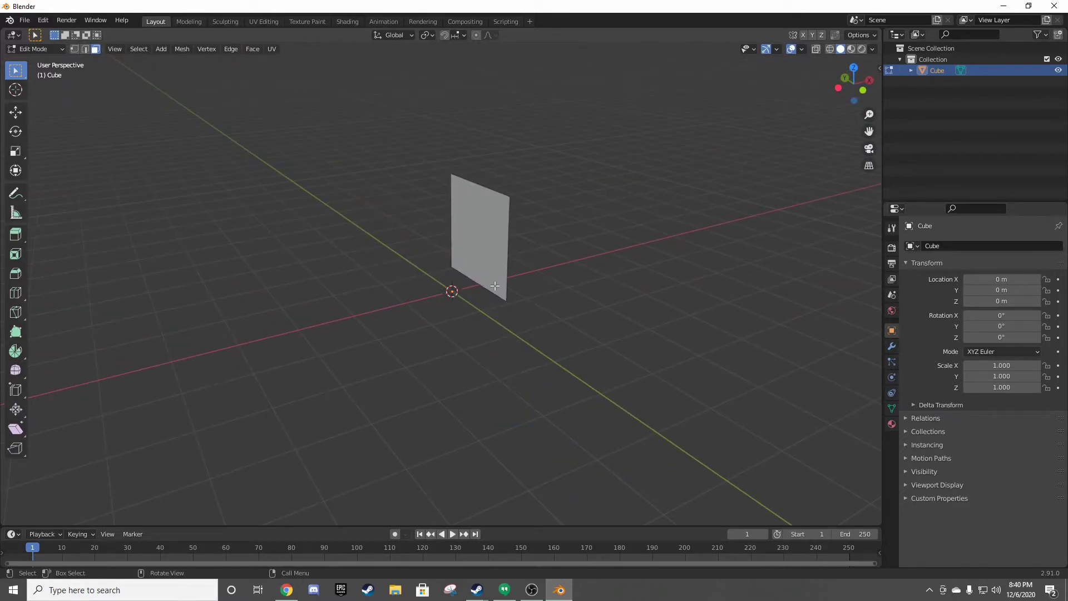
pyautogui.press('2')
# - Set the wall's bottom edge to X 0 in the sidebar Item tab
pyautogui.click(478, 285)
pyautogui.click(880, 69)
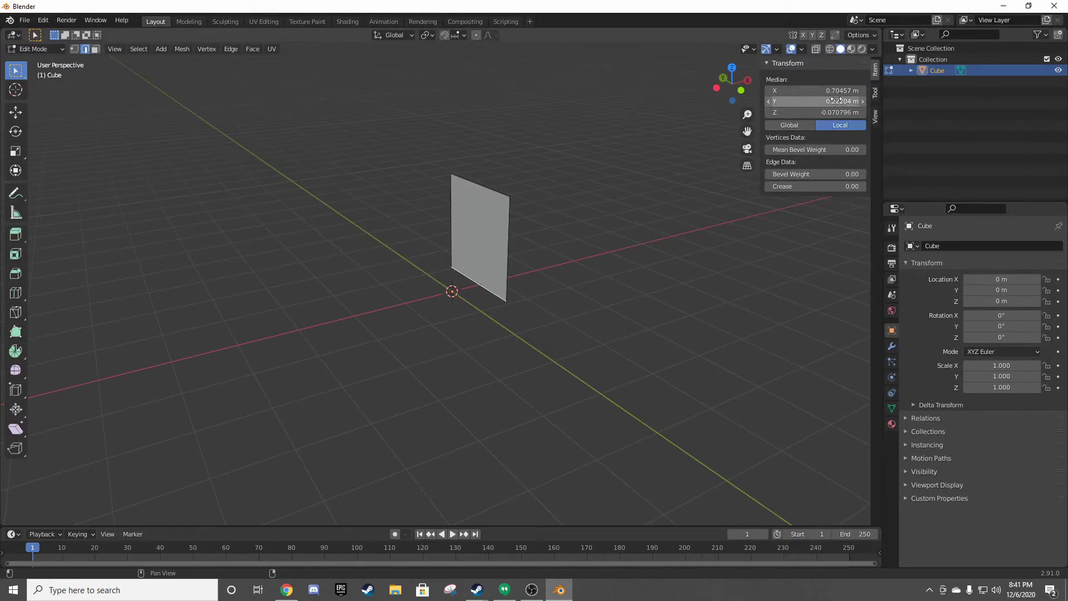
pyautogui.click(855, 94)
pyautogui.write('0')
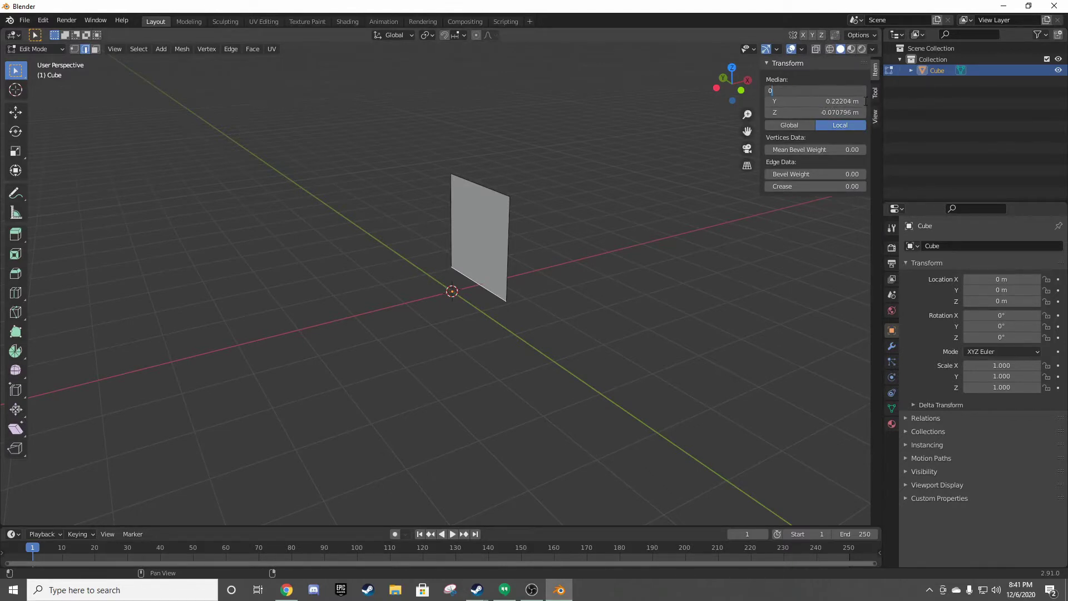
pyautogui.press('Return')
pyautogui.moveTo(556, 184)
pyautogui.mouseDown(button='middle')
pyautogui.moveTo(474, 200)
pyautogui.moveTo(478, 210)
pyautogui.mouseUp(button='middle')
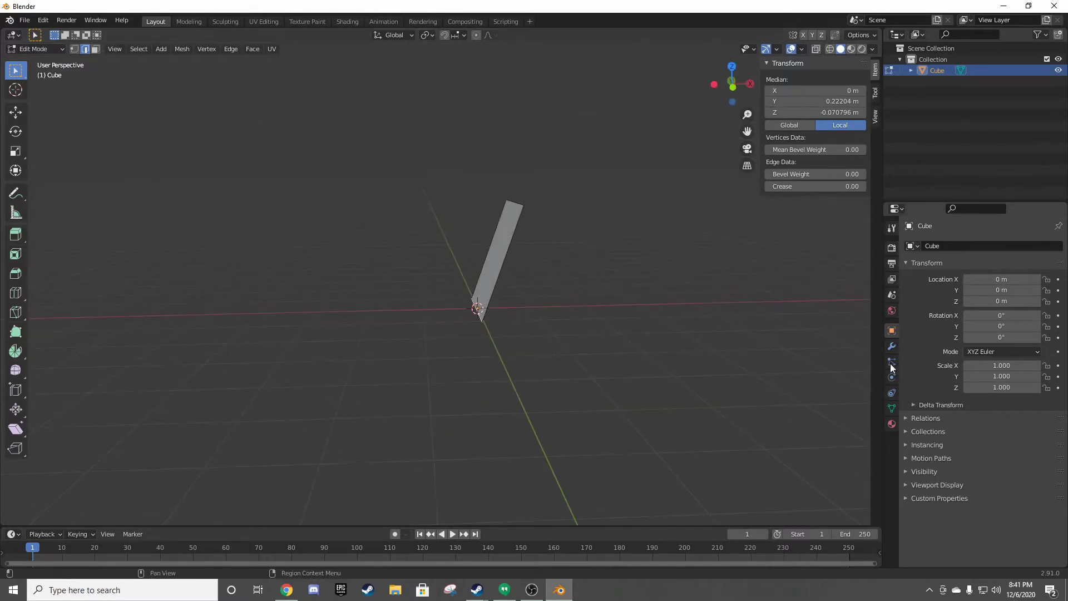
pyautogui.click(892, 346)
# - Add a Mirror modifier and, after trying Y and Z, keep mirroring on the X axis only
pyautogui.click(965, 246)
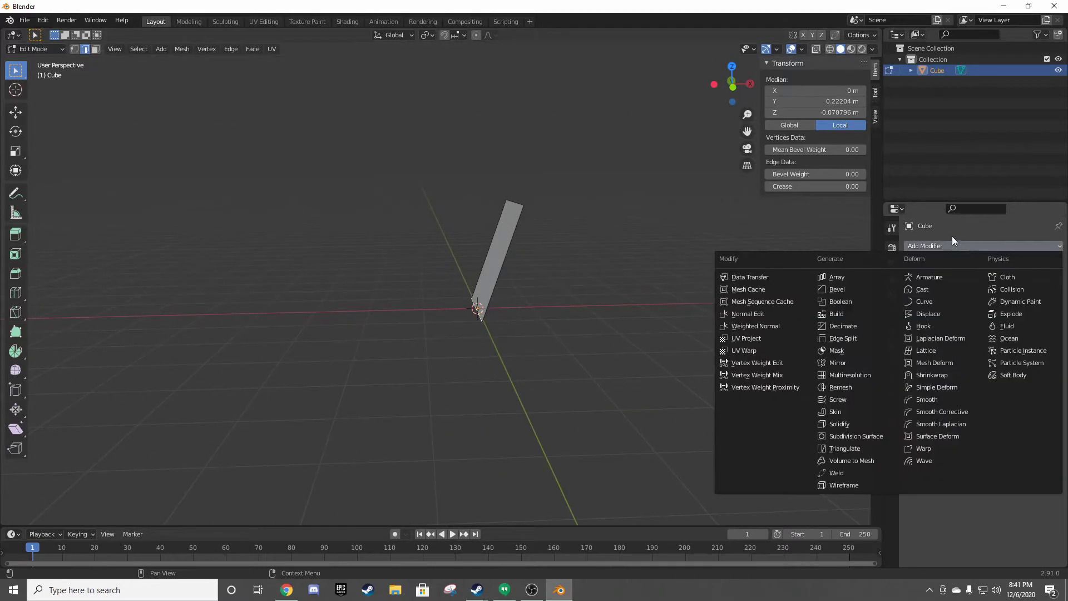
pyautogui.click(839, 362)
pyautogui.click(1007, 285)
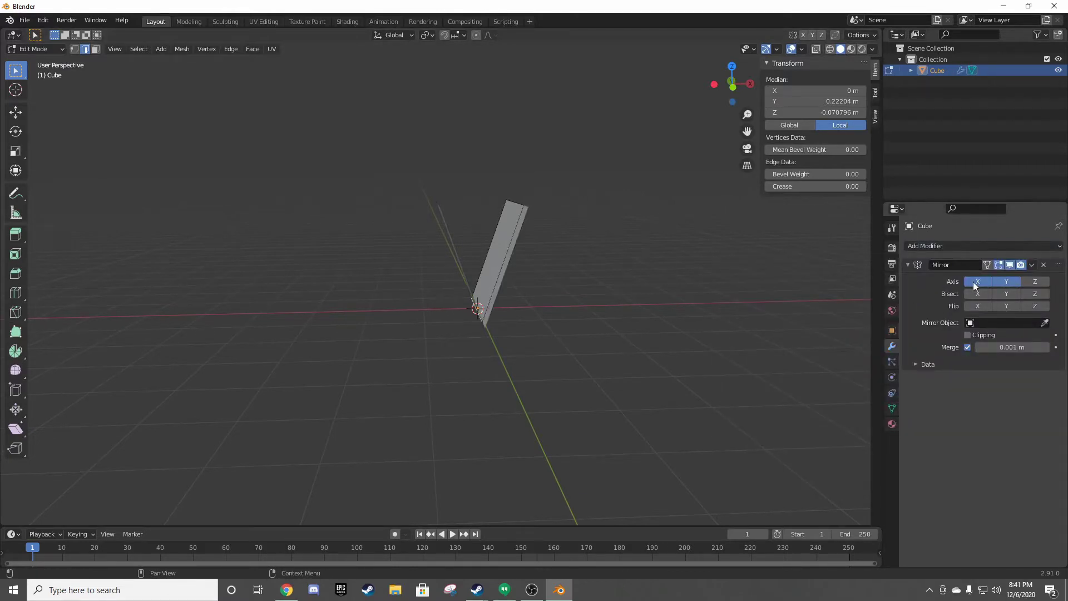
pyautogui.click(1006, 281)
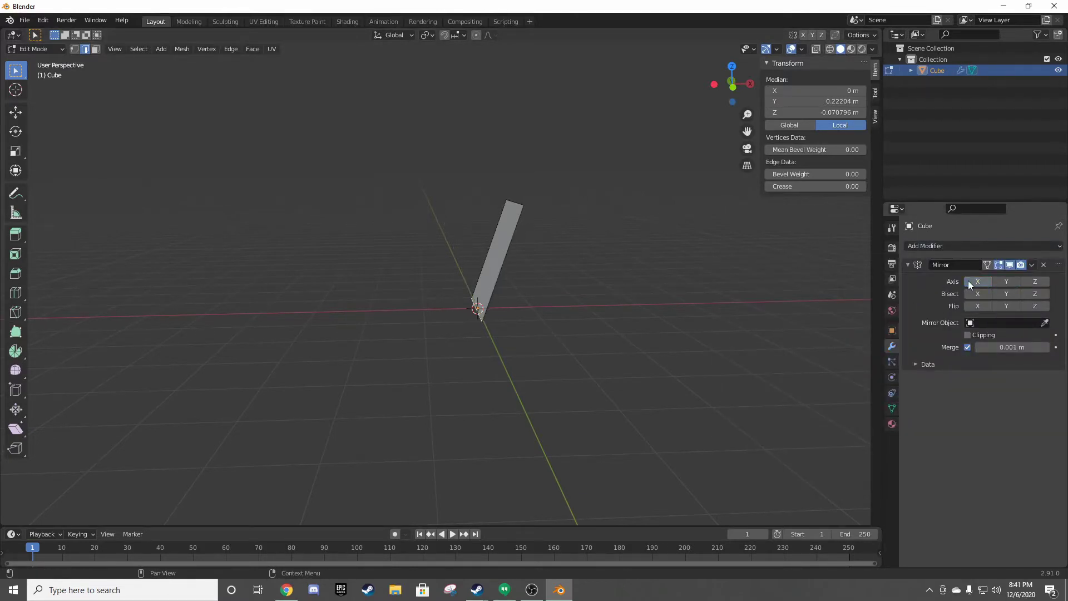
pyautogui.click(978, 281)
pyautogui.click(1035, 281)
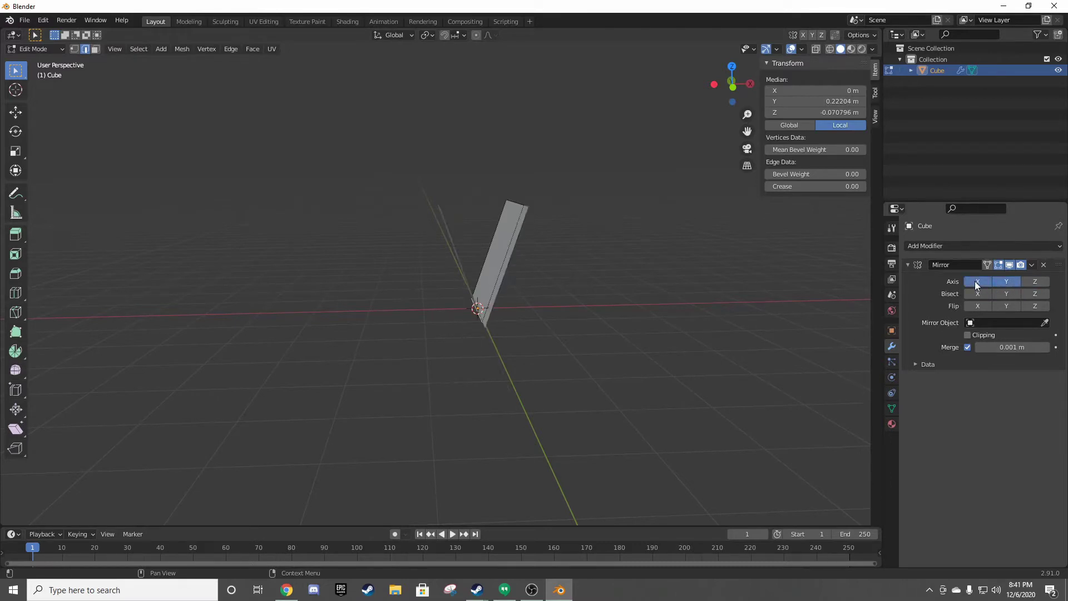
pyautogui.moveTo(668, 270); pyautogui.dragTo(807, 278, button='middle')
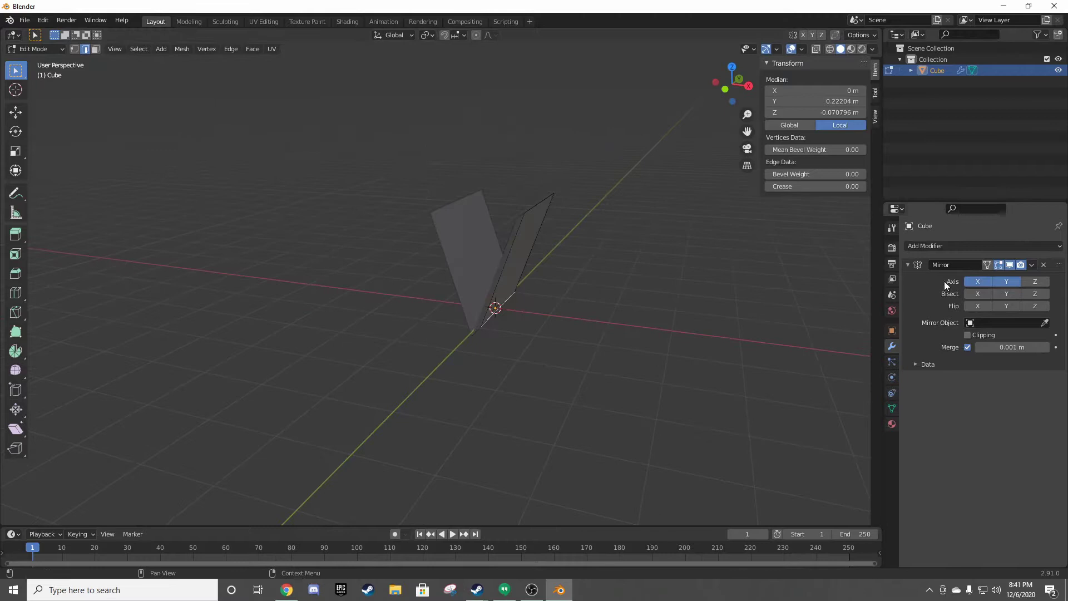
pyautogui.click(1011, 281)
pyautogui.moveTo(728, 266)
pyautogui.mouseDown(button='middle')
pyautogui.moveTo(744, 261)
pyautogui.moveTo(467, 248)
pyautogui.moveTo(591, 243)
pyautogui.moveTo(588, 210)
pyautogui.moveTo(552, 205)
pyautogui.moveTo(548, 234)
pyautogui.moveTo(493, 231)
pyautogui.moveTo(519, 227)
pyautogui.mouseUp(button='middle')
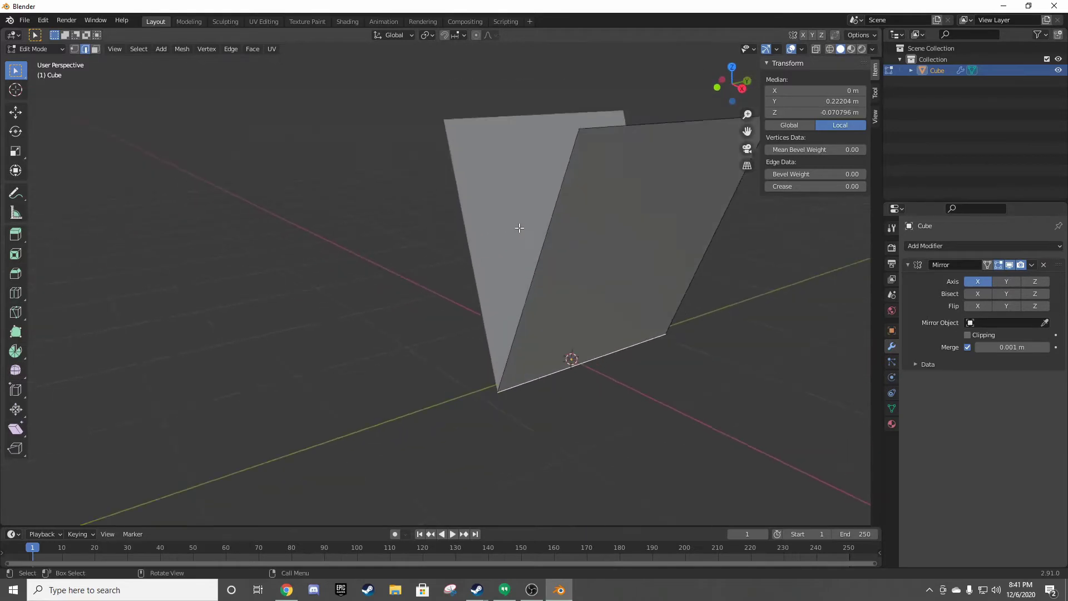
# - Set up a right-side orthographic wireframe view in vertex select mode
pyautogui.scroll(-3, 519, 228)
pyautogui.moveTo(588, 226); pyautogui.dragTo(533, 225, button='middle')
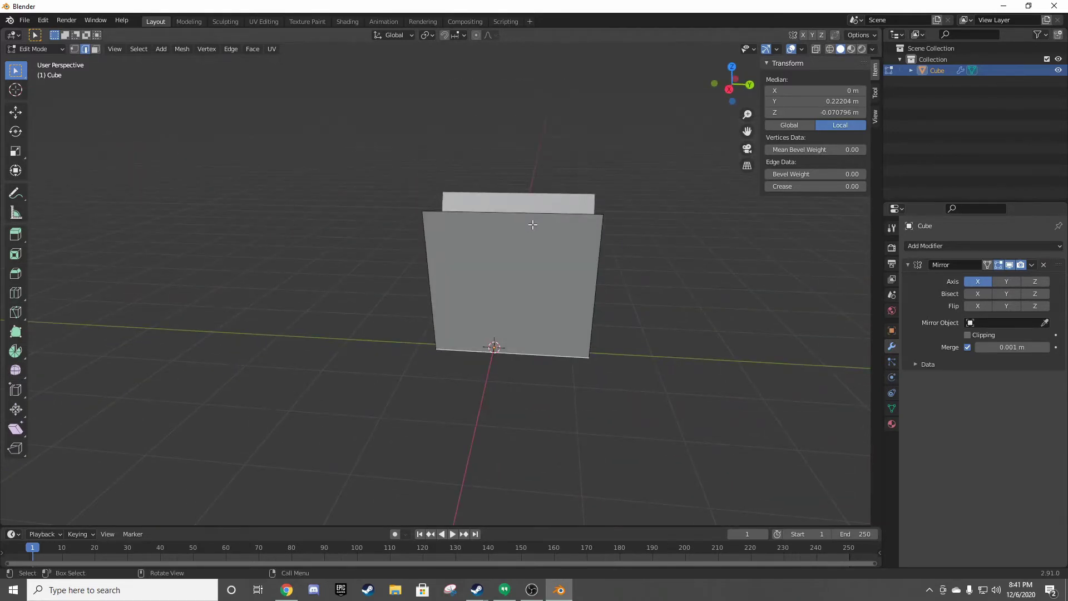
pyautogui.press('KP_1')
pyautogui.press('KP_3')
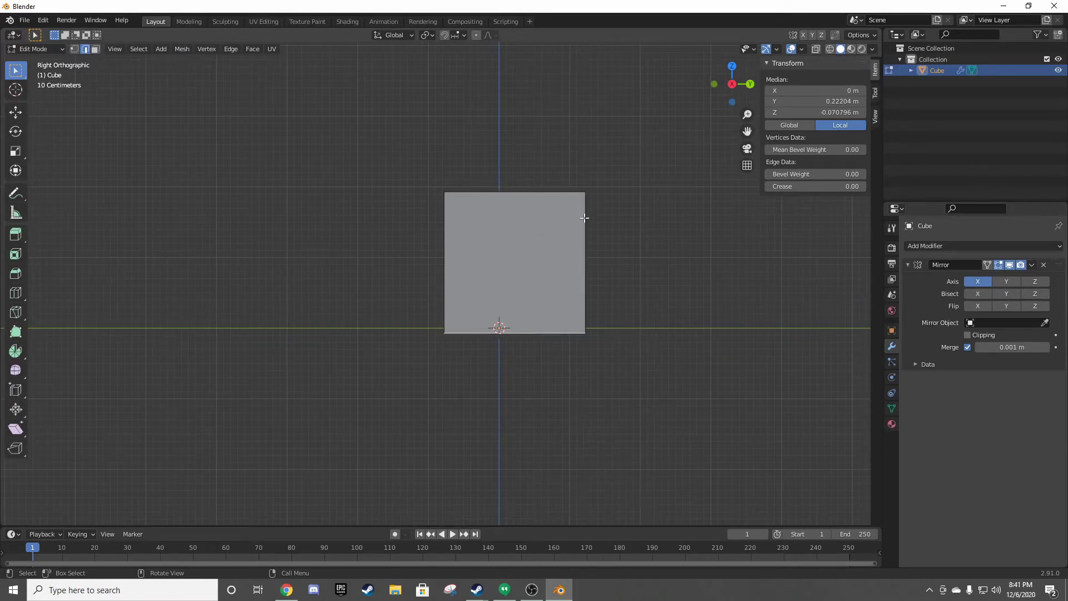
pyautogui.press('1')
pyautogui.click(624, 239)
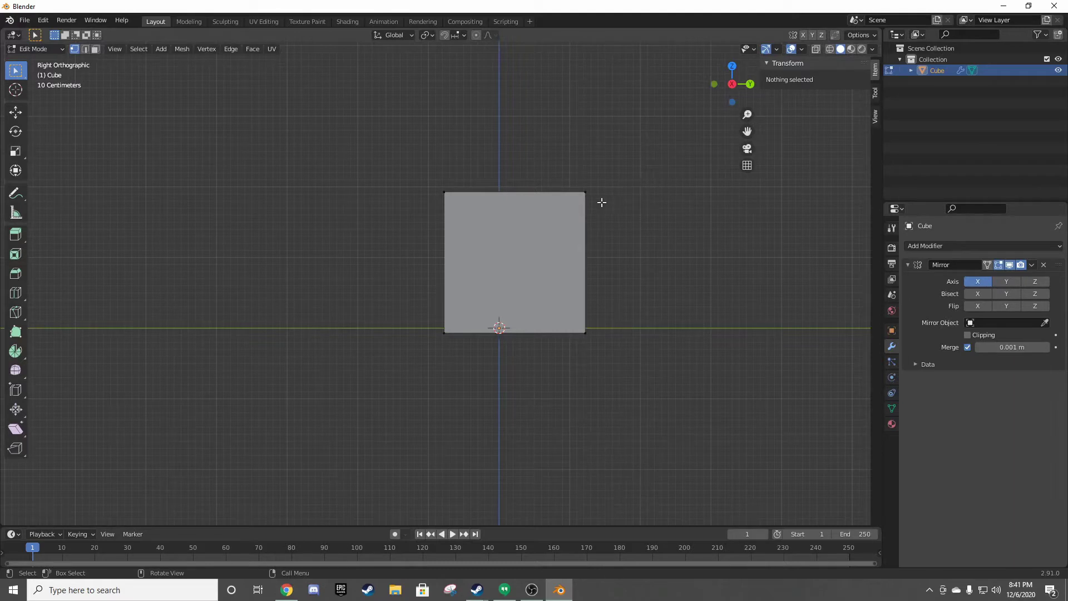
pyautogui.press('z')
pyautogui.click(498, 212)
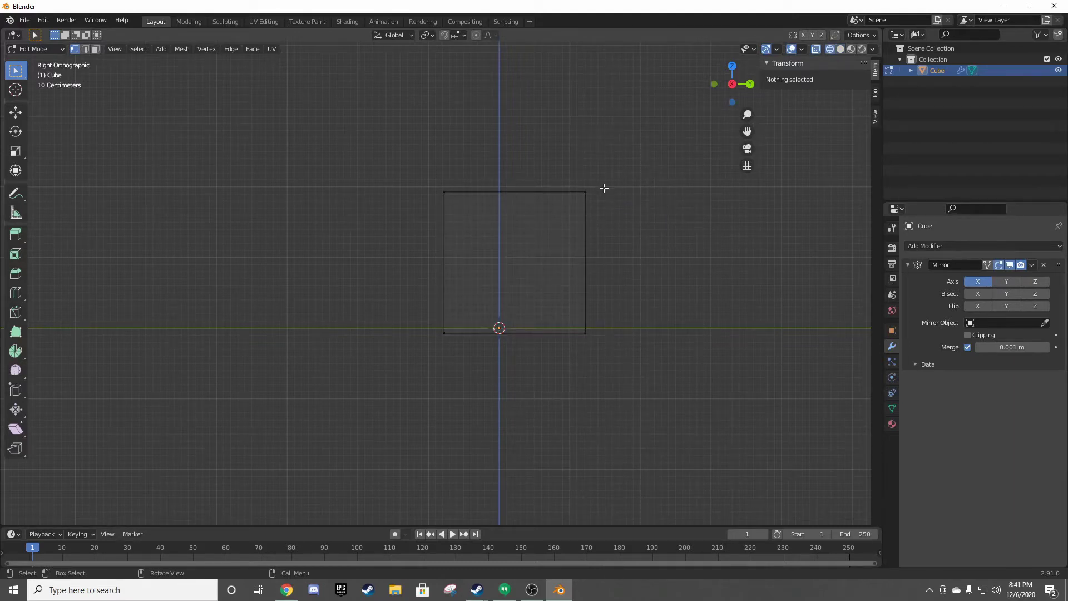
# - Set the plane's left-side vertices to Y 0 so they sit on the centre line
pyautogui.moveTo(509, 137); pyautogui.dragTo(434, 342)
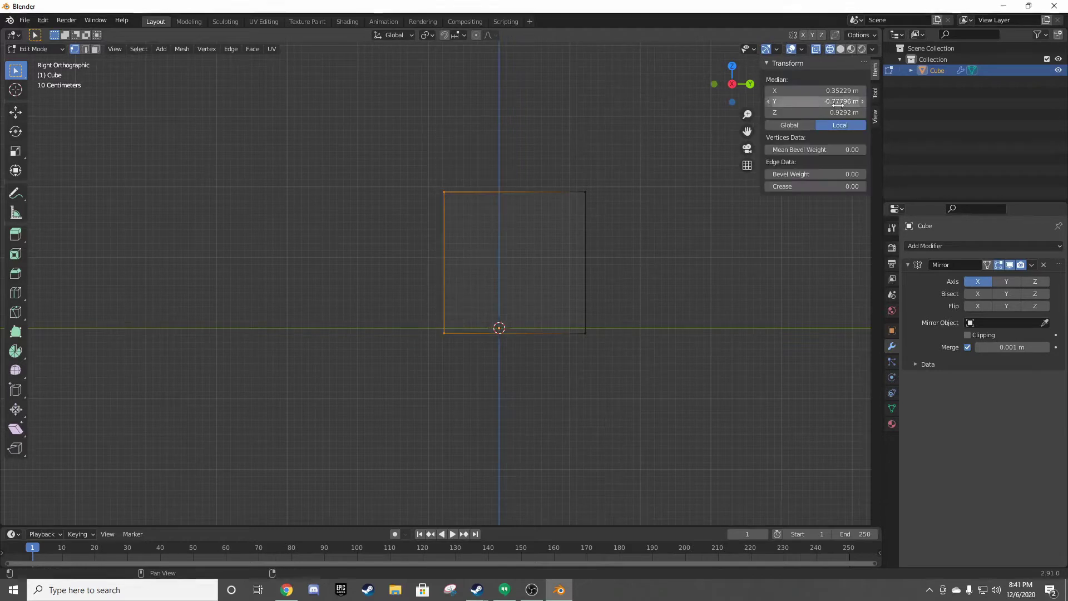
pyautogui.doubleClick(818, 102)
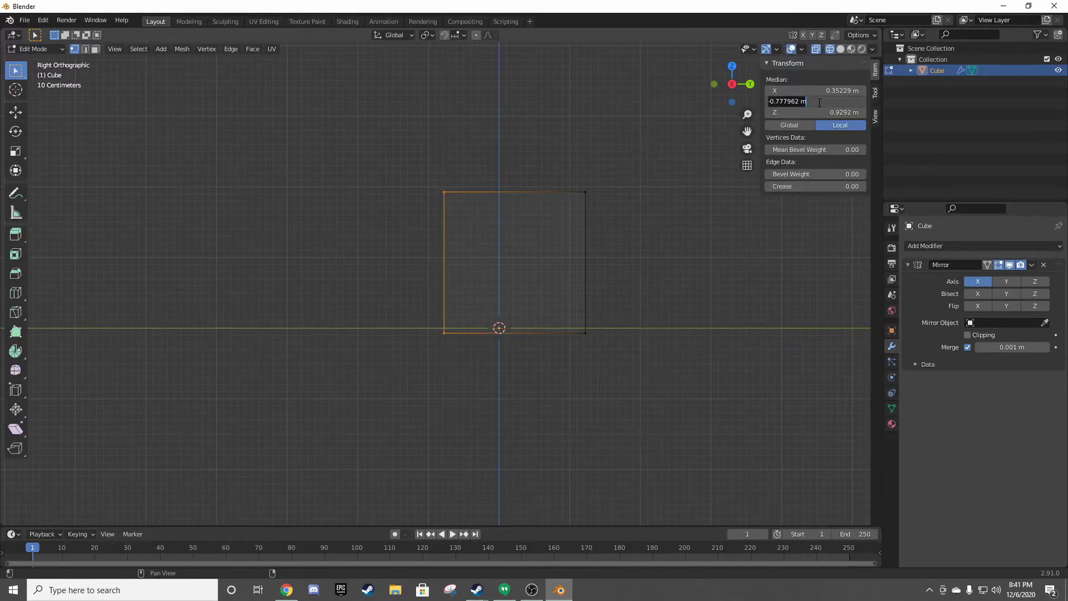
pyautogui.write('0')
pyautogui.press('Return')
pyautogui.click(641, 309)
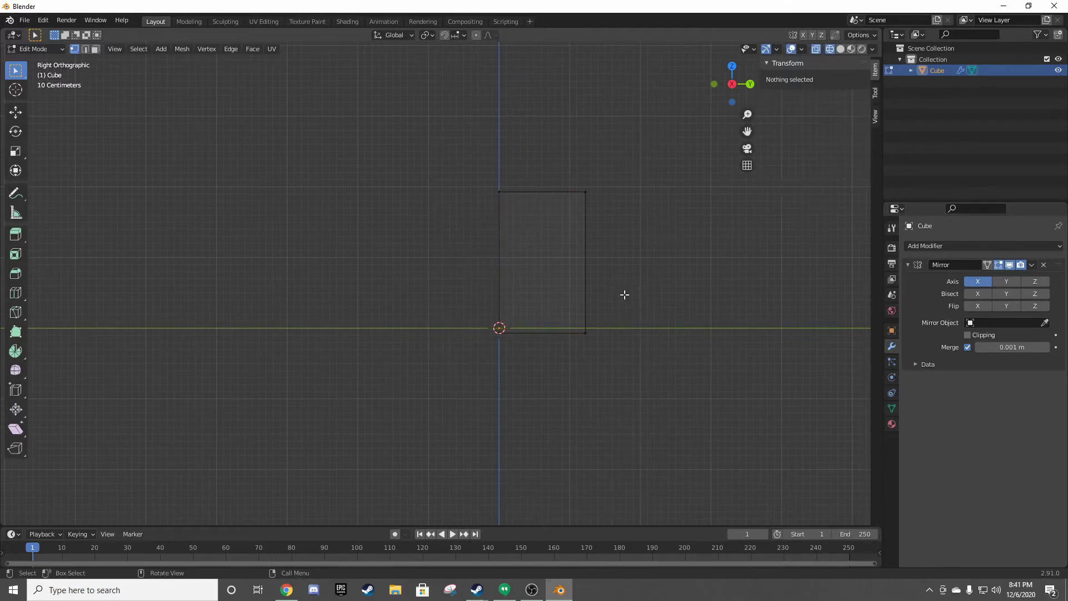
# - Set the plane's bottom vertices to Z 0 so the edge rests on the ground line
pyautogui.moveTo(620, 331); pyautogui.dragTo(444, 378)
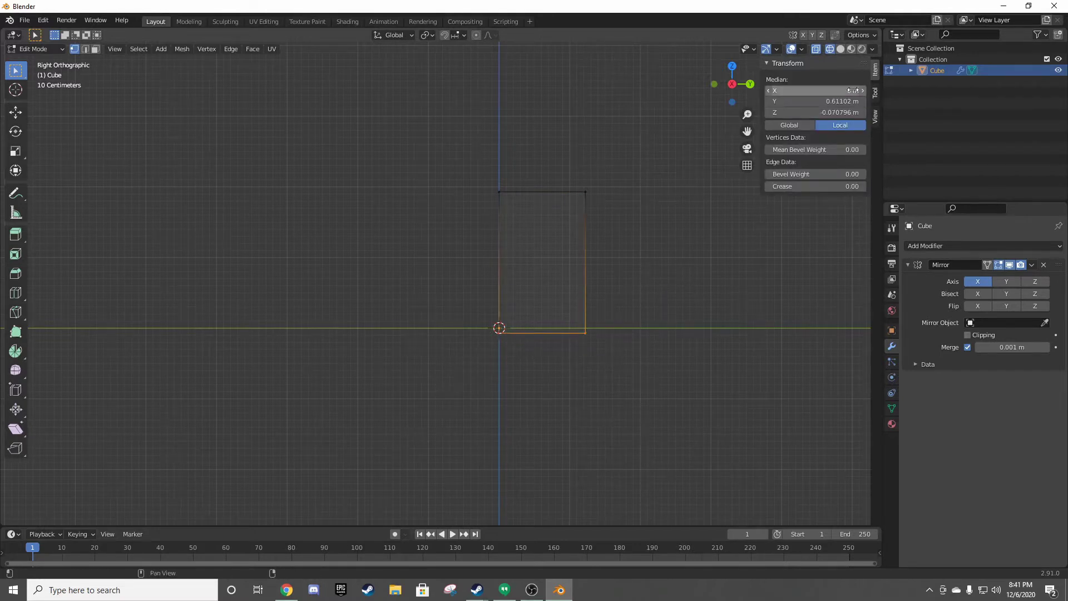
pyautogui.doubleClick(812, 91)
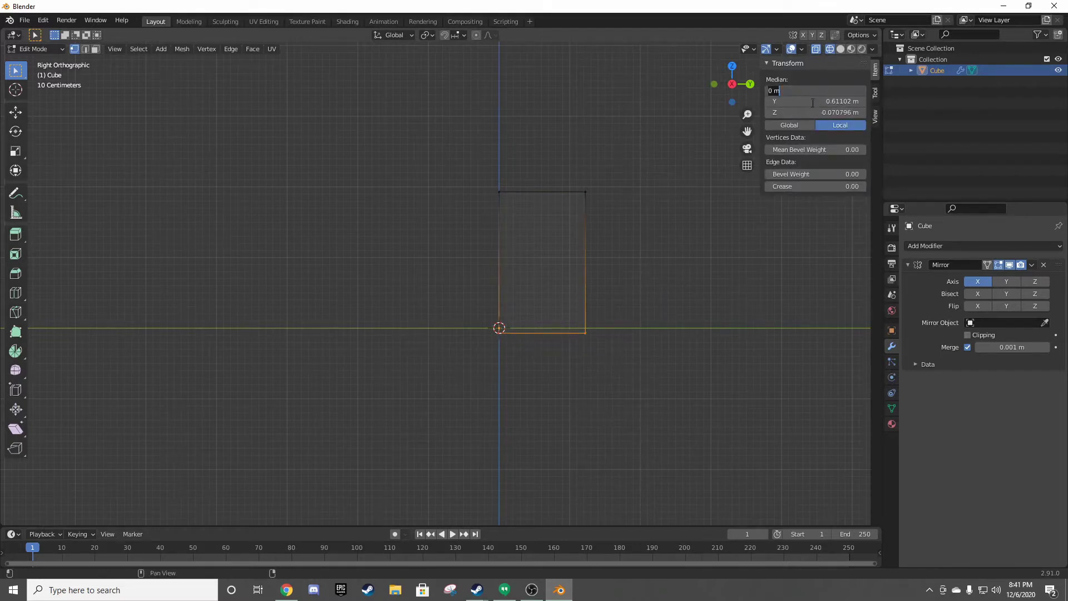
pyautogui.press('Return')
pyautogui.doubleClick(830, 112)
pyautogui.write('0')
pyautogui.press('Return')
pyautogui.click(642, 248)
# - Move the right-side vertices along Y to stretch the plane to about 4 m
pyautogui.moveTo(618, 140); pyautogui.dragTo(548, 395)
pyautogui.scroll(-1, 585, 348)
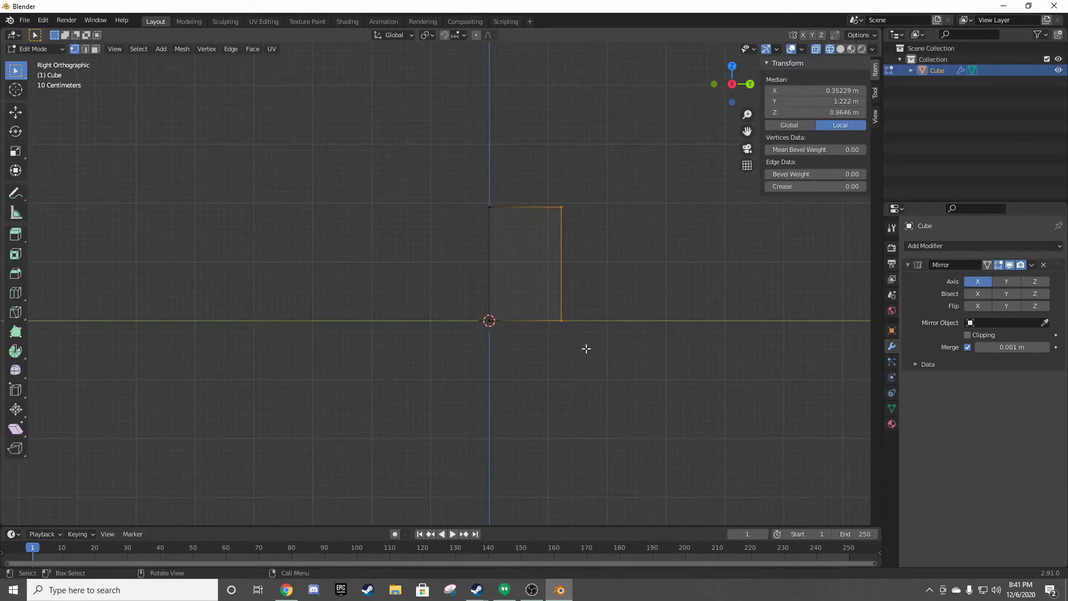
pyautogui.scroll(-1, 618, 217)
pyautogui.keyDown('shift'); pyautogui.moveTo(622, 205); pyautogui.dragTo(508, 225, button='middle'); pyautogui.keyUp('shift')
pyautogui.scroll(2, 452, 252)
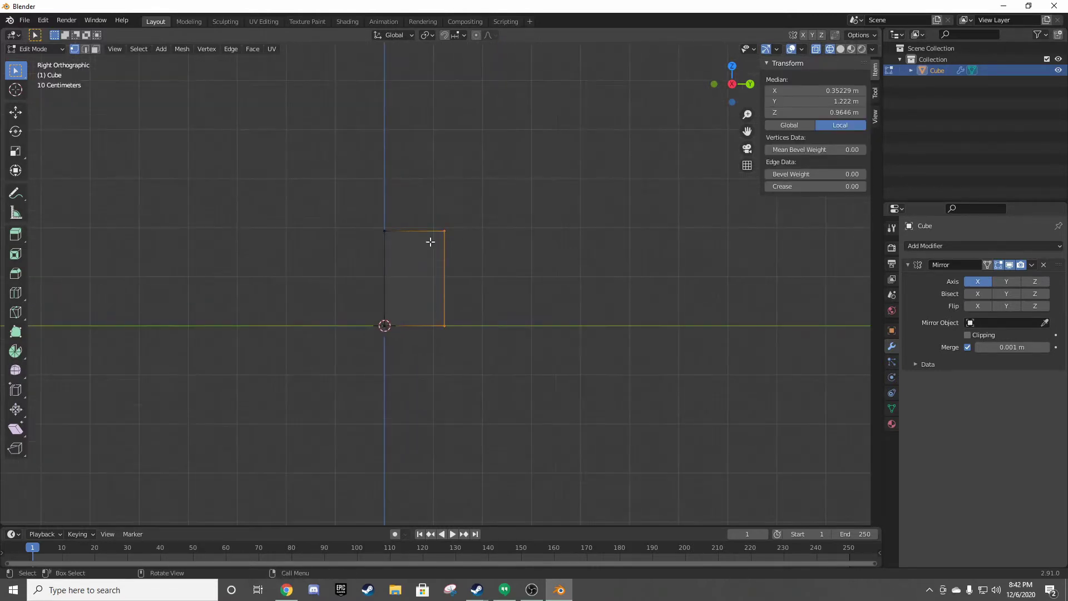
pyautogui.press('g')
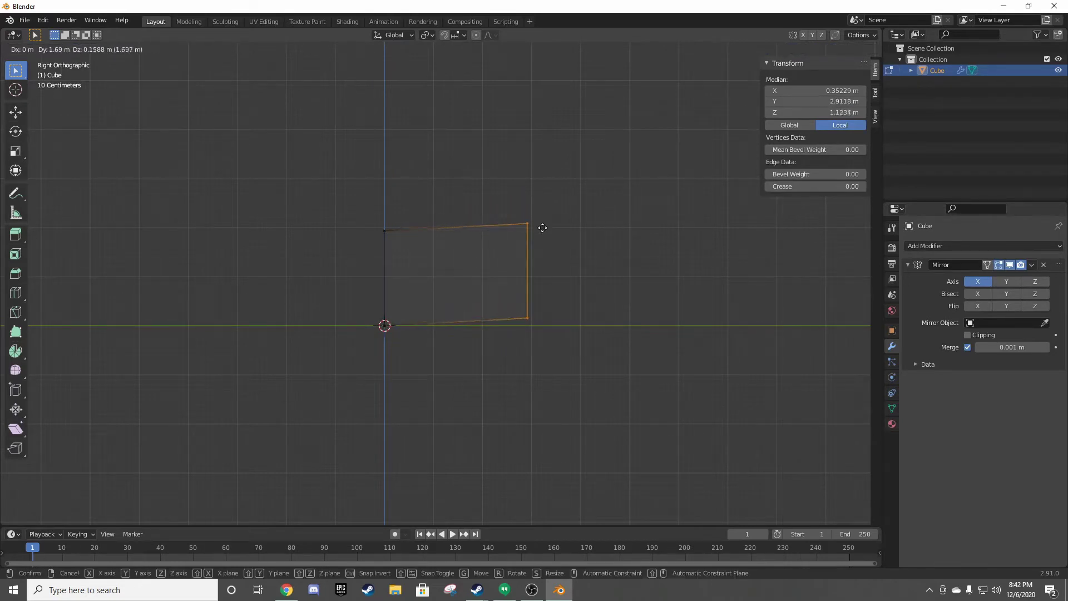
pyautogui.press('y')
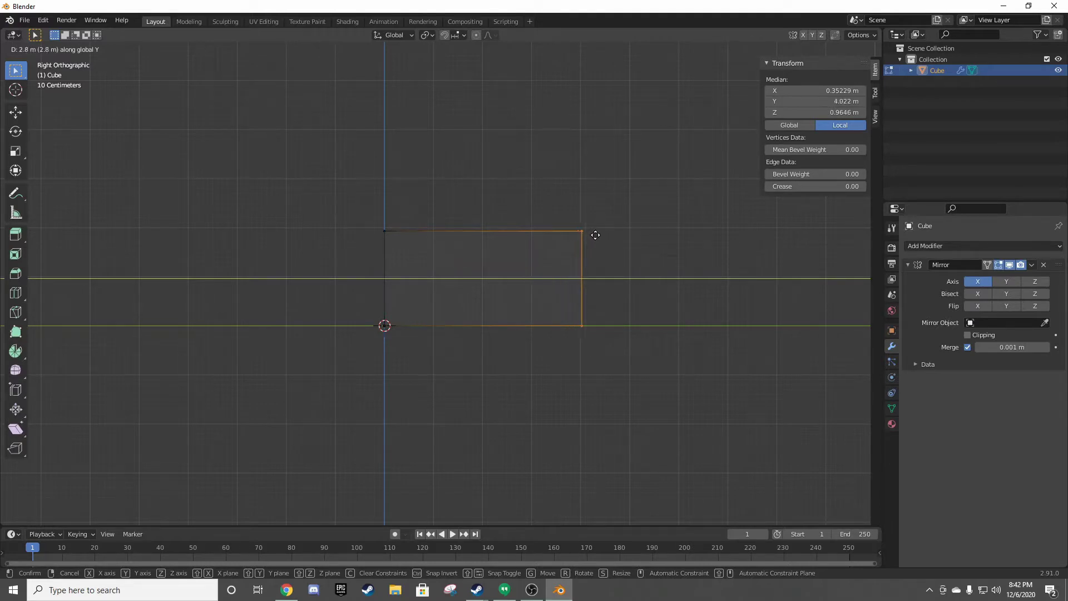
pyautogui.click(596, 235)
# - Push the top edge vertices 1 m outward along X so the wall flares
pyautogui.moveTo(401, 238)
pyautogui.mouseDown(button='middle')
pyautogui.moveTo(481, 256)
pyautogui.moveTo(500, 246)
pyautogui.mouseUp(button='middle')
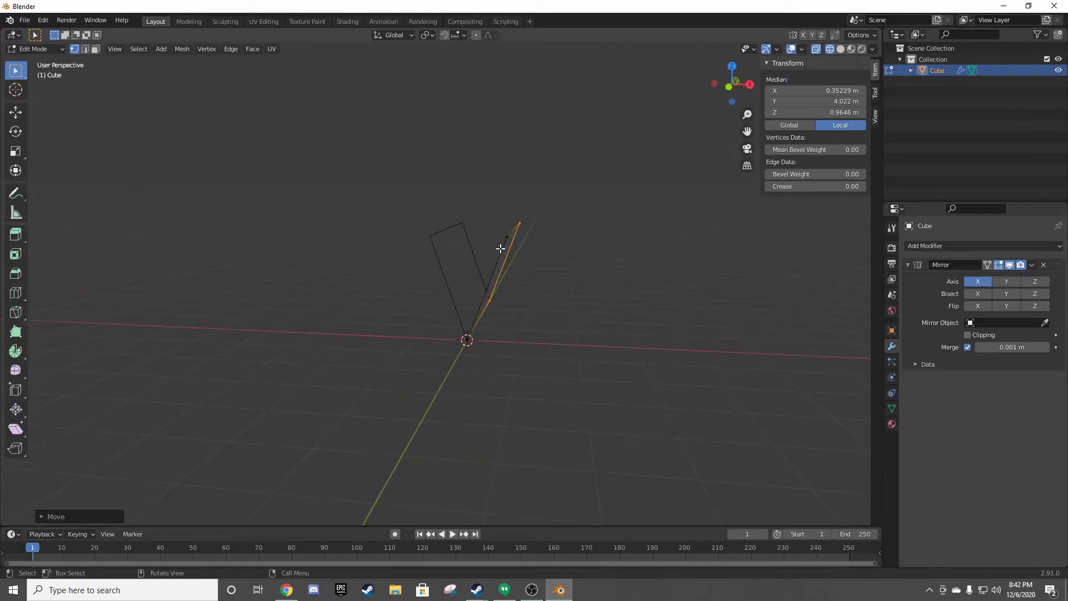
pyautogui.moveTo(536, 197); pyautogui.dragTo(497, 242)
pyautogui.press('g')
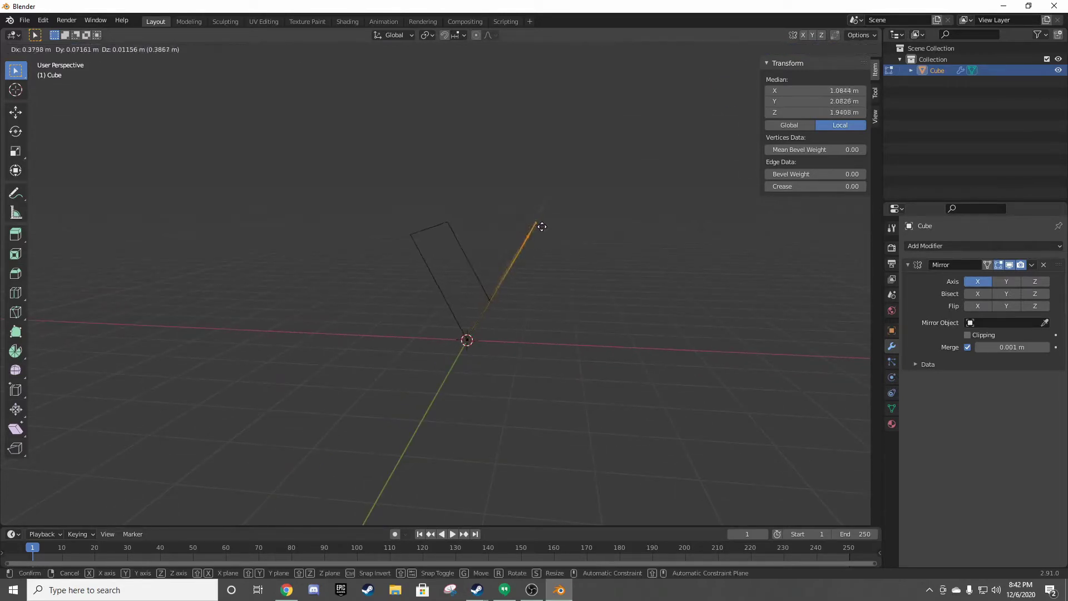
pyautogui.press('x')
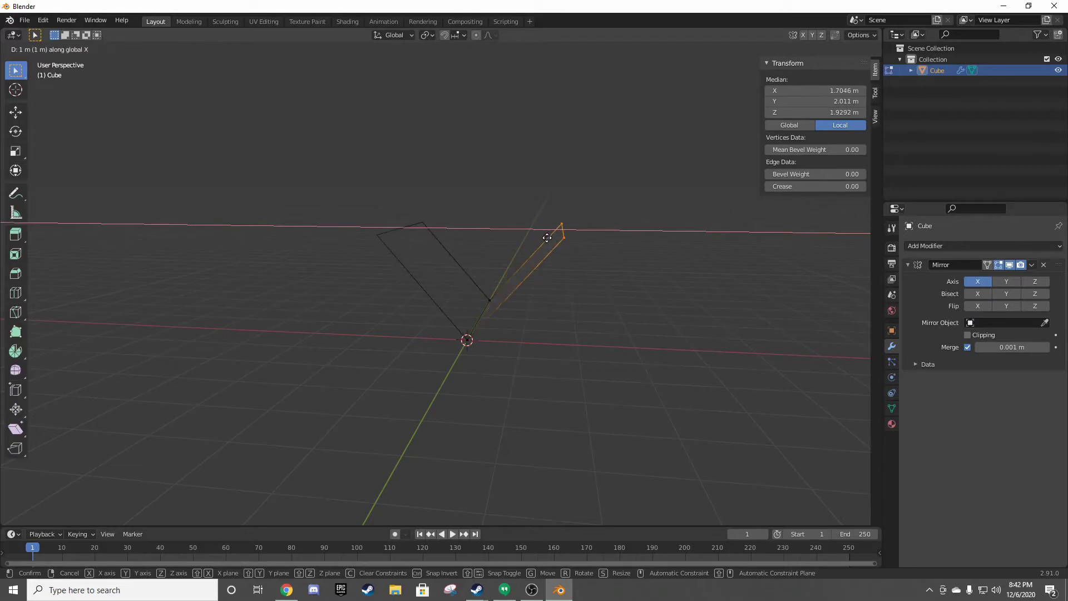
pyautogui.press('Return')
pyautogui.moveTo(555, 231)
pyautogui.mouseDown(button='middle')
pyautogui.moveTo(471, 240)
pyautogui.moveTo(460, 212)
pyautogui.mouseUp(button='middle')
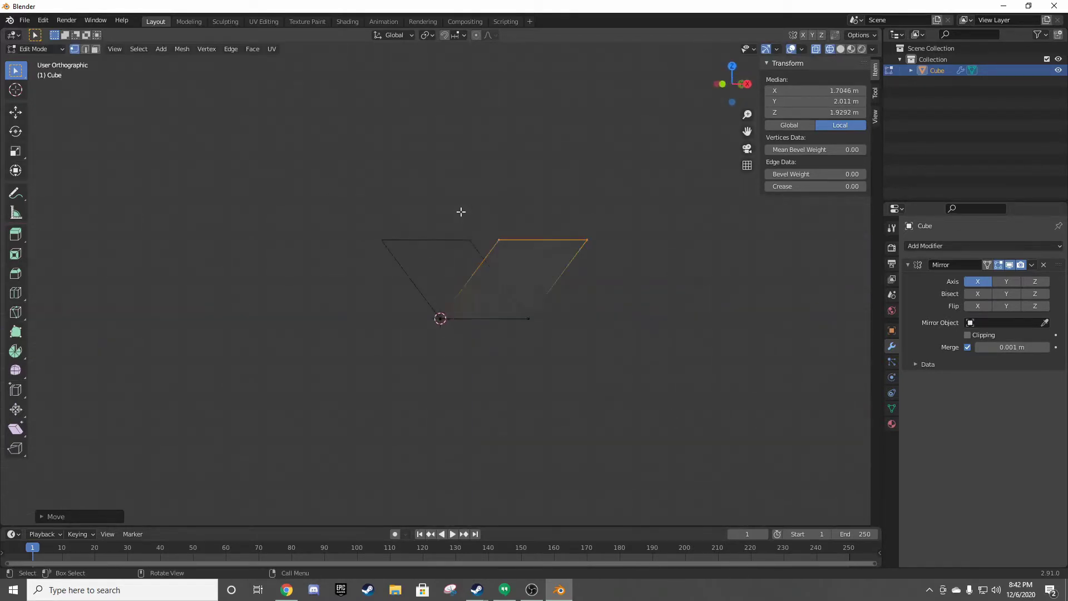
pyautogui.press('KP_3')
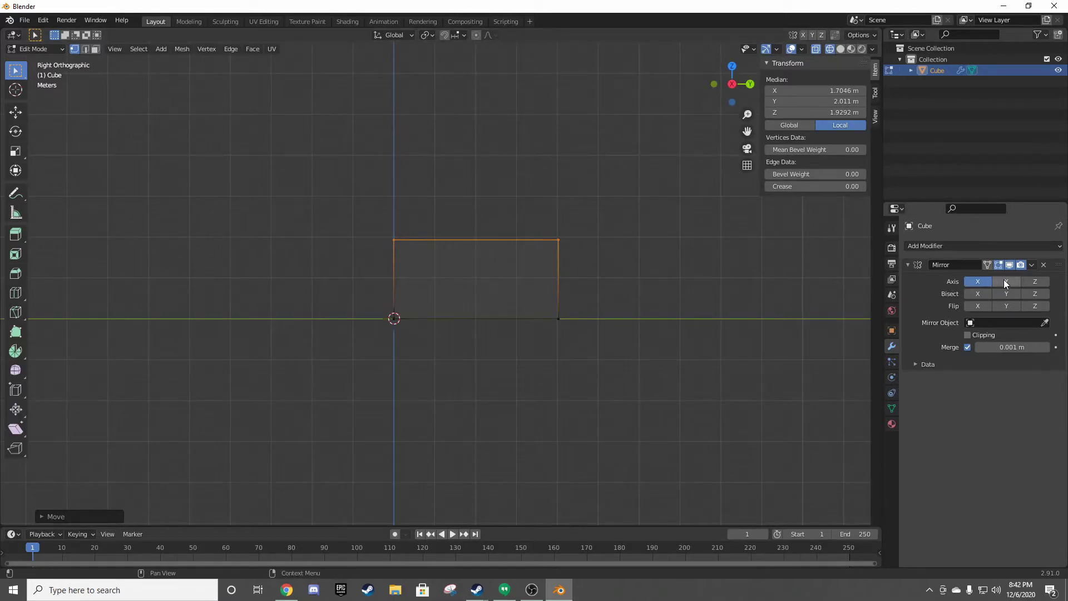
# - Enable Y mirroring in the Mirror modifier and fill the hull side with a face
pyautogui.click(1004, 281)
pyautogui.scroll(2, 530, 223)
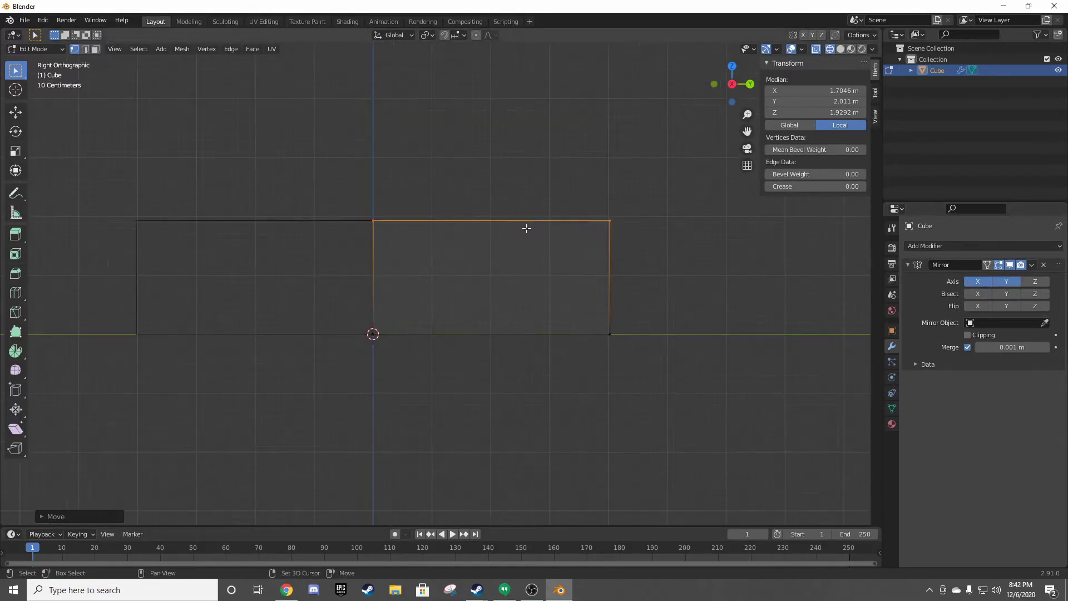
pyautogui.moveTo(641, 229)
pyautogui.mouseDown(button='middle')
pyautogui.moveTo(586, 231)
pyautogui.moveTo(521, 257)
pyautogui.moveTo(462, 258)
pyautogui.moveTo(555, 244)
pyautogui.moveTo(637, 274)
pyautogui.moveTo(643, 267)
pyautogui.moveTo(553, 205)
pyautogui.moveTo(565, 213)
pyautogui.moveTo(601, 176)
pyautogui.moveTo(498, 190)
pyautogui.mouseUp(button='middle')
pyautogui.press('f')
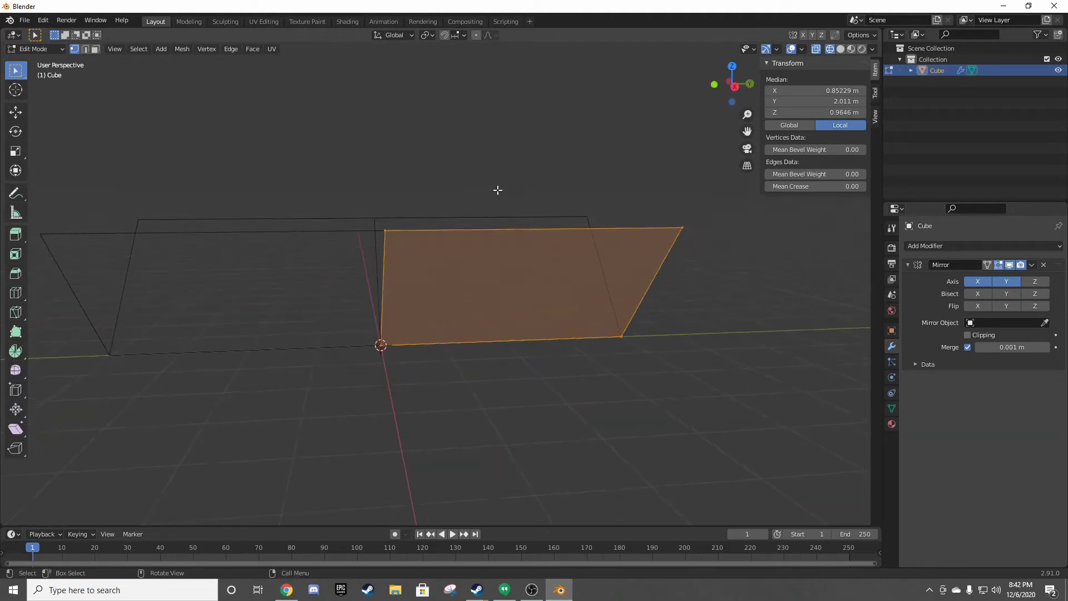
pyautogui.press('KP_3')
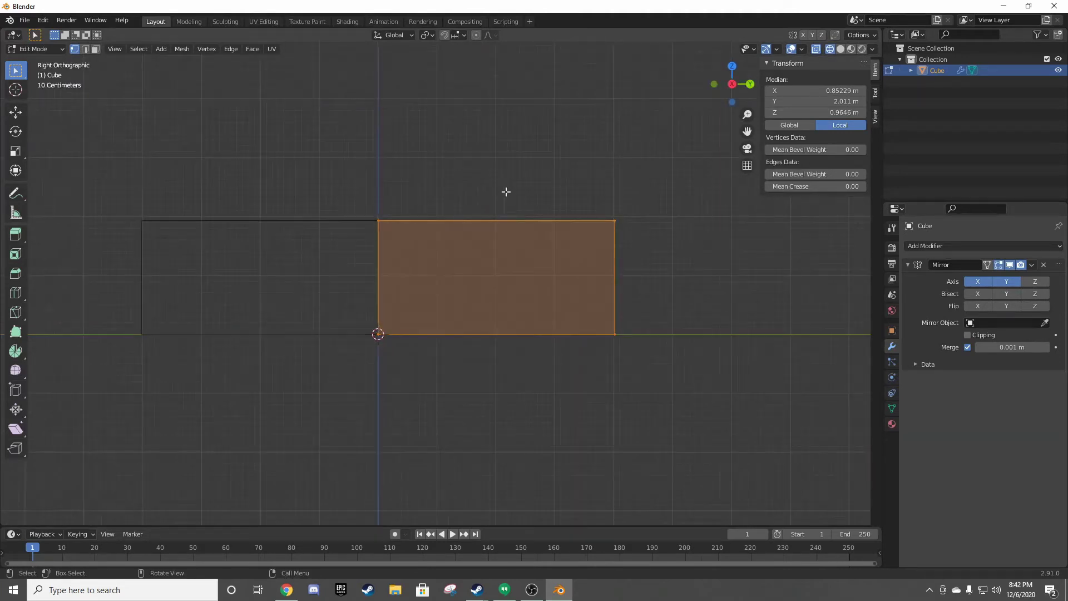
pyautogui.hotkey('alt', 'a')
# - Add three vertical loop cuts and one mid-height horizontal loop cut across the side
pyautogui.hotkey('ctrl', 'r')
pyautogui.scroll(1, 542, 261)
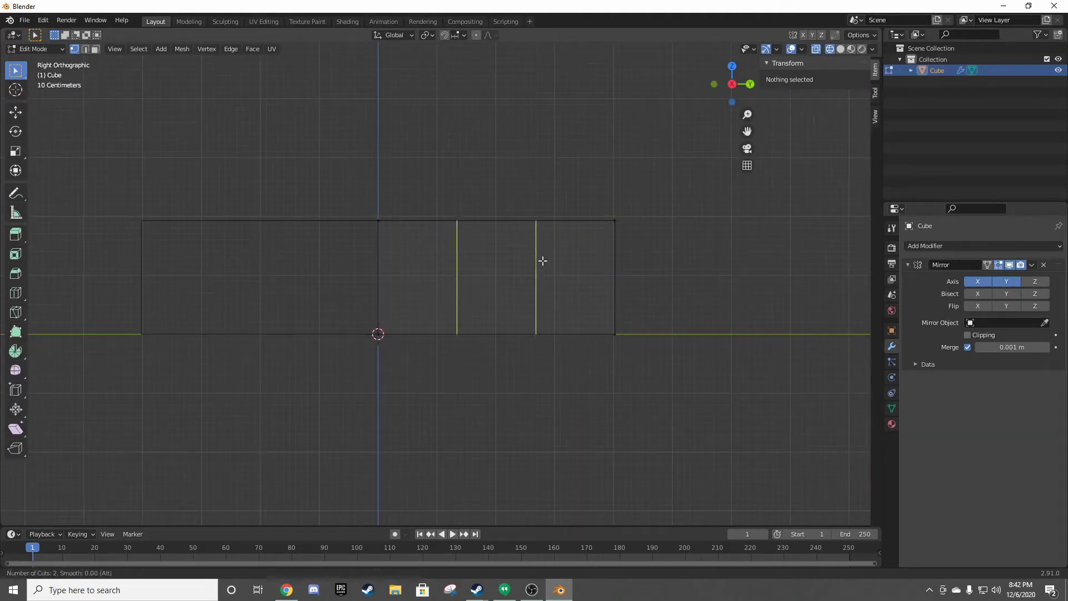
pyautogui.scroll(1, 542, 260)
pyautogui.click(542, 259)
pyautogui.rightClick(546, 267)
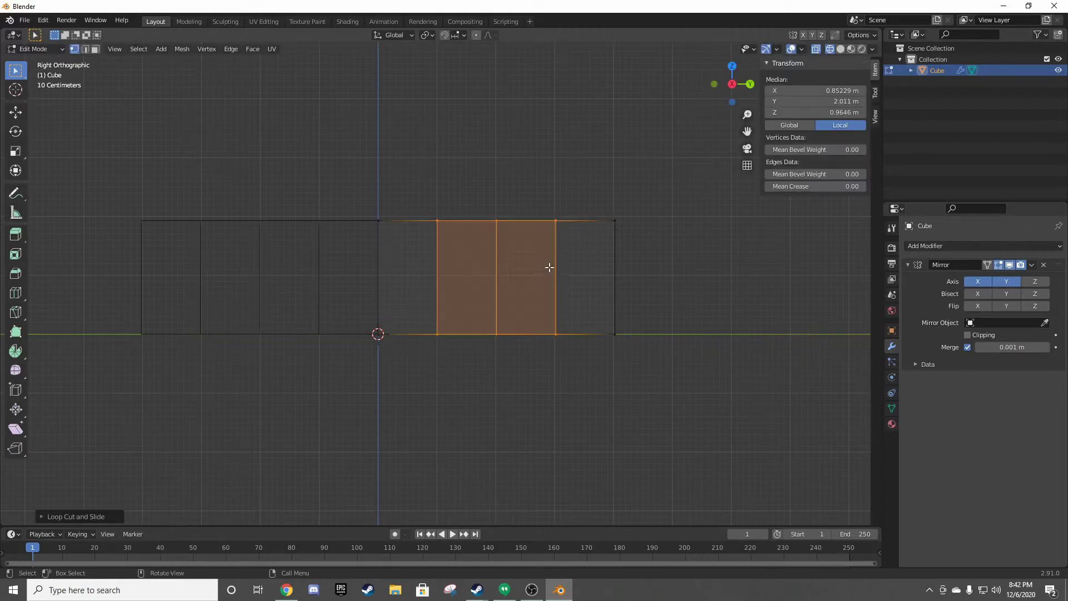
pyautogui.hotkey('alt', 'a')
pyautogui.hotkey('ctrl', 'r')
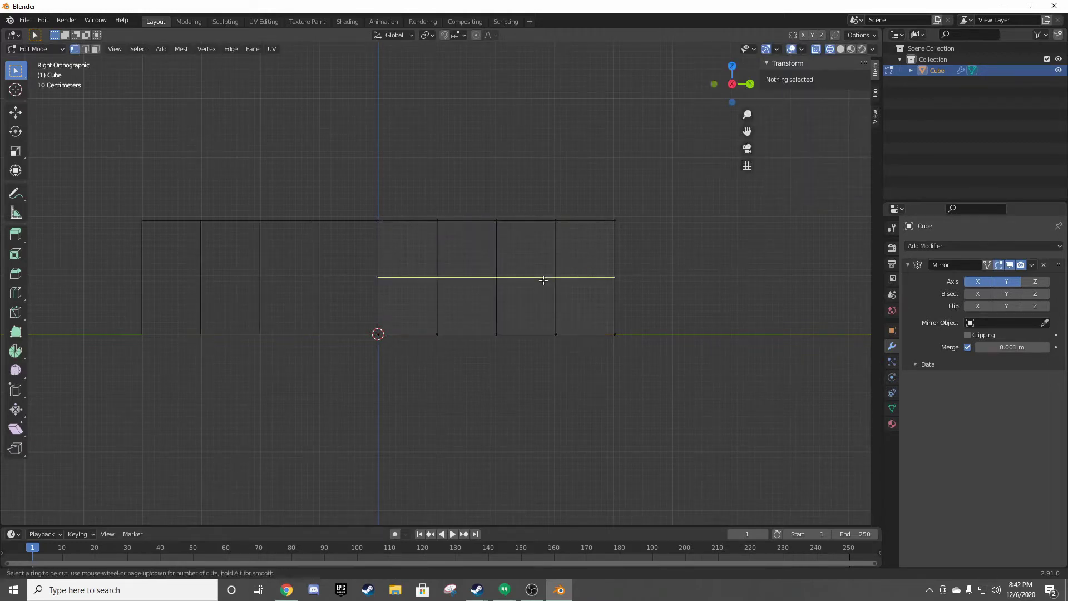
pyautogui.click(543, 278)
pyautogui.rightClick(579, 279)
pyautogui.moveTo(577, 278); pyautogui.dragTo(608, 279, button='middle')
pyautogui.hotkey('alt', 'a')
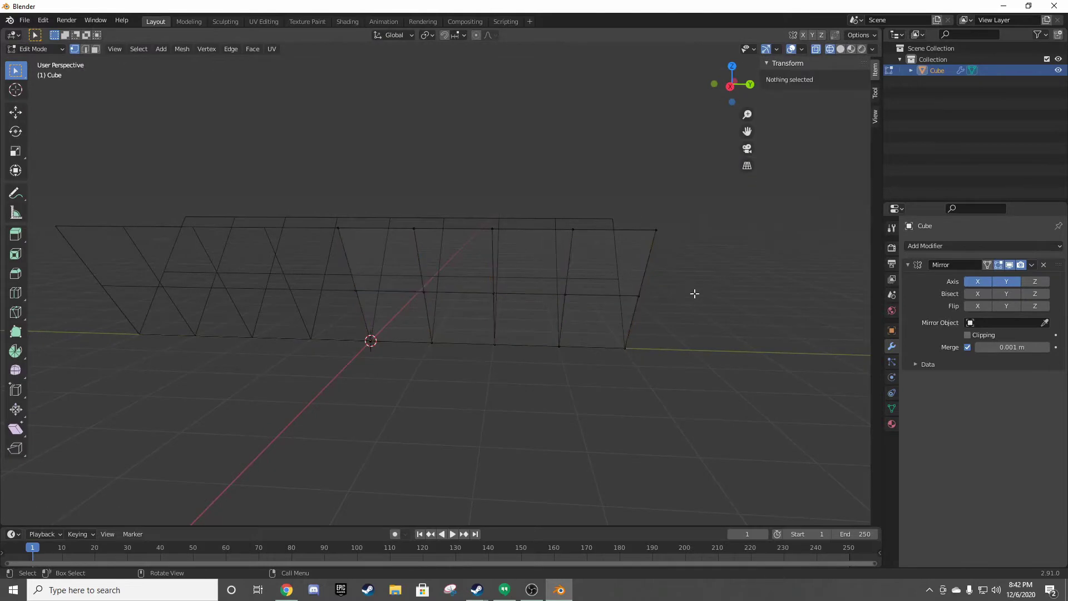
pyautogui.moveTo(693, 294)
pyautogui.mouseDown(button='middle')
pyautogui.moveTo(603, 298)
pyautogui.moveTo(676, 285)
pyautogui.mouseUp(button='middle')
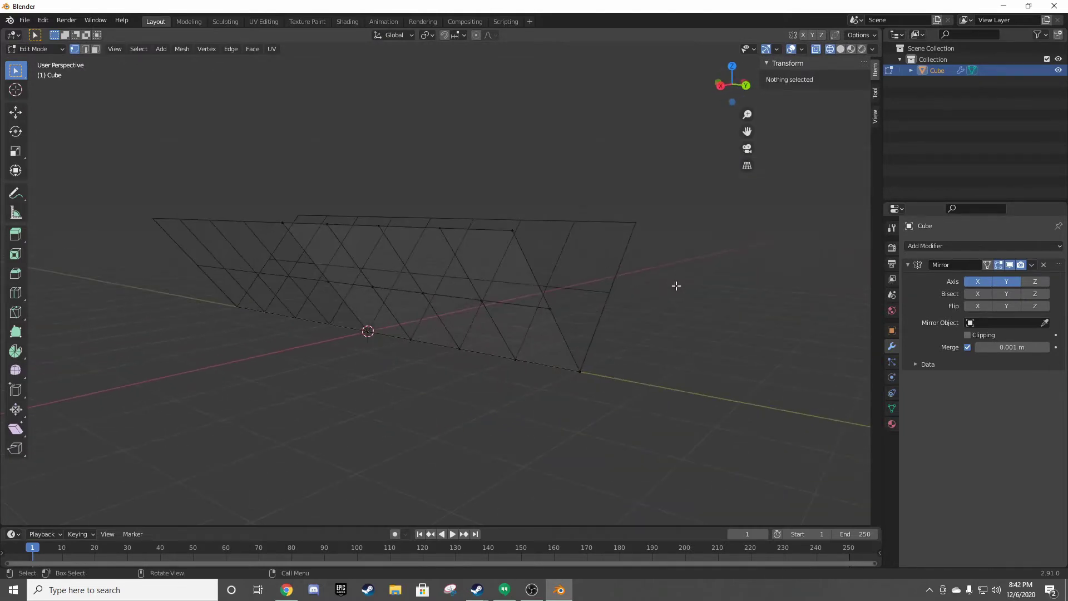
# - Move the front mid-height vertex onto the centre line
pyautogui.click(549, 308)
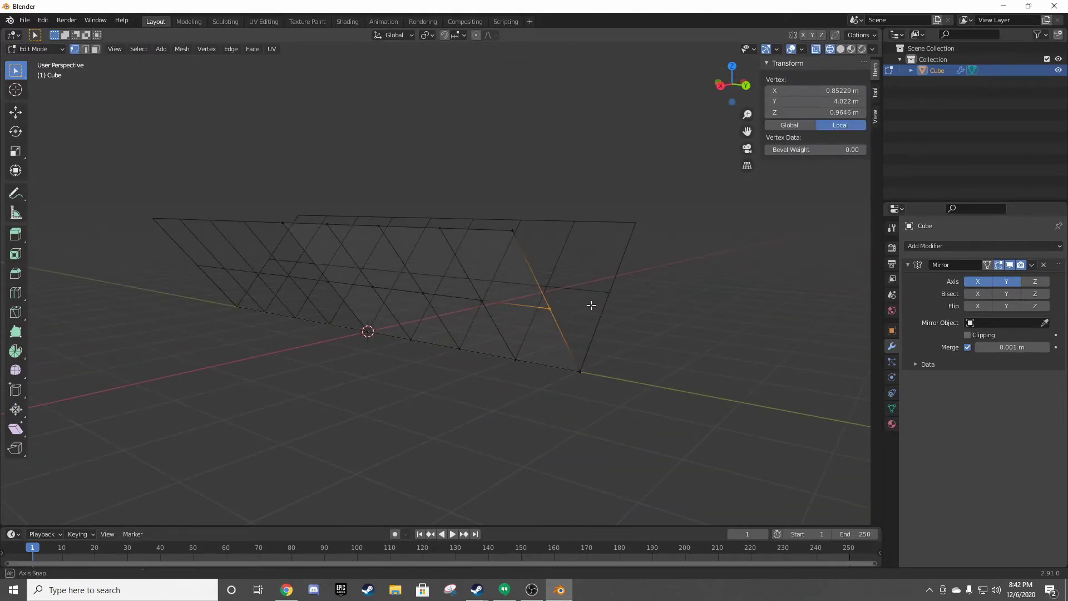
pyautogui.moveTo(591, 305)
pyautogui.mouseDown(button='middle')
pyautogui.moveTo(606, 315)
pyautogui.moveTo(840, 293)
pyautogui.mouseUp(button='middle')
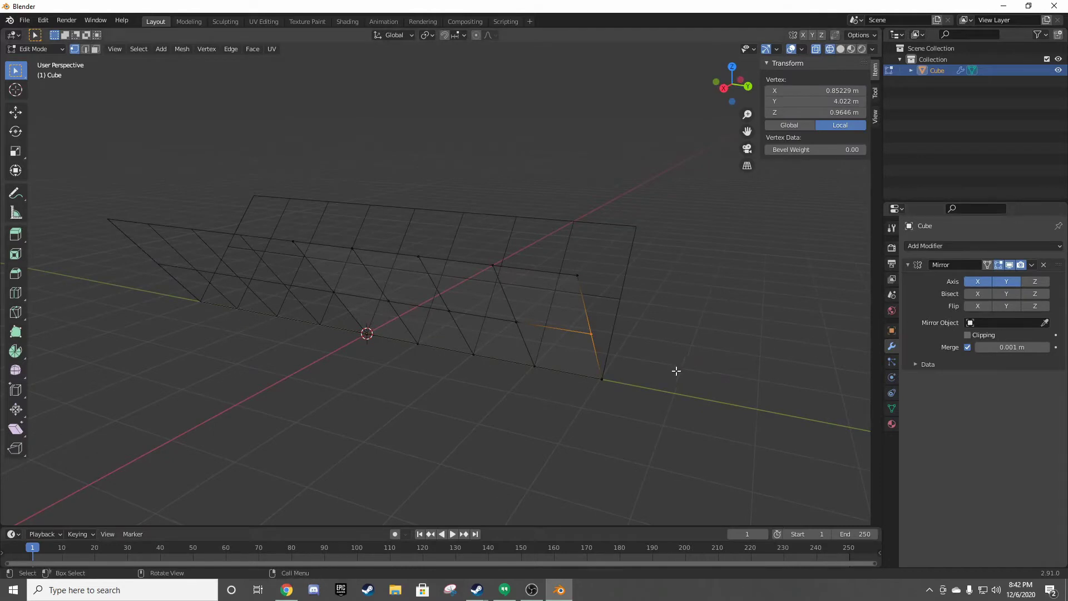
pyautogui.moveTo(676, 369); pyautogui.dragTo(584, 306, button='middle')
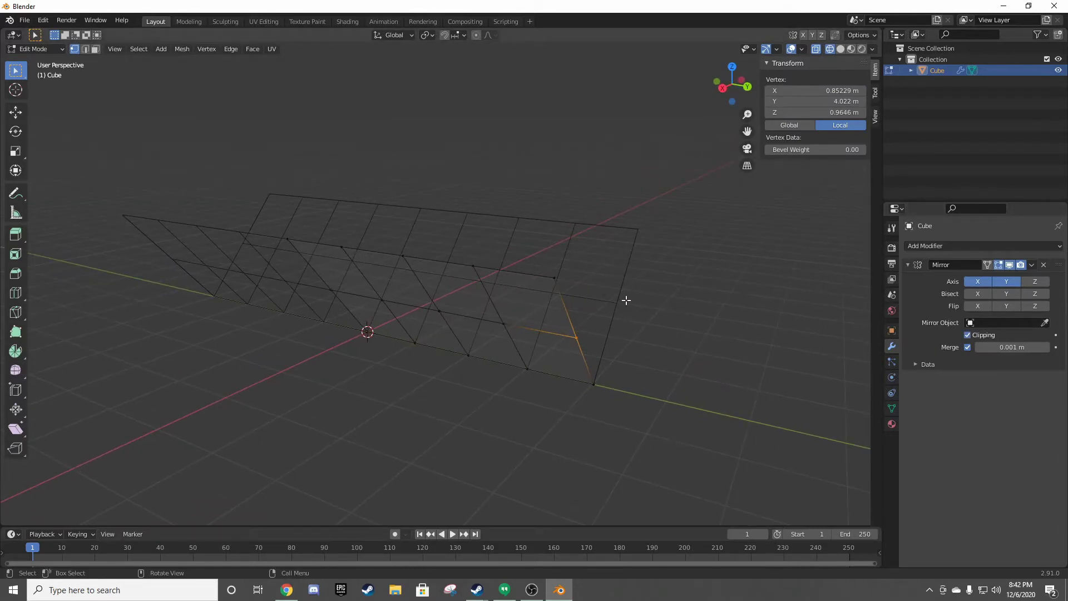
pyautogui.press('g')
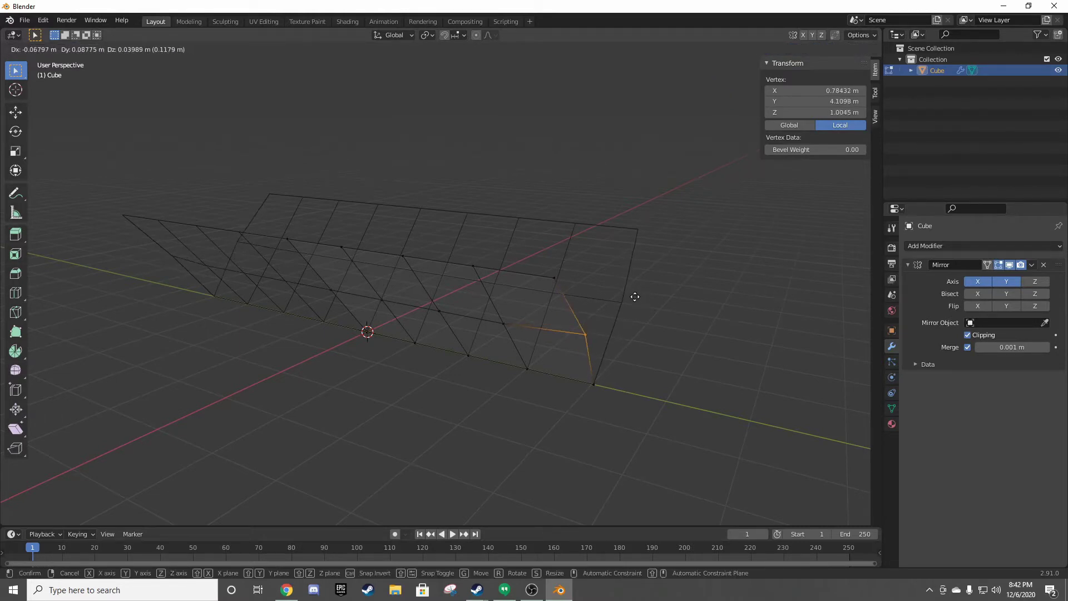
pyautogui.click(648, 284)
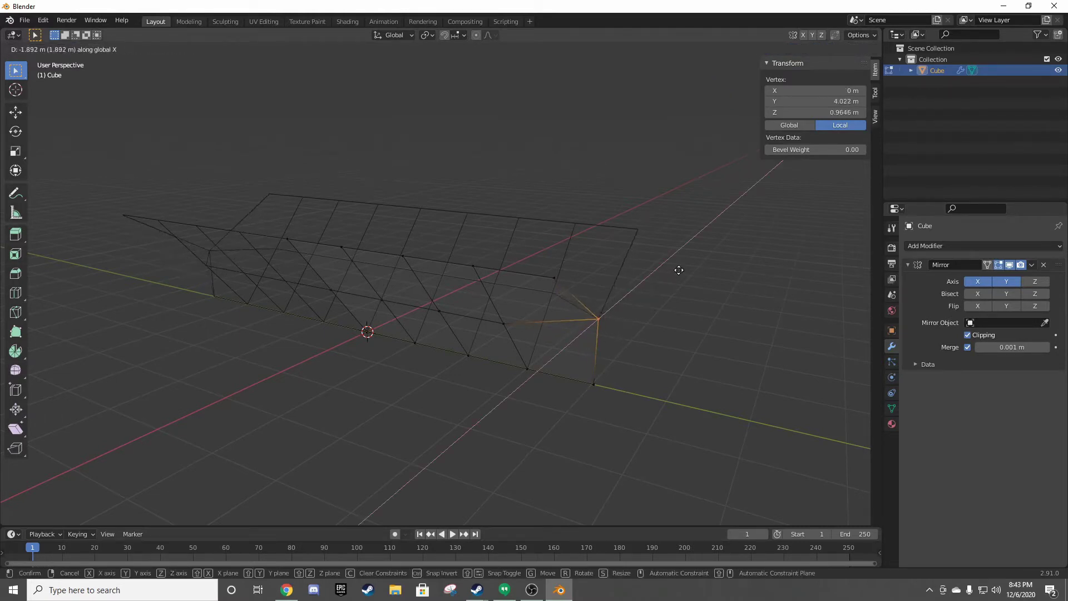
# - Slide the top front corner vertex along X to meet the centre line
pyautogui.click(557, 277)
pyautogui.press('g')
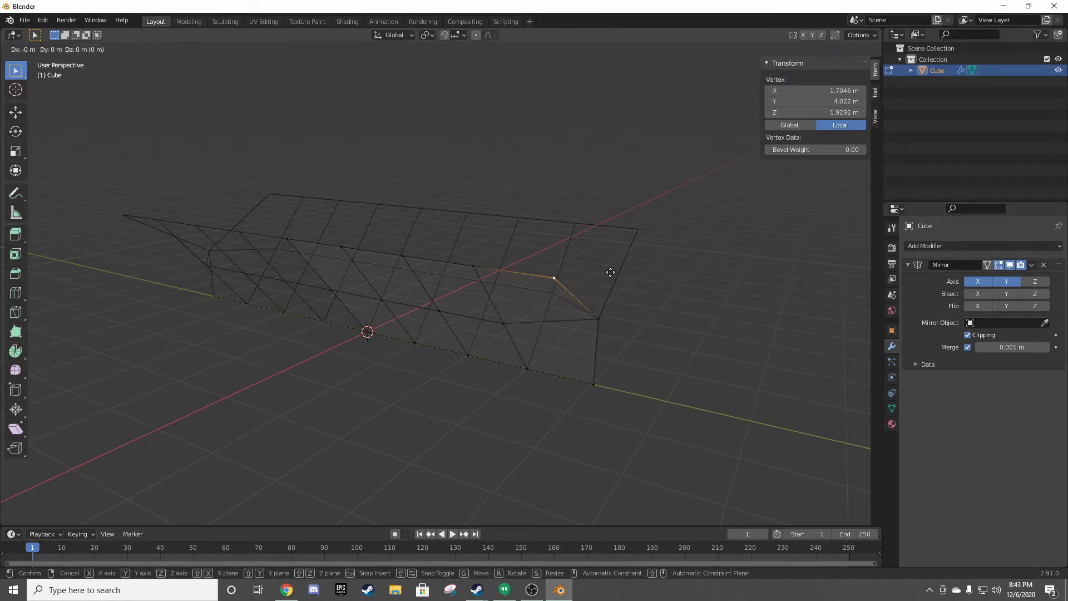
pyautogui.press('x')
pyautogui.click(701, 249)
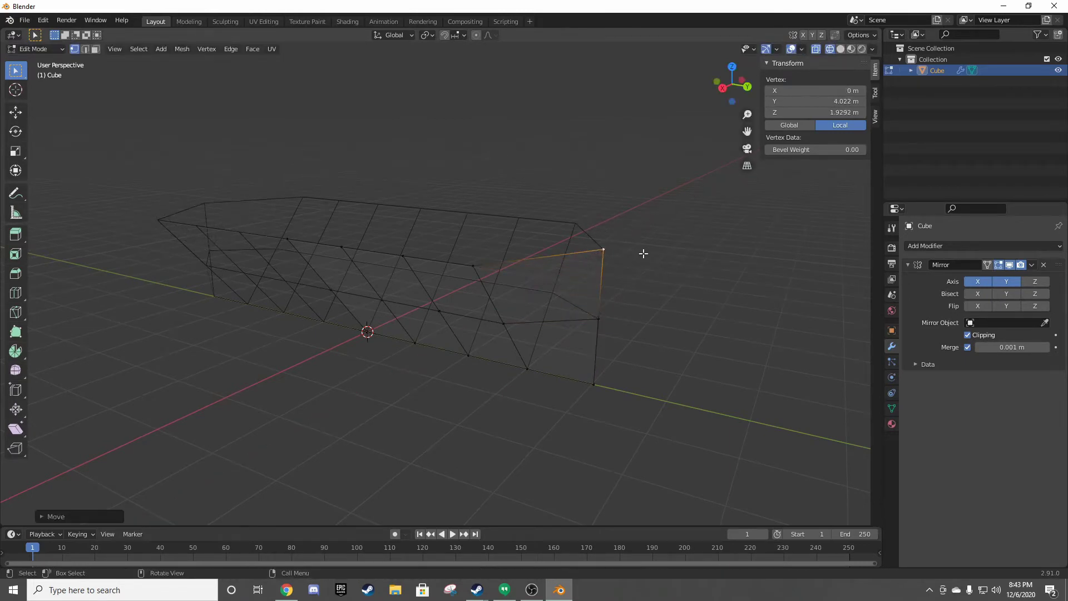
pyautogui.moveTo(643, 253); pyautogui.dragTo(627, 271, button='middle')
pyautogui.press('g')
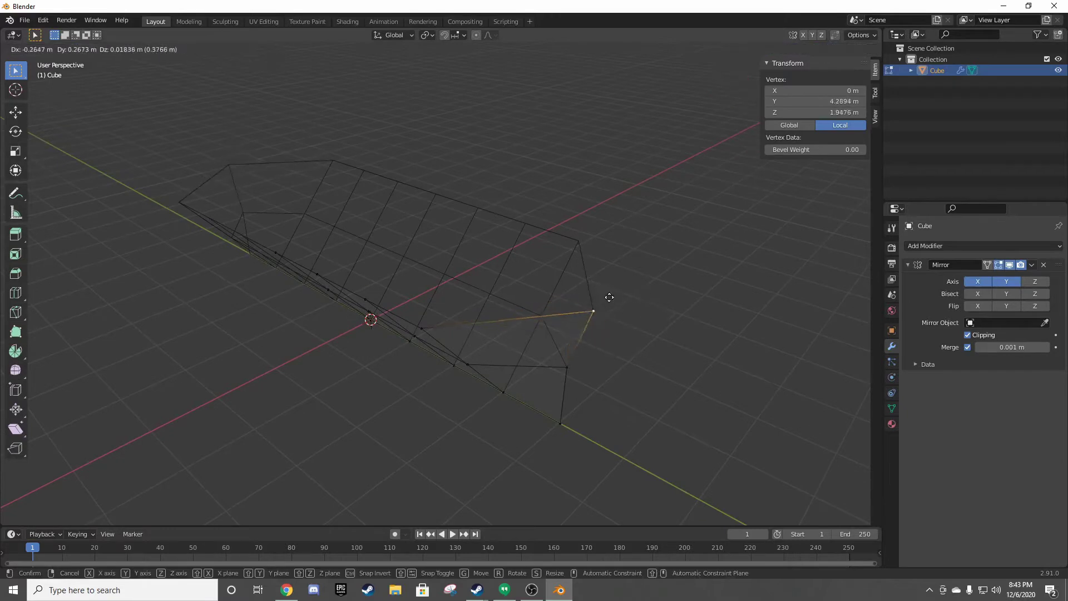
pyautogui.press('Escape')
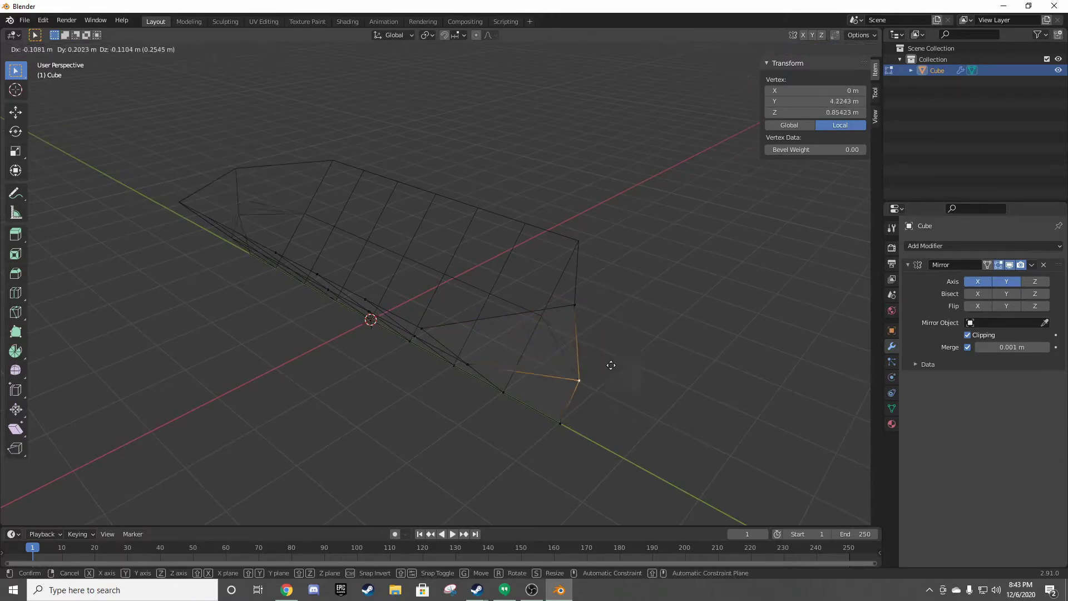
# - Drop the end corner vertex to Z 0 and return to the right-side view
pyautogui.press('g')
pyautogui.press('z')
pyautogui.press('0')
pyautogui.press('Return')
pyautogui.press('KP_1')
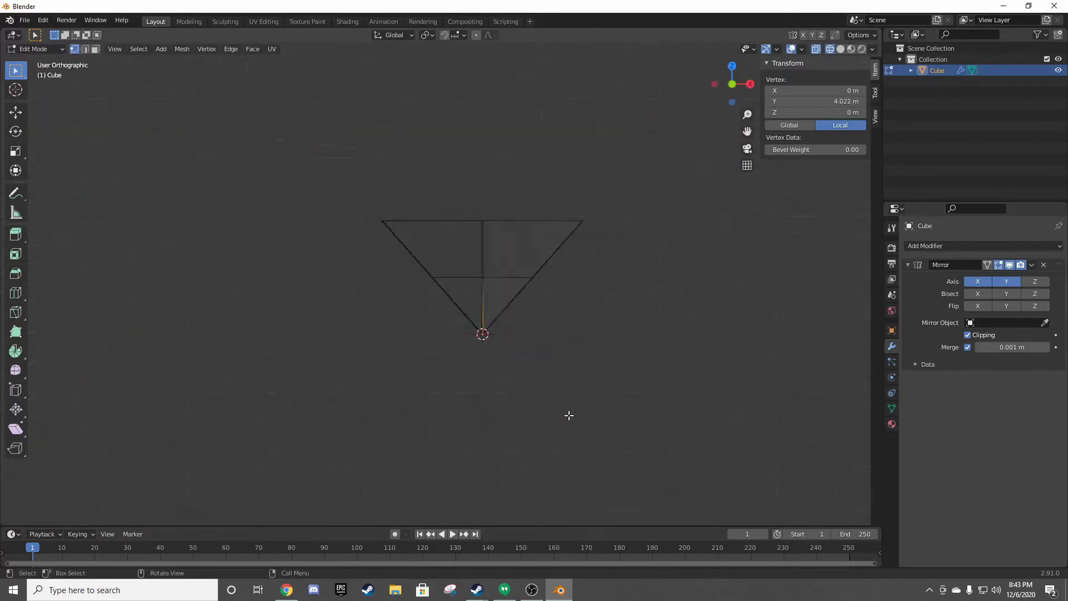
pyautogui.press('KP_3')
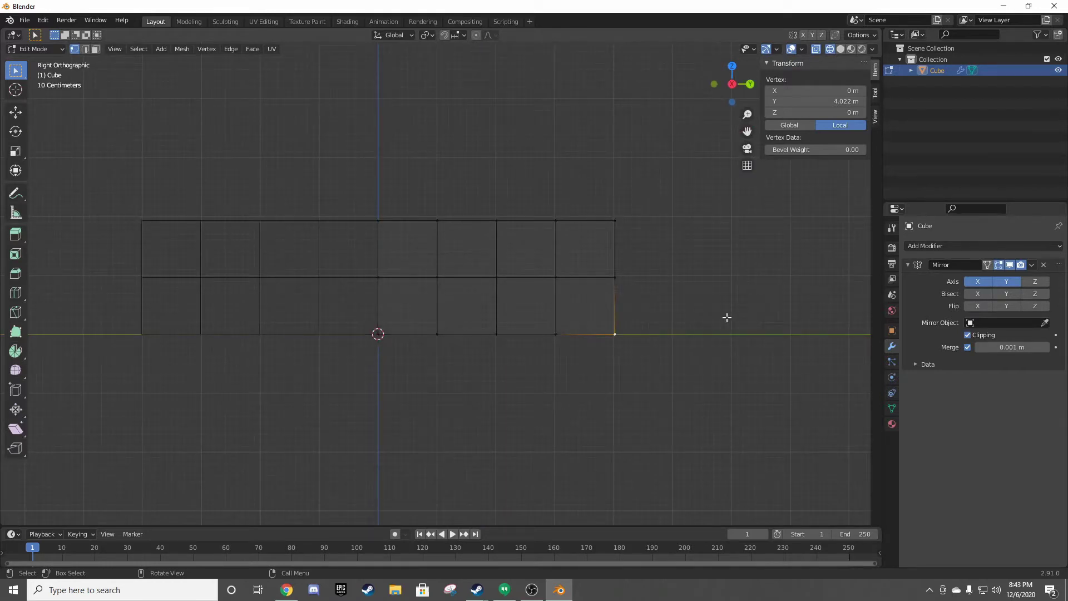
# - Merge the bottom end vertex into its inner neighbour with Merge Vertices At Last
pyautogui.keyDown('shift'); pyautogui.click(556, 334); pyautogui.keyUp('shift')
pyautogui.rightClick(572, 331)
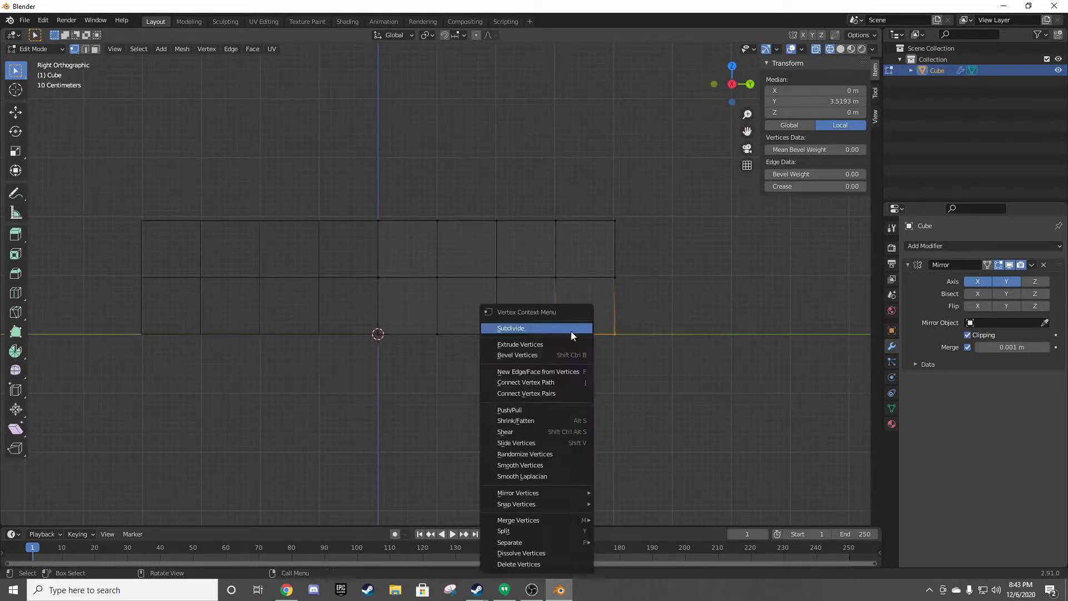
pyautogui.moveTo(518, 519)
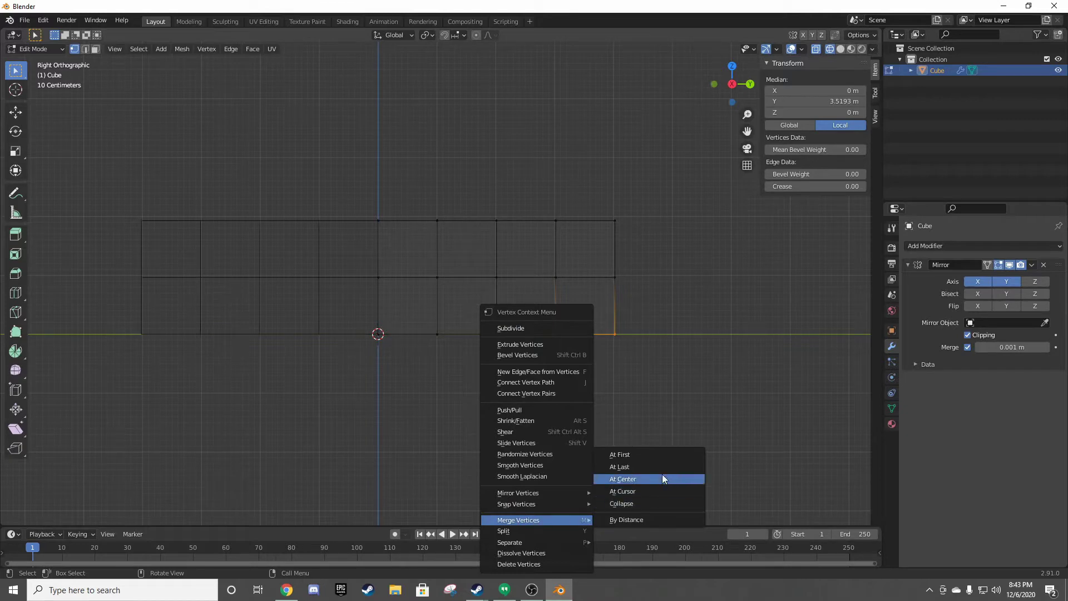
pyautogui.click(638, 466)
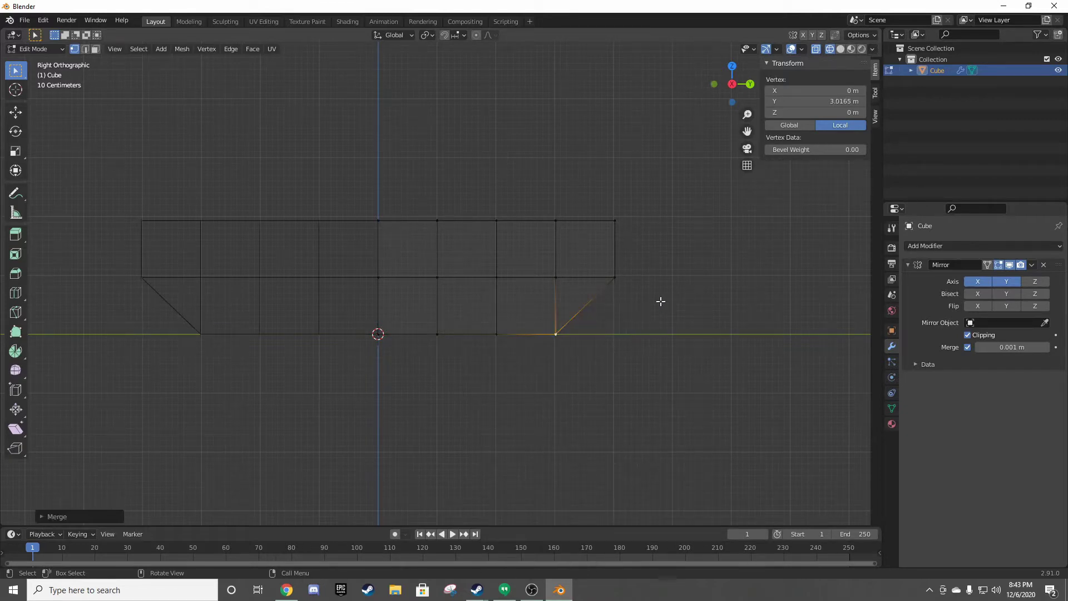
pyautogui.hotkey('alt', 'a')
pyautogui.moveTo(660, 301)
pyautogui.mouseDown(button='middle')
pyautogui.moveTo(680, 286)
pyautogui.moveTo(580, 334)
pyautogui.moveTo(676, 312)
pyautogui.moveTo(670, 317)
pyautogui.mouseUp(button='middle')
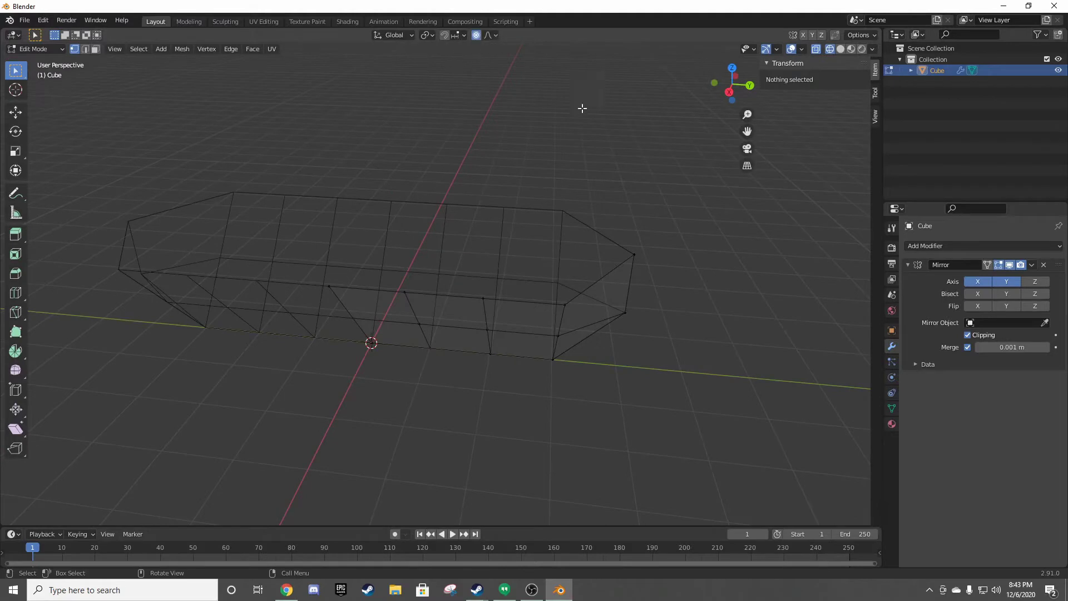
# - From top view, pull the corner vertex beside the bow outward with proportional falloff to round it
pyautogui.press('KP_7')
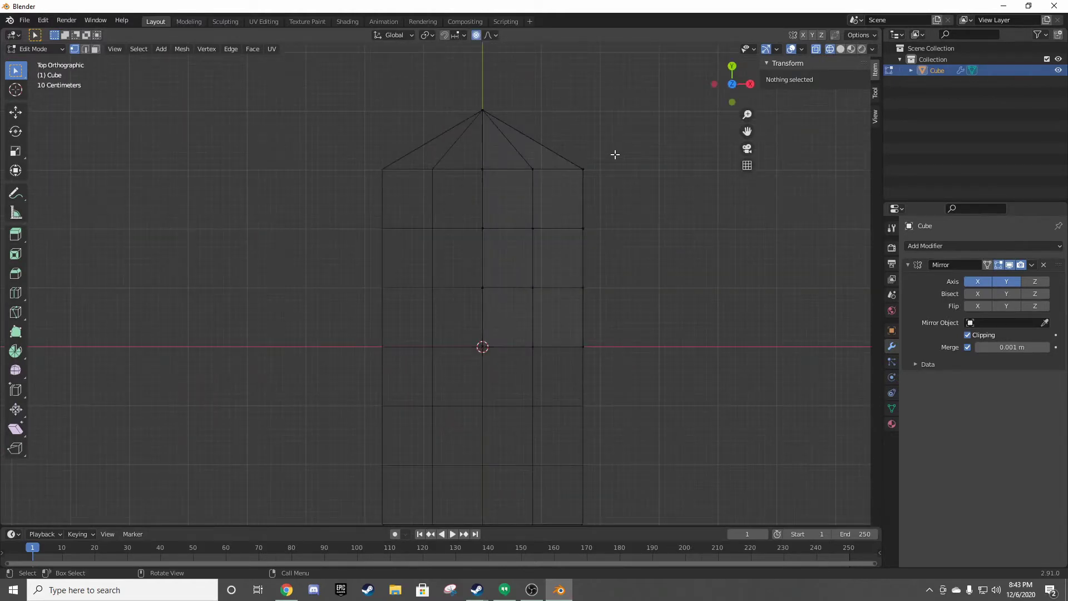
pyautogui.click(584, 164)
pyautogui.press('g')
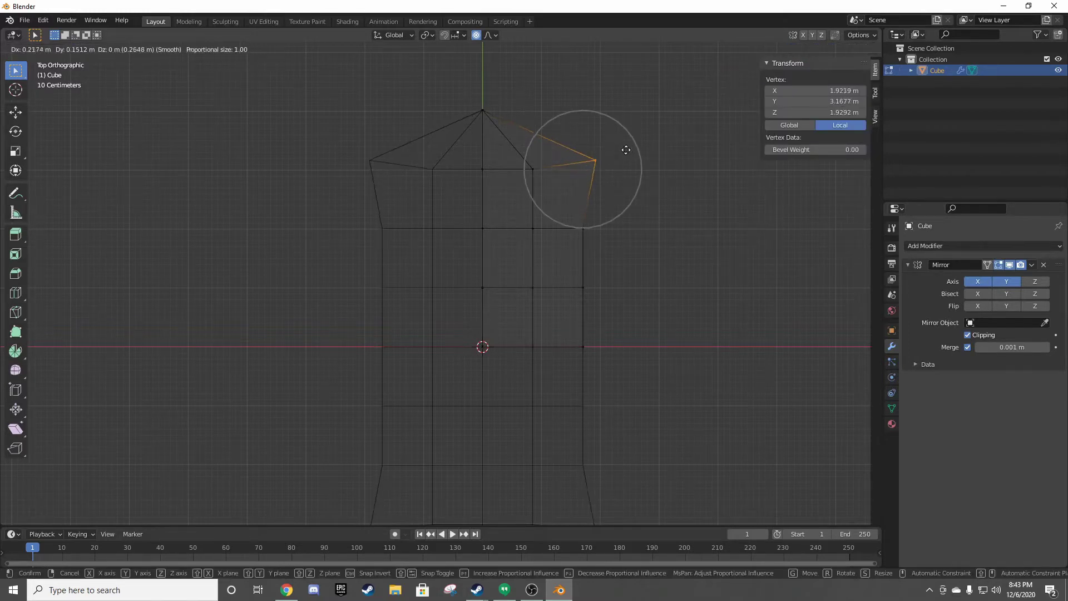
pyautogui.click(596, 153)
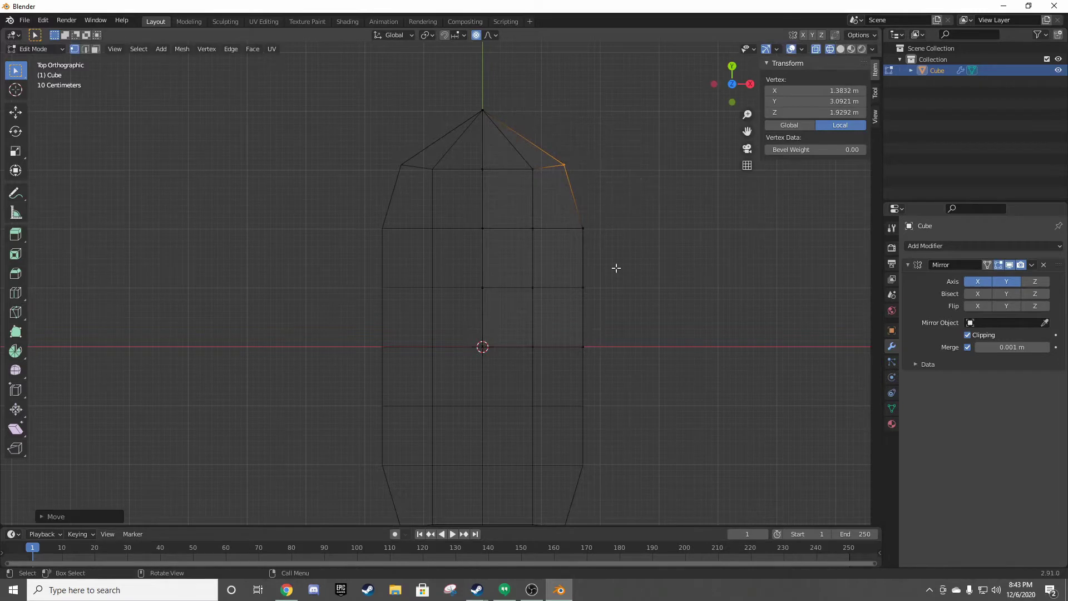
pyautogui.keyDown('shift'); pyautogui.scroll(-2, 610, 298); pyautogui.keyUp('shift')
pyautogui.keyDown('shift'); pyautogui.scroll(-3, 609, 273); pyautogui.keyUp('shift')
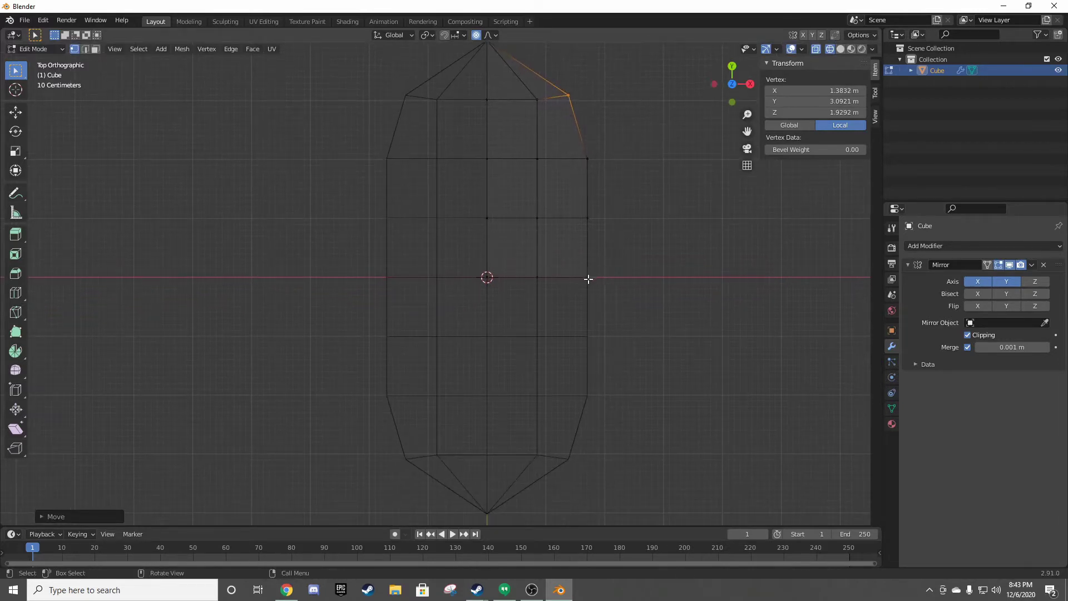
# - Widen the hull's mid-side vertex outward using a large proportional-editing falloff
pyautogui.click(598, 267)
pyautogui.moveTo(607, 265); pyautogui.dragTo(581, 288)
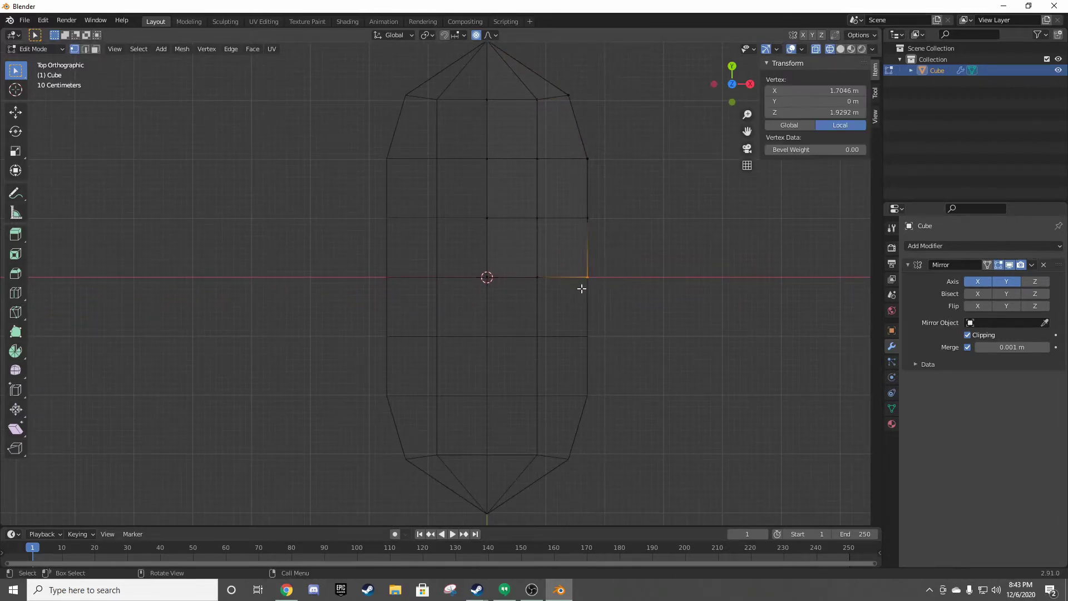
pyautogui.press('g')
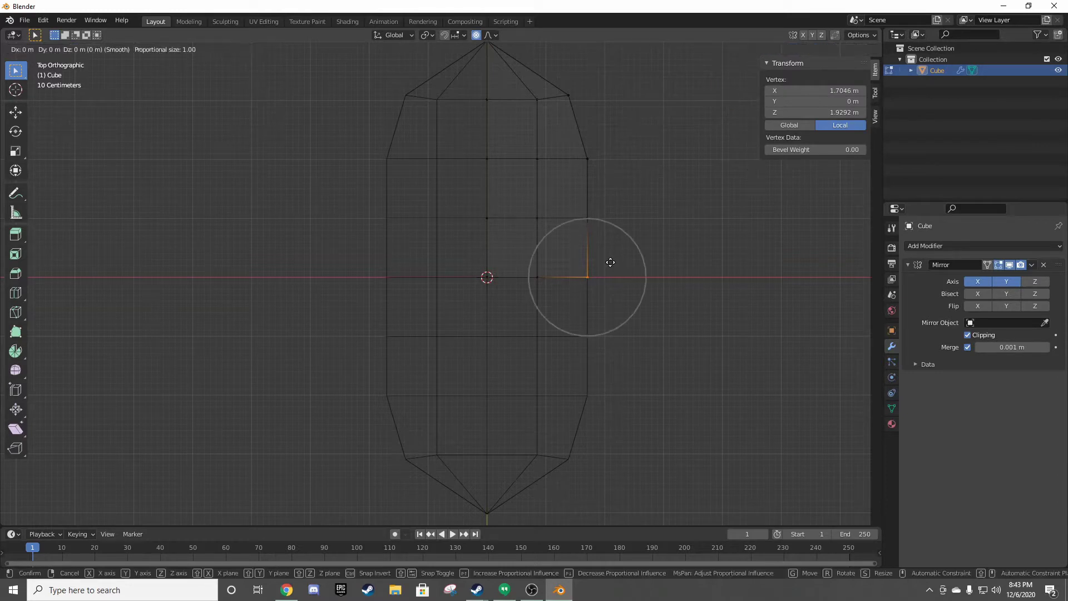
pyautogui.scroll(-1, 610, 262)
pyautogui.scroll(-2, 610, 262)
pyautogui.scroll(-2, 611, 262)
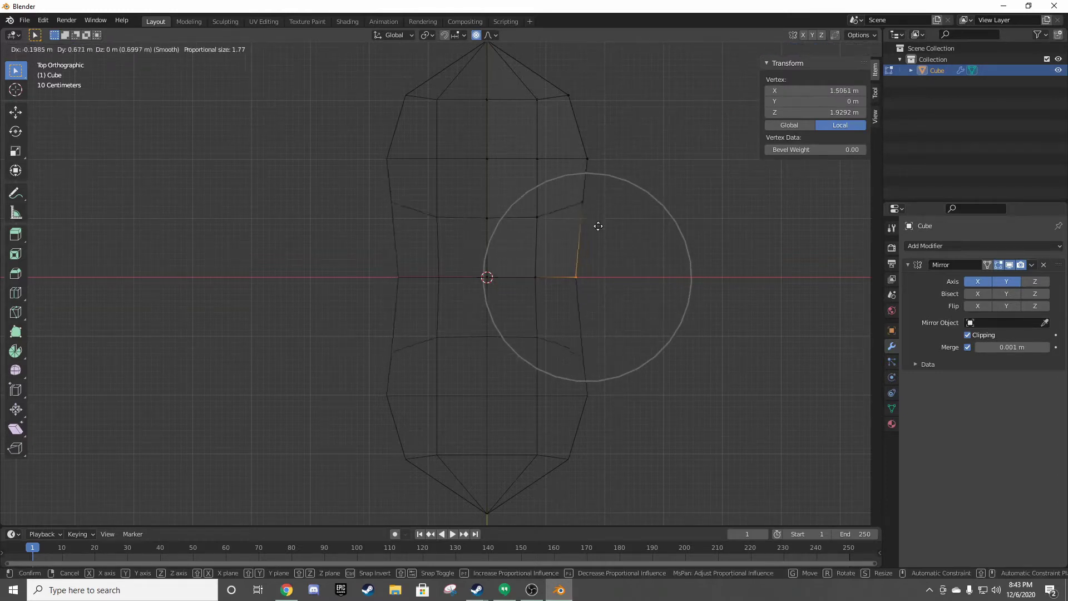
pyautogui.scroll(-1, 634, 231)
pyautogui.scroll(-2, 646, 234)
pyautogui.scroll(5, 647, 235)
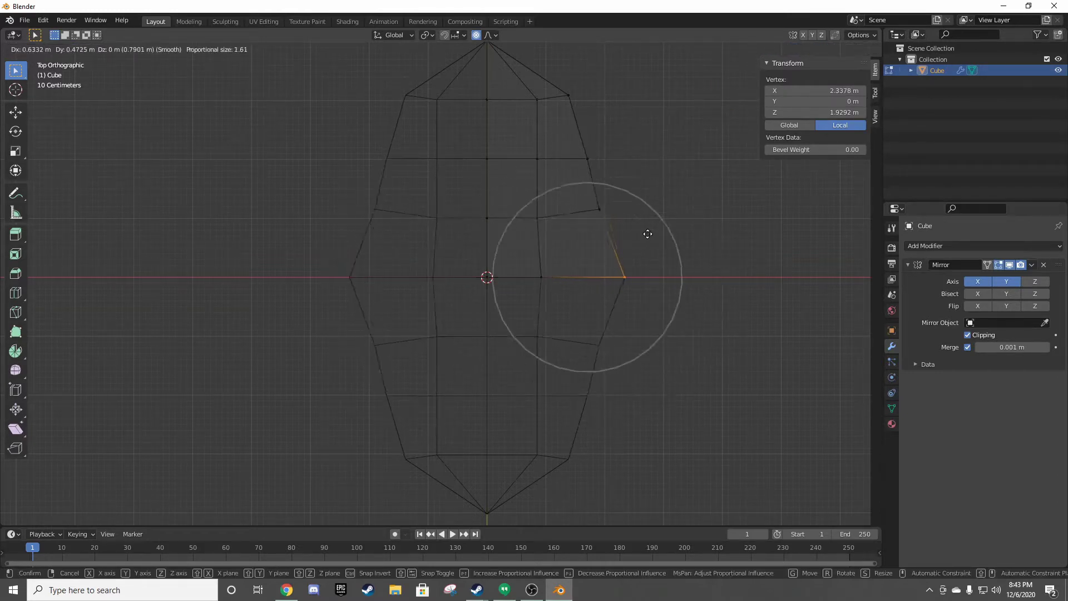
pyautogui.scroll(-3, 648, 234)
pyautogui.scroll(8, 648, 233)
pyautogui.scroll(-7, 648, 233)
pyautogui.scroll(-3, 647, 233)
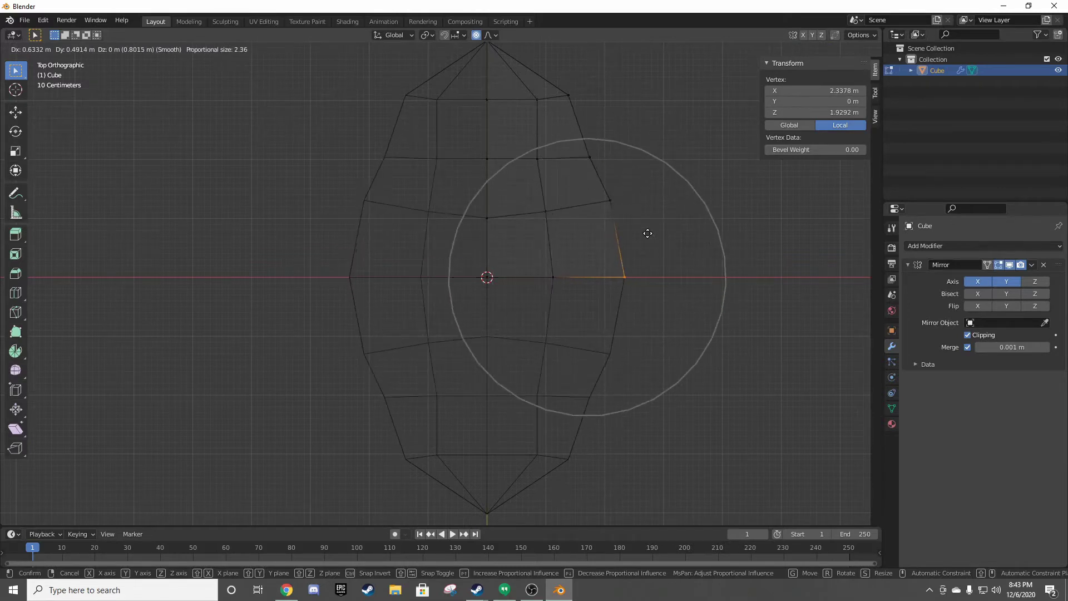
pyautogui.scroll(-1, 642, 227)
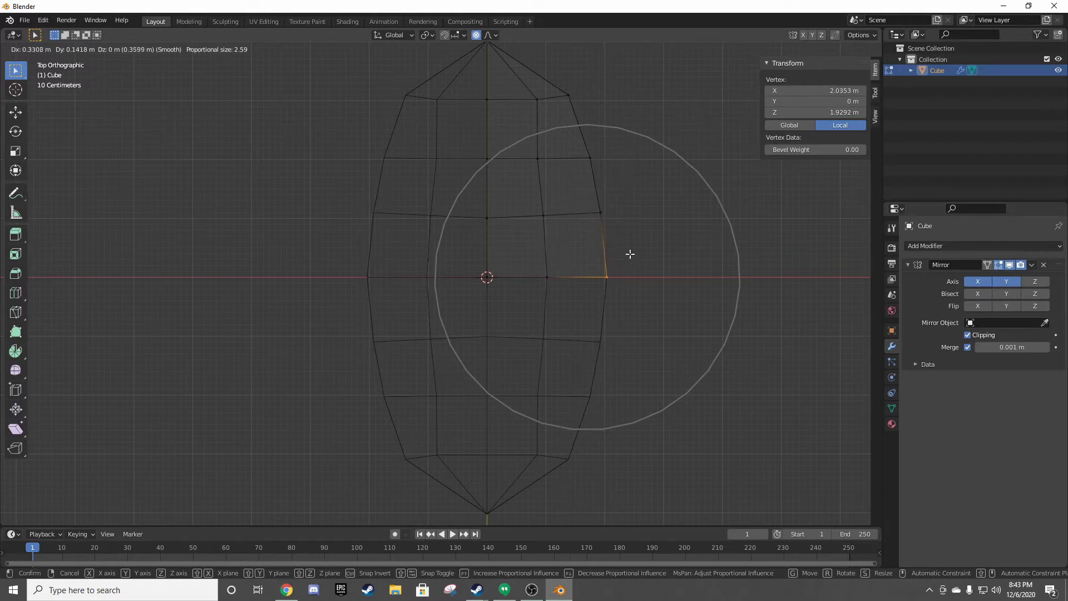
pyautogui.click(630, 254)
# - Readjust the bow corner vertex with proportional falloff, then clear the selection
pyautogui.click(567, 96)
pyautogui.press('g')
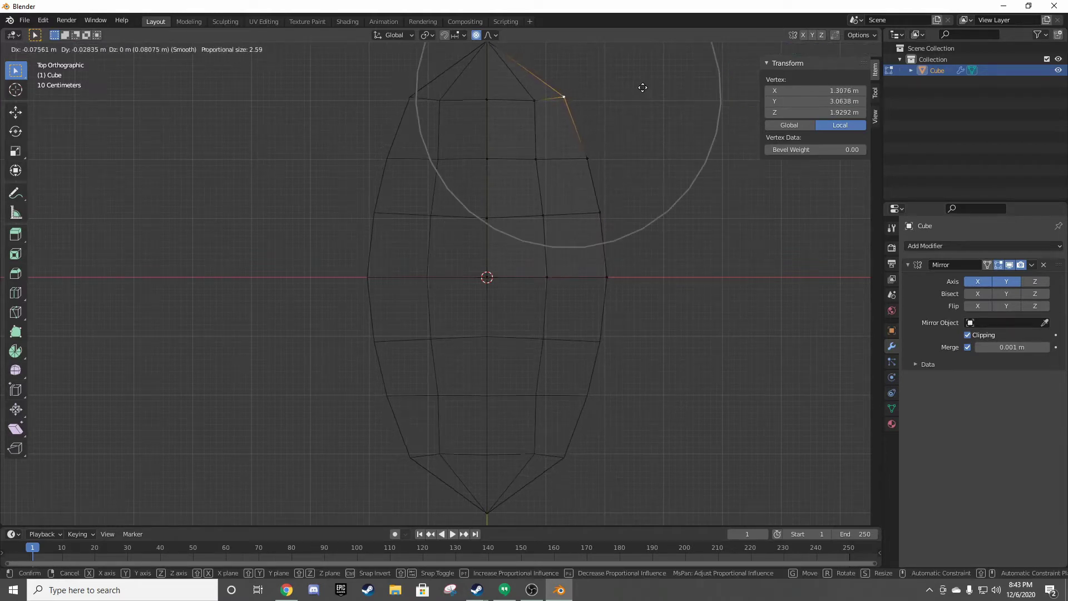
pyautogui.scroll(-1, 642, 91)
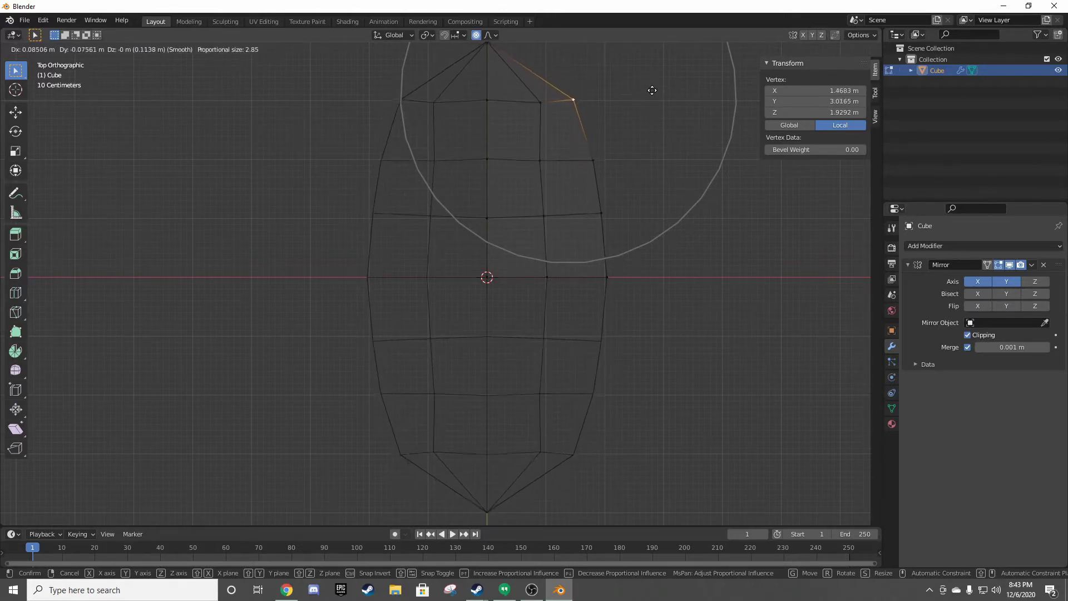
pyautogui.click(653, 92)
pyautogui.click(640, 167)
# - Try an X-constrained proportional move of a lower side vertex, then cancel it
pyautogui.moveTo(639, 167)
pyautogui.mouseDown(button='middle')
pyautogui.moveTo(577, 86)
pyautogui.moveTo(570, 104)
pyautogui.moveTo(614, 80)
pyautogui.mouseUp(button='middle')
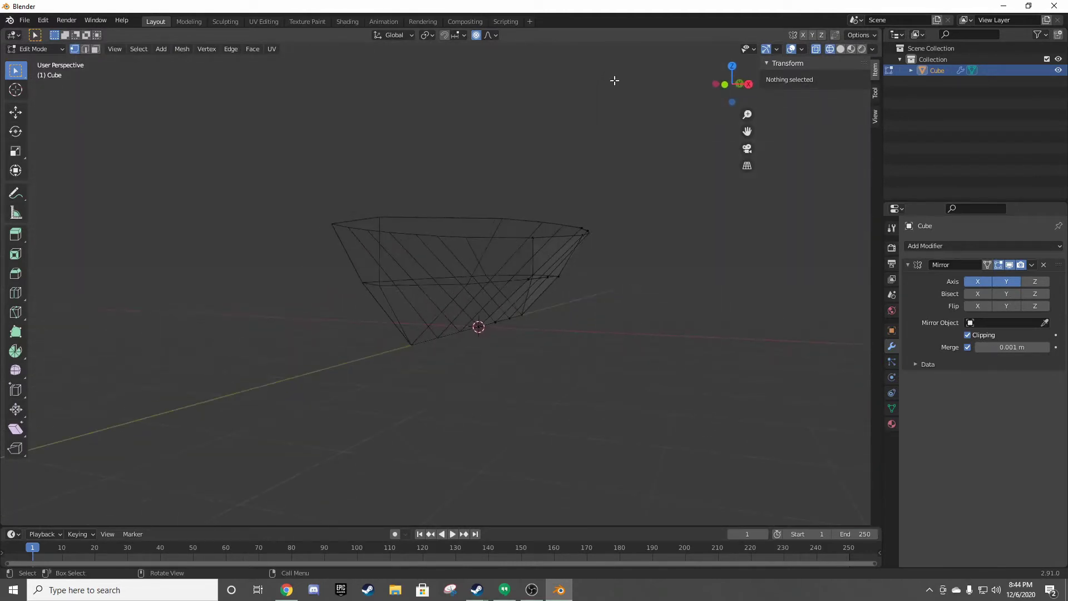
pyautogui.moveTo(540, 284)
pyautogui.mouseDown(button='middle')
pyautogui.moveTo(565, 257)
pyautogui.moveTo(527, 270)
pyautogui.moveTo(570, 286)
pyautogui.mouseUp(button='middle')
pyautogui.click(524, 275)
pyautogui.press('g')
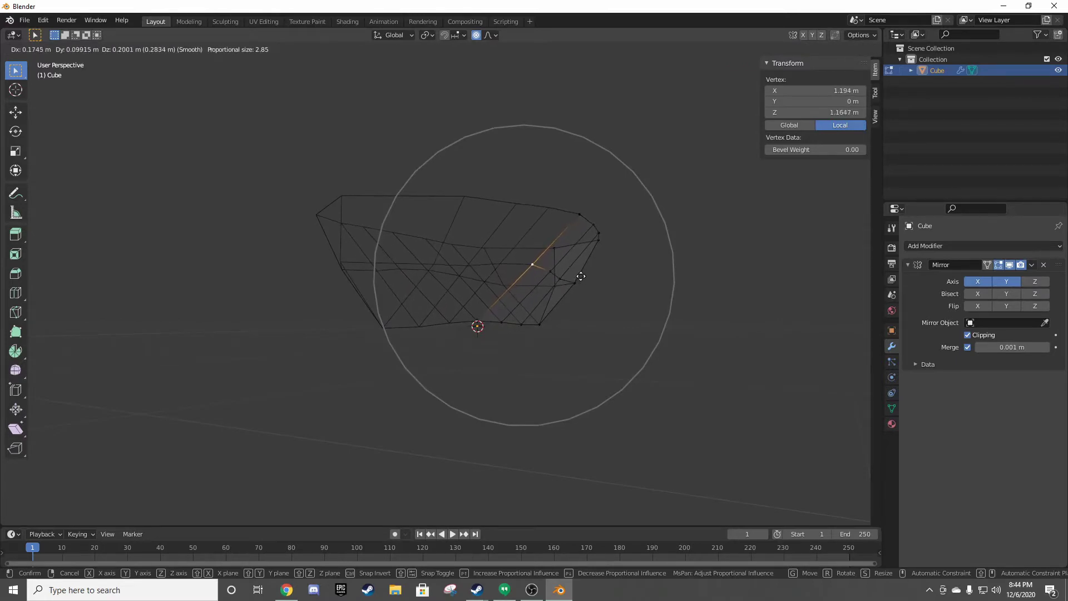
pyautogui.press('x')
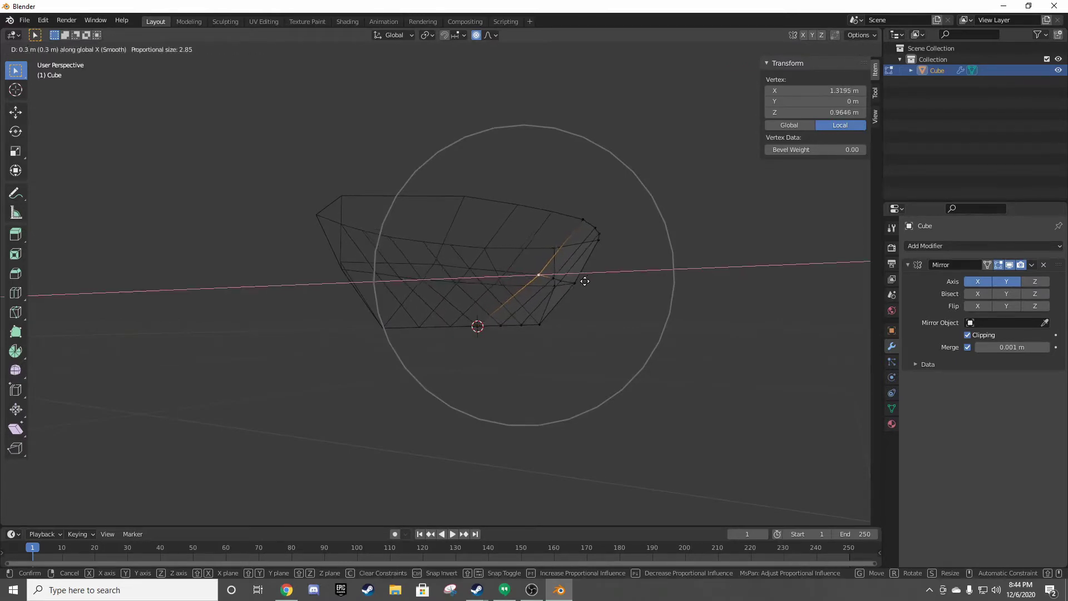
pyautogui.scroll(-1, 581, 283)
pyautogui.scroll(5, 581, 284)
pyautogui.scroll(3, 580, 282)
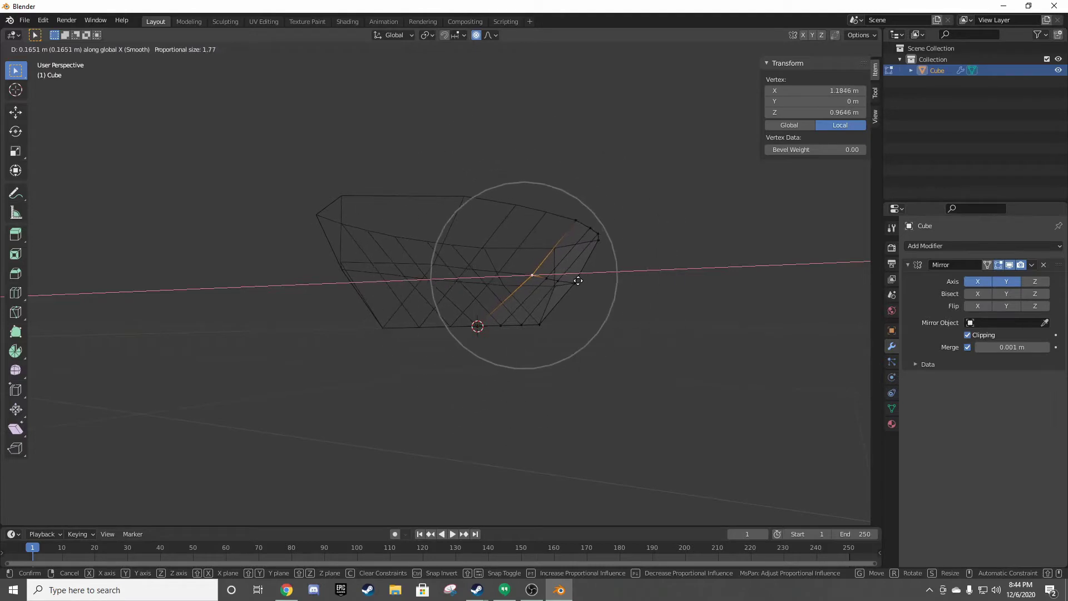
pyautogui.scroll(2, 580, 282)
pyautogui.scroll(2, 579, 280)
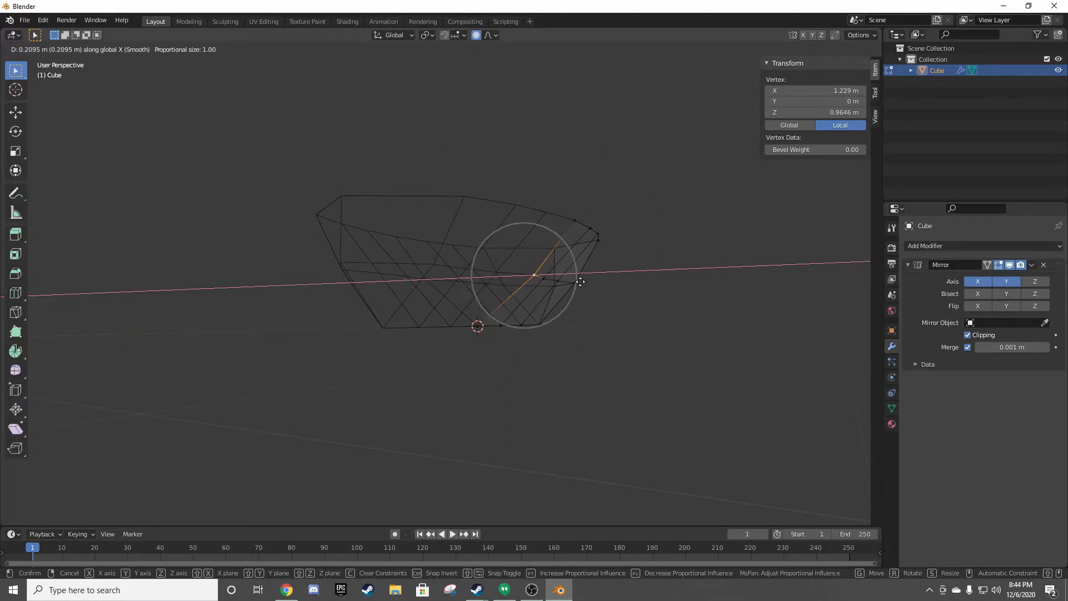
pyautogui.rightClick(582, 280)
# - From top view, push the lower mid-side vertex out to about 1.19 m with wide falloff
pyautogui.press('KP_7')
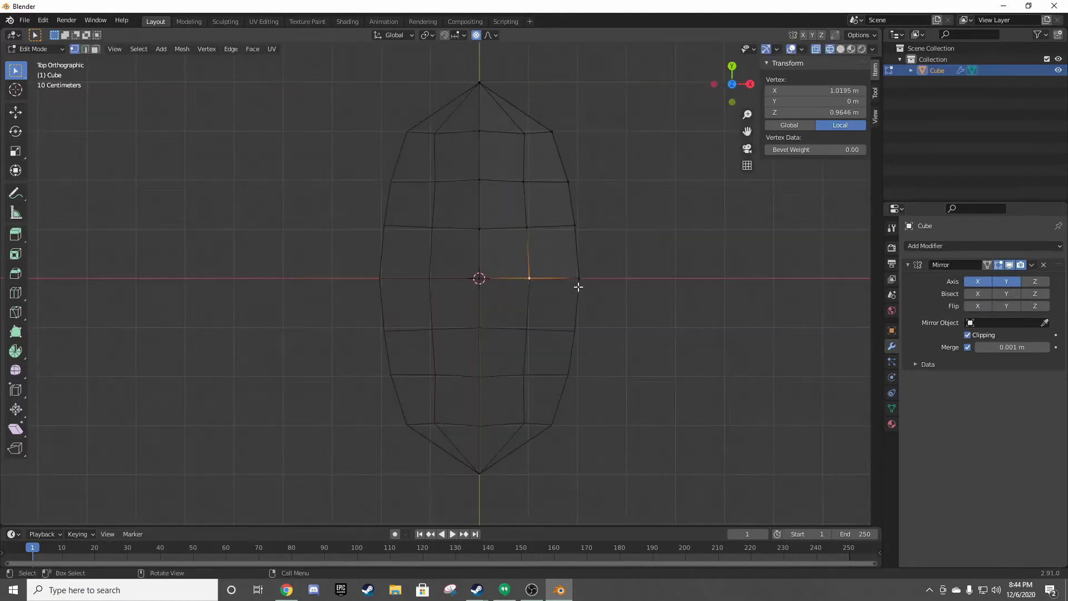
pyautogui.press('g')
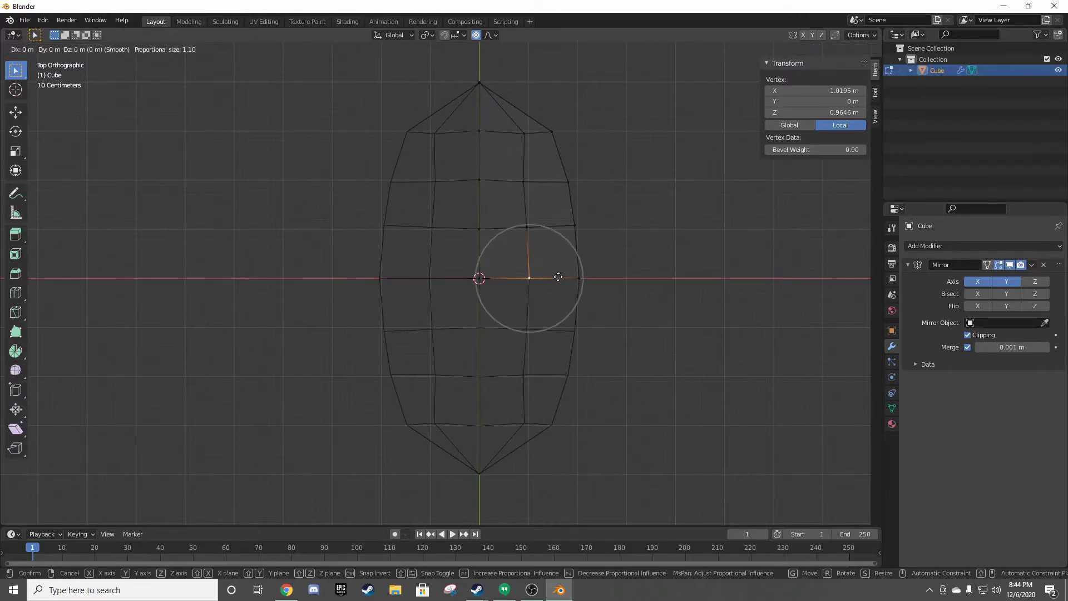
pyautogui.scroll(-1, 572, 275)
pyautogui.scroll(-3, 573, 275)
pyautogui.scroll(-1, 572, 276)
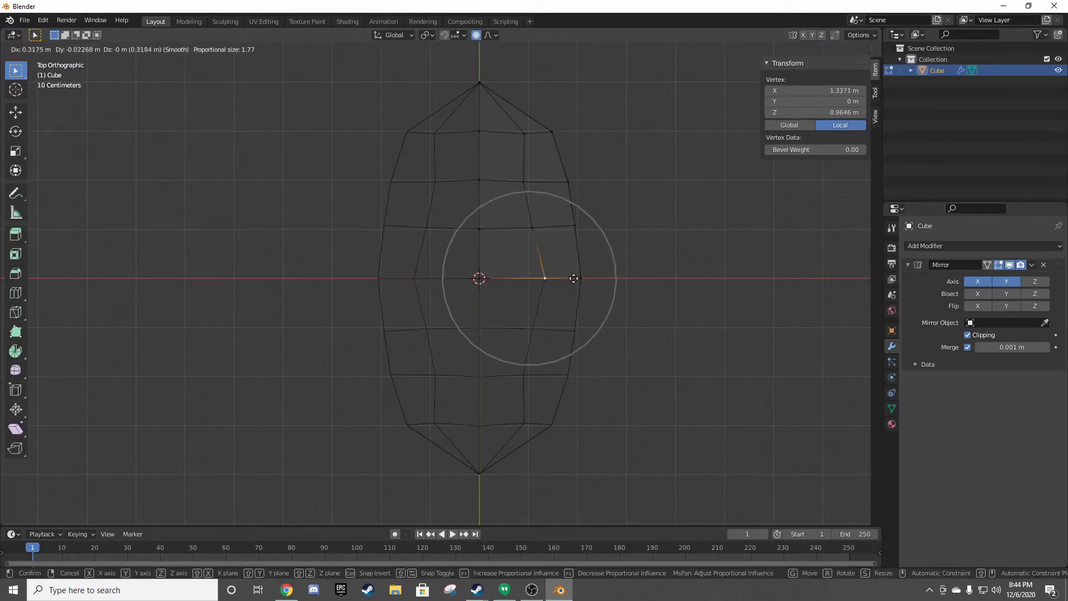
pyautogui.scroll(-1, 572, 275)
pyautogui.scroll(-1, 567, 274)
pyautogui.scroll(-3, 564, 270)
pyautogui.scroll(-1, 565, 269)
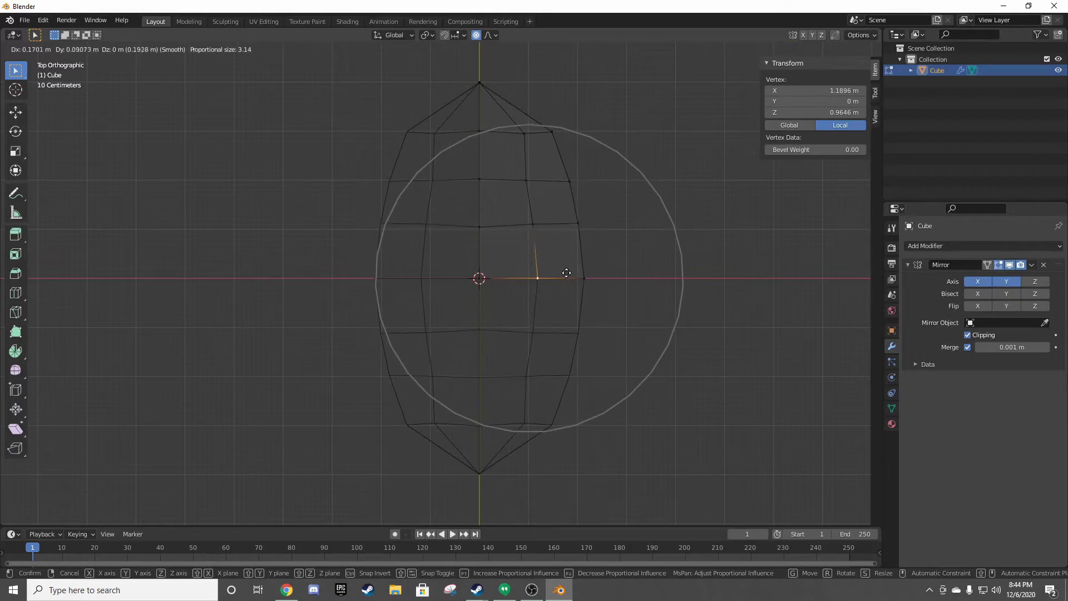
pyautogui.scroll(-1, 565, 271)
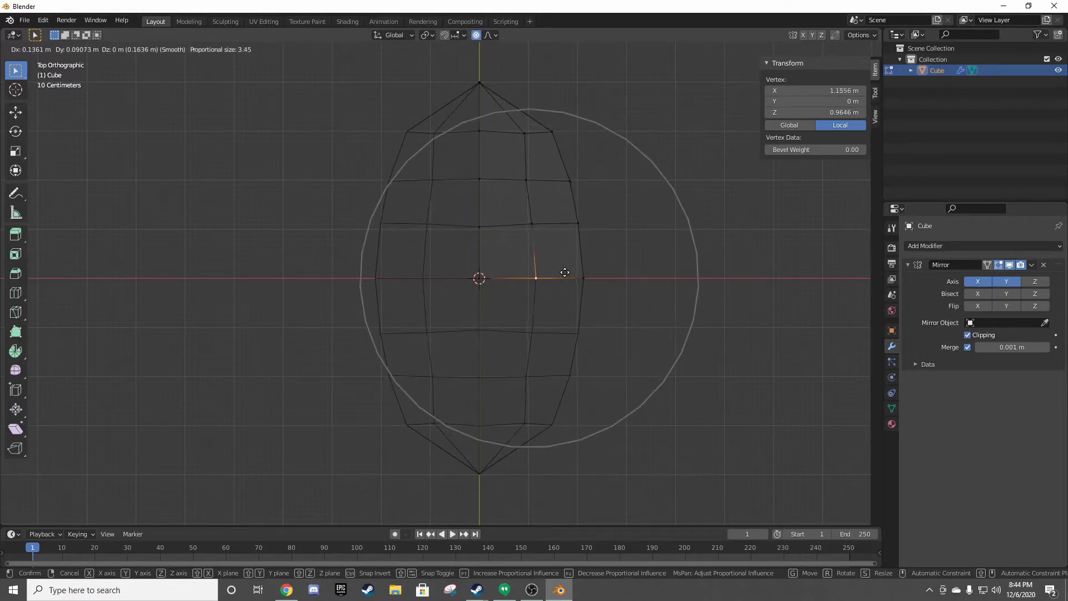
pyautogui.click(566, 273)
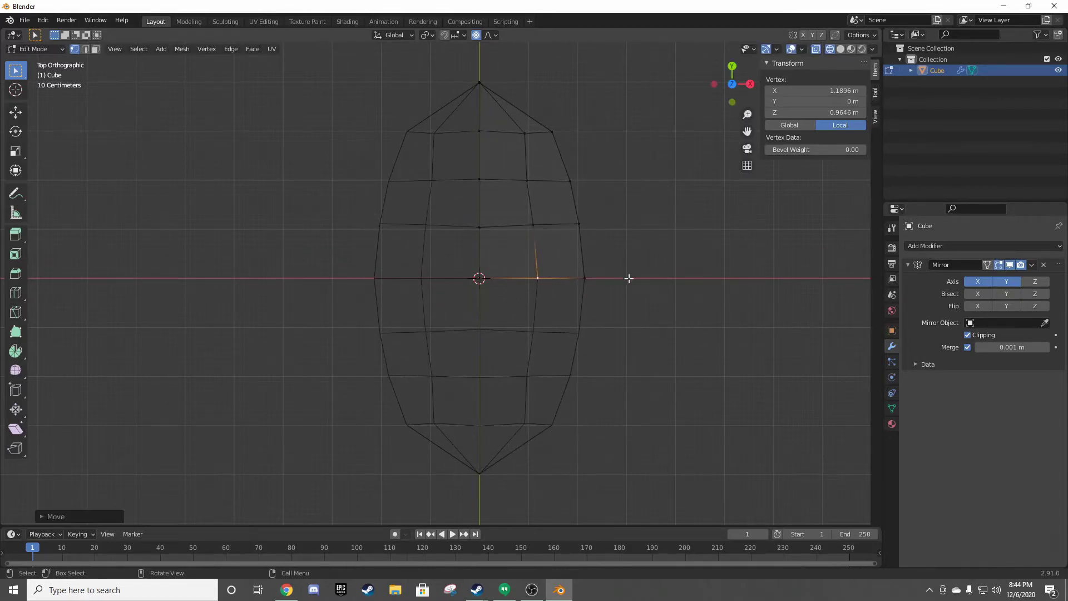
pyautogui.moveTo(627, 279)
pyautogui.mouseDown(button='middle')
pyautogui.moveTo(603, 250)
pyautogui.moveTo(591, 184)
pyautogui.moveTo(611, 162)
pyautogui.mouseUp(button='middle')
# - Switch the viewport to solid shading to inspect the hull
pyautogui.click(611, 162)
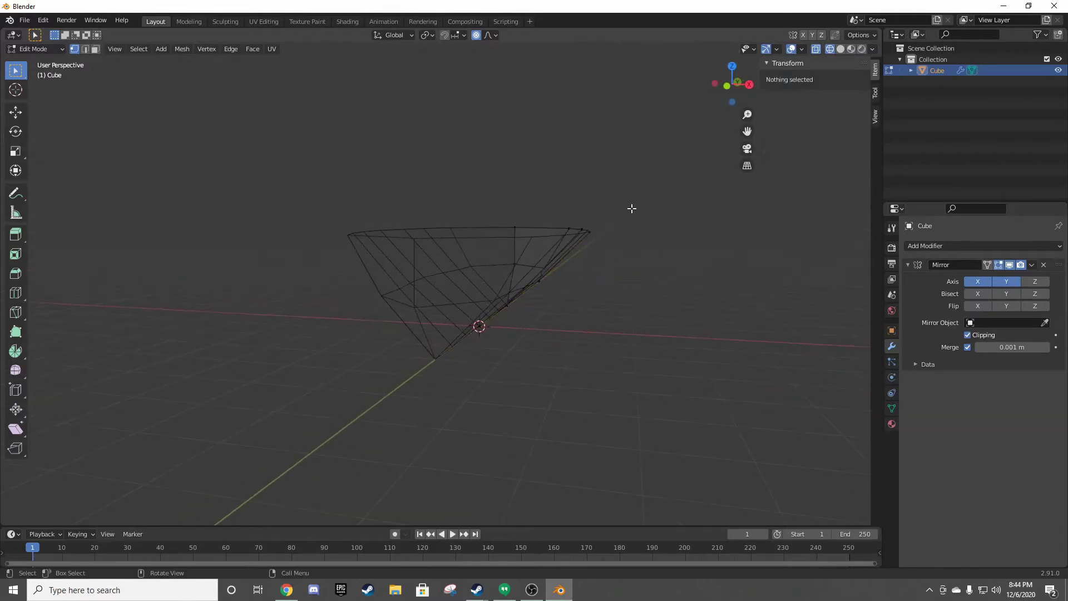
pyautogui.press('z')
pyautogui.press('z')
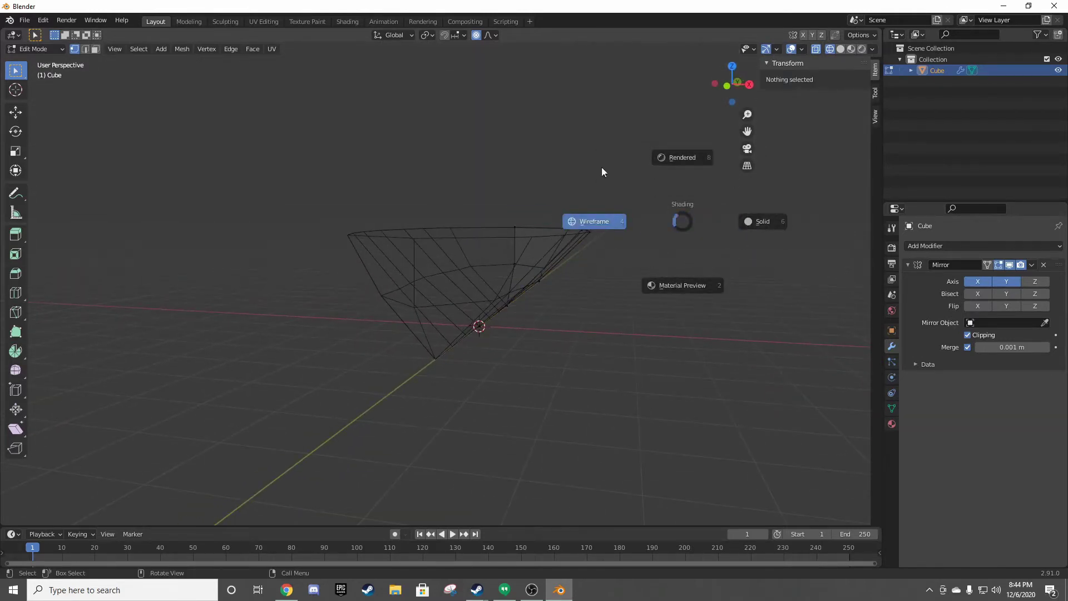
pyautogui.click(782, 227)
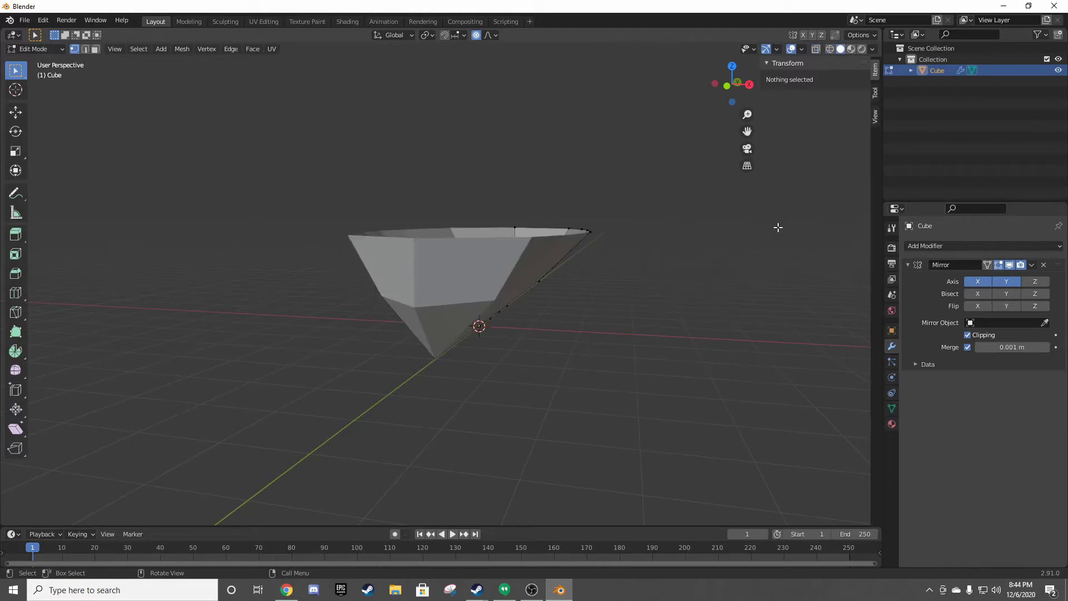
pyautogui.moveTo(777, 227)
pyautogui.mouseDown(button='middle')
pyautogui.moveTo(501, 250)
pyautogui.moveTo(640, 267)
pyautogui.mouseUp(button='middle')
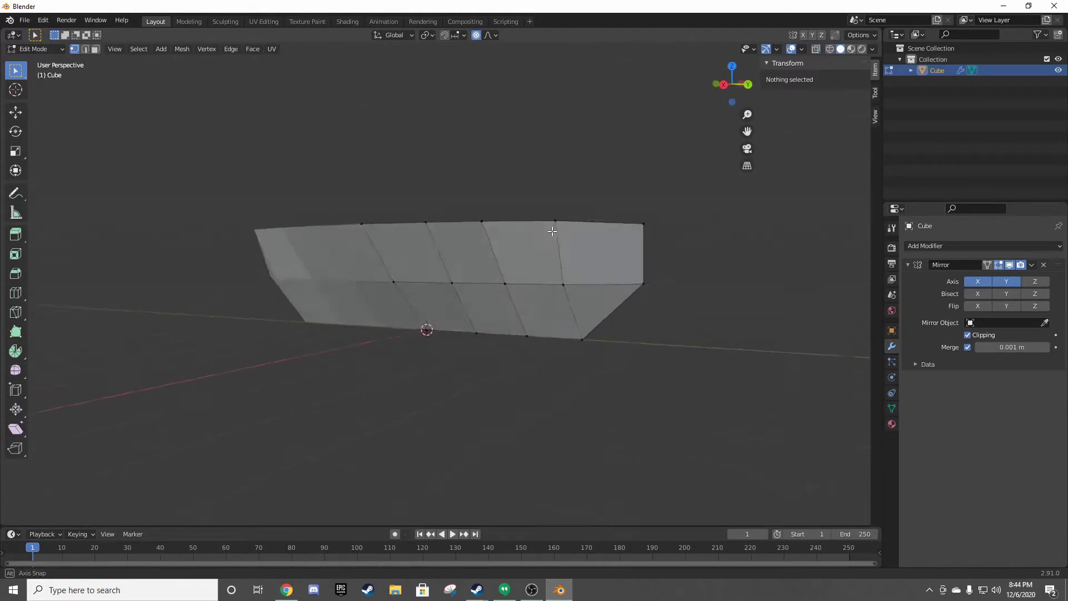
# - Pull the hull's end vertex inward along Y to about 3.84 m, then return to Object Mode
pyautogui.click(651, 275)
pyautogui.press('g')
pyautogui.press('y')
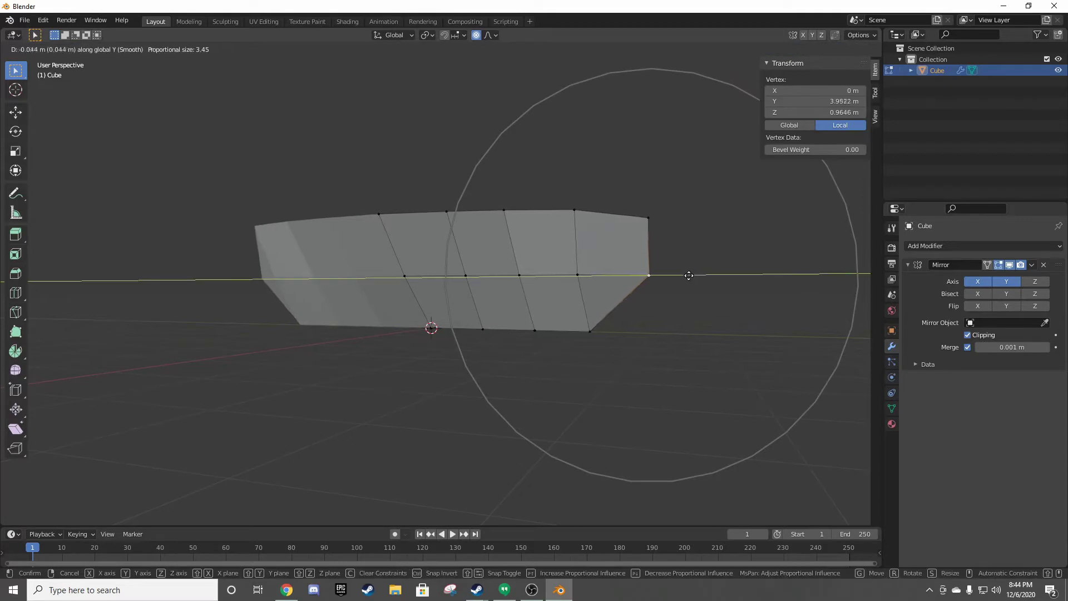
pyautogui.rightClick(698, 271)
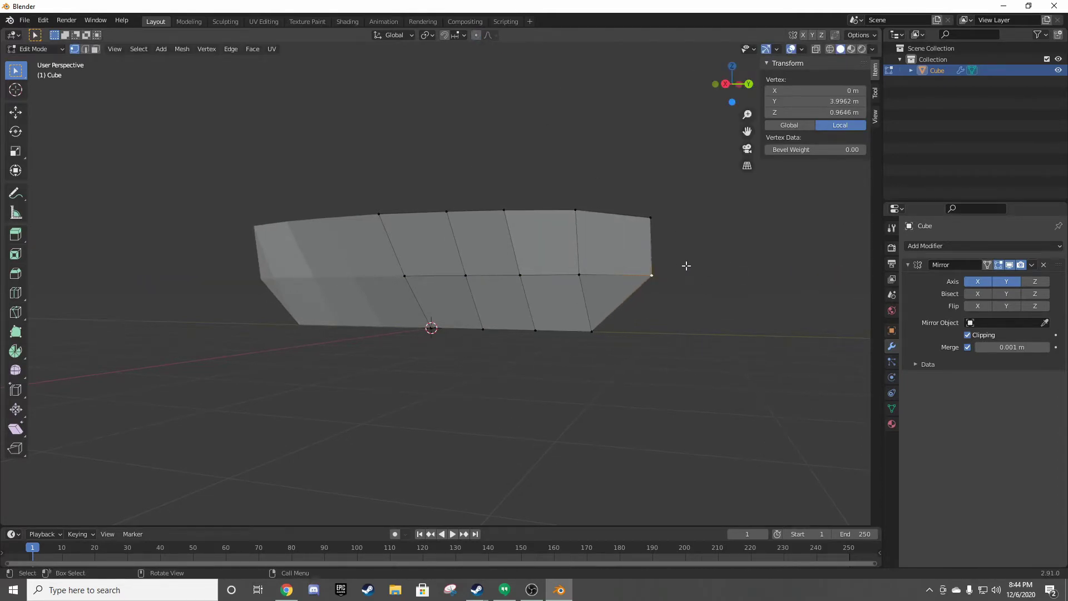
pyautogui.press('g')
pyautogui.press('y')
pyautogui.click(677, 268)
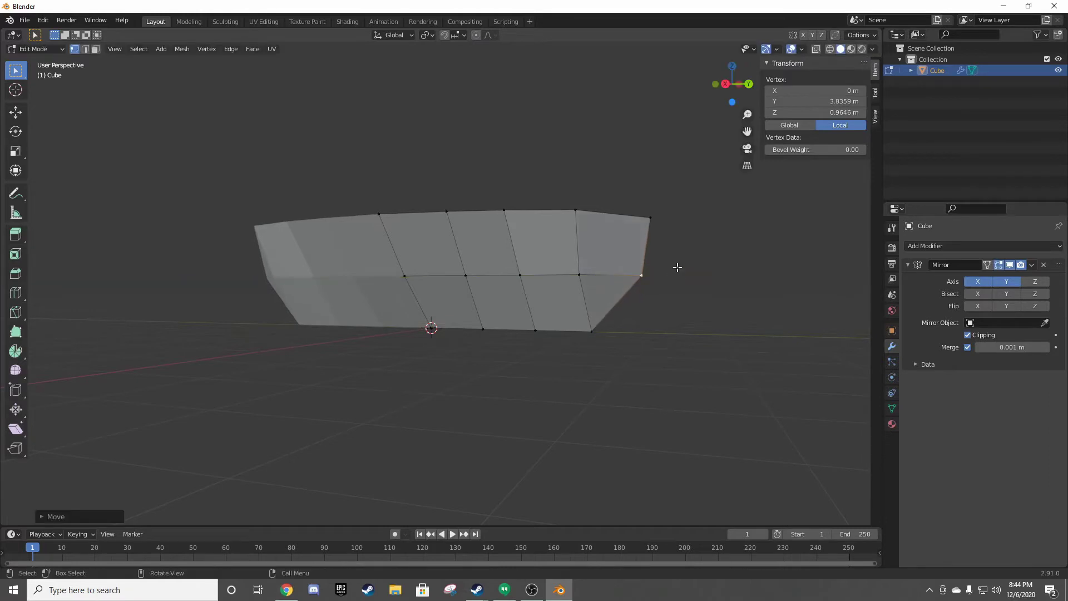
pyautogui.moveTo(677, 267)
pyautogui.mouseDown(button='middle')
pyautogui.moveTo(676, 352)
pyautogui.moveTo(716, 267)
pyautogui.moveTo(696, 298)
pyautogui.moveTo(603, 284)
pyautogui.moveTo(580, 269)
pyautogui.moveTo(516, 291)
pyautogui.moveTo(607, 271)
pyautogui.mouseUp(button='middle')
pyautogui.press('Tab')
# - Apply the hull's Mirror modifier and bring up the Add Modifier list
pyautogui.click(630, 274)
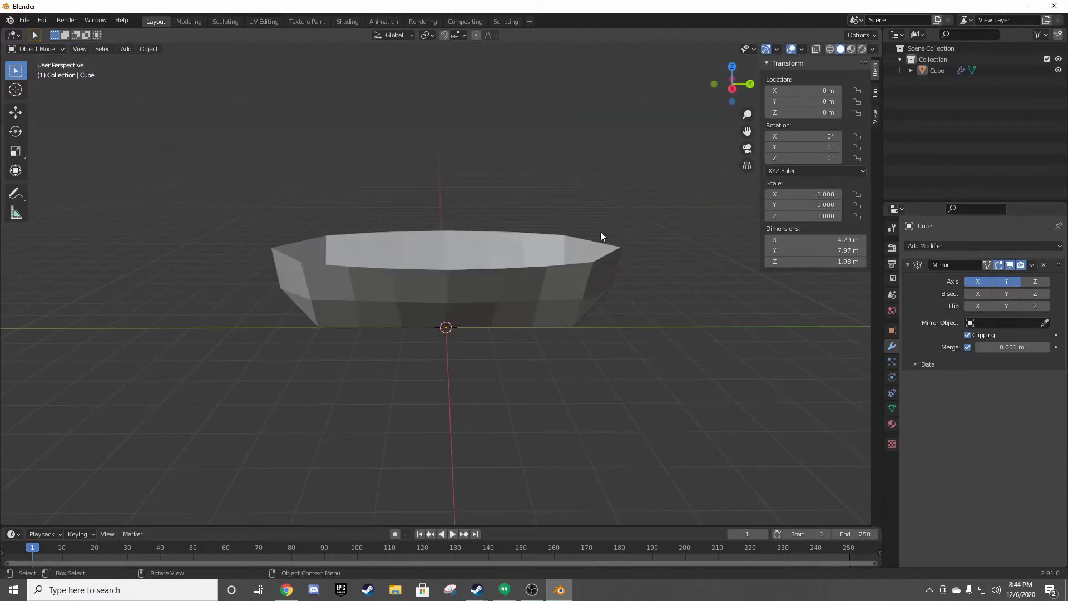
pyautogui.moveTo(599, 234)
pyautogui.mouseDown(button='middle')
pyautogui.moveTo(592, 257)
pyautogui.moveTo(602, 222)
pyautogui.moveTo(584, 236)
pyautogui.moveTo(592, 256)
pyautogui.mouseUp(button='middle')
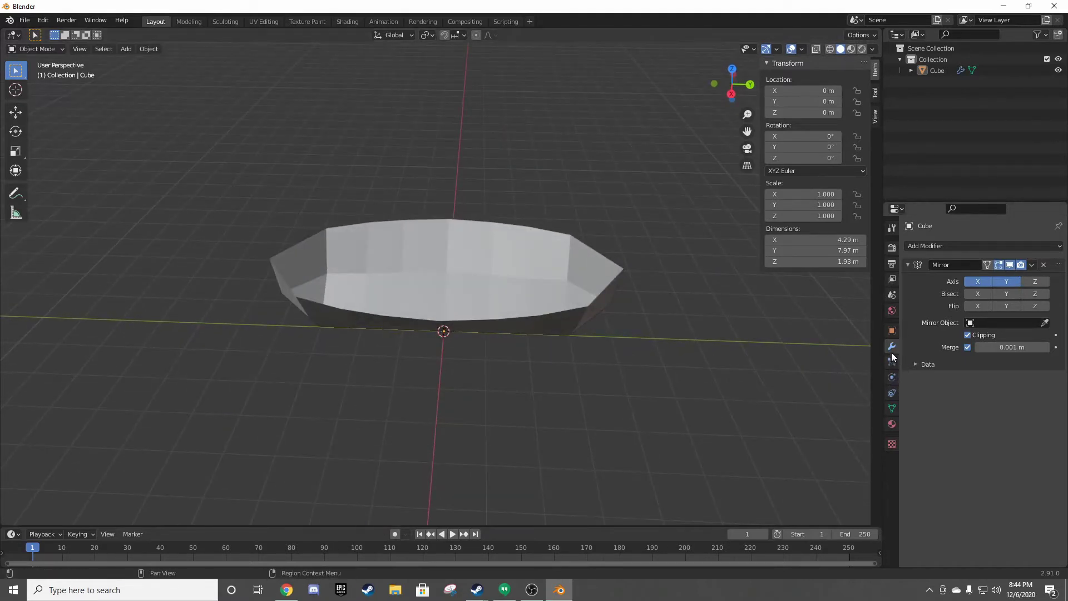
pyautogui.click(892, 423)
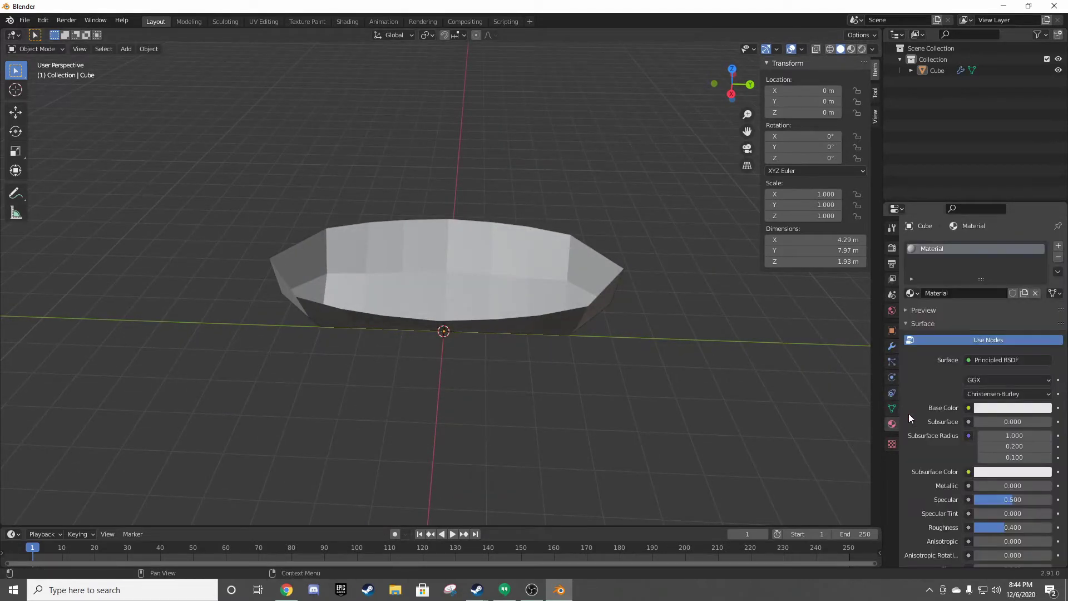
pyautogui.click(892, 346)
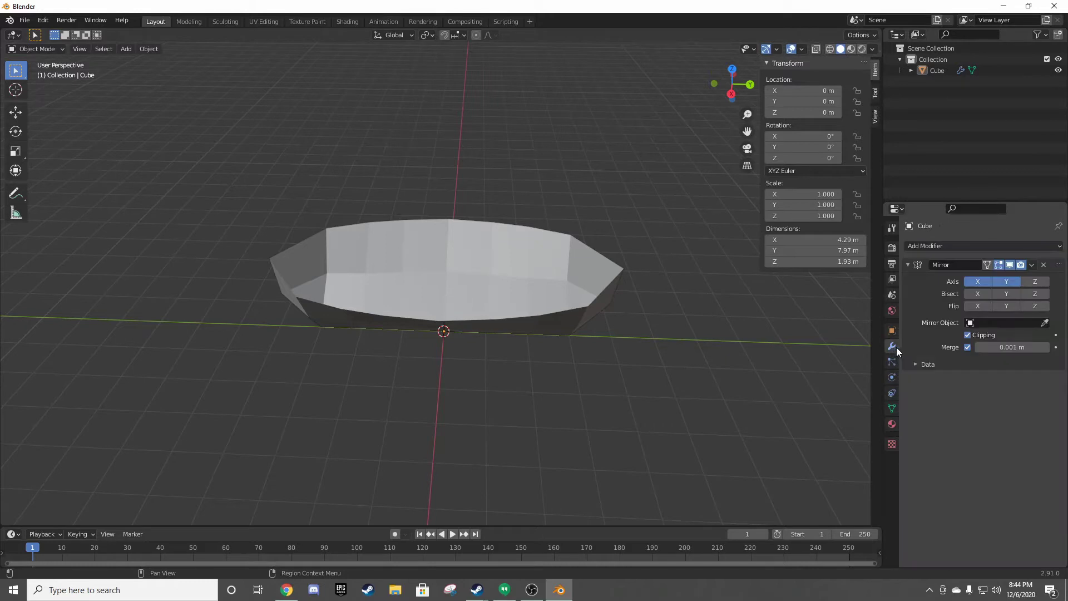
pyautogui.click(1032, 266)
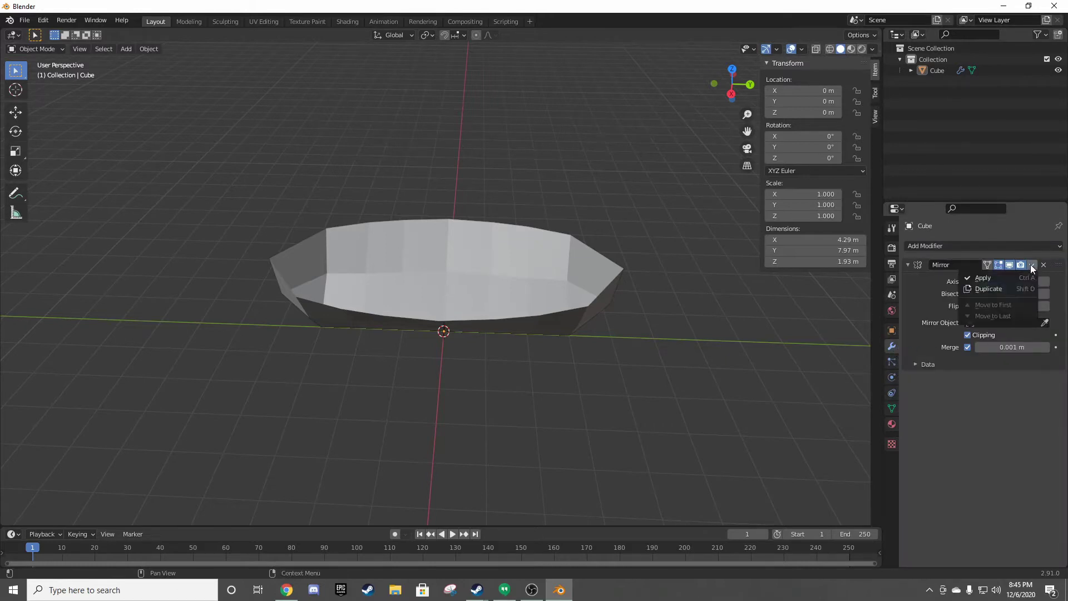
pyautogui.click(993, 279)
pyautogui.click(906, 247)
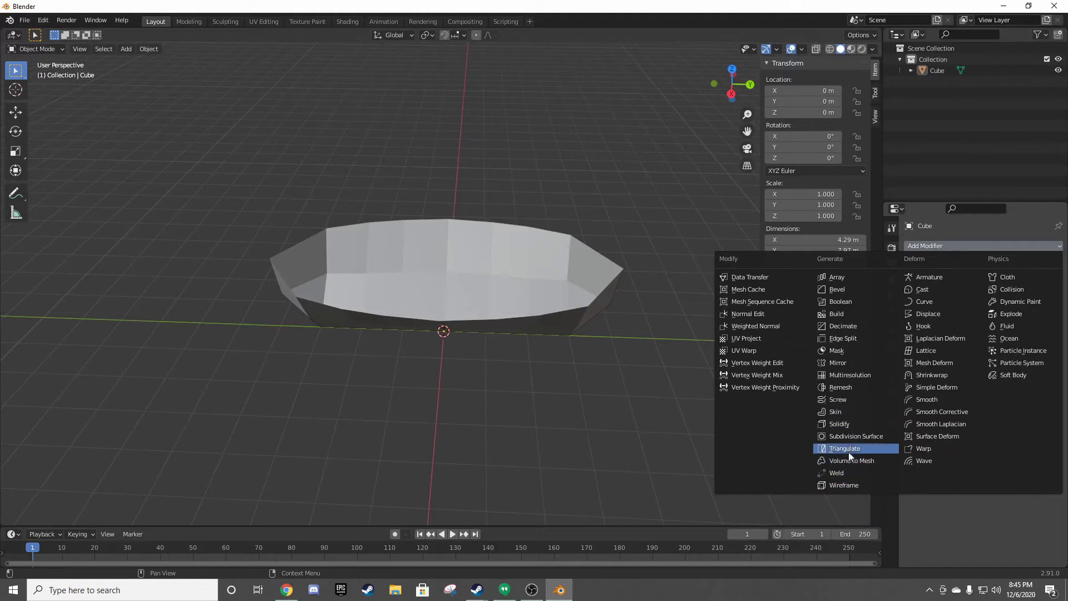
# - Add a Solidify modifier with 0.23 m thickness and Even Thickness, then apply it
pyautogui.click(846, 424)
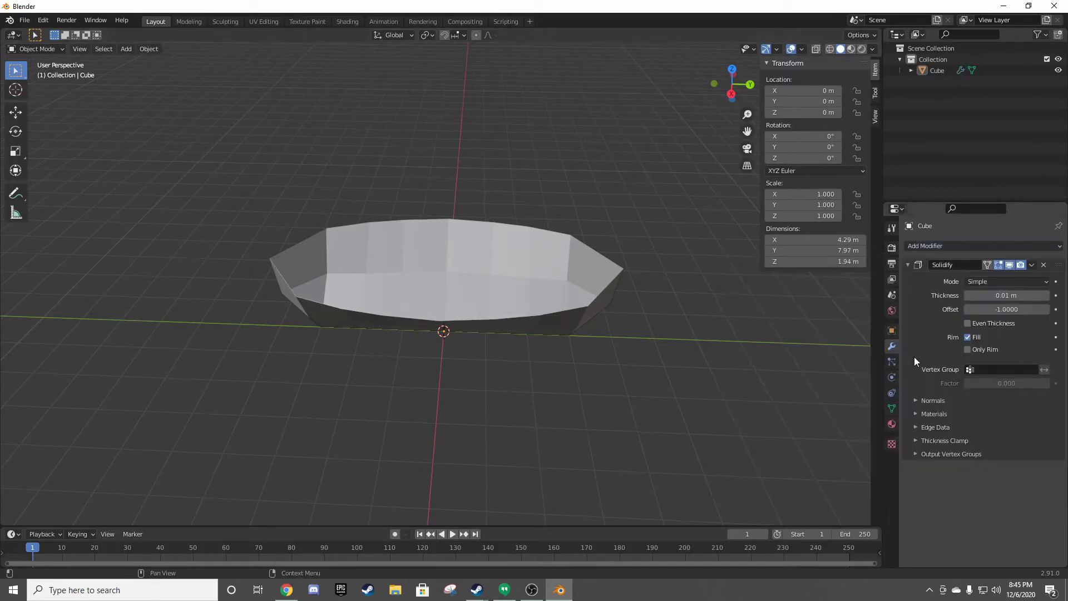
pyautogui.moveTo(1003, 295)
pyautogui.mouseDown()
pyautogui.moveTo(1035, 295)
pyautogui.moveTo(1007, 295)
pyautogui.mouseUp()
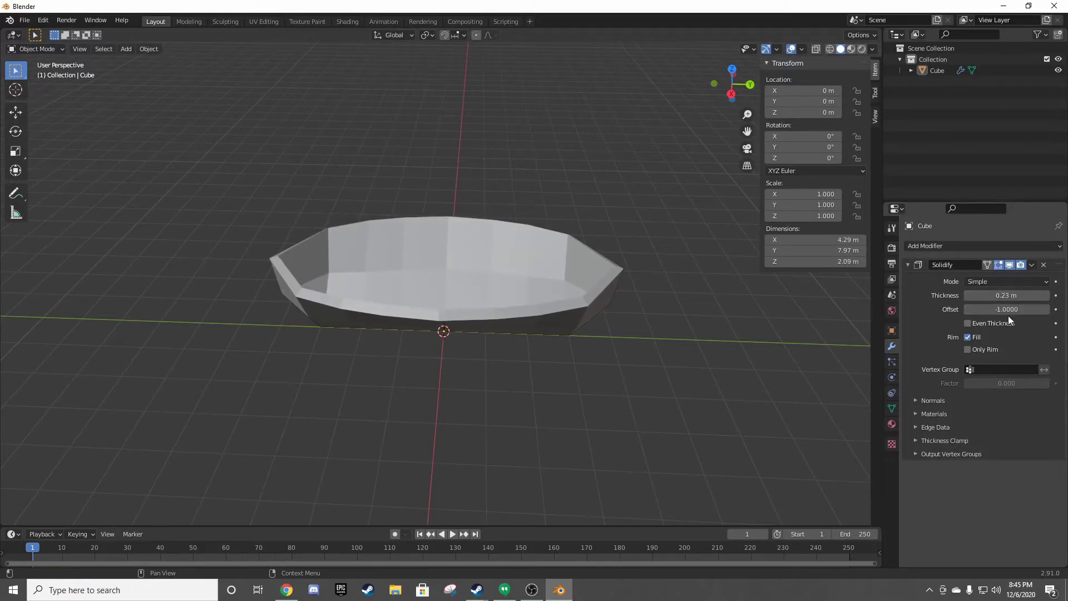
pyautogui.click(968, 322)
pyautogui.click(1032, 265)
pyautogui.click(996, 278)
pyautogui.moveTo(736, 295)
pyautogui.mouseDown(button='middle')
pyautogui.moveTo(497, 293)
pyautogui.moveTo(499, 253)
pyautogui.moveTo(446, 244)
pyautogui.moveTo(373, 256)
pyautogui.moveTo(361, 275)
pyautogui.moveTo(465, 249)
pyautogui.moveTo(426, 256)
pyautogui.moveTo(402, 242)
pyautogui.mouseUp(button='middle')
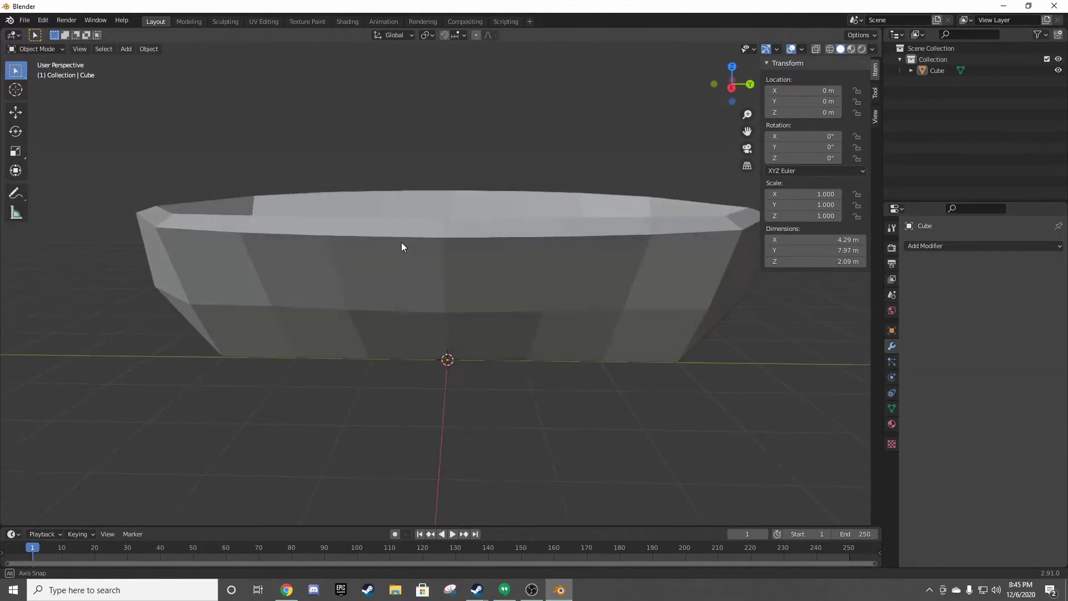
# - Zoom and tilt the view around the thickened hull, briefly toggling Edit Mode
pyautogui.scroll(-3, 401, 242)
pyautogui.scroll(-2, 403, 242)
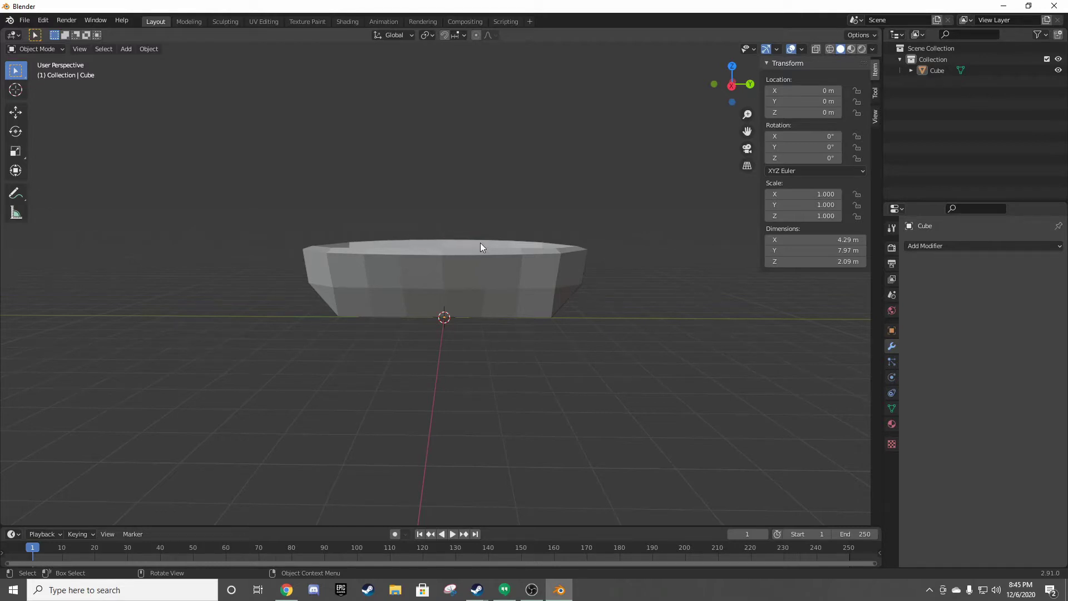
pyautogui.moveTo(502, 206); pyautogui.dragTo(502, 222, button='middle')
pyautogui.press('Tab')
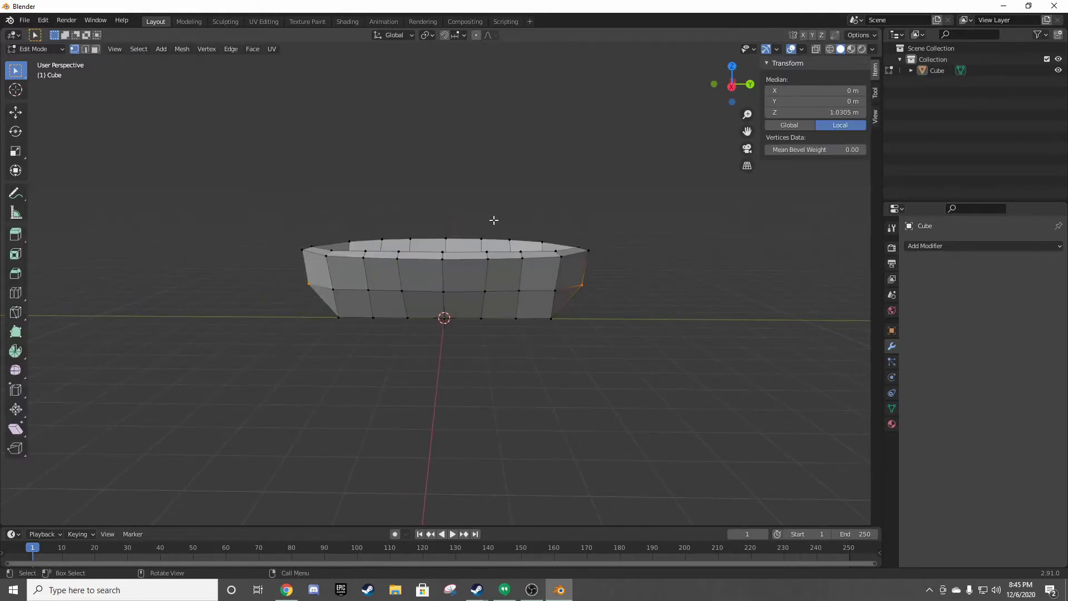
pyautogui.press('Tab')
pyautogui.scroll(1, 493, 220)
pyautogui.scroll(1, 500, 206)
pyautogui.scroll(-1, 510, 188)
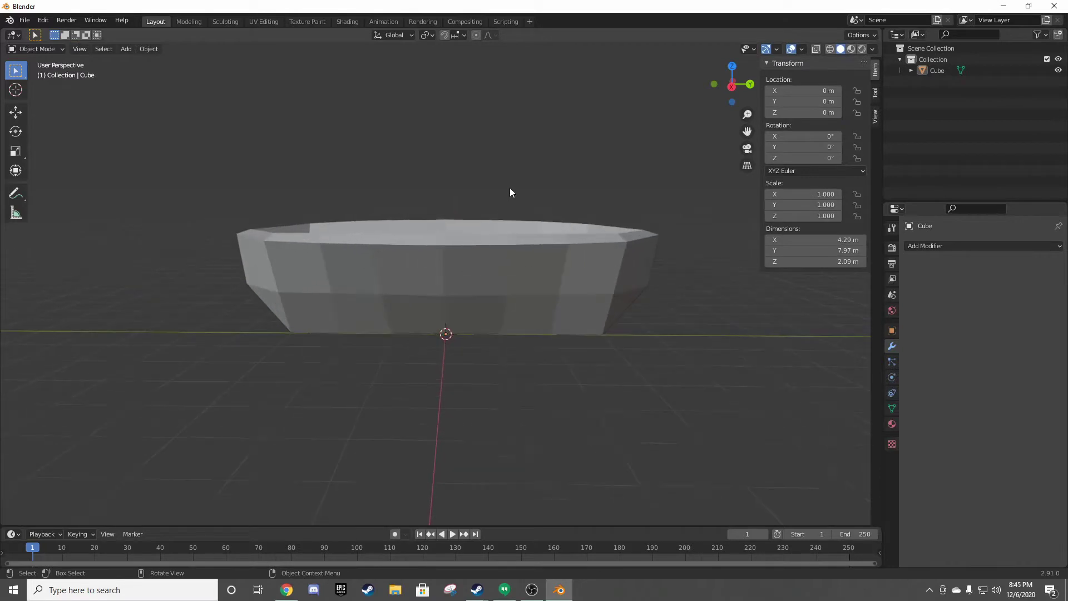
pyautogui.scroll(2, 509, 188)
pyautogui.scroll(-3, 511, 189)
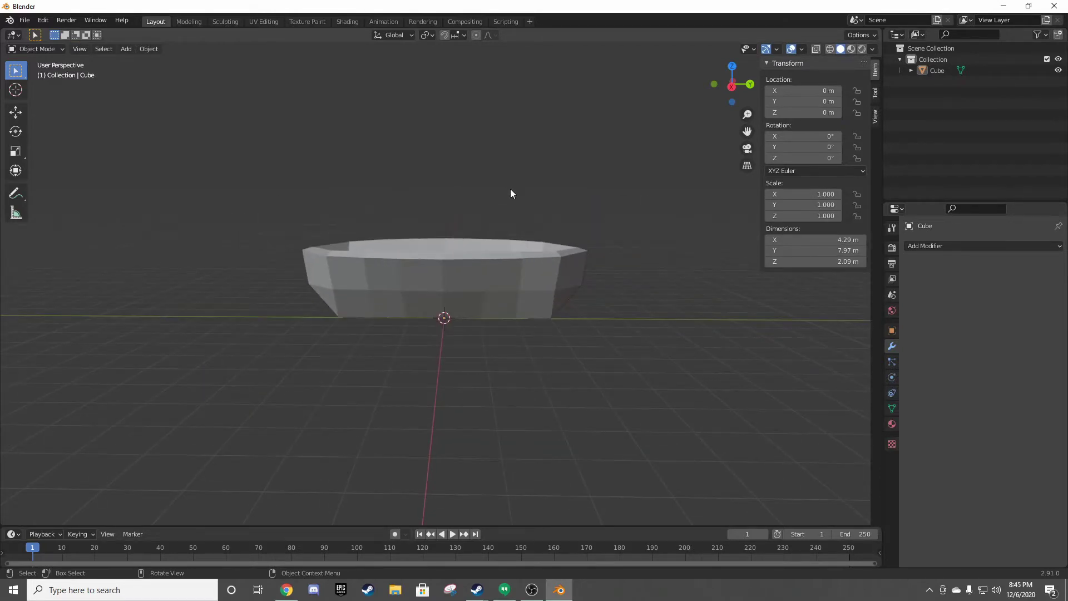
# - Add a cube and raise it along Z above the hull in right side view
pyautogui.hotkey('shift', 'a')
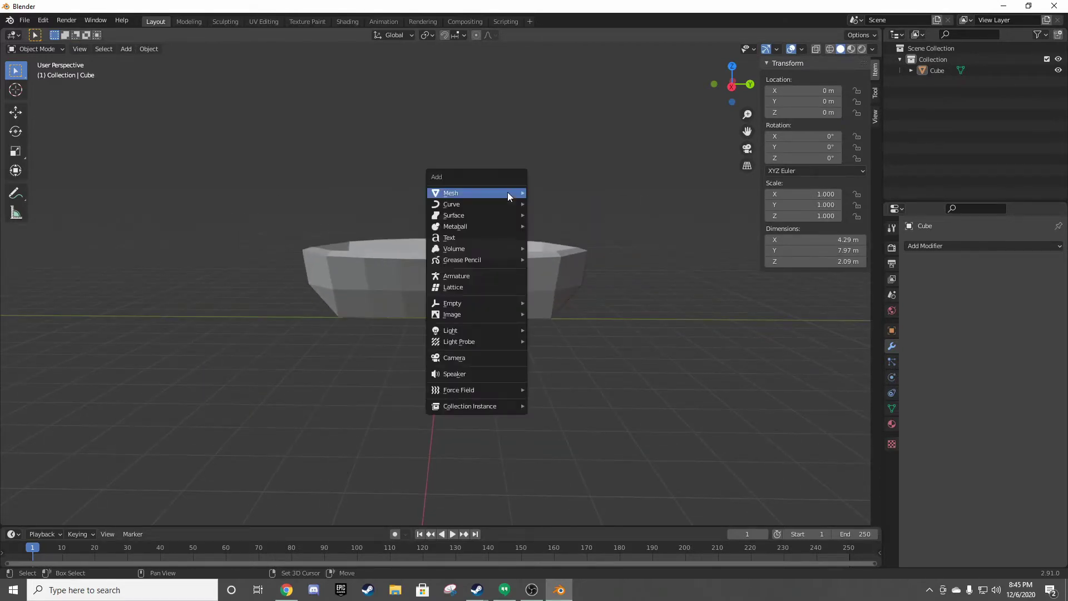
pyautogui.click(550, 205)
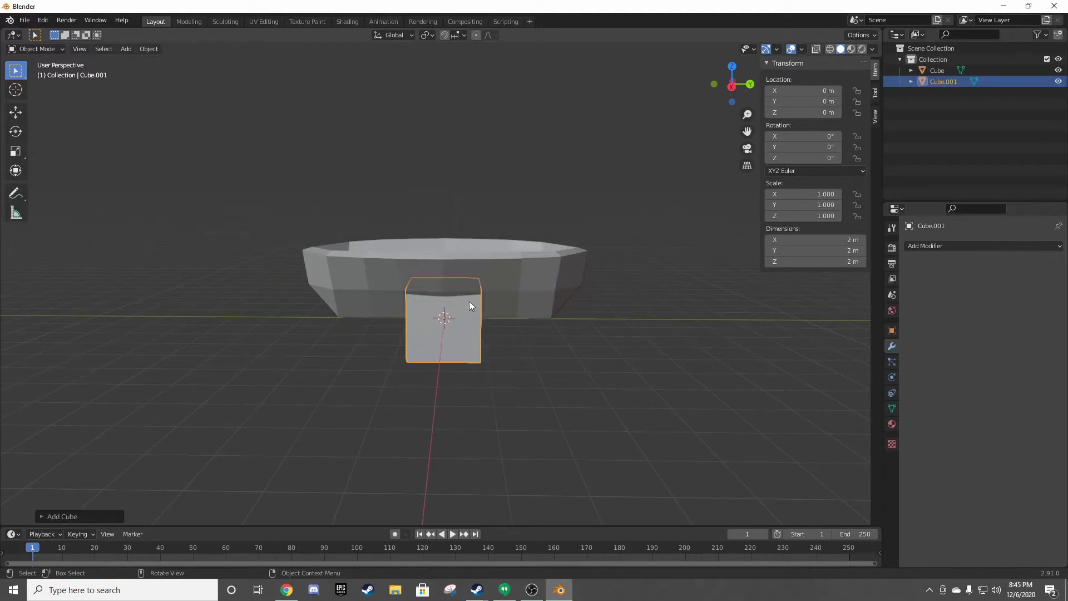
pyautogui.press('KP_3')
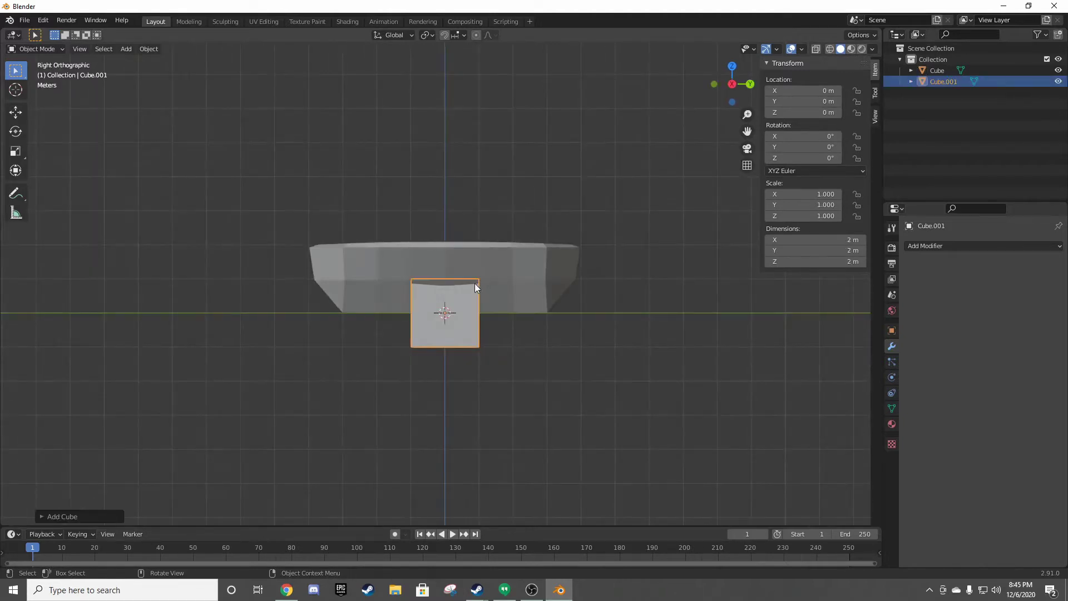
pyautogui.press('g')
pyautogui.press('z')
pyautogui.click(497, 196)
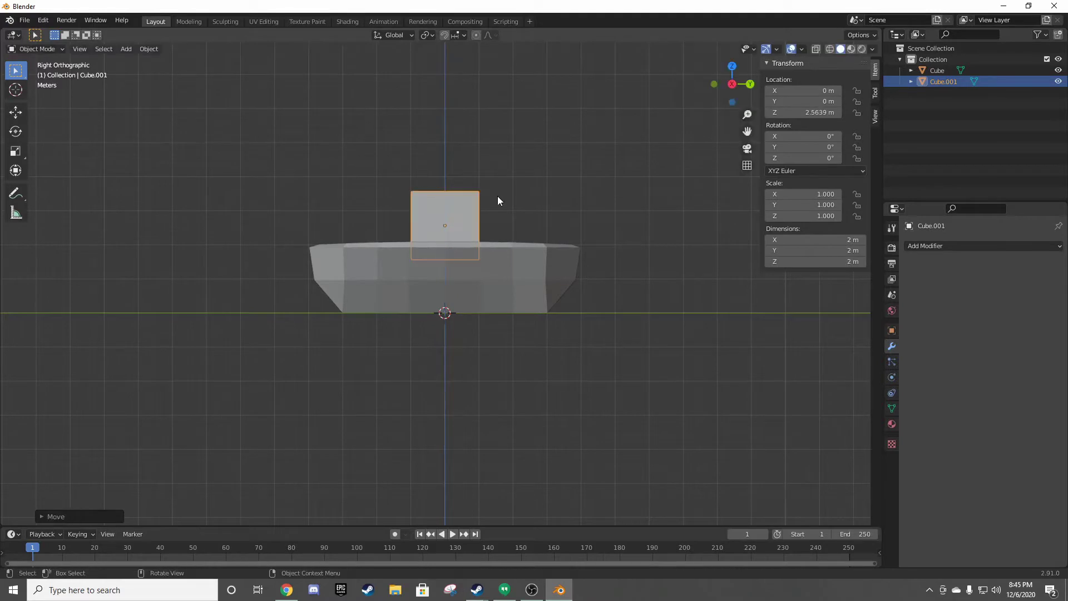
# - In Edit Mode, stretch the cube lengthwise along Y and start lowering it vertically
pyautogui.press('Tab')
pyautogui.scroll(1, 462, 222)
pyautogui.scroll(3, 462, 222)
pyautogui.keyDown('shift'); pyautogui.moveTo(464, 203); pyautogui.dragTo(464, 259, button='middle'); pyautogui.keyUp('shift')
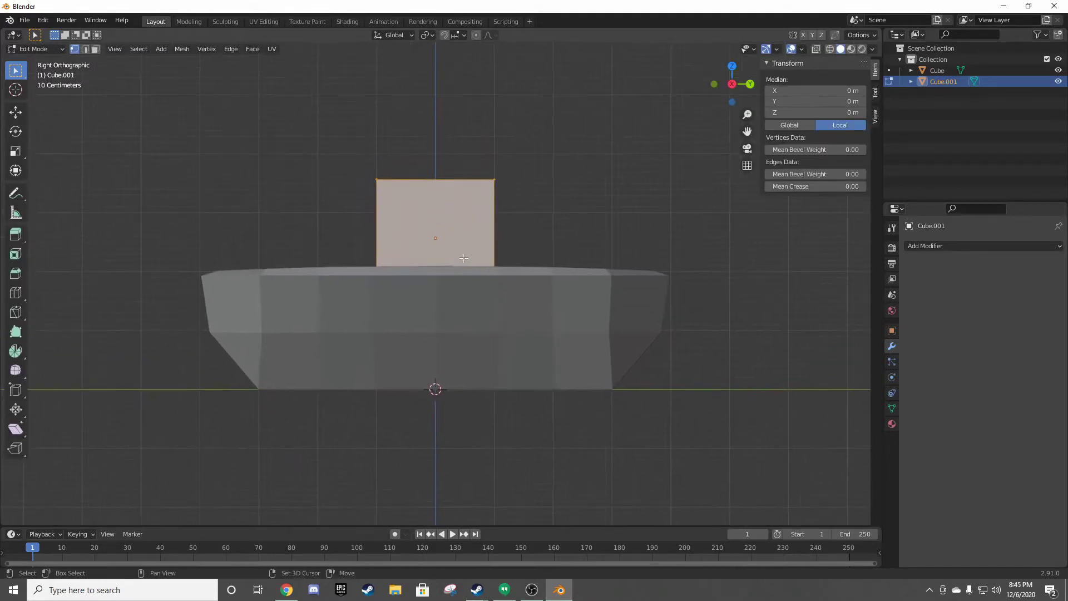
pyautogui.press('s')
pyautogui.press('y')
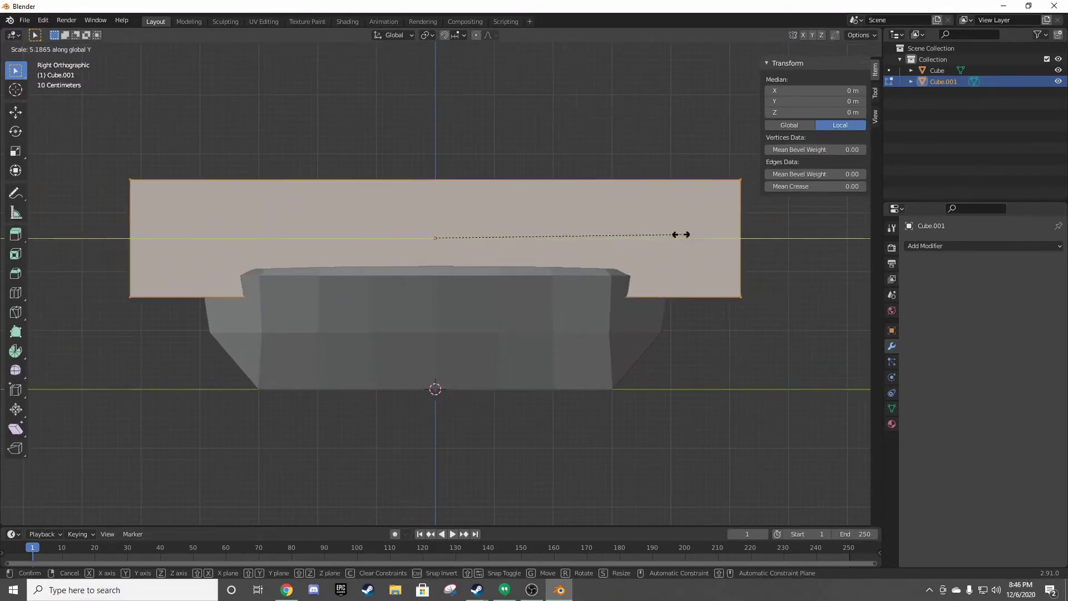
pyautogui.click(655, 235)
pyautogui.press('g')
pyautogui.press('z')
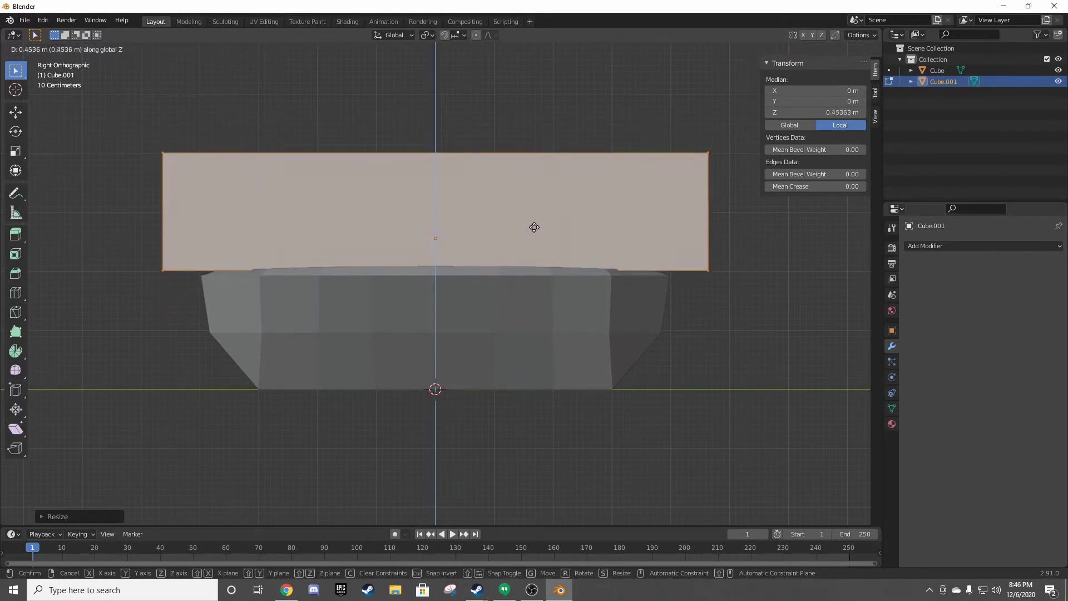
# - Seat the block on the deck and add two vertical loop cuts across it
pyautogui.click(543, 244)
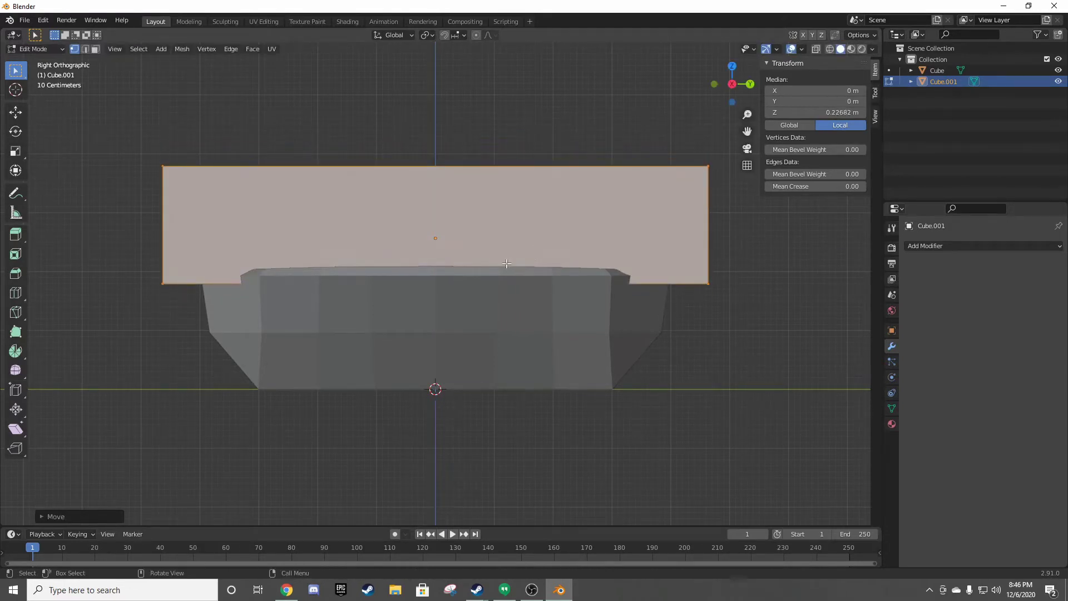
pyautogui.click(478, 154)
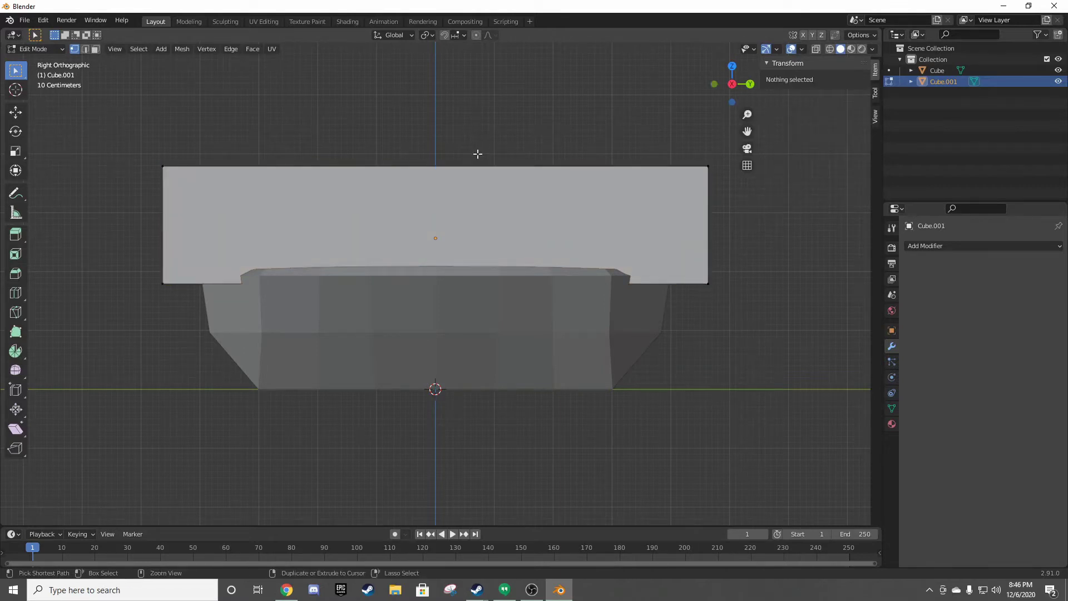
pyautogui.hotkey('ctrl', 'r')
pyautogui.scroll(1, 473, 174)
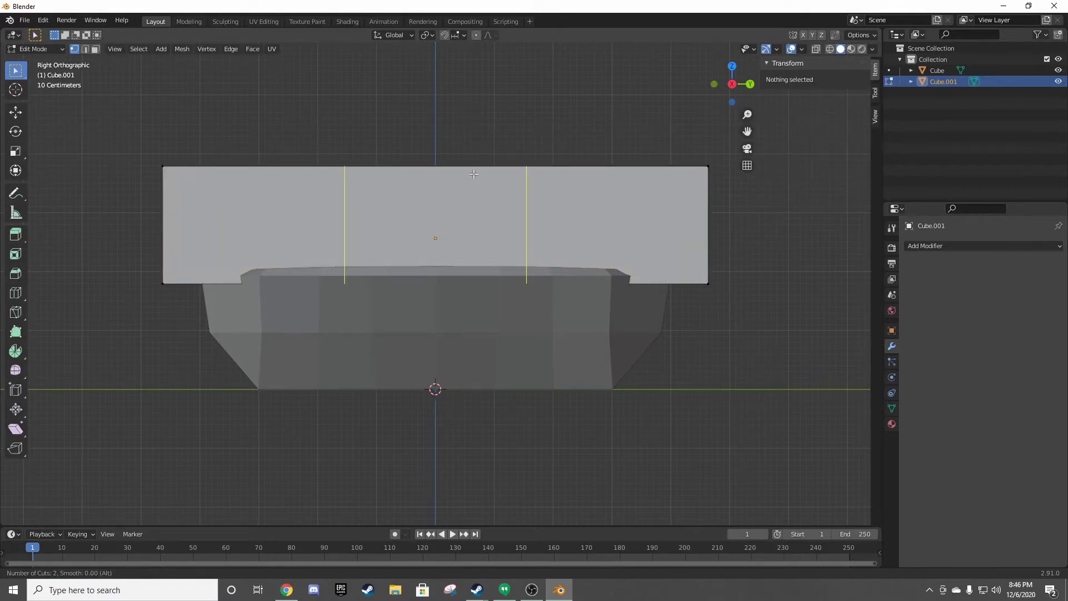
pyautogui.click(473, 174)
pyautogui.rightClick(474, 174)
# - Switch to wireframe display and add two more loop cuts inside the middle section
pyautogui.press('z')
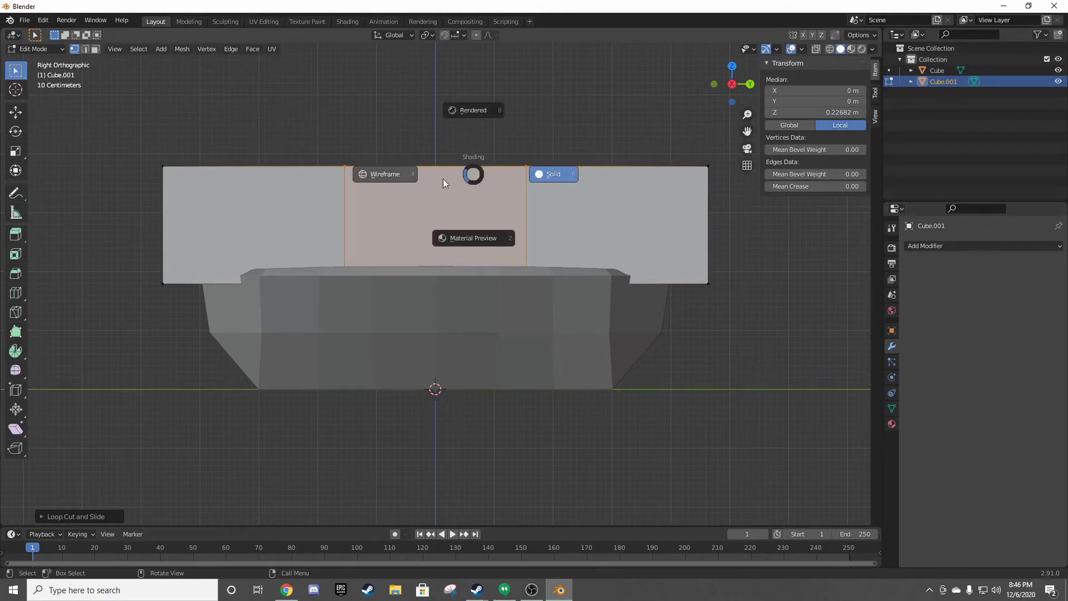
pyautogui.click(385, 175)
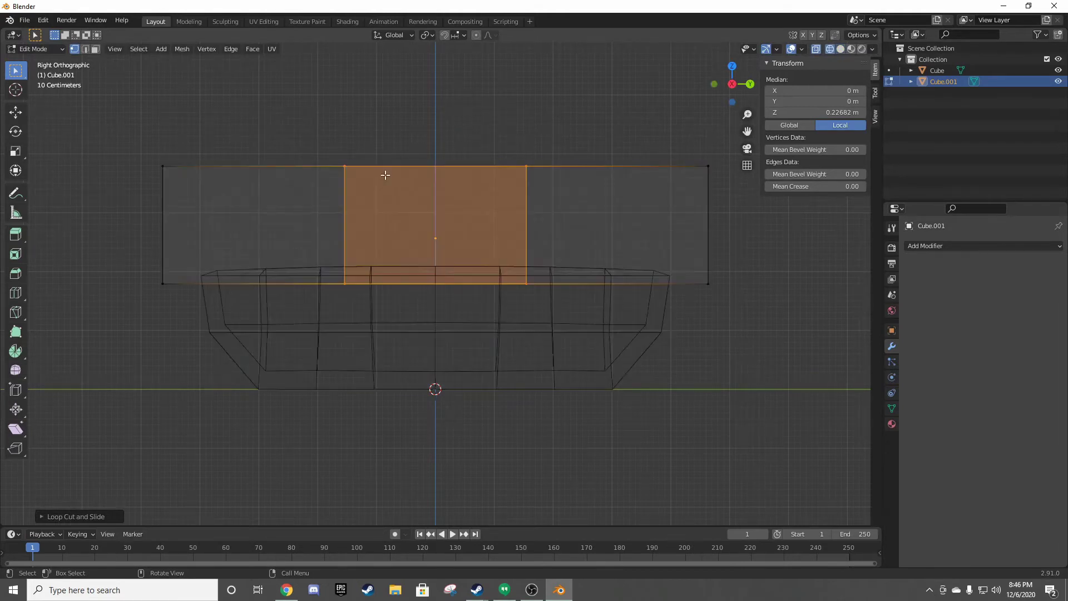
pyautogui.click(516, 315)
pyautogui.moveTo(566, 269); pyautogui.dragTo(300, 310)
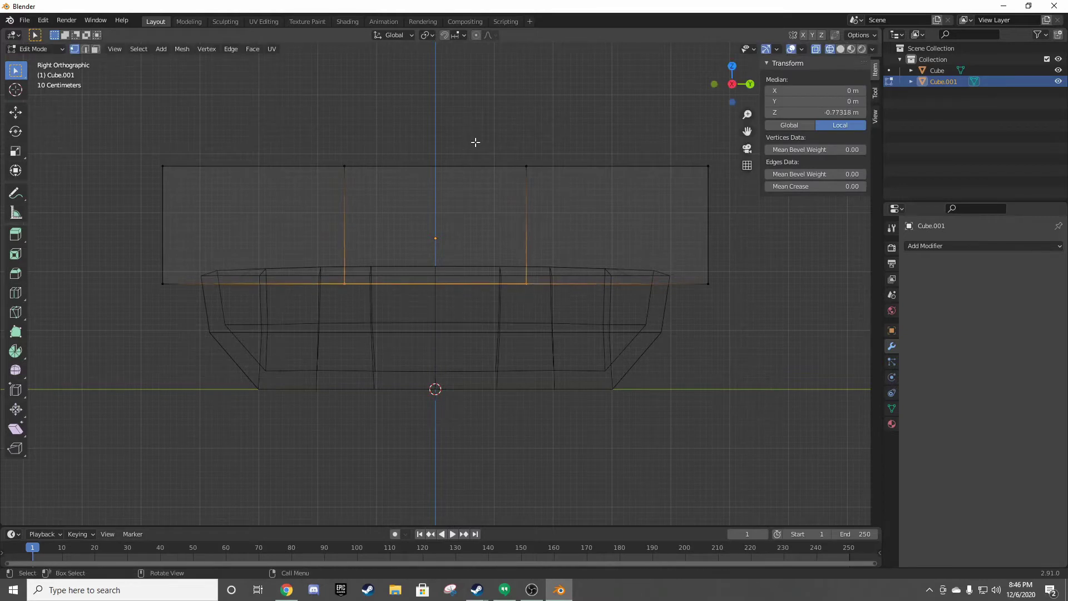
pyautogui.click(422, 140)
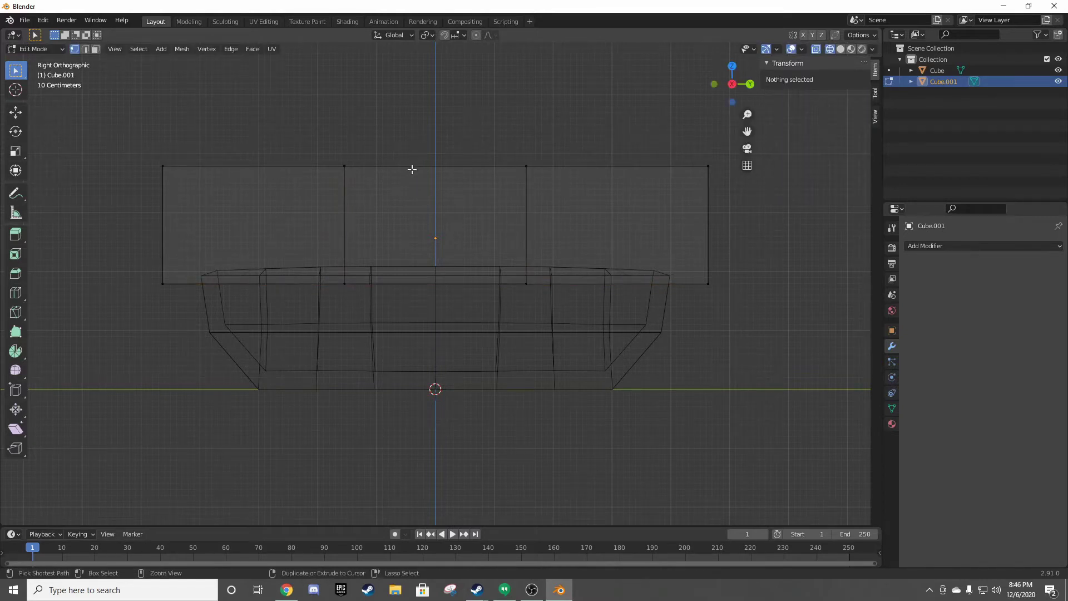
pyautogui.hotkey('ctrl', 'r')
pyautogui.scroll(1, 410, 170)
pyautogui.click(410, 169)
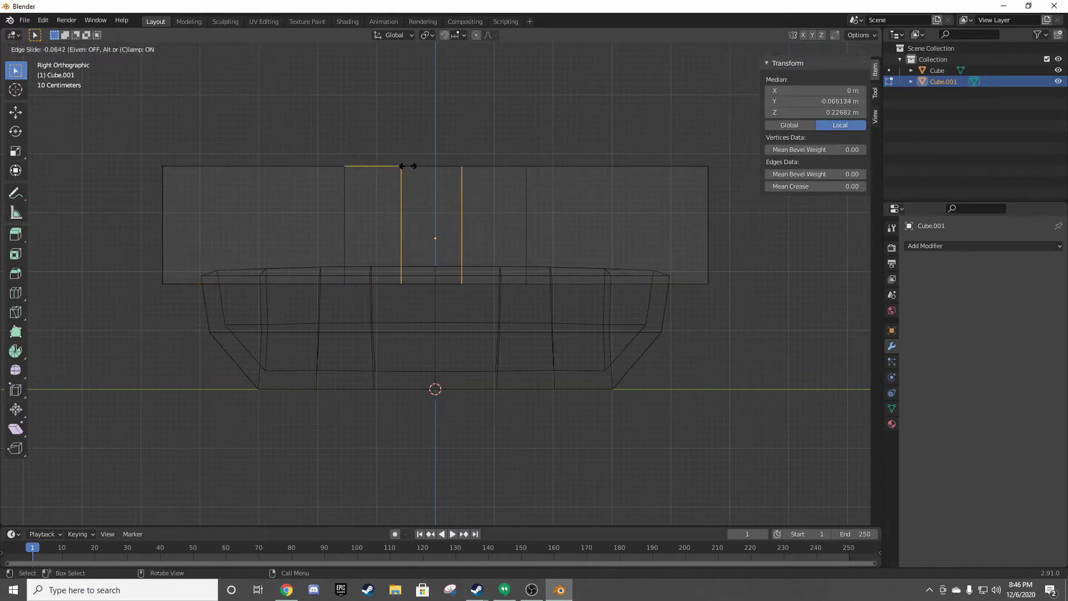
pyautogui.click(412, 168)
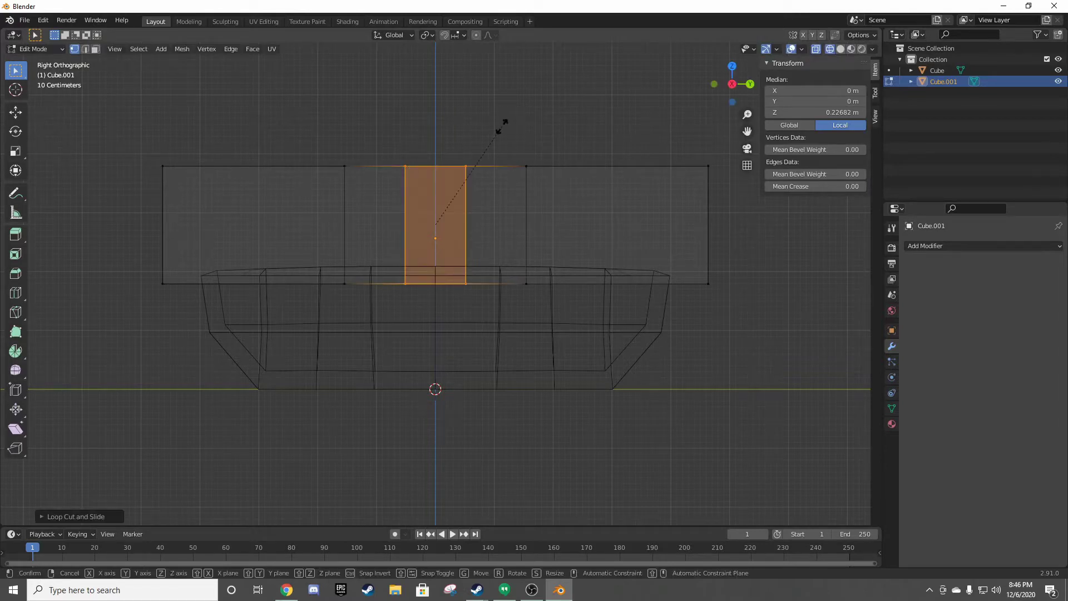
# - Enlarge the middle face between the cuts along Y, then along Z
pyautogui.press('s')
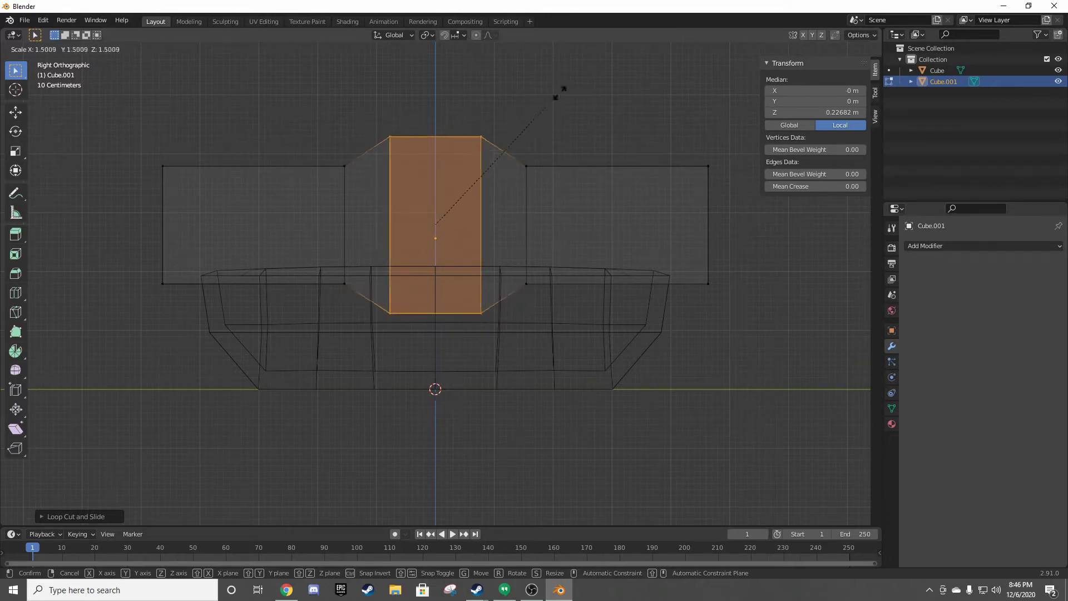
pyautogui.press('y')
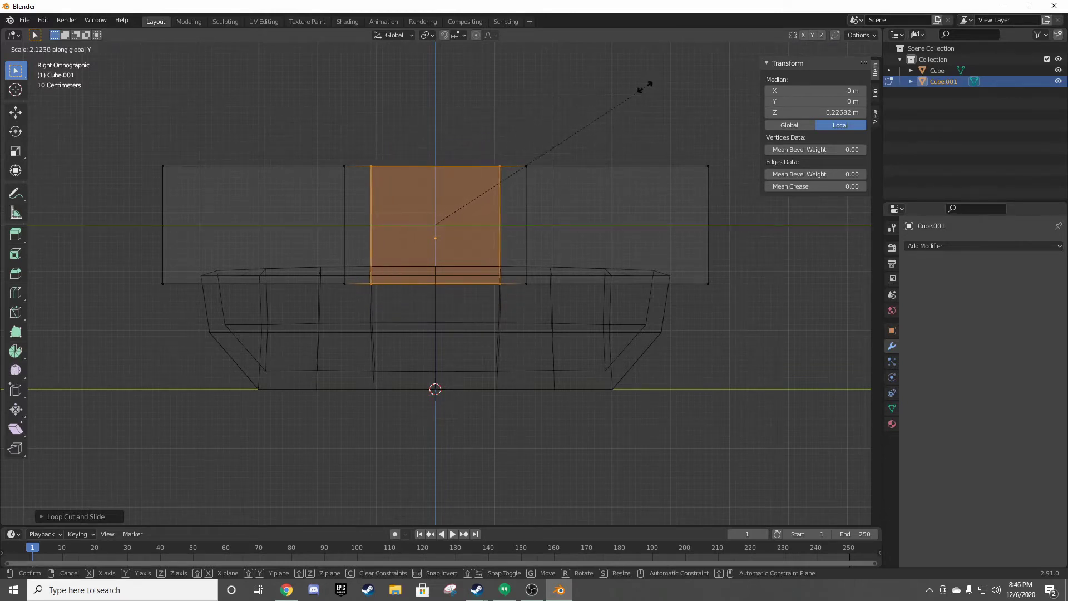
pyautogui.click(654, 82)
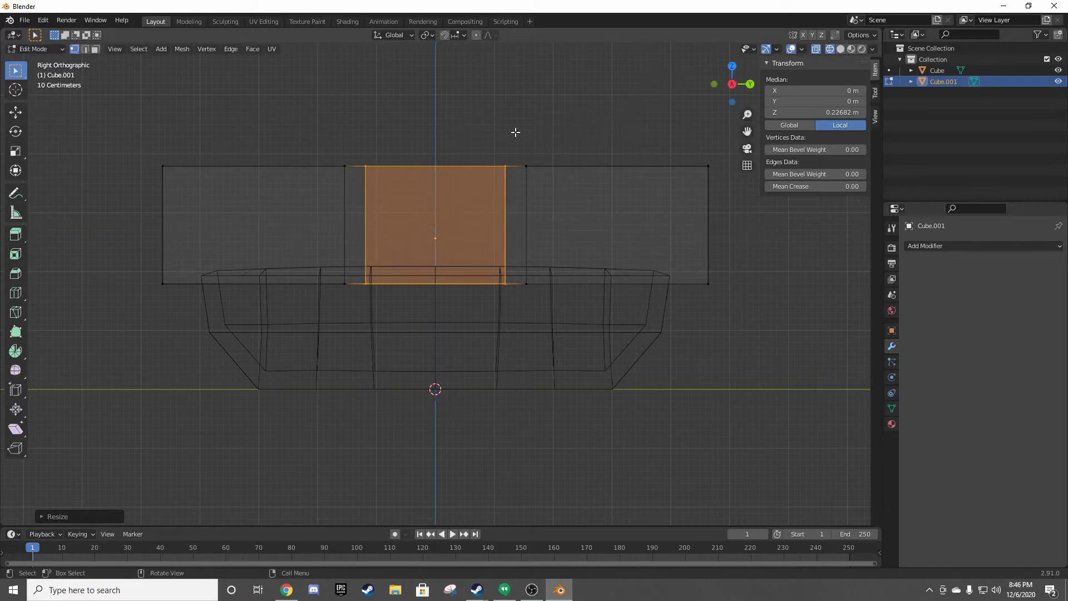
pyautogui.press('s')
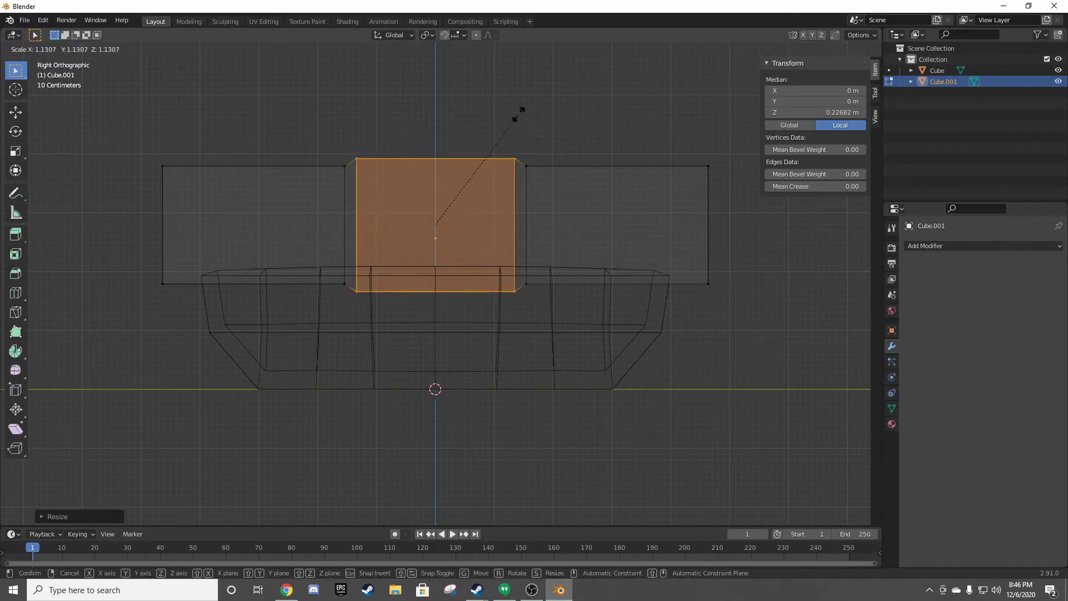
pyautogui.press('z')
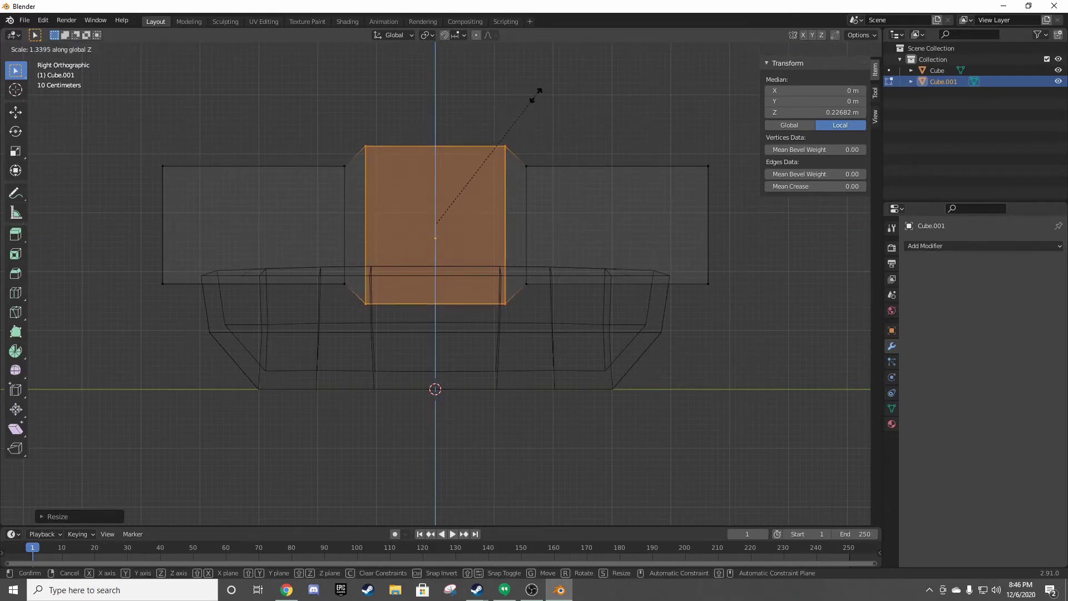
pyautogui.click(538, 96)
# - From front view, widen the whole block along X to about 5.41 m
pyautogui.click(570, 133)
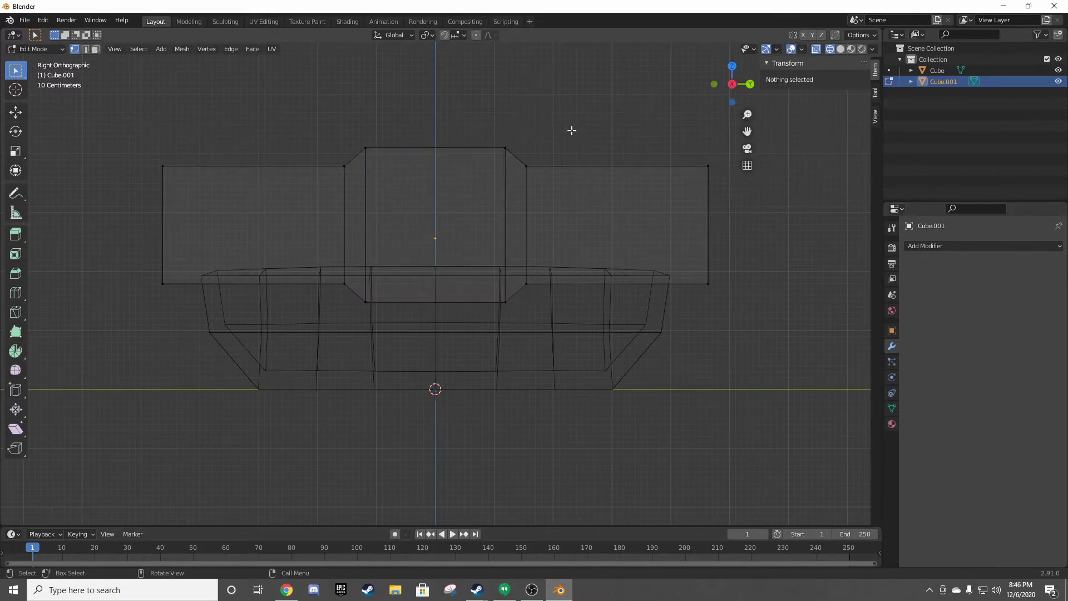
pyautogui.moveTo(571, 133); pyautogui.dragTo(452, 150, button='middle')
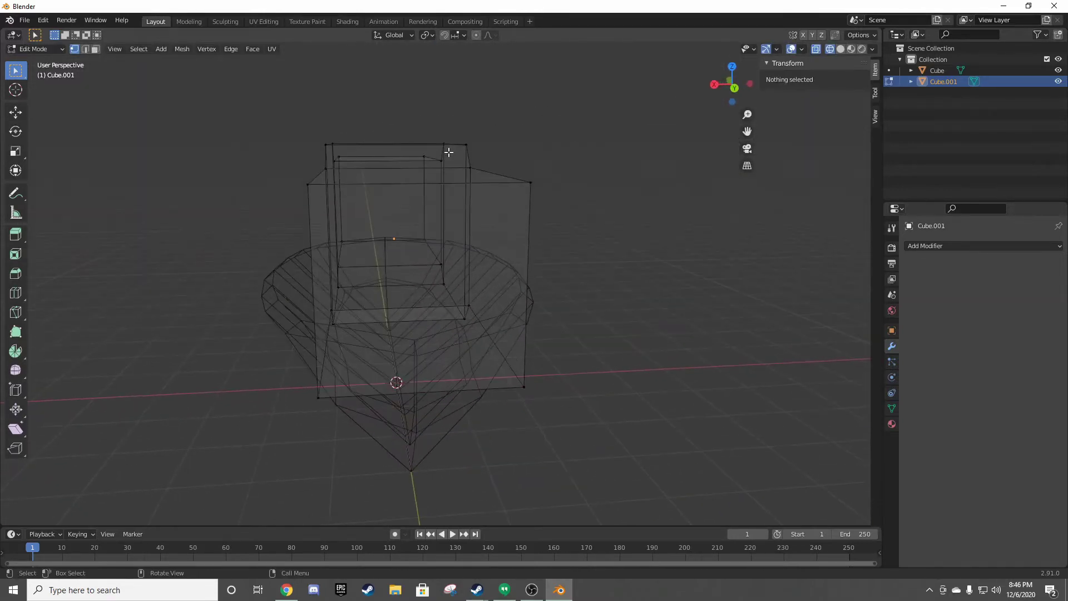
pyautogui.press('KP_1')
pyautogui.press('a')
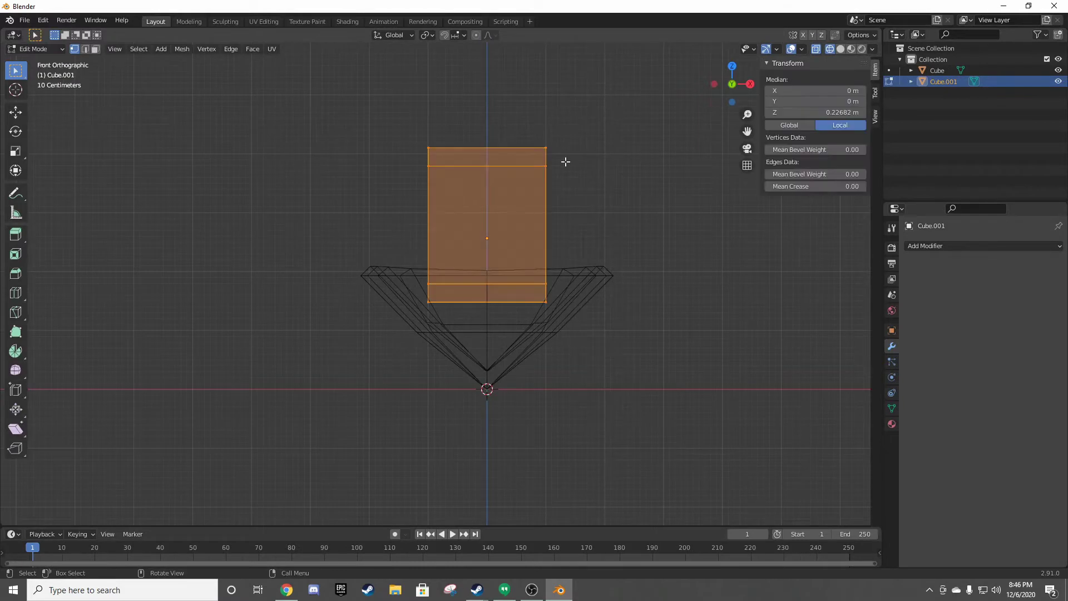
pyautogui.press('s')
pyautogui.press('x')
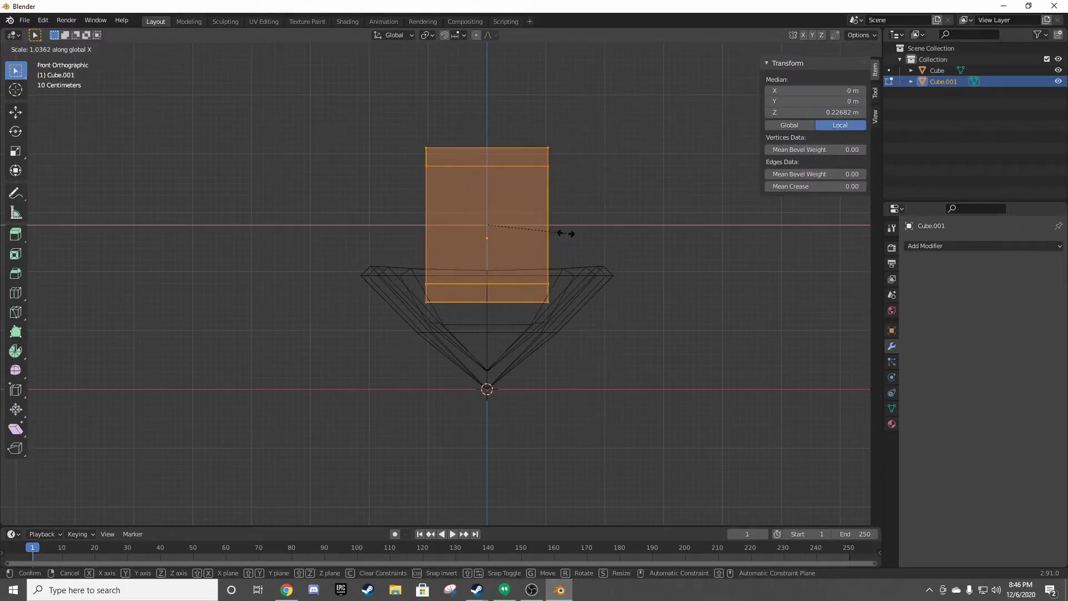
pyautogui.click(694, 225)
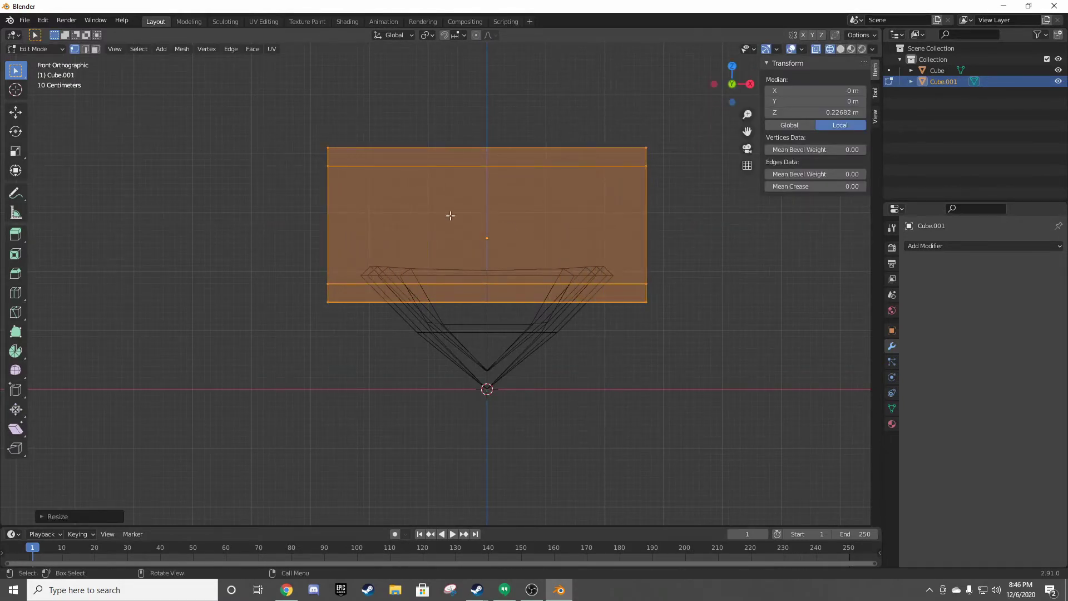
pyautogui.hotkey('alt', 'a')
pyautogui.moveTo(434, 139); pyautogui.dragTo(533, 168, button='middle')
# - Cycle the viewport shading through wireframe and back to Solid
pyautogui.press('a')
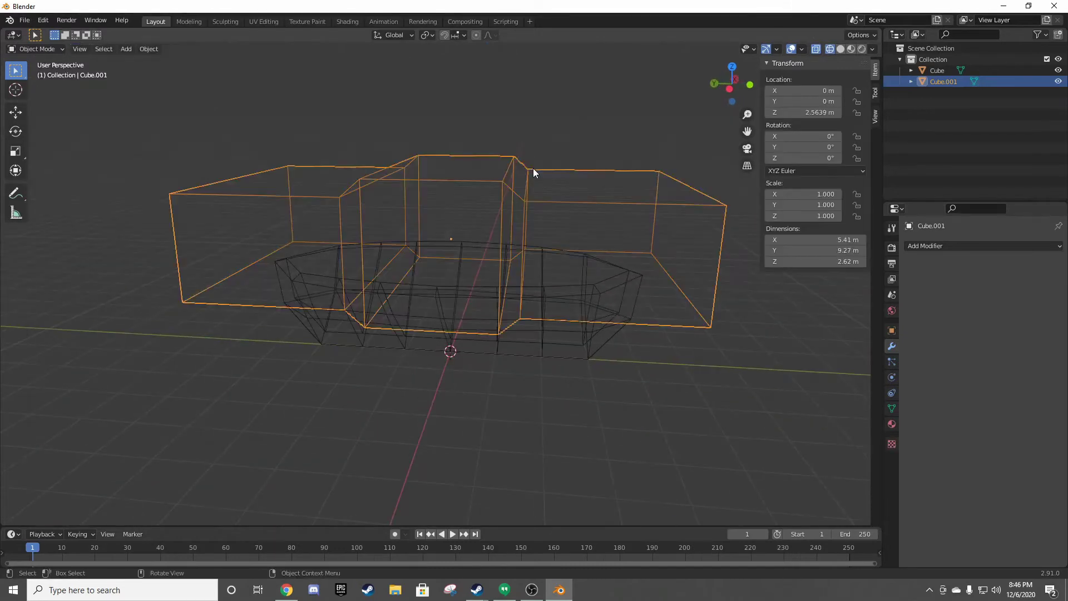
pyautogui.press('z')
pyautogui.click(590, 169)
pyautogui.hotkey('alt', 'a')
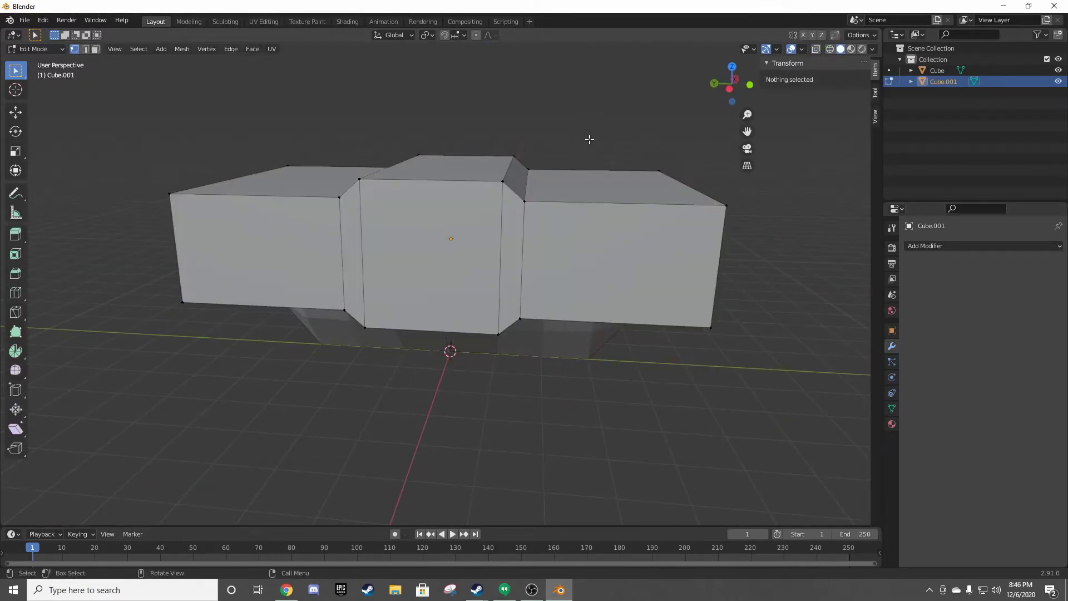
pyautogui.scroll(-1, 590, 139)
pyautogui.press('z')
pyautogui.click(500, 141)
pyautogui.press('z')
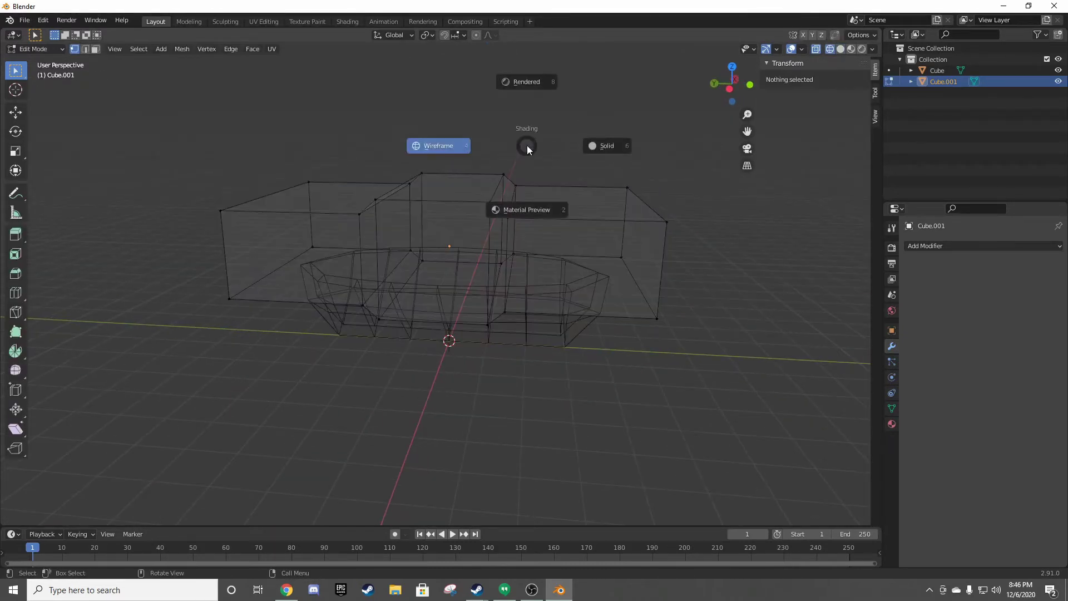
pyautogui.click(612, 150)
# - Leave Edit Mode on the block, select the hull object, and list modifiers to add
pyautogui.press('Tab')
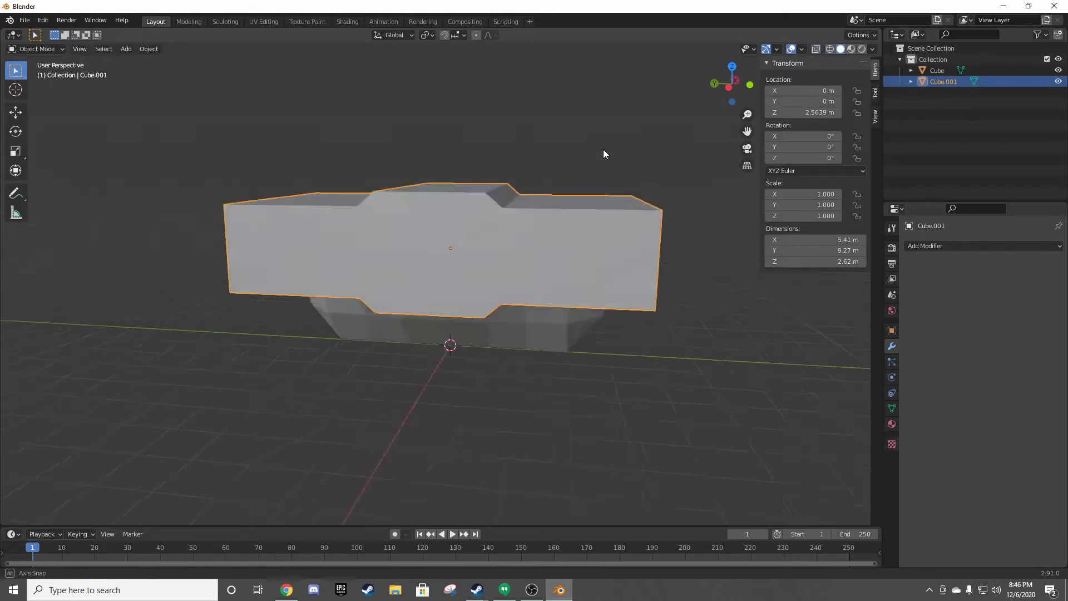
pyautogui.moveTo(603, 149); pyautogui.dragTo(593, 135, button='middle')
pyautogui.moveTo(679, 327); pyautogui.dragTo(534, 326, button='middle')
pyautogui.click(535, 326)
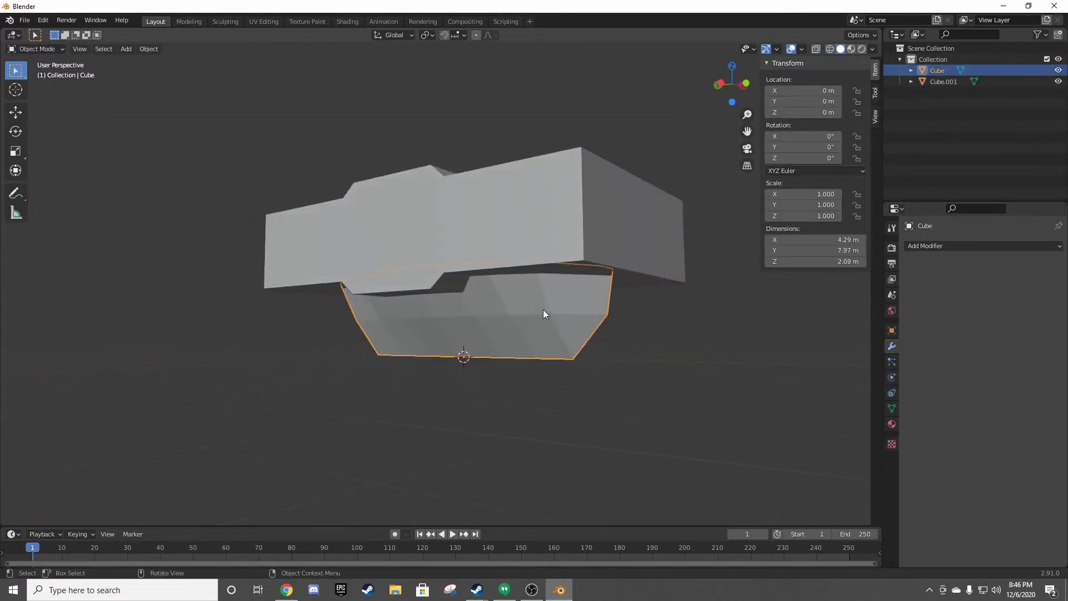
pyautogui.click(989, 246)
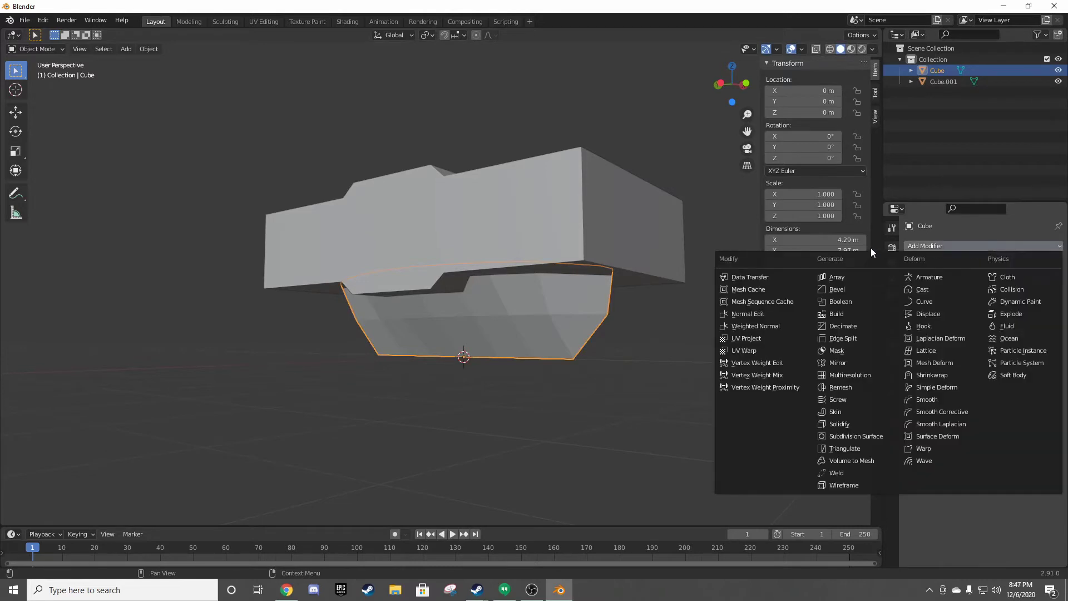
# - Add a Boolean Difference to the hull with Cube.001 as cutter, then hide Cube.001
pyautogui.click(840, 302)
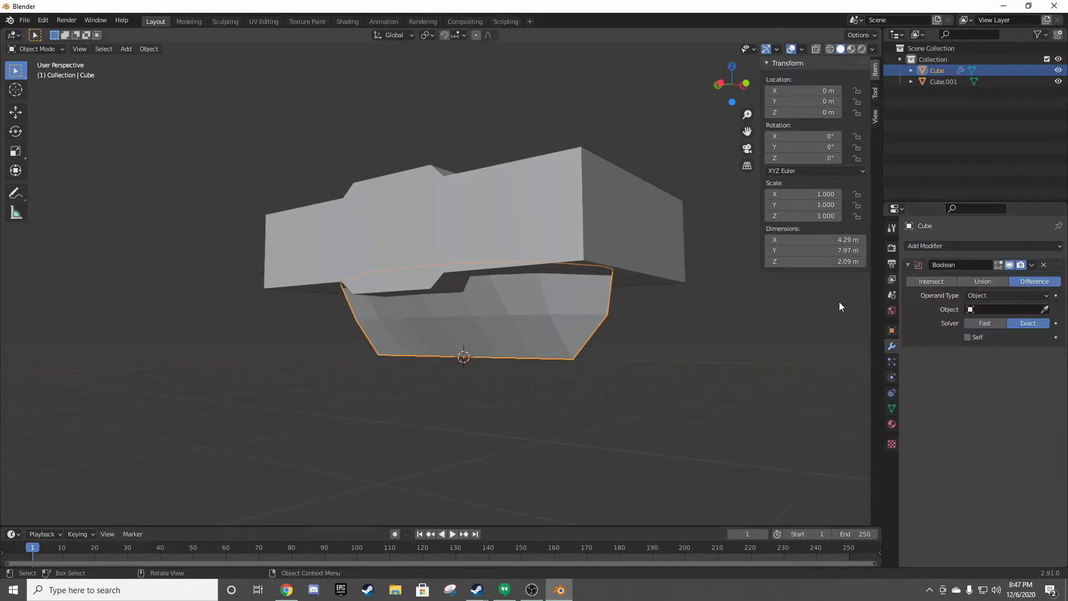
pyautogui.click(1046, 309)
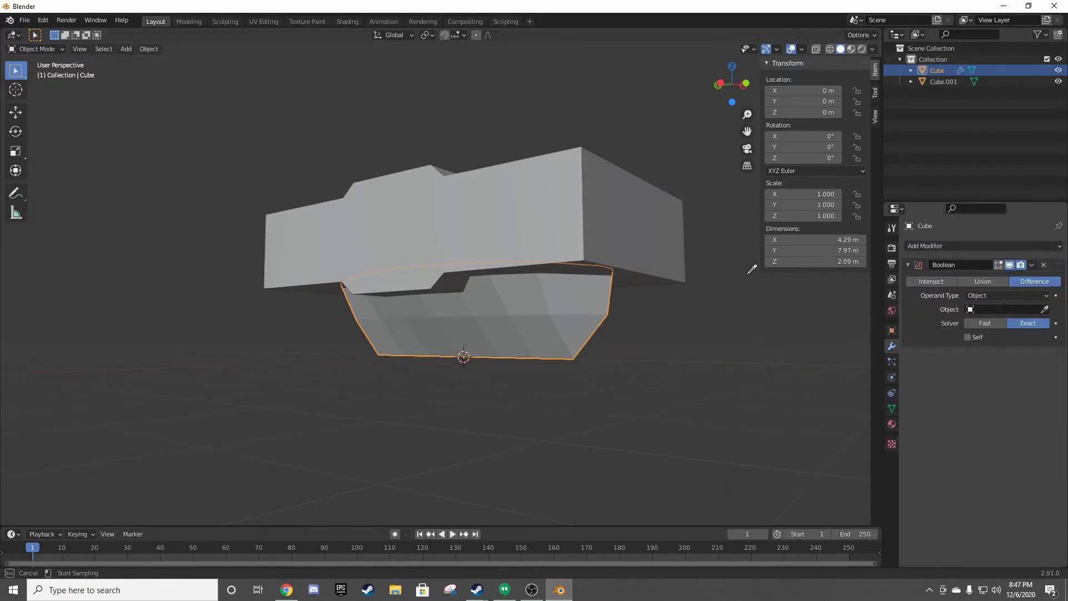
pyautogui.click(653, 212)
pyautogui.moveTo(685, 306)
pyautogui.mouseDown(button='middle')
pyautogui.moveTo(770, 289)
pyautogui.moveTo(796, 313)
pyautogui.mouseUp(button='middle')
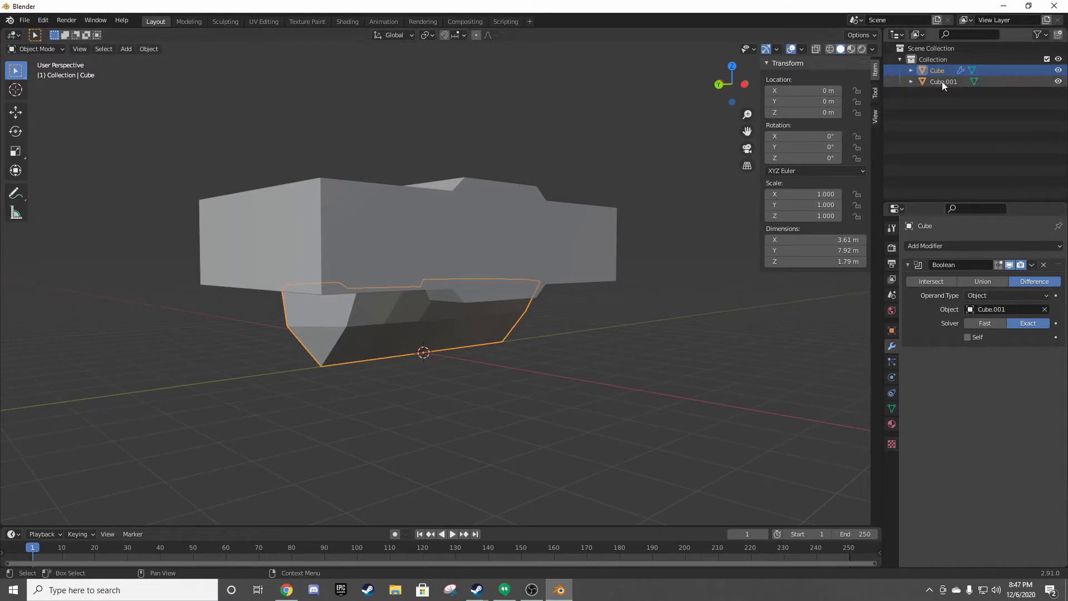
pyautogui.click(1058, 82)
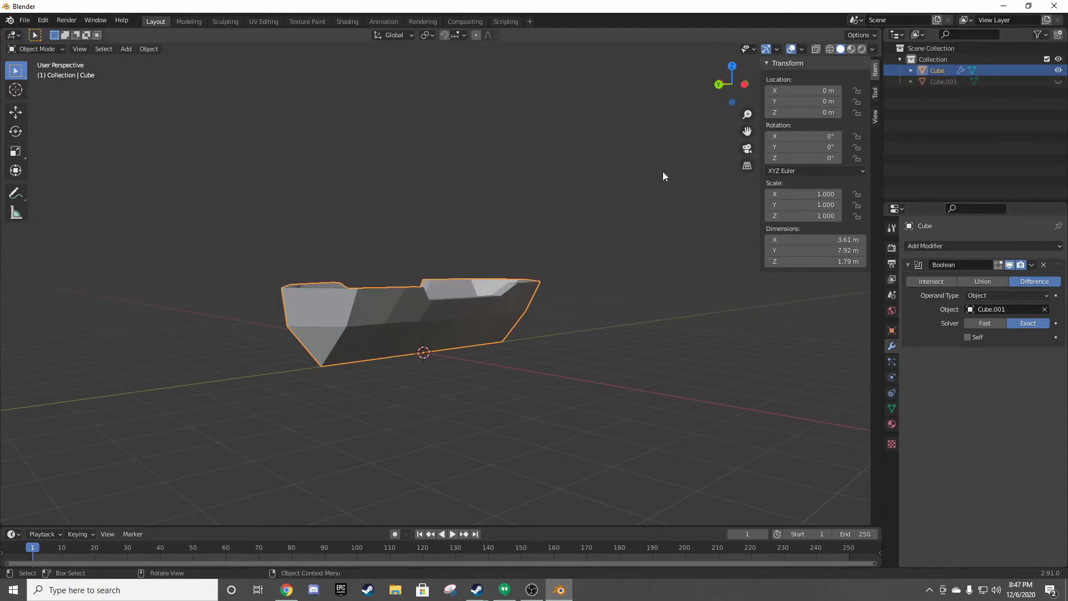
# - Apply Shade Smooth to the hollowed hull
pyautogui.moveTo(662, 171)
pyautogui.mouseDown(button='middle')
pyautogui.moveTo(596, 140)
pyautogui.moveTo(682, 117)
pyautogui.moveTo(718, 139)
pyautogui.moveTo(684, 151)
pyautogui.mouseUp(button='middle')
pyautogui.click(426, 262)
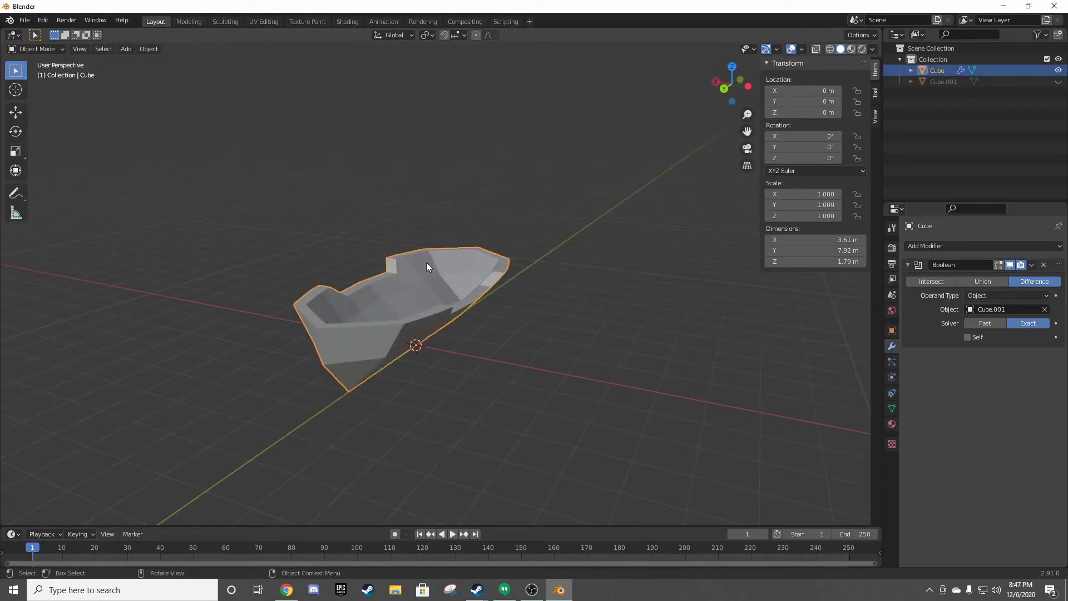
pyautogui.rightClick(426, 265)
pyautogui.click(398, 266)
pyautogui.moveTo(513, 266)
pyautogui.mouseDown(button='middle')
pyautogui.moveTo(513, 222)
pyautogui.moveTo(358, 236)
pyautogui.moveTo(365, 257)
pyautogui.moveTo(476, 248)
pyautogui.mouseUp(button='middle')
pyautogui.scroll(3, 477, 248)
pyautogui.scroll(2, 525, 305)
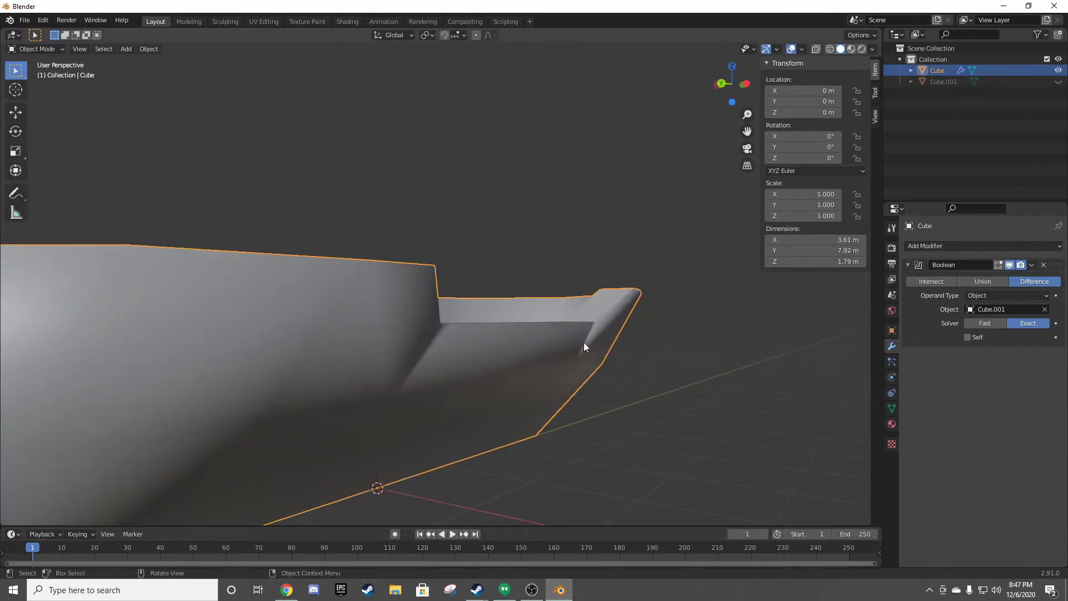
# - Turn on Auto Smooth at 30° in the hull's Normals settings
pyautogui.click(894, 407)
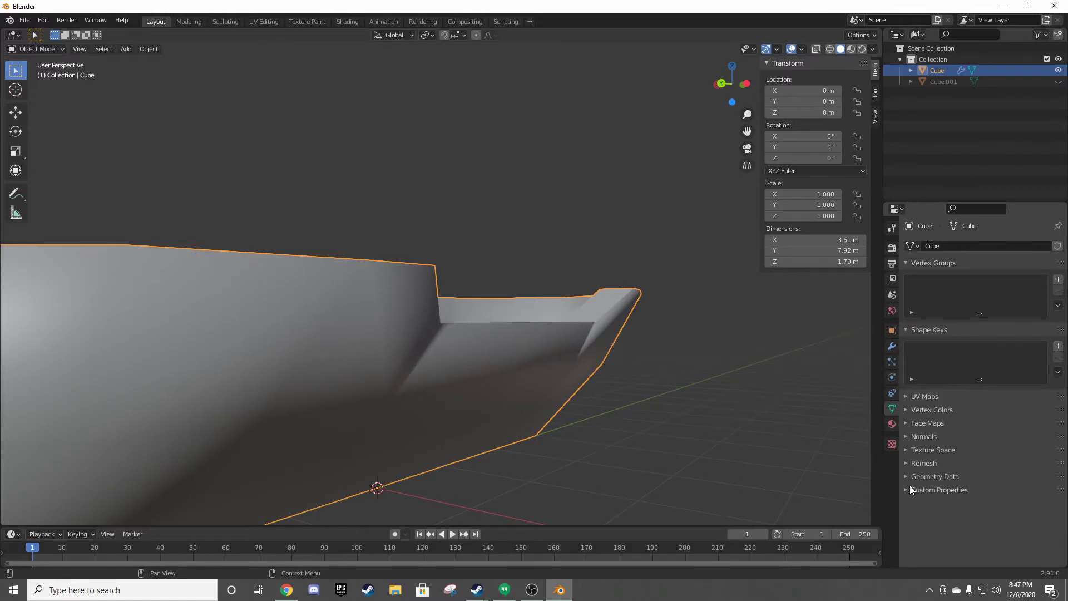
pyautogui.click(906, 439)
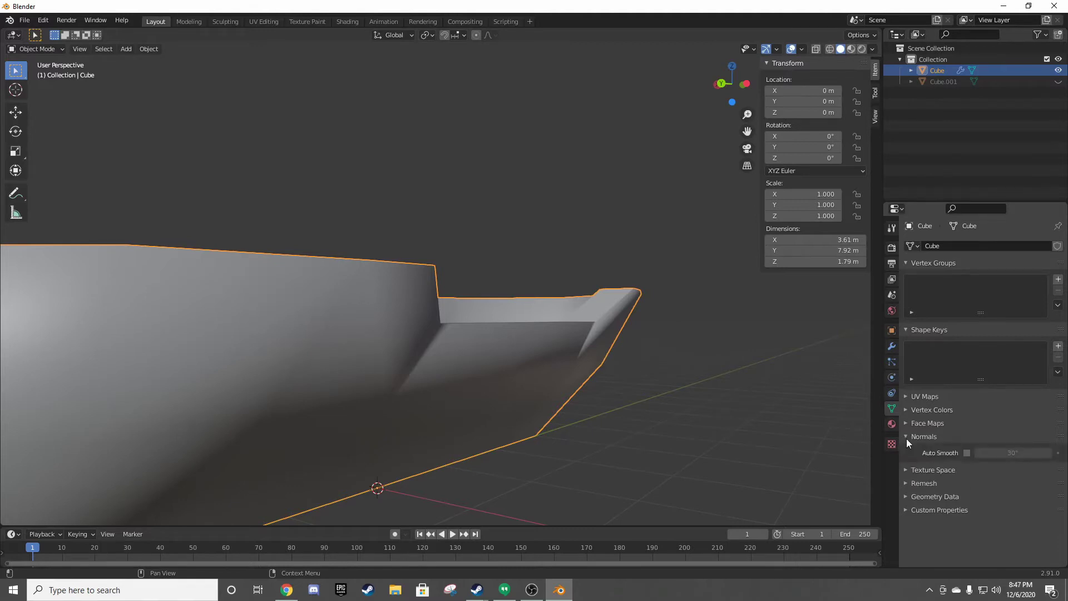
pyautogui.click(967, 453)
pyautogui.click(696, 342)
pyautogui.moveTo(696, 343)
pyautogui.mouseDown(button='middle')
pyautogui.moveTo(630, 318)
pyautogui.moveTo(666, 320)
pyautogui.moveTo(577, 376)
pyautogui.moveTo(574, 417)
pyautogui.moveTo(608, 362)
pyautogui.moveTo(603, 382)
pyautogui.moveTo(586, 268)
pyautogui.mouseUp(button='middle')
pyautogui.scroll(-5, 667, 319)
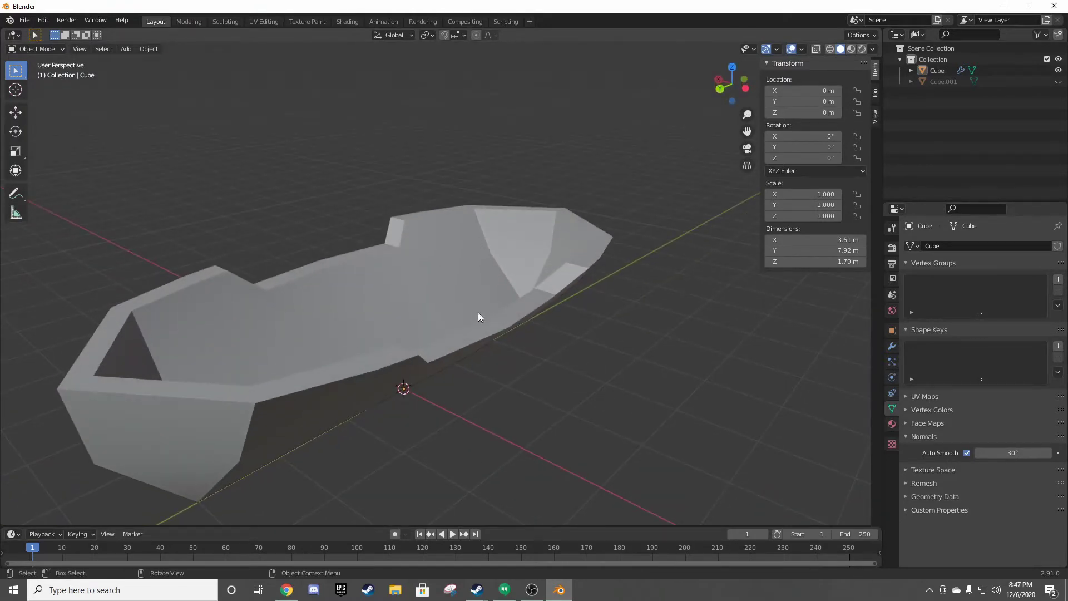
pyautogui.moveTo(478, 317)
pyautogui.mouseDown(button='middle')
pyautogui.moveTo(389, 284)
pyautogui.moveTo(429, 294)
pyautogui.moveTo(498, 276)
pyautogui.moveTo(449, 310)
pyautogui.moveTo(348, 295)
pyautogui.moveTo(367, 333)
pyautogui.moveTo(393, 339)
pyautogui.moveTo(405, 309)
pyautogui.mouseUp(button='middle')
pyautogui.scroll(5, 434, 289)
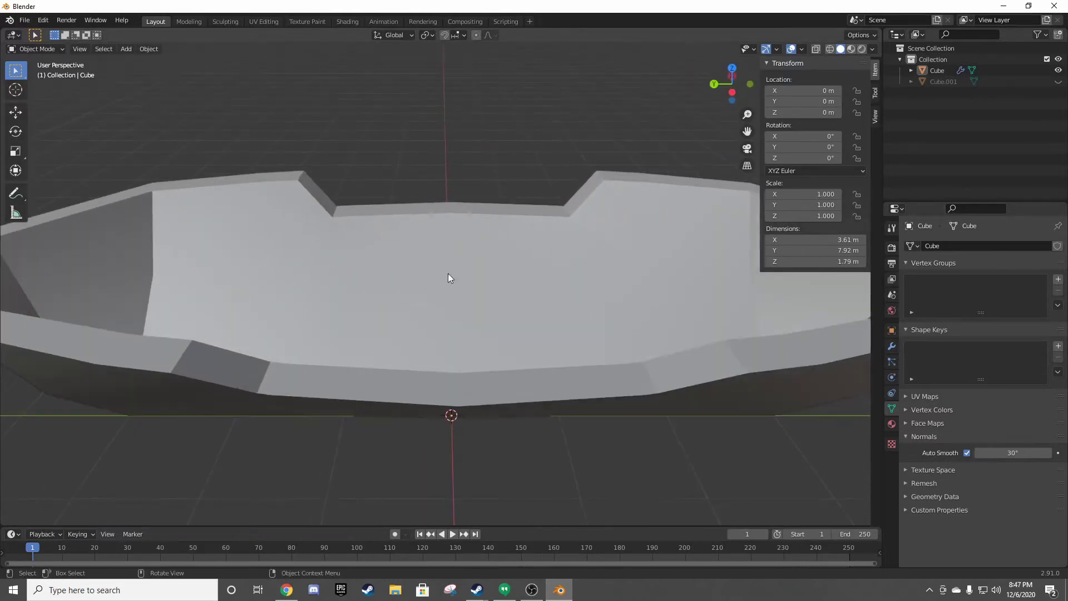
pyautogui.moveTo(449, 272)
pyautogui.mouseDown(button='middle')
pyautogui.moveTo(444, 231)
pyautogui.moveTo(462, 241)
pyautogui.mouseUp(button='middle')
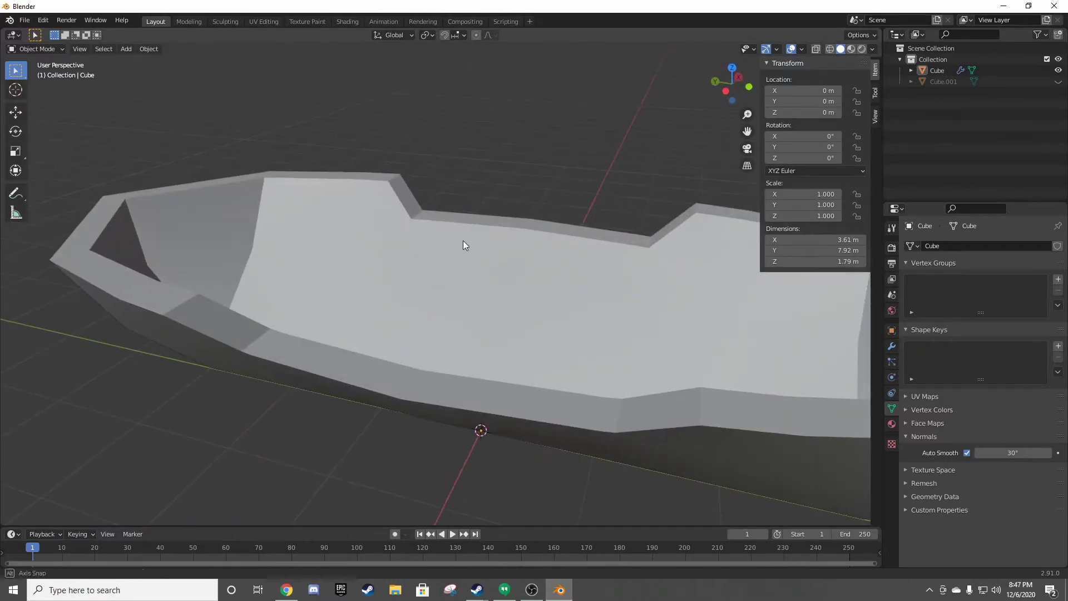
pyautogui.click(890, 346)
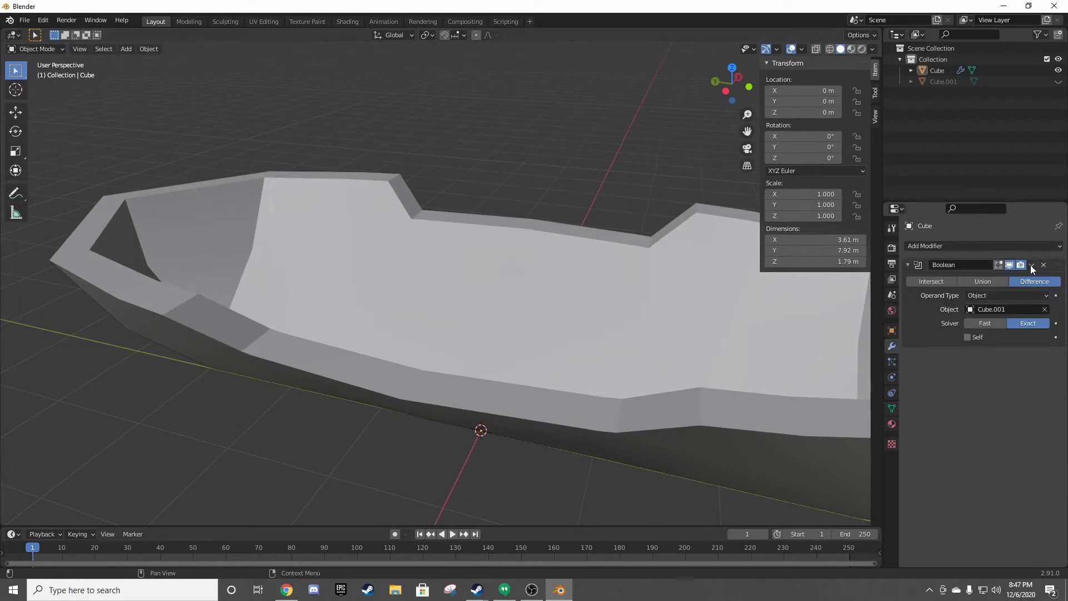
# - Apply the Boolean modifier so the cut becomes real hull geometry
pyautogui.click(1031, 265)
pyautogui.click(996, 280)
pyautogui.click(634, 300)
# - Enter Edit Mode on the hull with edge select mode active
pyautogui.press('Tab')
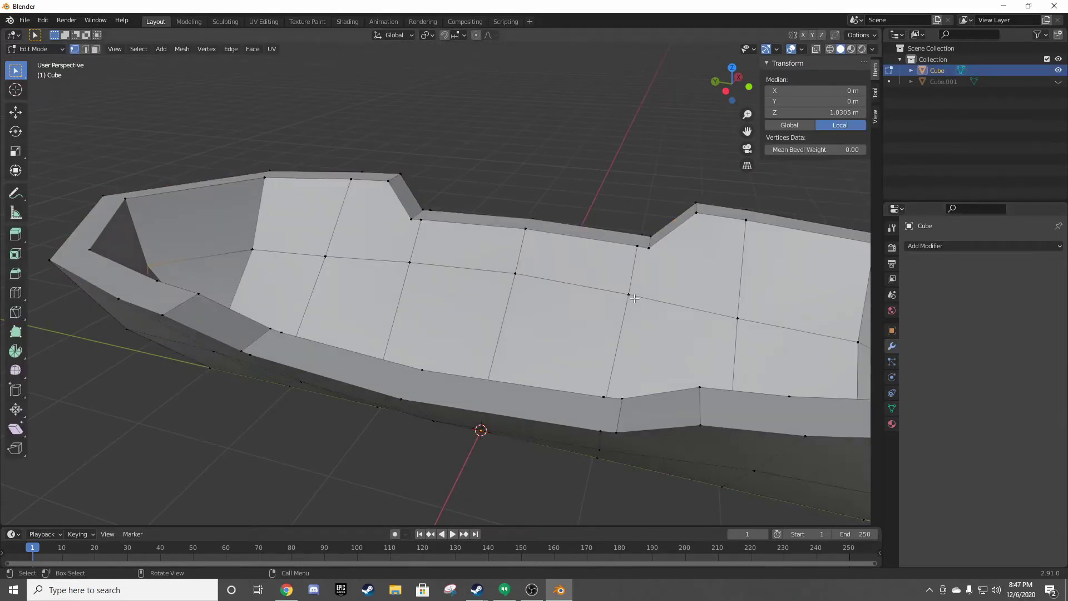
pyautogui.moveTo(634, 298)
pyautogui.mouseDown(button='middle')
pyautogui.moveTo(677, 232)
pyautogui.moveTo(603, 346)
pyautogui.mouseUp(button='middle')
pyautogui.scroll(-3, 669, 341)
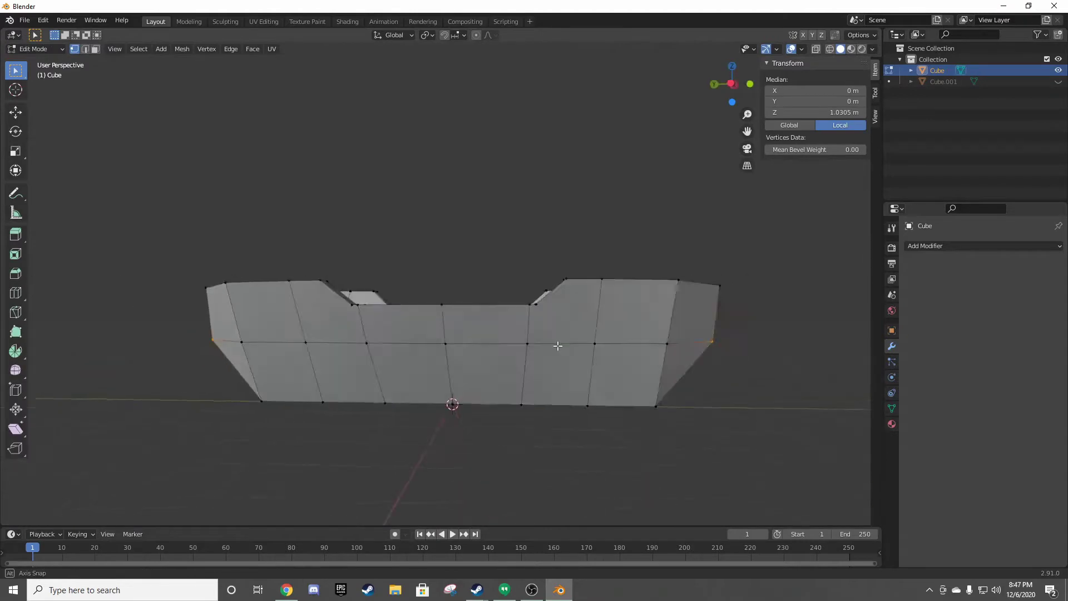
pyautogui.moveTo(669, 341)
pyautogui.mouseDown(button='middle')
pyautogui.moveTo(512, 369)
pyautogui.moveTo(605, 356)
pyautogui.moveTo(596, 360)
pyautogui.mouseUp(button='middle')
pyautogui.press('Tab')
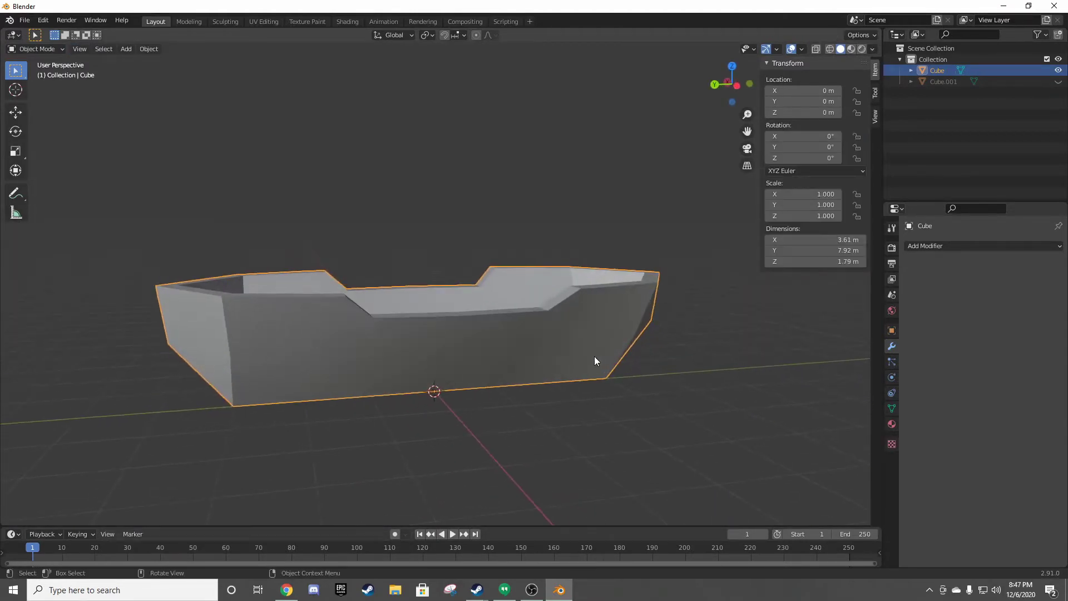
pyautogui.moveTo(465, 284)
pyautogui.mouseDown(button='middle')
pyautogui.moveTo(540, 256)
pyautogui.moveTo(537, 241)
pyautogui.moveTo(399, 256)
pyautogui.mouseUp(button='middle')
pyautogui.press('Tab')
pyautogui.scroll(3, 536, 241)
pyautogui.press('2')
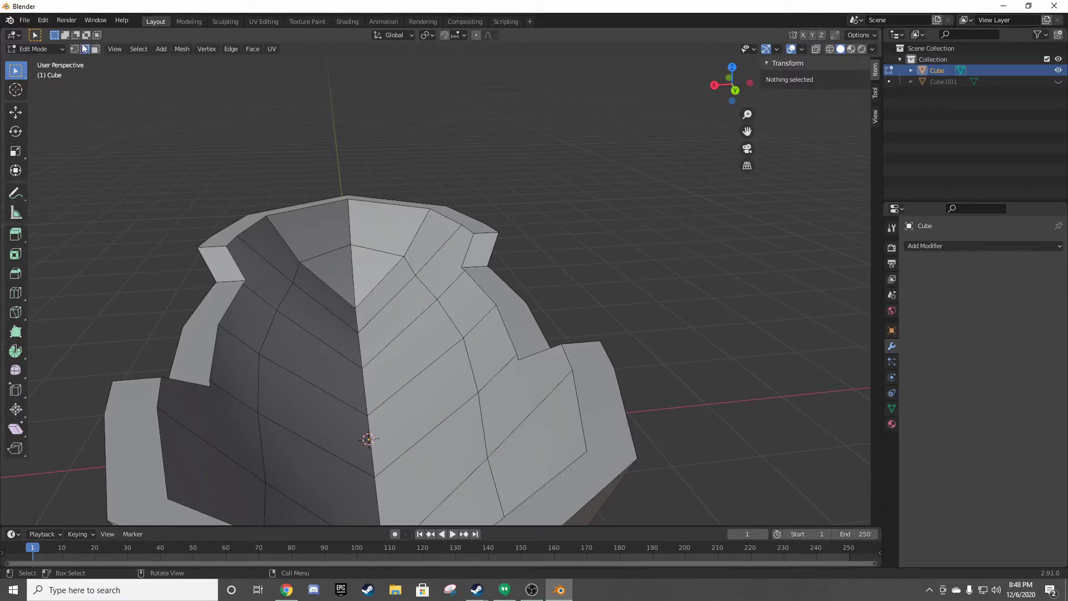
# - Fill the hull's floor edge loop with a face
pyautogui.keyDown('alt'); pyautogui.click(384, 252); pyautogui.keyUp('alt')
pyautogui.moveTo(384, 251); pyautogui.dragTo(653, 245, button='middle')
pyautogui.moveTo(652, 290)
pyautogui.mouseDown(button='middle')
pyautogui.moveTo(627, 290)
pyautogui.moveTo(632, 315)
pyautogui.mouseUp(button='middle')
pyautogui.press('f')
pyautogui.press('g')
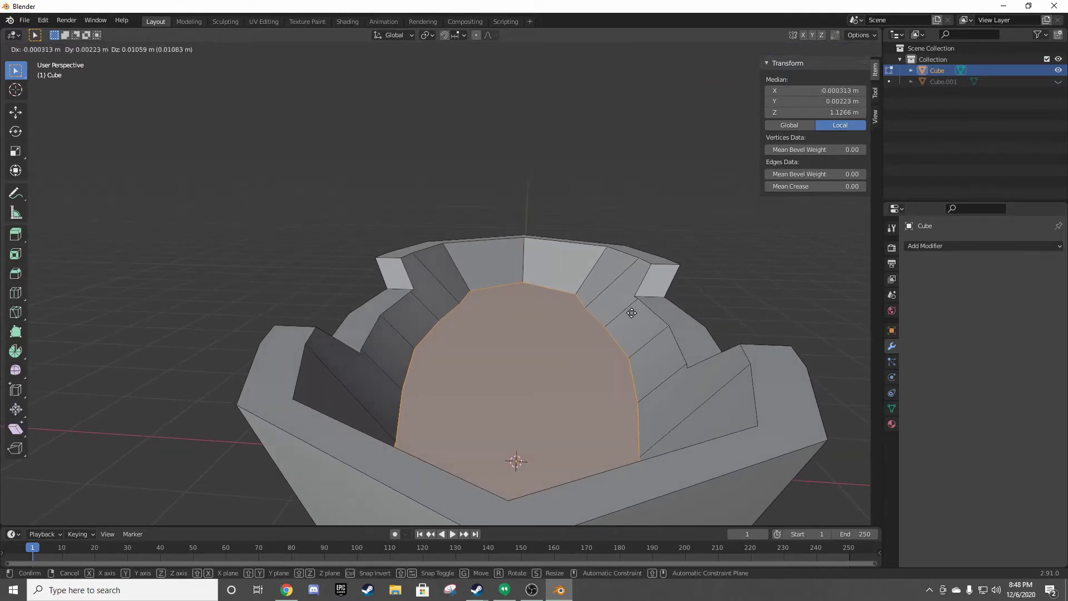
pyautogui.press('z')
pyautogui.press('Escape')
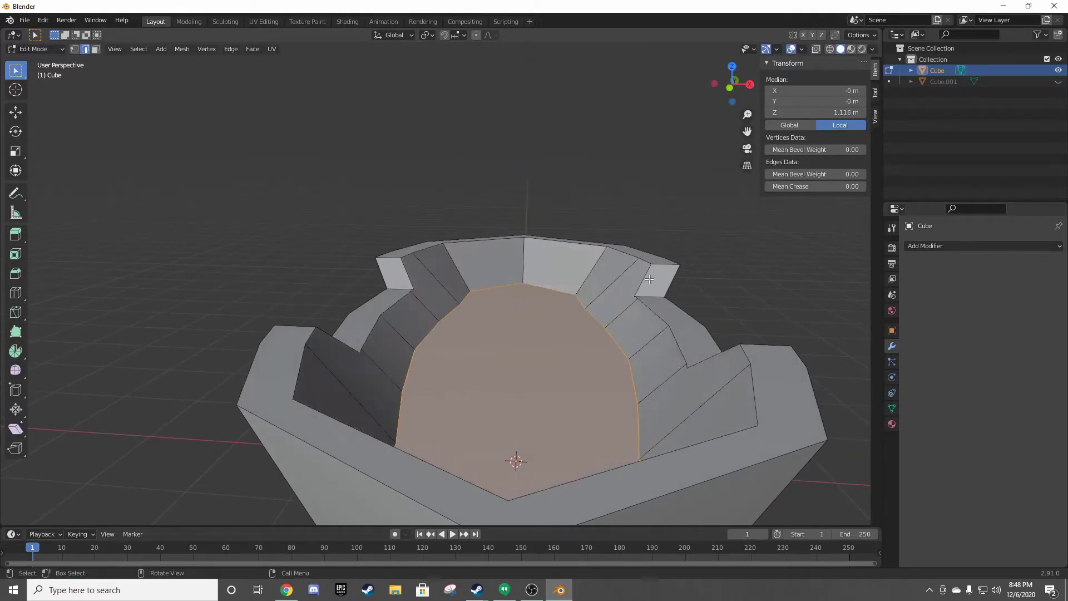
pyautogui.moveTo(579, 286); pyautogui.dragTo(567, 293, button='middle')
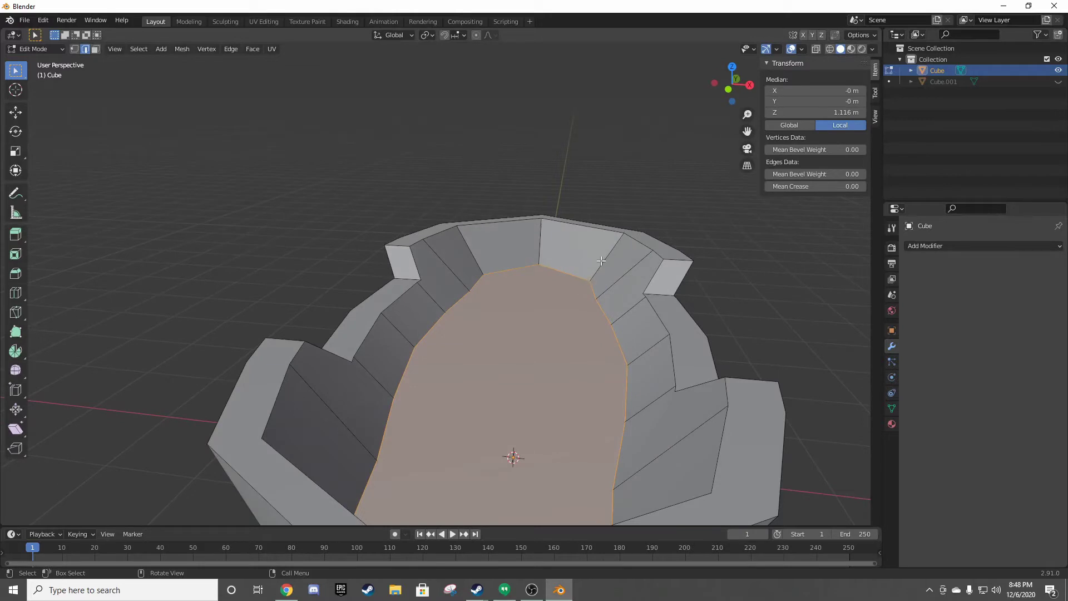
# - Copy the floor face and lift it above the hull
pyautogui.press('g')
pyautogui.press('z')
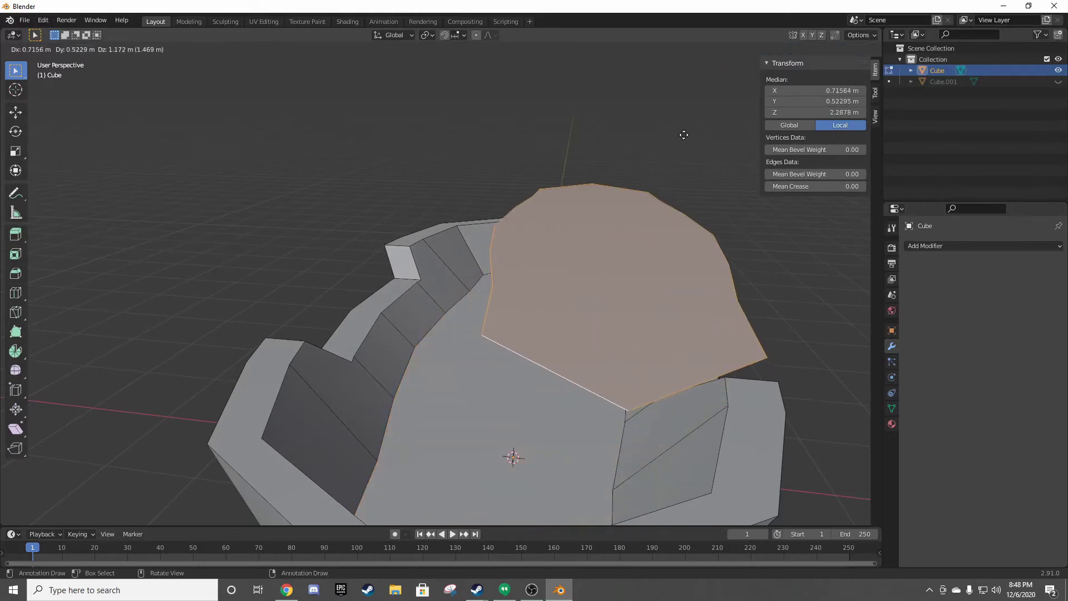
pyautogui.moveTo(611, 147); pyautogui.dragTo(643, 71)
pyautogui.click(643, 71)
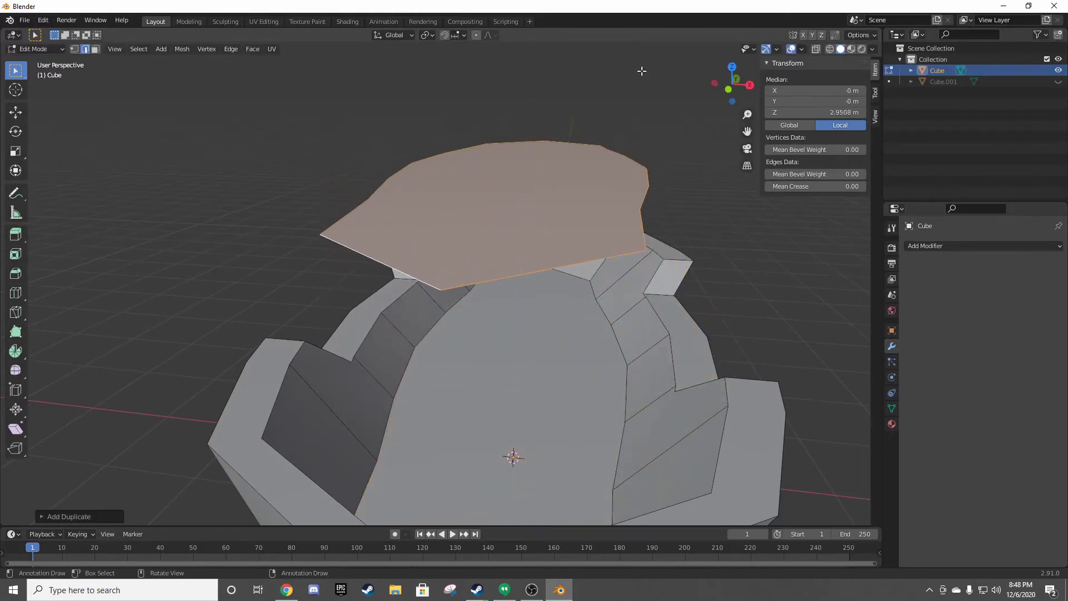
pyautogui.moveTo(631, 171); pyautogui.dragTo(614, 190, button='middle')
# - Delete the hull's original floor face in face select mode
pyautogui.click(574, 340)
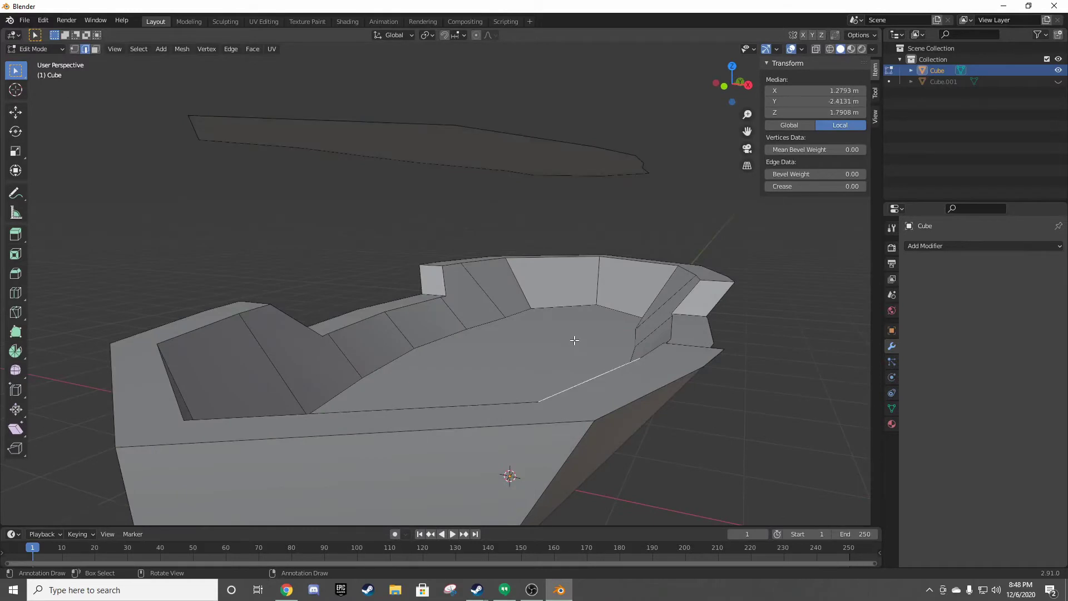
pyautogui.click(96, 49)
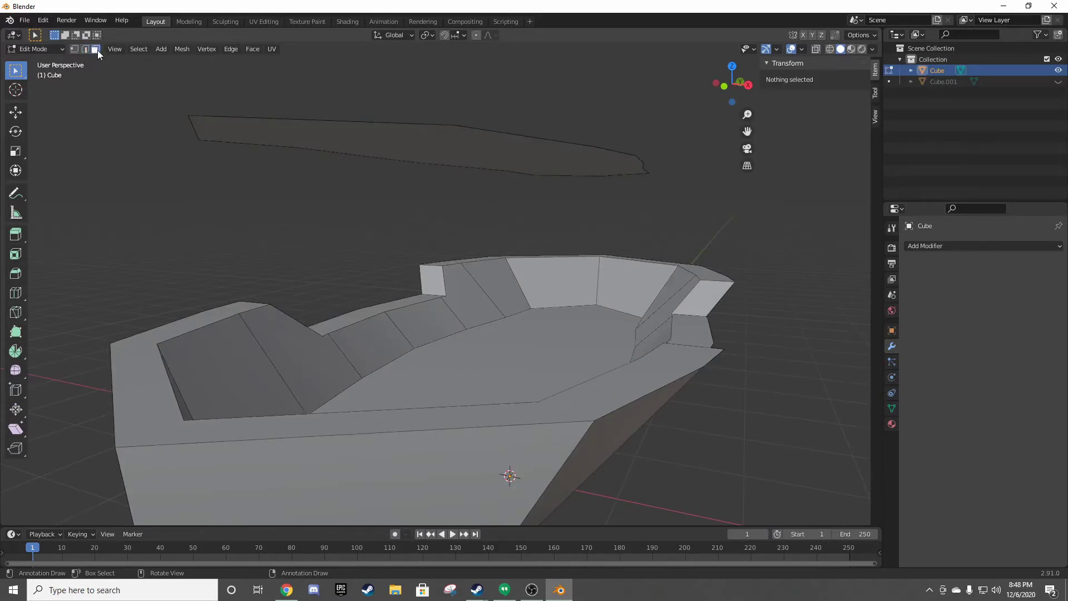
pyautogui.click(549, 349)
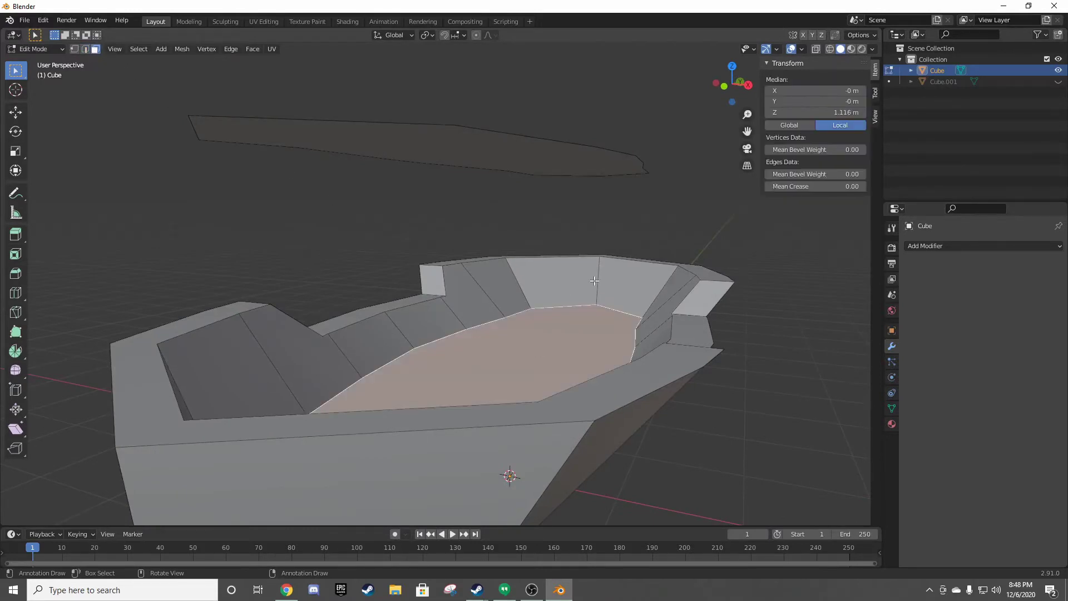
pyautogui.press('x')
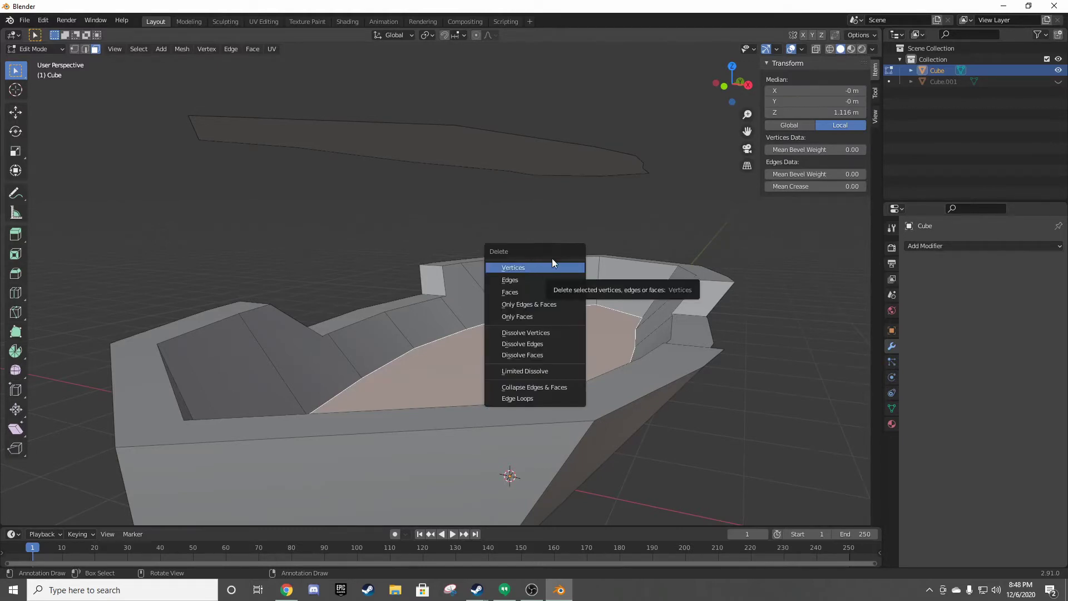
pyautogui.click(513, 292)
pyautogui.moveTo(539, 238); pyautogui.dragTo(549, 256, button='middle')
# - Lower the copied face to about 1.27 m and enlarge it as the deck
pyautogui.click(539, 185)
pyautogui.press('g')
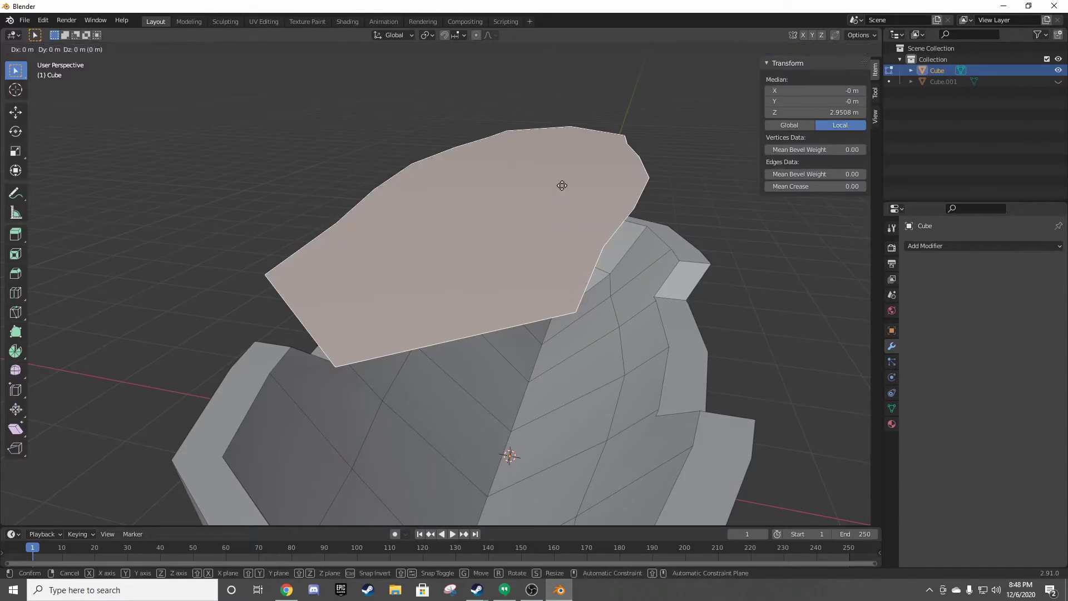
pyautogui.press('z')
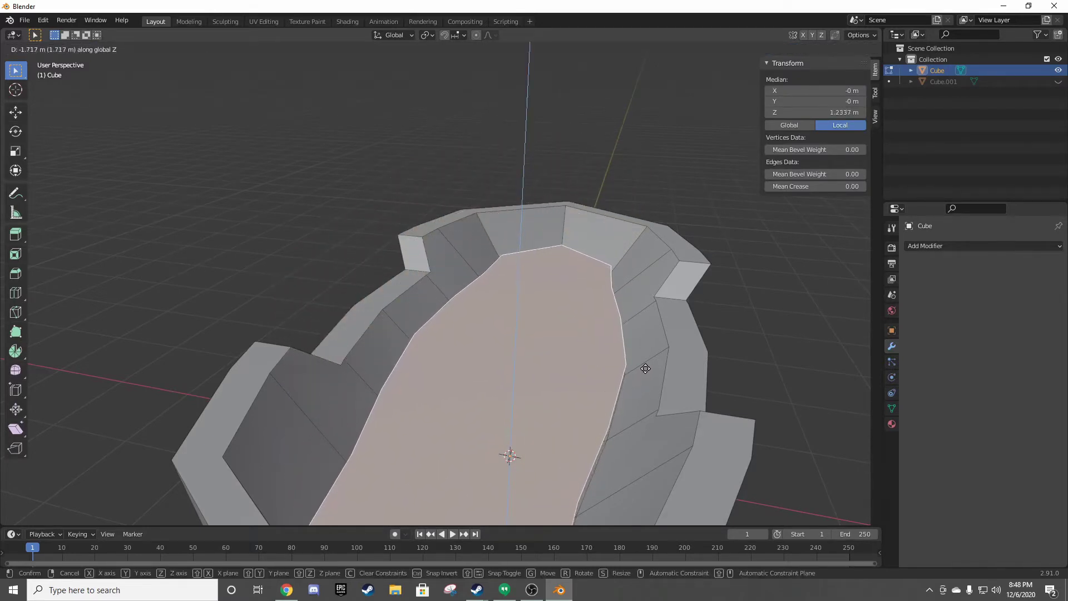
pyautogui.click(650, 361)
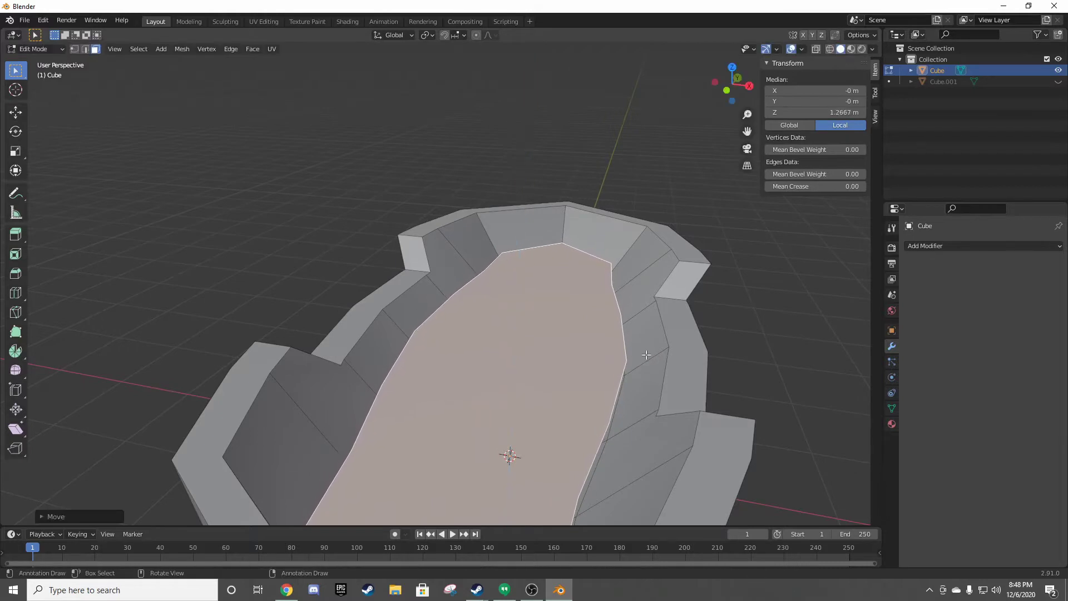
pyautogui.press('s')
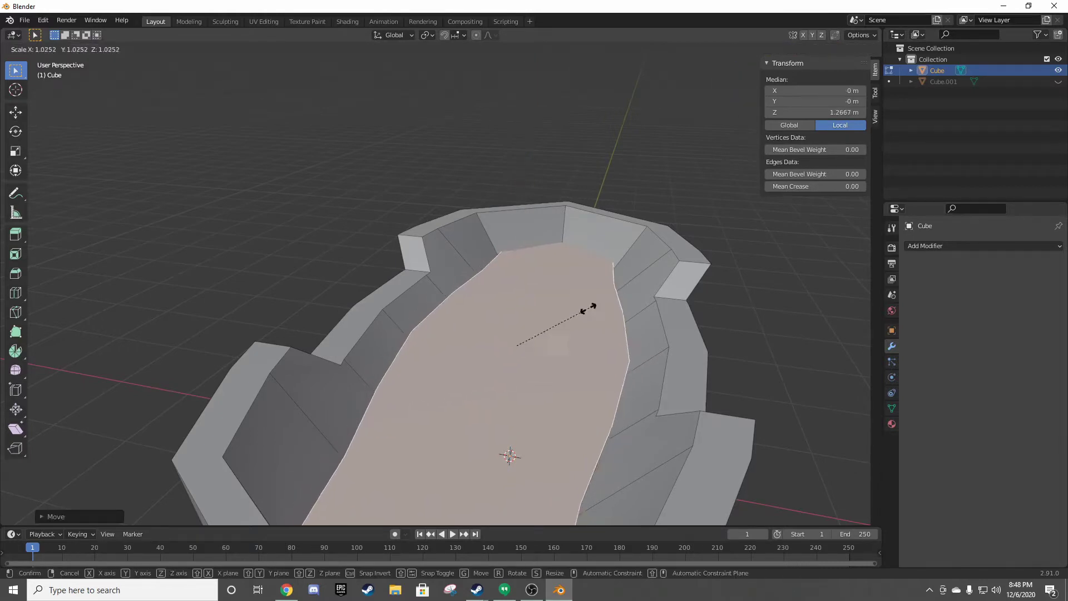
pyautogui.click(606, 306)
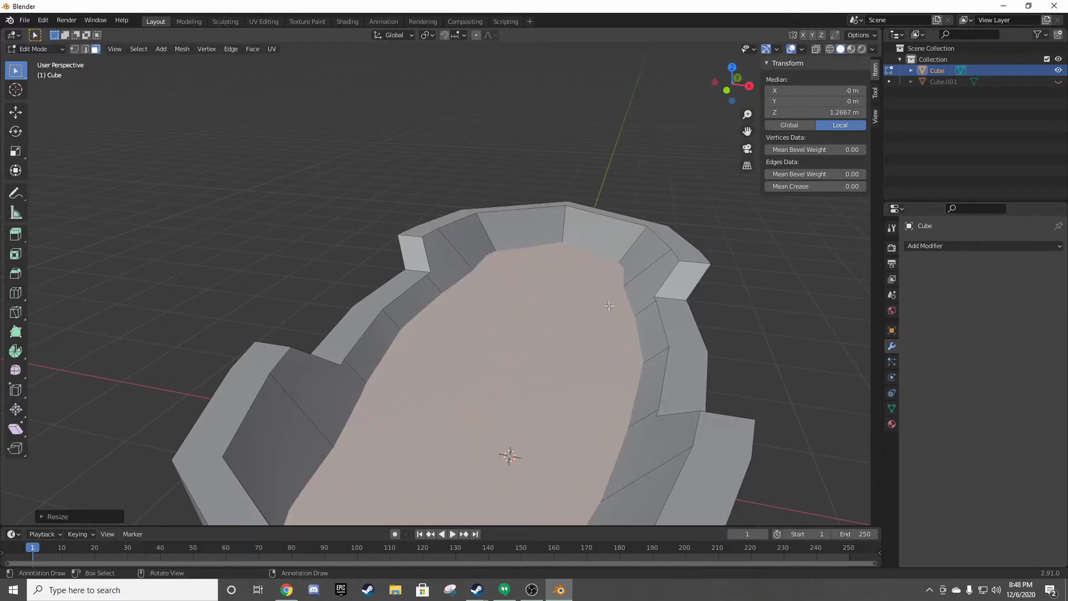
pyautogui.moveTo(606, 306)
pyautogui.mouseDown(button='middle')
pyautogui.moveTo(620, 258)
pyautogui.moveTo(539, 269)
pyautogui.mouseUp(button='middle')
pyautogui.scroll(-5, 498, 333)
pyautogui.moveTo(498, 334)
pyautogui.mouseDown(button='middle')
pyautogui.moveTo(427, 351)
pyautogui.moveTo(441, 372)
pyautogui.moveTo(453, 288)
pyautogui.mouseUp(button='middle')
pyautogui.scroll(-1, 452, 288)
# - Scale the deck face along Y so it fits between bow and stern
pyautogui.press('s')
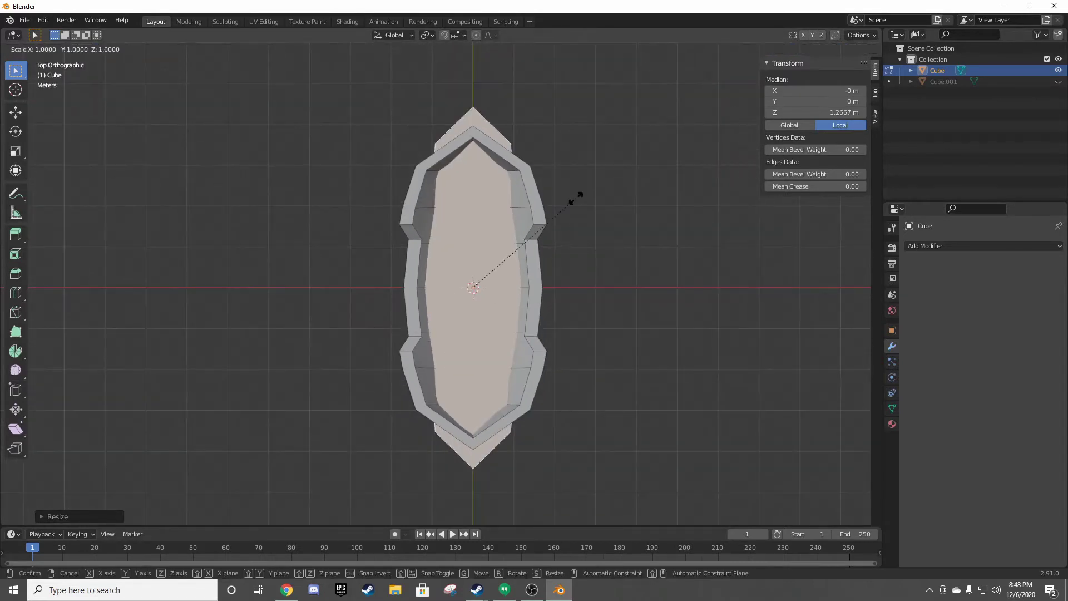
pyautogui.press('y')
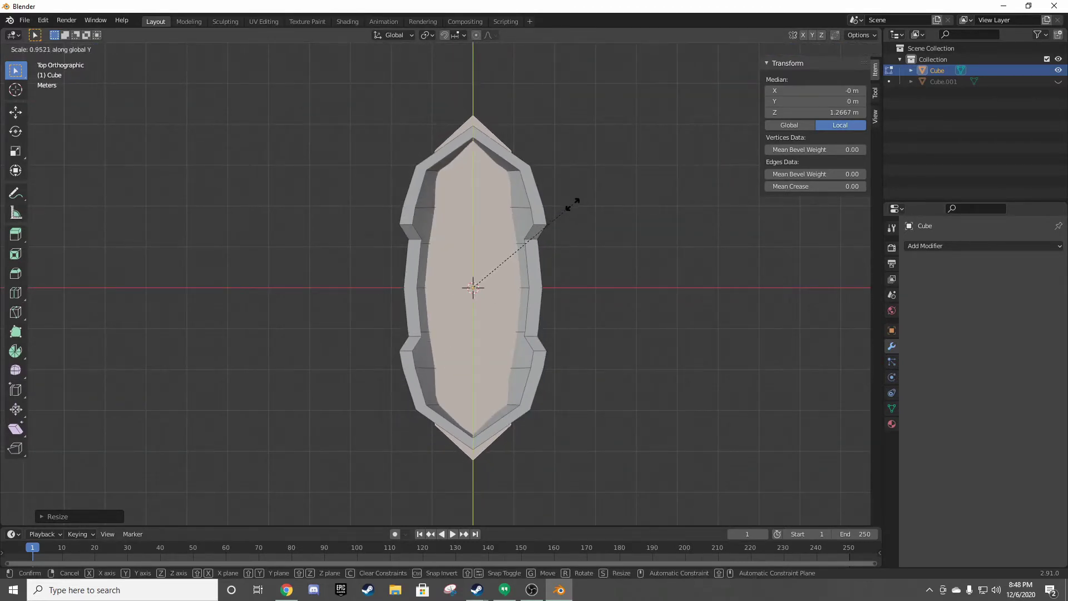
pyautogui.click(570, 221)
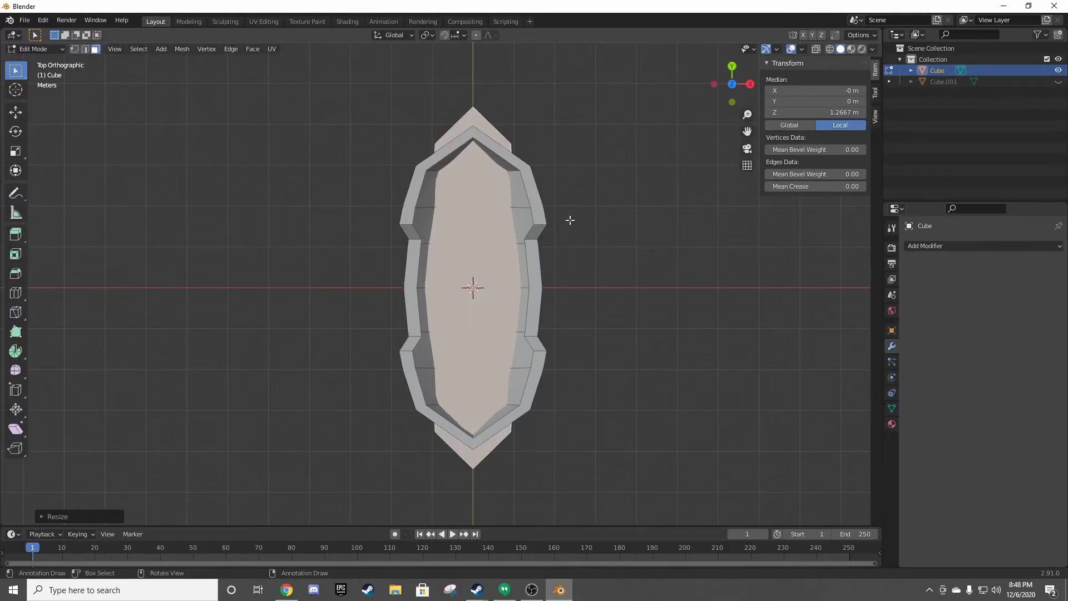
pyautogui.press('s')
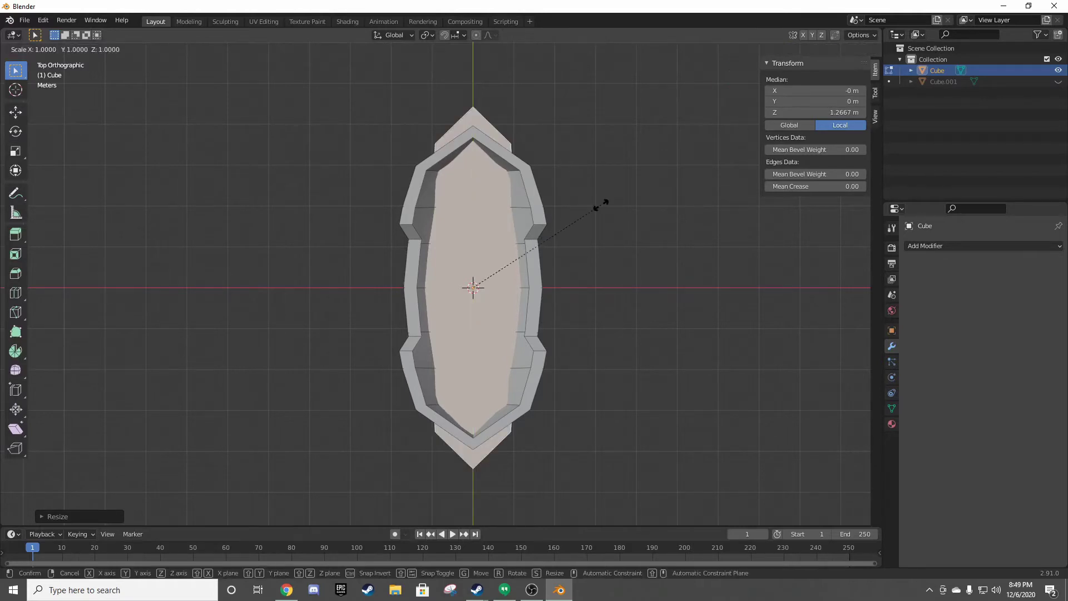
pyautogui.click(581, 226)
pyautogui.moveTo(580, 227); pyautogui.dragTo(553, 272, button='middle')
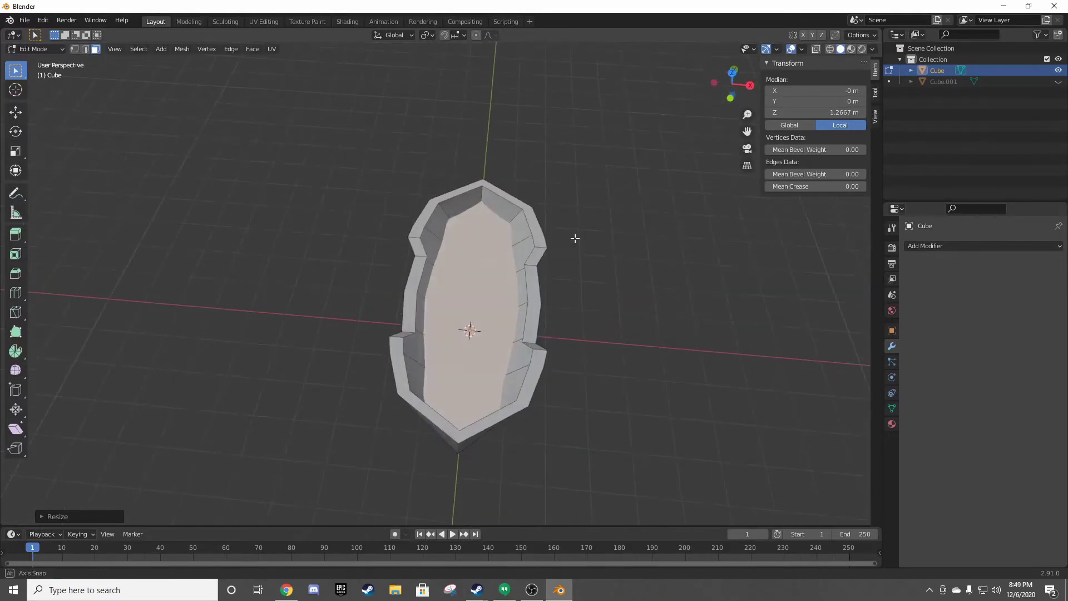
pyautogui.scroll(1, 440, 401)
pyautogui.scroll(2, 435, 396)
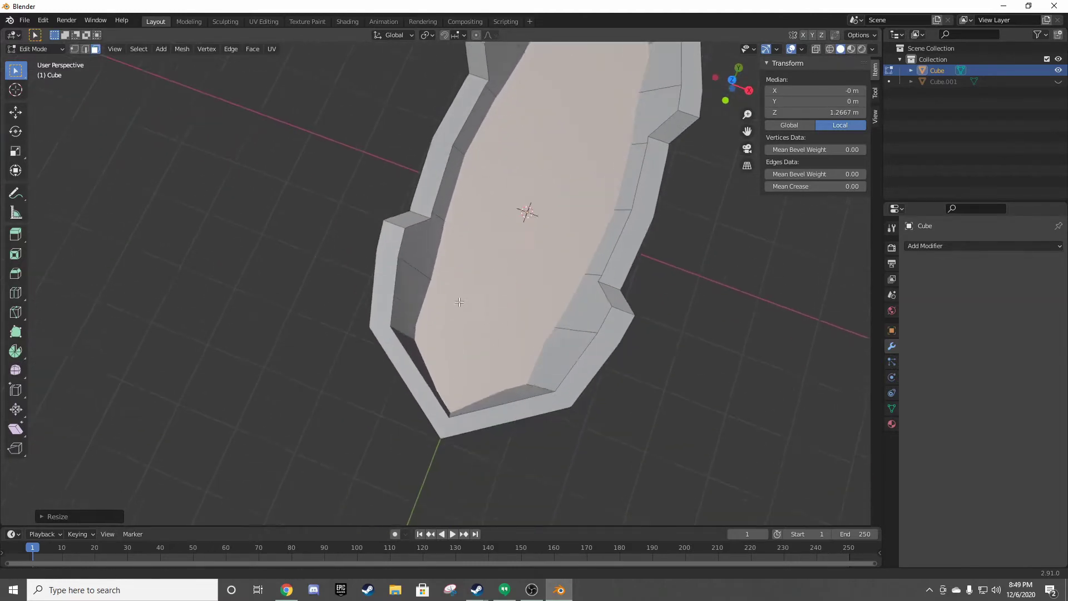
pyautogui.scroll(2, 431, 391)
pyautogui.scroll(2, 426, 386)
pyautogui.moveTo(423, 382)
pyautogui.mouseDown(button='middle')
pyautogui.moveTo(358, 334)
pyautogui.moveTo(298, 358)
pyautogui.moveTo(333, 369)
pyautogui.moveTo(416, 293)
pyautogui.moveTo(369, 286)
pyautogui.moveTo(429, 298)
pyautogui.moveTo(333, 309)
pyautogui.moveTo(425, 429)
pyautogui.moveTo(508, 460)
pyautogui.moveTo(546, 436)
pyautogui.moveTo(310, 275)
pyautogui.moveTo(357, 310)
pyautogui.mouseUp(button='middle')
# - Check the deck's fit inside the hull walls, then deselect everything
pyautogui.press('s')
pyautogui.press('y')
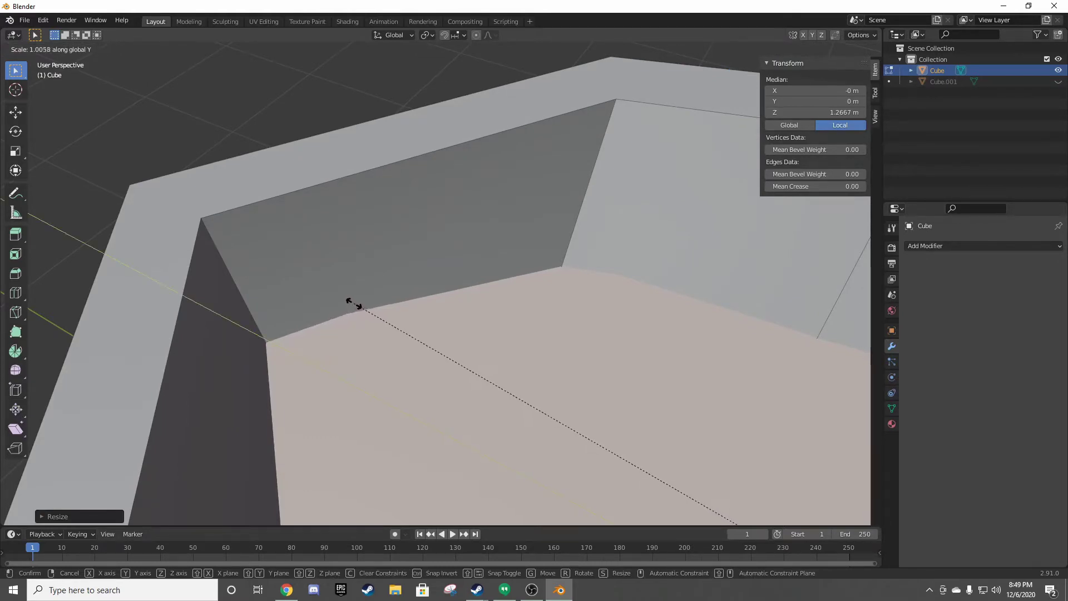
pyautogui.rightClick(354, 303)
pyautogui.moveTo(348, 302)
pyautogui.mouseDown(button='middle')
pyautogui.moveTo(296, 295)
pyautogui.moveTo(352, 256)
pyautogui.moveTo(431, 226)
pyautogui.moveTo(496, 222)
pyautogui.moveTo(508, 250)
pyautogui.moveTo(423, 264)
pyautogui.moveTo(398, 381)
pyautogui.moveTo(424, 417)
pyautogui.mouseUp(button='middle')
pyautogui.scroll(3, 423, 384)
pyautogui.moveTo(423, 361)
pyautogui.mouseDown(button='middle')
pyautogui.moveTo(420, 342)
pyautogui.moveTo(412, 401)
pyautogui.mouseUp(button='middle')
pyautogui.scroll(2, 420, 255)
pyautogui.scroll(2, 408, 222)
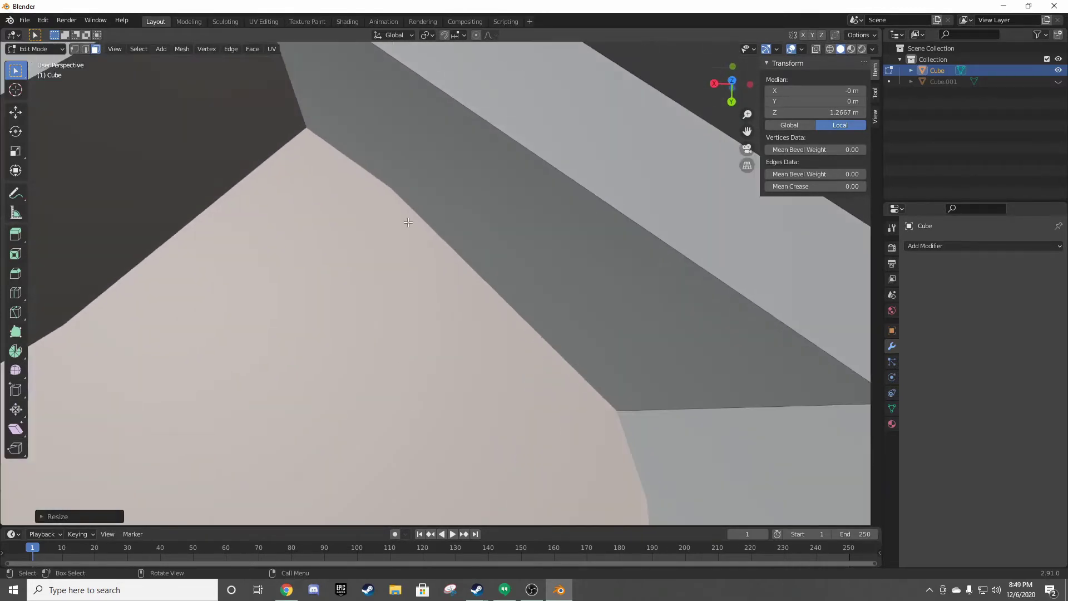
pyautogui.scroll(2, 424, 174)
pyautogui.moveTo(424, 174)
pyautogui.mouseDown(button='middle')
pyautogui.moveTo(440, 156)
pyautogui.moveTo(396, 182)
pyautogui.moveTo(412, 212)
pyautogui.moveTo(459, 151)
pyautogui.moveTo(456, 185)
pyautogui.moveTo(429, 186)
pyautogui.moveTo(512, 186)
pyautogui.moveTo(484, 201)
pyautogui.moveTo(484, 222)
pyautogui.moveTo(559, 194)
pyautogui.moveTo(543, 216)
pyautogui.moveTo(568, 261)
pyautogui.moveTo(507, 232)
pyautogui.moveTo(594, 254)
pyautogui.mouseUp(button='middle')
pyautogui.scroll(-3, 440, 157)
pyautogui.scroll(-3, 396, 182)
pyautogui.click(397, 157)
pyautogui.scroll(4, 428, 186)
pyautogui.scroll(-1, 437, 222)
pyautogui.scroll(-4, 437, 221)
pyautogui.scroll(2, 484, 222)
pyautogui.scroll(-1, 527, 245)
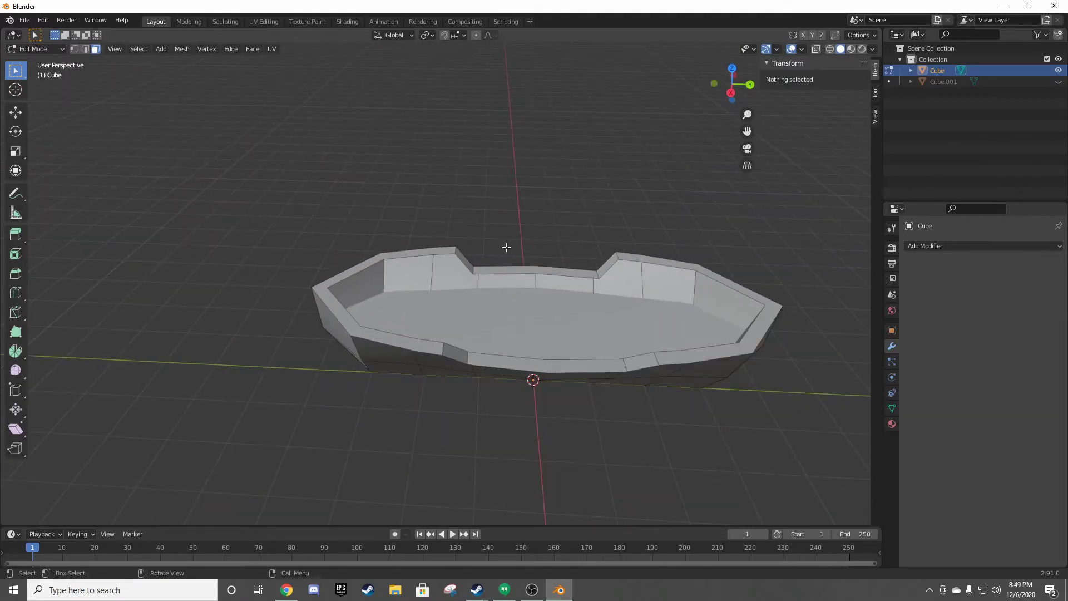
# - Return to Object Mode and delete the Cube.001 object
pyautogui.hotkey('shift', 'a')
pyautogui.press('Escape')
pyautogui.moveTo(521, 241)
pyautogui.mouseDown(button='middle')
pyautogui.moveTo(580, 215)
pyautogui.moveTo(452, 304)
pyautogui.moveTo(460, 328)
pyautogui.moveTo(993, 128)
pyautogui.mouseUp(button='middle')
pyautogui.press('Tab')
pyautogui.scroll(4, 451, 304)
pyautogui.click(952, 82)
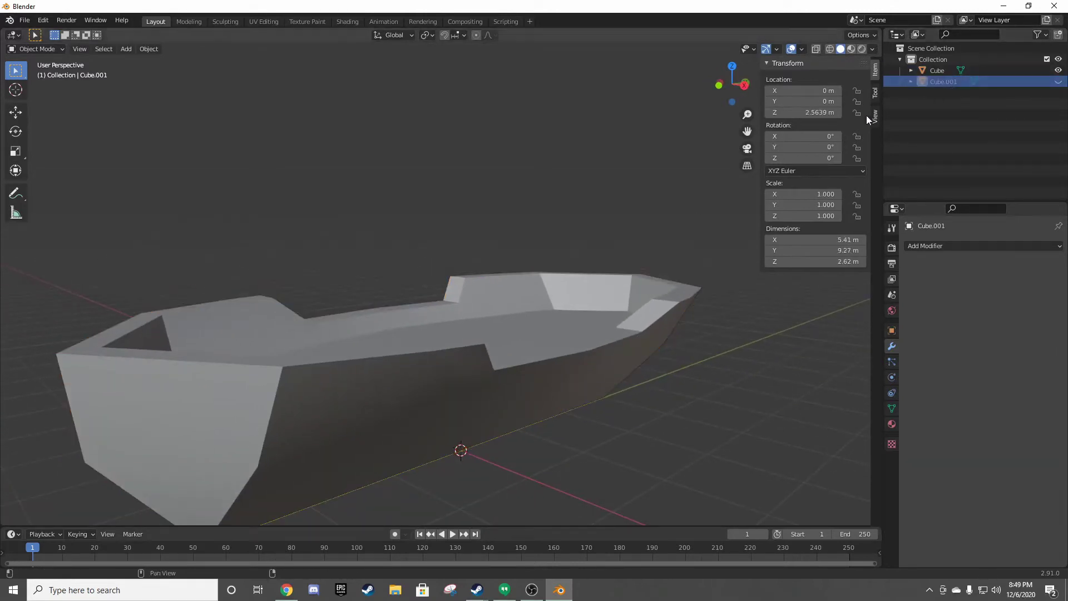
pyautogui.rightClick(949, 84)
pyautogui.click(893, 123)
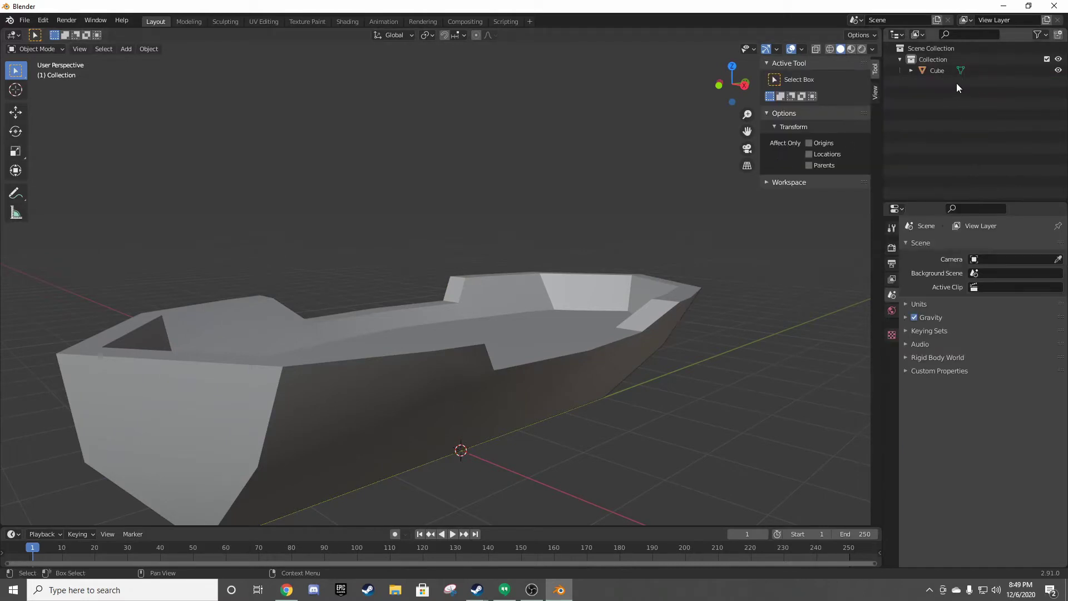
# - Rename the Cube object to Hull
pyautogui.click(941, 72)
pyautogui.rightClick(942, 71)
pyautogui.press('Escape')
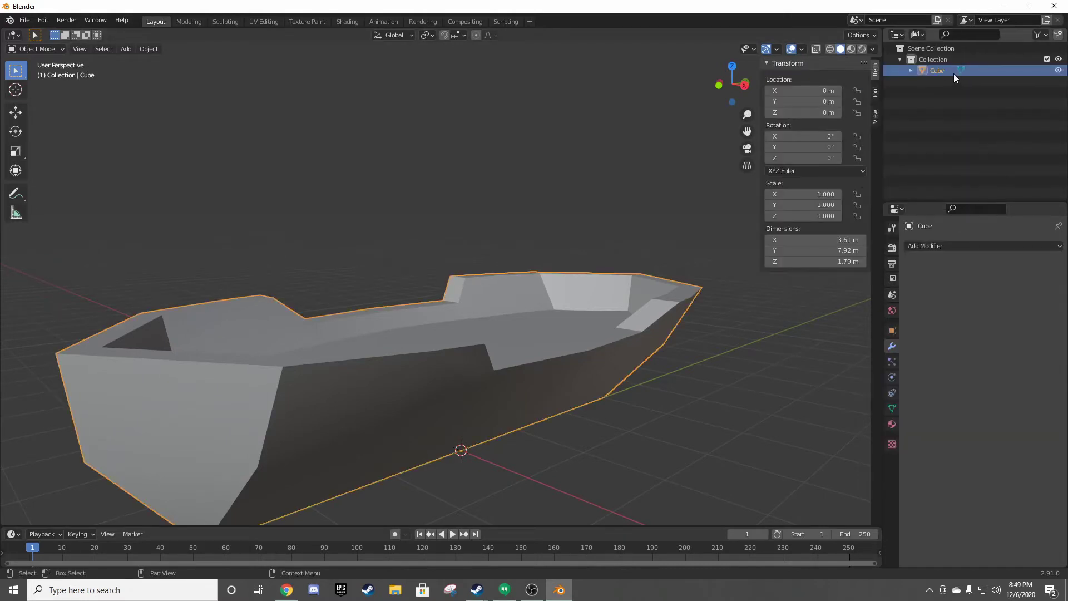
pyautogui.doubleClick(954, 70)
pyautogui.write('Hull')
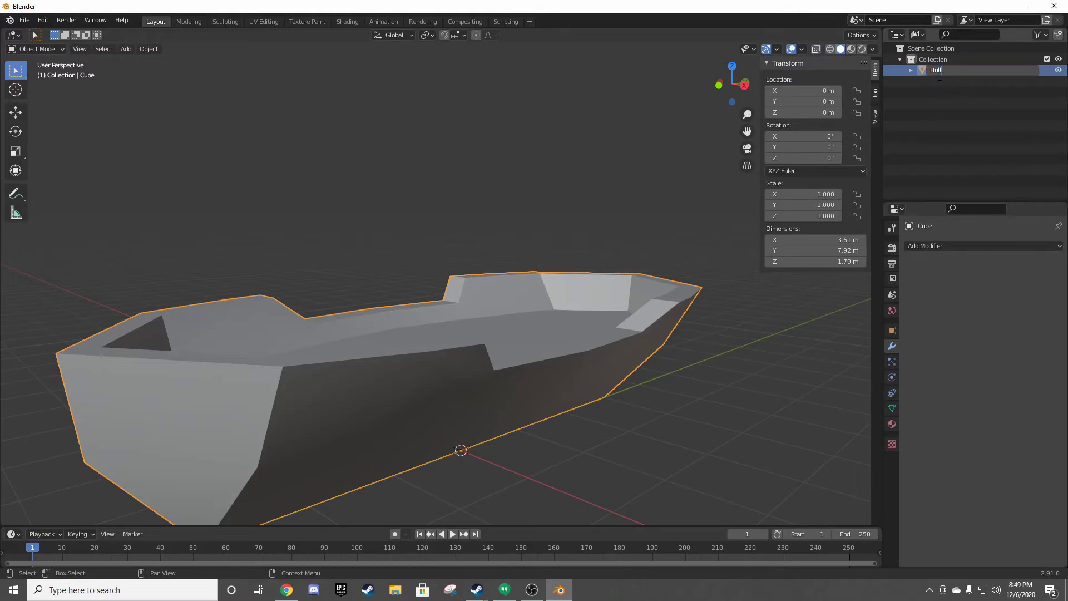
pyautogui.press('Return')
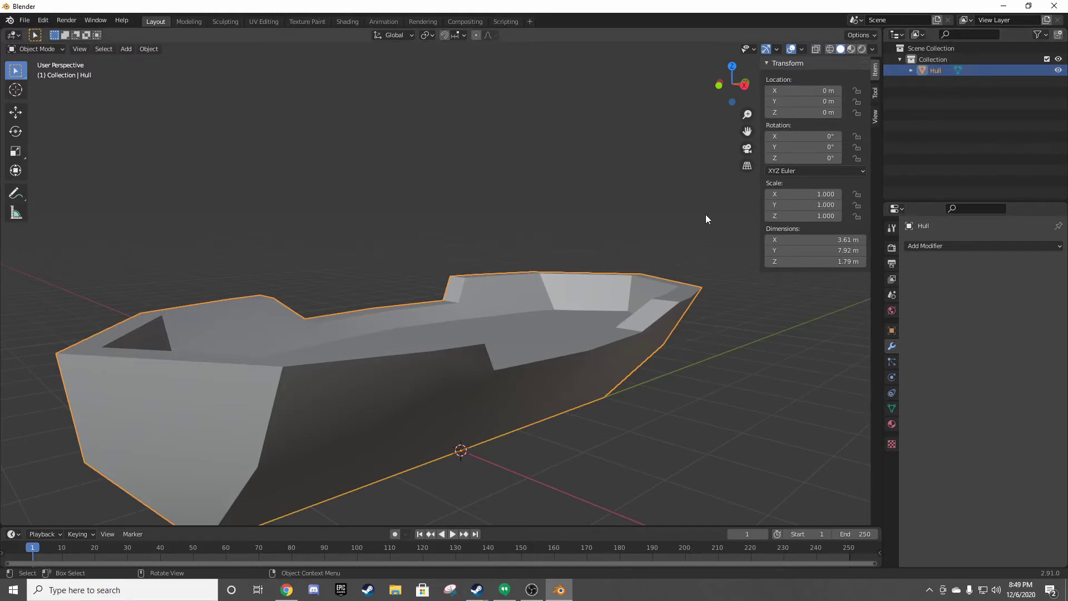
pyautogui.moveTo(666, 207)
pyautogui.mouseDown(button='middle')
pyautogui.moveTo(621, 260)
pyautogui.moveTo(550, 198)
pyautogui.mouseUp(button='middle')
pyautogui.click(551, 198)
pyautogui.scroll(4, 536, 229)
pyautogui.moveTo(503, 236)
pyautogui.mouseDown(button='middle')
pyautogui.moveTo(585, 145)
pyautogui.moveTo(557, 233)
pyautogui.mouseUp(button='middle')
# - Add a new cube and view it in front and right orthographic views
pyautogui.hotkey('shift', 'a')
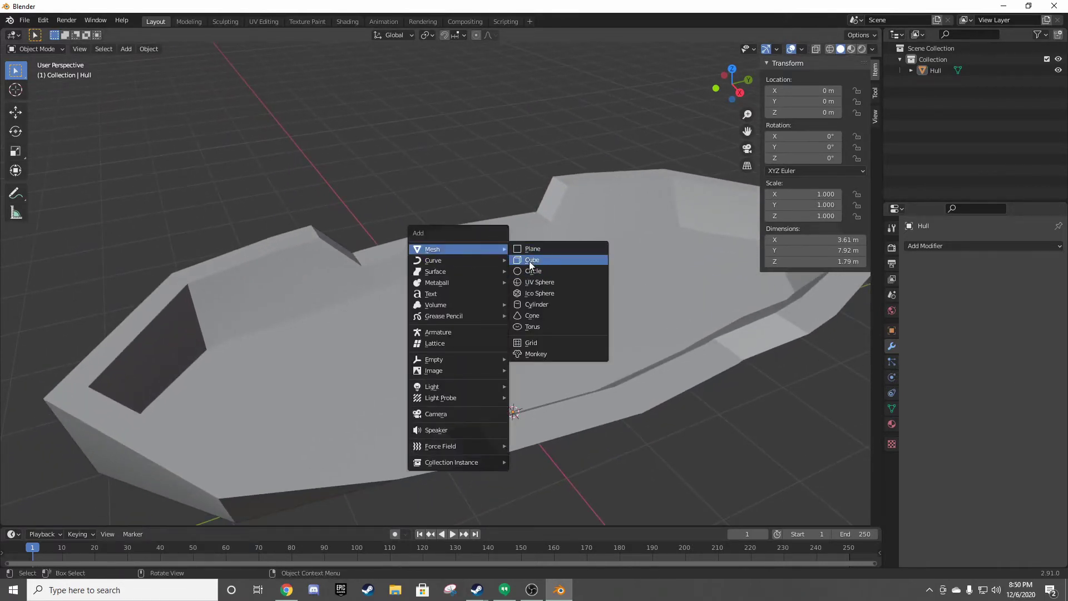
pyautogui.click(529, 259)
pyautogui.moveTo(496, 232)
pyautogui.mouseDown(button='middle')
pyautogui.moveTo(542, 175)
pyautogui.moveTo(591, 184)
pyautogui.moveTo(456, 207)
pyautogui.mouseUp(button='middle')
pyautogui.press('KP_1')
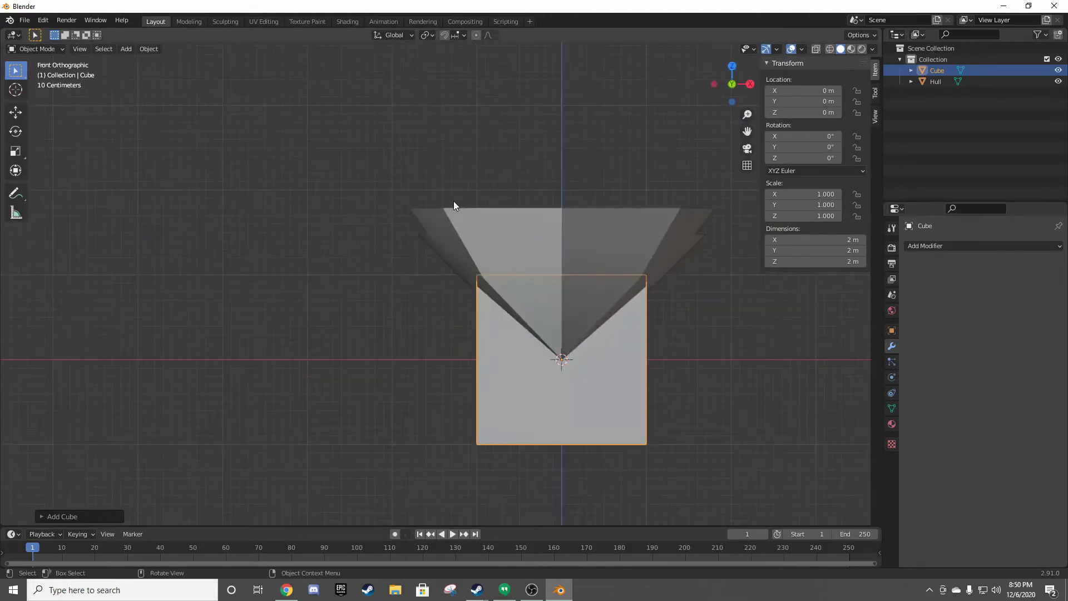
pyautogui.press('KP_3')
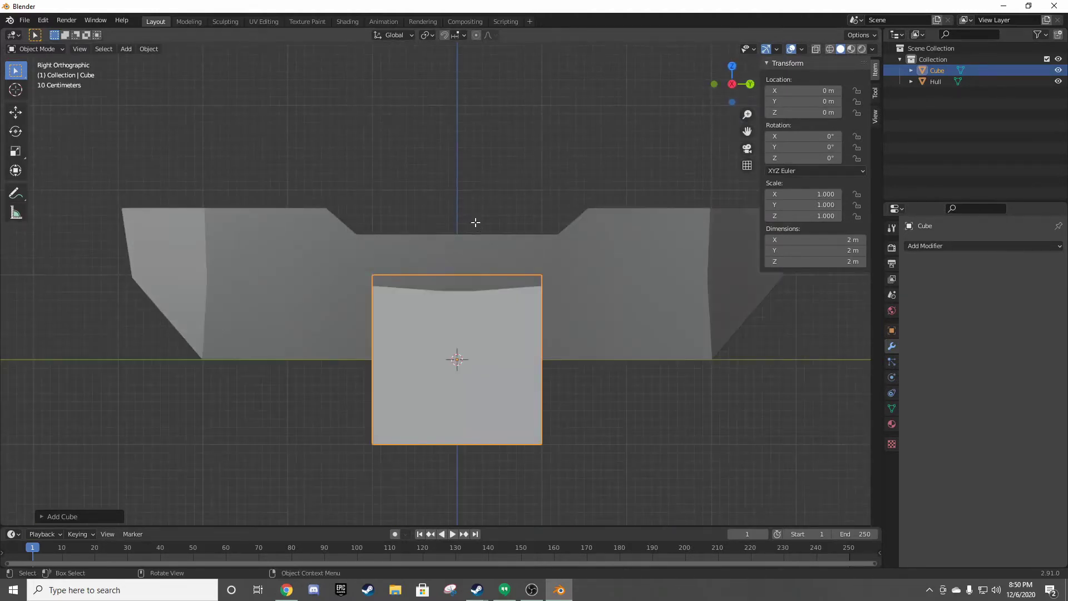
# - Raise the cube's mesh vertically to Z 1.7 m in Edit Mode
pyautogui.press('Tab')
pyautogui.press('g')
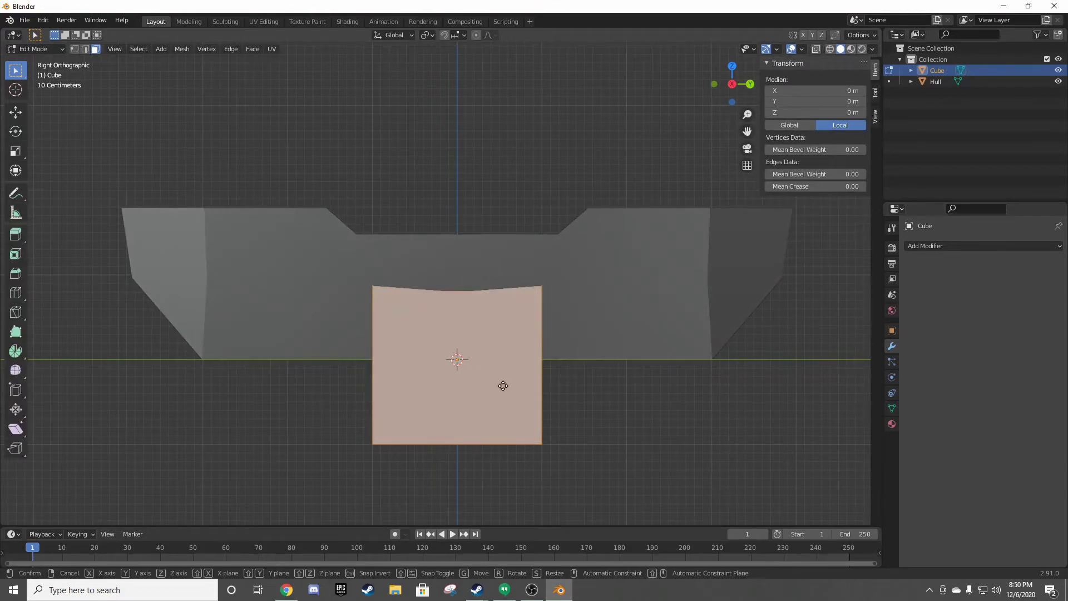
pyautogui.press('z')
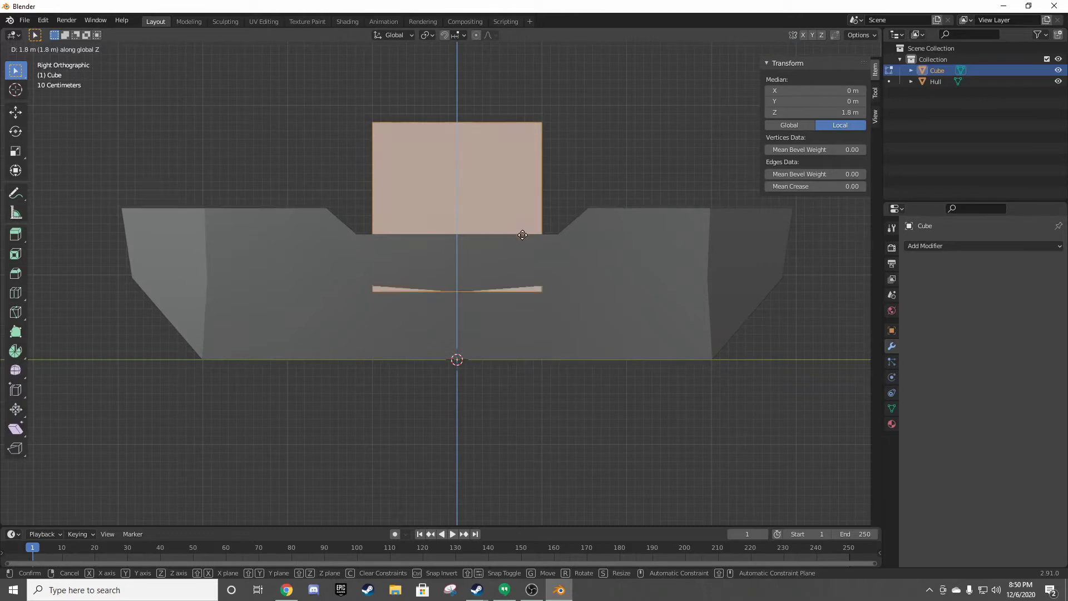
pyautogui.click(517, 240)
pyautogui.moveTo(517, 241)
pyautogui.mouseDown(button='middle')
pyautogui.moveTo(569, 243)
pyautogui.moveTo(570, 262)
pyautogui.mouseUp(button='middle')
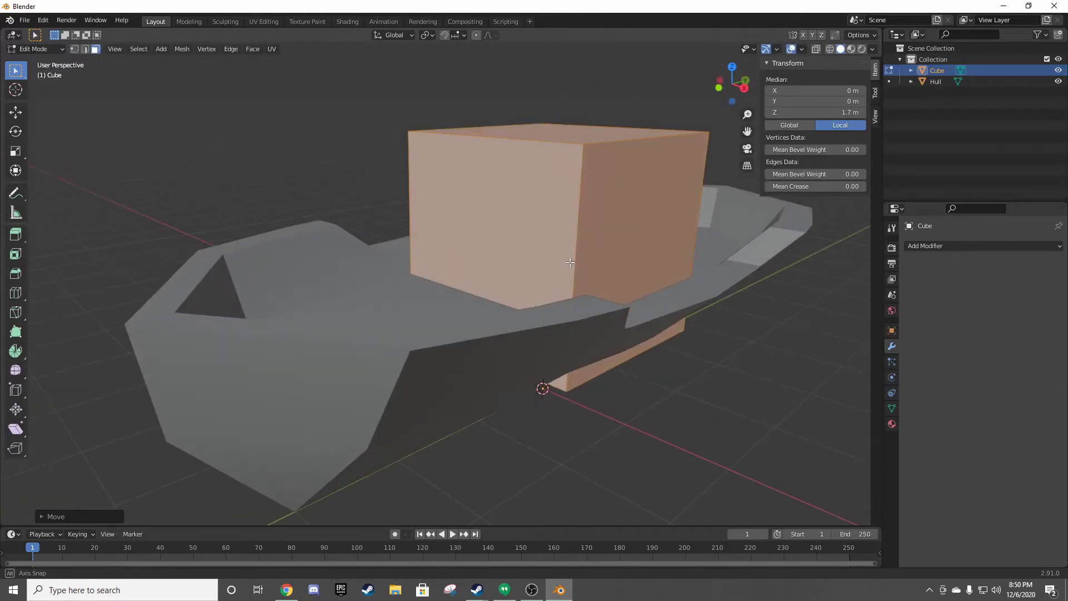
# - Raise the cube to 2.2 m and check it from front and side views
pyautogui.press('g')
pyautogui.press('z')
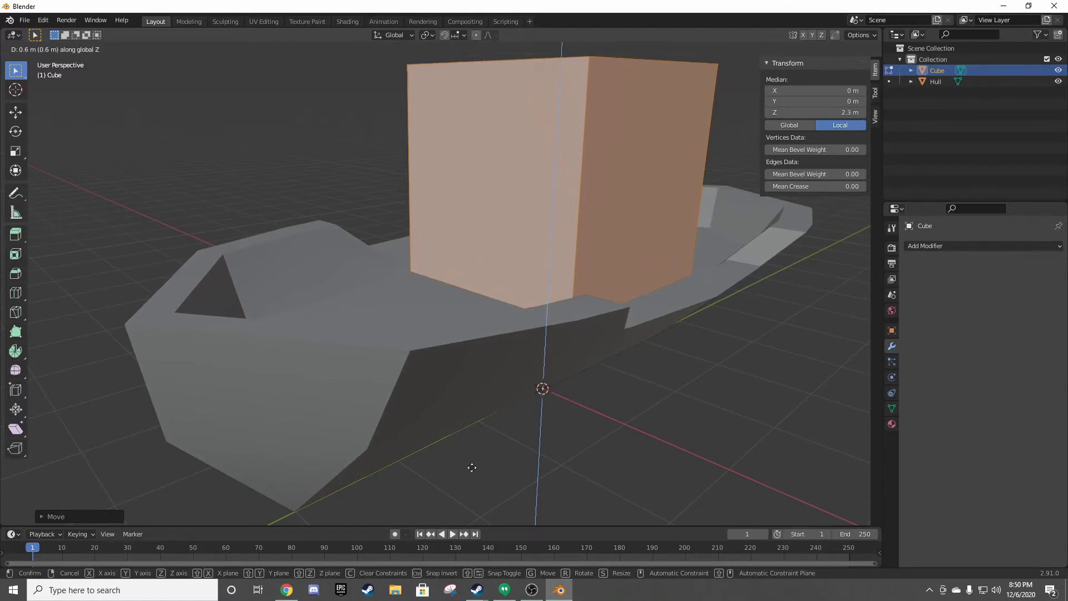
pyautogui.click(418, 134)
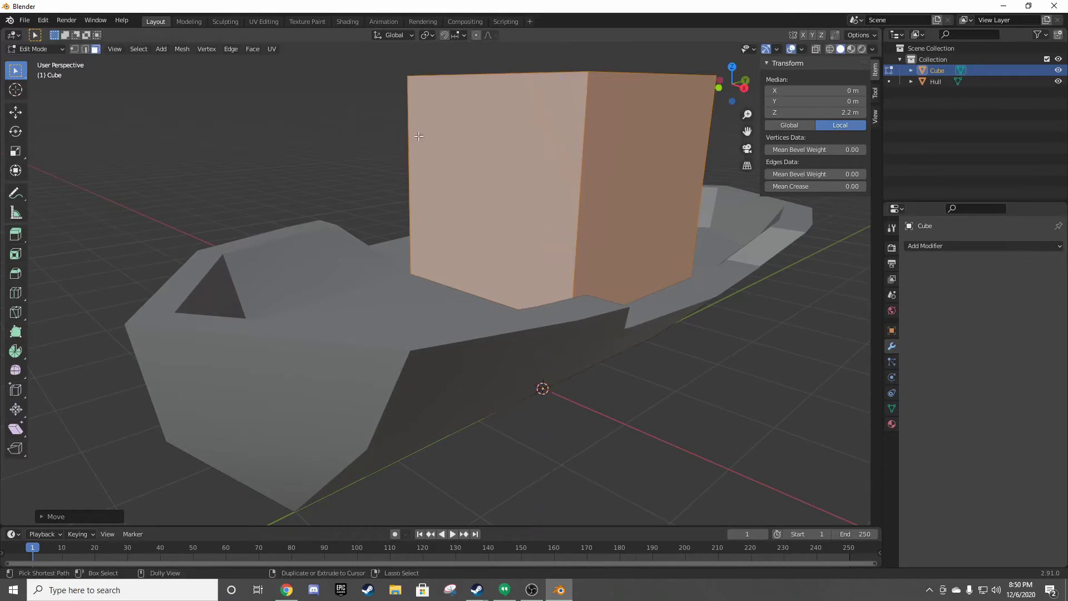
pyautogui.moveTo(426, 126)
pyautogui.mouseDown(button='middle')
pyautogui.moveTo(447, 87)
pyautogui.moveTo(364, 111)
pyautogui.mouseUp(button='middle')
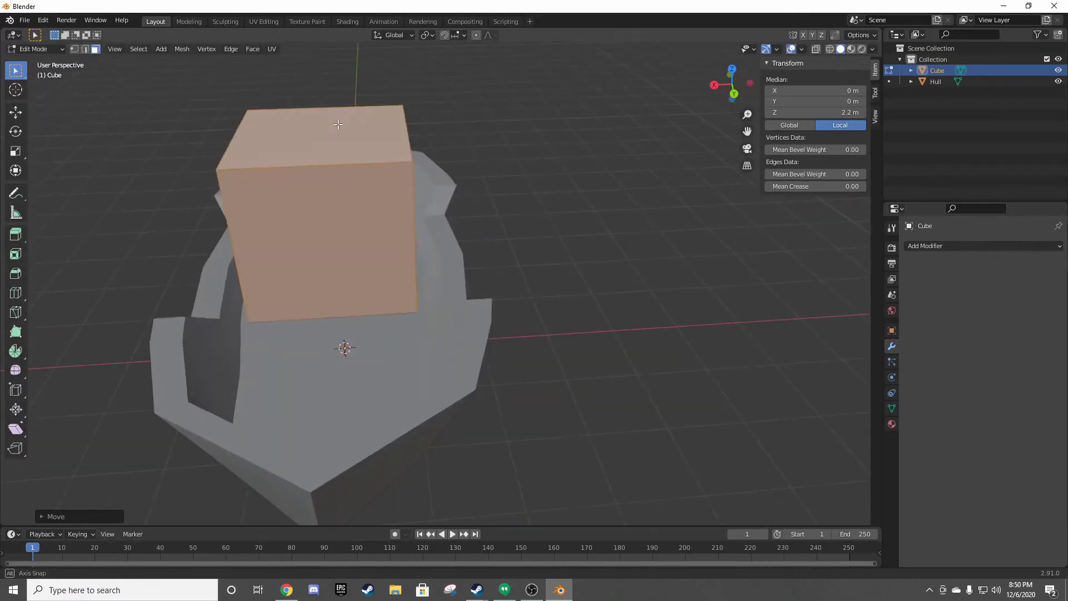
pyautogui.moveTo(399, 65); pyautogui.dragTo(516, 209, button='middle')
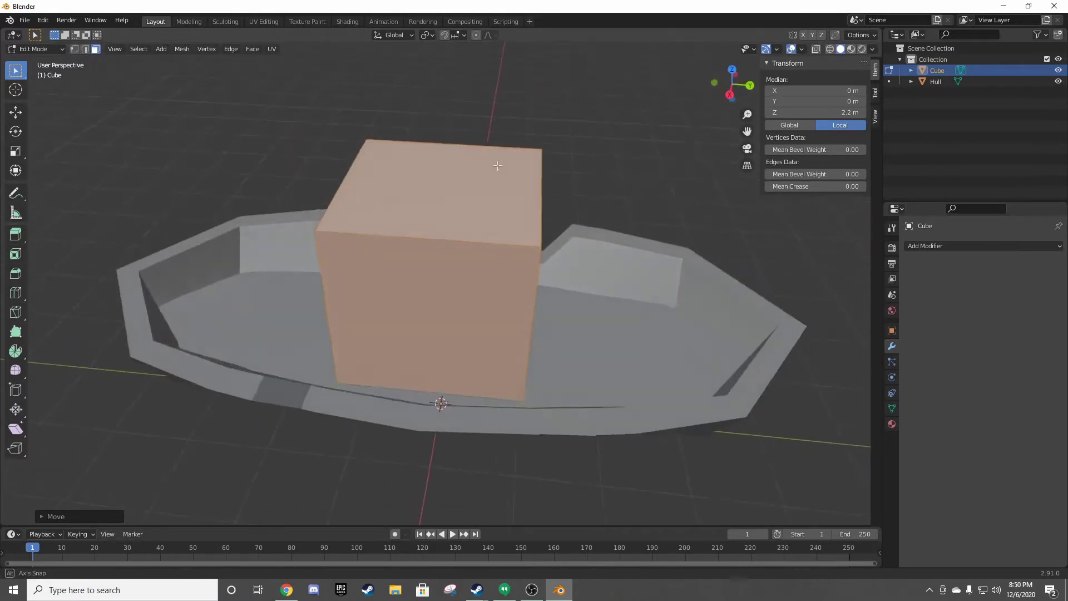
pyautogui.press('KP_3')
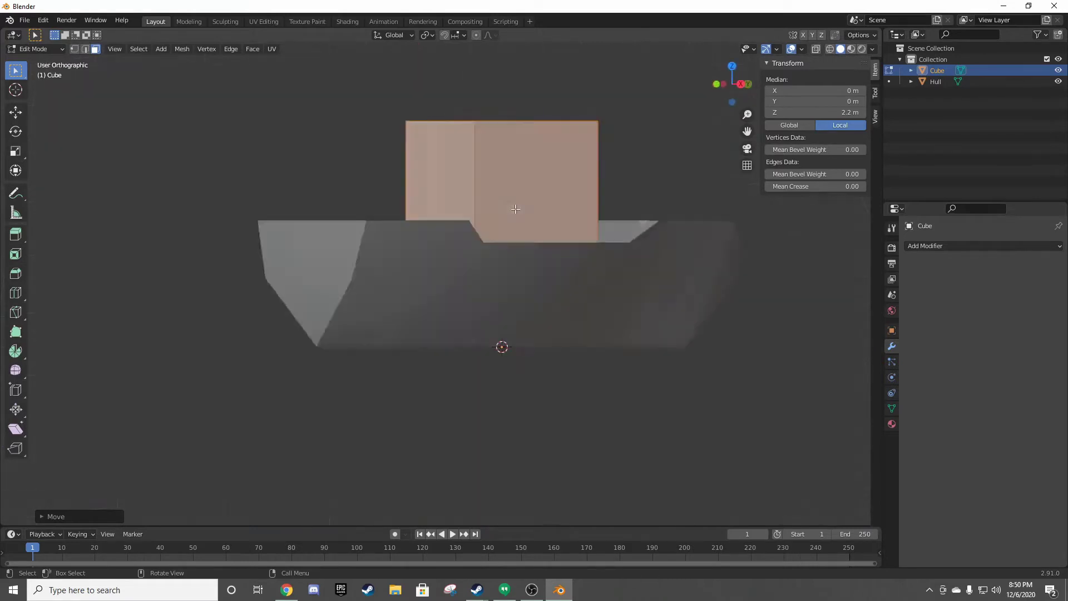
pyautogui.moveTo(501, 179); pyautogui.dragTo(504, 207, button='middle')
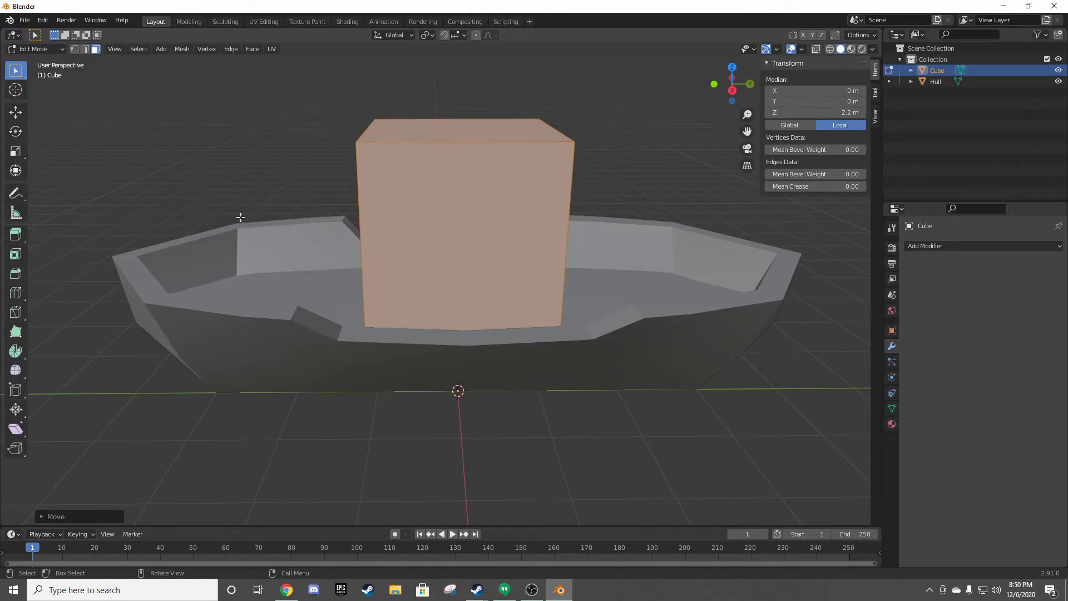
# - Slide the cube about 1.03 m along the deck's Y axis
pyautogui.press('g')
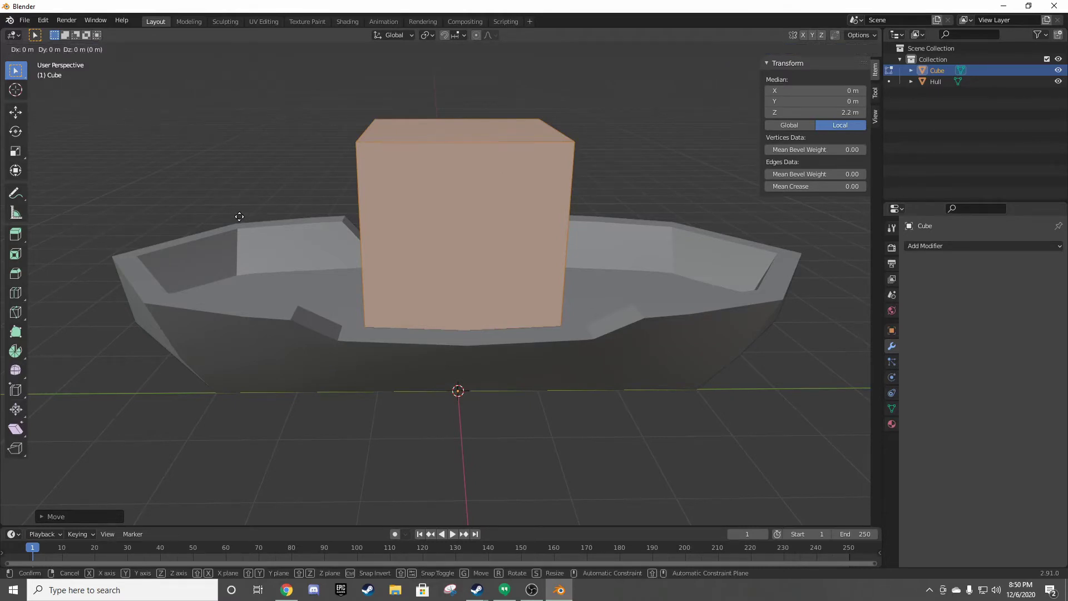
pyautogui.press('y')
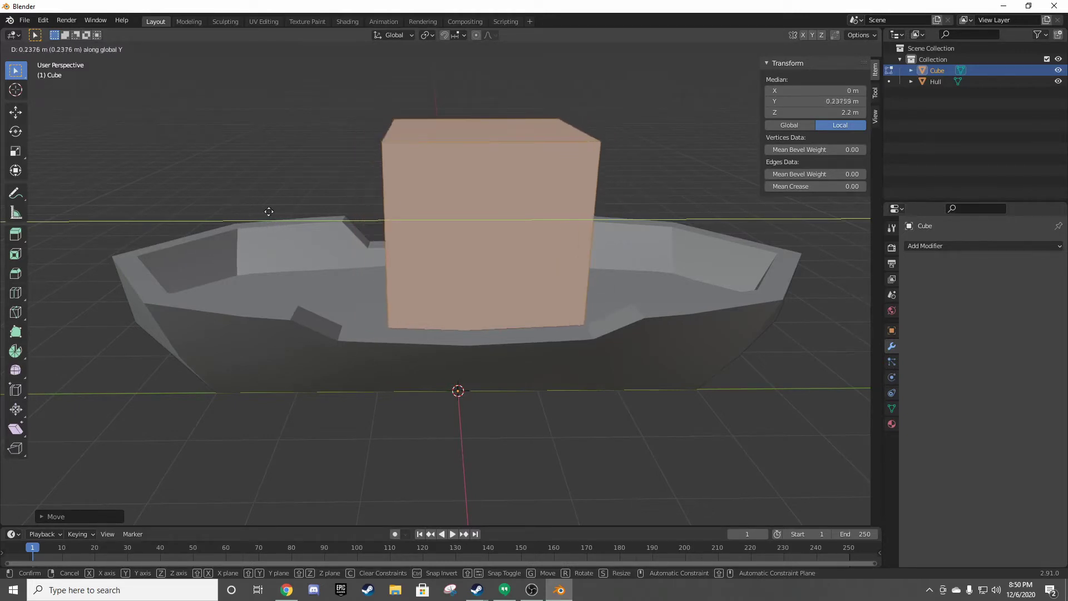
pyautogui.click(329, 213)
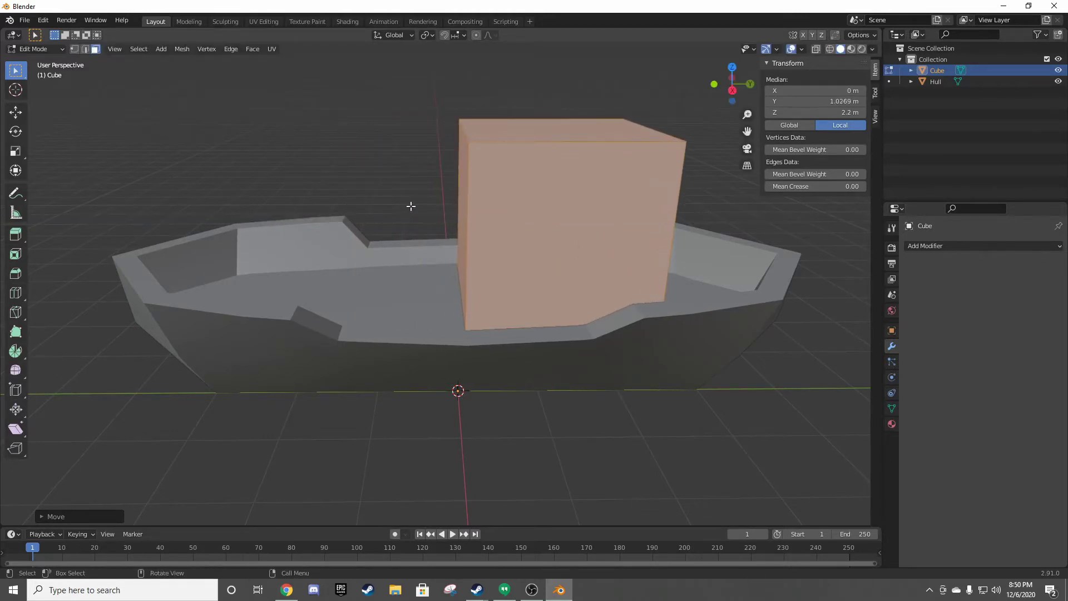
pyautogui.moveTo(410, 206); pyautogui.dragTo(551, 239, button='middle')
# - Scale the cube along X to narrow it across the boat
pyautogui.press('s')
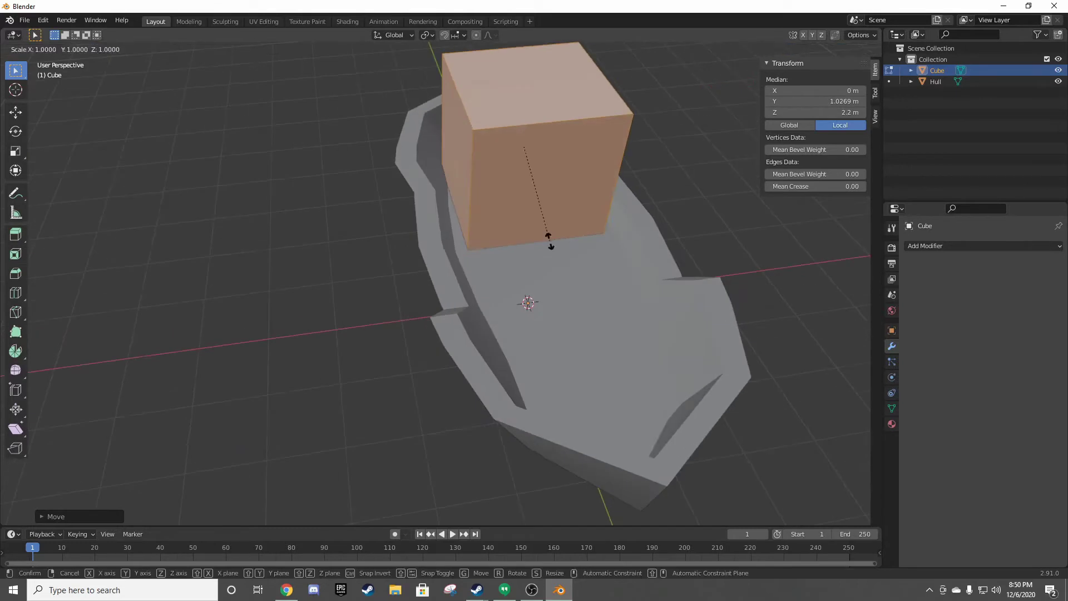
pyautogui.press('x')
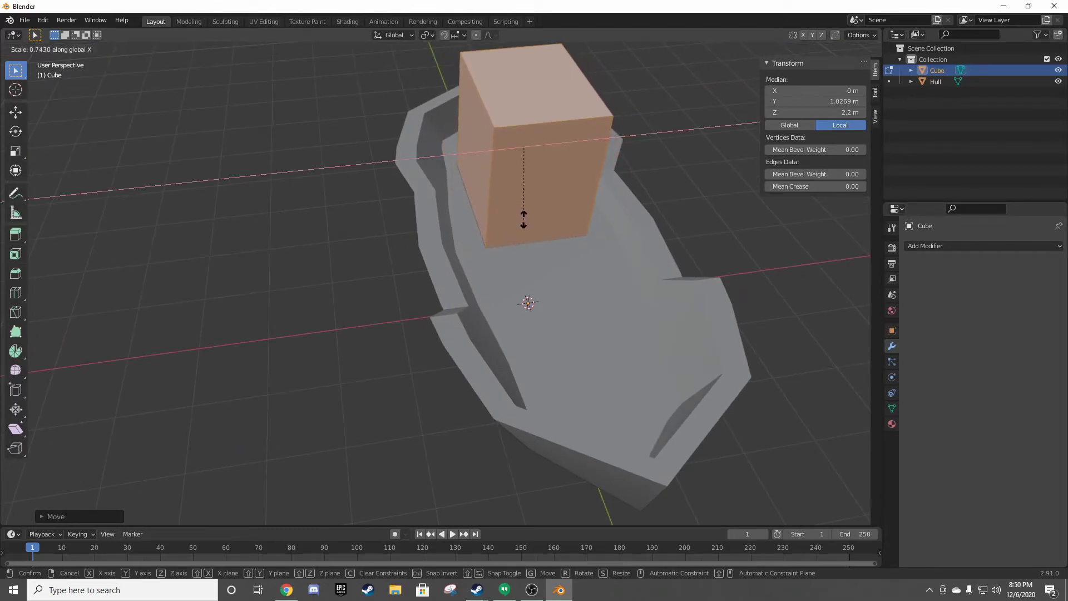
pyautogui.click(523, 220)
pyautogui.moveTo(523, 220)
pyautogui.mouseDown(button='middle')
pyautogui.moveTo(420, 191)
pyautogui.moveTo(459, 202)
pyautogui.moveTo(490, 267)
pyautogui.moveTo(516, 229)
pyautogui.mouseUp(button='middle')
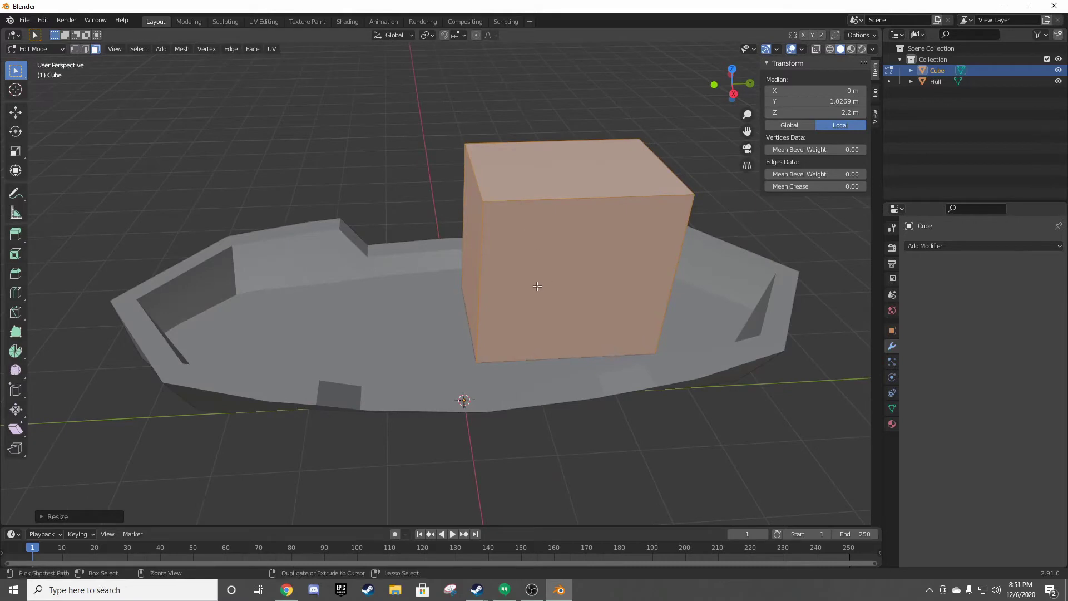
# - Loop-cut a thin roof band near the cube's top and select the lower wall faces
pyautogui.hotkey('ctrl', 'r')
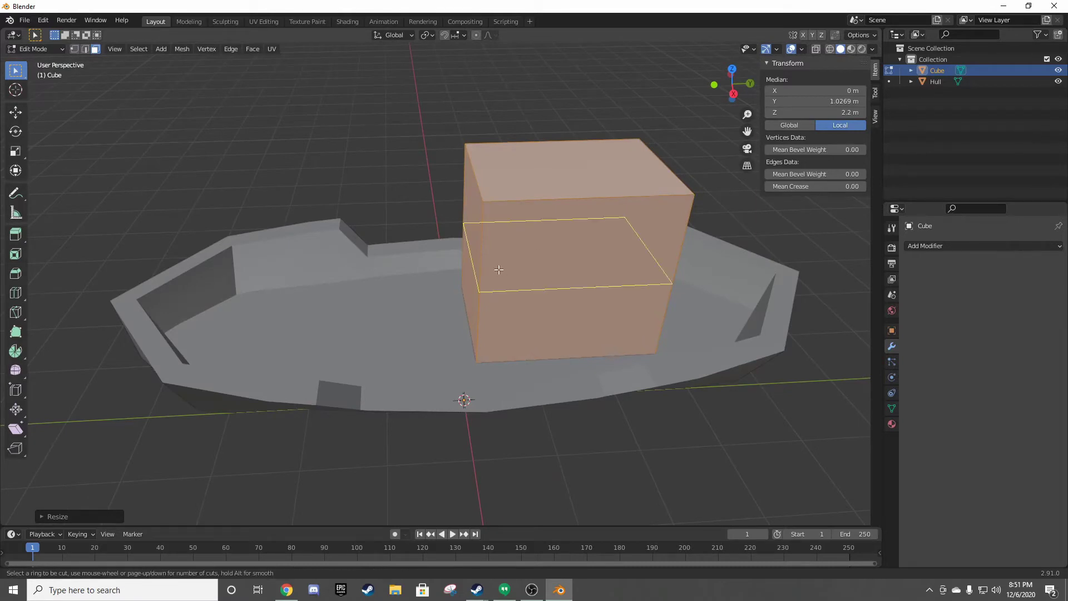
pyautogui.click(499, 269)
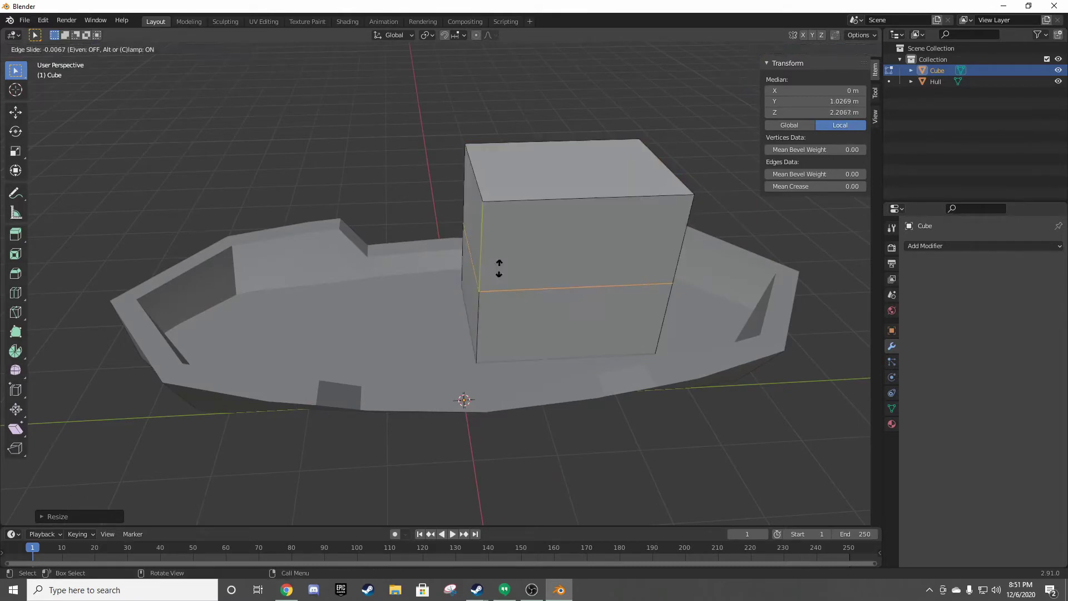
pyautogui.click(507, 216)
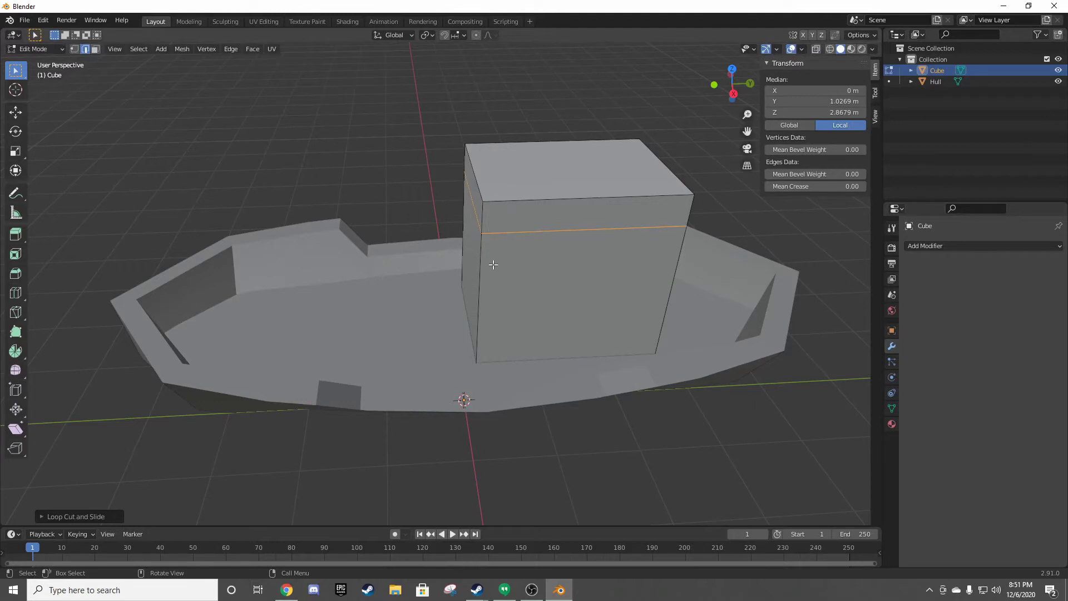
pyautogui.click(493, 265)
pyautogui.keyDown('shift'); pyautogui.click(491, 267); pyautogui.keyUp('shift')
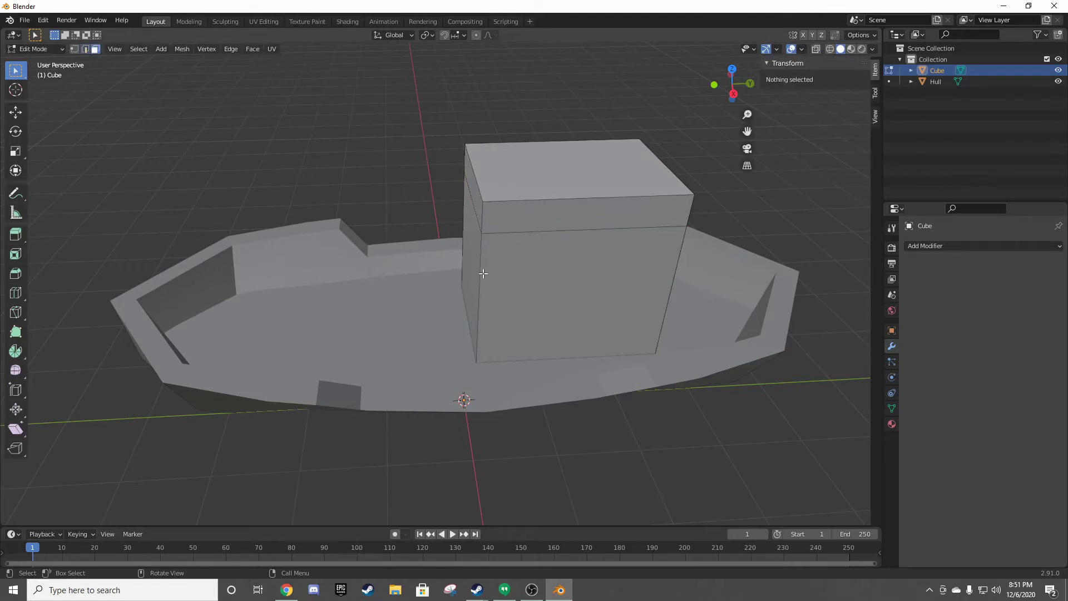
pyautogui.click(479, 273)
# - Extrude the lower walls in place and shrink them horizontally beneath an overhanging roof
pyautogui.moveTo(480, 274); pyautogui.dragTo(489, 220, button='middle')
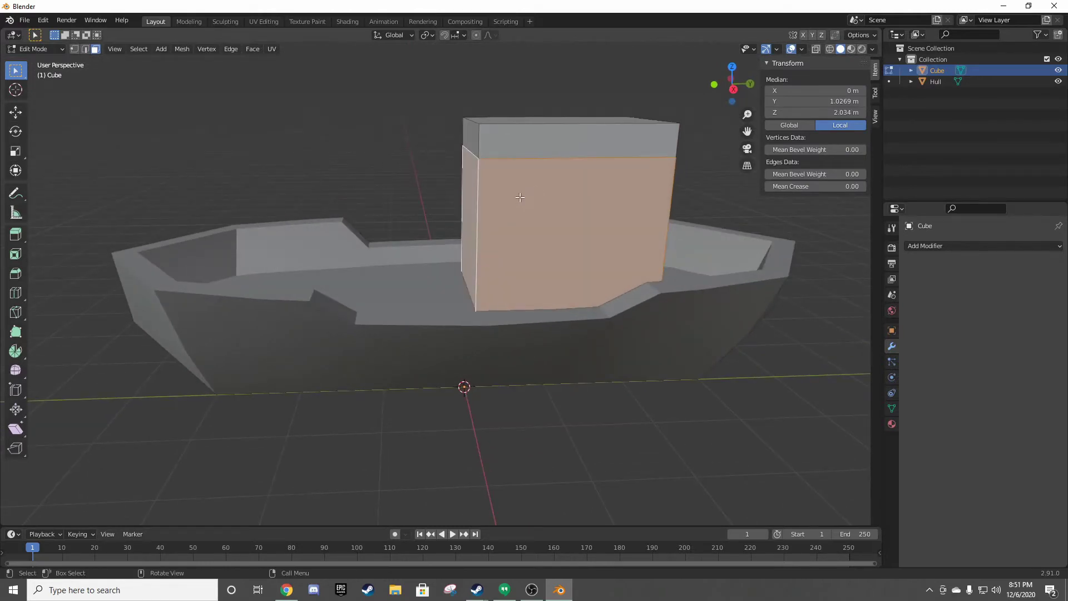
pyautogui.press('e')
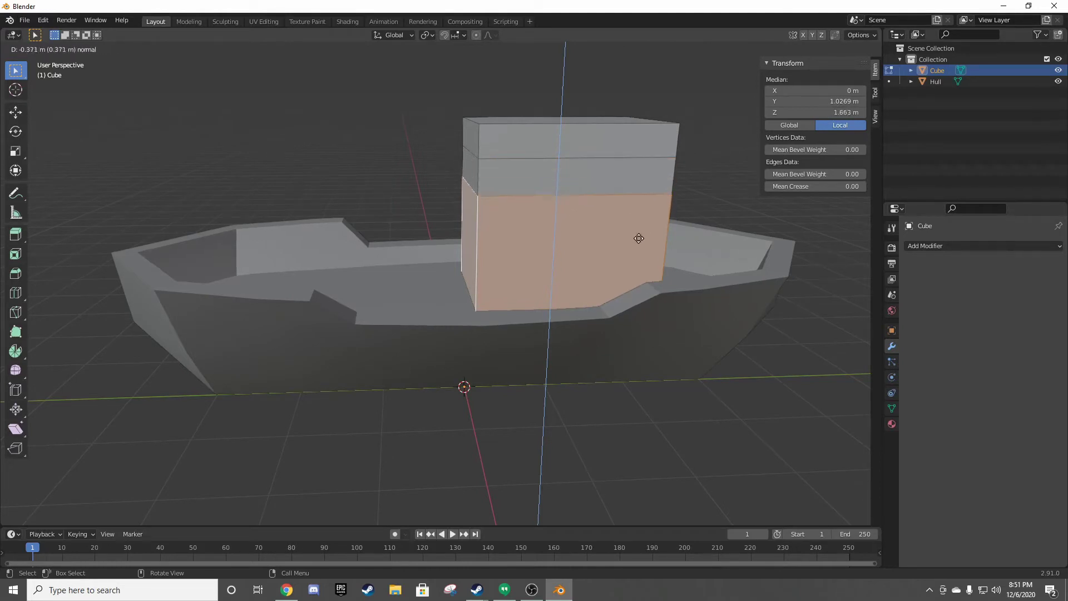
pyautogui.rightClick(603, 220)
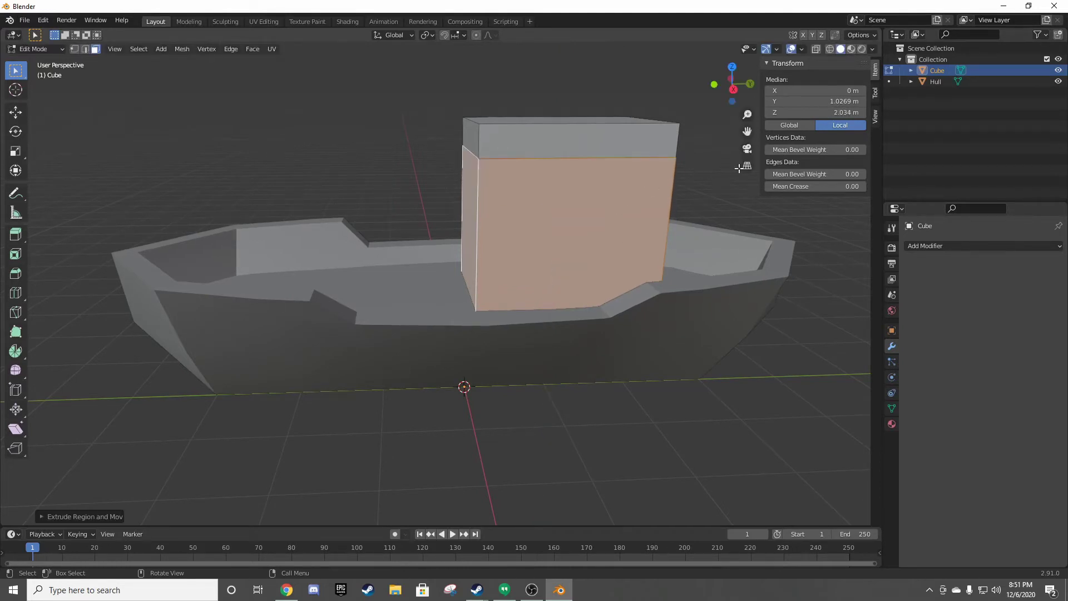
pyautogui.press('s')
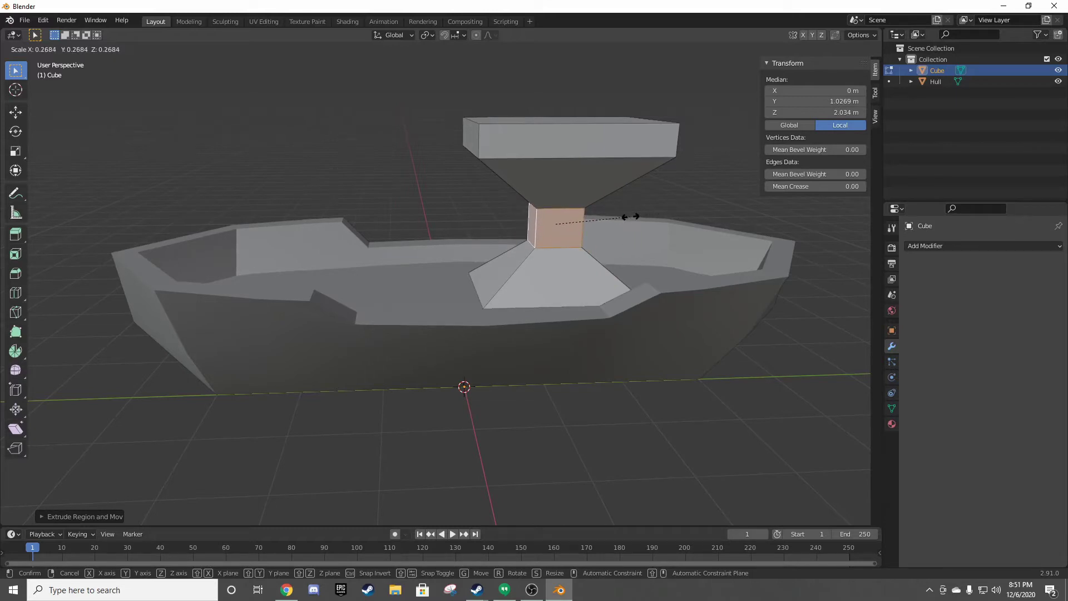
pyautogui.hotkey('shift', 'z')
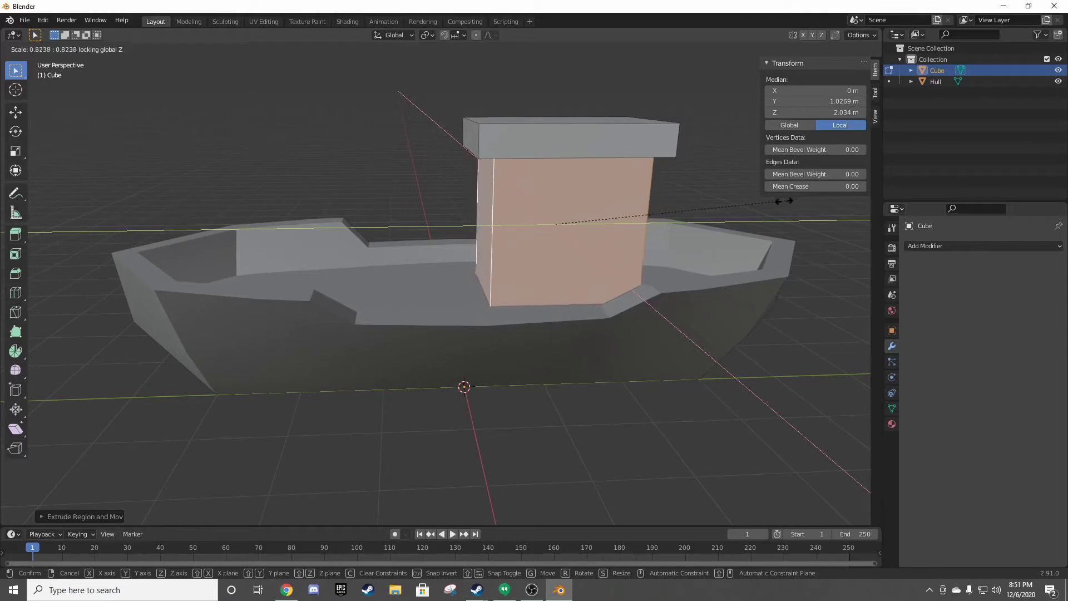
pyautogui.click(748, 202)
pyautogui.moveTo(748, 202)
pyautogui.mouseDown(button='middle')
pyautogui.moveTo(603, 218)
pyautogui.moveTo(555, 171)
pyautogui.mouseUp(button='middle')
# - Inset the cabin roof's top face to leave a rim around it
pyautogui.click(555, 170)
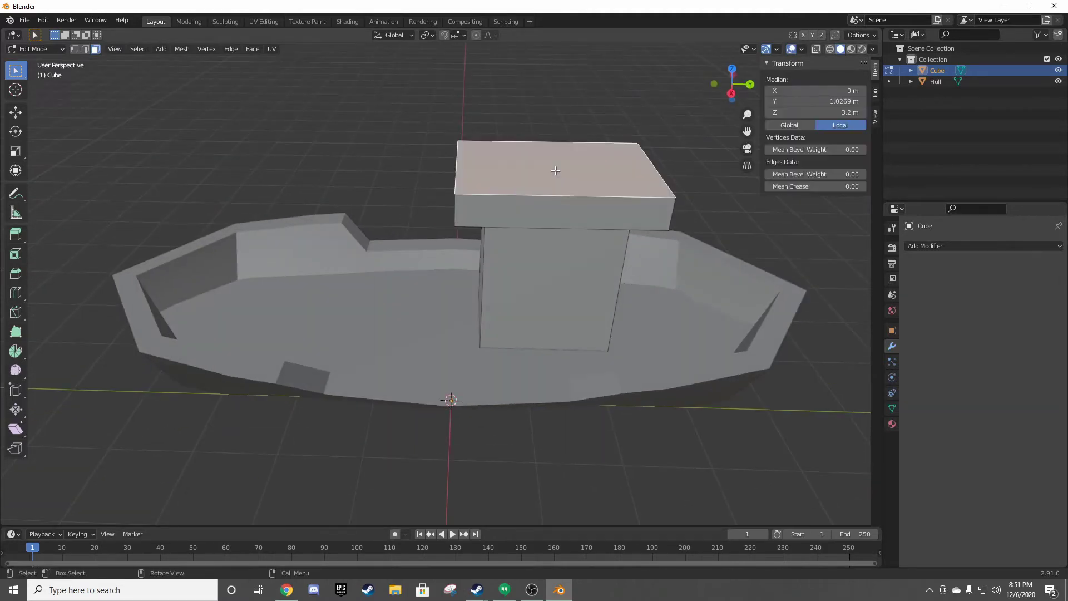
pyautogui.press('i')
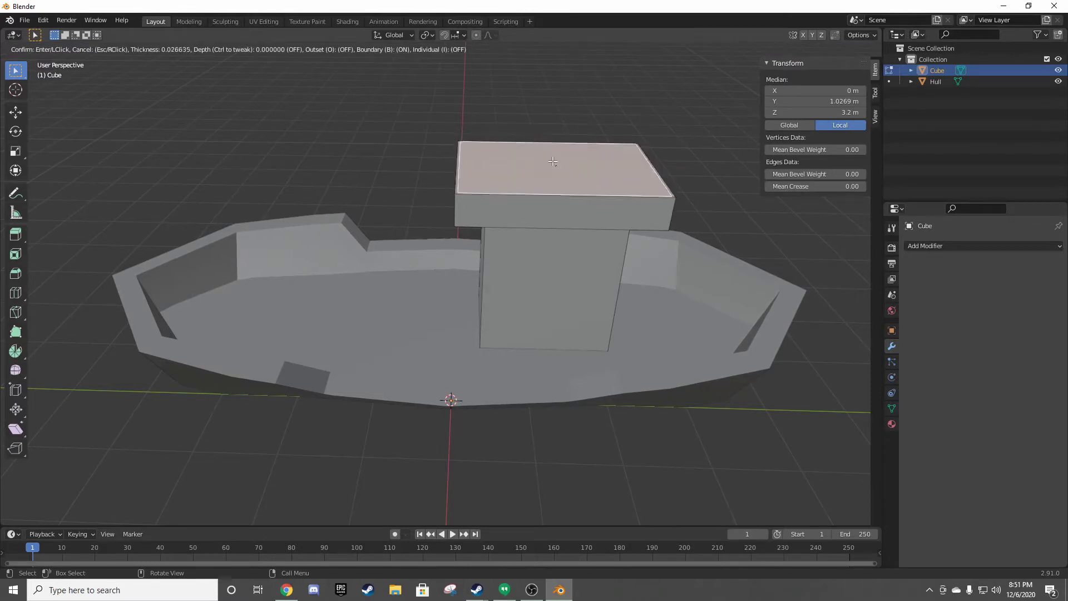
pyautogui.click(556, 166)
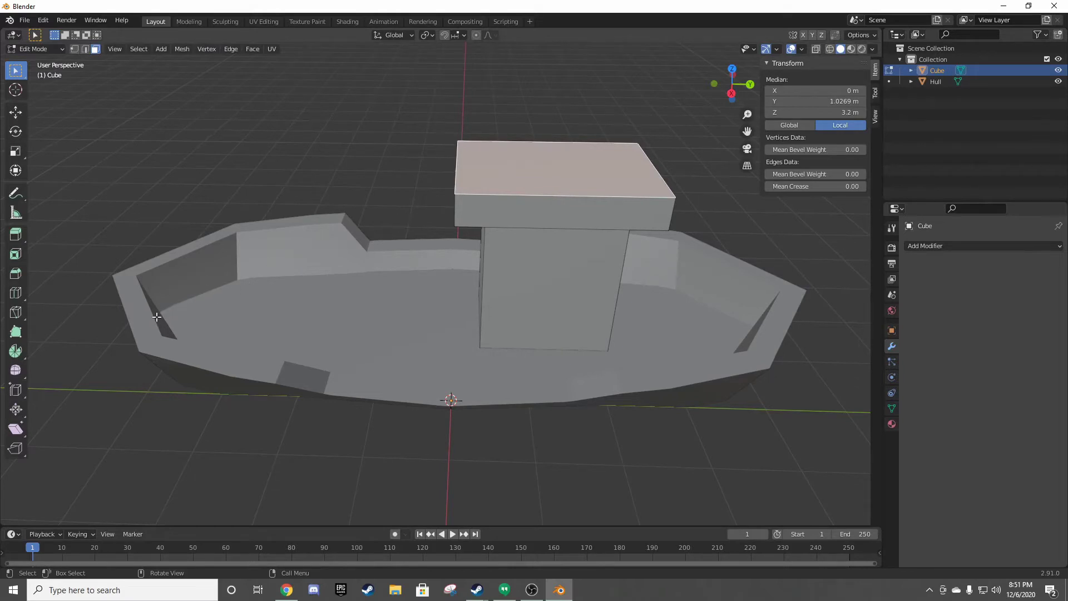
pyautogui.press('i')
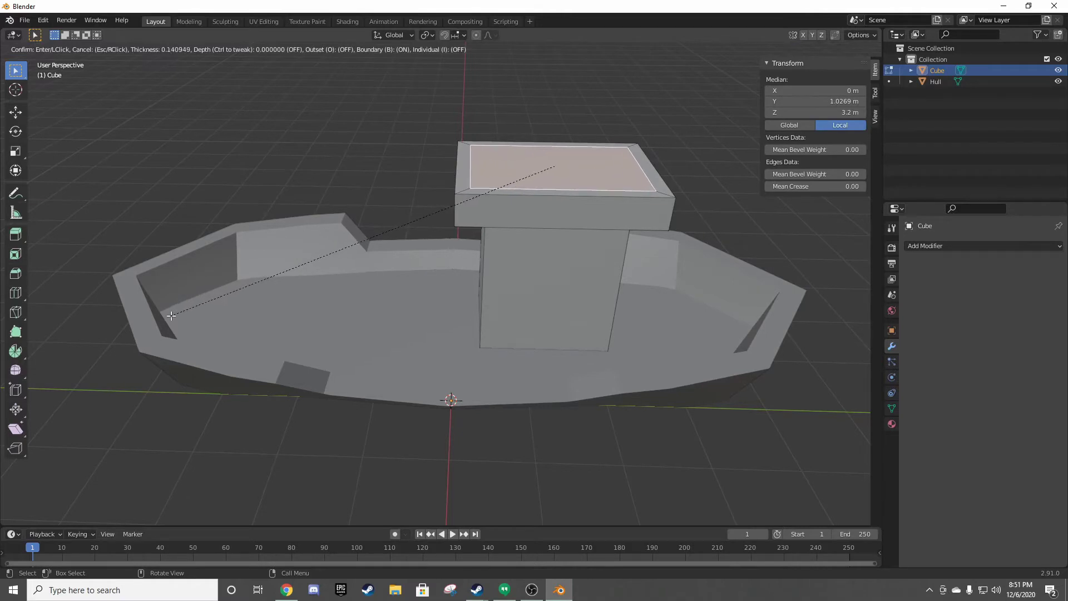
pyautogui.click(173, 314)
# - Extrude the inset roof face downward into a recess
pyautogui.press('e')
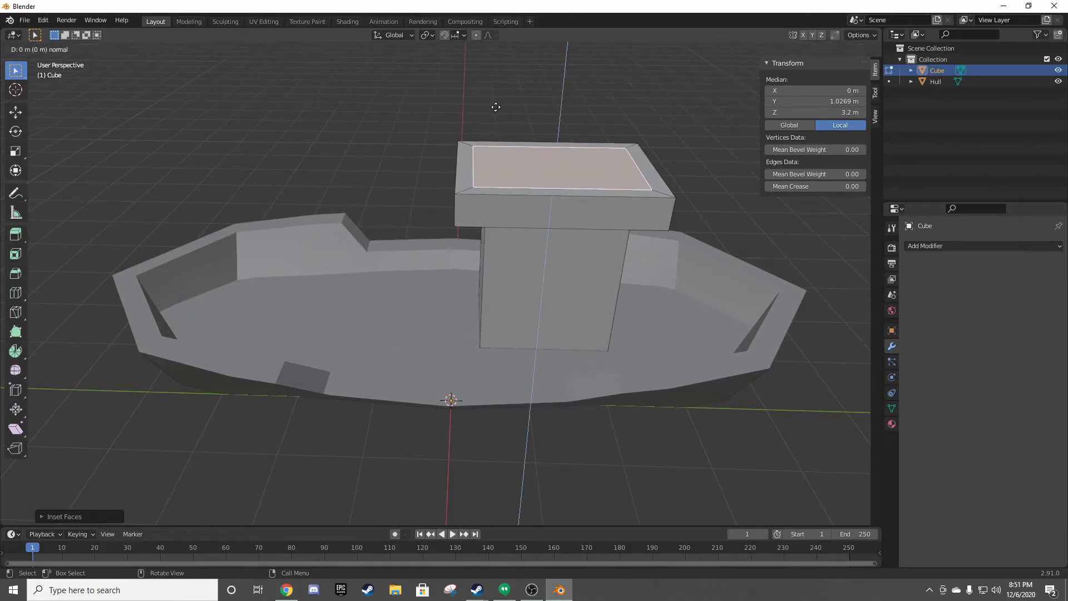
pyautogui.click(498, 116)
pyautogui.moveTo(497, 115); pyautogui.dragTo(567, 170, button='middle')
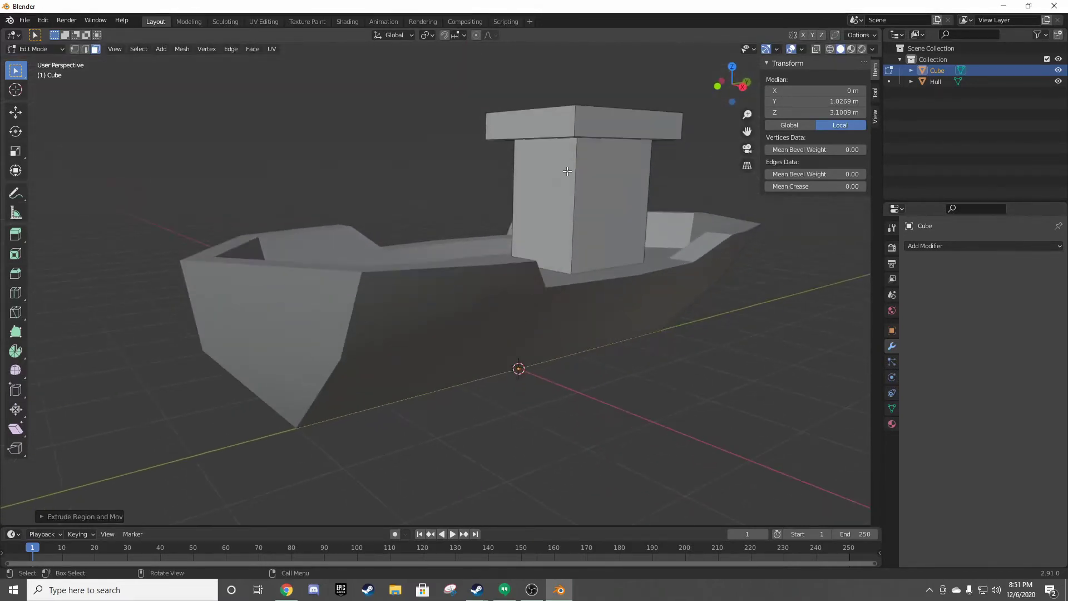
pyautogui.click(666, 323)
pyautogui.moveTo(666, 324); pyautogui.dragTo(542, 218, button='middle')
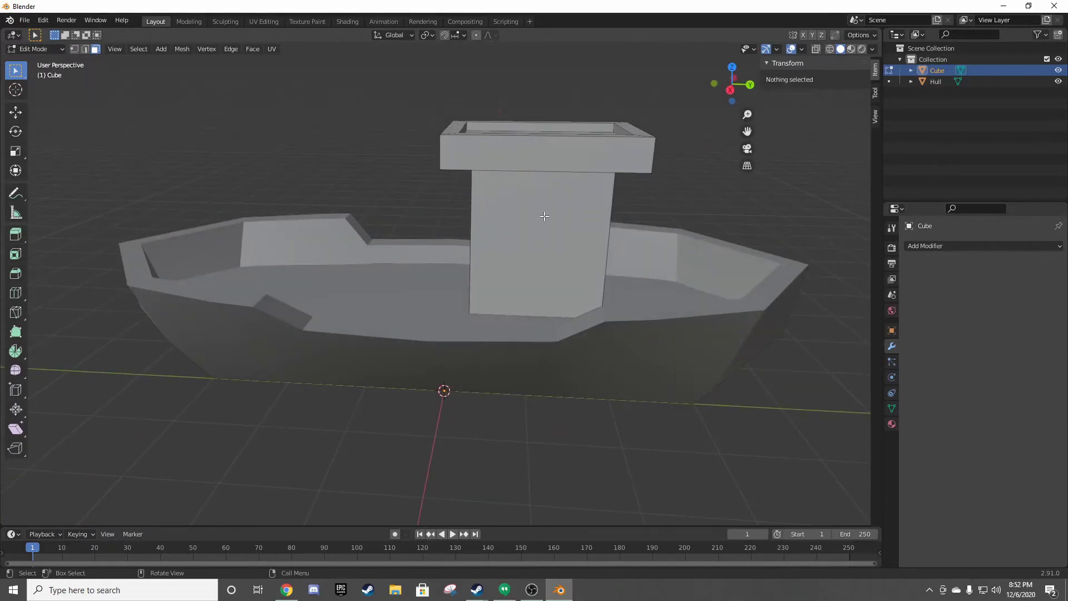
pyautogui.hotkey('ctrl', 'r')
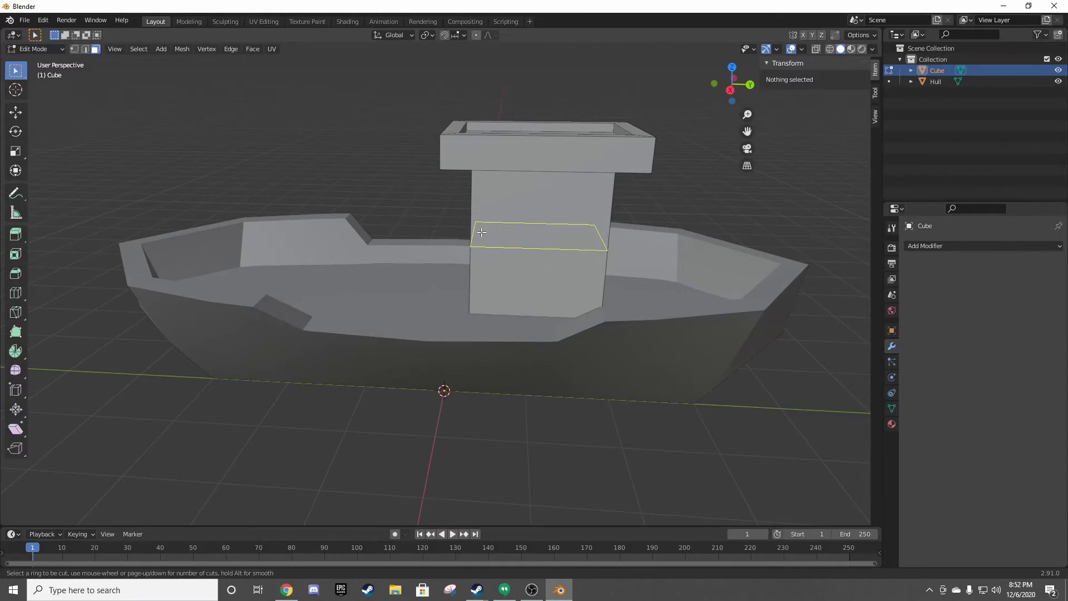
# - Add a loop cut across the cabin walls, then two vertical loop cuts
pyautogui.click(482, 232)
pyautogui.click(513, 229)
pyautogui.hotkey('ctrl', 'r')
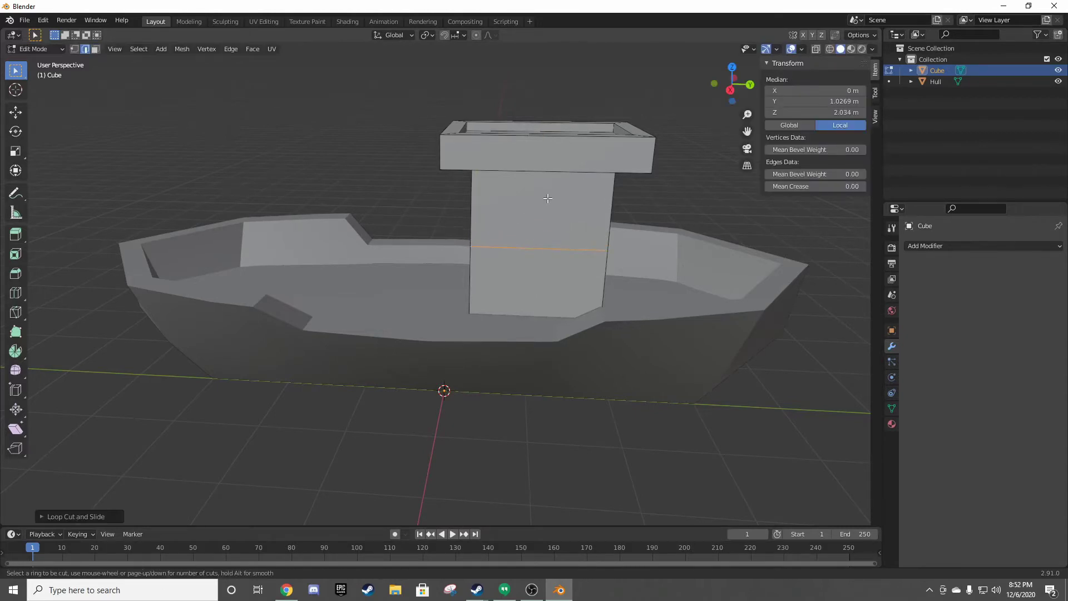
pyautogui.scroll(1, 576, 188)
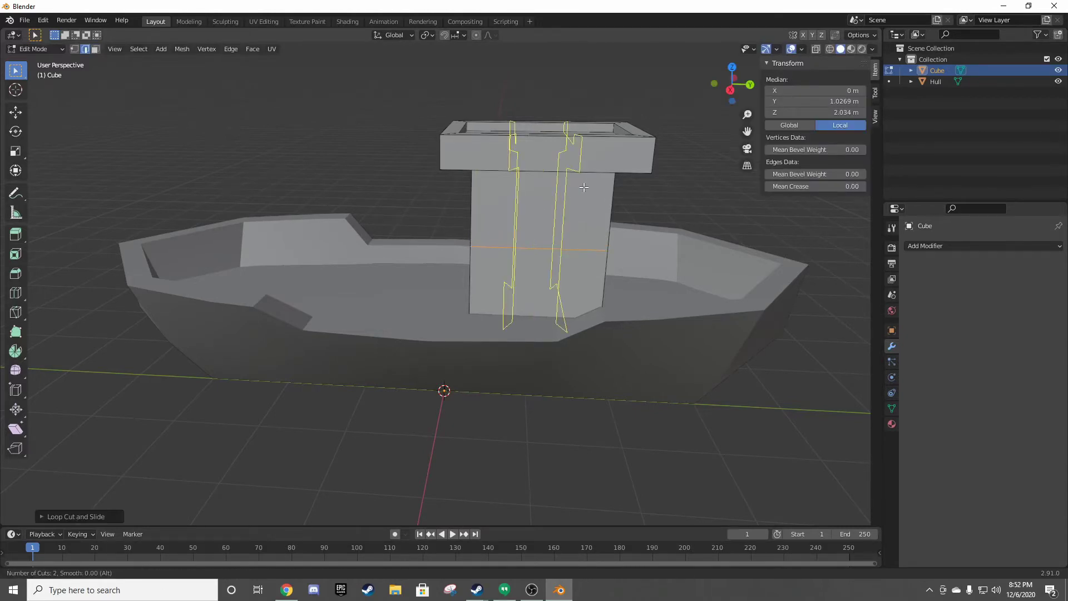
pyautogui.click(584, 188)
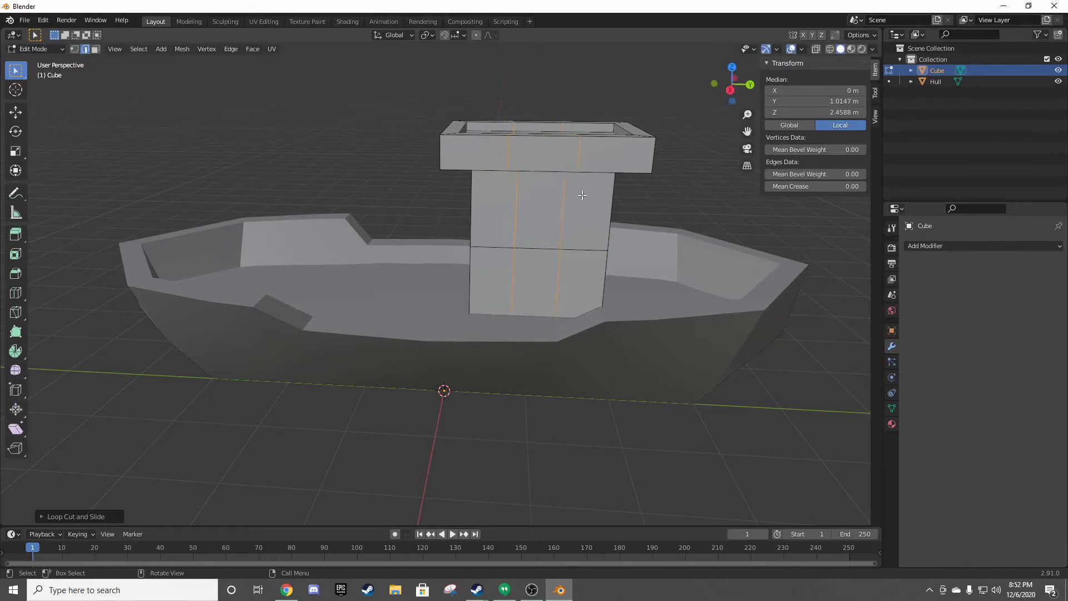
pyautogui.click(581, 195)
# - Add a horizontal loop cut around the cabin walls and inspect the front
pyautogui.hotkey('ctrl', 'r')
pyautogui.click(578, 202)
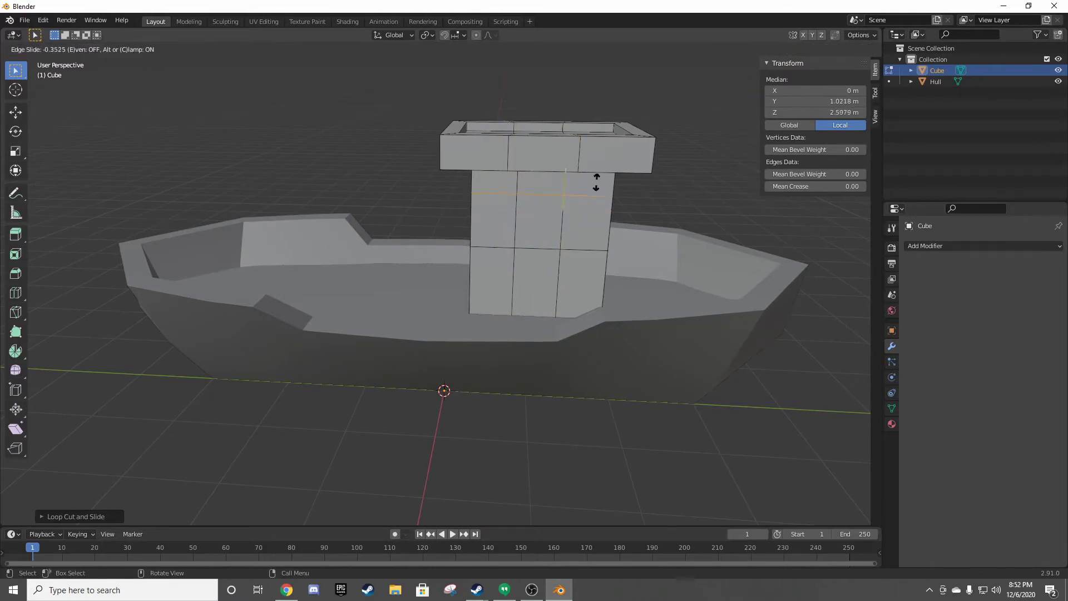
pyautogui.click(594, 184)
pyautogui.scroll(4, 608, 185)
pyautogui.scroll(-5, 609, 184)
pyautogui.moveTo(608, 185); pyautogui.dragTo(477, 267, button='middle')
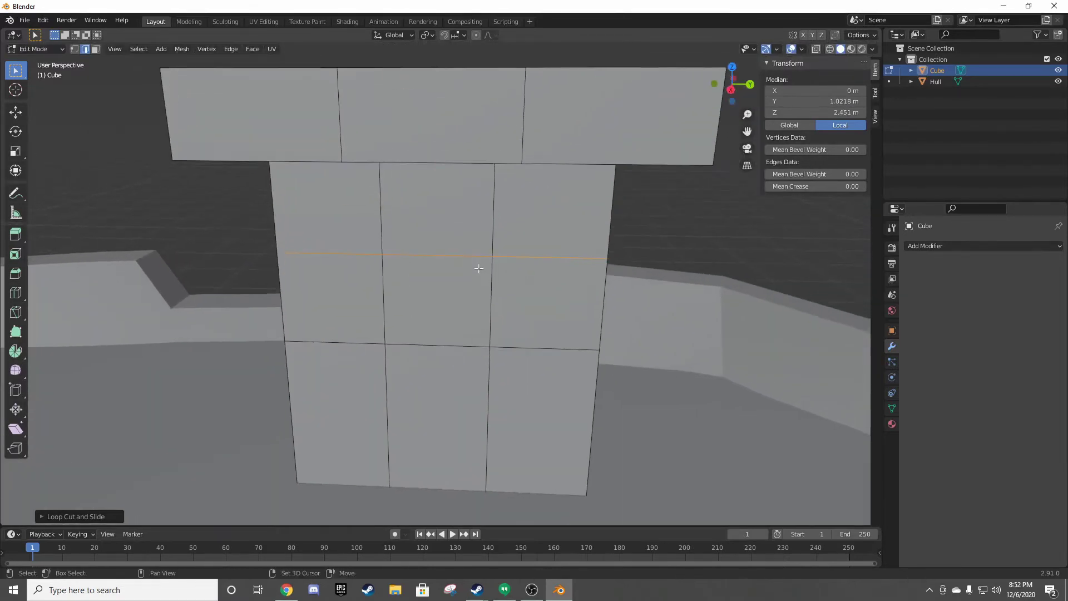
pyautogui.scroll(3, 499, 262)
pyautogui.click(518, 234)
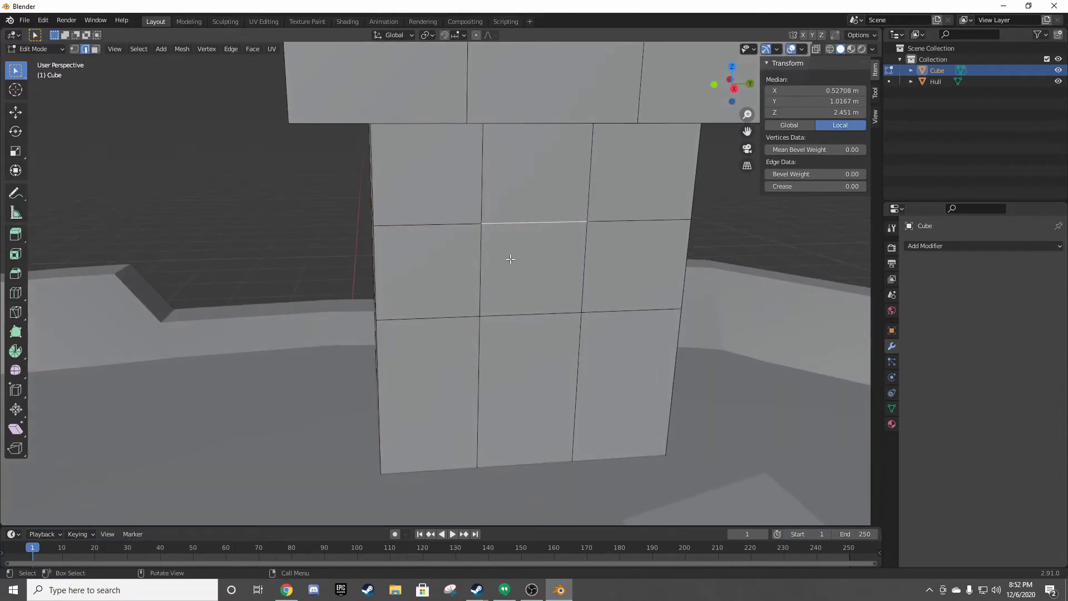
pyautogui.scroll(-4, 510, 258)
pyautogui.moveTo(511, 257); pyautogui.dragTo(617, 257, button='middle')
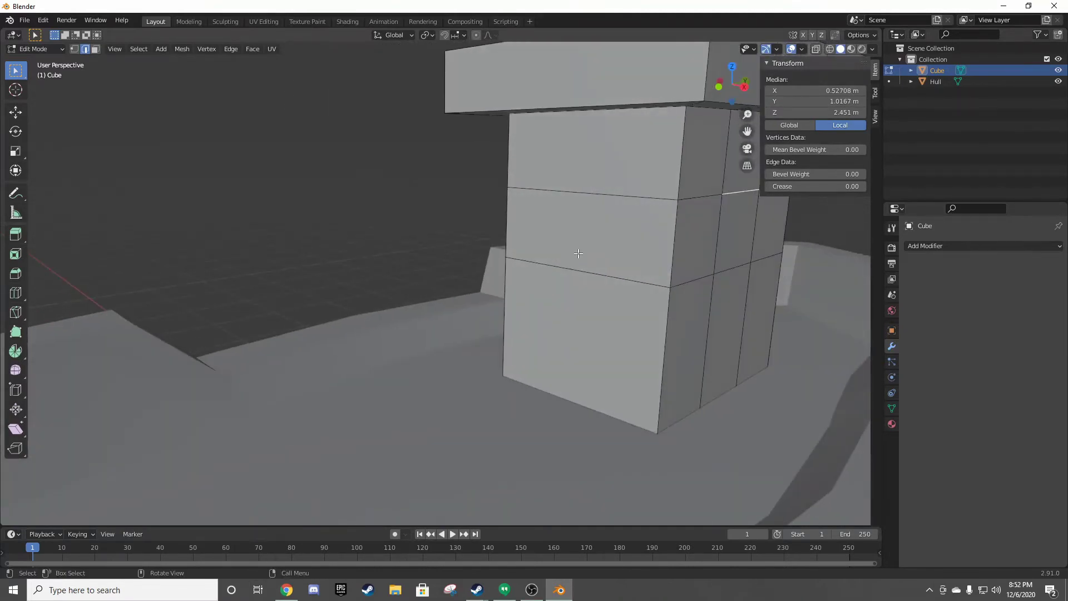
pyautogui.scroll(3, 617, 256)
# - Add another vertical loop around the cabin sides, then select the front's middle face
pyautogui.hotkey('ctrl', 'r')
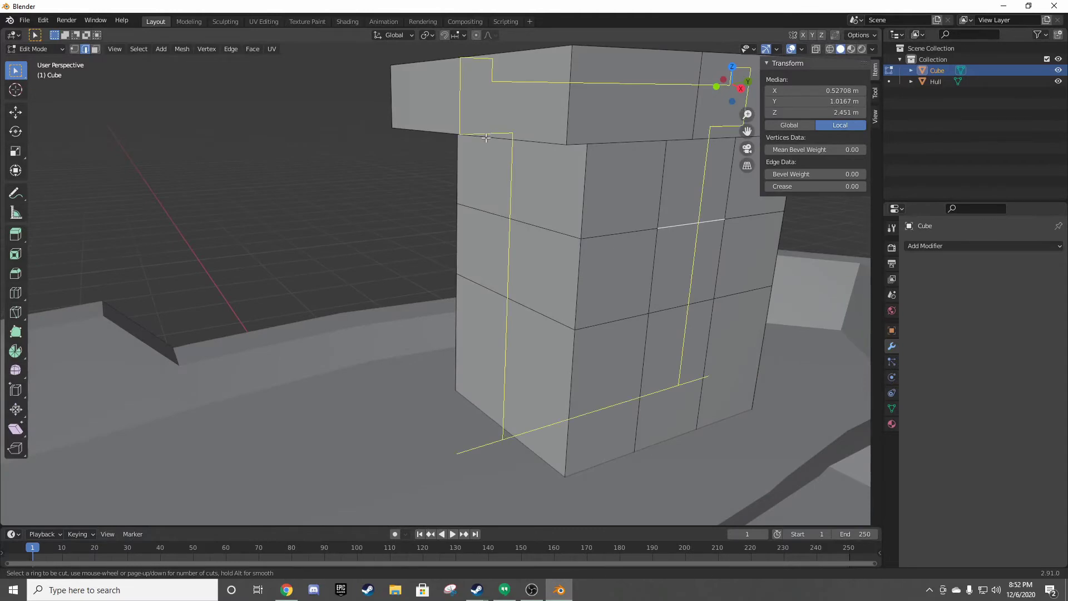
pyautogui.click(486, 139)
pyautogui.click(543, 181)
pyautogui.moveTo(543, 181); pyautogui.dragTo(555, 186, button='middle')
pyautogui.scroll(-3, 555, 185)
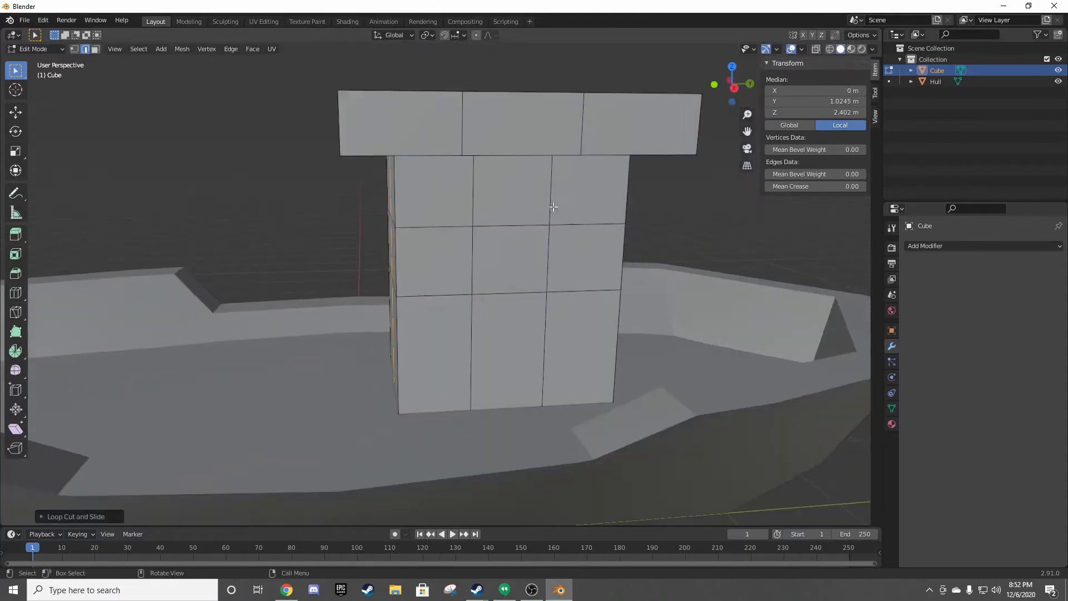
pyautogui.press('3')
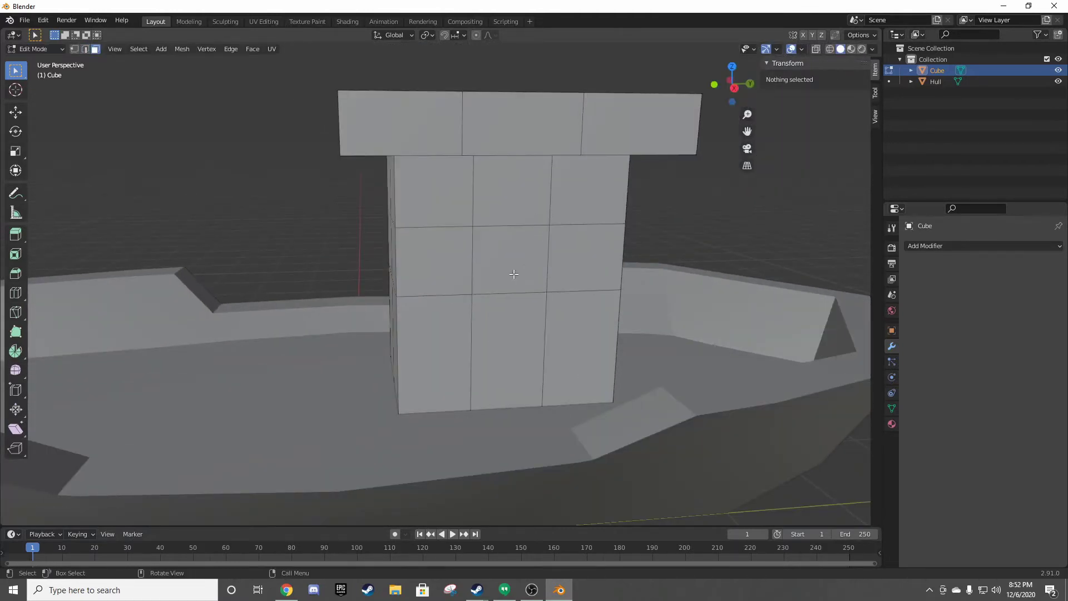
pyautogui.click(506, 251)
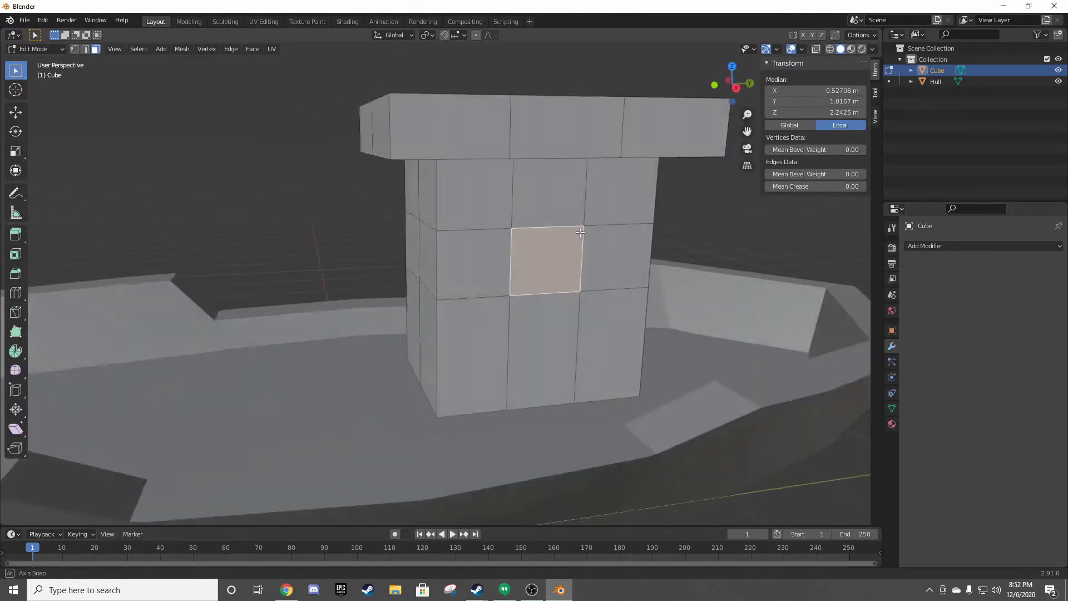
# - Switch to wireframe shading, vertex select mode and the front view
pyautogui.moveTo(527, 232); pyautogui.dragTo(633, 246, button='middle')
pyautogui.press('z')
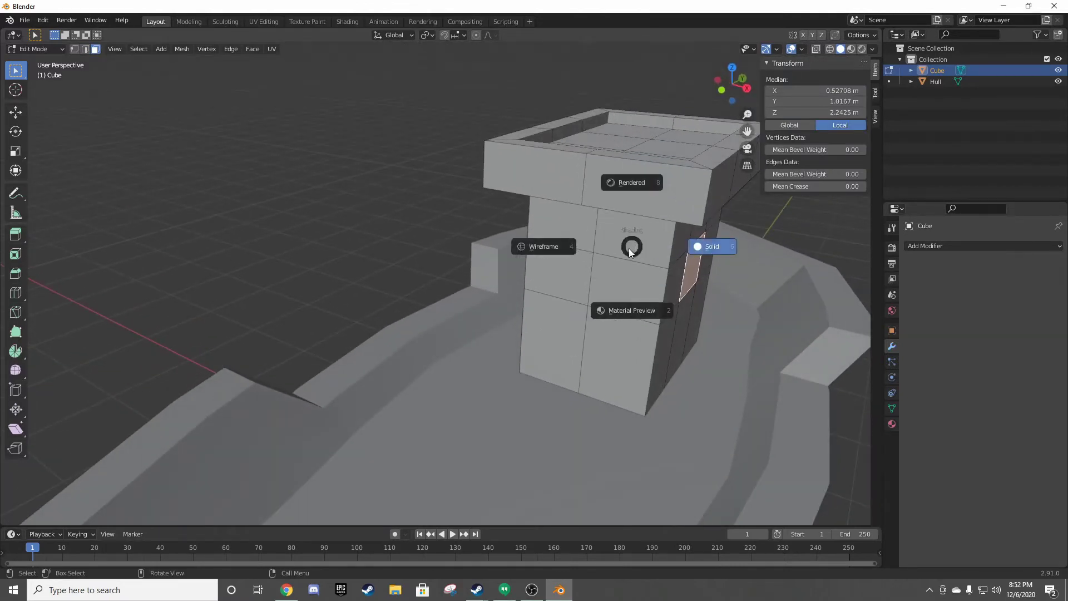
pyautogui.click(538, 251)
pyautogui.moveTo(537, 250); pyautogui.dragTo(591, 255, button='middle')
pyautogui.press('z')
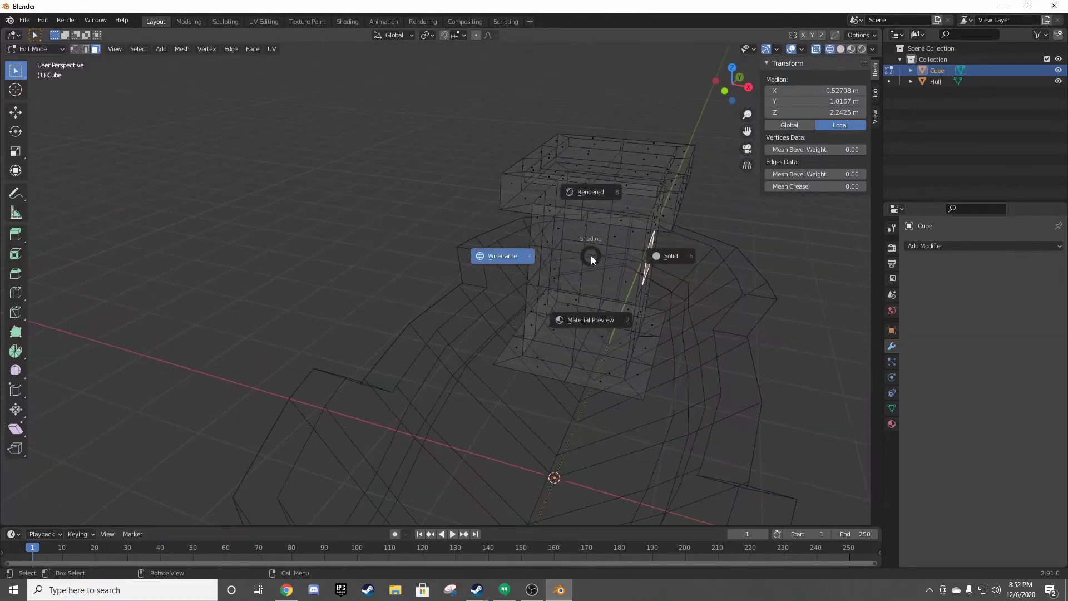
pyautogui.click(520, 257)
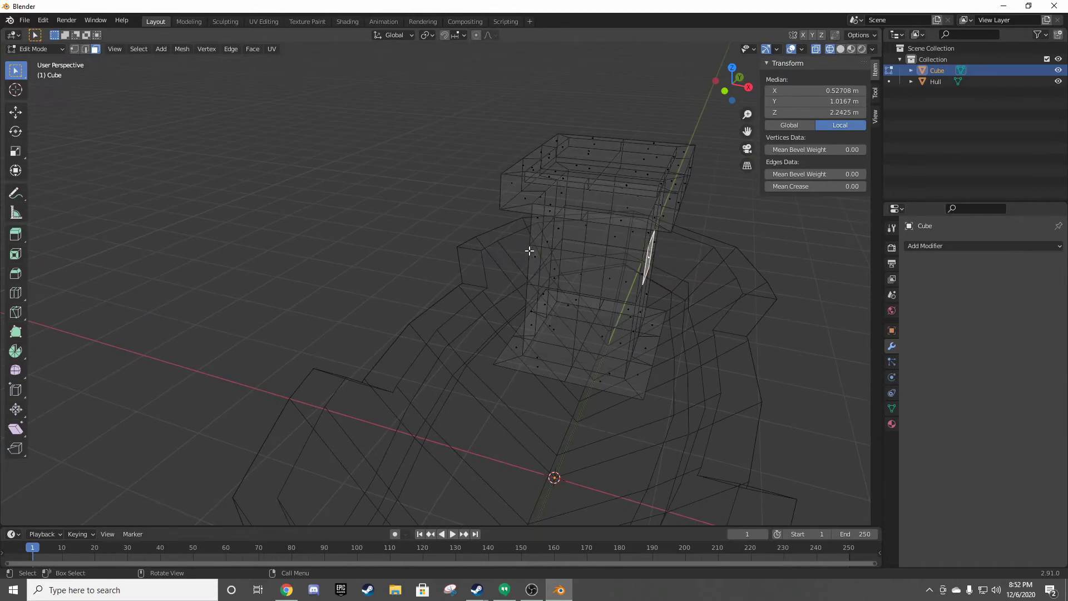
pyautogui.press('1')
pyautogui.press('KP_1')
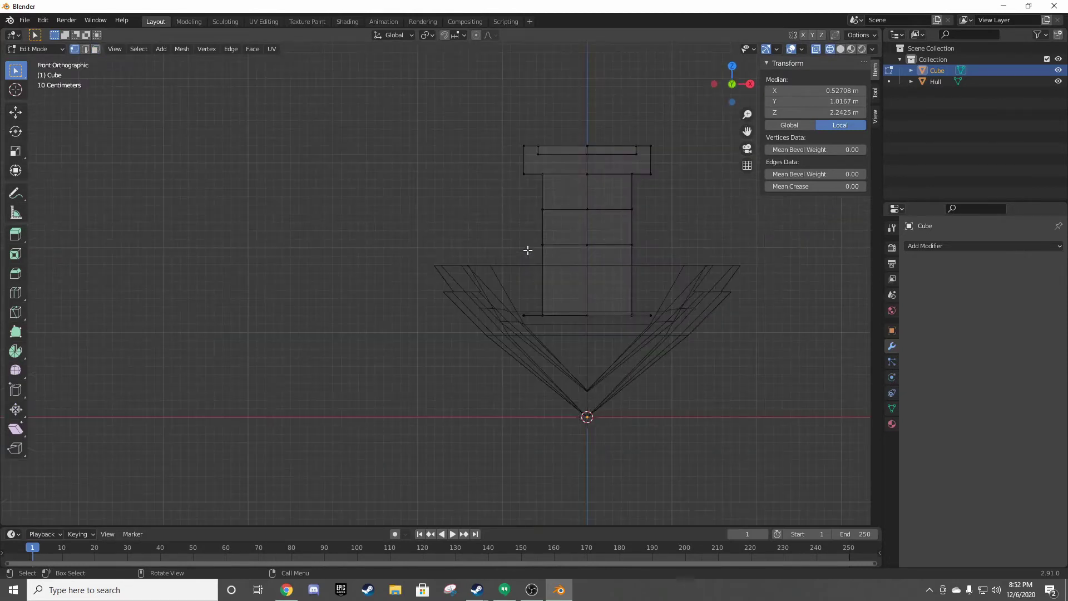
# - Box-select and delete the cabin's left column of faces, then return to solid shading
pyautogui.moveTo(577, 104); pyautogui.dragTo(459, 360)
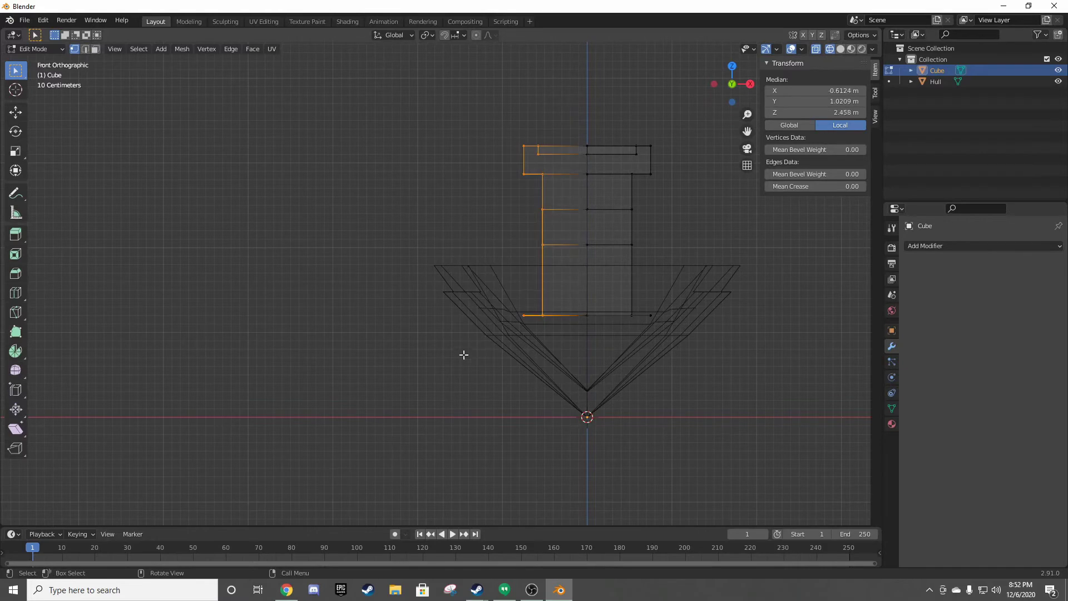
pyautogui.press('x')
pyautogui.click(465, 347)
pyautogui.moveTo(639, 295)
pyautogui.mouseDown(button='middle')
pyautogui.moveTo(625, 362)
pyautogui.moveTo(582, 334)
pyautogui.moveTo(624, 348)
pyautogui.moveTo(637, 313)
pyautogui.mouseUp(button='middle')
pyautogui.scroll(5, 639, 352)
pyautogui.scroll(-5, 581, 360)
pyautogui.press('z')
pyautogui.click(648, 362)
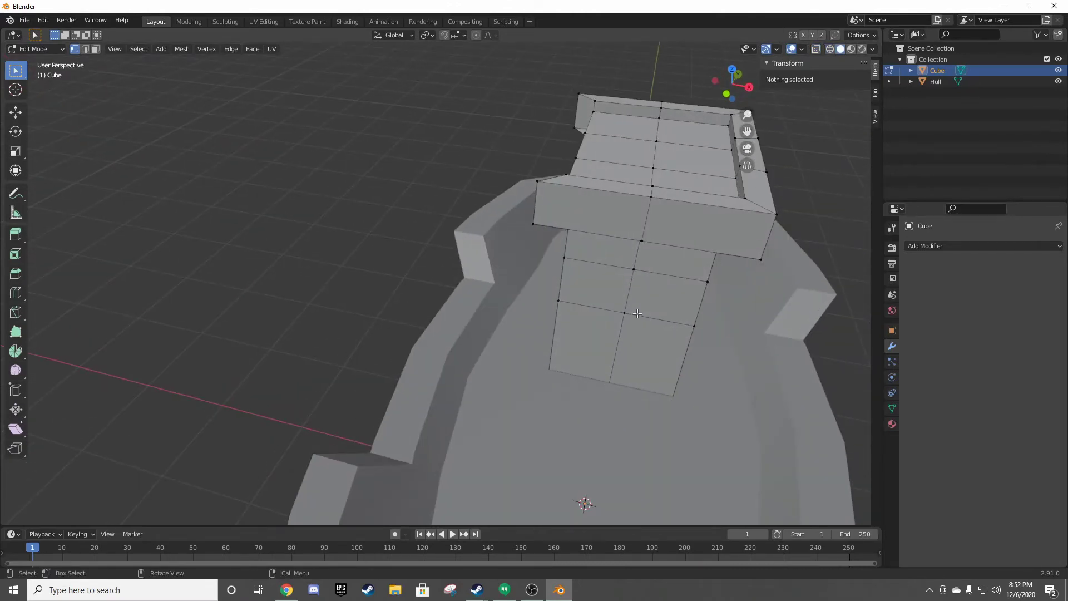
# - In wireframe front view, delete the rest of the left half's faces
pyautogui.press('z')
pyautogui.click(564, 315)
pyautogui.press('KP_1')
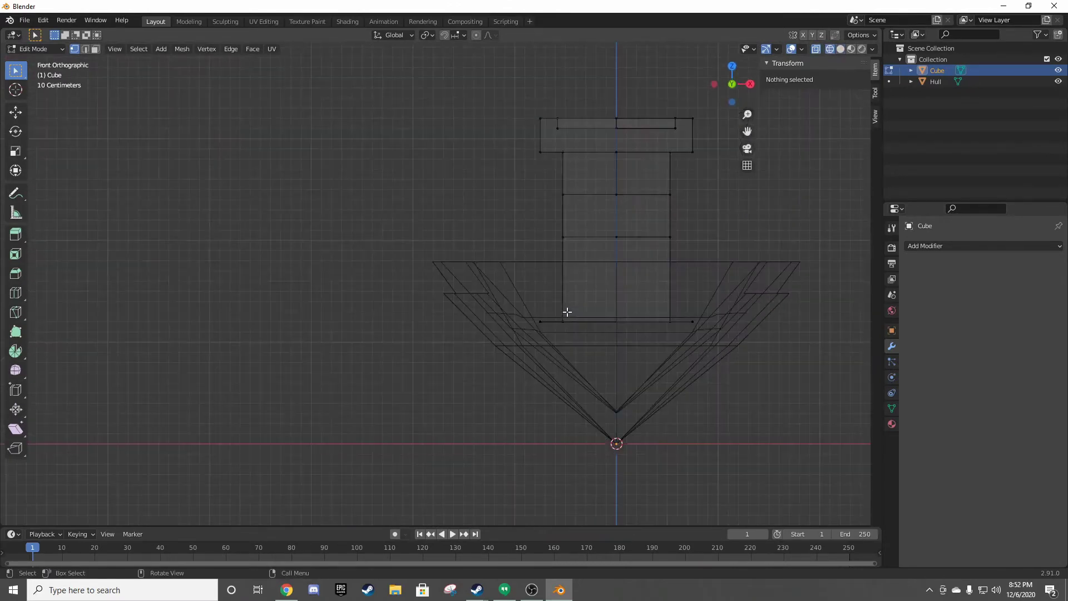
pyautogui.moveTo(596, 90); pyautogui.dragTo(464, 352)
pyautogui.press('x')
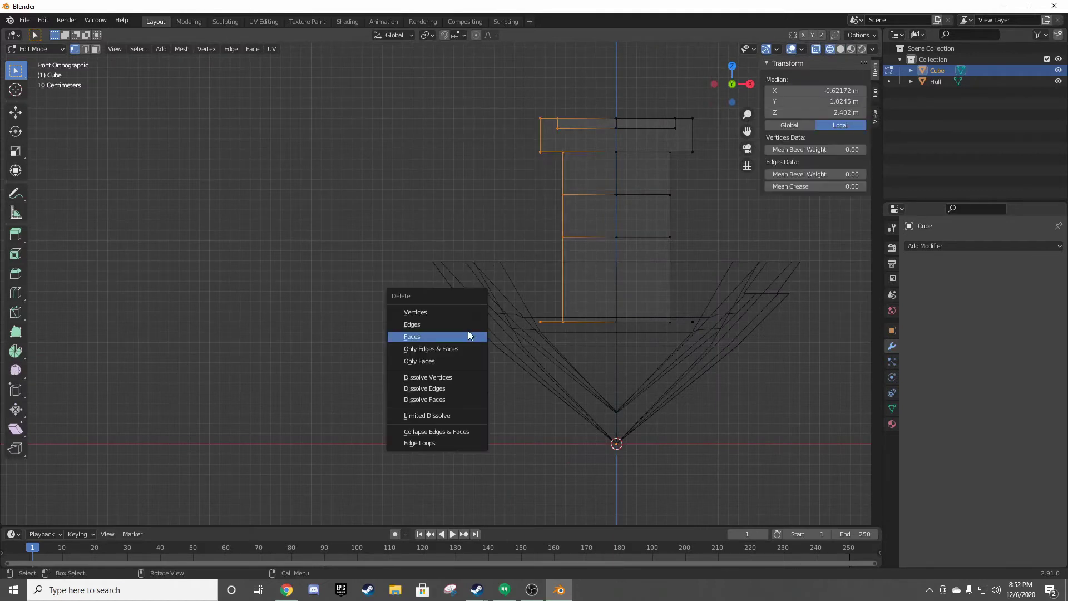
pyautogui.click(468, 334)
pyautogui.moveTo(596, 267); pyautogui.dragTo(591, 262, button='middle')
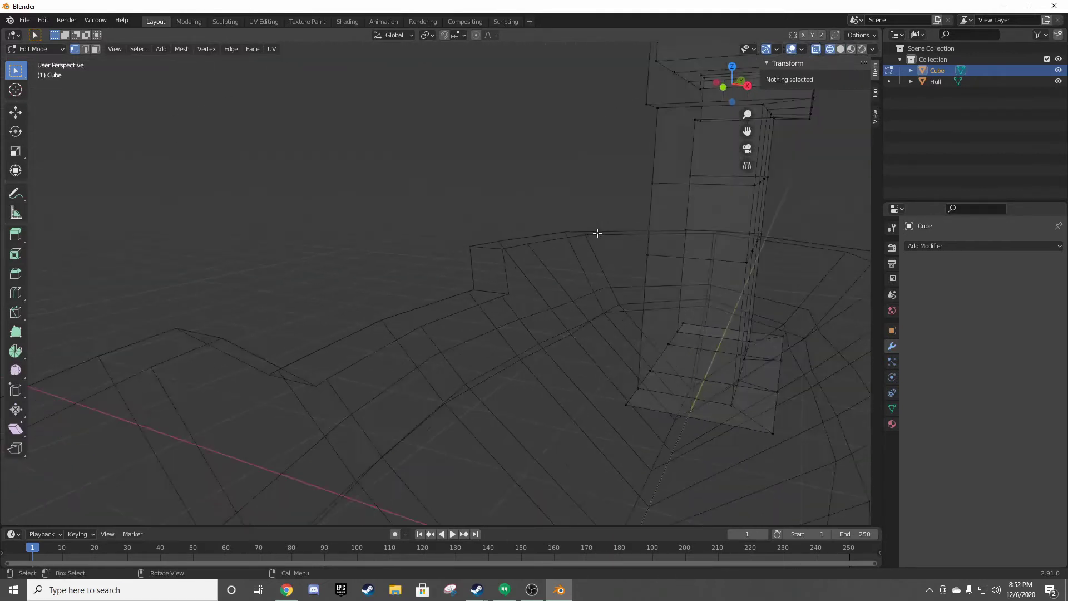
pyautogui.press('z')
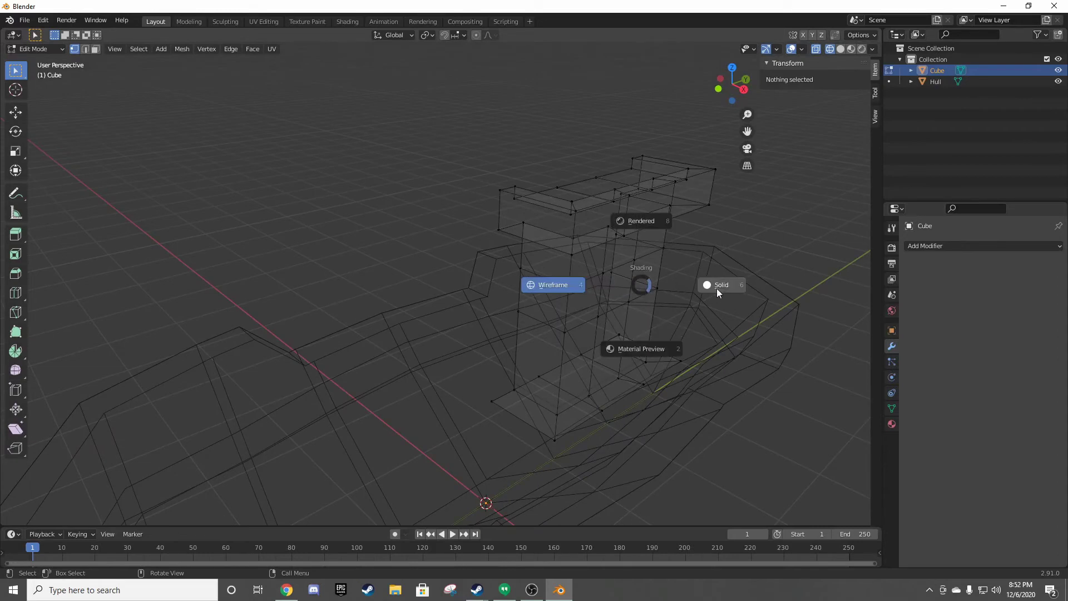
pyautogui.click(722, 283)
pyautogui.scroll(2, 662, 229)
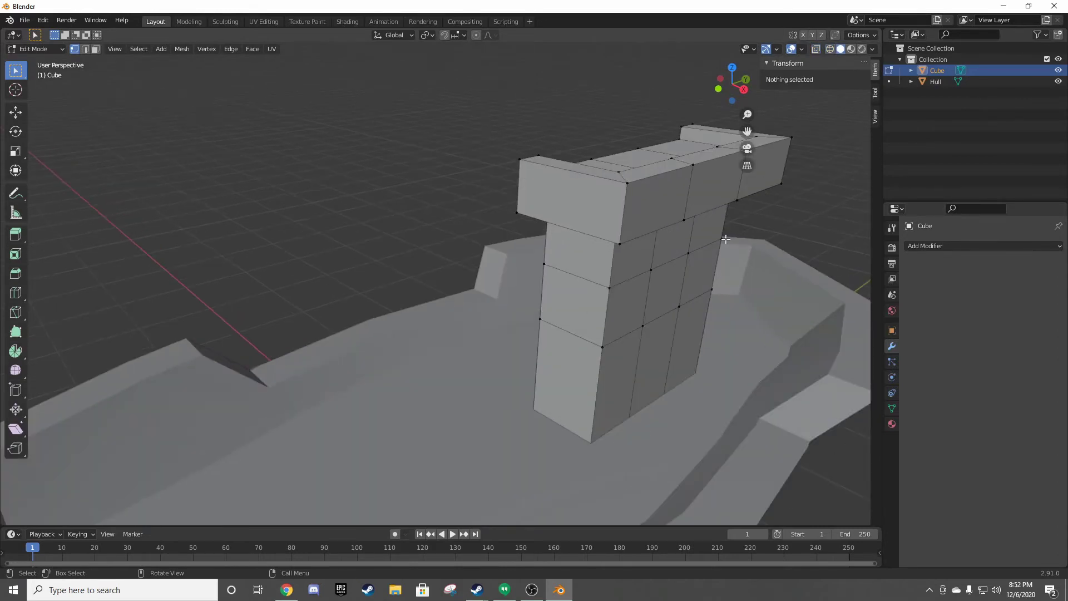
pyautogui.moveTo(726, 239)
pyautogui.mouseDown(button='middle')
pyautogui.moveTo(680, 238)
pyautogui.moveTo(529, 282)
pyautogui.moveTo(879, 358)
pyautogui.mouseUp(button='middle')
# - Add an X-axis Mirror modifier to rebuild the cabin's missing half
pyautogui.click(954, 246)
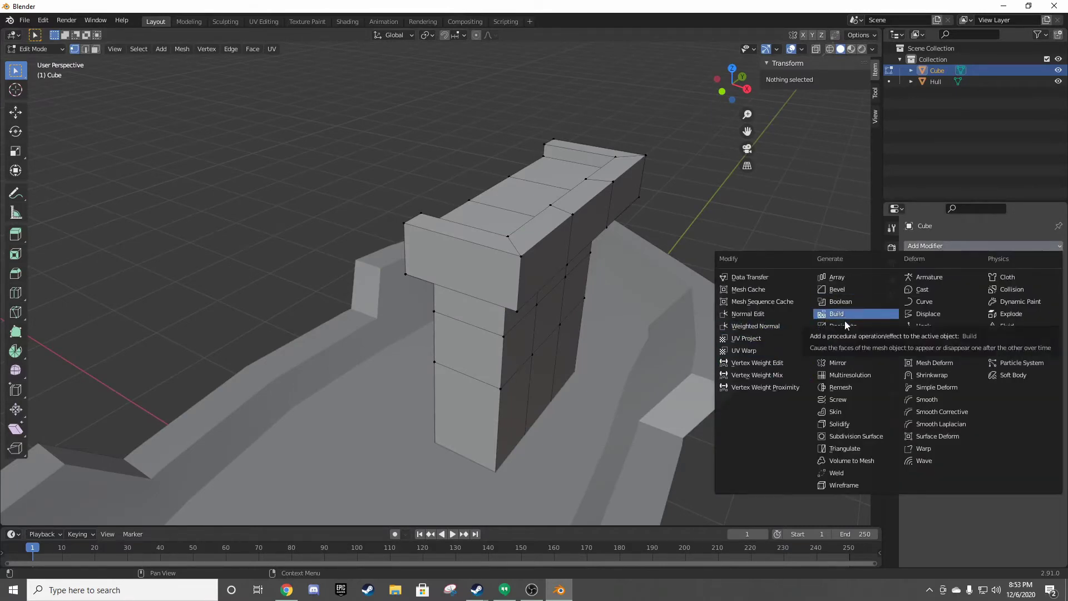
pyautogui.click(838, 363)
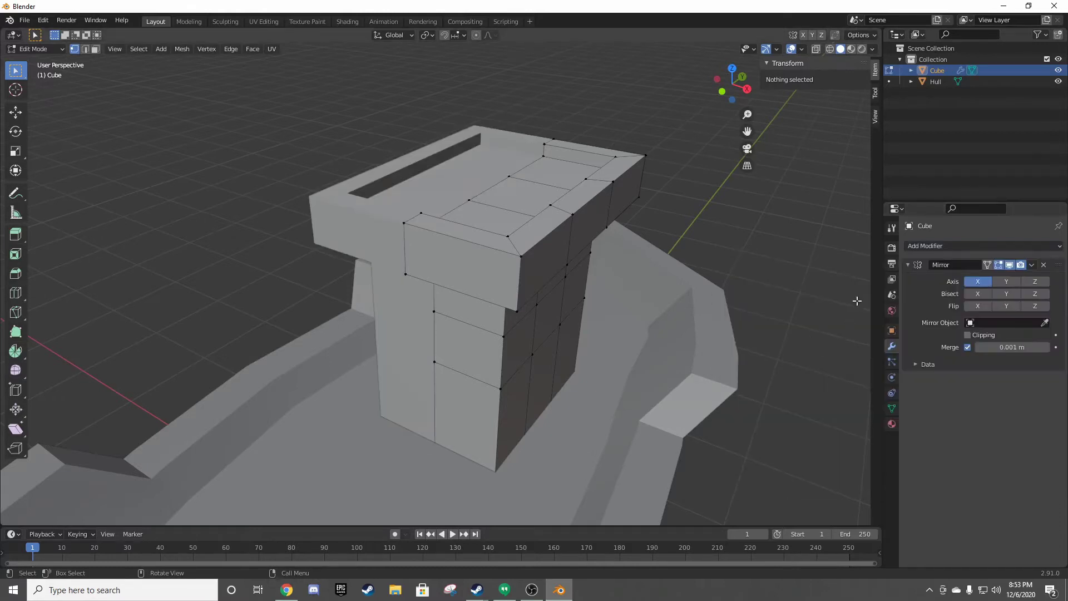
pyautogui.moveTo(858, 302)
pyautogui.mouseDown(button='middle')
pyautogui.moveTo(586, 186)
pyautogui.moveTo(550, 238)
pyautogui.mouseUp(button='middle')
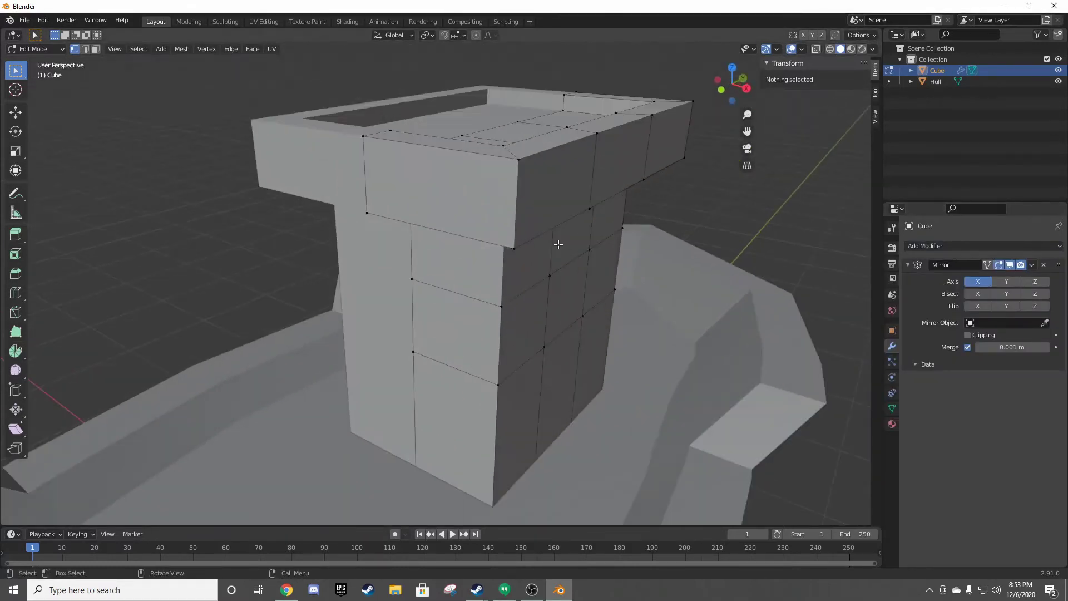
pyautogui.click(525, 280)
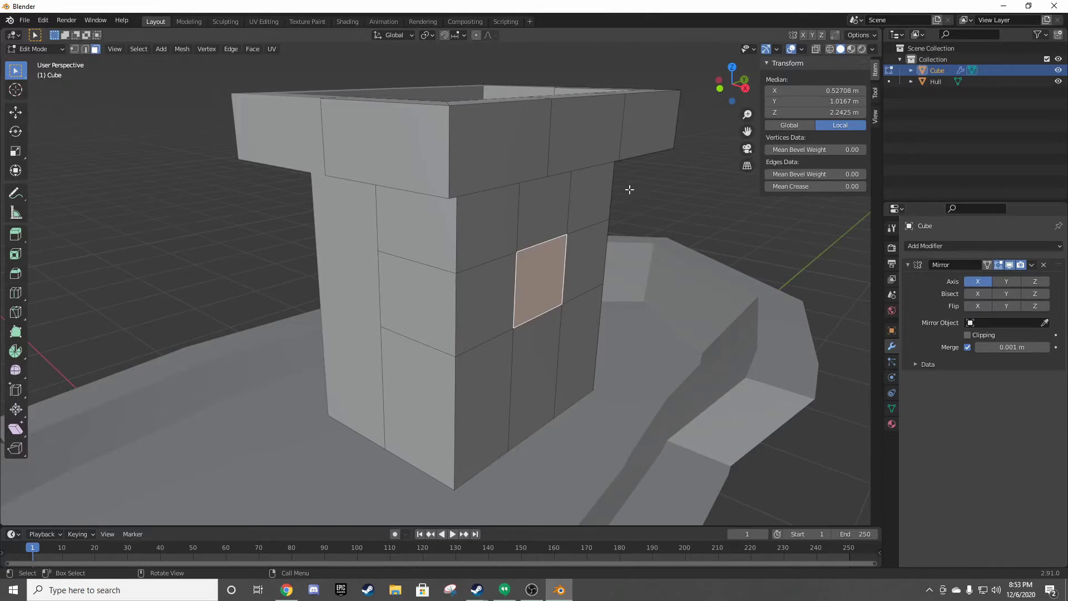
# - Extrude the cabin's side face, inset a thin frame, and push the inner pane inward as a recessed window
pyautogui.press('e')
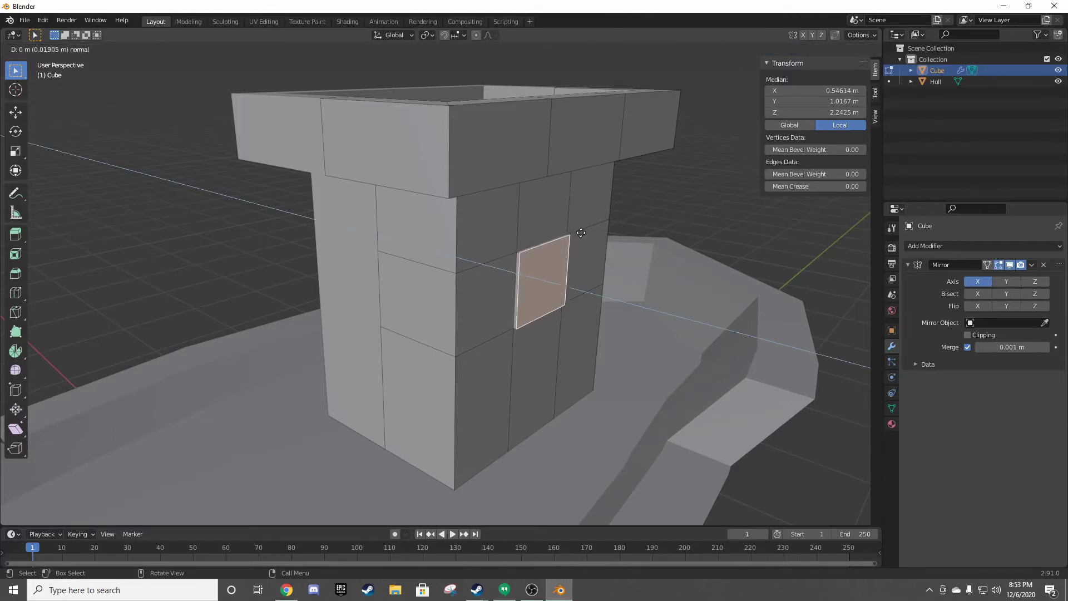
pyautogui.click(579, 234)
pyautogui.press('i')
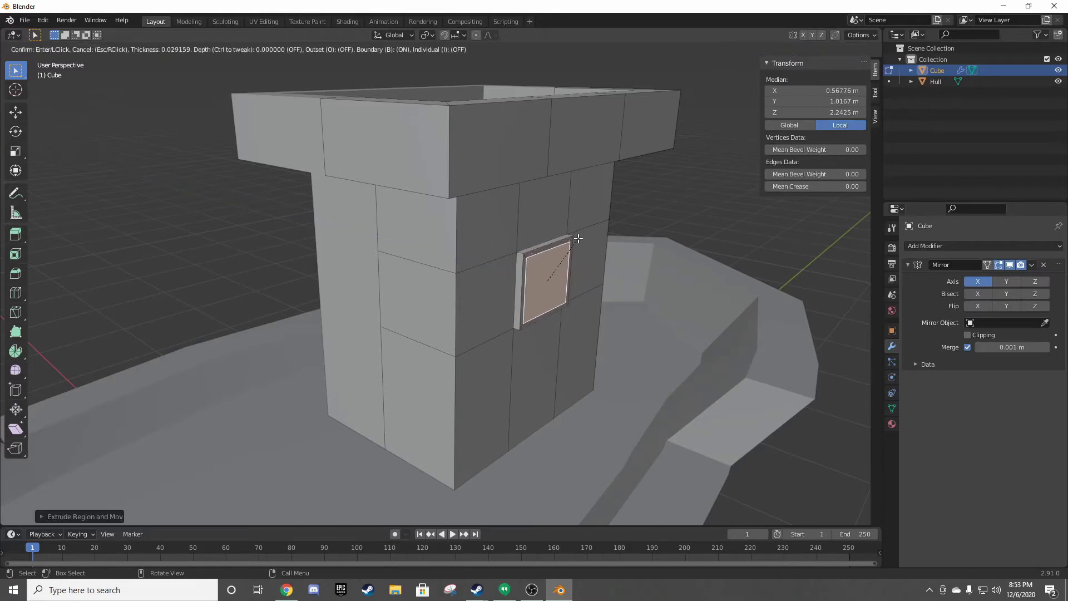
pyautogui.click(577, 242)
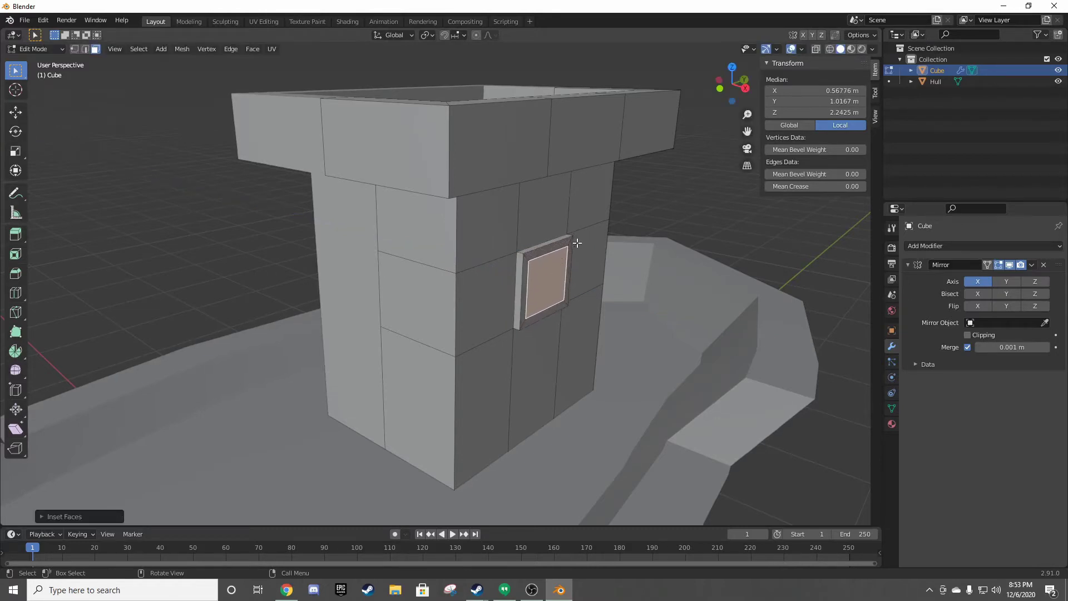
pyautogui.press('e')
pyautogui.click(774, 274)
pyautogui.moveTo(546, 295); pyautogui.dragTo(496, 290, button='middle')
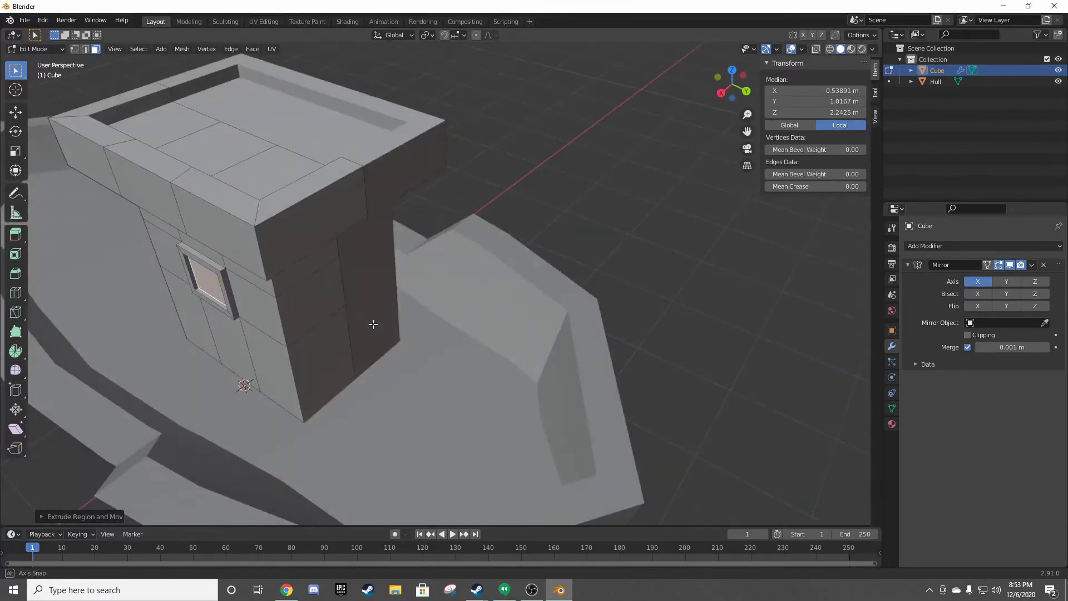
pyautogui.moveTo(497, 291)
pyautogui.mouseDown(button='middle')
pyautogui.moveTo(346, 313)
pyautogui.moveTo(456, 245)
pyautogui.moveTo(507, 272)
pyautogui.moveTo(356, 284)
pyautogui.moveTo(365, 274)
pyautogui.mouseUp(button='middle')
pyautogui.scroll(3, 509, 290)
pyautogui.scroll(-5, 452, 273)
pyautogui.scroll(3, 356, 285)
pyautogui.scroll(2, 334, 262)
# - Add a vertical and a horizontal edge loop on the cabin front with Ctrl+R
pyautogui.hotkey('ctrl', 'r')
pyautogui.click(365, 246)
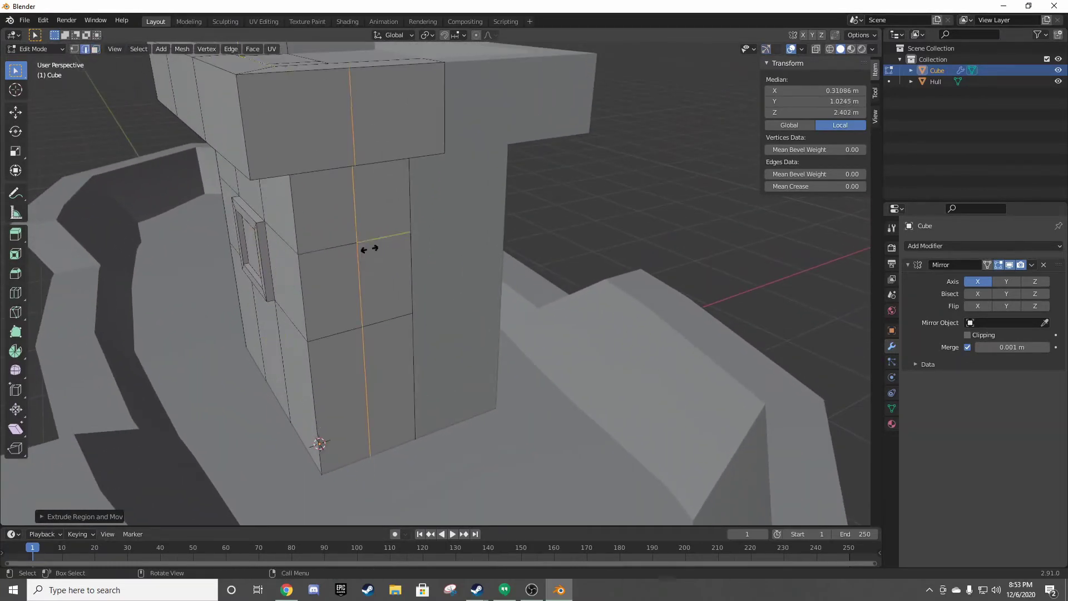
pyautogui.click(329, 257)
pyautogui.moveTo(370, 253)
pyautogui.mouseDown(button='middle')
pyautogui.moveTo(362, 233)
pyautogui.moveTo(345, 240)
pyautogui.mouseUp(button='middle')
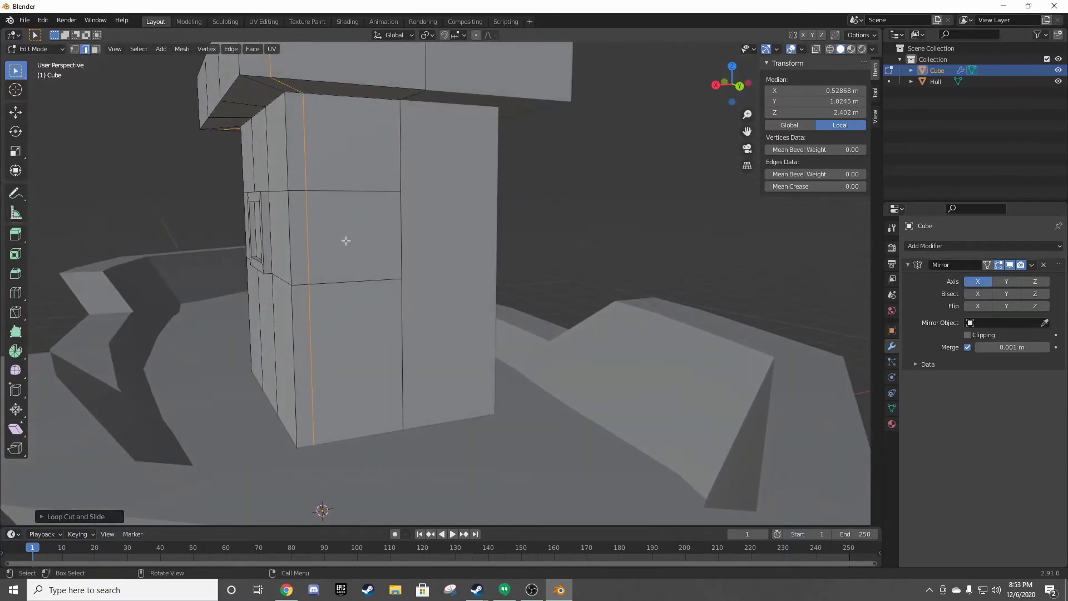
pyautogui.hotkey('ctrl', 'r')
pyautogui.click(324, 140)
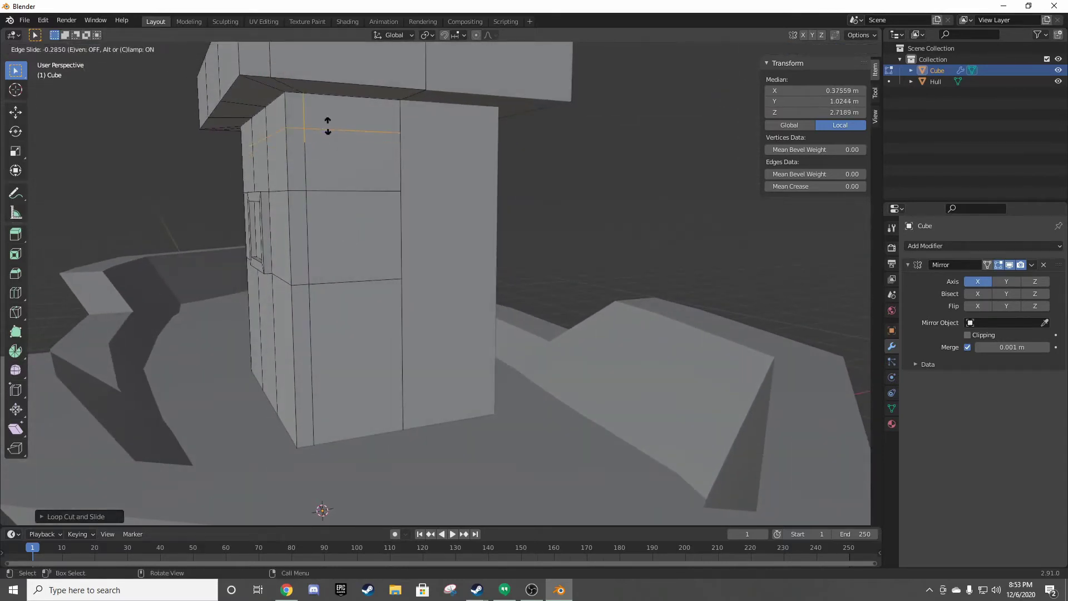
pyautogui.click(347, 158)
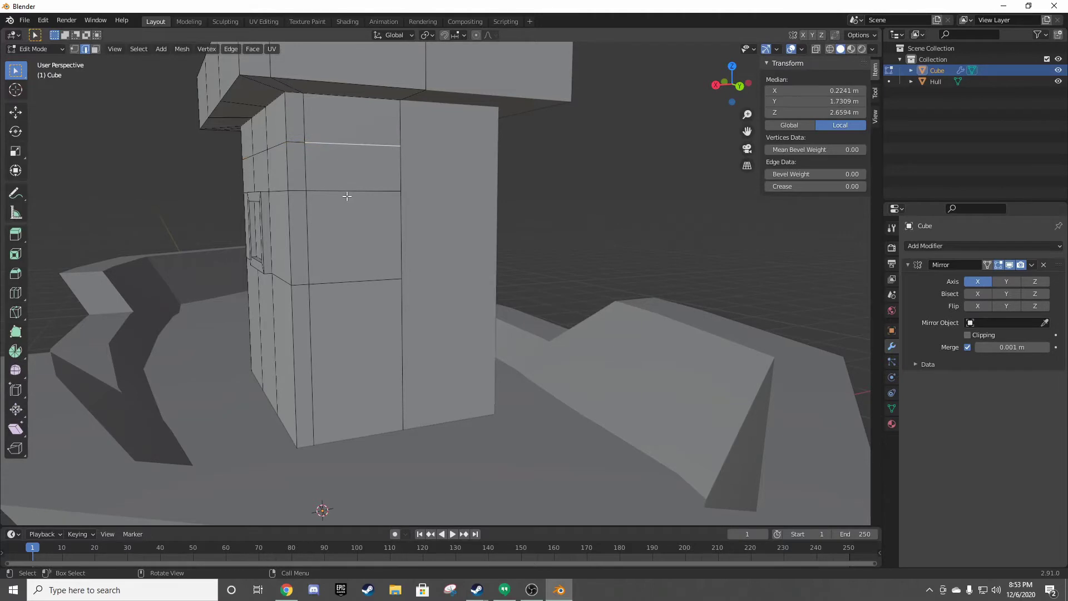
# - Inset the three stacked front faces to form a tall door outline
pyautogui.press('3')
pyautogui.click(346, 167)
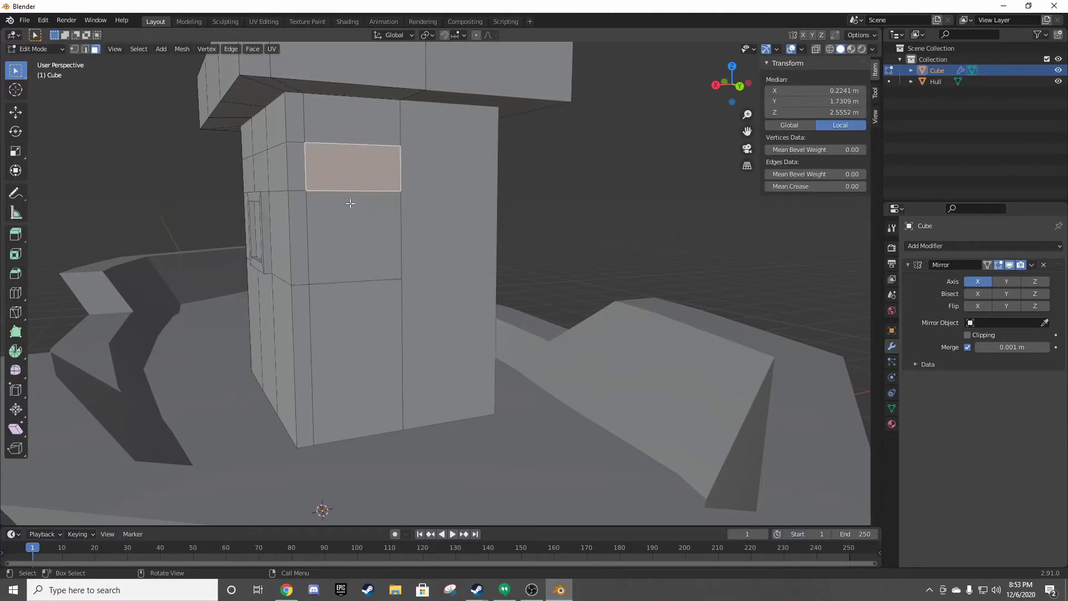
pyautogui.keyDown('shift'); pyautogui.click(354, 222); pyautogui.keyUp('shift')
pyautogui.keyDown('shift'); pyautogui.click(365, 332); pyautogui.keyUp('shift')
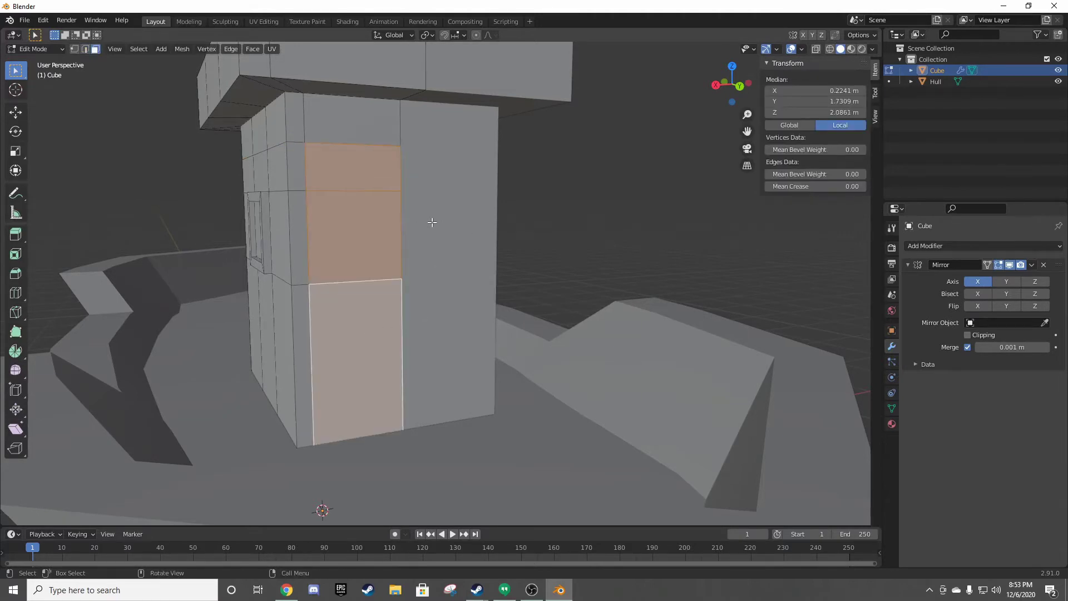
pyautogui.press('i')
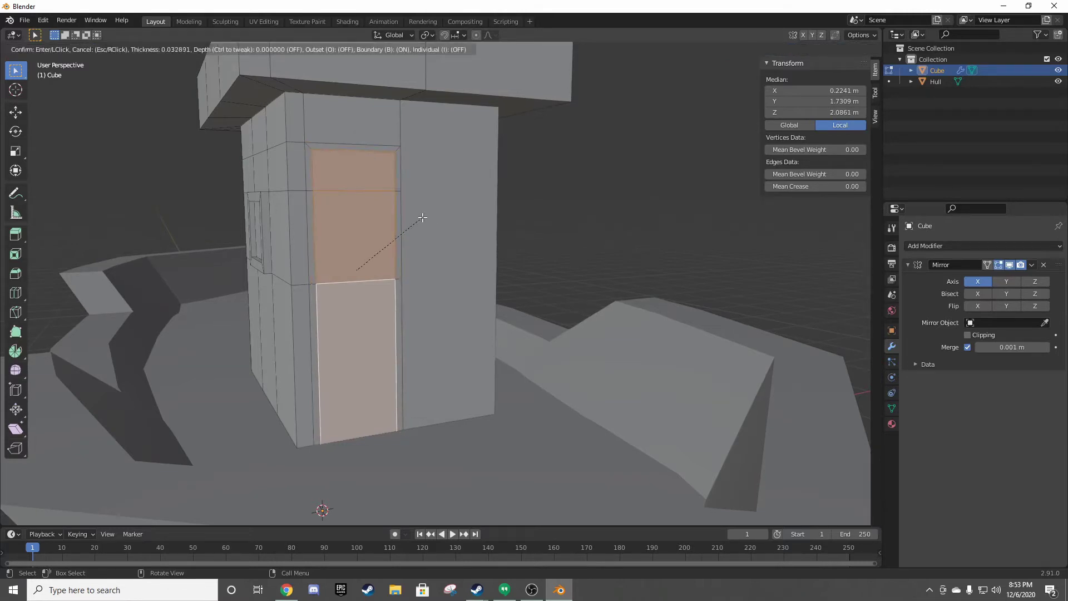
pyautogui.click(412, 218)
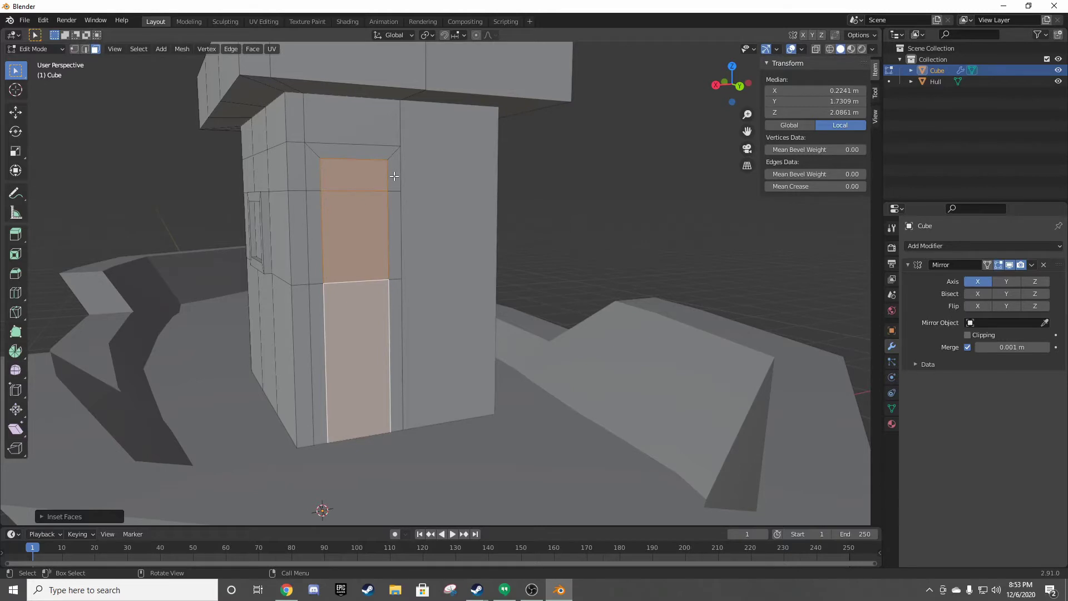
# - Delete the centre-line sliver faces, then undo the deletion and orbit to inspect the doorway
pyautogui.click(399, 179)
pyautogui.keyDown('shift'); pyautogui.click(392, 214); pyautogui.keyUp('shift')
pyautogui.keyDown('shift'); pyautogui.click(392, 326); pyautogui.keyUp('shift')
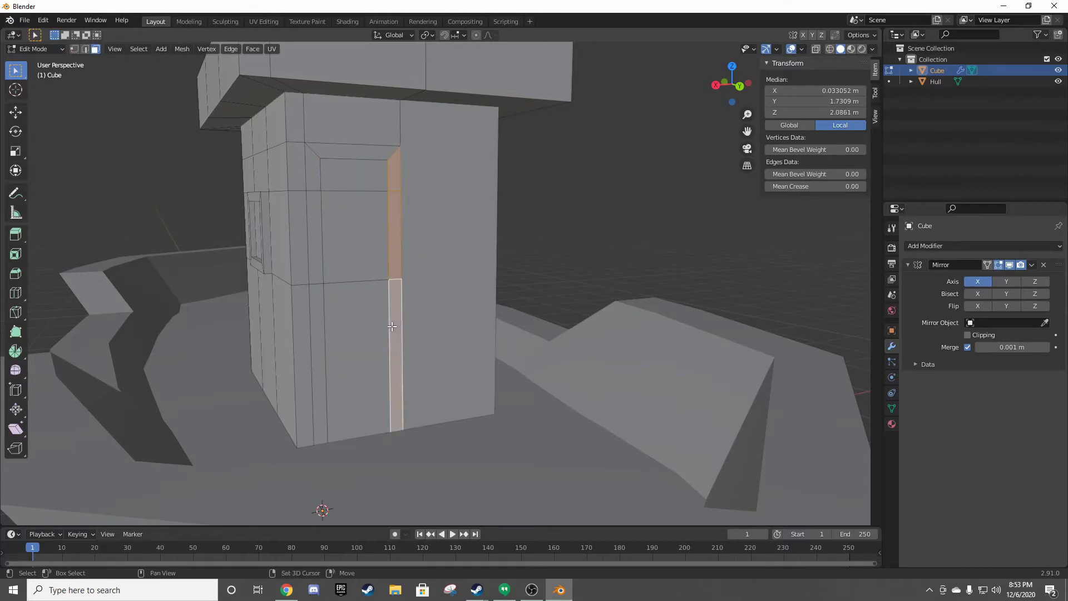
pyautogui.press('x')
pyautogui.click(418, 315)
pyautogui.hotkey('ctrl', 'z')
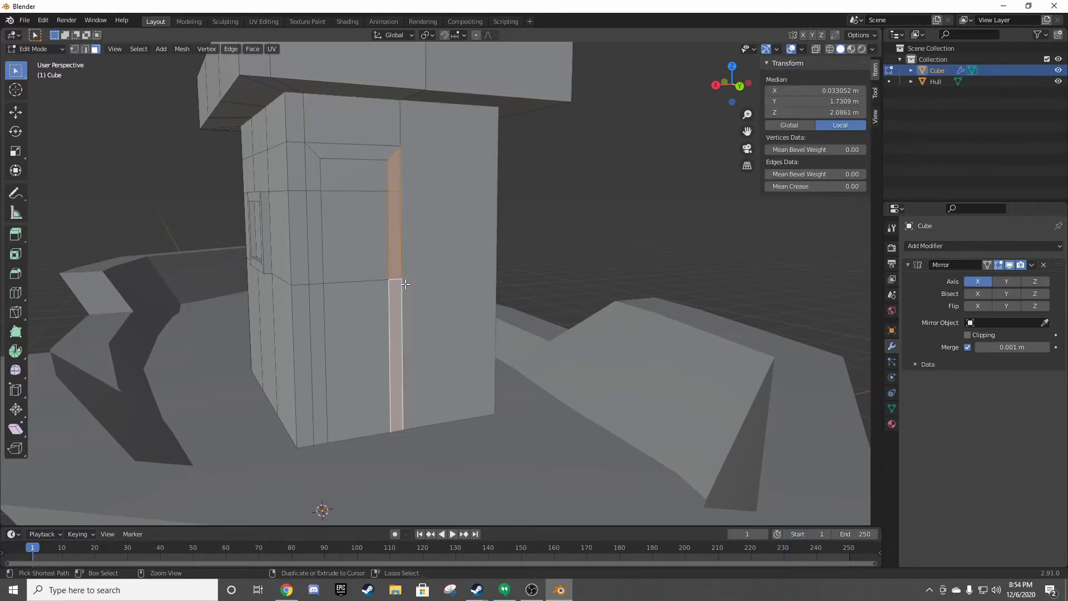
pyautogui.moveTo(395, 204); pyautogui.dragTo(398, 219, button='middle')
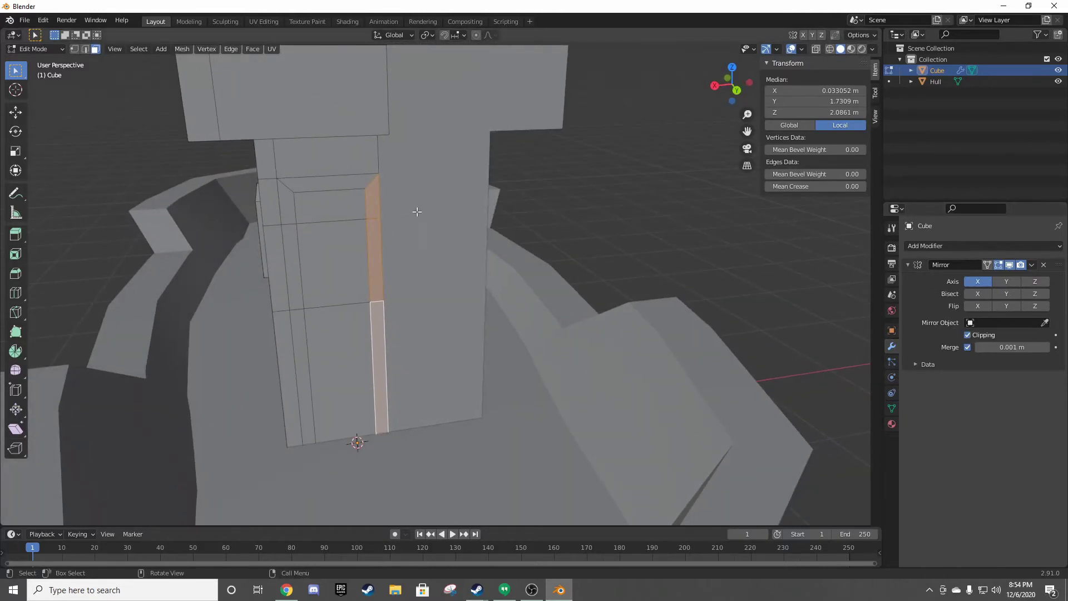
pyautogui.moveTo(418, 212); pyautogui.dragTo(410, 183, button='middle')
# - Delete the centre-line sliver faces and move the open doorway edges onto the X centre line
pyautogui.press('x')
pyautogui.click(410, 183)
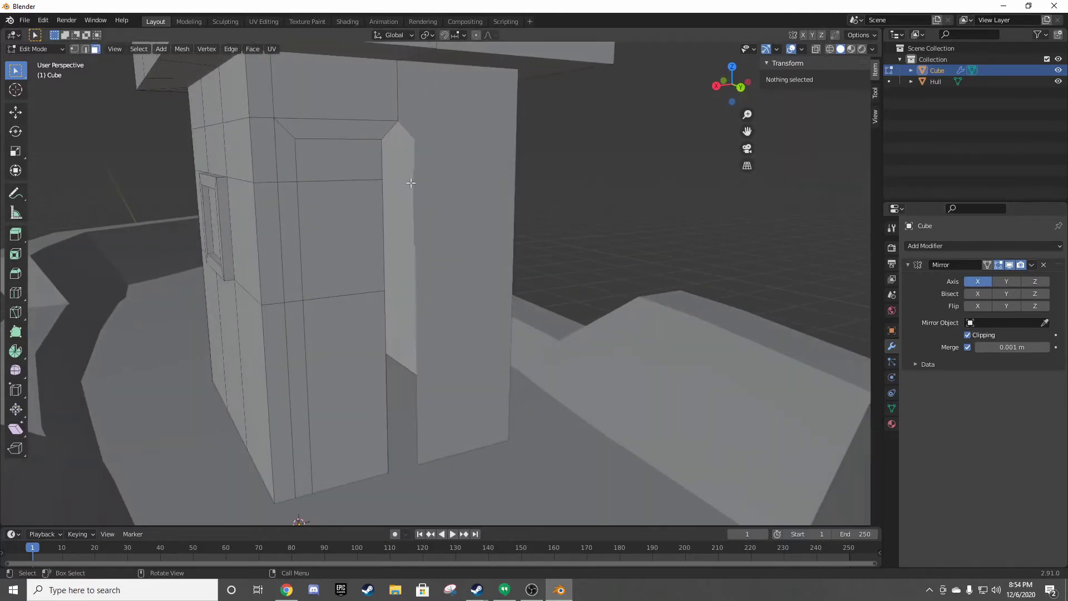
pyautogui.click(382, 172)
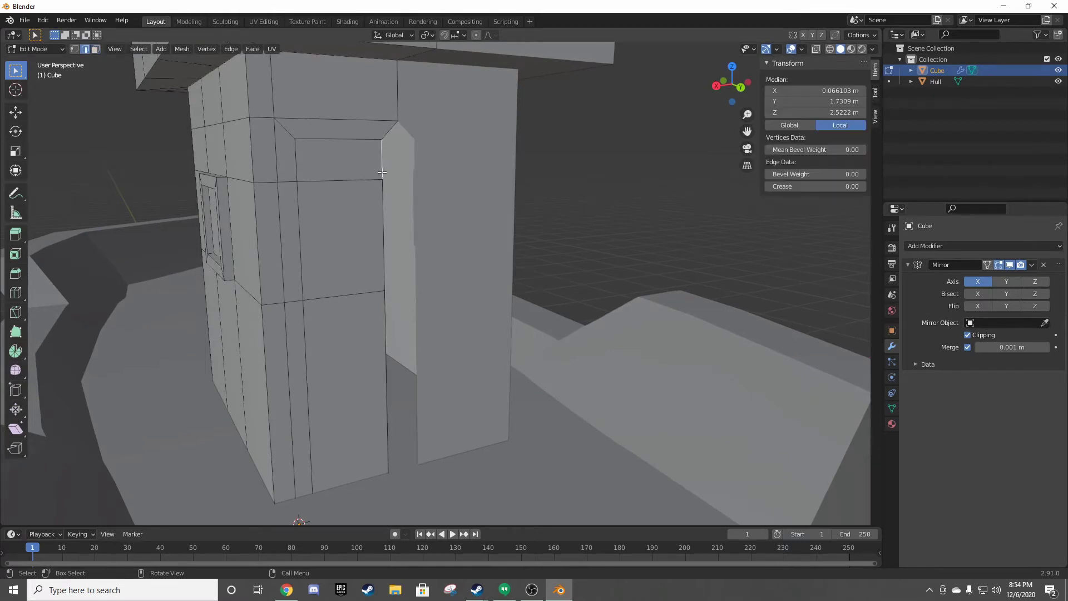
pyautogui.keyDown('shift'); pyautogui.click(384, 208); pyautogui.keyUp('shift')
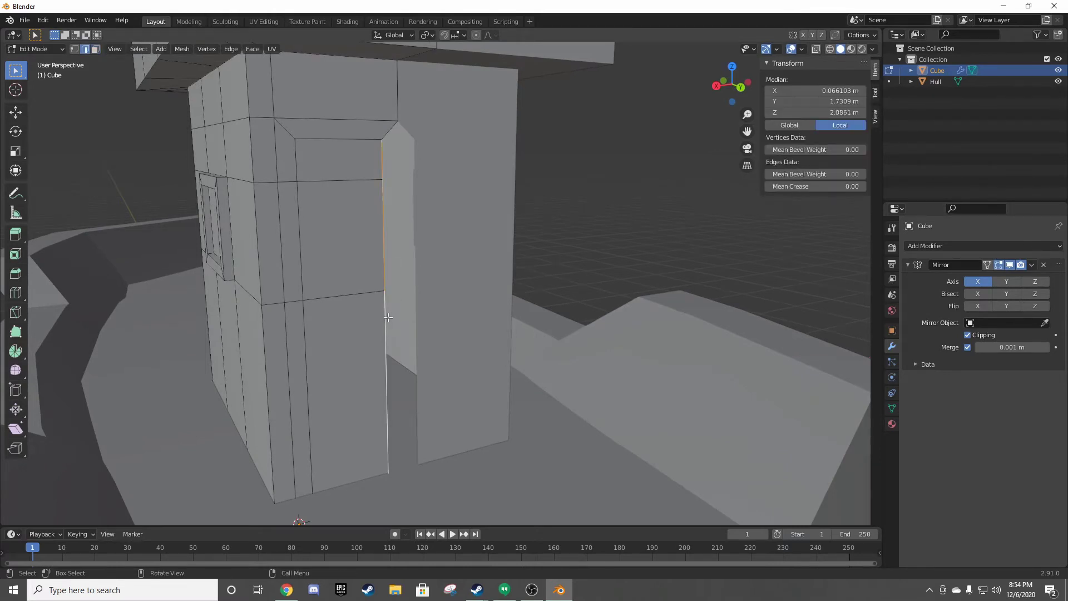
pyautogui.press('g')
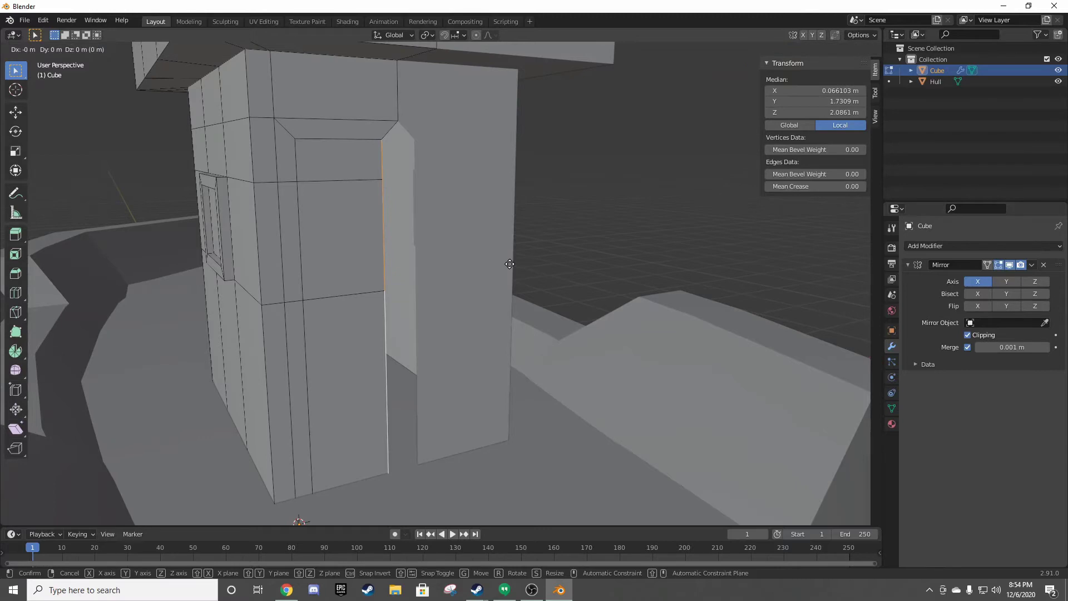
pyautogui.press('y')
pyautogui.press('x')
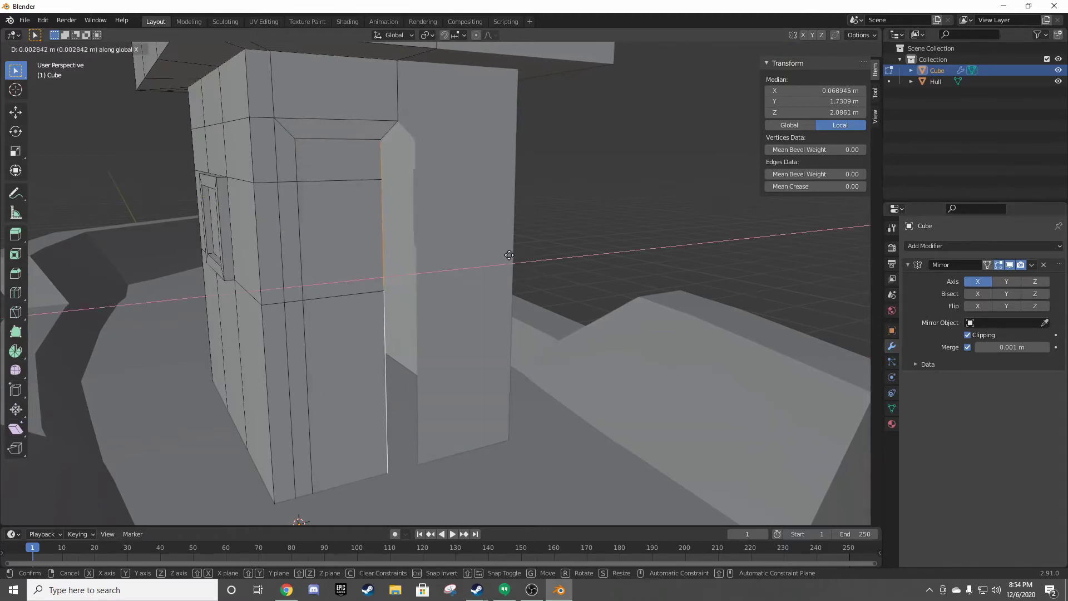
pyautogui.click(564, 245)
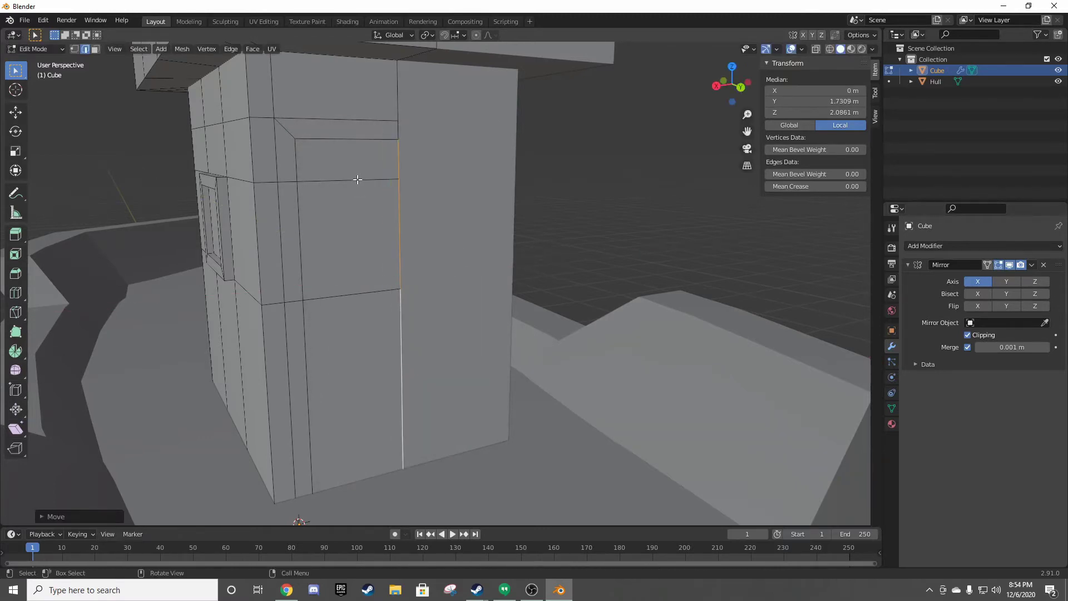
# - Extrude the door outline strips outward into a raised door frame
pyautogui.press('3')
pyautogui.click(336, 138)
pyautogui.keyDown('shift'); pyautogui.click(300, 149); pyautogui.keyUp('shift')
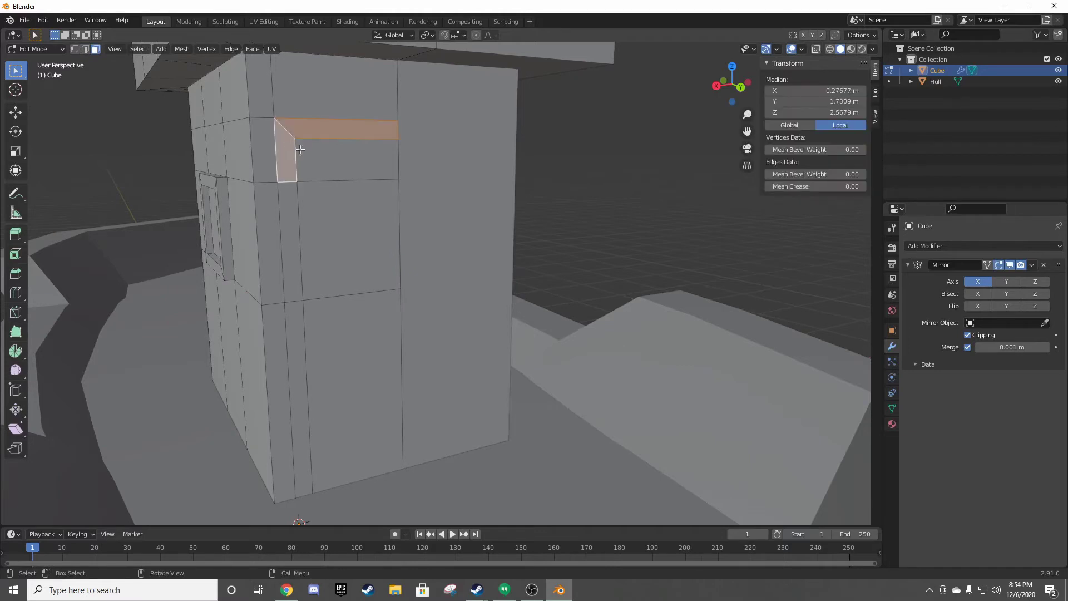
pyautogui.keyDown('shift'); pyautogui.click(291, 233); pyautogui.keyUp('shift')
pyautogui.keyDown('shift'); pyautogui.click(299, 341); pyautogui.keyUp('shift')
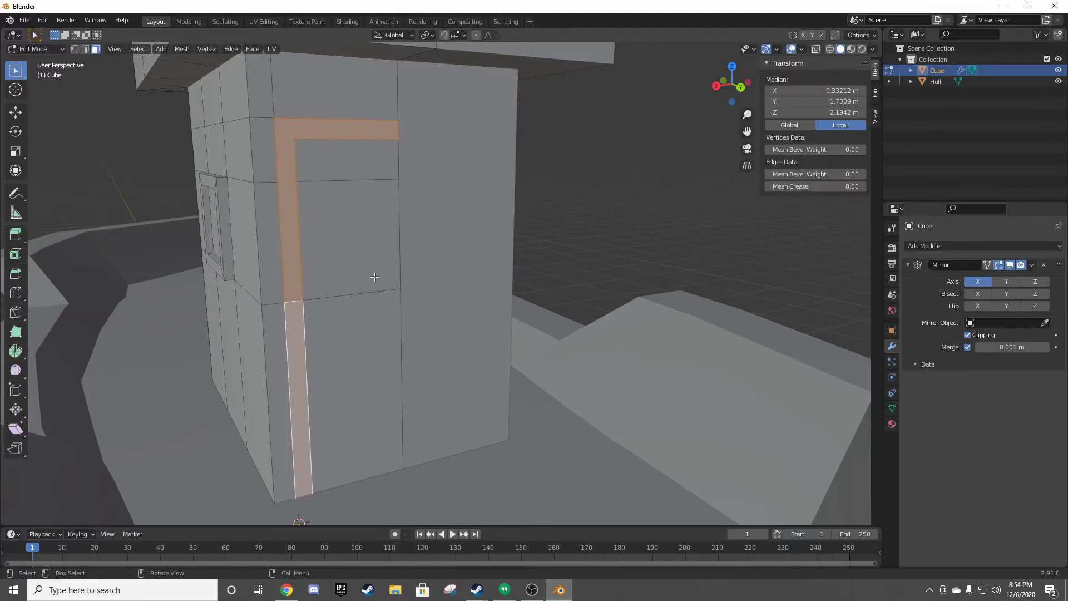
pyautogui.press('e')
pyautogui.click(385, 243)
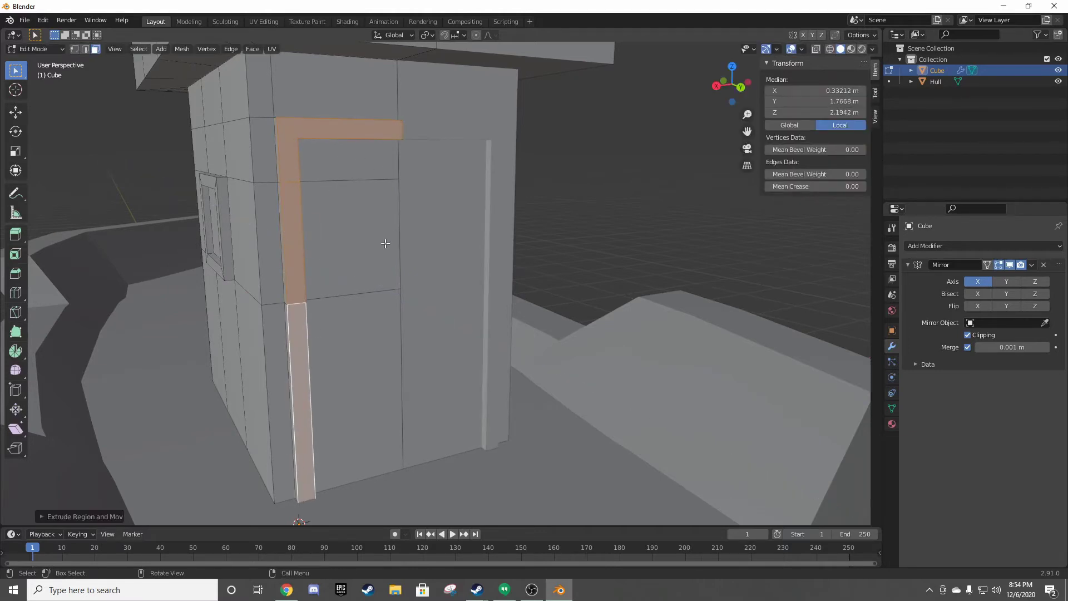
# - Extrude the upper and lower door faces inward to recess the door deep into the cabin
pyautogui.click(333, 150)
pyautogui.keyDown('shift'); pyautogui.click(362, 334); pyautogui.keyUp('shift')
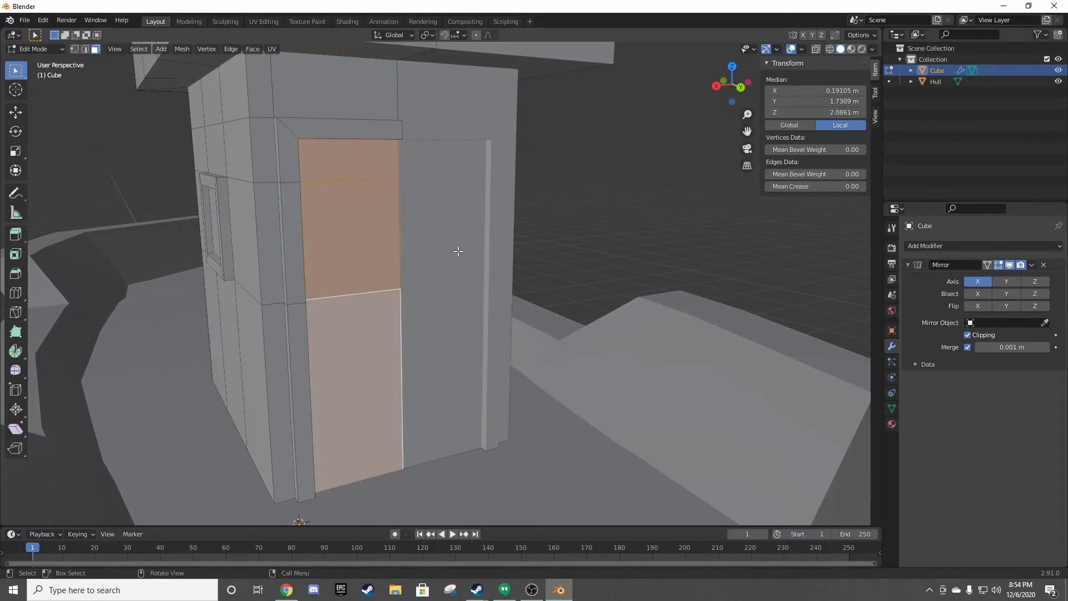
pyautogui.moveTo(457, 252); pyautogui.dragTo(359, 317, button='middle')
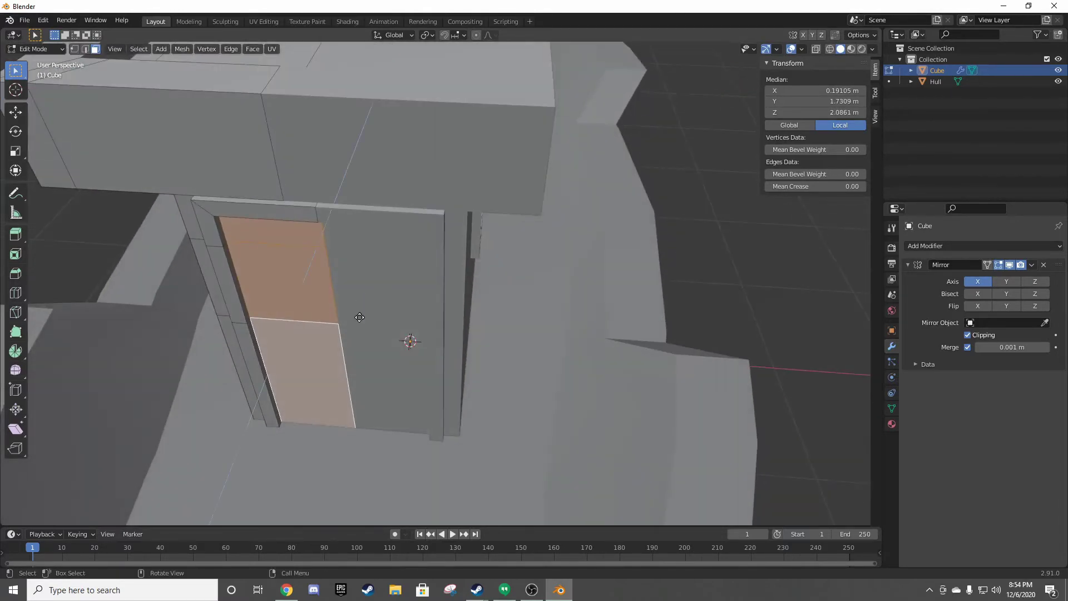
pyautogui.press('e')
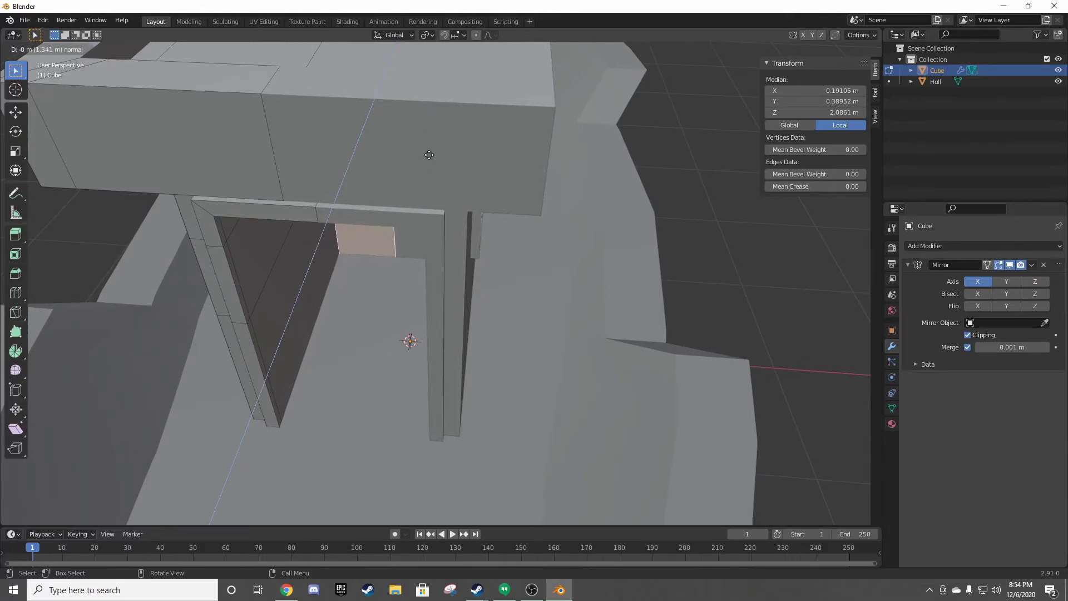
pyautogui.click(428, 157)
pyautogui.moveTo(410, 231)
pyautogui.mouseDown(button='middle')
pyautogui.moveTo(671, 188)
pyautogui.moveTo(469, 222)
pyautogui.mouseUp(button='middle')
pyautogui.scroll(-5, 671, 188)
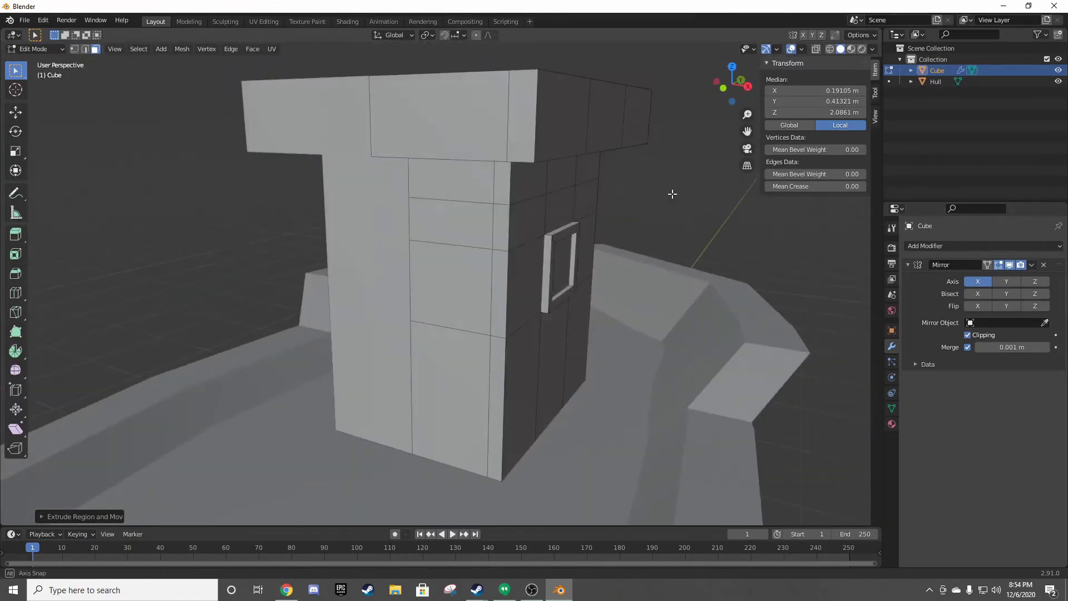
# - Inset the two selected cabin front faces to outline the second window
pyautogui.click(469, 222)
pyautogui.keyDown('shift'); pyautogui.click(454, 284); pyautogui.keyUp('shift')
pyautogui.moveTo(519, 198); pyautogui.dragTo(508, 228, button='middle')
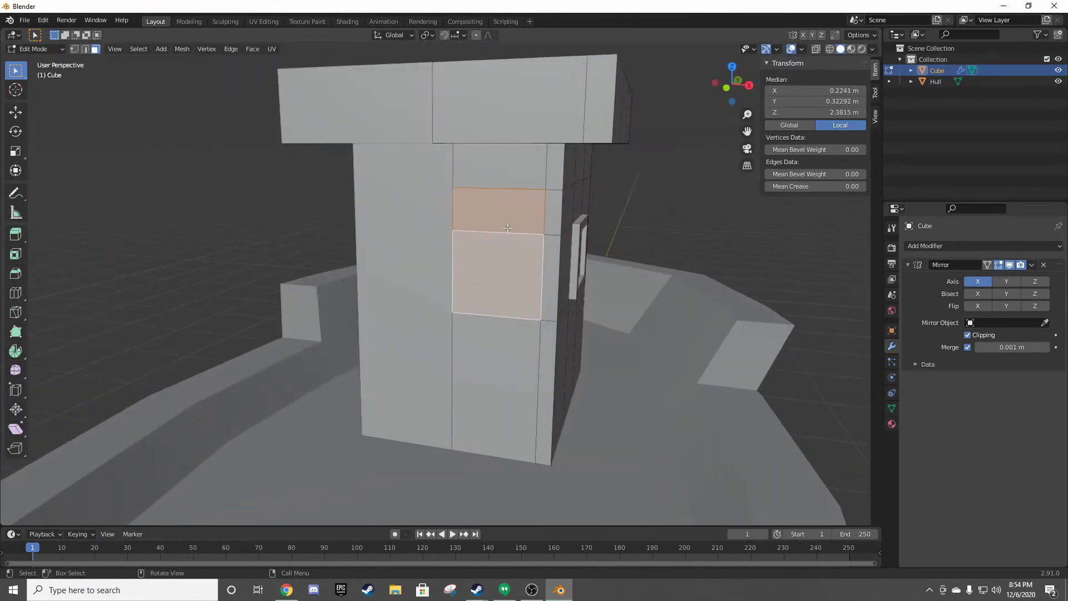
pyautogui.press('i')
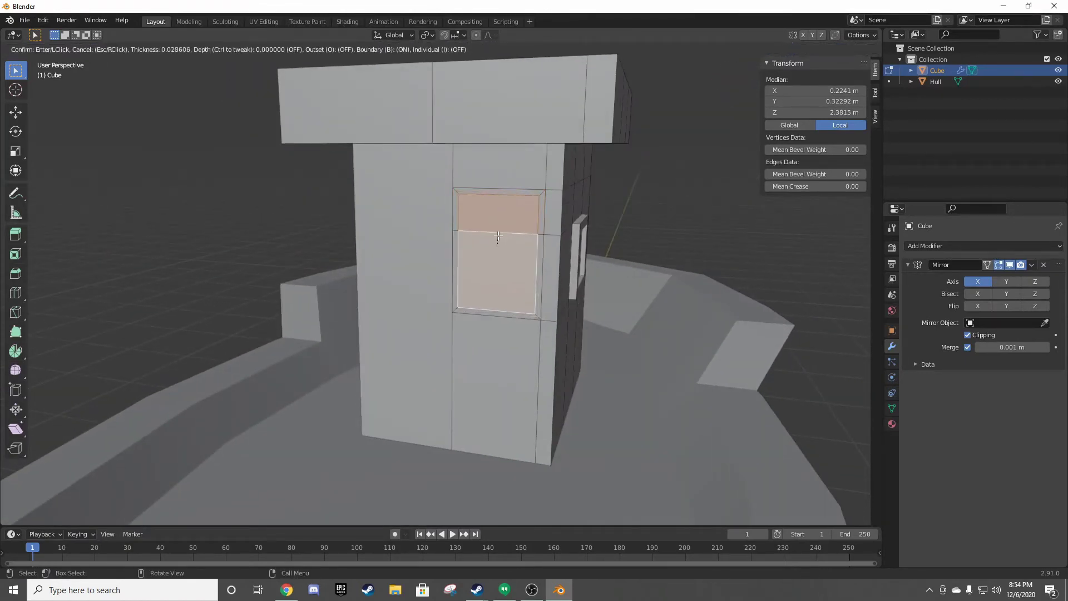
pyautogui.click(493, 241)
# - Delete the two thin border faces beside the window
pyautogui.click(455, 216)
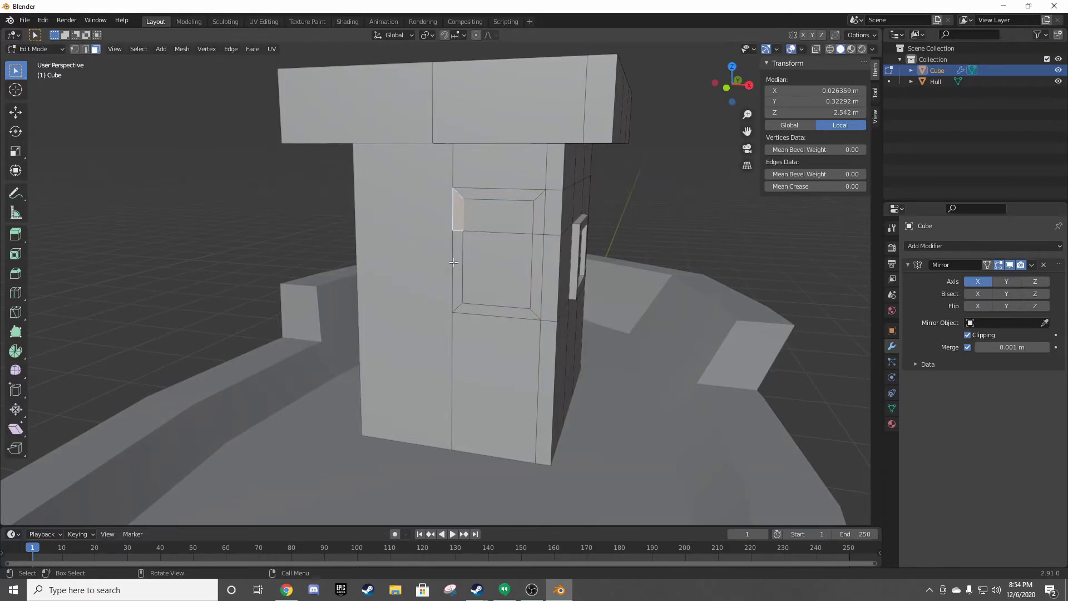
pyautogui.keyDown('shift'); pyautogui.click(456, 260); pyautogui.keyUp('shift')
pyautogui.press('x')
pyautogui.click(467, 257)
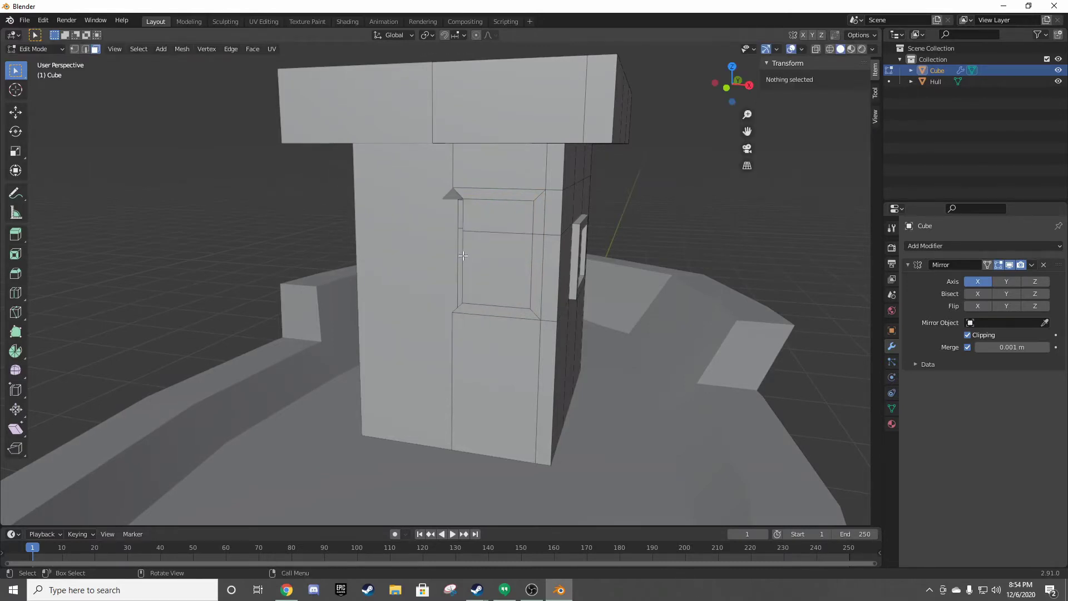
pyautogui.scroll(3, 468, 199)
# - Move the upper and lower left border edges along the X axis
pyautogui.press('2')
pyautogui.click(479, 172)
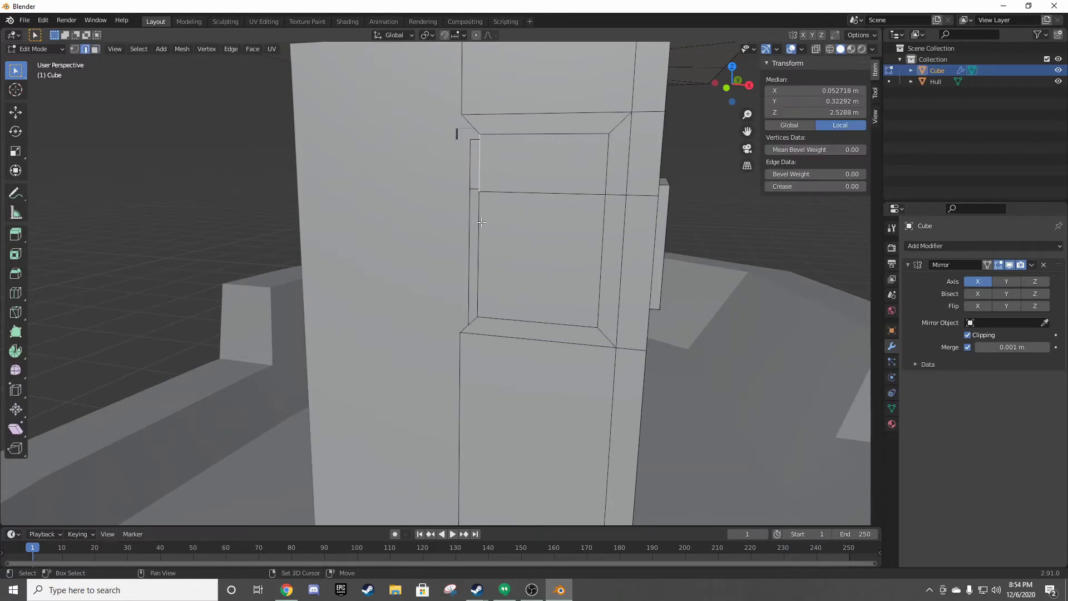
pyautogui.keyDown('shift'); pyautogui.click(477, 253); pyautogui.keyUp('shift')
pyautogui.press('g')
pyautogui.press('y')
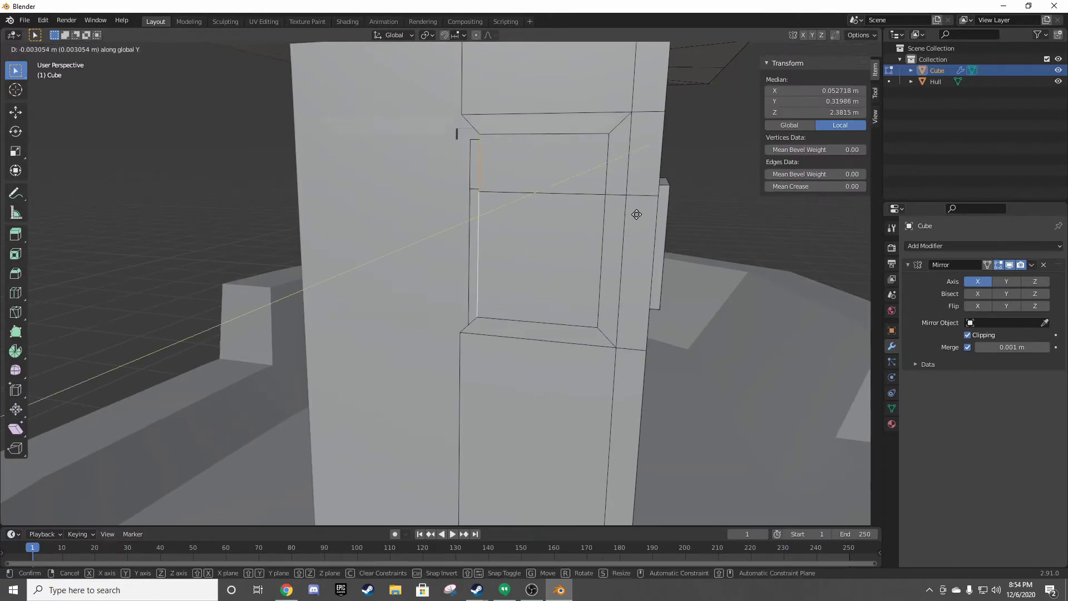
pyautogui.press('x')
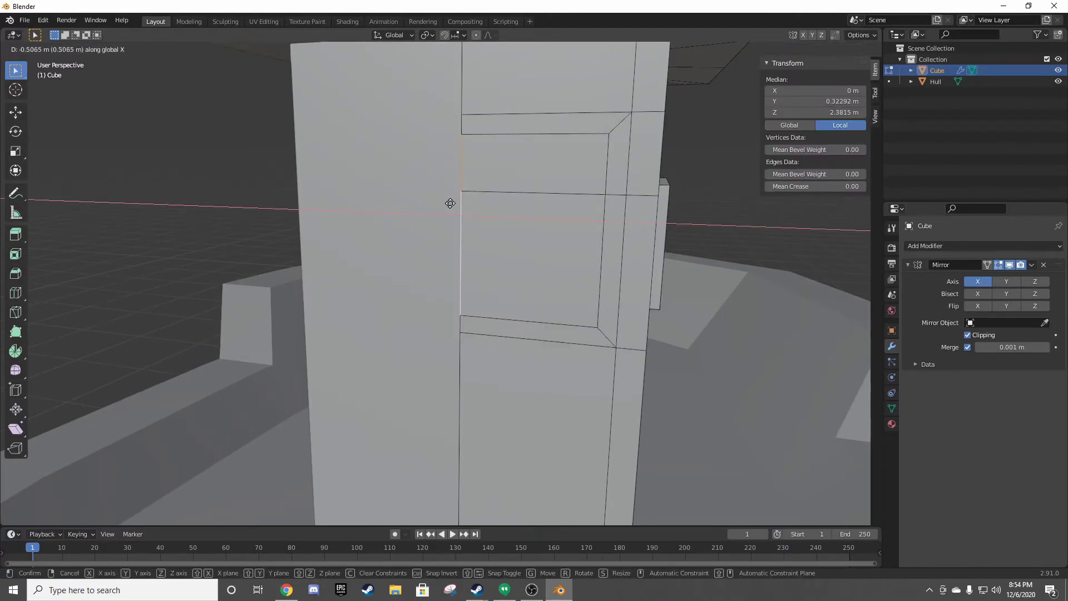
pyautogui.click(462, 196)
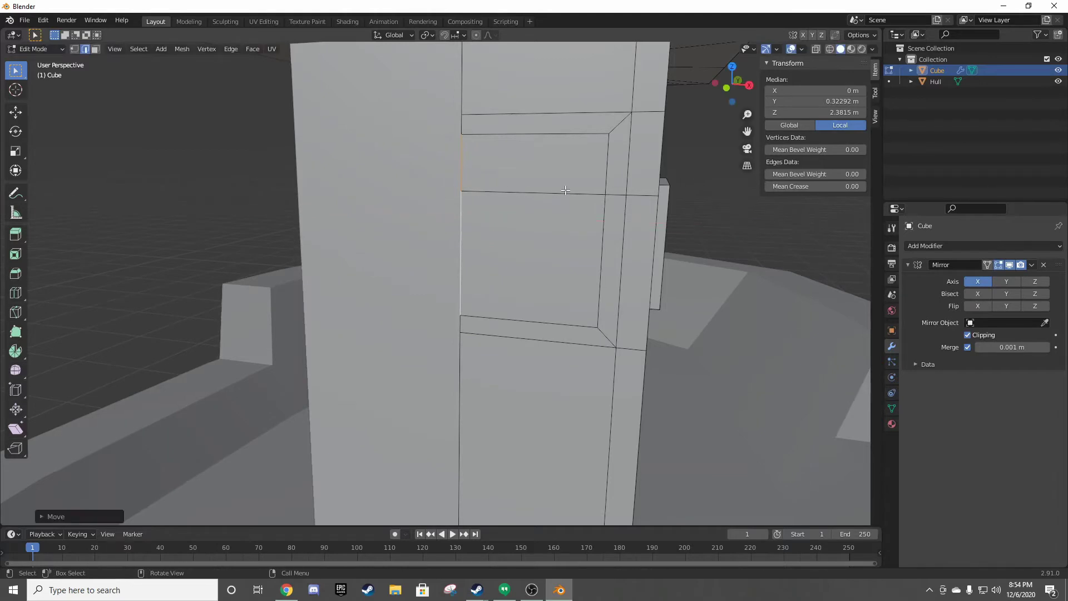
# - Extrude the top, side and bottom frame strips outward as raised trim
pyautogui.moveTo(566, 190); pyautogui.dragTo(457, 270, button='middle')
pyautogui.press('3')
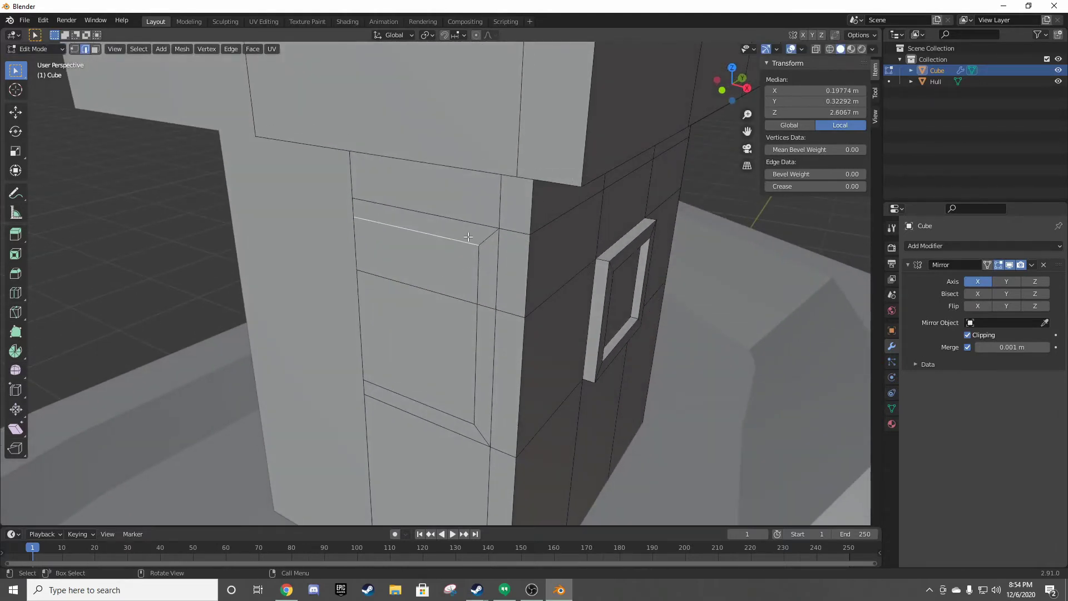
pyautogui.click(423, 222)
pyautogui.keyDown('shift'); pyautogui.click(488, 270); pyautogui.keyUp('shift')
pyautogui.keyDown('shift'); pyautogui.click(493, 347); pyautogui.keyUp('shift')
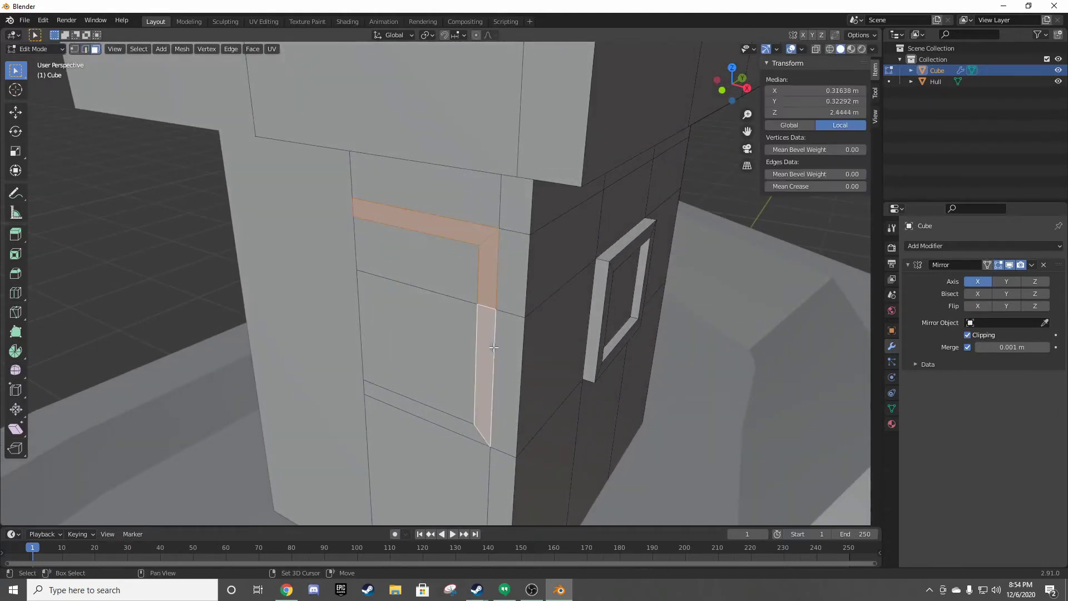
pyautogui.keyDown('shift'); pyautogui.click(437, 423); pyautogui.keyUp('shift')
pyautogui.press('e')
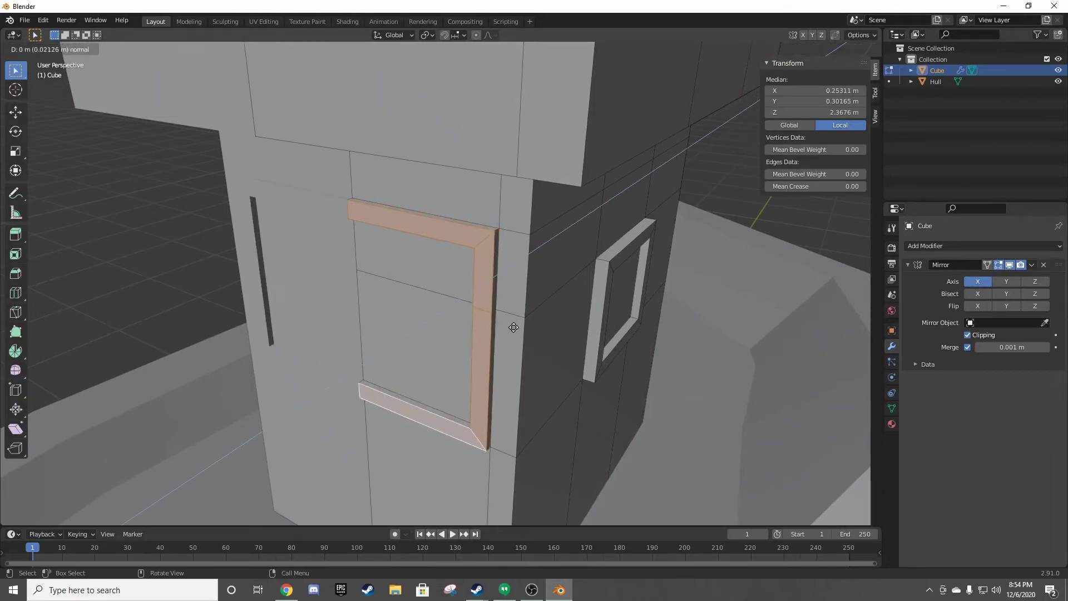
pyautogui.click(514, 327)
# - Clear the selection, switch to Object Mode and orbit around the boat to review it
pyautogui.moveTo(513, 328); pyautogui.dragTo(658, 297, button='middle')
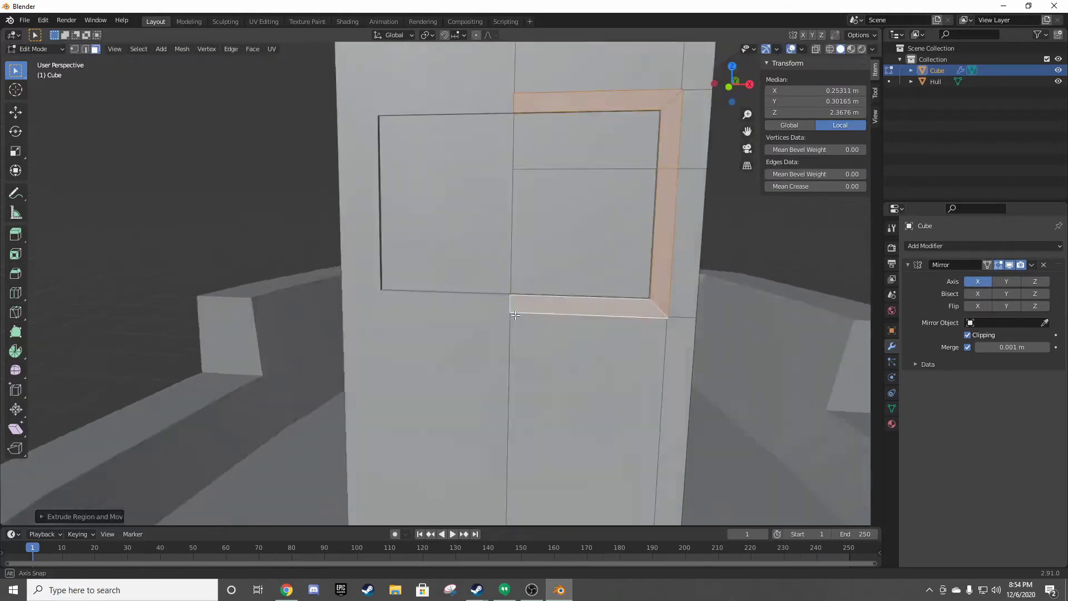
pyautogui.scroll(-4, 658, 297)
pyautogui.click(652, 230)
pyautogui.scroll(-3, 634, 229)
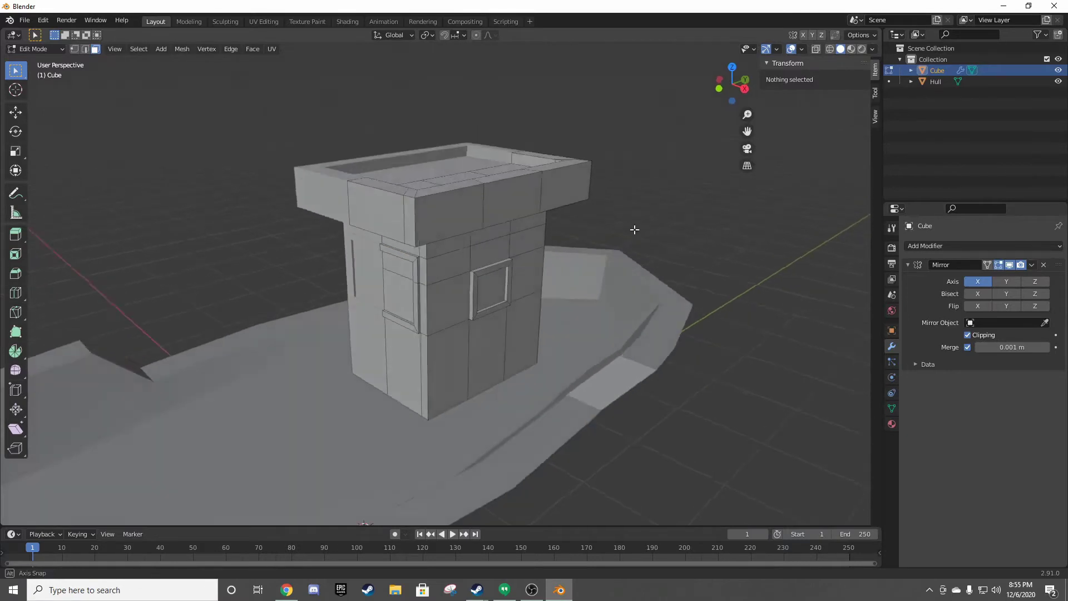
pyautogui.moveTo(634, 228)
pyautogui.mouseDown(button='middle')
pyautogui.moveTo(553, 229)
pyautogui.moveTo(607, 205)
pyautogui.moveTo(636, 215)
pyautogui.moveTo(484, 269)
pyautogui.moveTo(534, 258)
pyautogui.moveTo(521, 309)
pyautogui.mouseUp(button='middle')
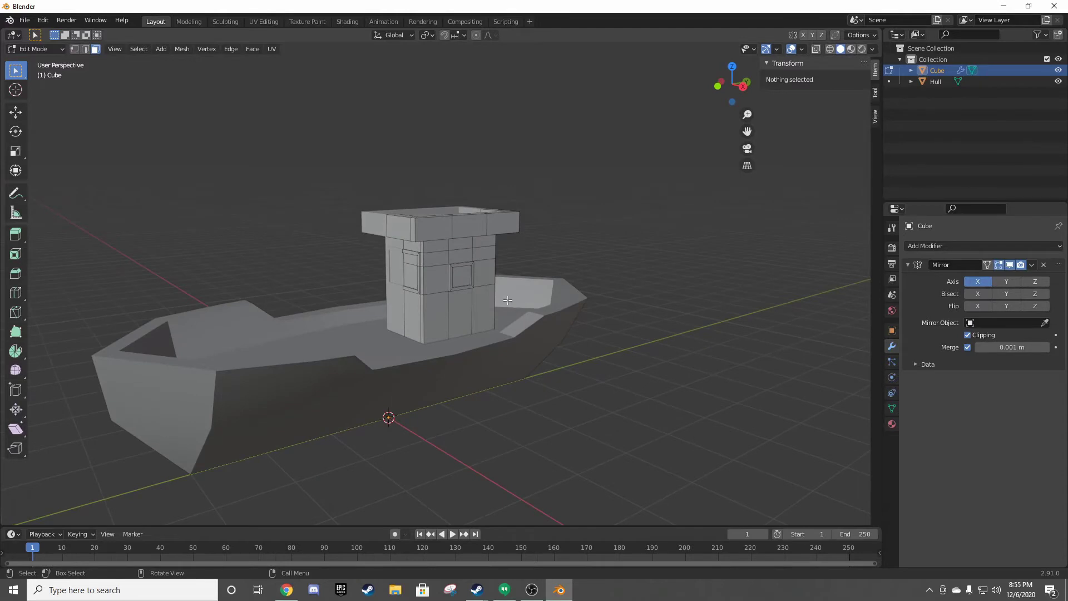
pyautogui.press('Tab')
pyautogui.click(550, 225)
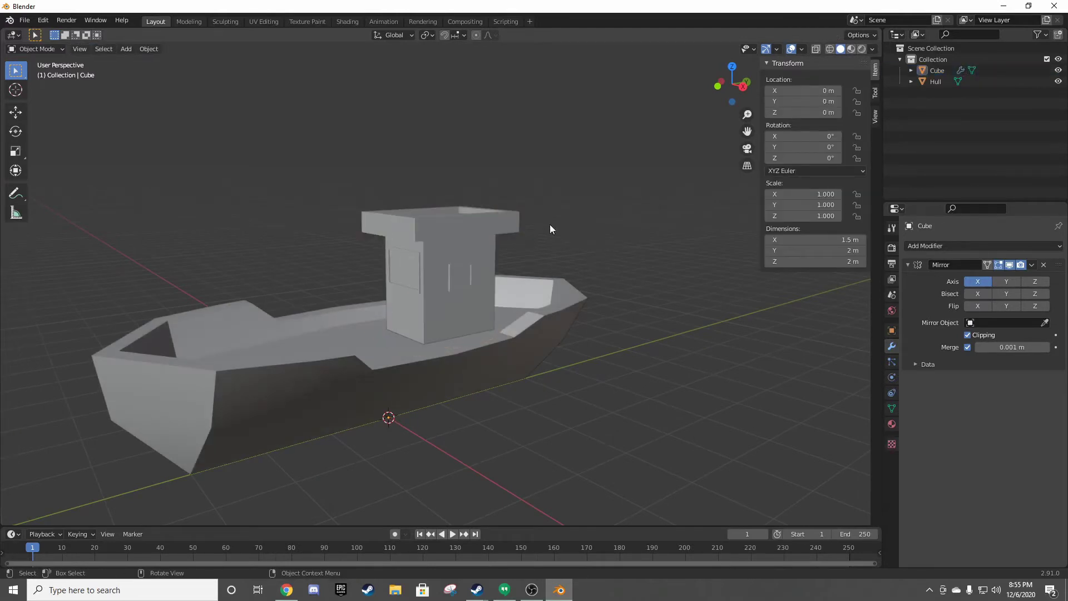
pyautogui.moveTo(501, 256)
pyautogui.mouseDown(button='middle')
pyautogui.moveTo(442, 295)
pyautogui.moveTo(451, 305)
pyautogui.mouseUp(button='middle')
# - Invert the selection in Edit Mode and raise the cabin 1 m along Z
pyautogui.press('Tab')
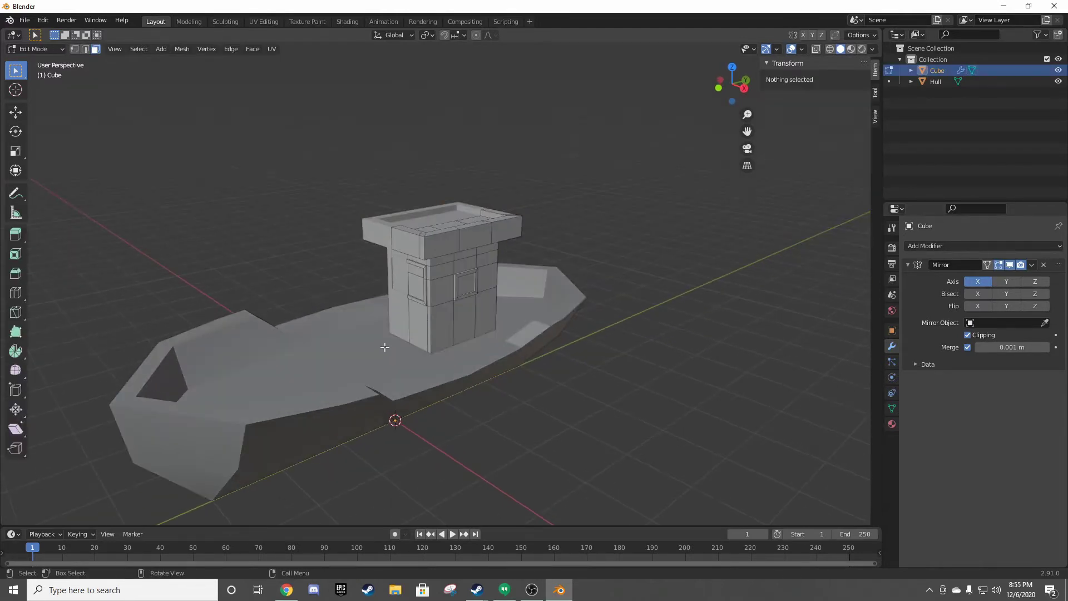
pyautogui.scroll(5, 389, 343)
pyautogui.click(438, 322)
pyautogui.press('g')
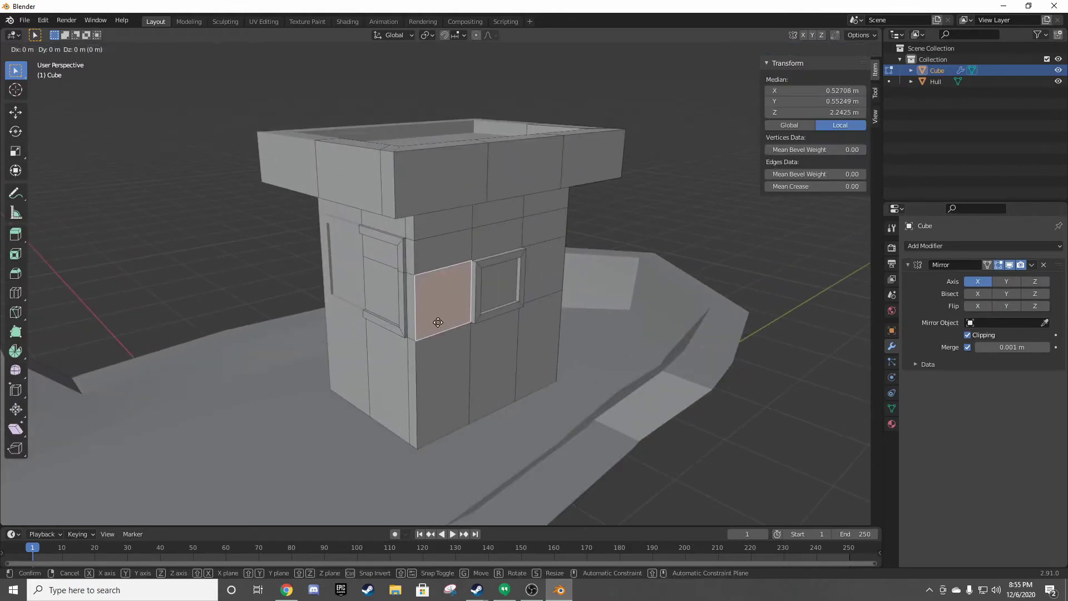
pyautogui.rightClick(537, 281)
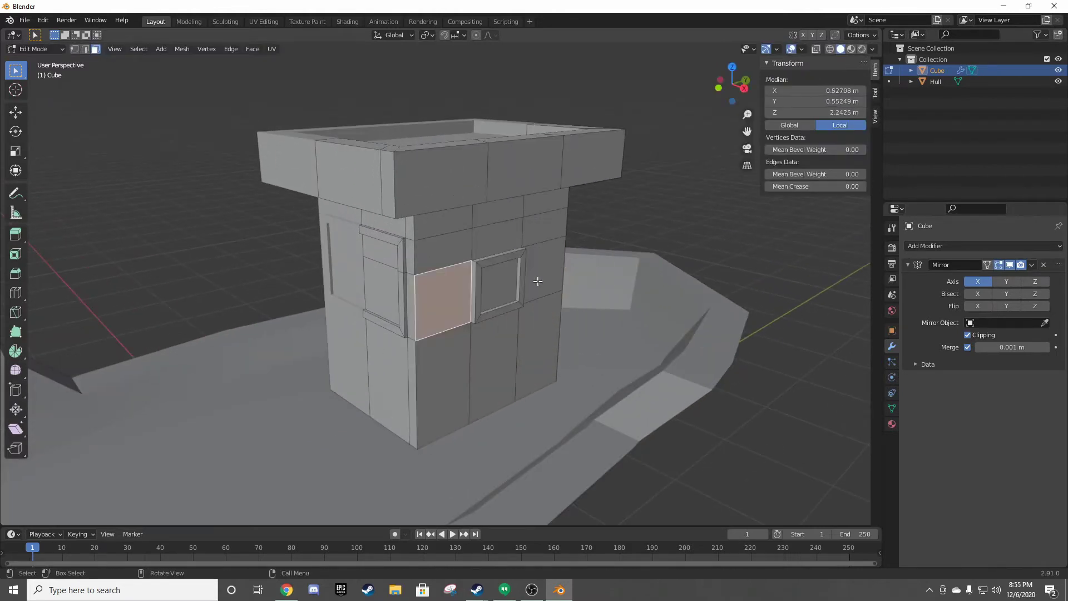
pyautogui.hotkey('ctrl', 'i')
pyautogui.press('g')
pyautogui.press('z')
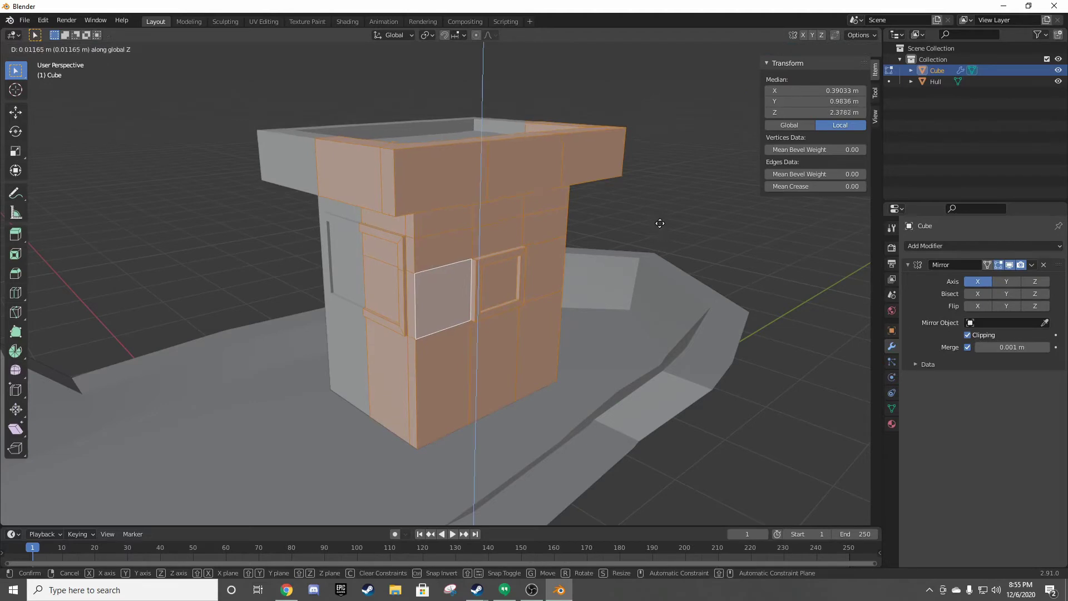
pyautogui.write('1')
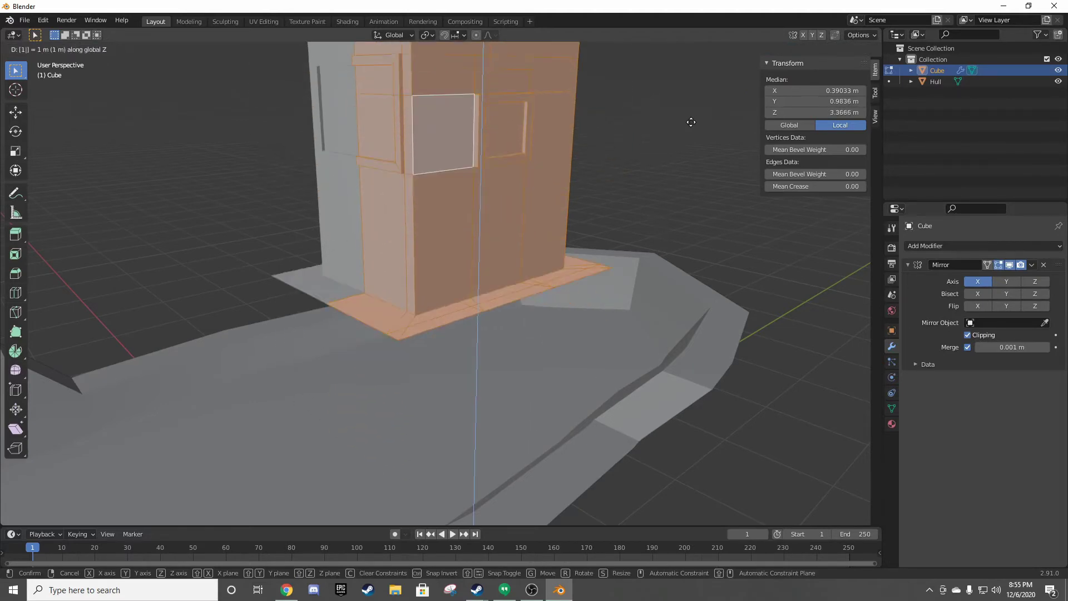
pyautogui.press('Return')
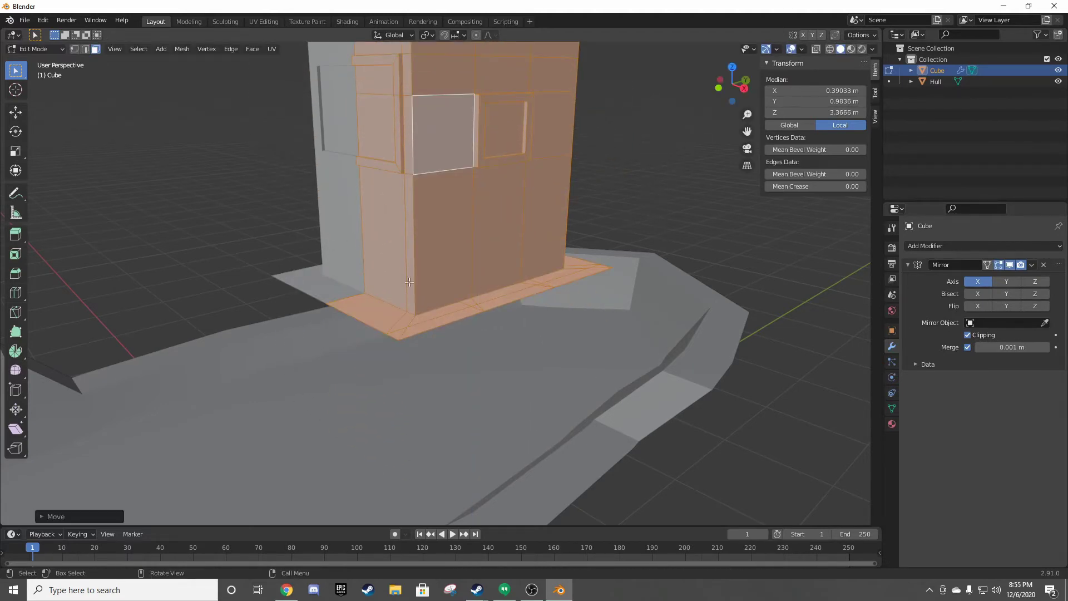
# - Delete the first leftover floor faces around the cabin base
pyautogui.click(361, 313)
pyautogui.press('x')
pyautogui.click(399, 327)
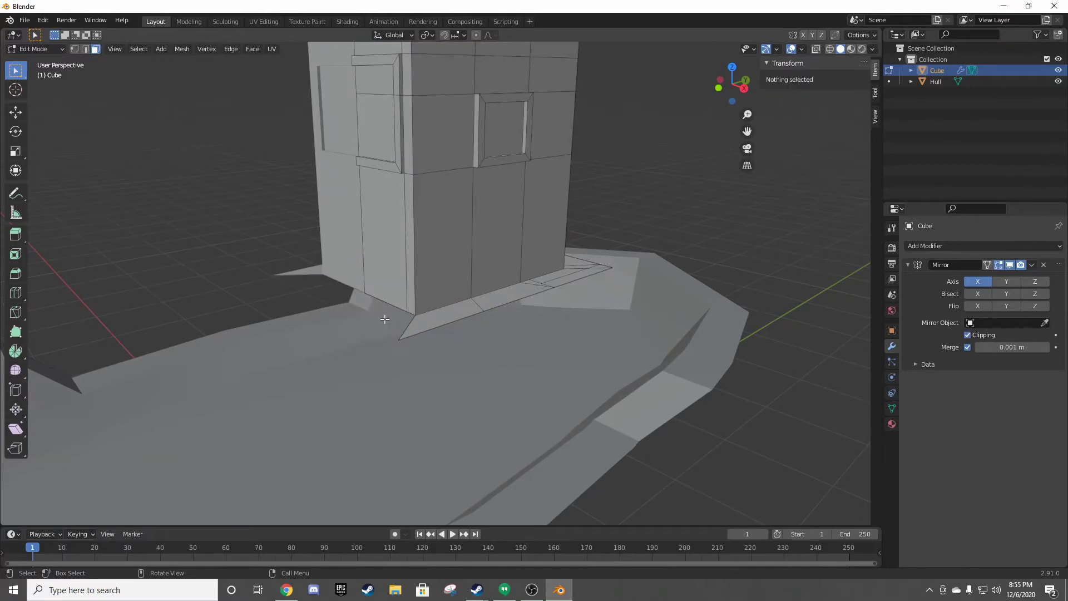
pyautogui.press('x')
pyautogui.press('Return')
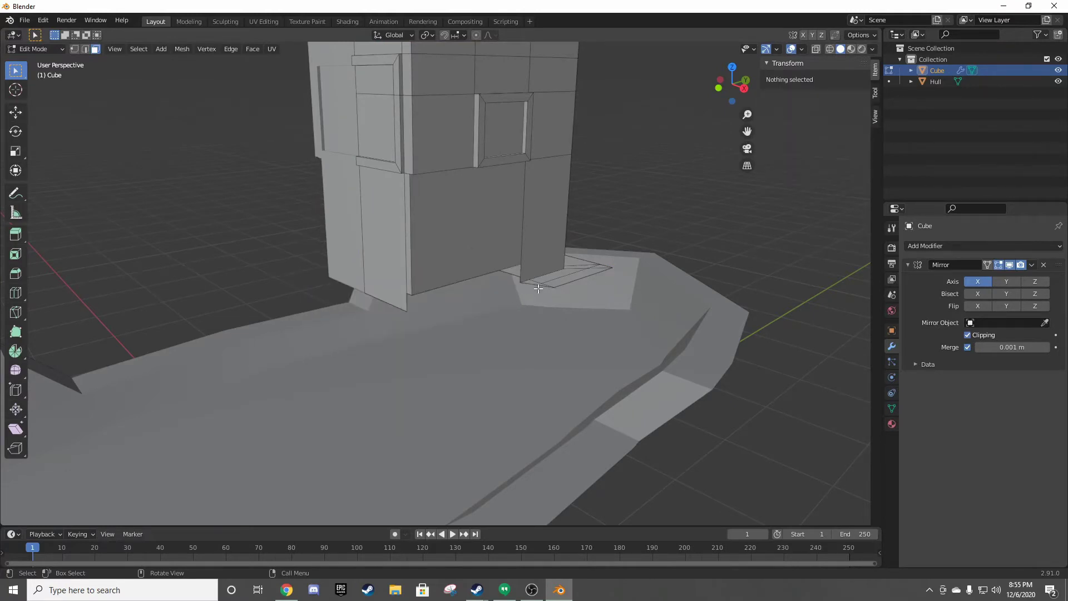
pyautogui.click(538, 288)
pyautogui.moveTo(513, 292); pyautogui.dragTo(539, 313, button='middle')
pyautogui.click(453, 389)
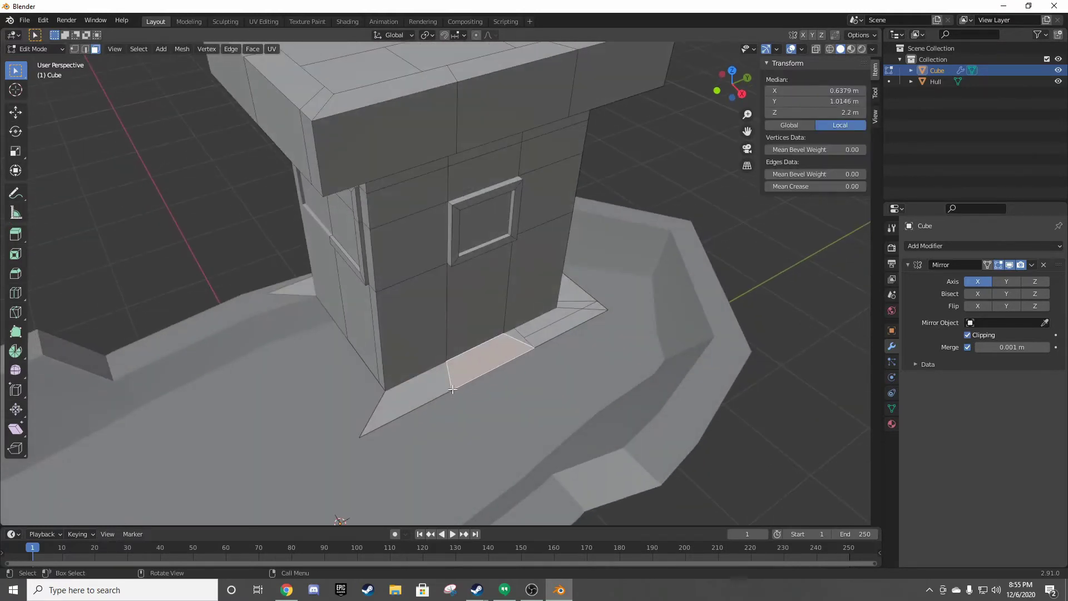
pyautogui.press('x')
pyautogui.press('Return')
# - Delete the remaining triangular, strip and small floor faces around the cabin base
pyautogui.click(424, 389)
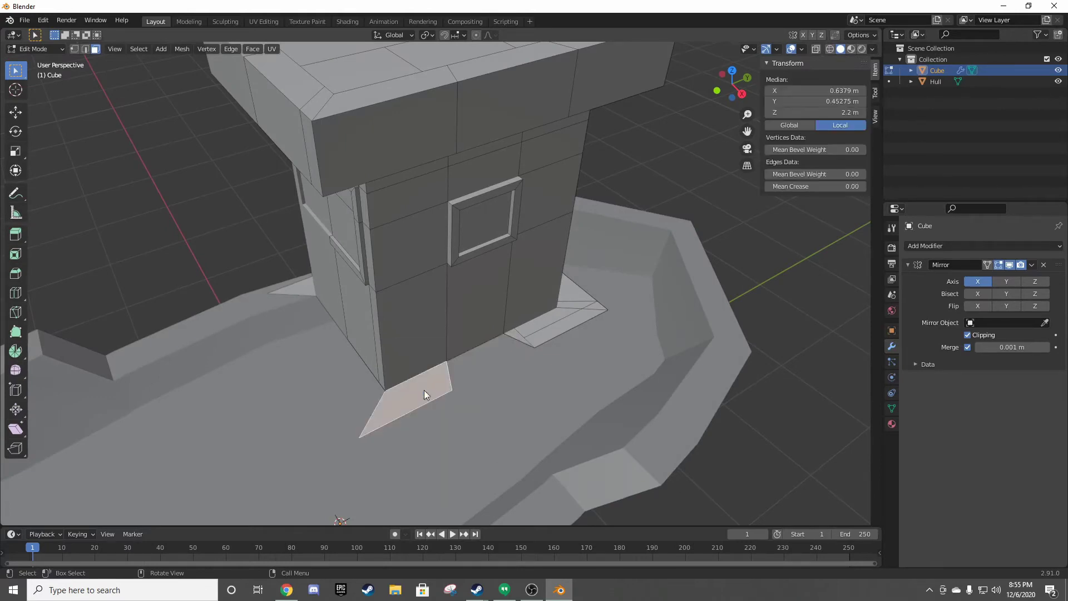
pyautogui.press('x')
pyautogui.press('Return')
pyautogui.click(556, 328)
pyautogui.press('x')
pyautogui.press('Return')
pyautogui.click(532, 331)
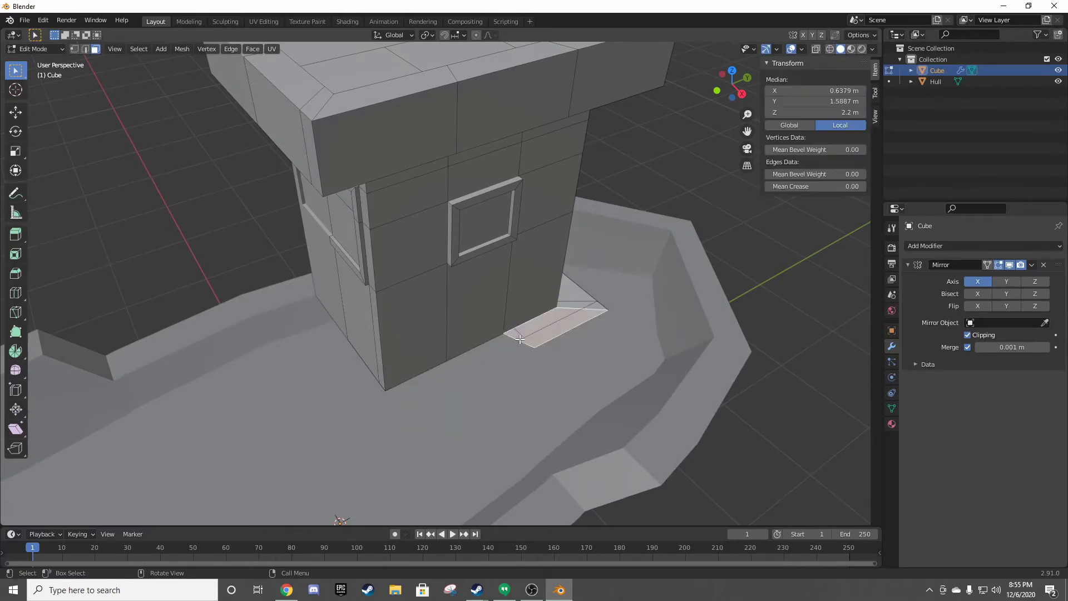
pyautogui.press('x')
pyautogui.press('Return')
pyautogui.click(576, 303)
pyautogui.press('x')
pyautogui.press('Return')
pyautogui.click(587, 307)
pyautogui.press('x')
pyautogui.press('Return')
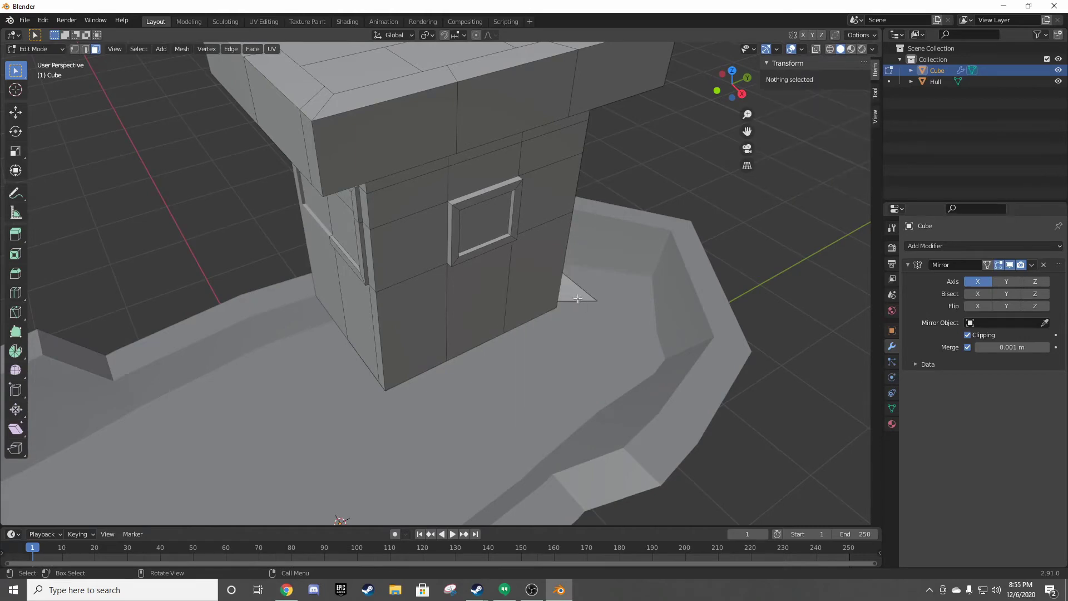
pyautogui.press('x')
pyautogui.press('Return')
pyautogui.moveTo(582, 289)
pyautogui.mouseDown(button='middle')
pyautogui.moveTo(471, 299)
pyautogui.moveTo(470, 369)
pyautogui.moveTo(465, 222)
pyautogui.moveTo(489, 231)
pyautogui.moveTo(369, 198)
pyautogui.moveTo(541, 249)
pyautogui.moveTo(555, 195)
pyautogui.mouseUp(button='middle')
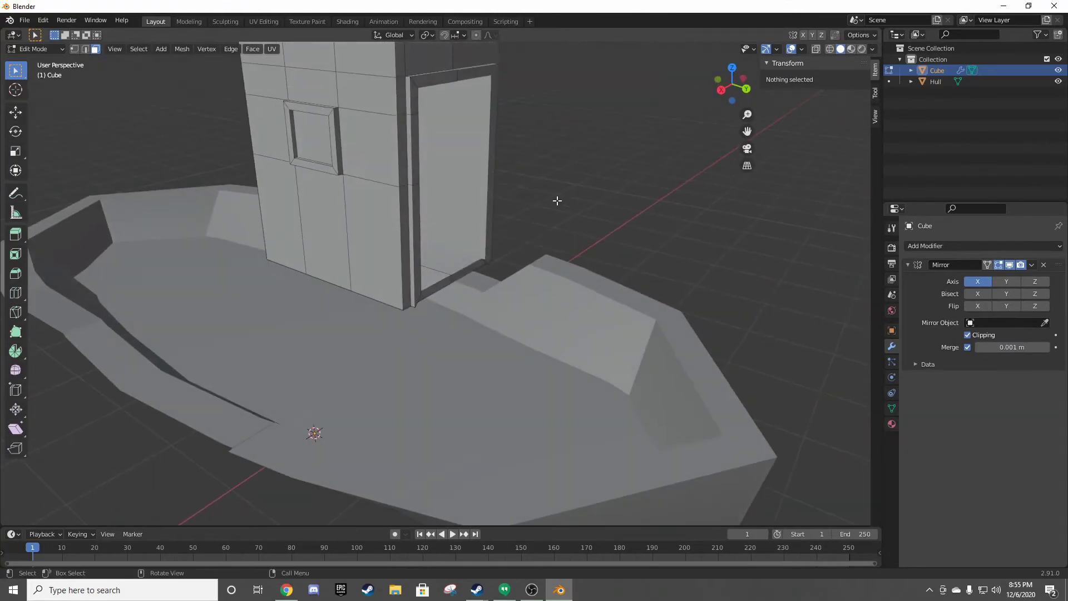
# - Select all cabin geometry and lower it 1 m along Z onto the deck
pyautogui.press('z')
pyautogui.press('a')
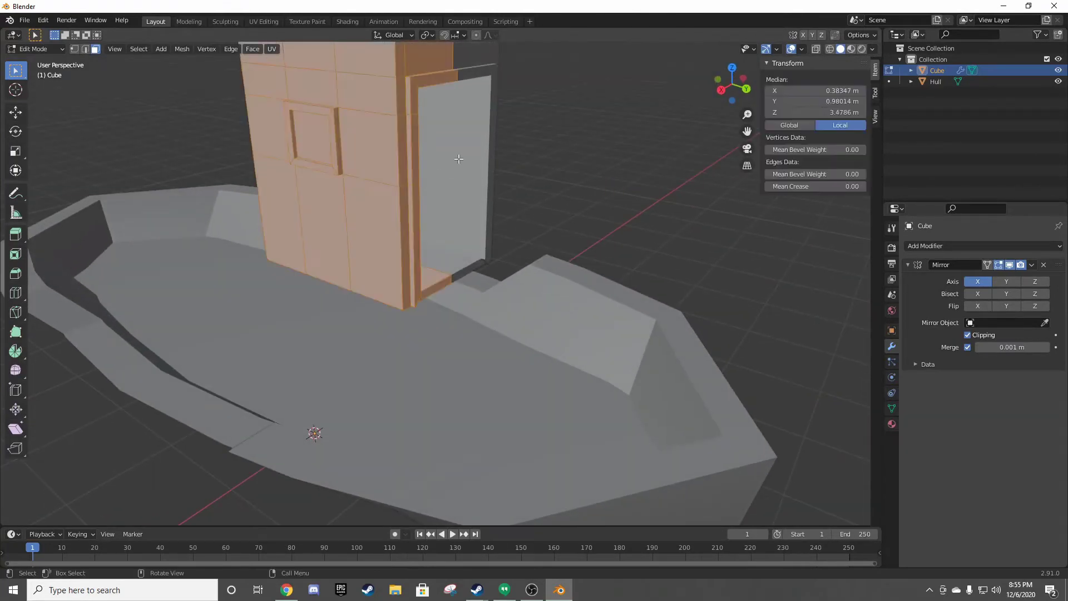
pyautogui.press('g')
pyautogui.press('z')
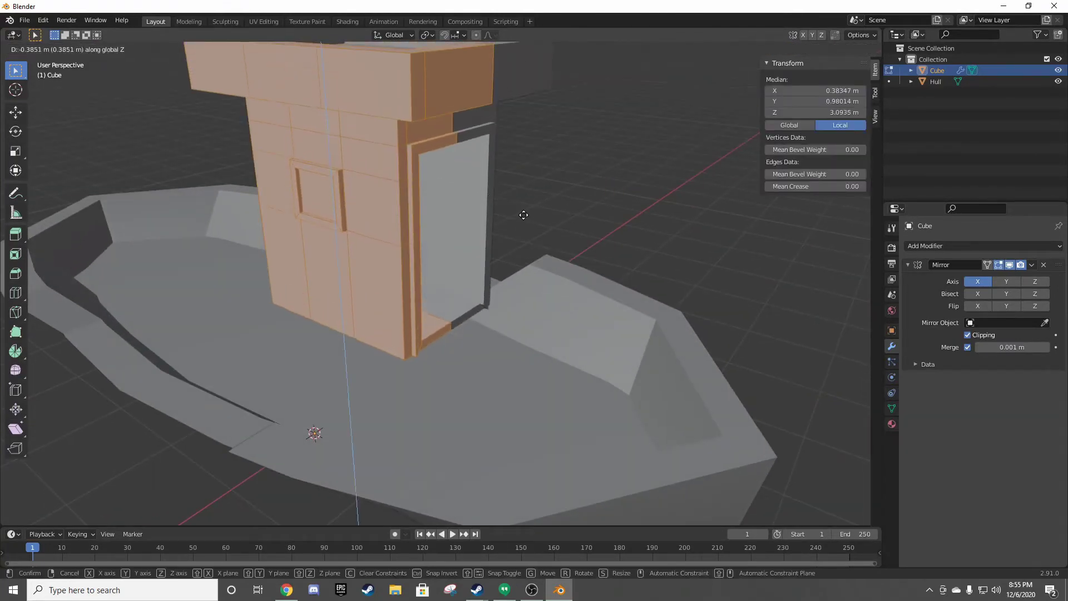
pyautogui.write('-1')
pyautogui.press('Return')
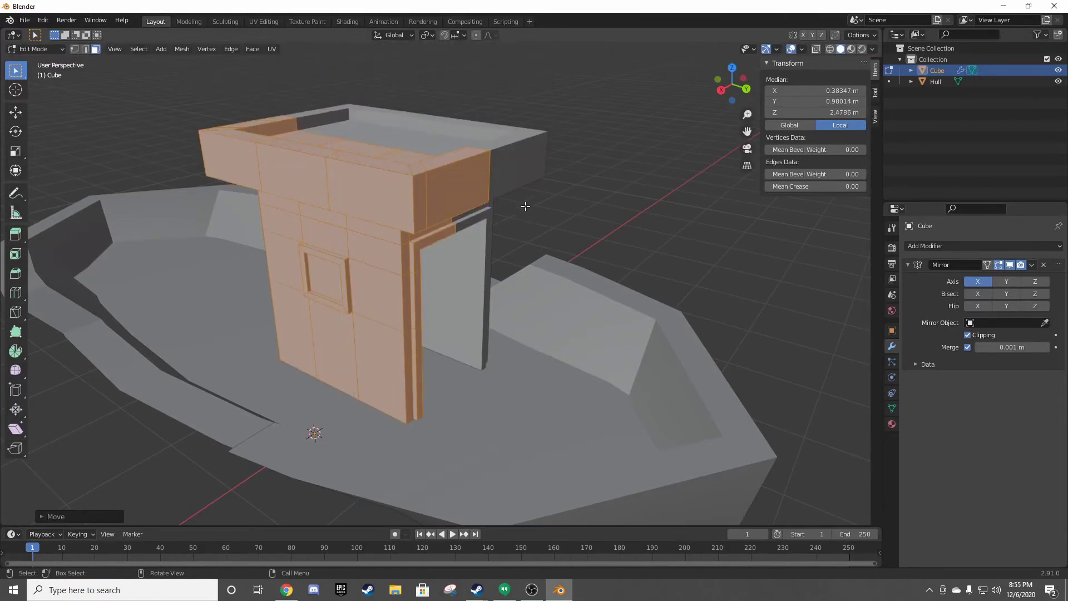
pyautogui.moveTo(501, 227); pyautogui.dragTo(585, 334, button='middle')
# - Clear the selection and return to Object Mode with nothing selected
pyautogui.hotkey('alt', 'a')
pyautogui.moveTo(238, 231)
pyautogui.mouseDown(button='middle')
pyautogui.moveTo(311, 274)
pyautogui.moveTo(444, 281)
pyautogui.mouseUp(button='middle')
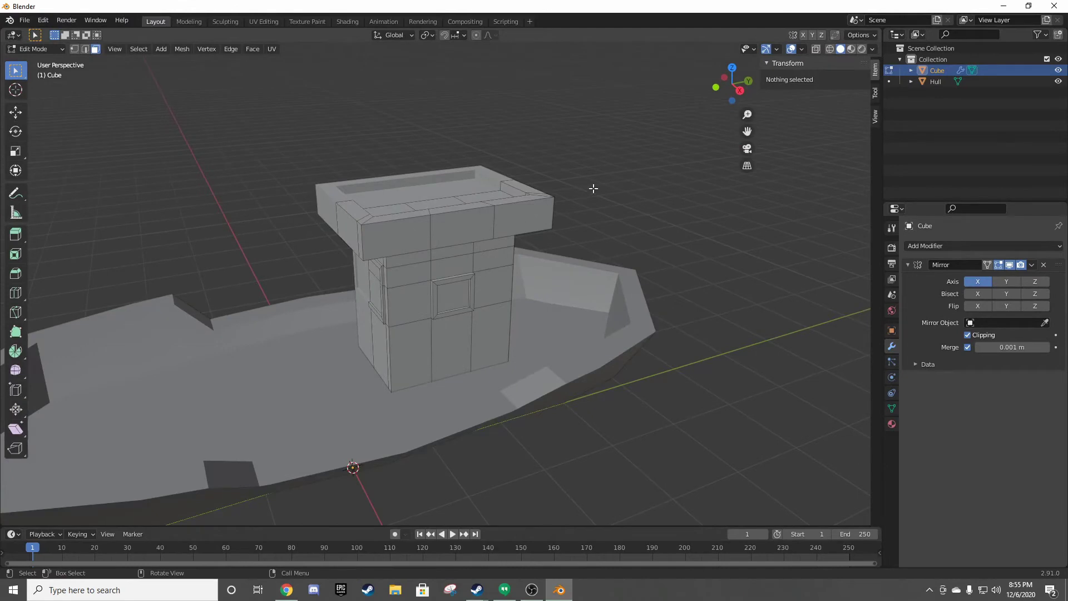
pyautogui.hotkey('ctrl', 'Tab')
pyautogui.press('Escape')
pyautogui.press('Tab')
pyautogui.moveTo(581, 195); pyautogui.dragTo(553, 210, button='middle')
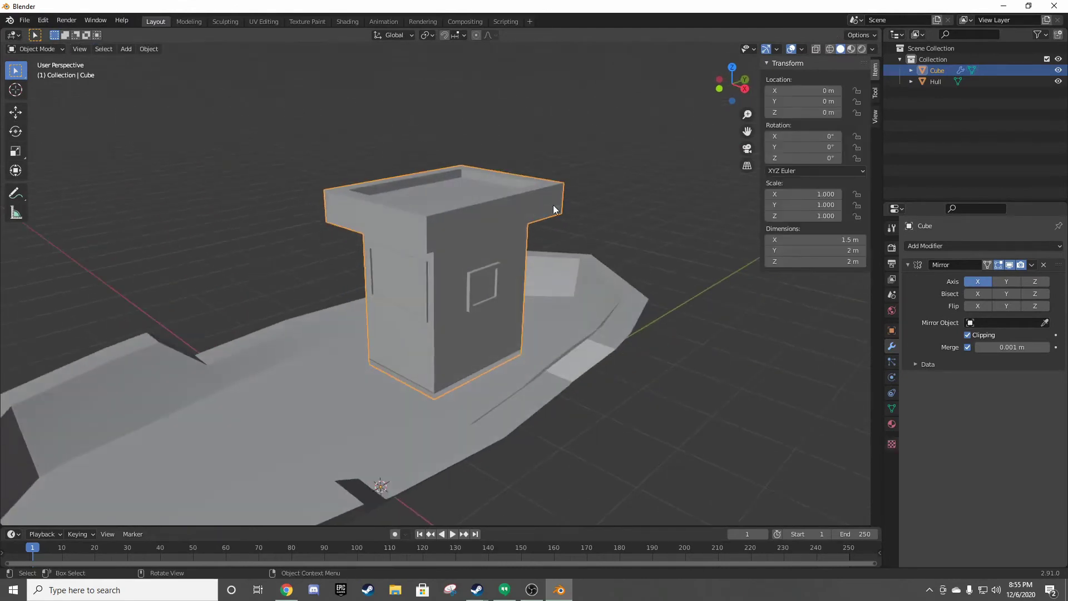
pyautogui.hotkey('alt', 'a')
pyautogui.moveTo(626, 234)
pyautogui.mouseDown(button='middle')
pyautogui.moveTo(577, 213)
pyautogui.moveTo(462, 233)
pyautogui.moveTo(549, 224)
pyautogui.moveTo(406, 266)
pyautogui.moveTo(408, 255)
pyautogui.moveTo(371, 261)
pyautogui.moveTo(343, 229)
pyautogui.moveTo(356, 251)
pyautogui.moveTo(373, 232)
pyautogui.mouseUp(button='middle')
# - Add a plane mesh and raise it vertically high above the boat
pyautogui.hotkey('shift', 'a')
pyautogui.moveTo(315, 231)
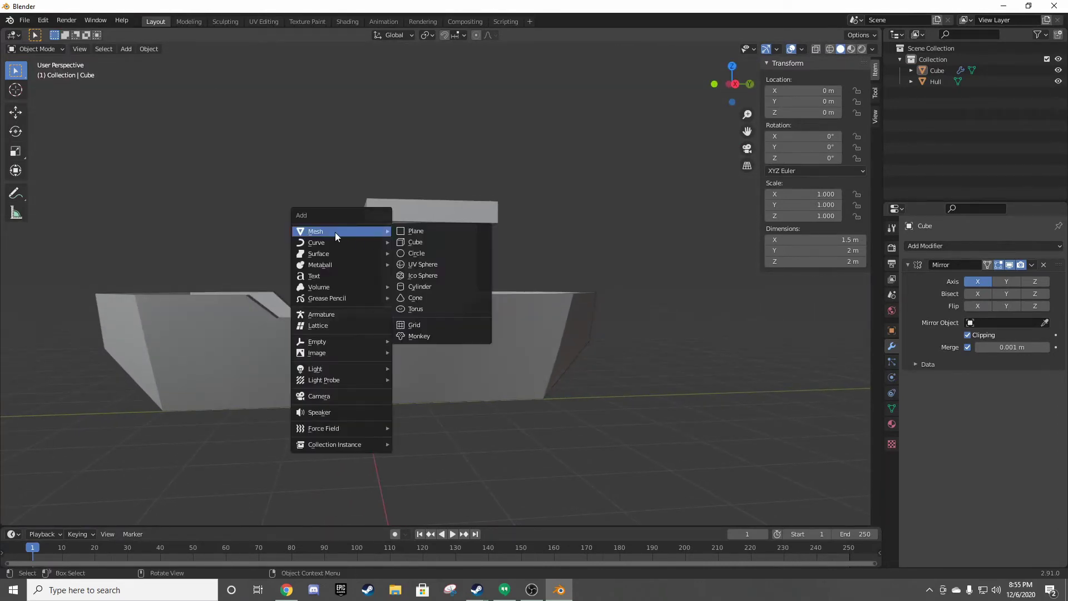
pyautogui.click(423, 231)
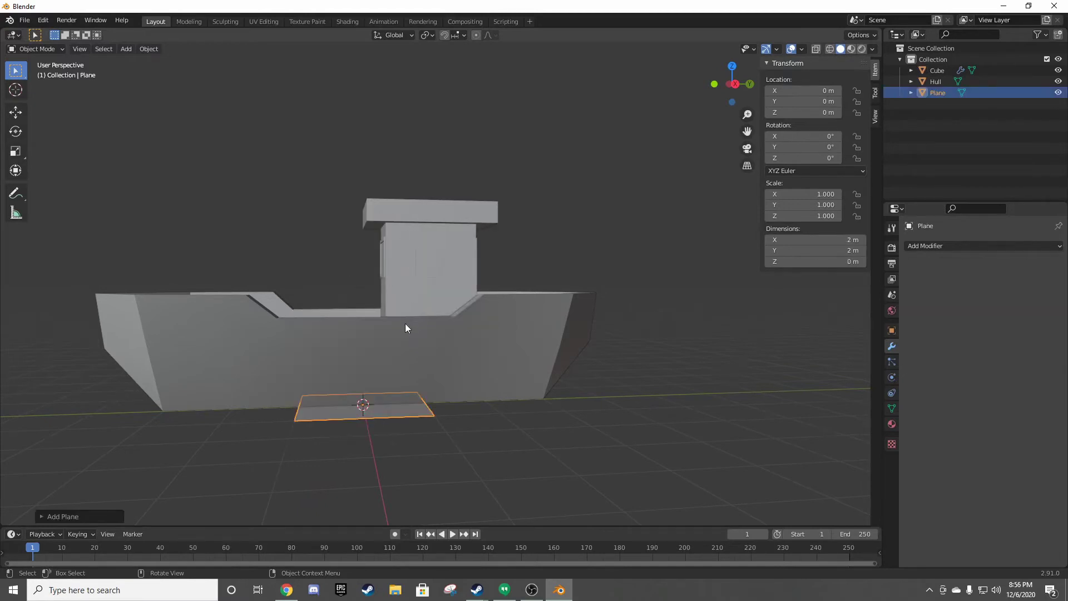
pyautogui.press('KP_1')
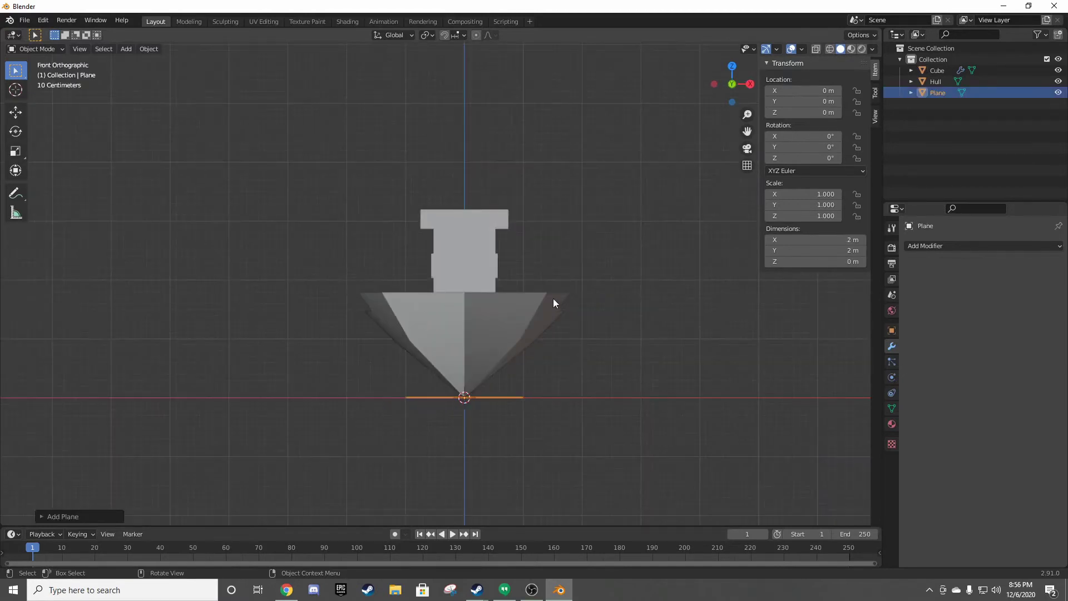
pyautogui.press('Tab')
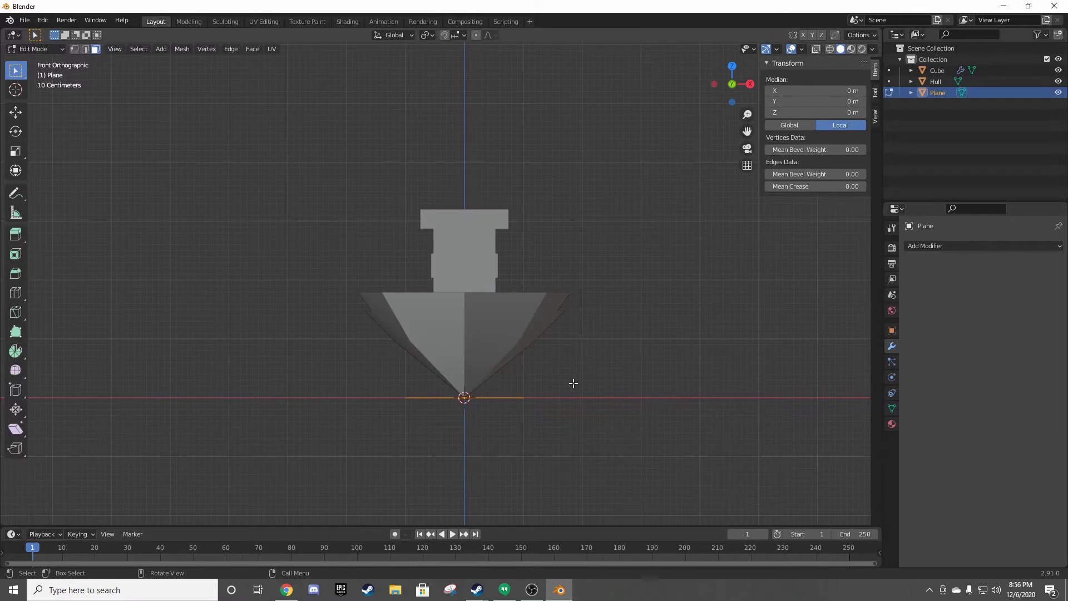
pyautogui.press('g')
pyautogui.press('z')
pyautogui.click(595, 132)
pyautogui.moveTo(595, 132)
pyautogui.mouseDown(button='middle')
pyautogui.moveTo(561, 179)
pyautogui.moveTo(548, 241)
pyautogui.mouseUp(button='middle')
# - Delete three of the plane's corner vertices, leaving one vertex selected
pyautogui.press('1')
pyautogui.click(394, 189)
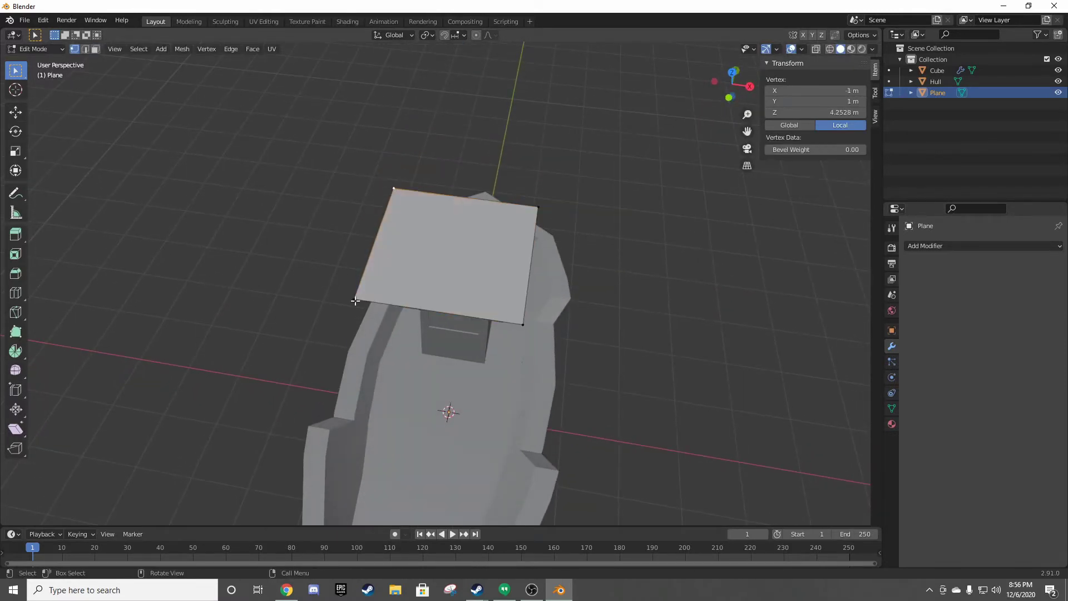
pyautogui.keyDown('shift'); pyautogui.click(354, 299); pyautogui.keyUp('shift')
pyautogui.keyDown('shift'); pyautogui.click(538, 207); pyautogui.keyUp('shift')
pyautogui.press('x')
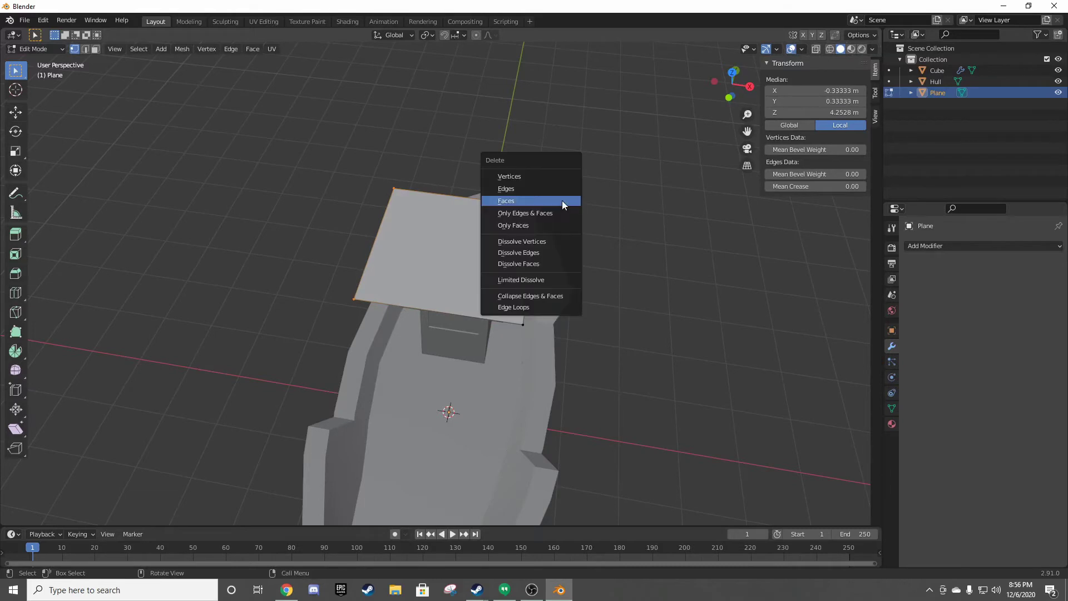
pyautogui.click(562, 200)
pyautogui.click(523, 325)
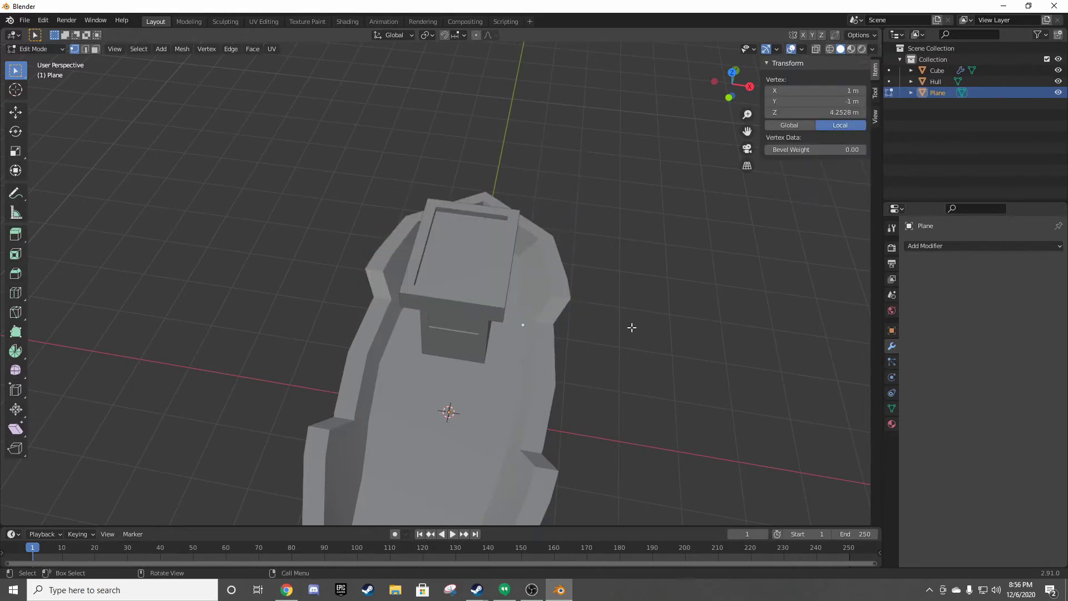
pyautogui.press('KP_1')
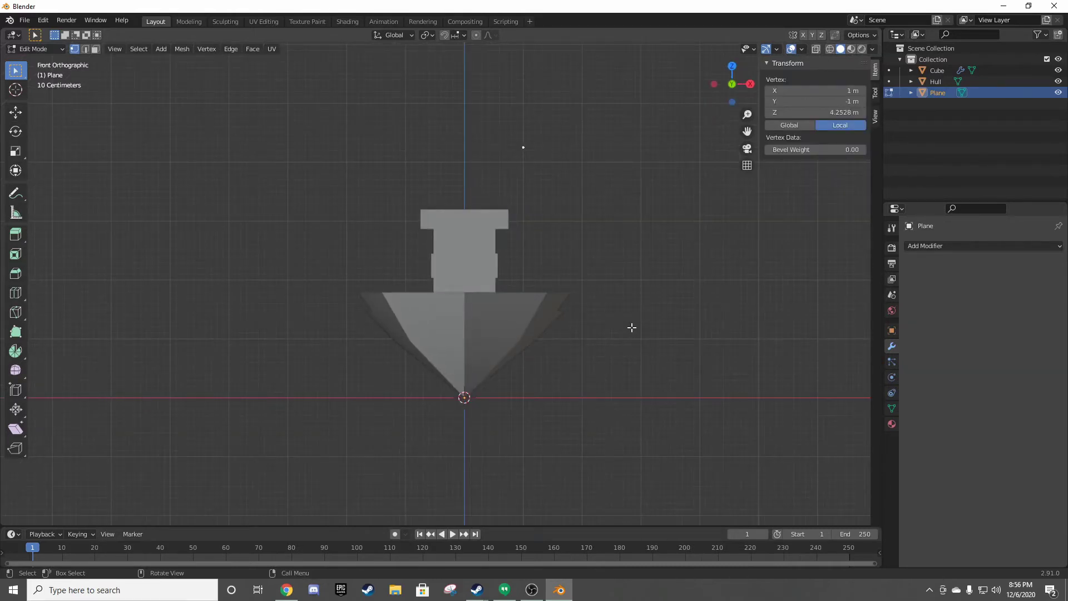
# - Move the lone vertex to the hull's end as seen from the side
pyautogui.press('g')
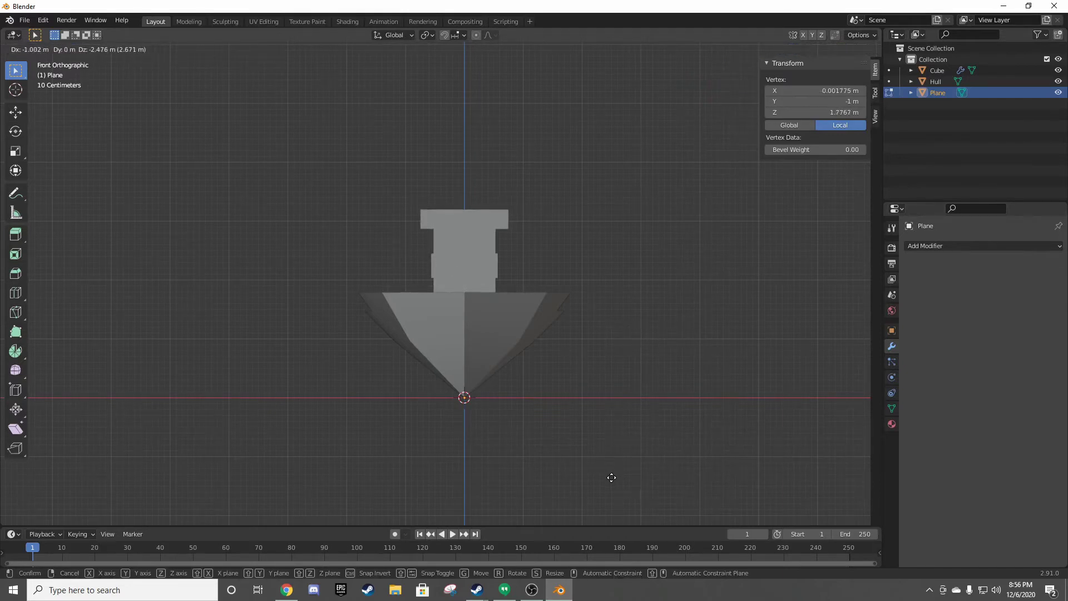
pyautogui.click(612, 477)
pyautogui.moveTo(550, 389)
pyautogui.mouseDown(button='middle')
pyautogui.moveTo(412, 393)
pyautogui.moveTo(430, 383)
pyautogui.mouseUp(button='middle')
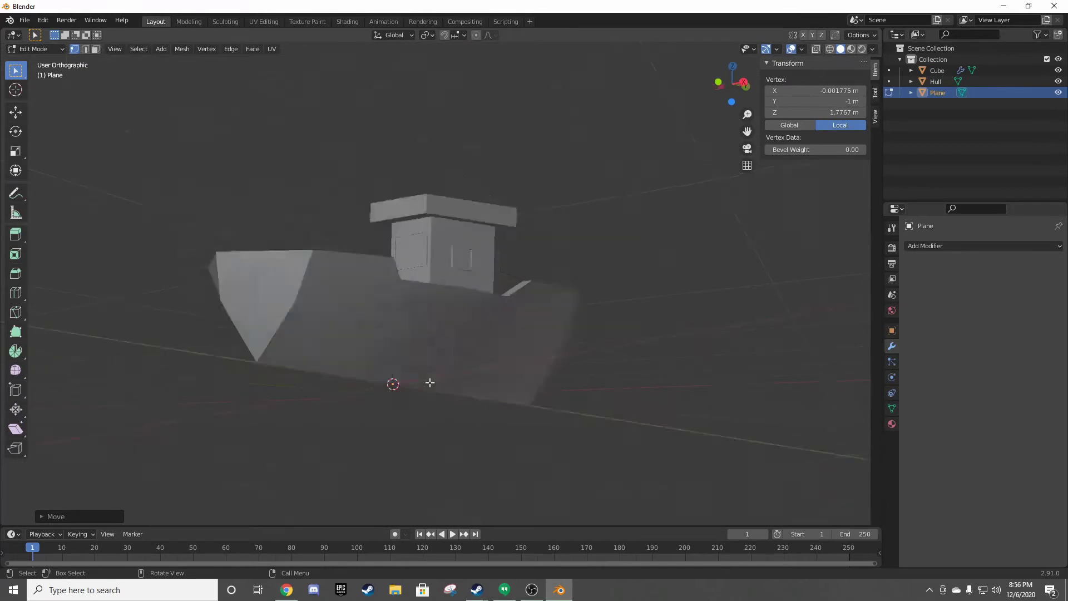
pyautogui.press('KP_3')
pyautogui.press('g')
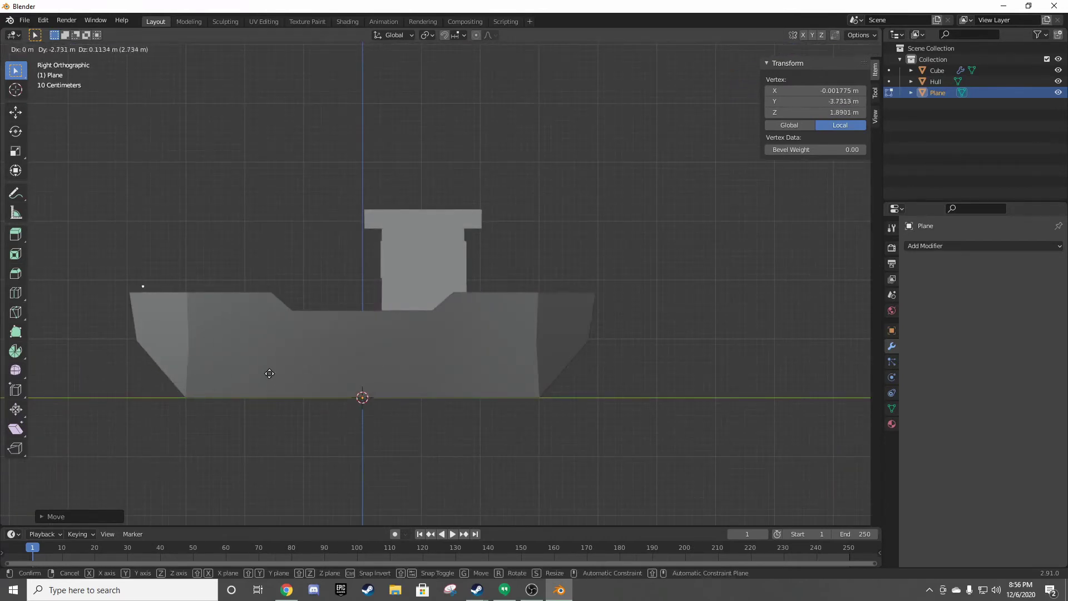
pyautogui.click(262, 383)
pyautogui.moveTo(262, 382); pyautogui.dragTo(184, 358, button='middle')
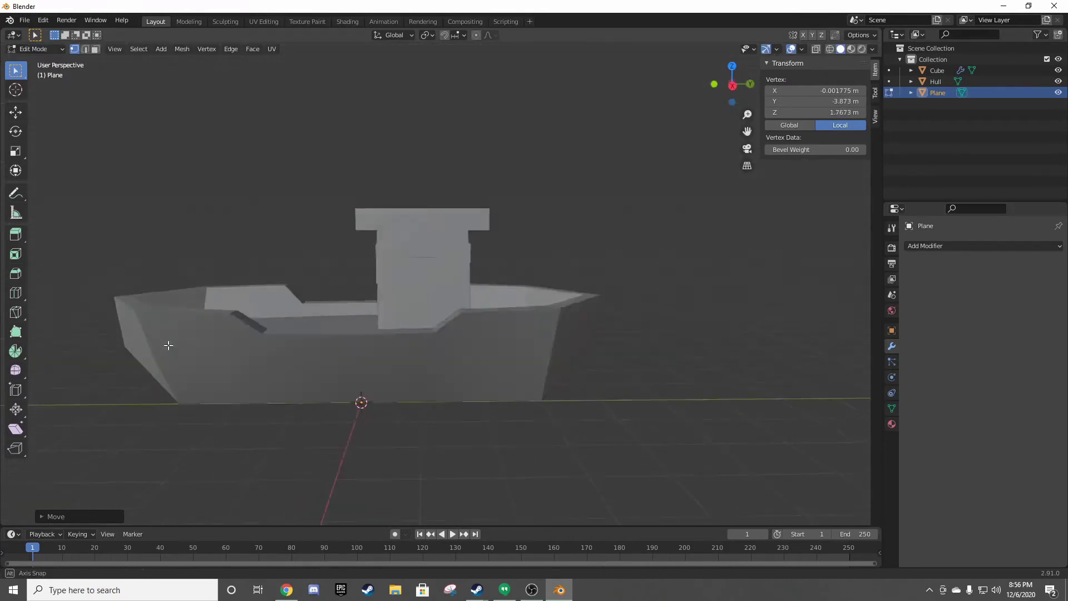
# - In wireframe shading, set the vertex's X coordinate to 0
pyautogui.press('z')
pyautogui.click(114, 354)
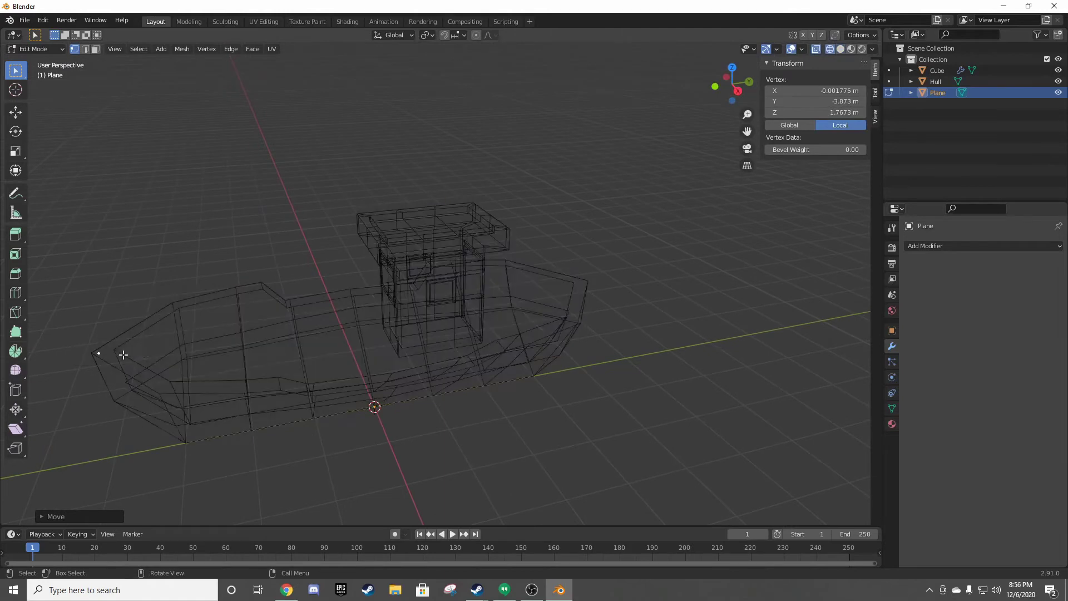
pyautogui.moveTo(115, 354); pyautogui.dragTo(251, 320, button='middle')
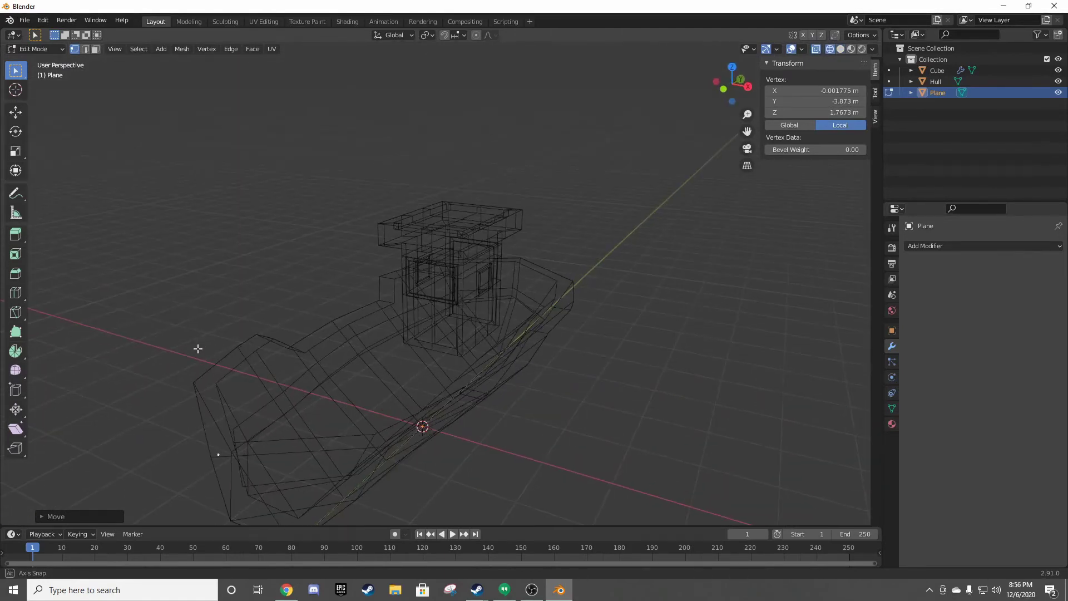
pyautogui.moveTo(199, 350); pyautogui.dragTo(377, 302, button='middle')
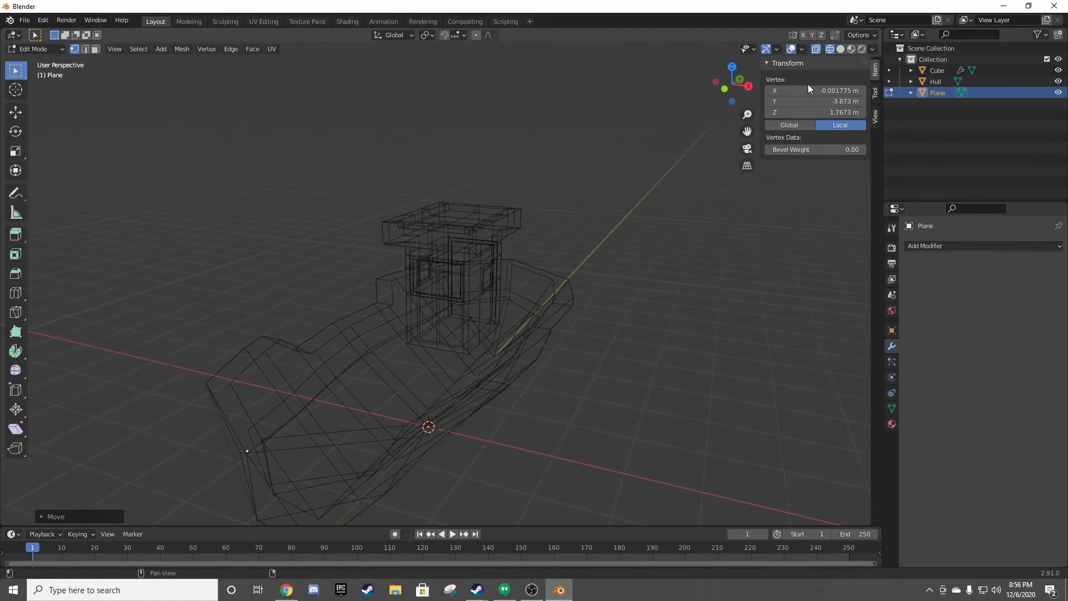
pyautogui.click(815, 94)
pyautogui.write('0')
pyautogui.press('Return')
# - Check the vertex against the hull in solid and wireframe side views, then reselect it
pyautogui.click(672, 255)
pyautogui.press('z')
pyautogui.click(747, 247)
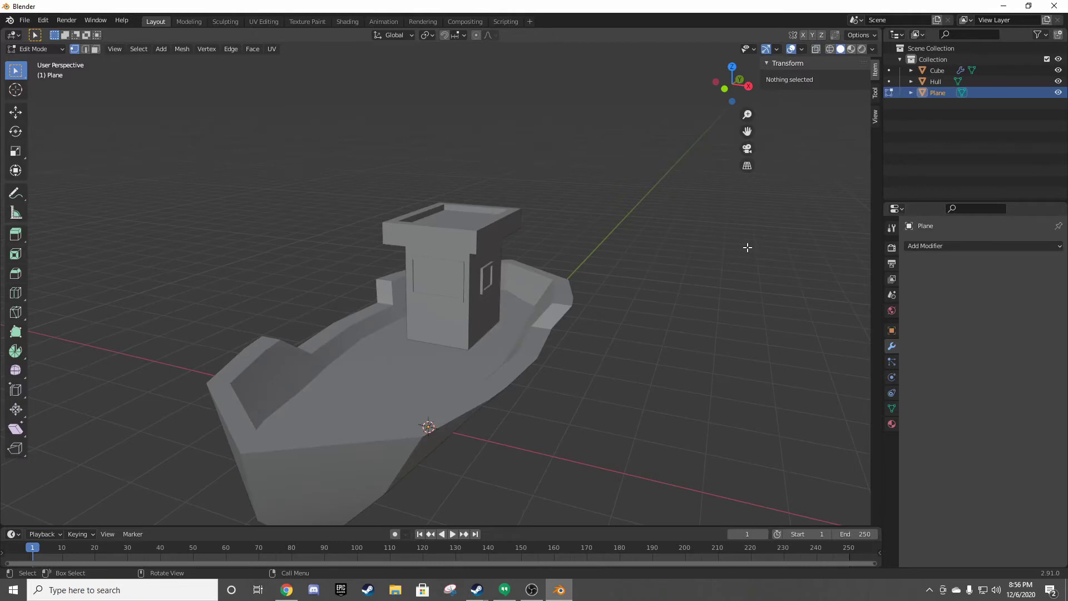
pyautogui.press('KP_3')
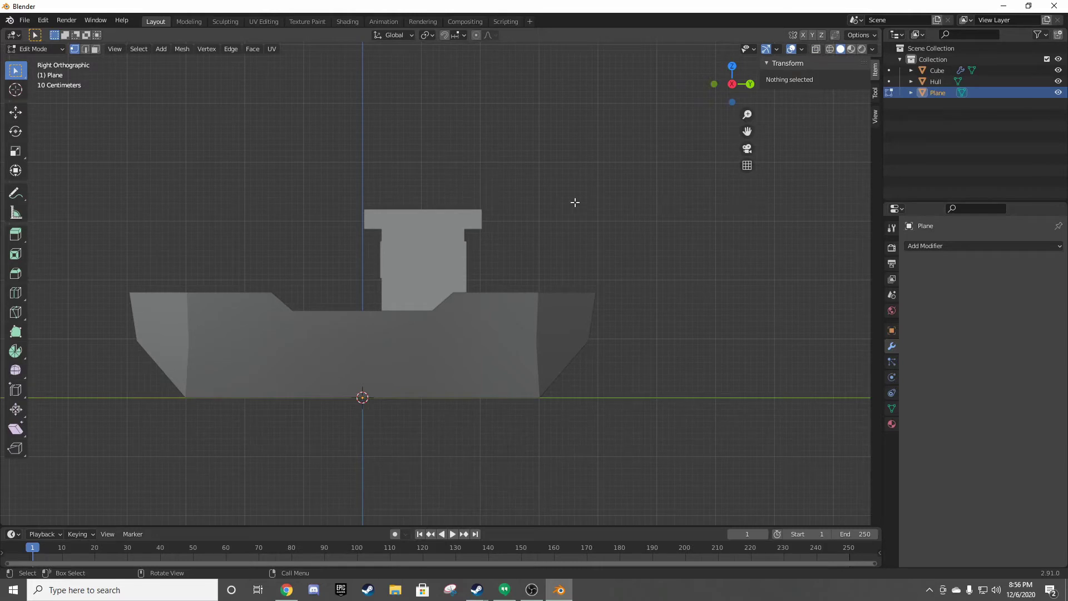
pyautogui.moveTo(575, 202); pyautogui.dragTo(459, 251, button='middle')
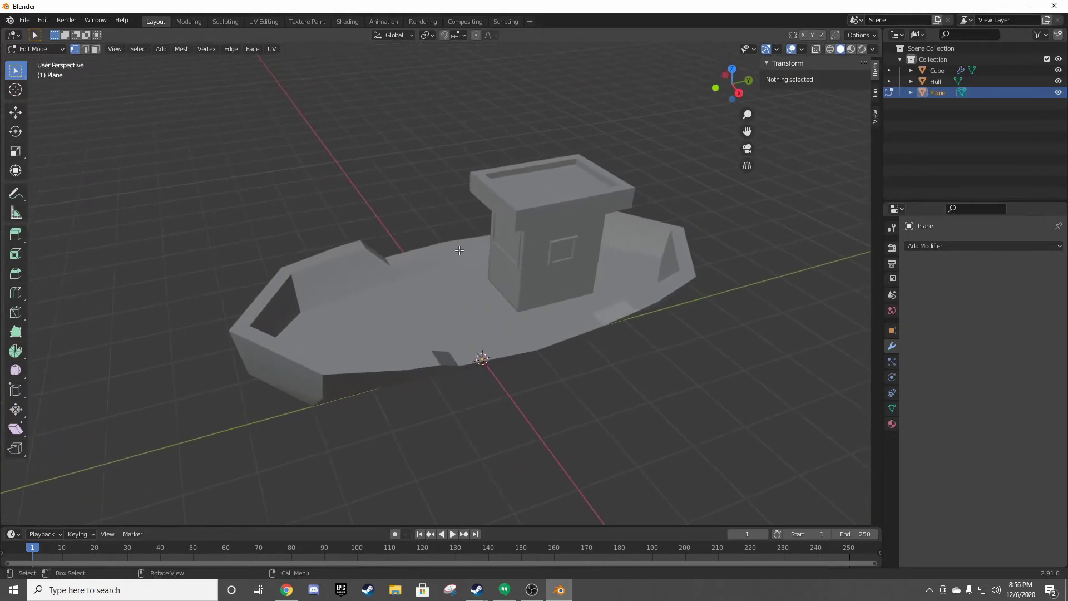
pyautogui.press('z')
pyautogui.click(236, 270)
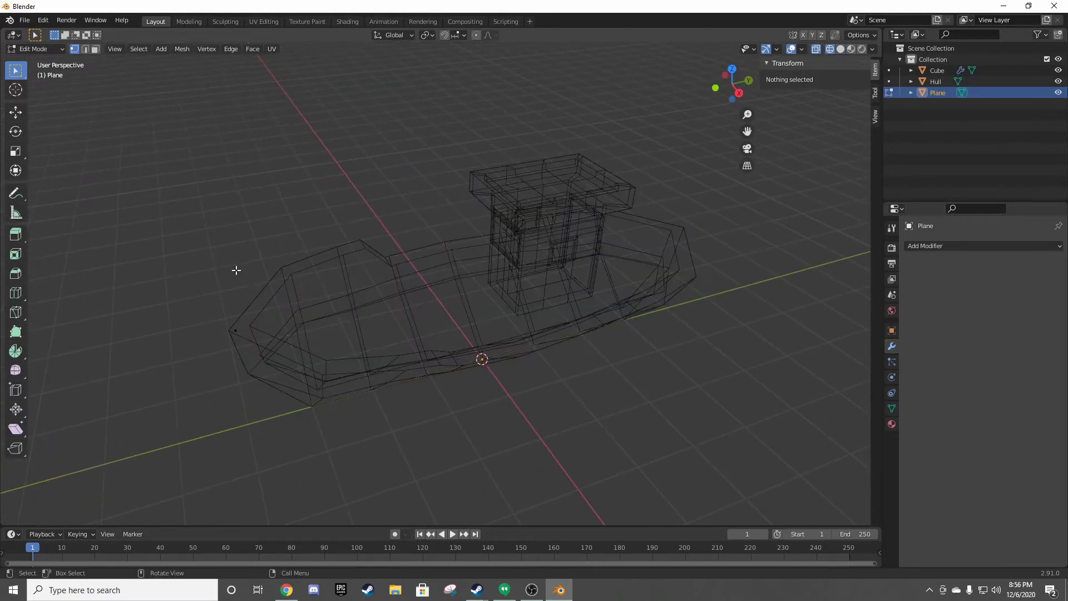
pyautogui.press('KP_1')
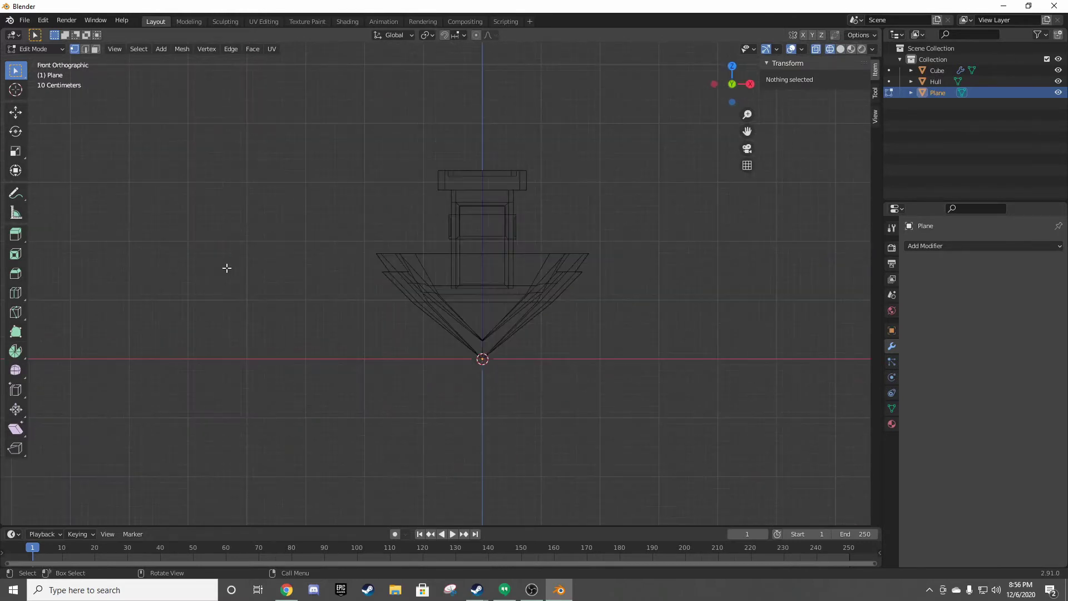
pyautogui.press('KP_3')
pyautogui.click(226, 268)
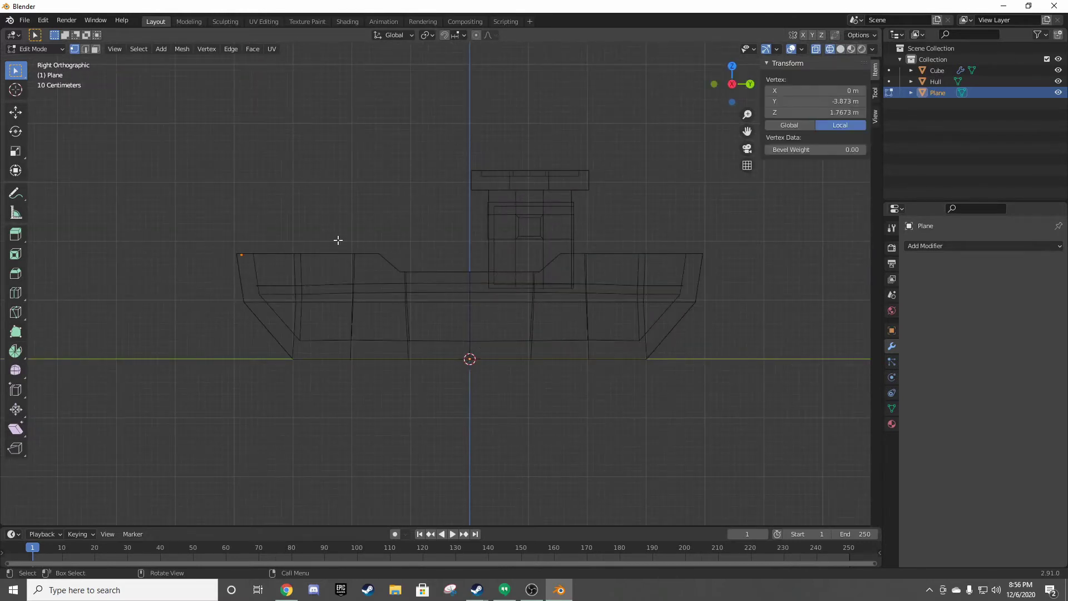
# - Raise the vertex above the hull rim, then extrude a level edge and a sloped edge
pyautogui.press('g')
pyautogui.press('z')
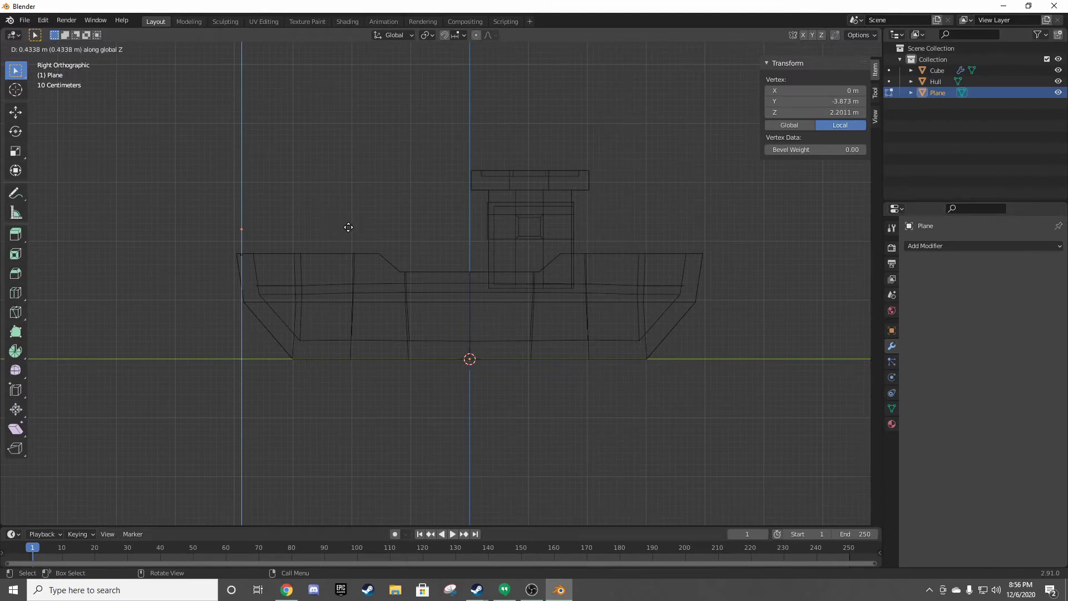
pyautogui.click(348, 227)
pyautogui.press('e')
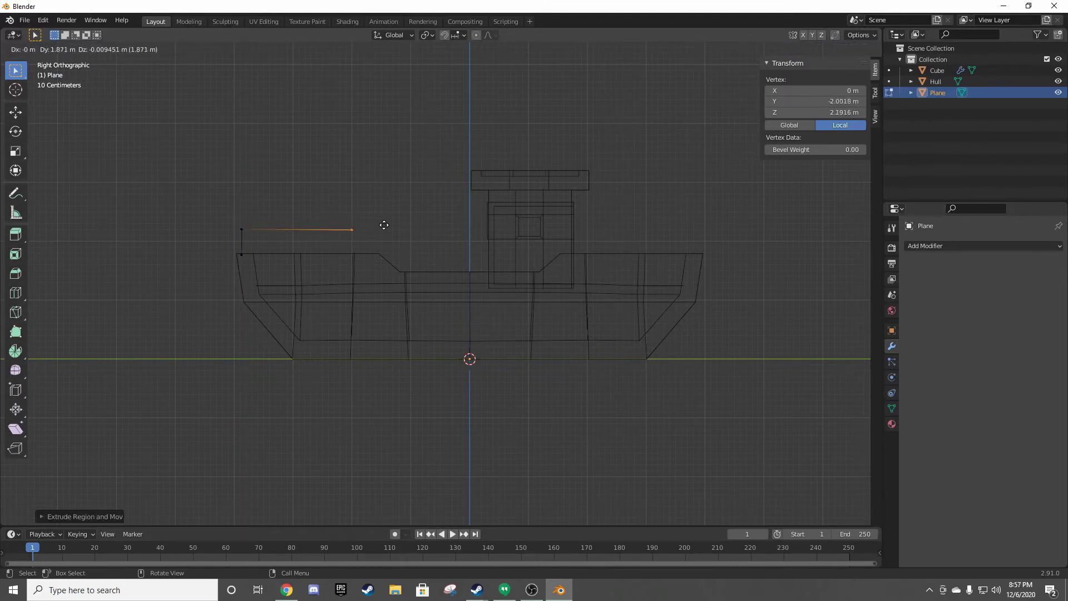
pyautogui.press('y')
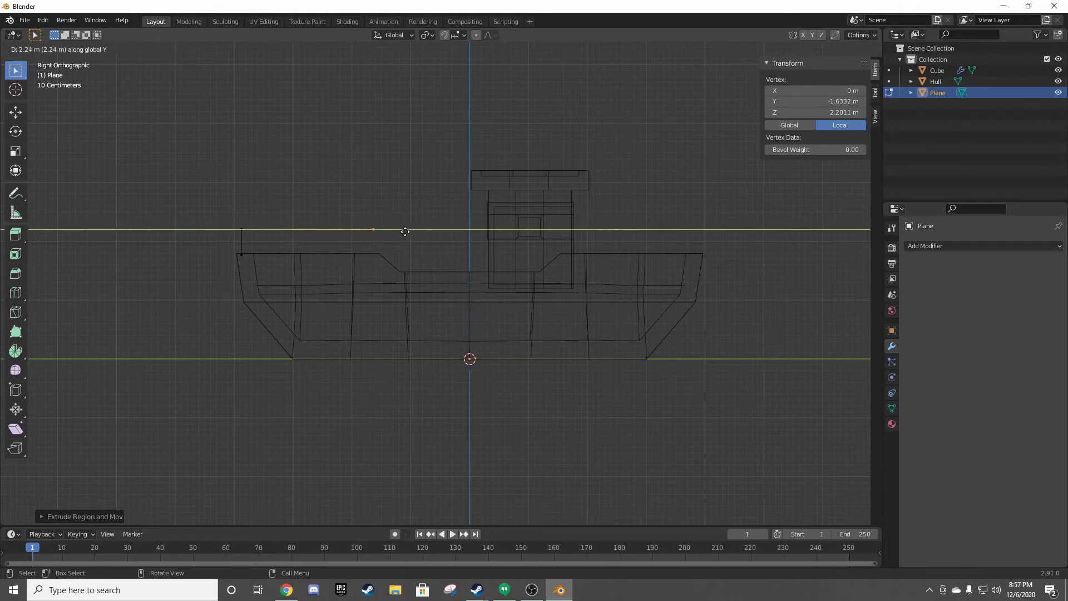
pyautogui.click(407, 233)
pyautogui.press('e')
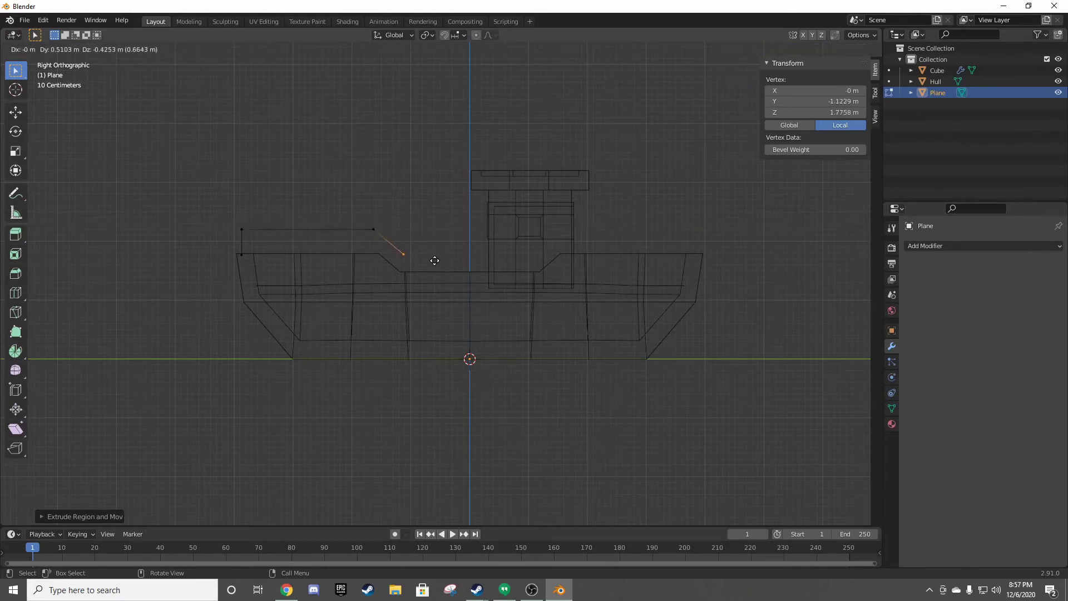
pyautogui.click(434, 259)
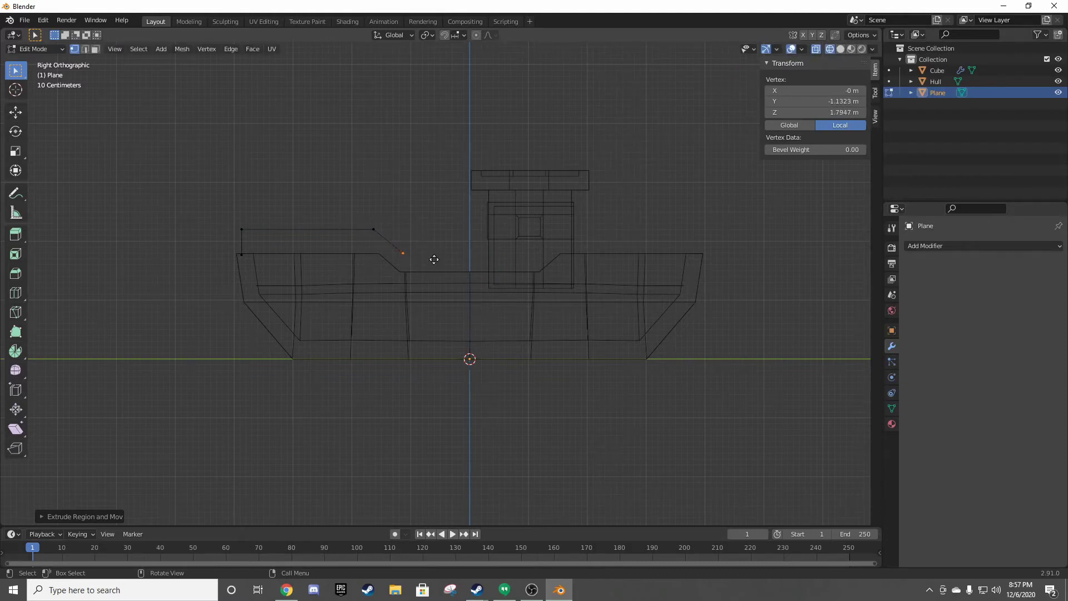
# - Extrude a rising edge by the cabin, a level run, and a short vertical drop at the end
pyautogui.press('e')
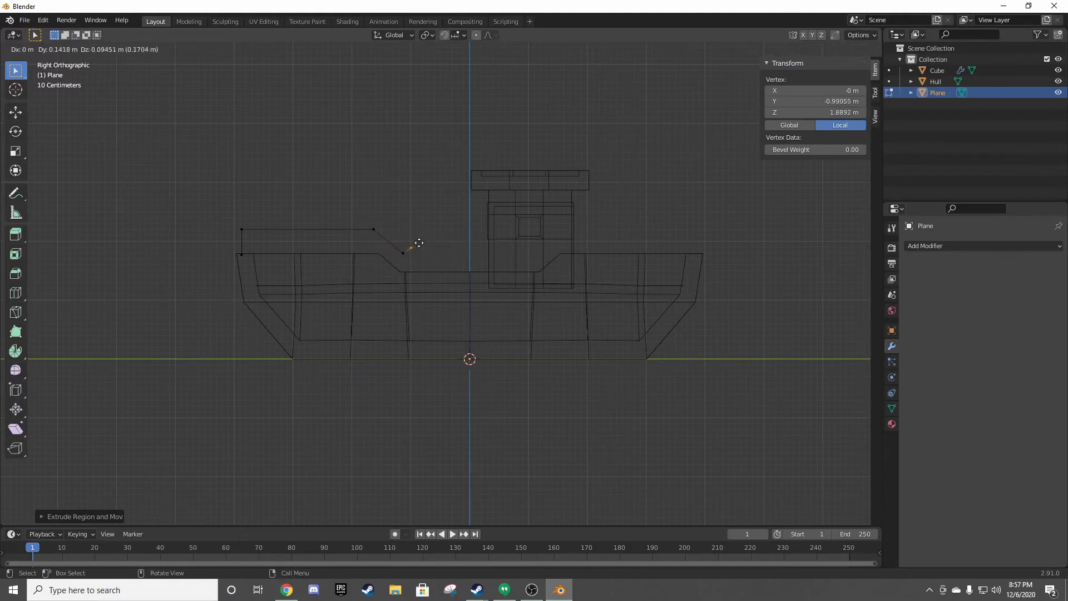
pyautogui.press('y')
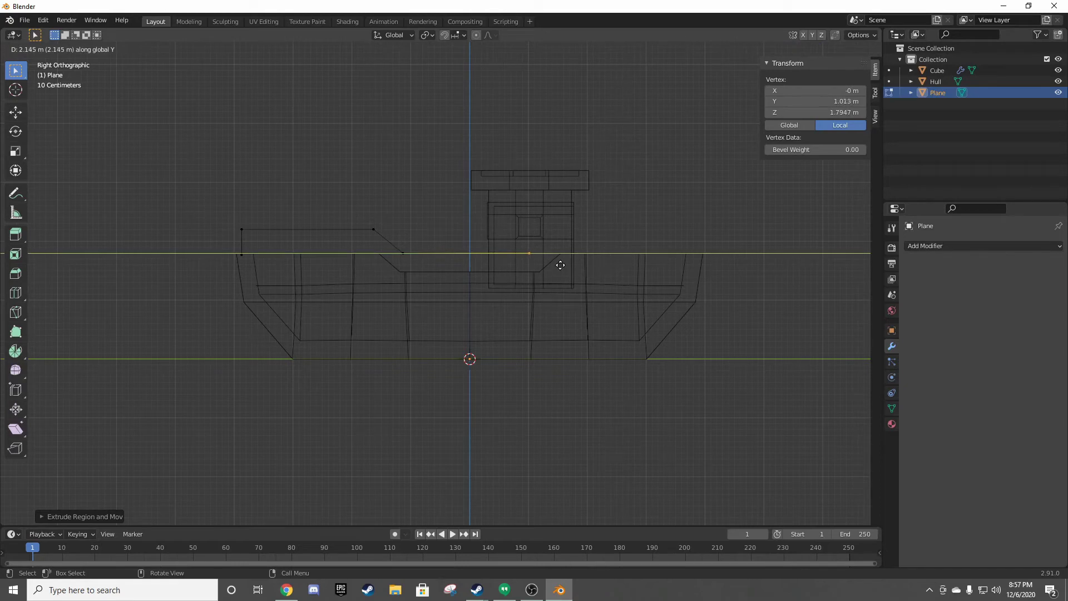
pyautogui.press('y')
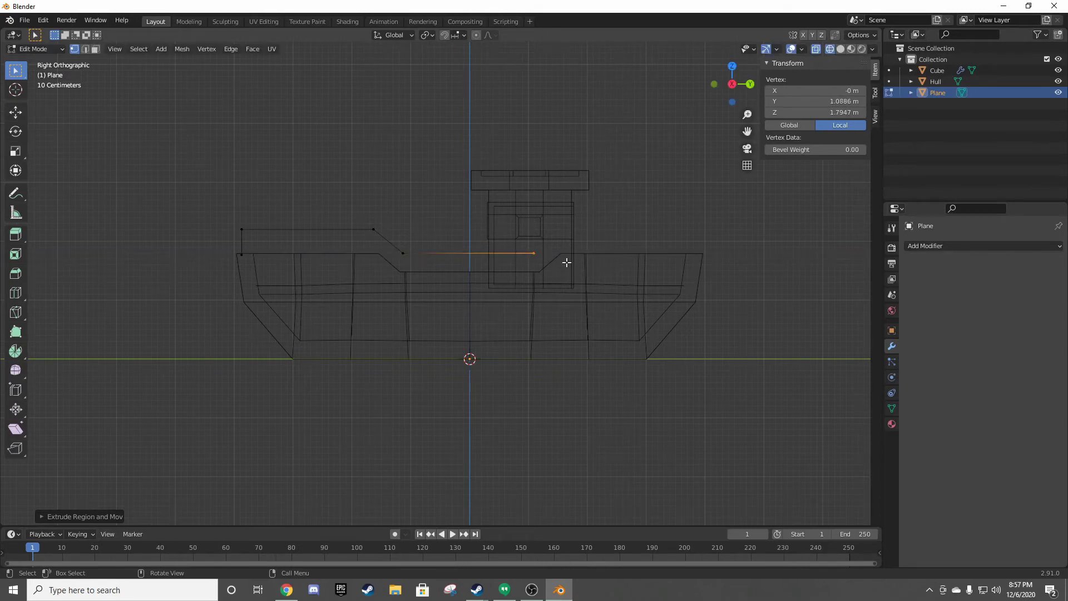
pyautogui.press('y')
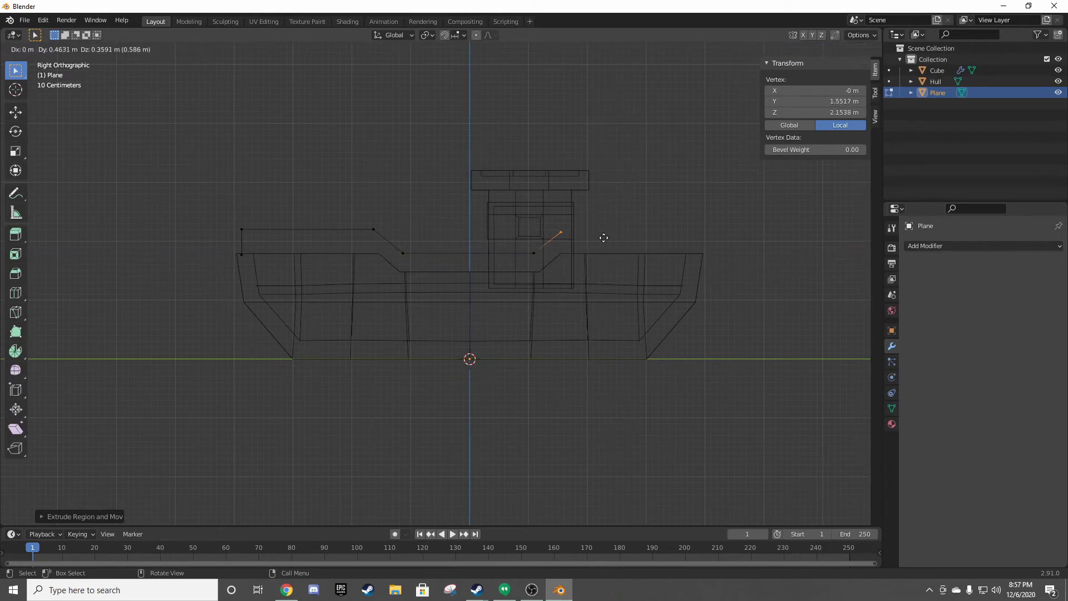
pyautogui.click(606, 236)
pyautogui.press('e')
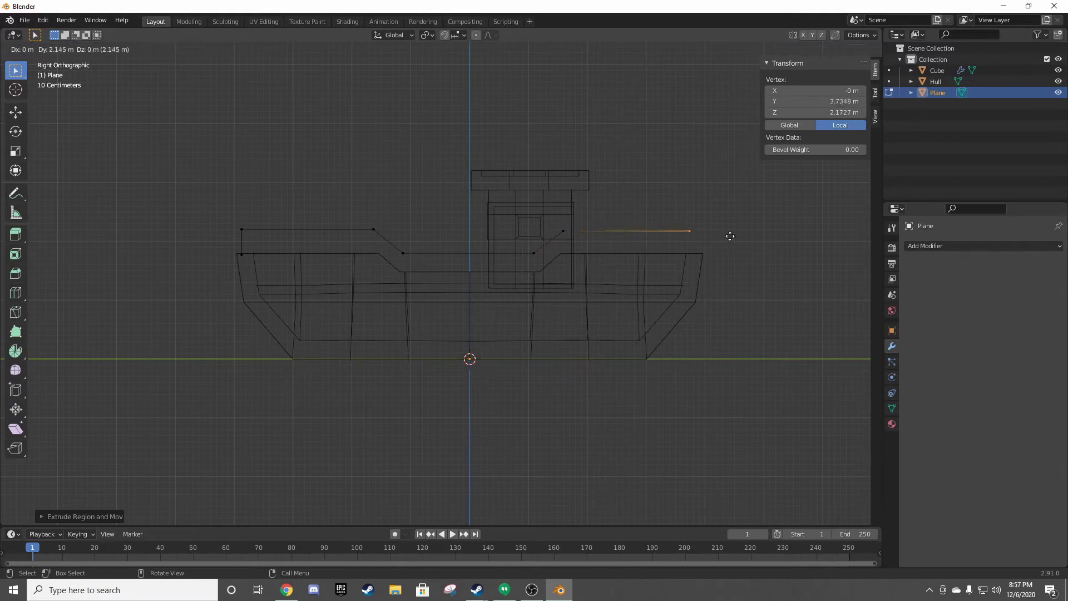
pyautogui.press('y')
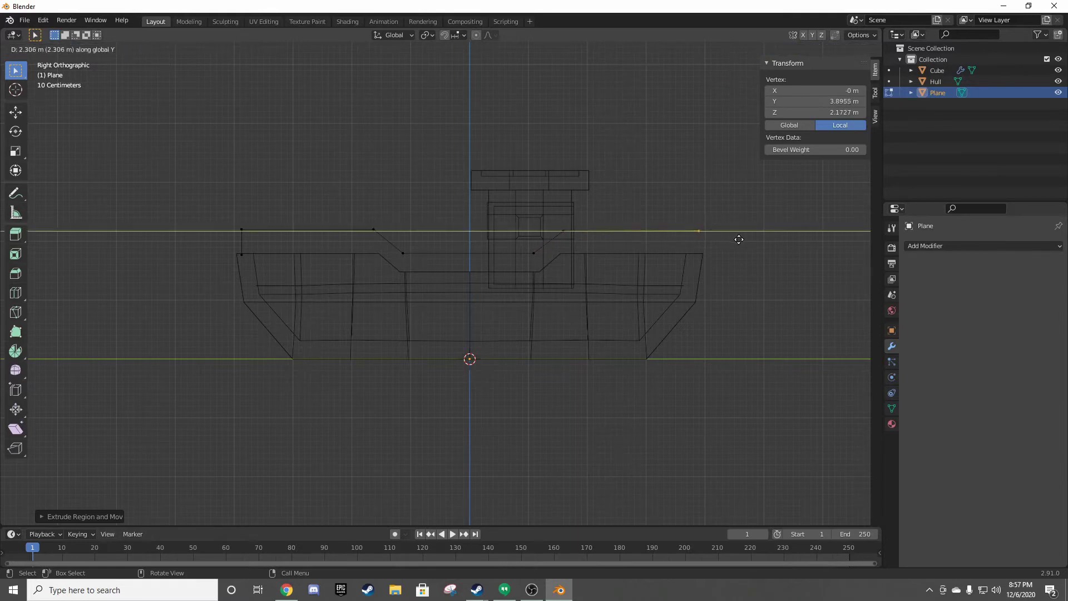
pyautogui.click(733, 240)
pyautogui.press('e')
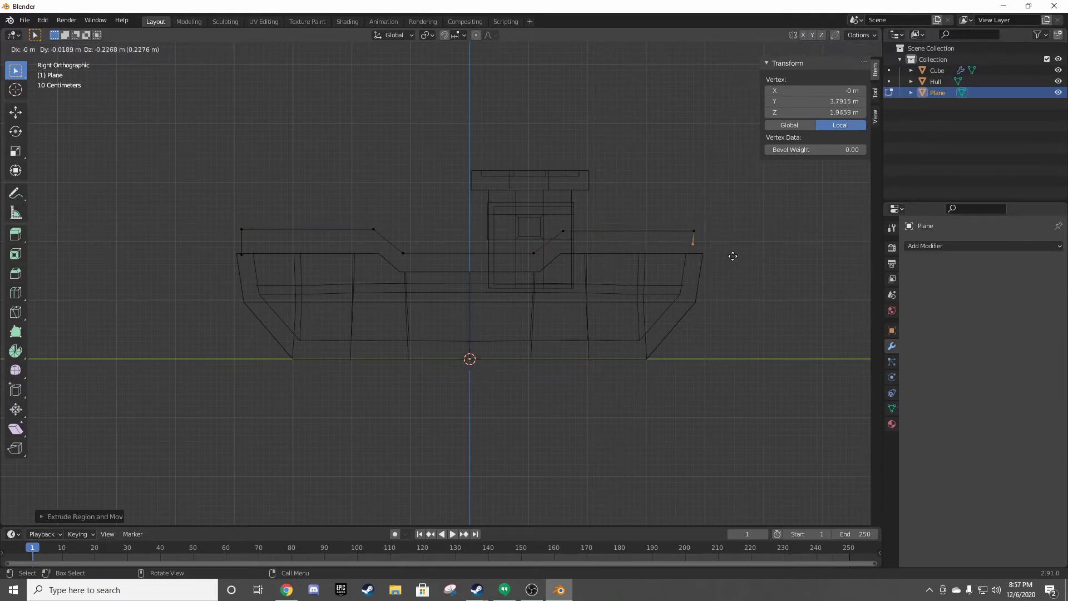
pyautogui.press('z')
pyautogui.click(738, 268)
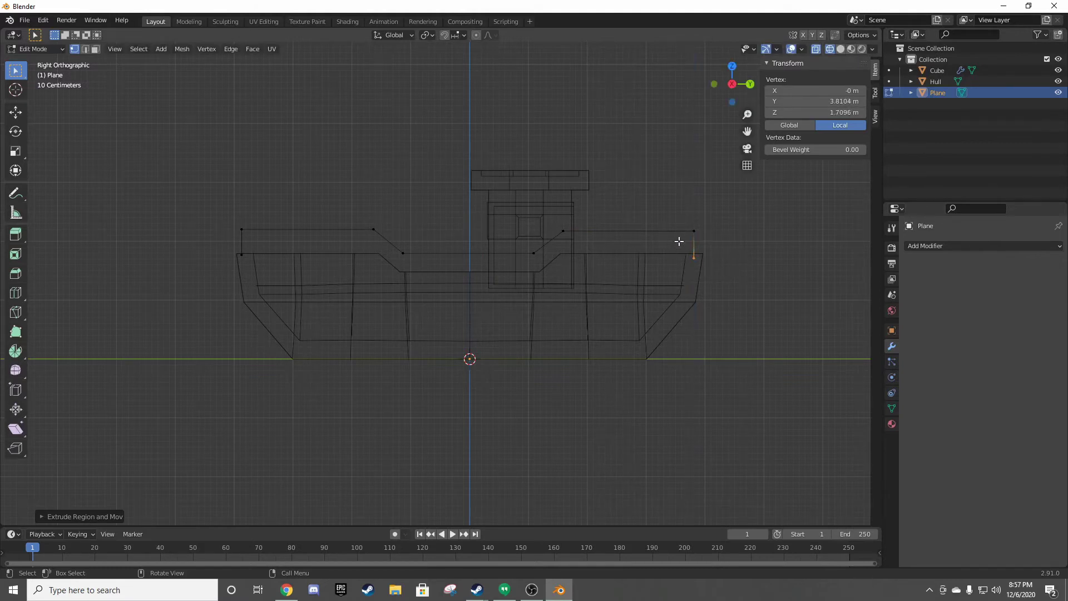
pyautogui.hotkey('alt', 'a')
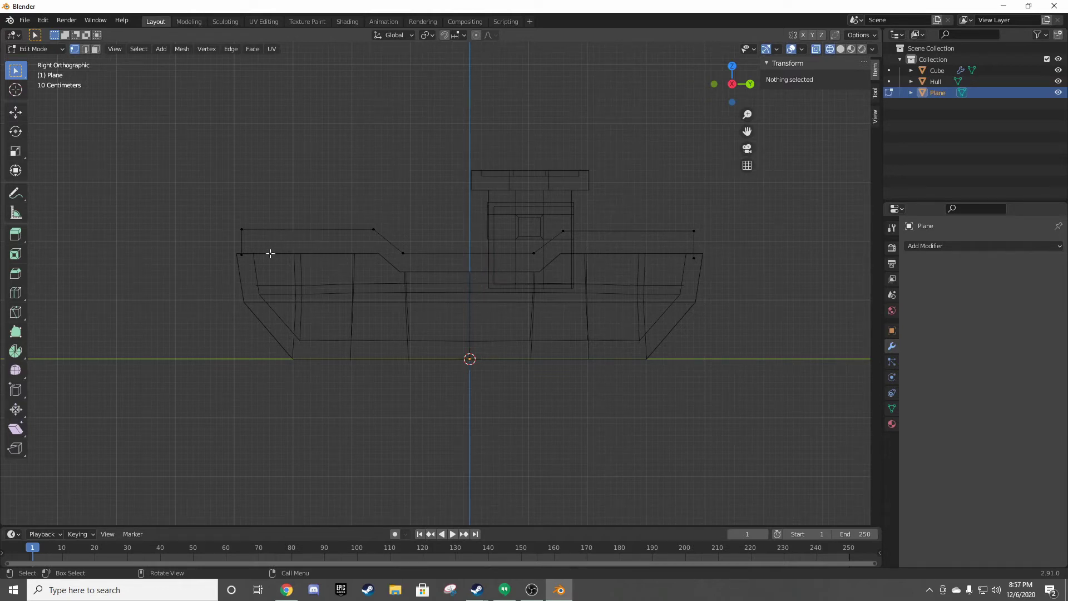
# - Loop-cut two new points into the left top run and space them along Y
pyautogui.hotkey('ctrl', 'r')
pyautogui.click(302, 230)
pyautogui.rightClick(294, 229)
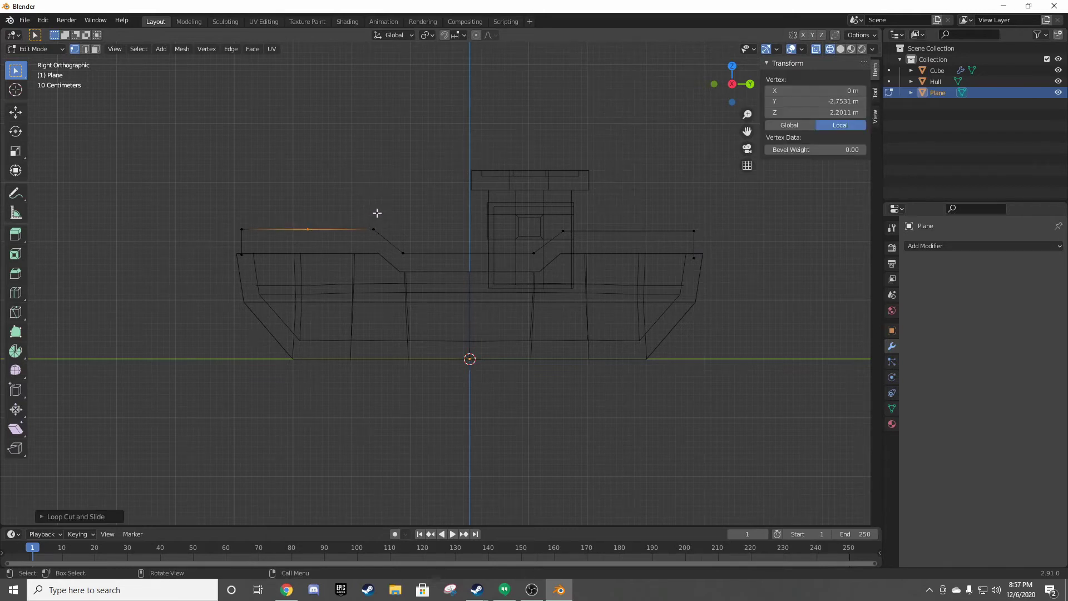
pyautogui.press('g')
pyautogui.press('y')
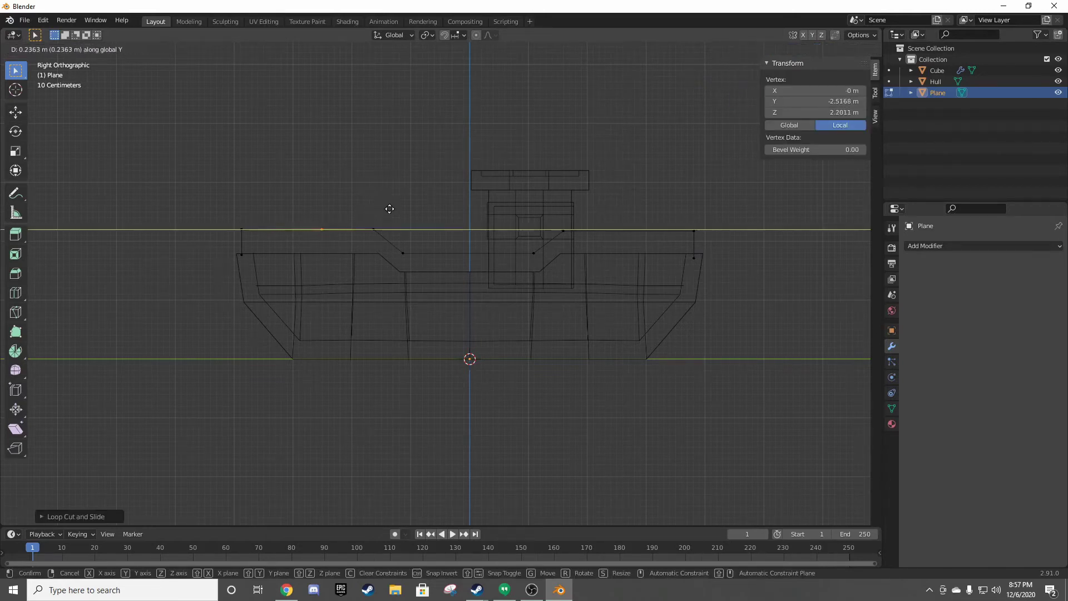
pyautogui.click(370, 217)
pyautogui.hotkey('ctrl', 'r')
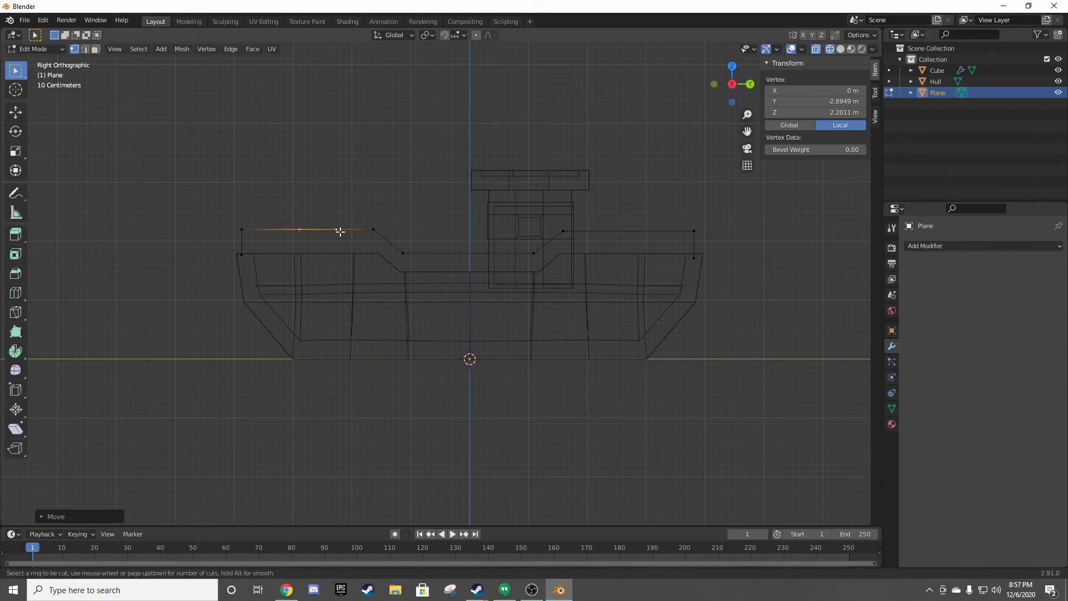
pyautogui.click(340, 231)
pyautogui.rightClick(378, 229)
pyautogui.press('g')
pyautogui.press('y')
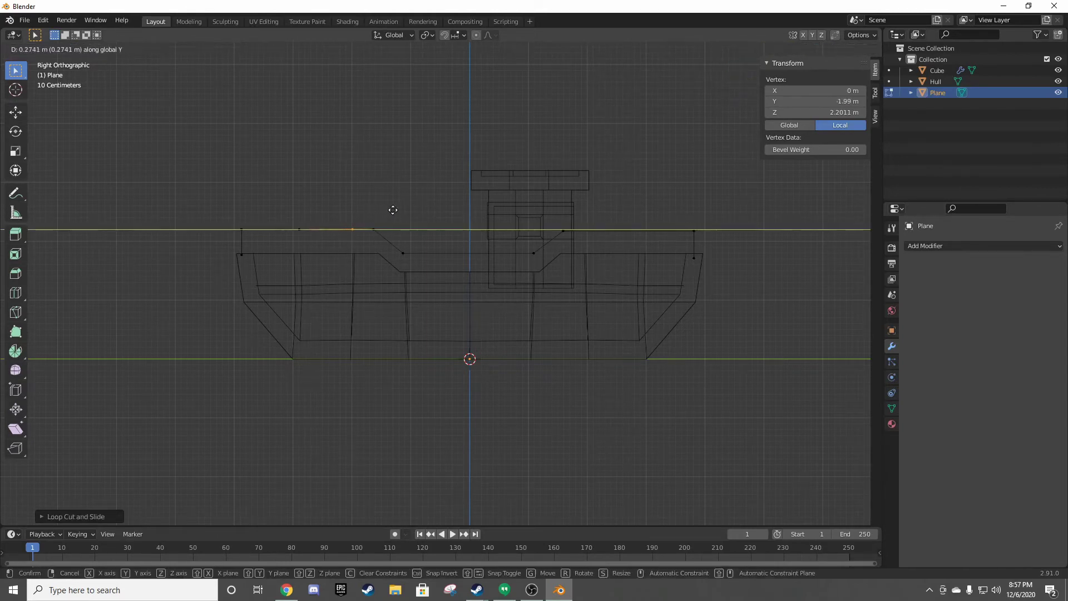
pyautogui.click(393, 210)
# - Loop-cut a point into the right top run, slide it along Y, and deselect
pyautogui.hotkey('ctrl', 'r')
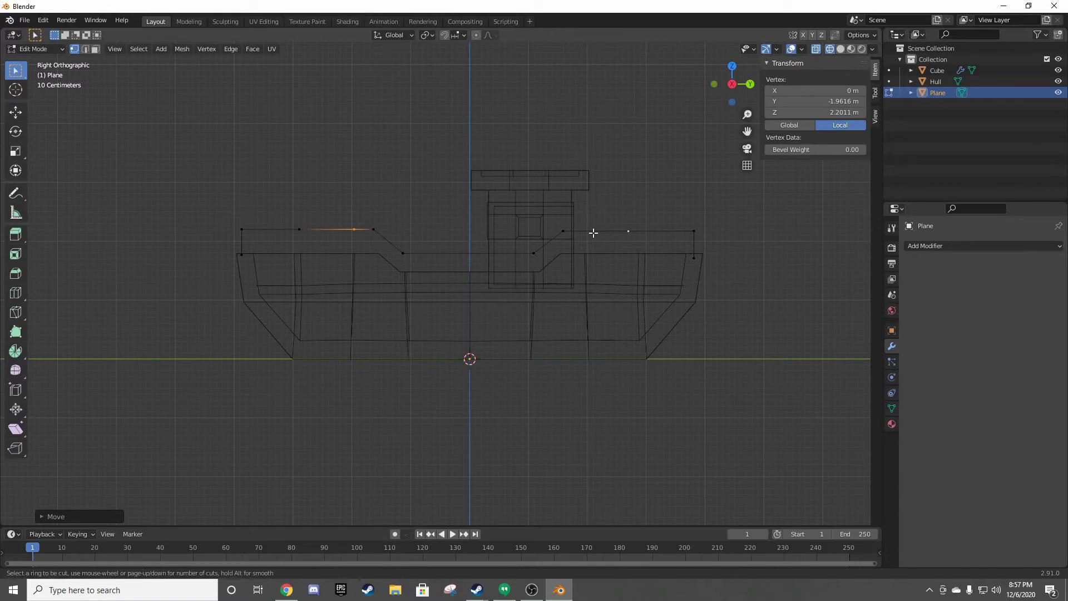
pyautogui.click(593, 233)
pyautogui.rightClick(593, 232)
pyautogui.press('h')
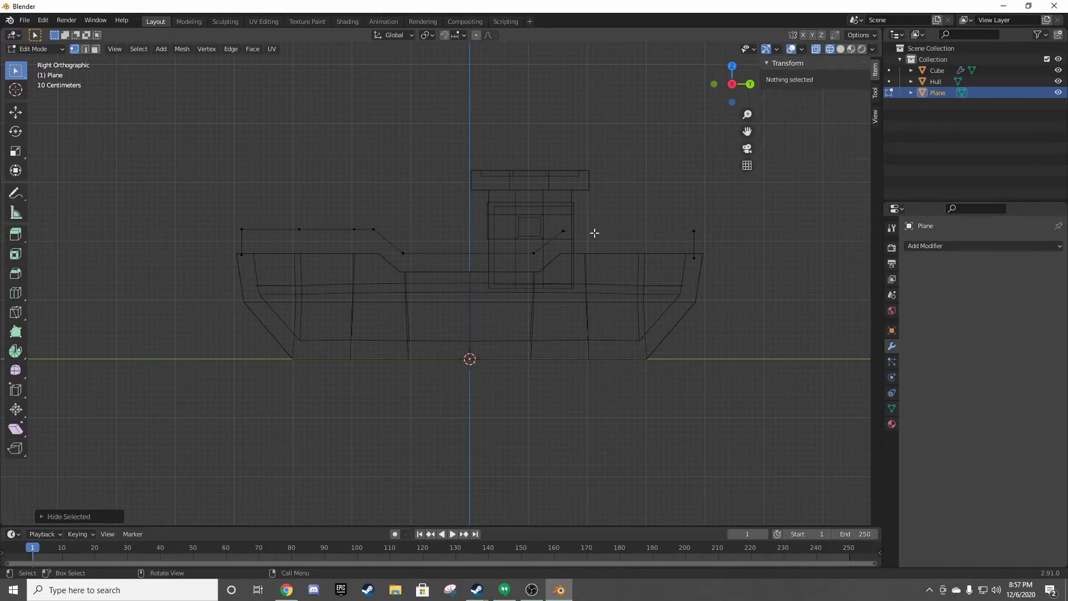
pyautogui.hotkey('ctrl', 'z')
pyautogui.press('g')
pyautogui.press('y')
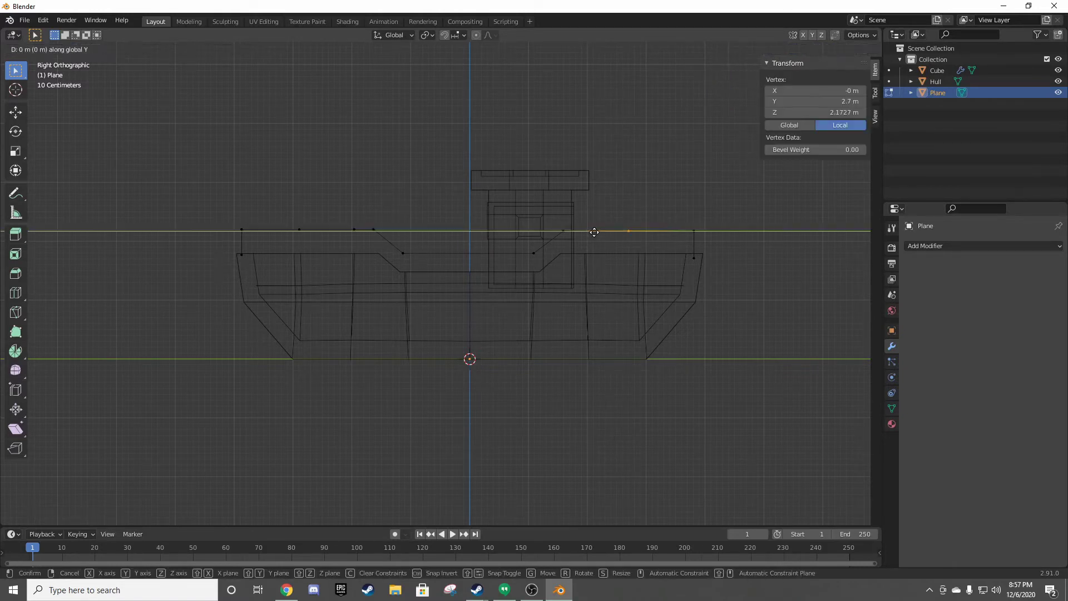
pyautogui.click(555, 243)
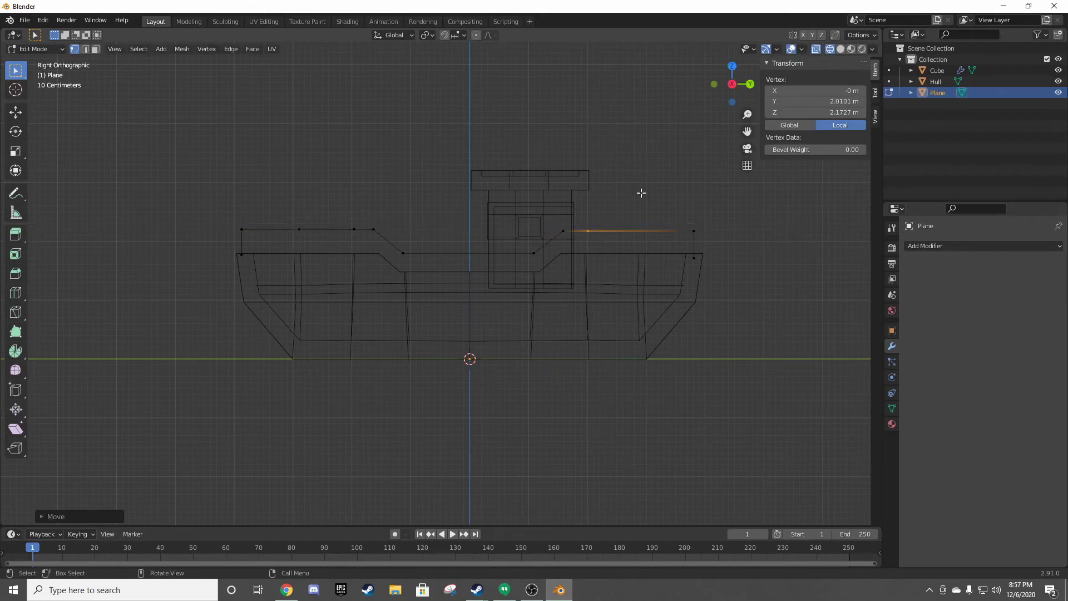
pyautogui.hotkey('ctrl', 'z')
pyautogui.click(657, 202)
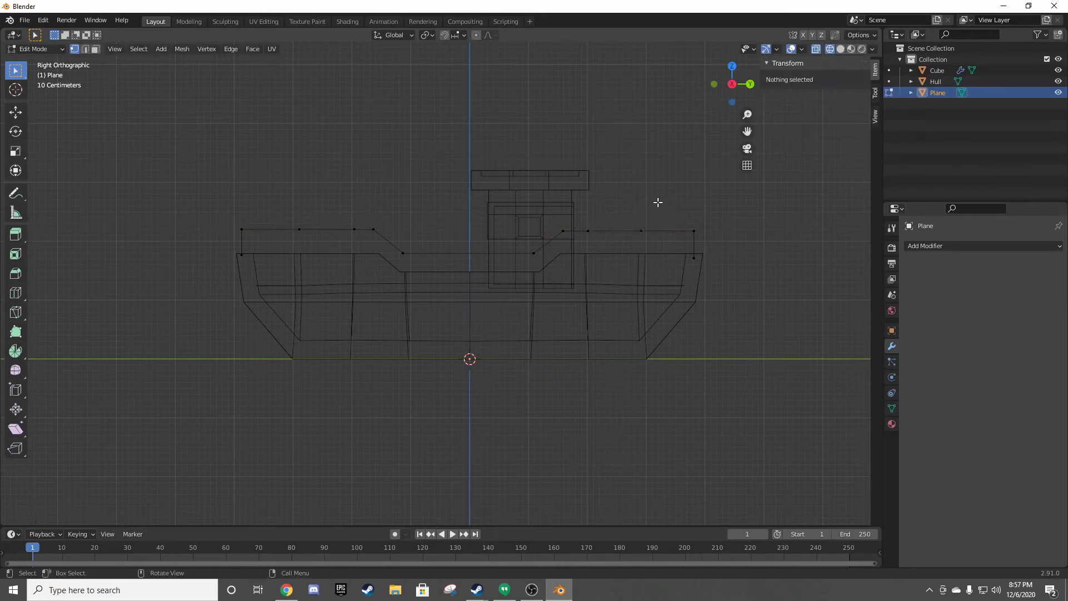
# - In top view, move the first rail point out along X to the hull's side
pyautogui.press('KP_7')
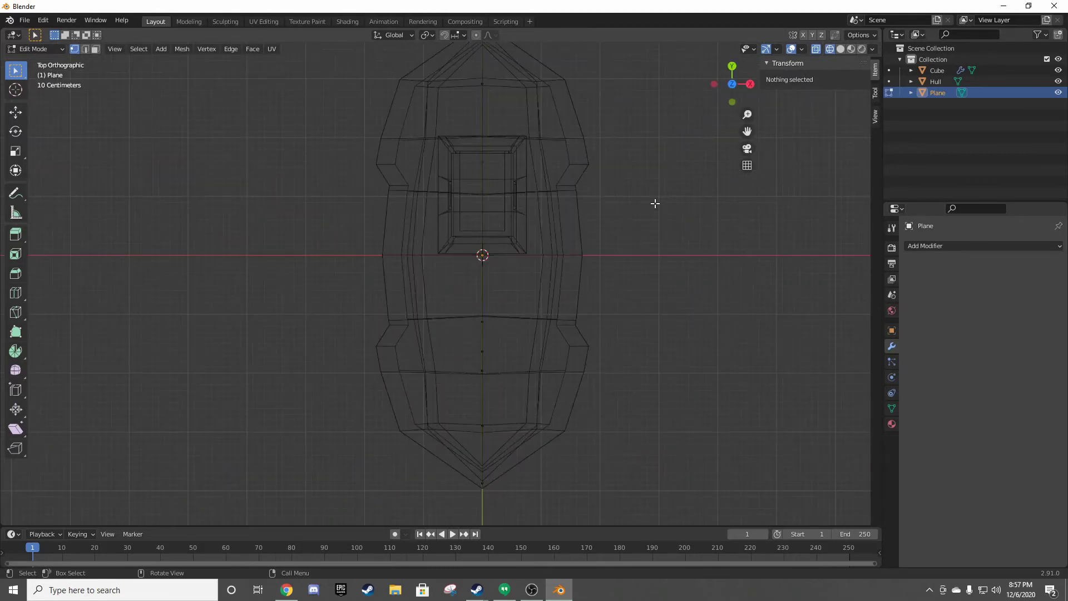
pyautogui.click(481, 321)
pyautogui.press('g')
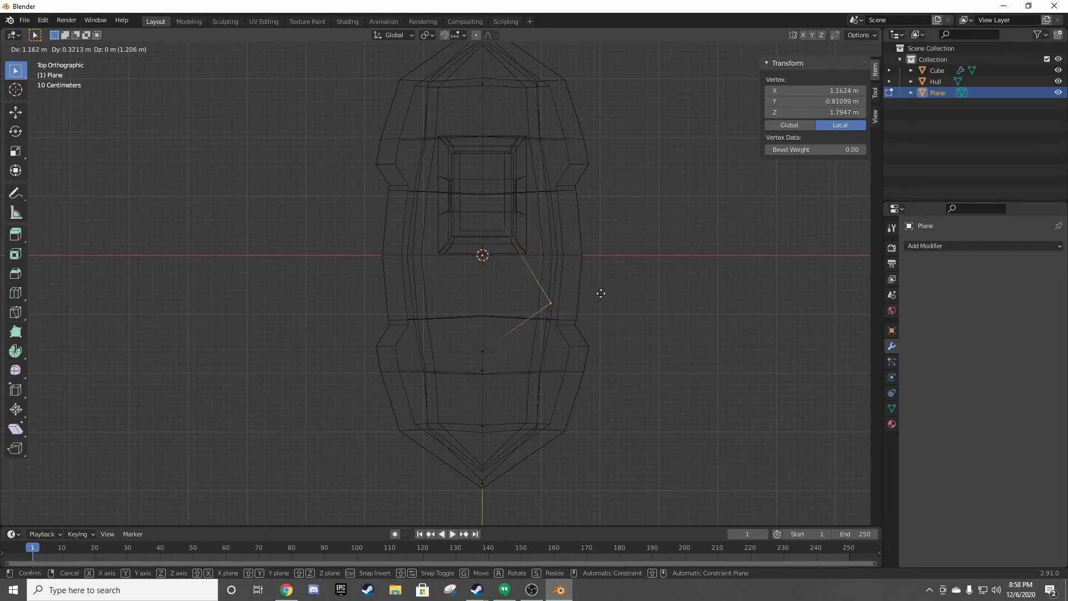
pyautogui.press('x')
pyautogui.press('y')
pyautogui.click(468, 354)
pyautogui.press('g')
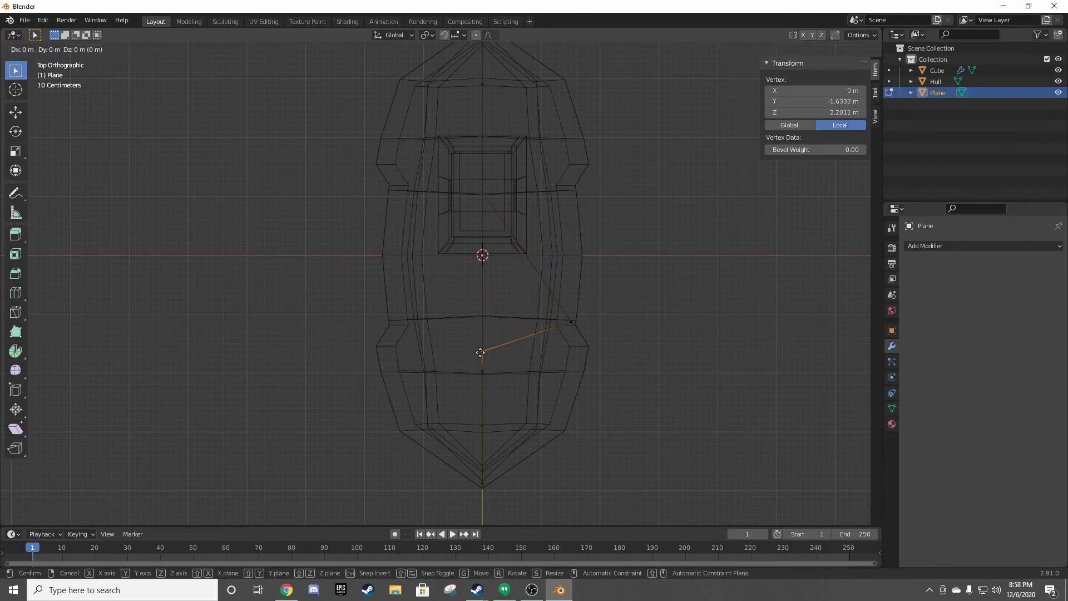
pyautogui.press('x')
pyautogui.click(567, 352)
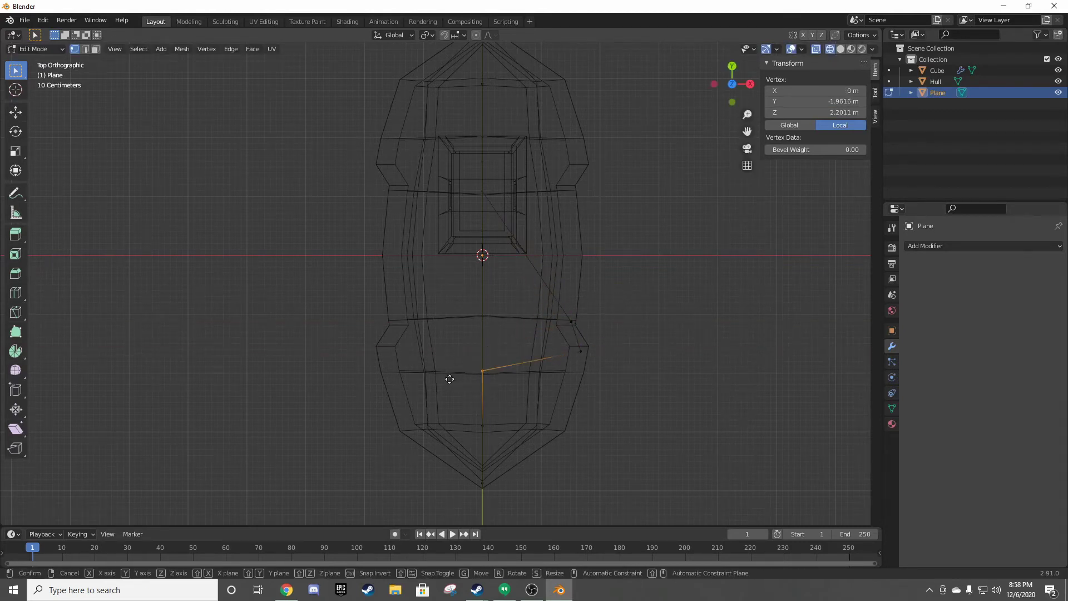
# - Move the next rail points along X onto the hull edge
pyautogui.press('e')
pyautogui.press('x')
pyautogui.click(528, 402)
pyautogui.press('e')
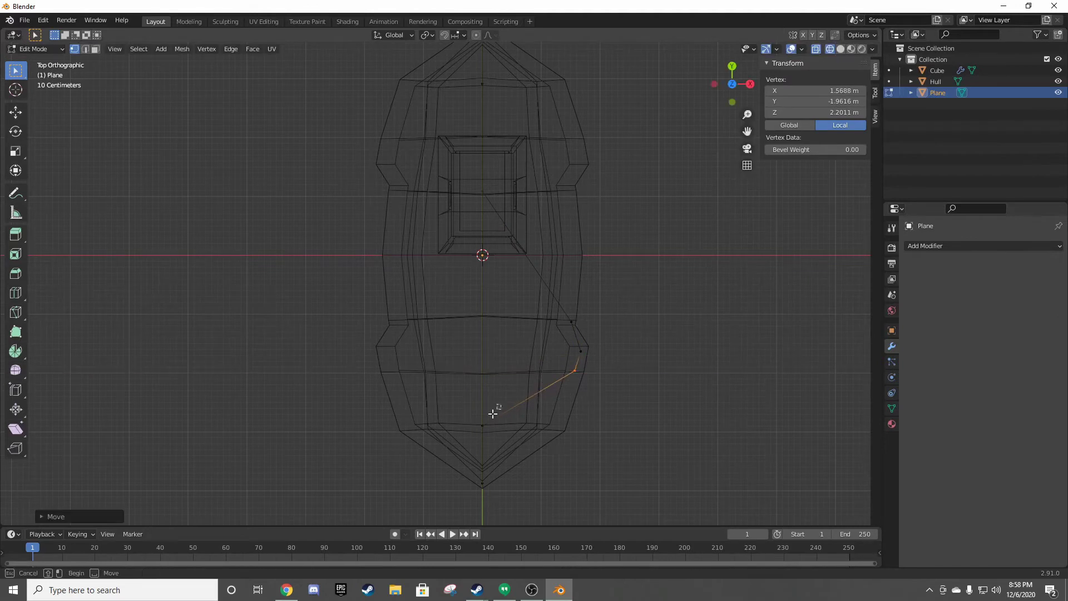
pyautogui.click(440, 452)
pyautogui.press('g')
pyautogui.press('x')
pyautogui.click(524, 443)
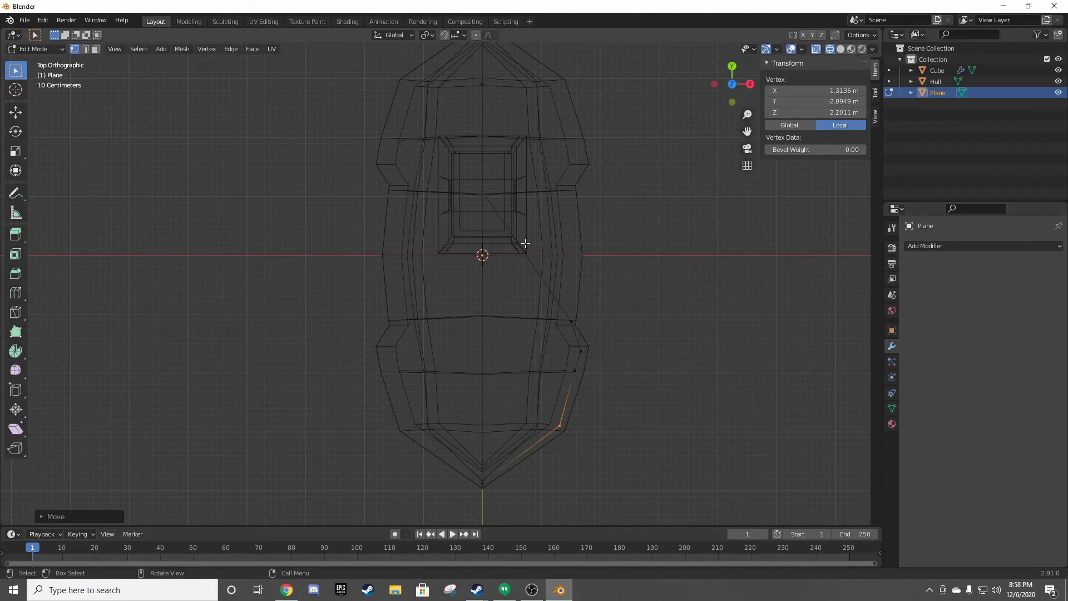
# - Push the rail points near the cabin out along X onto the hull's curved side
pyautogui.press('e')
pyautogui.click(460, 201)
pyautogui.press('g')
pyautogui.press('x')
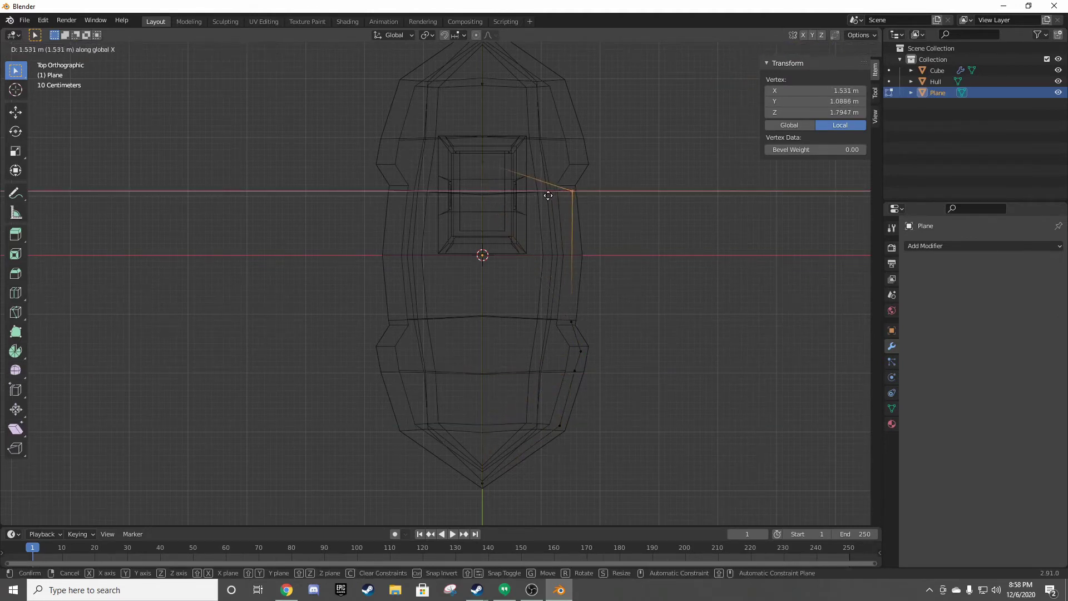
pyautogui.click(548, 195)
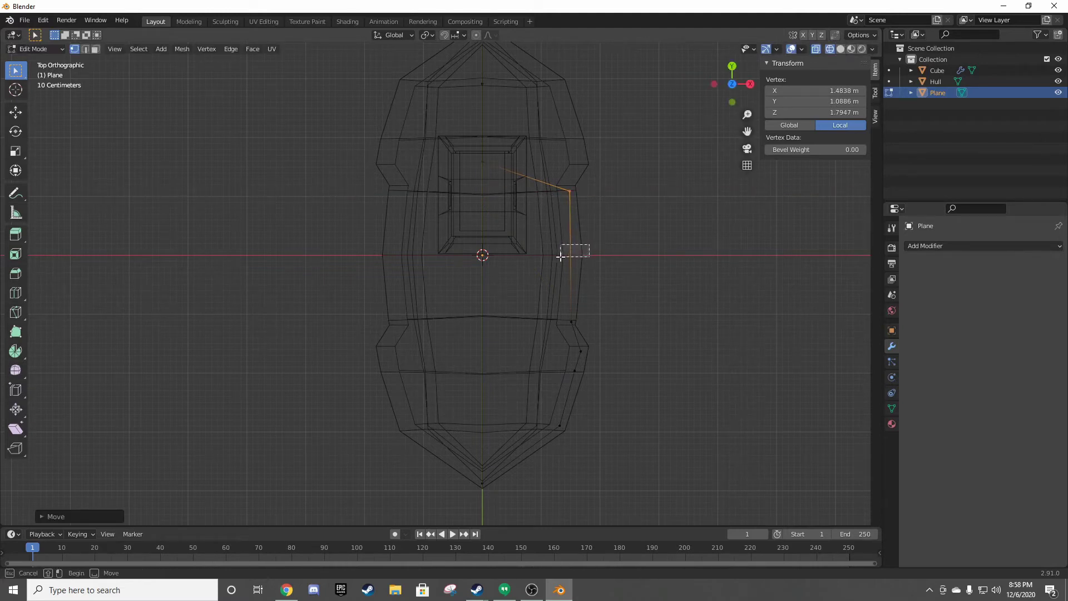
pyautogui.click(495, 151)
pyautogui.press('g')
pyautogui.press('x')
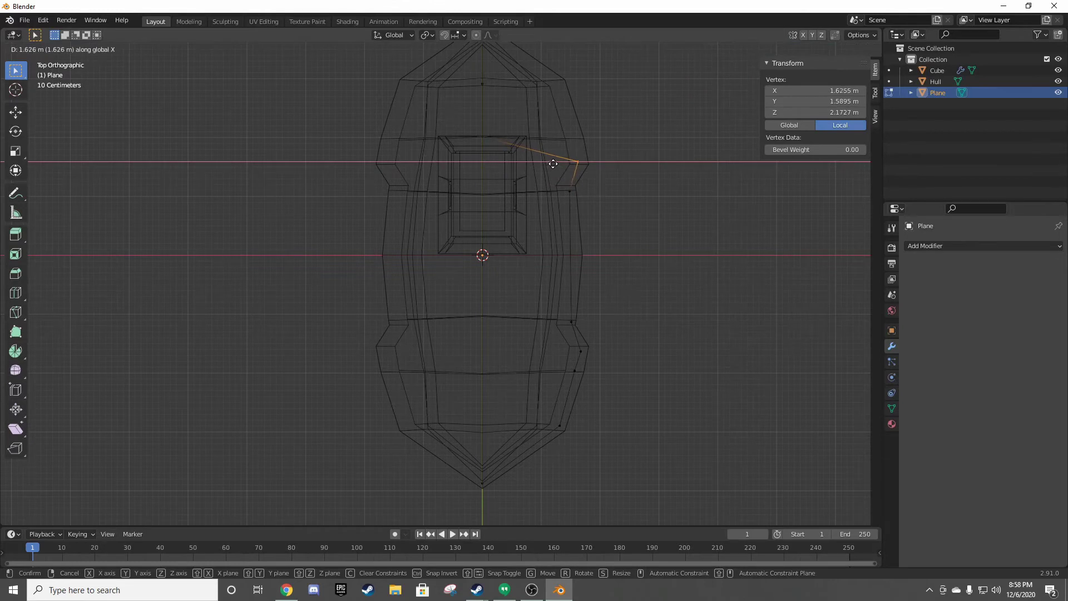
pyautogui.click(554, 163)
# - Pull the bow-tip rail point back along Y and out to the hull side
pyautogui.keyDown('shift'); pyautogui.moveTo(553, 157); pyautogui.dragTo(560, 270, button='middle'); pyautogui.keyUp('shift')
pyautogui.click(489, 197)
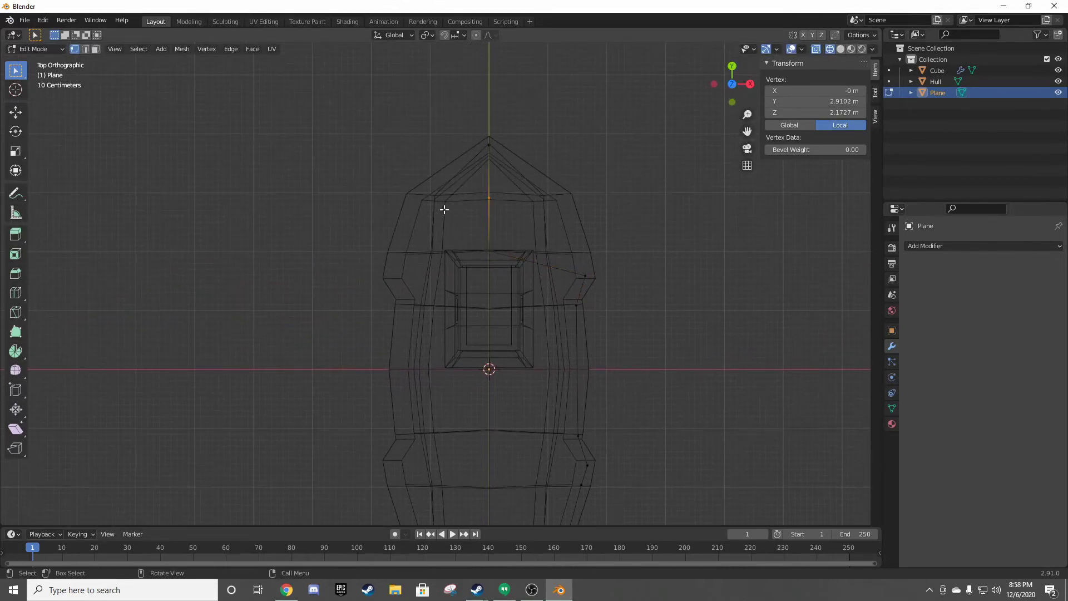
pyautogui.press('g')
pyautogui.press('y')
pyautogui.click(515, 248)
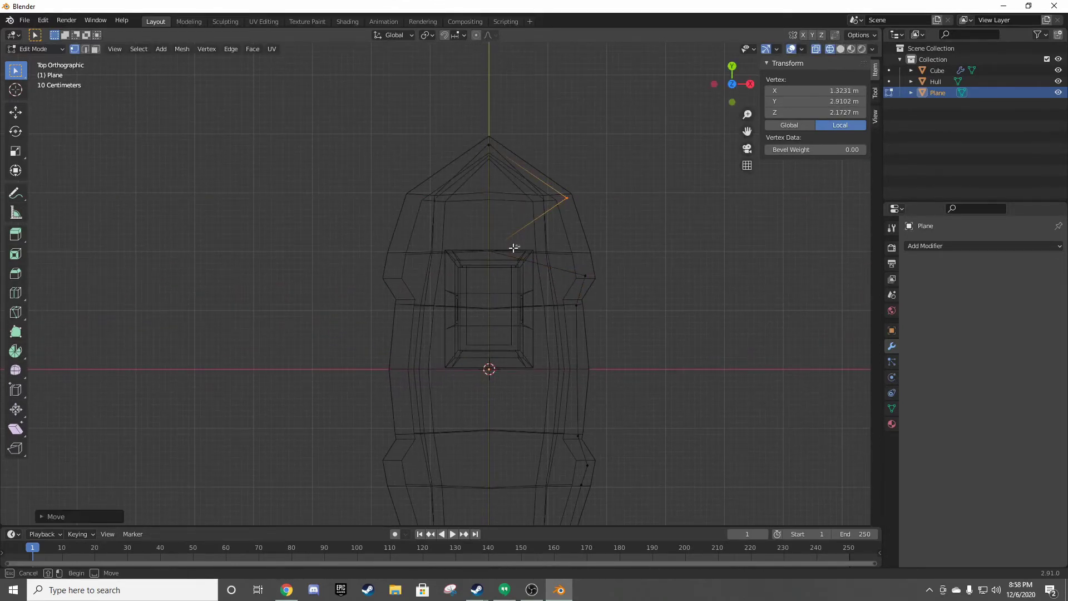
pyautogui.press('x')
pyautogui.click(536, 265)
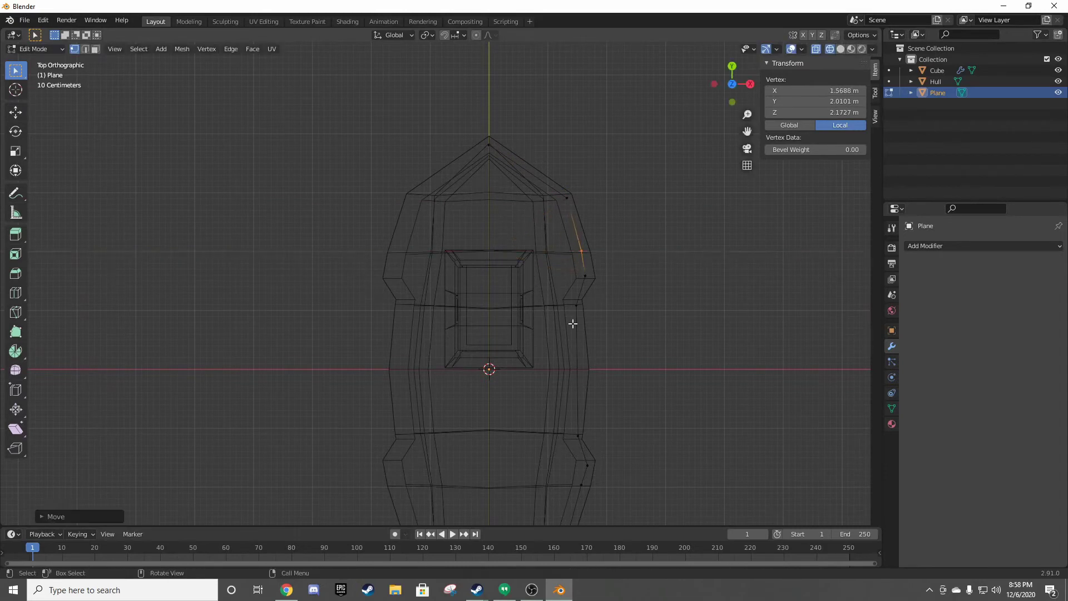
# - Loop-cut a new point into the side run and move it outward to the hull
pyautogui.scroll(-1, 588, 316)
pyautogui.hotkey('ctrl', 'r')
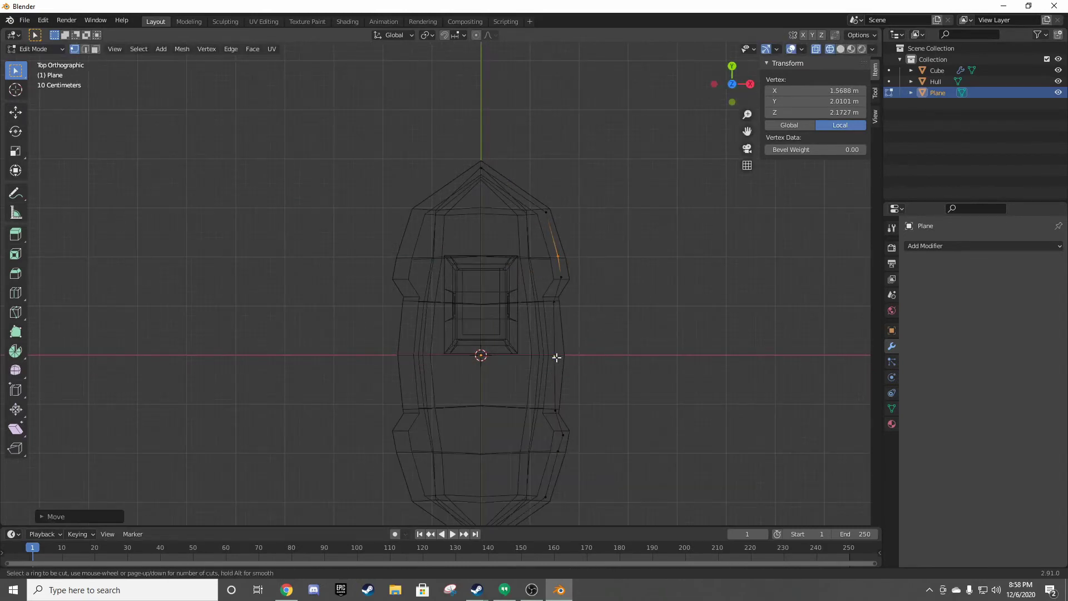
pyautogui.click(557, 357)
pyautogui.rightClick(558, 357)
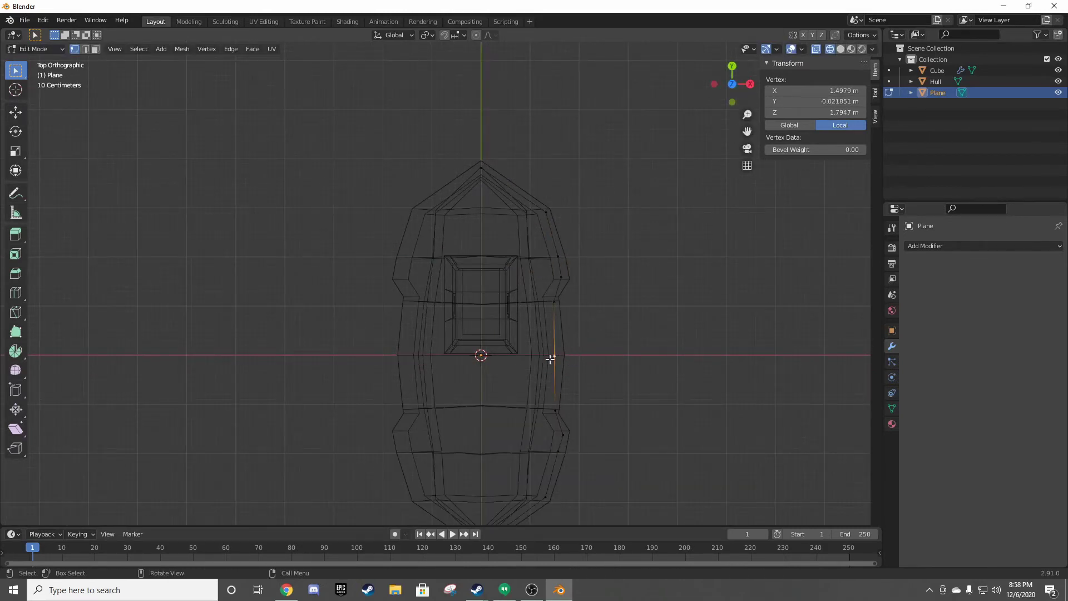
pyautogui.scroll(3, 593, 369)
pyautogui.press('g')
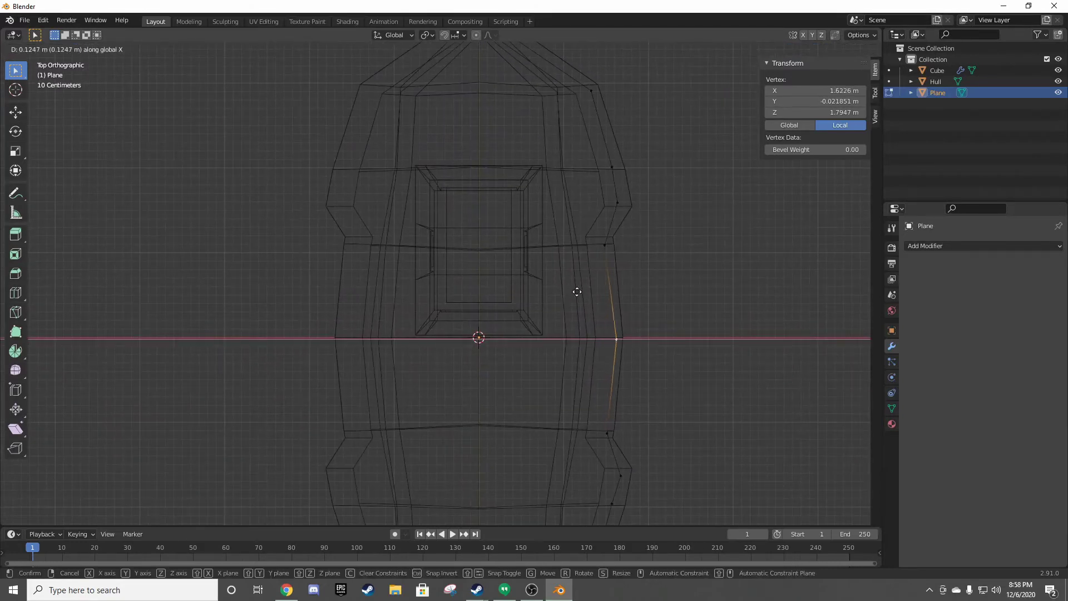
pyautogui.click(579, 298)
pyautogui.moveTo(582, 300)
pyautogui.mouseDown(button='middle')
pyautogui.moveTo(708, 344)
pyautogui.moveTo(658, 272)
pyautogui.moveTo(648, 219)
pyautogui.moveTo(610, 215)
pyautogui.moveTo(550, 239)
pyautogui.moveTo(617, 236)
pyautogui.moveTo(501, 240)
pyautogui.moveTo(449, 227)
pyautogui.moveTo(406, 256)
pyautogui.moveTo(355, 248)
pyautogui.moveTo(336, 222)
pyautogui.moveTo(308, 221)
pyautogui.moveTo(334, 236)
pyautogui.moveTo(467, 233)
pyautogui.moveTo(301, 274)
pyautogui.moveTo(332, 241)
pyautogui.moveTo(298, 243)
pyautogui.moveTo(382, 239)
pyautogui.moveTo(358, 234)
pyautogui.moveTo(444, 219)
pyautogui.moveTo(479, 231)
pyautogui.mouseUp(button='middle')
# - From the front view, add a centred loop cut to the railing path and select points along the rail
pyautogui.press('KP_1')
pyautogui.hotkey('ctrl', 'r')
pyautogui.click(281, 257)
pyautogui.rightClick(280, 257)
pyautogui.click(276, 254)
pyautogui.click(334, 249)
pyautogui.click(363, 237)
pyautogui.click(393, 238)
pyautogui.click(479, 231)
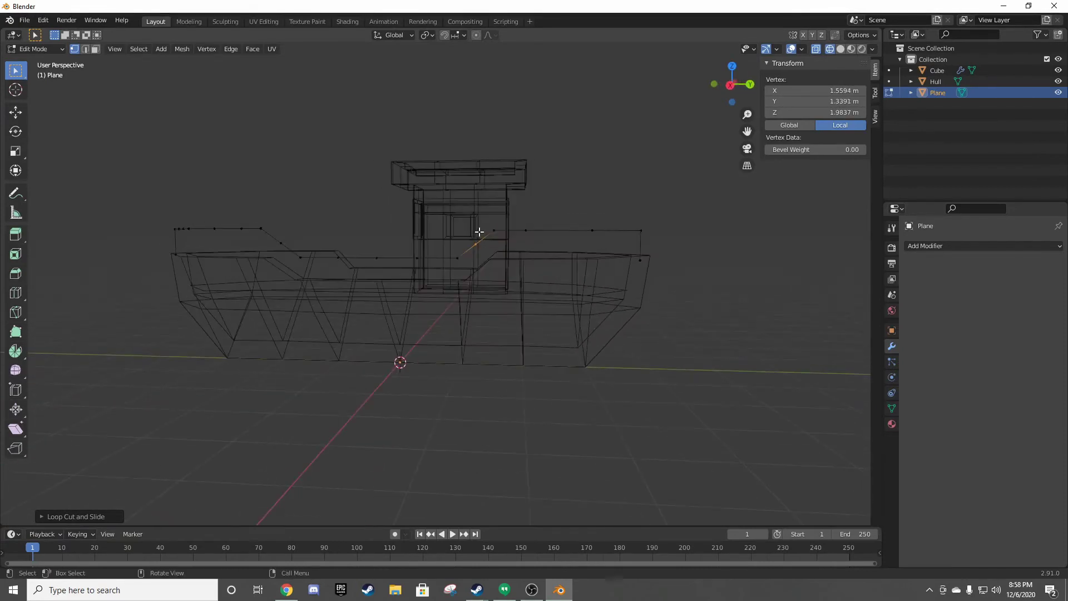
pyautogui.click(555, 230)
pyautogui.moveTo(622, 226); pyautogui.dragTo(589, 234, button='middle')
pyautogui.hotkey('ctrl', 't')
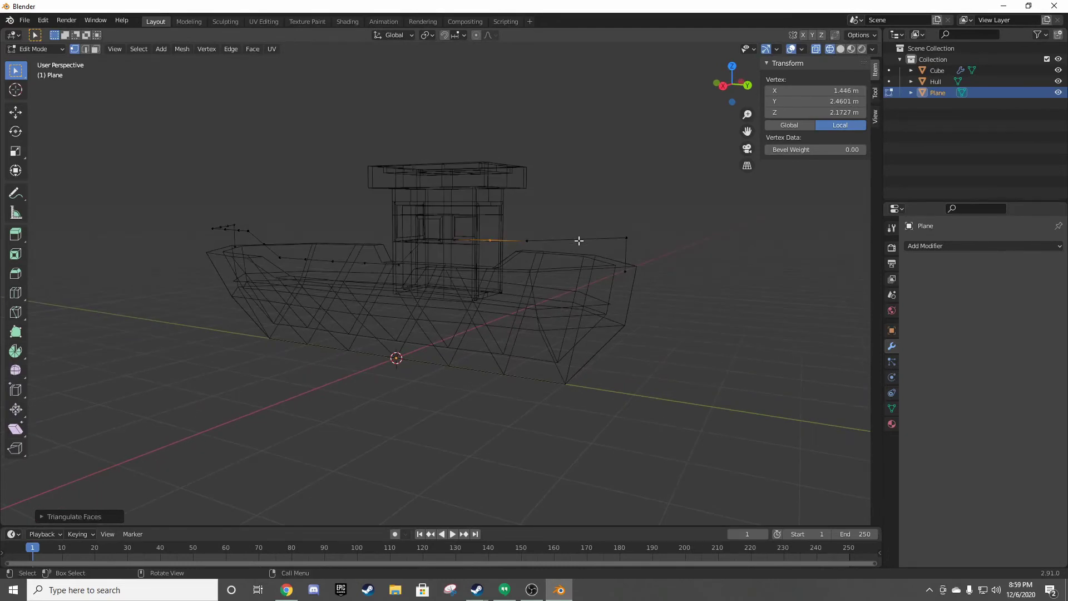
# - Add a new point on the right rail run and lower it straight down along Z
pyautogui.hotkey('ctrl', 'r')
pyautogui.click(592, 235)
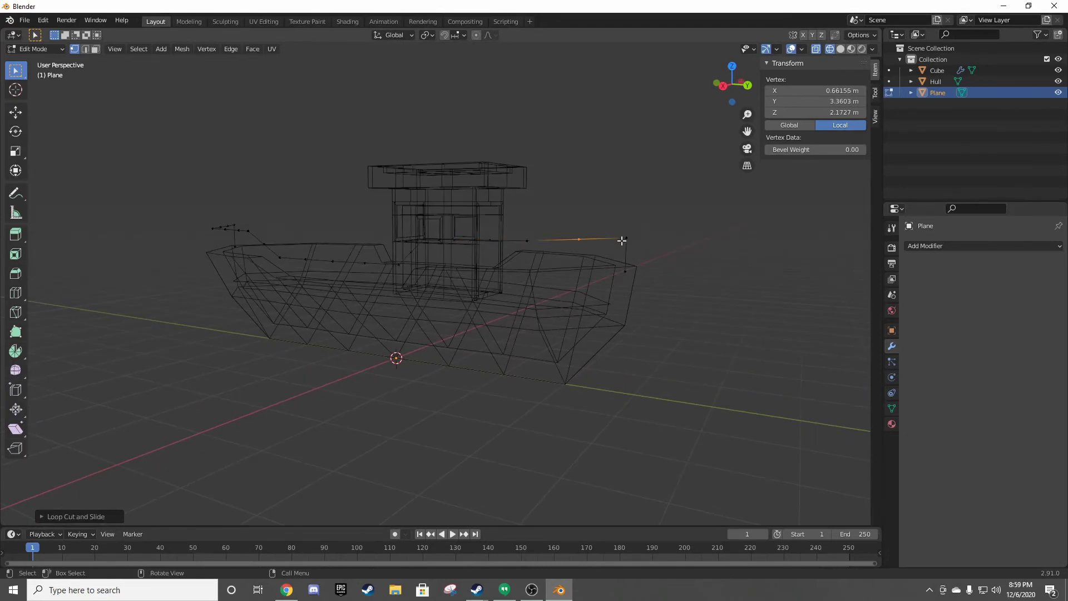
pyautogui.moveTo(591, 248); pyautogui.dragTo(616, 257, button='middle')
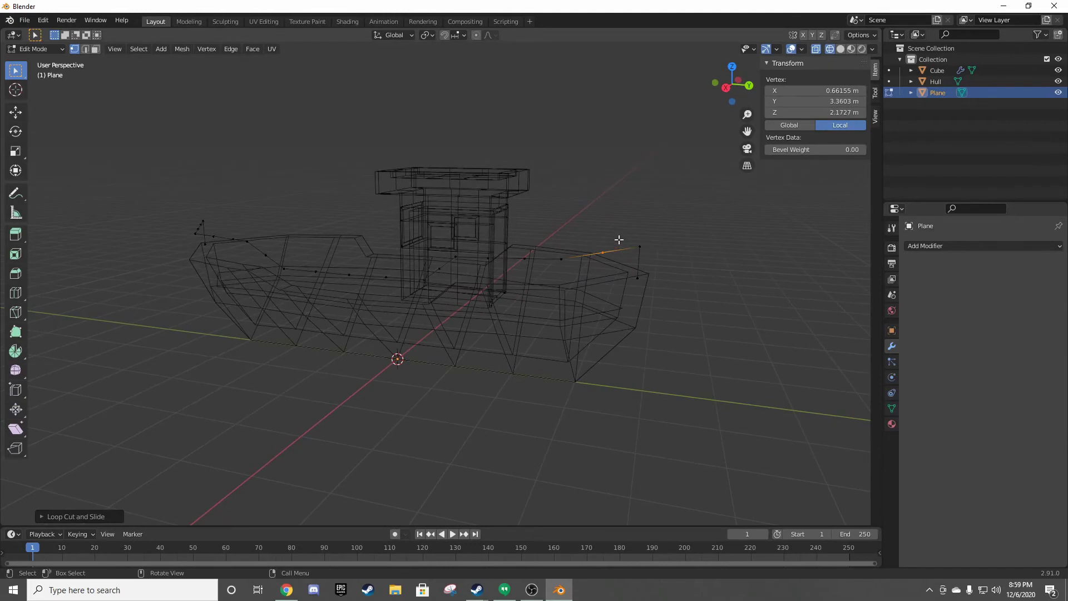
pyautogui.press('g')
pyautogui.press('z')
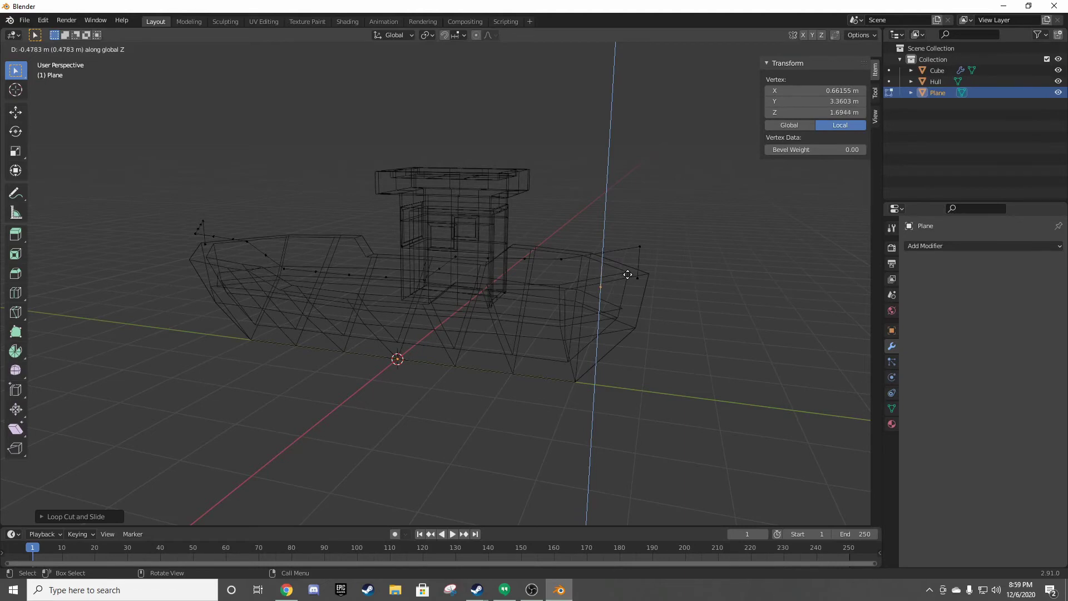
pyautogui.write('1.7')
pyautogui.press('Escape')
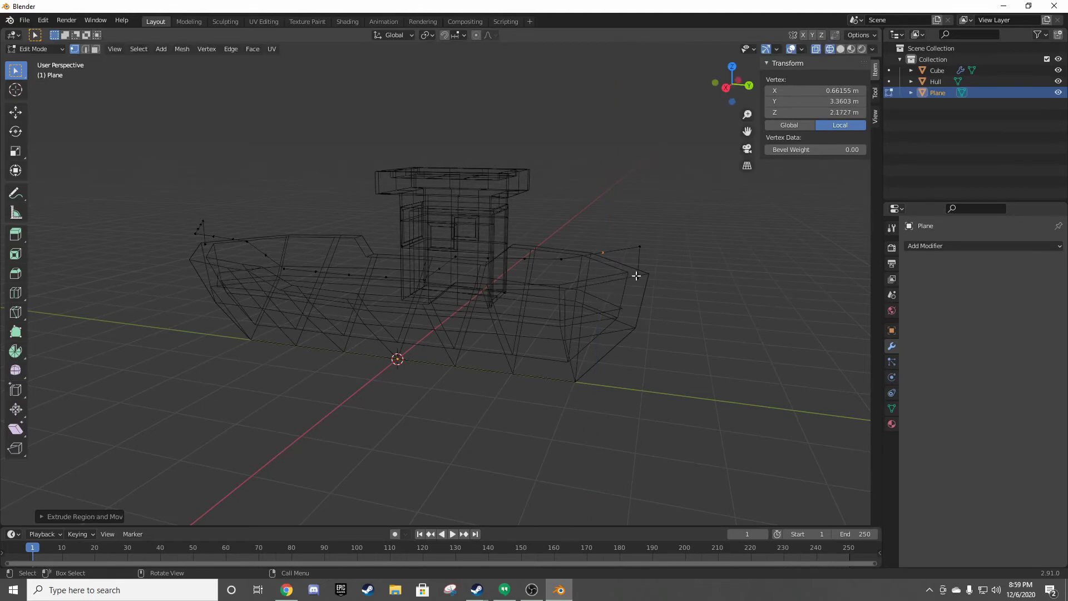
pyautogui.press('g')
pyautogui.press('z')
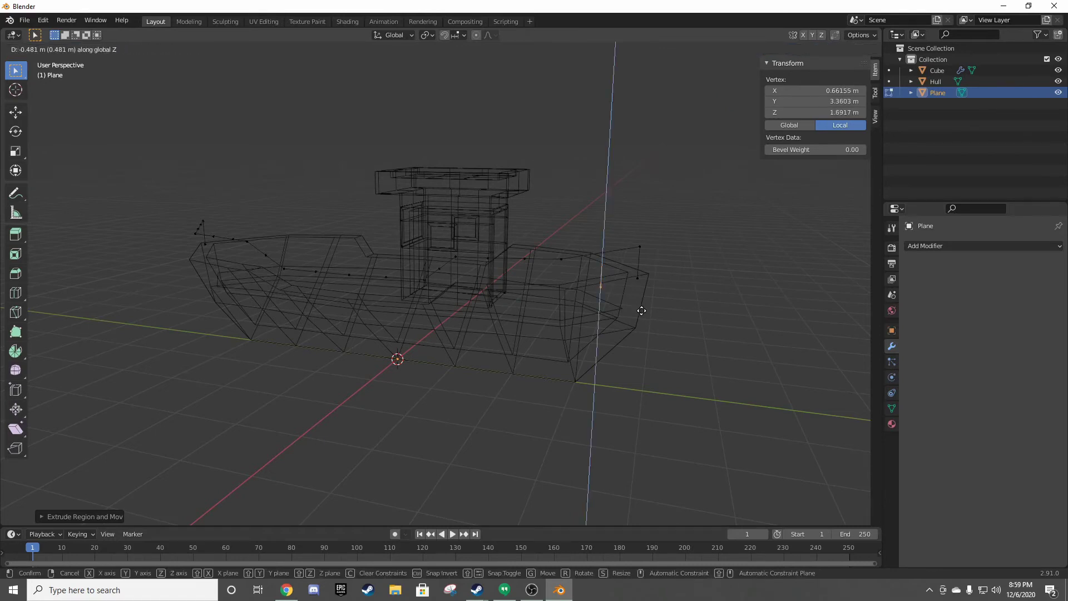
pyautogui.click(638, 312)
# - Frame the boat in a zoomed side view centred on the cabin and railing
pyautogui.press('KP_1')
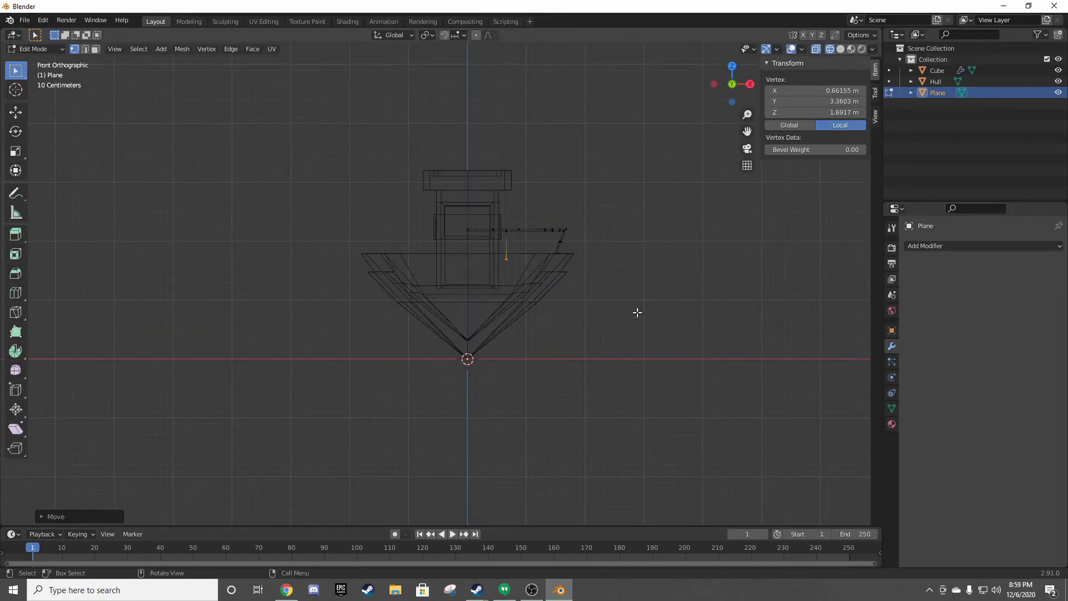
pyautogui.scroll(3, 552, 206)
pyautogui.scroll(2, 622, 215)
pyautogui.keyDown('shift'); pyautogui.moveTo(658, 174); pyautogui.dragTo(412, 262, button='middle'); pyautogui.keyUp('shift')
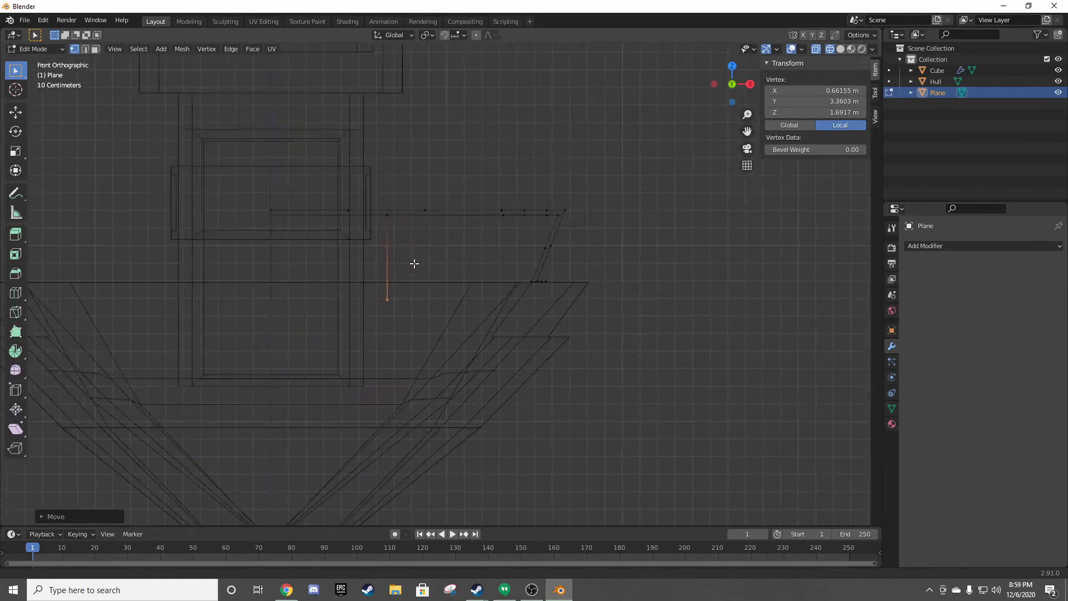
pyautogui.moveTo(493, 244); pyautogui.dragTo(486, 246, button='middle')
pyautogui.press('KP_3')
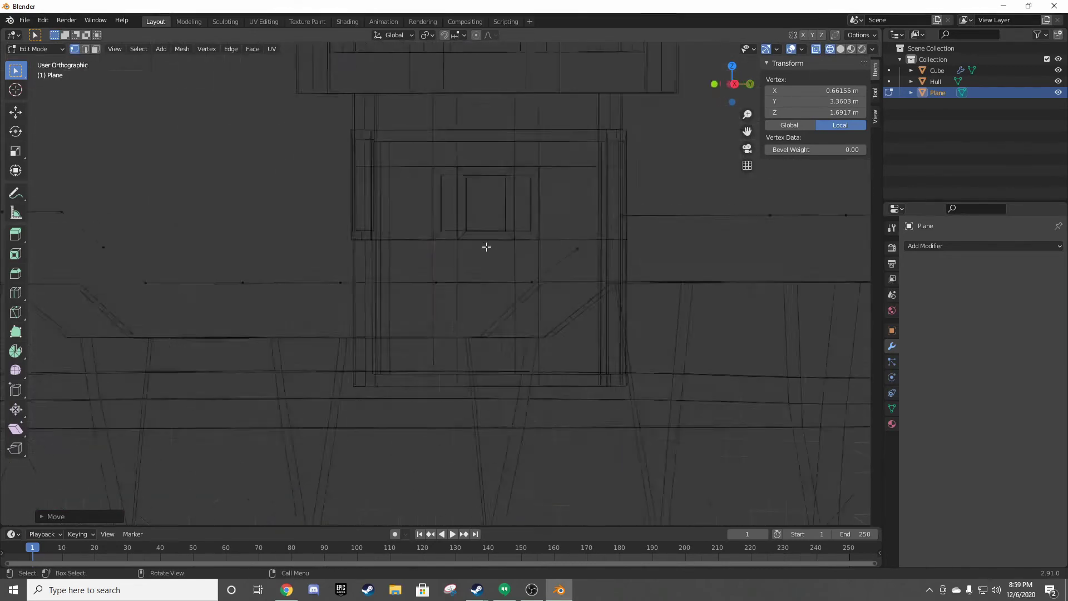
pyautogui.scroll(-4, 467, 247)
pyautogui.scroll(3, 656, 245)
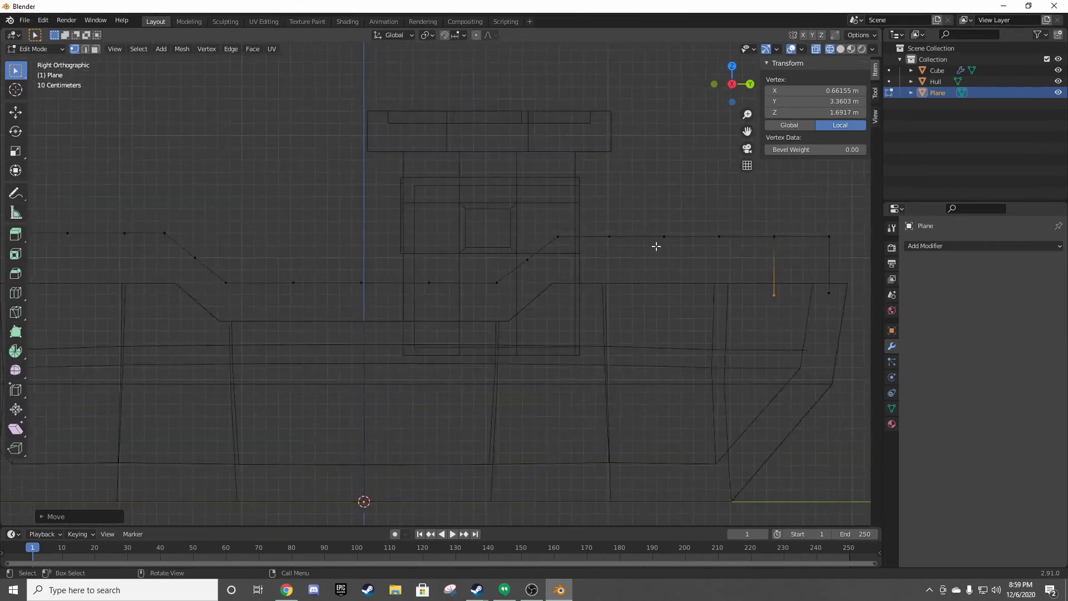
pyautogui.scroll(1, 505, 267)
pyautogui.scroll(-1, 581, 239)
# - Try lowering a top railing vertex along Z, then cancel the move
pyautogui.click(581, 256)
pyautogui.press('g')
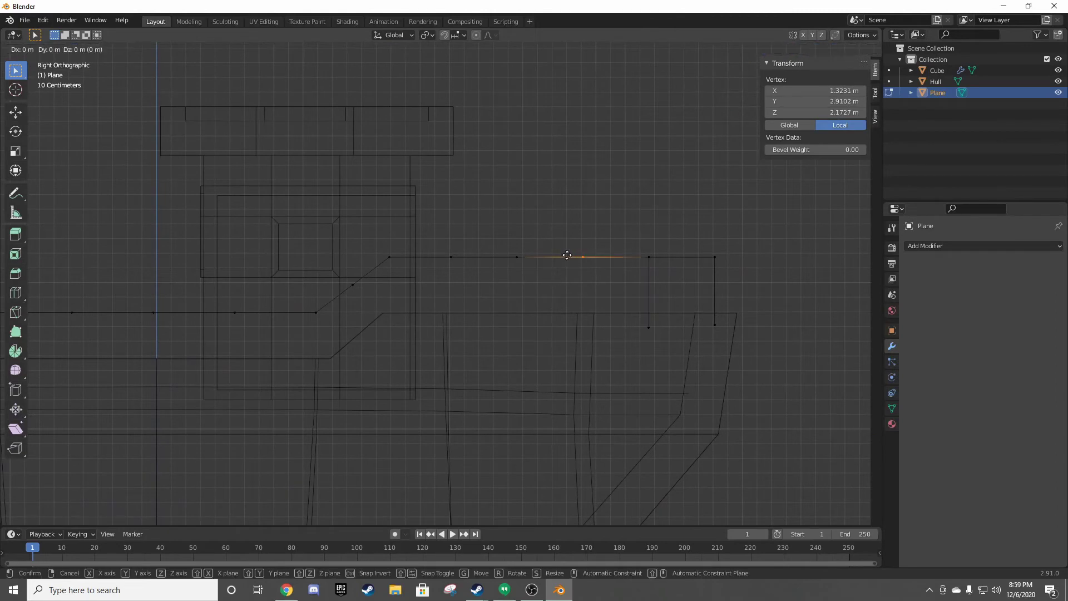
pyautogui.press('x')
pyautogui.press('z')
pyautogui.press('z')
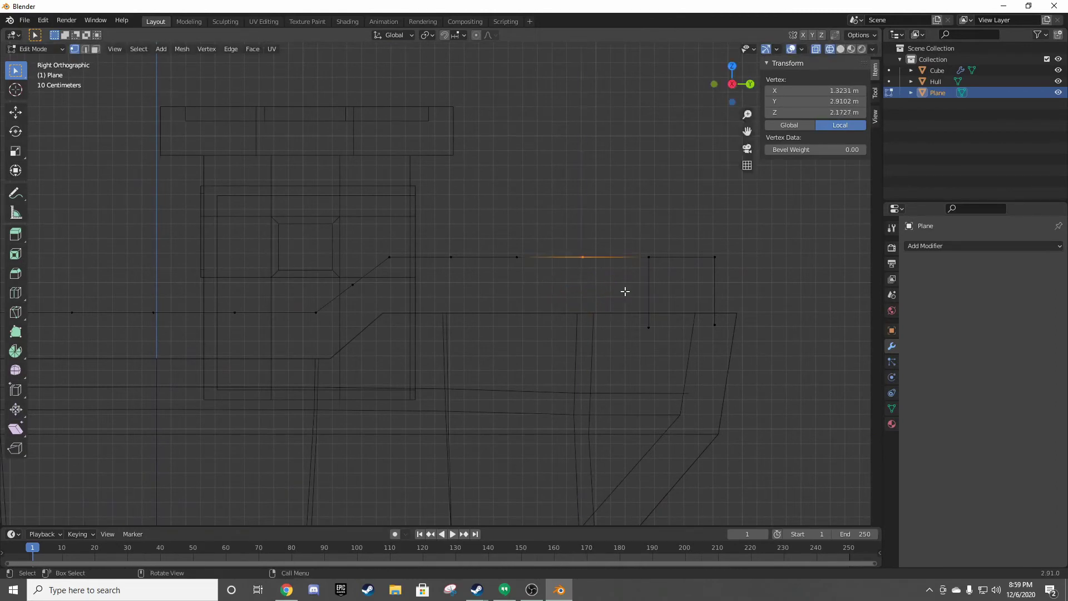
# - Drop the first two vertical posts from top railing vertices down to the hull
pyautogui.press('z')
pyautogui.press('z')
pyautogui.press('Escape')
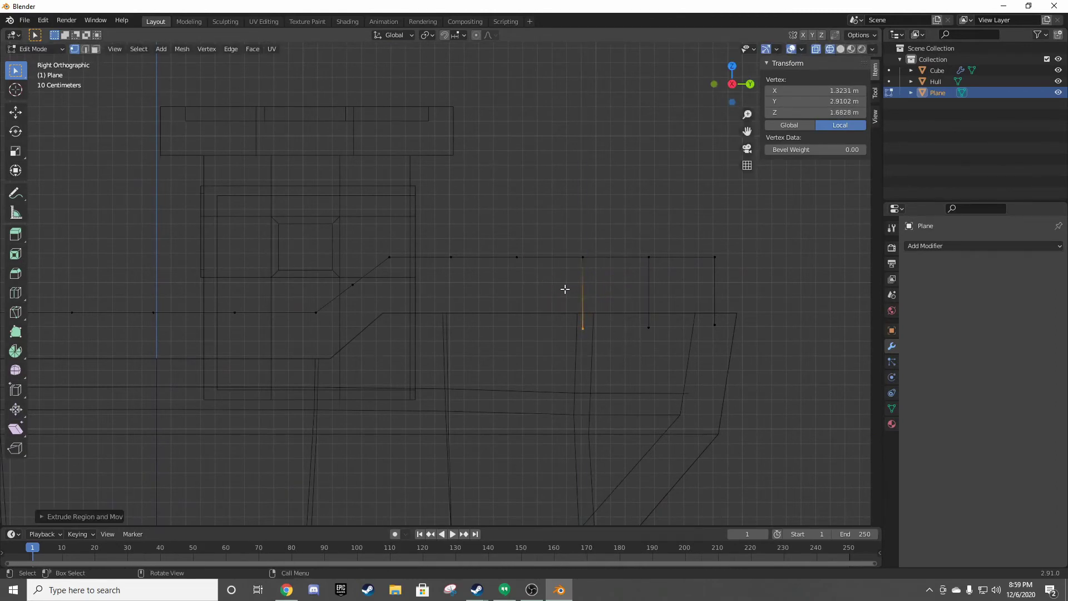
pyautogui.moveTo(532, 237); pyautogui.dragTo(486, 283)
pyautogui.press('g')
pyautogui.press('z')
pyautogui.click(503, 350)
pyautogui.click(451, 257)
pyautogui.press('g')
# - Add two more vertical posts, including one on the sloped railing section
pyautogui.press('z')
pyautogui.click(453, 341)
pyautogui.keyDown('shift'); pyautogui.moveTo(425, 277); pyautogui.dragTo(541, 272, button='middle'); pyautogui.keyUp('shift')
pyautogui.moveTo(528, 245); pyautogui.dragTo(495, 285)
pyautogui.press('g')
pyautogui.press('z')
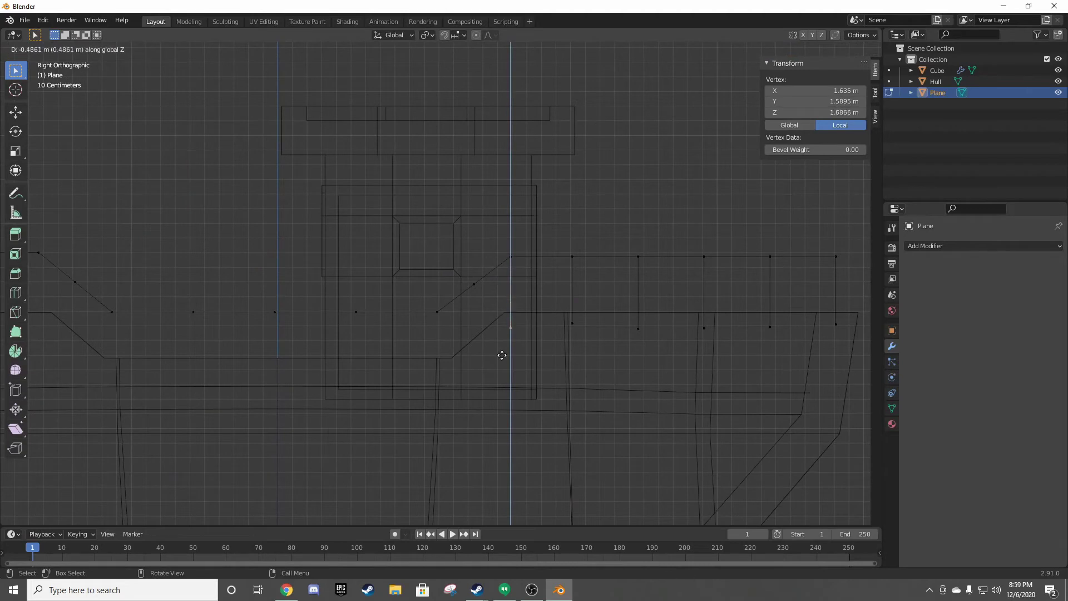
pyautogui.click(505, 346)
pyautogui.click(477, 283)
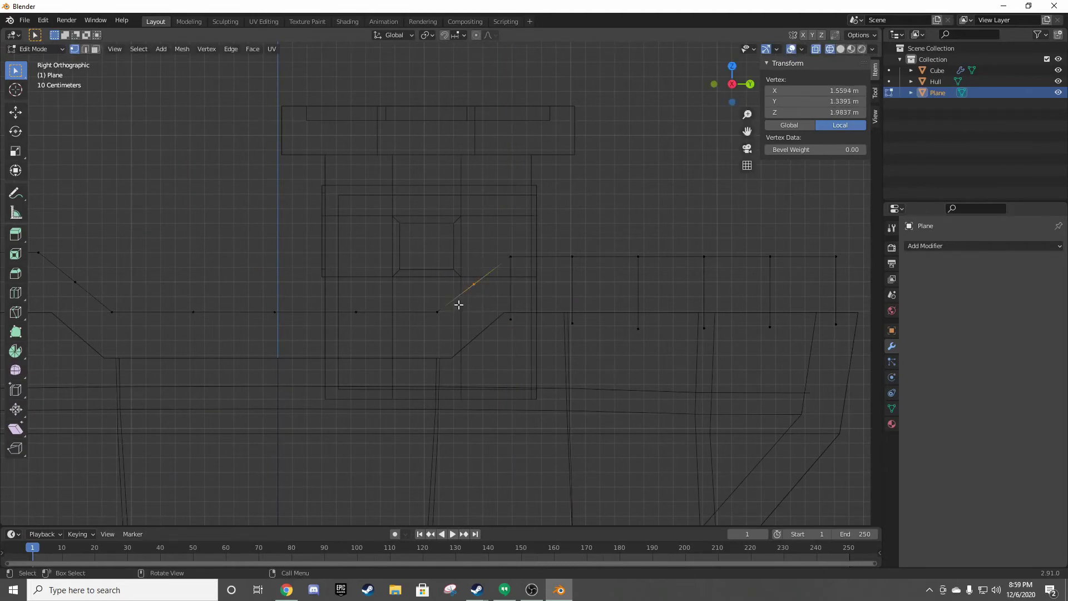
pyautogui.press('g')
pyautogui.press('z')
pyautogui.click(475, 372)
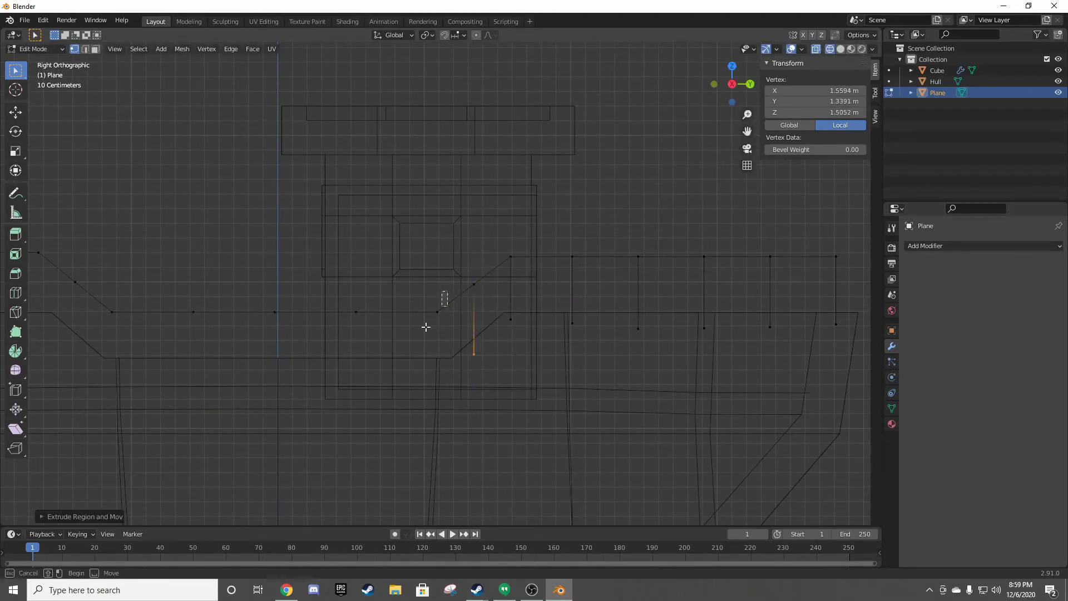
# - Extrude two further posts straight down to the deck with E, Z
pyautogui.click(437, 312)
pyautogui.press('e')
pyautogui.press('z')
pyautogui.click(430, 383)
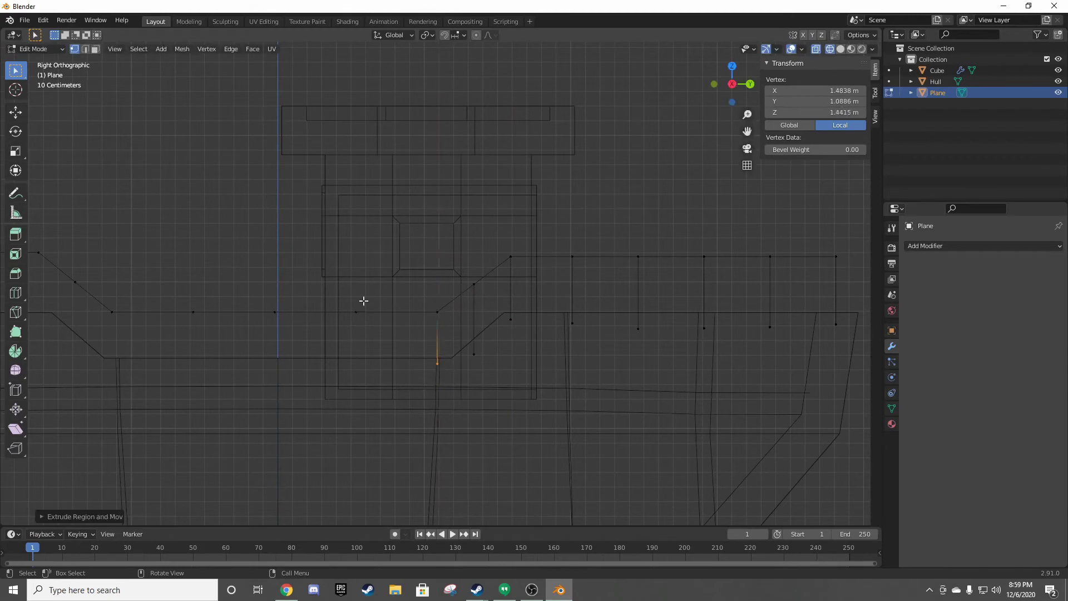
pyautogui.click(357, 309)
pyautogui.press('e')
pyautogui.press('z')
pyautogui.click(326, 370)
pyautogui.keyDown('shift'); pyautogui.moveTo(326, 369); pyautogui.dragTo(519, 301, button='middle'); pyautogui.keyUp('shift')
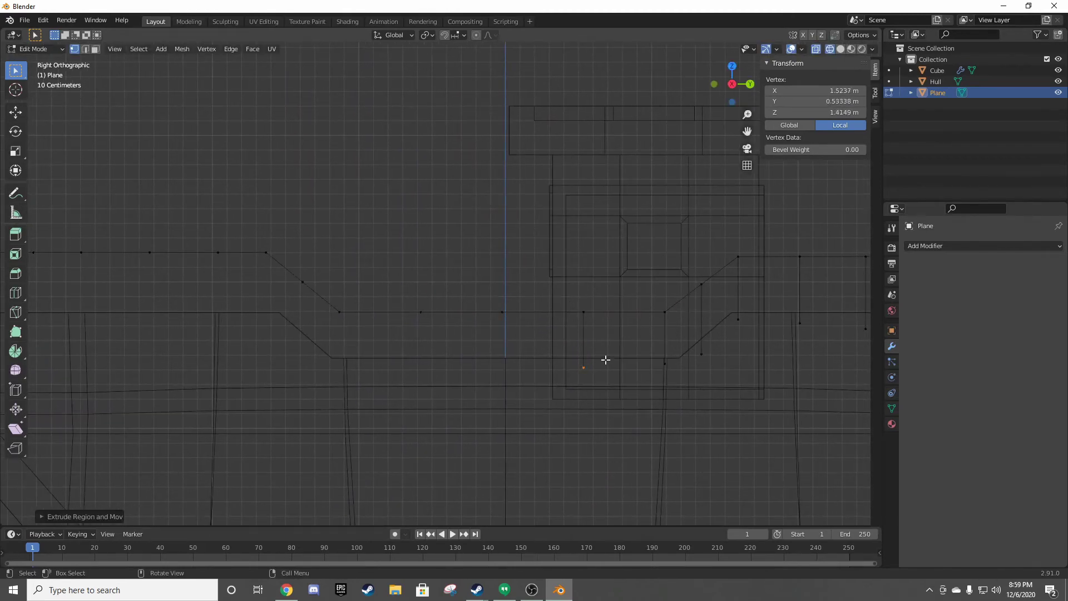
# - Extrude posts from the lone railing vertex and its neighbour
pyautogui.press('z')
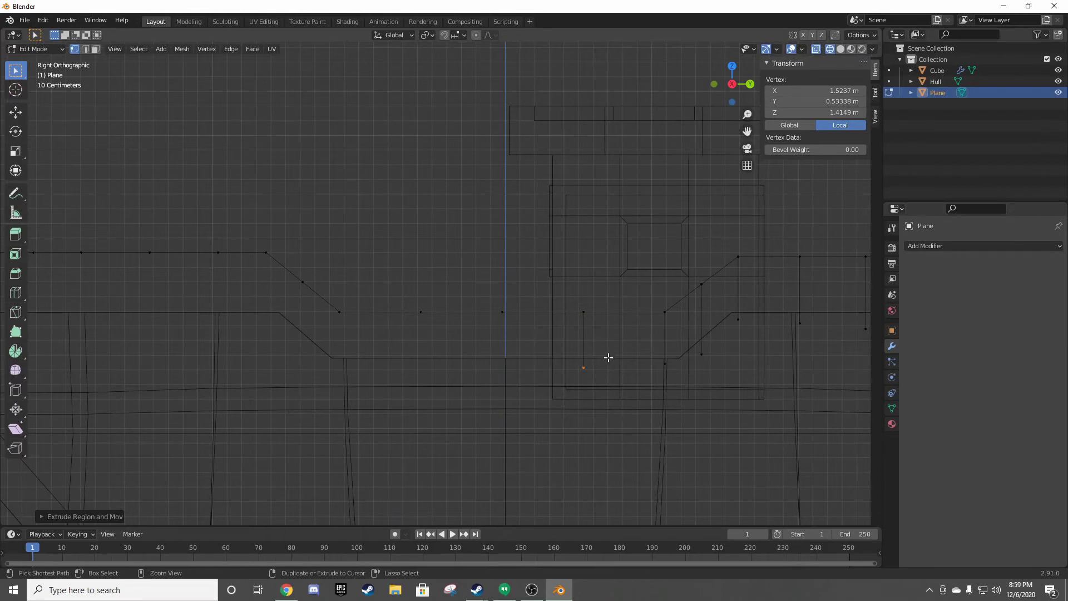
pyautogui.click(607, 356)
pyautogui.press('e')
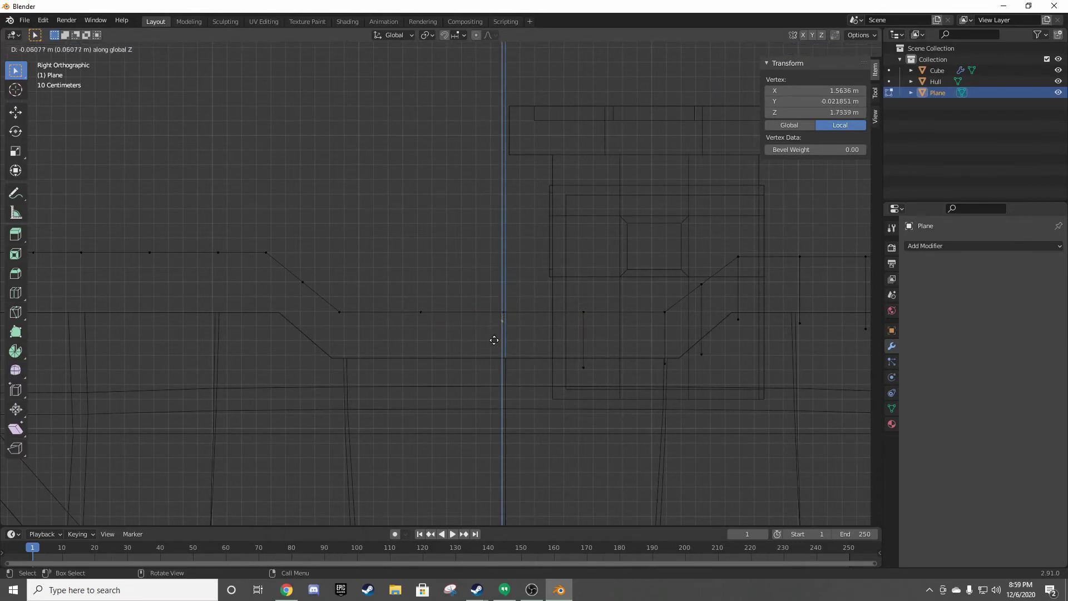
pyautogui.click(506, 374)
pyautogui.press('z')
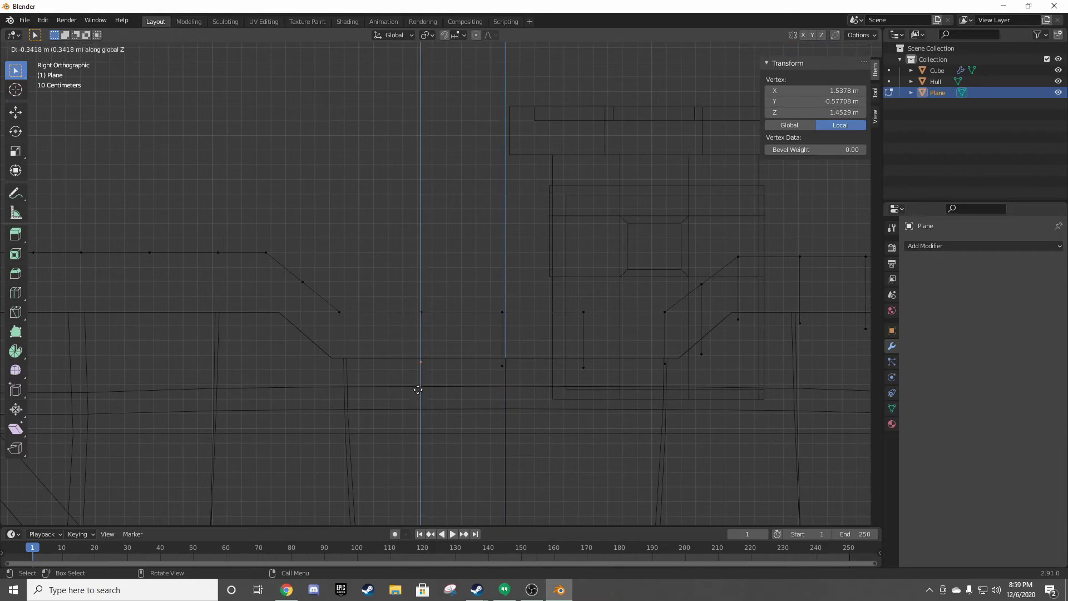
pyautogui.click(417, 392)
# - Drop two more vertical posts from the next railing vertices
pyautogui.click(358, 310)
pyautogui.press('g')
pyautogui.press('z')
pyautogui.click(336, 382)
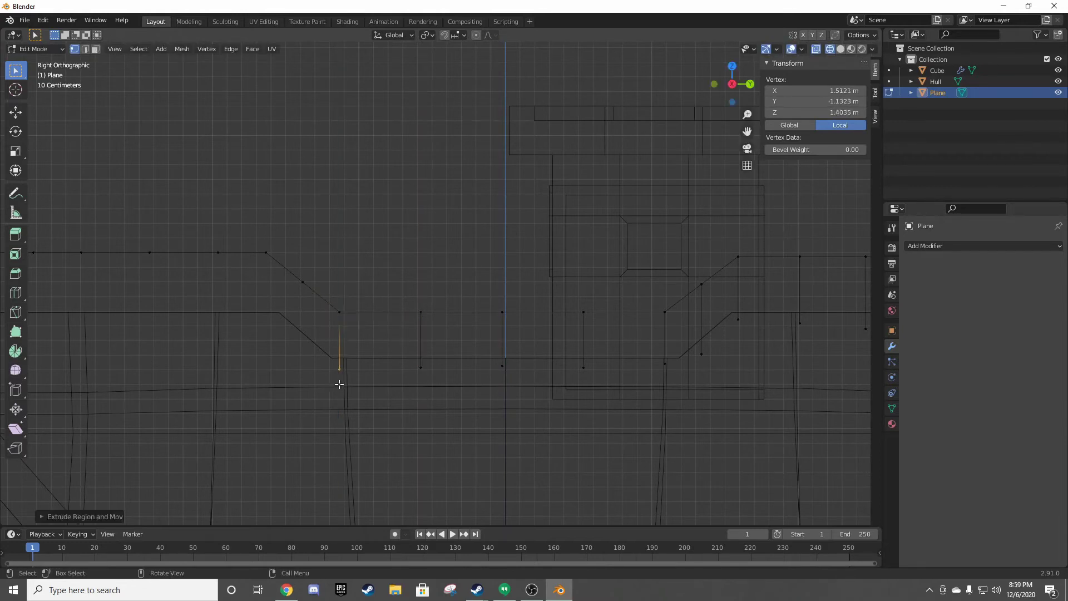
pyautogui.moveTo(327, 270); pyautogui.dragTo(285, 301)
pyautogui.press('g')
pyautogui.press('z')
pyautogui.click(291, 362)
# - Continue along the side, adding three more vertical posts down to the deck
pyautogui.press('g')
pyautogui.press('z')
pyautogui.moveTo(281, 260)
pyautogui.mouseDown()
pyautogui.moveTo(264, 233)
pyautogui.moveTo(200, 291)
pyautogui.mouseUp()
pyautogui.click(269, 351)
pyautogui.press('e')
pyautogui.press('z')
pyautogui.click(204, 317)
pyautogui.moveTo(170, 229); pyautogui.dragTo(119, 291)
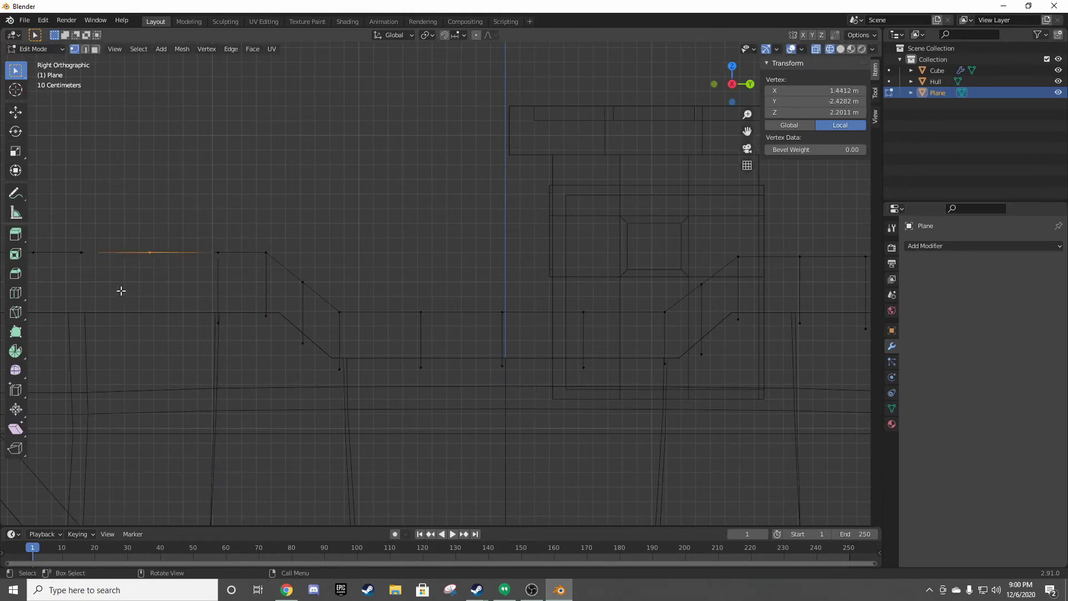
pyautogui.press('g')
pyautogui.press('z')
pyautogui.click(135, 358)
# - Add a post at the far end of the railing
pyautogui.keyDown('shift'); pyautogui.moveTo(127, 279); pyautogui.dragTo(301, 240, button='middle'); pyautogui.keyUp('shift')
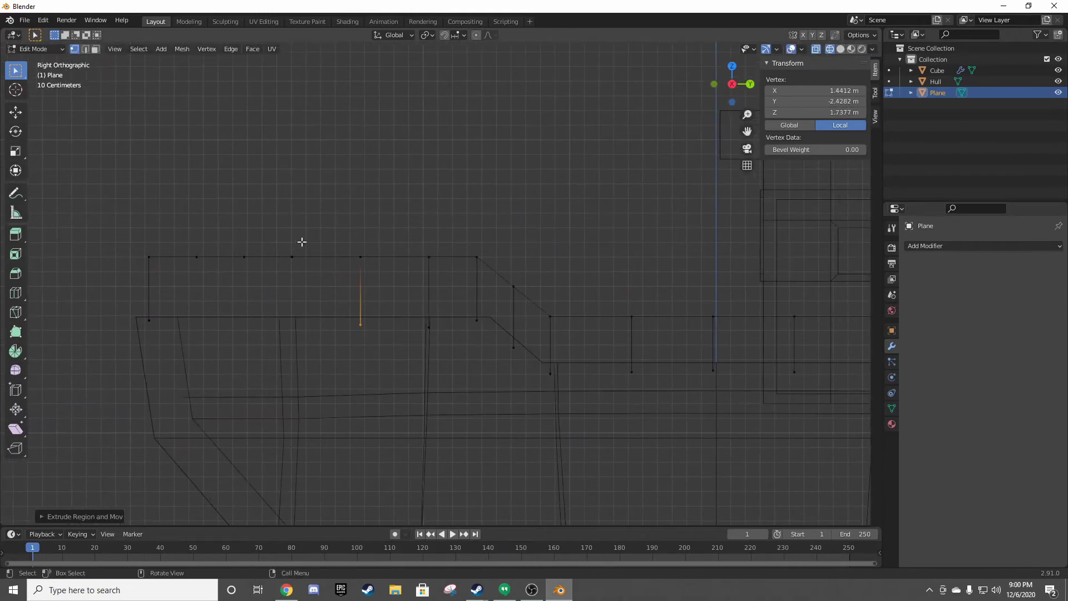
pyautogui.moveTo(304, 235); pyautogui.dragTo(270, 279)
pyautogui.press('e')
pyautogui.press('z')
pyautogui.click(284, 351)
# - Extrude the final two railing posts, then clear the selection
pyautogui.moveTo(247, 230); pyautogui.dragTo(232, 294)
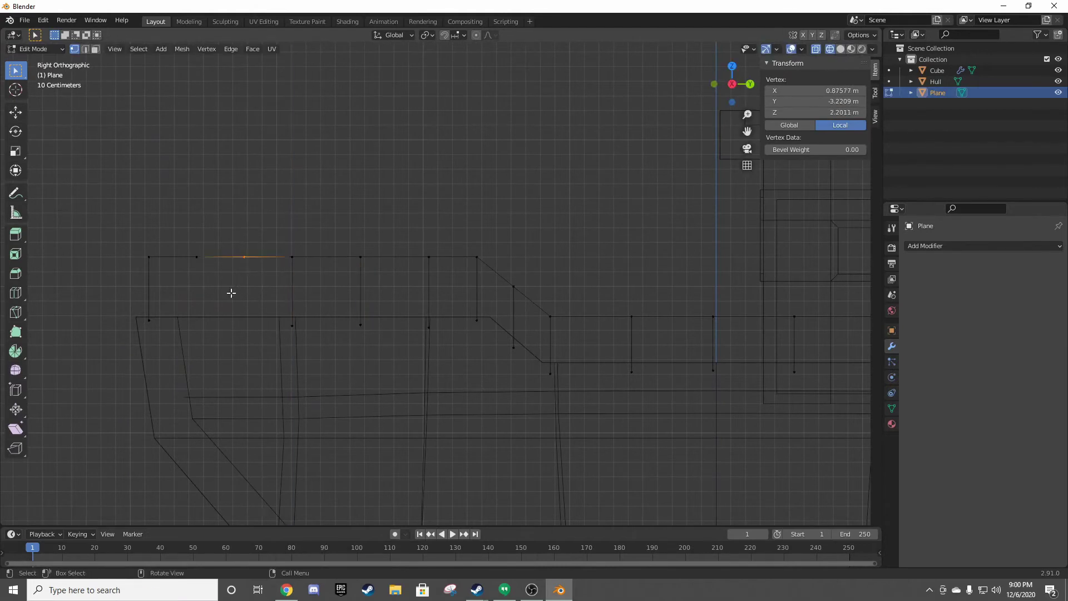
pyautogui.press('e')
pyautogui.press('z')
pyautogui.click(241, 362)
pyautogui.moveTo(209, 236); pyautogui.dragTo(182, 293)
pyautogui.press('e')
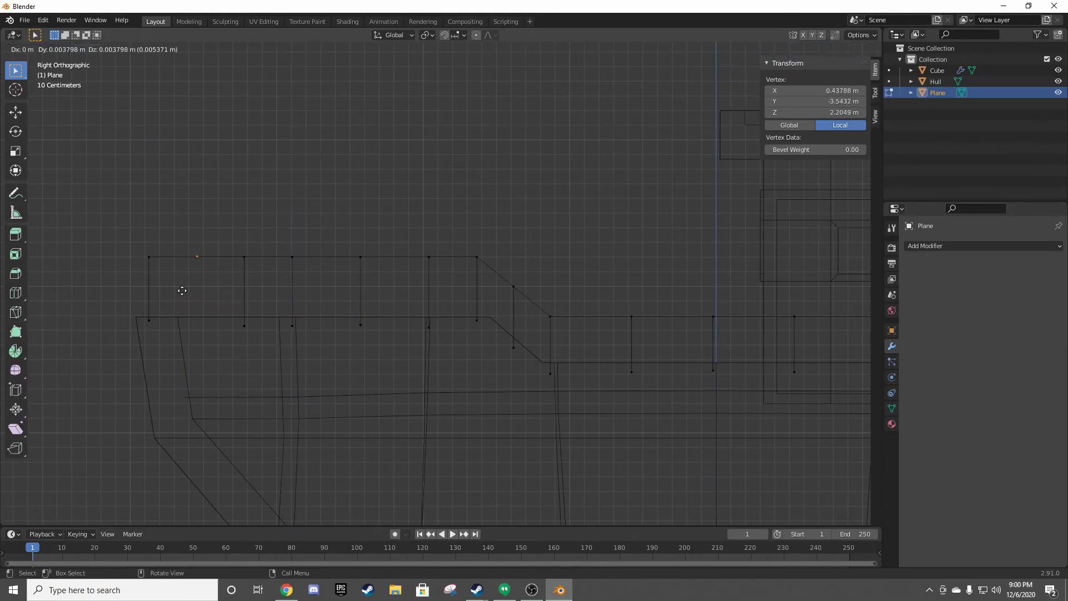
pyautogui.press('z')
pyautogui.click(207, 356)
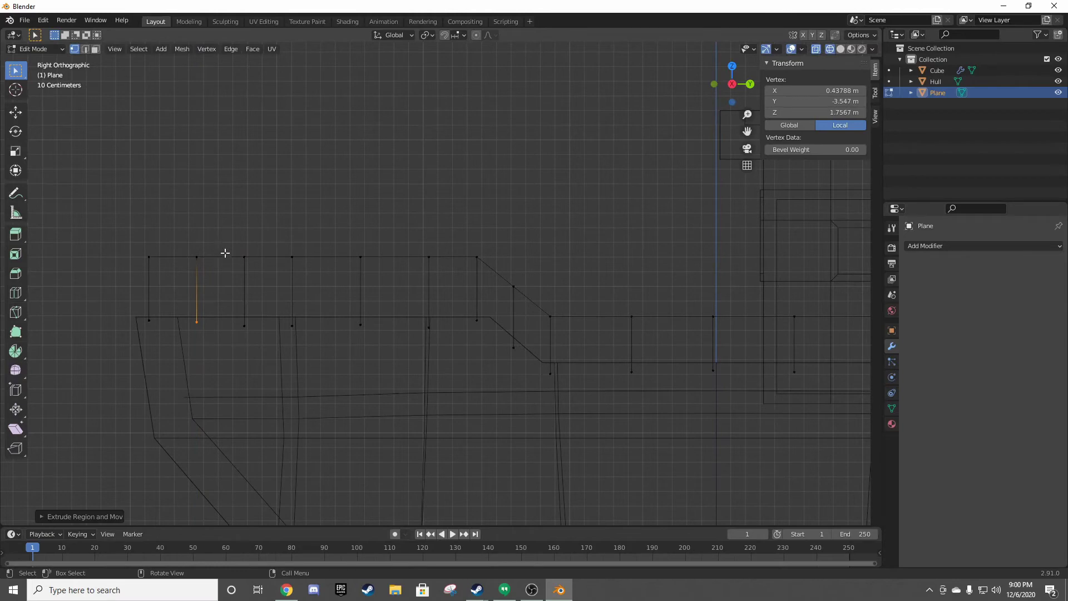
pyautogui.scroll(-4, 225, 254)
pyautogui.click(231, 219)
pyautogui.moveTo(232, 219)
pyautogui.mouseDown(button='middle')
pyautogui.moveTo(300, 255)
pyautogui.moveTo(322, 282)
pyautogui.moveTo(248, 234)
pyautogui.moveTo(222, 265)
pyautogui.mouseUp(button='middle')
# - Show the boat in solid shading, add a Skin modifier to the railing, and enable X-Ray
pyautogui.press('z')
pyautogui.click(302, 265)
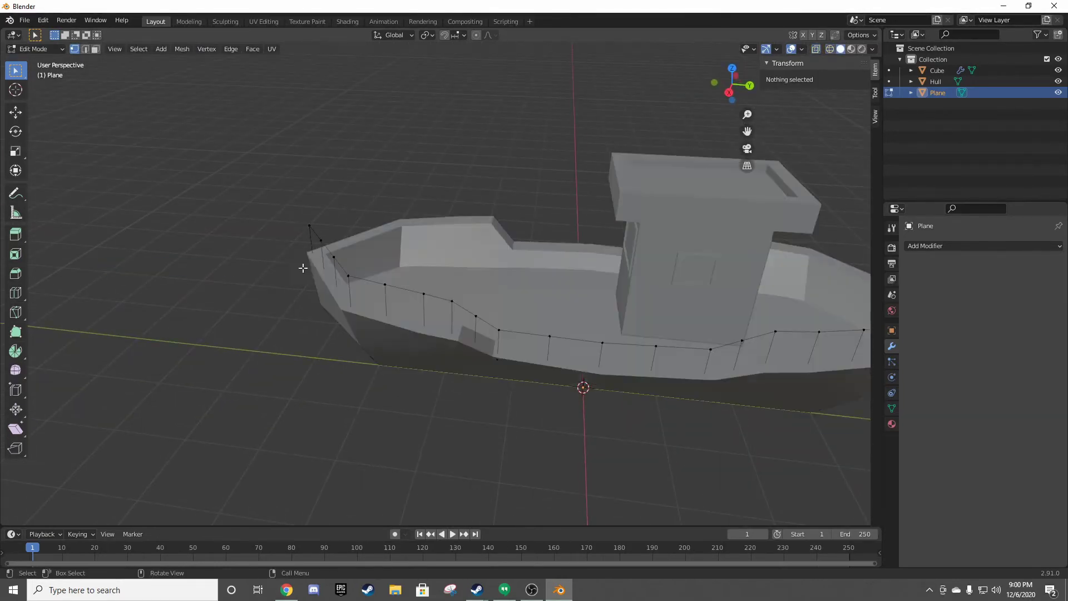
pyautogui.moveTo(309, 181)
pyautogui.mouseDown(button='middle')
pyautogui.moveTo(408, 165)
pyautogui.moveTo(623, 182)
pyautogui.mouseUp(button='middle')
pyautogui.click(976, 247)
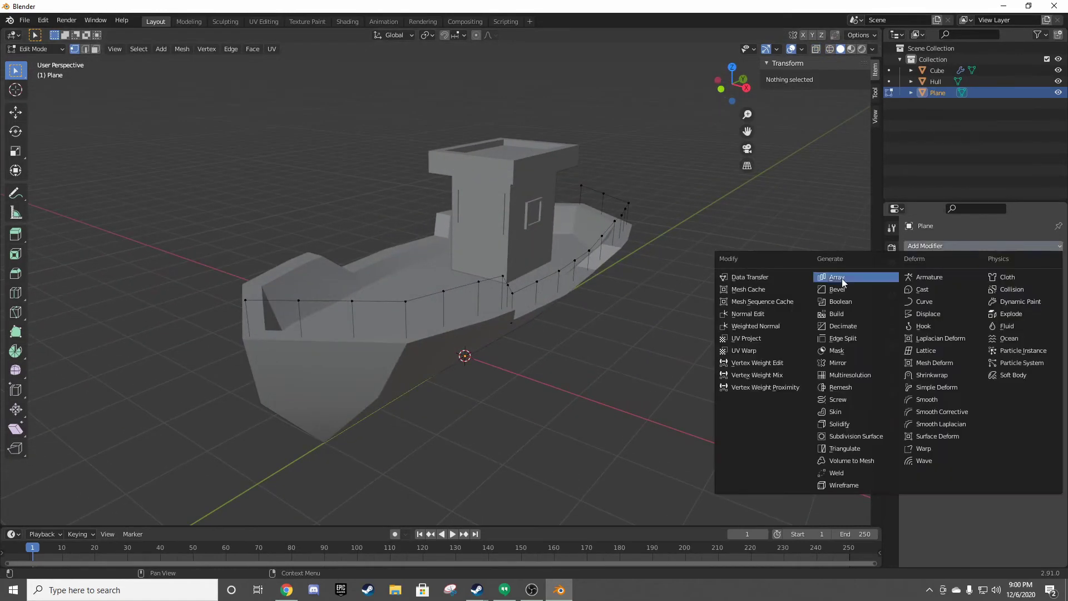
pyautogui.click(840, 411)
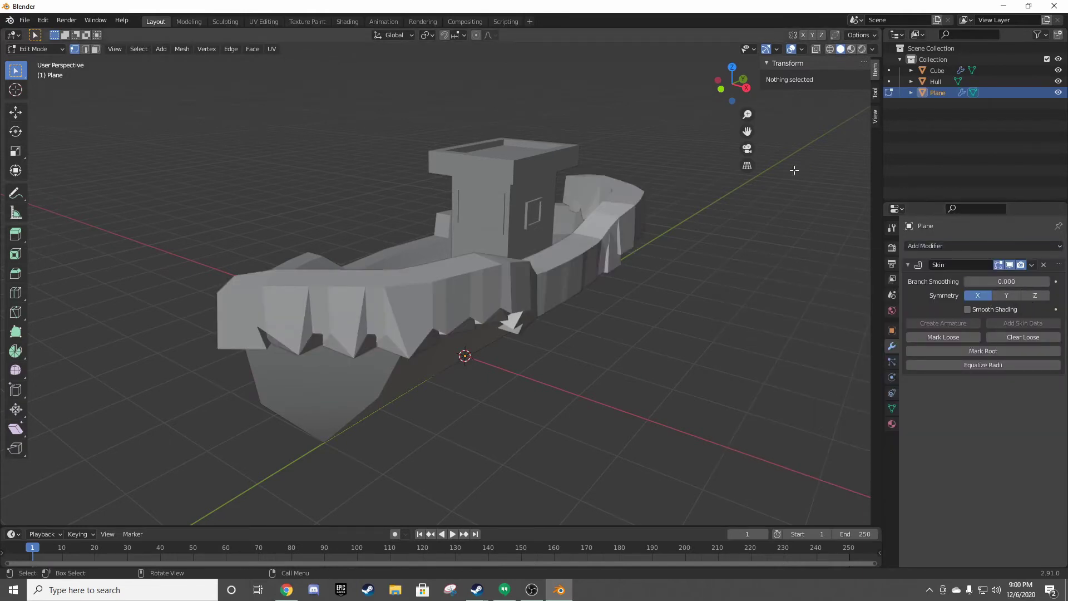
pyautogui.click(871, 48)
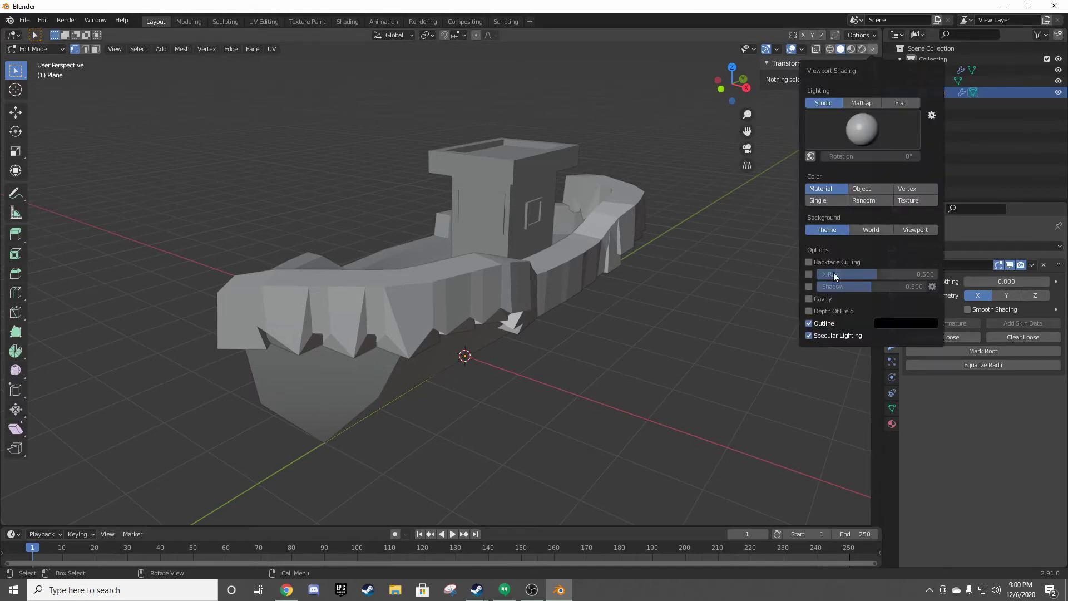
pyautogui.click(813, 275)
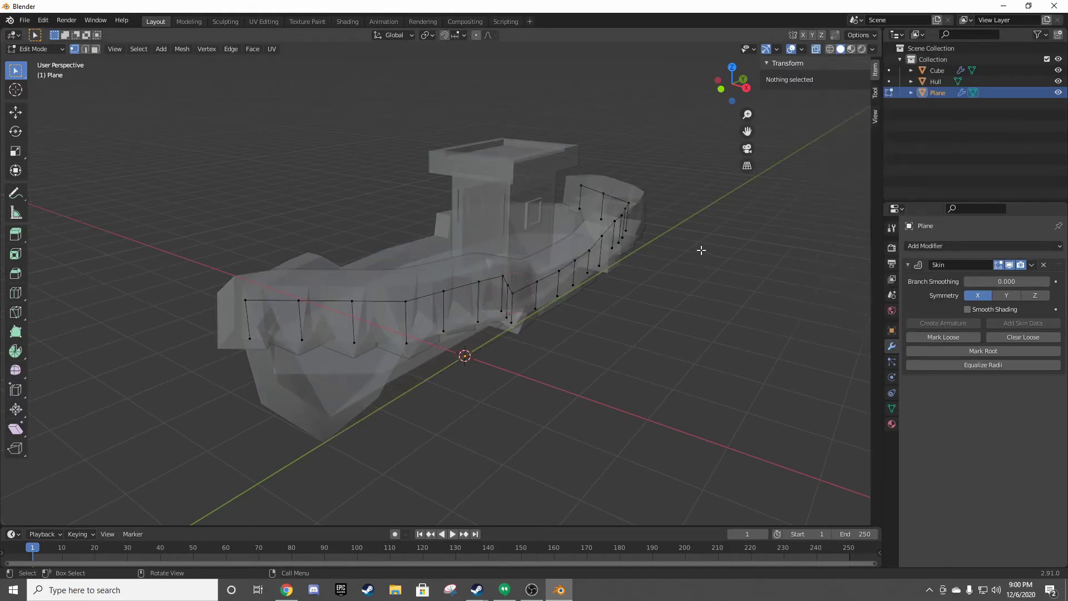
# - Select all railing vertices and shrink the skin radius to about 0.035 with Ctrl+A
pyautogui.moveTo(699, 245)
pyautogui.mouseDown(button='middle')
pyautogui.moveTo(698, 214)
pyautogui.moveTo(678, 217)
pyautogui.mouseUp(button='middle')
pyautogui.press('a')
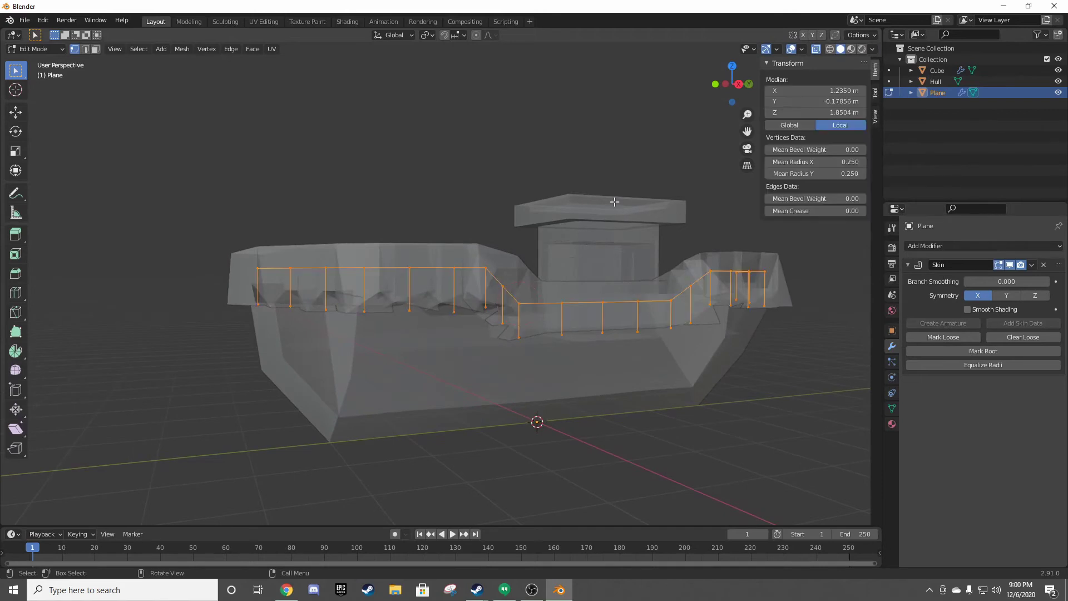
pyautogui.hotkey('ctrl', 'a')
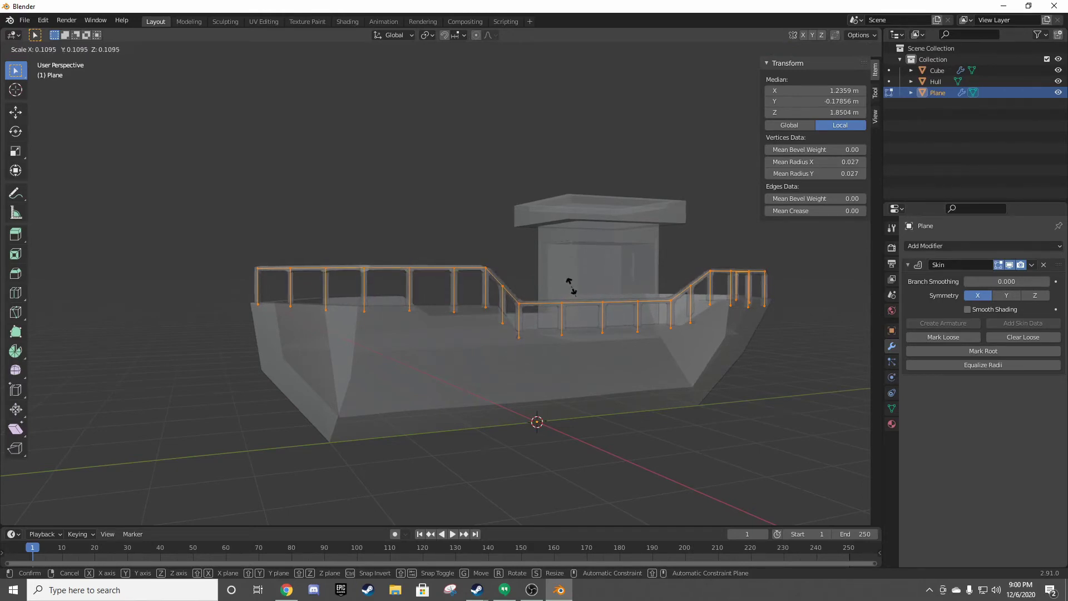
pyautogui.click(571, 283)
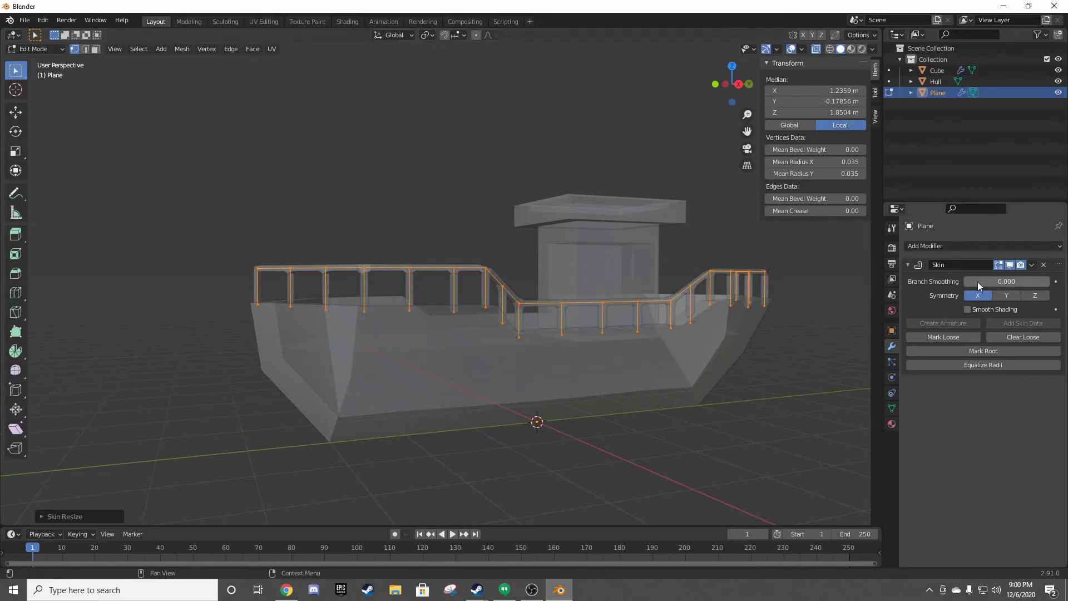
pyautogui.scroll(3, 505, 270)
pyautogui.moveTo(506, 271)
pyautogui.mouseDown(button='middle')
pyautogui.moveTo(617, 270)
pyautogui.moveTo(551, 277)
pyautogui.moveTo(566, 275)
pyautogui.moveTo(321, 243)
pyautogui.moveTo(736, 277)
pyautogui.mouseUp(button='middle')
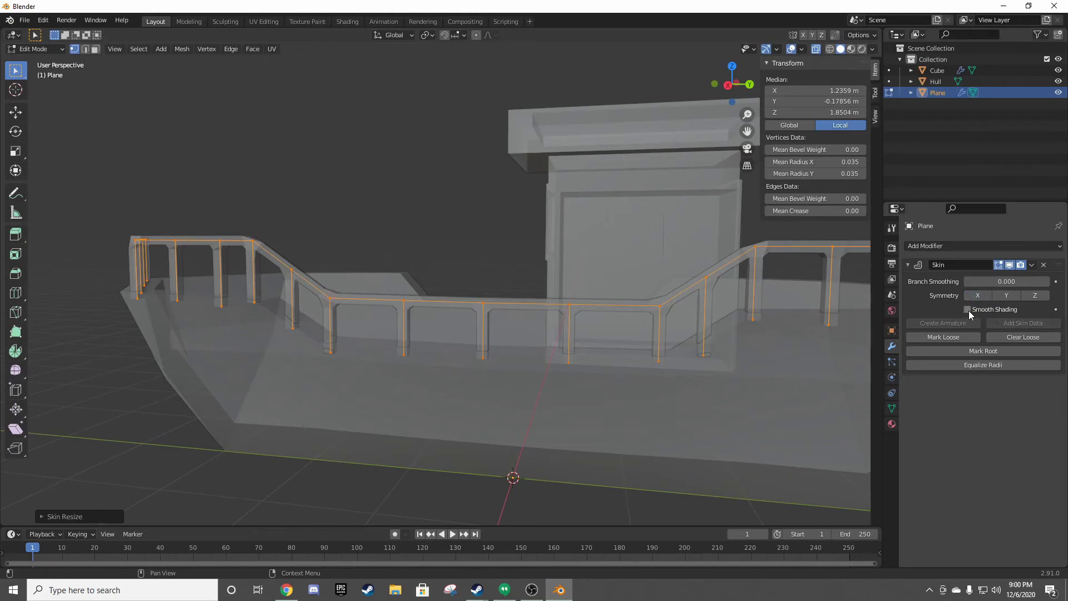
# - Smooth-shade the railing tubes and shrink their skin radius further to 0.032
pyautogui.click(968, 310)
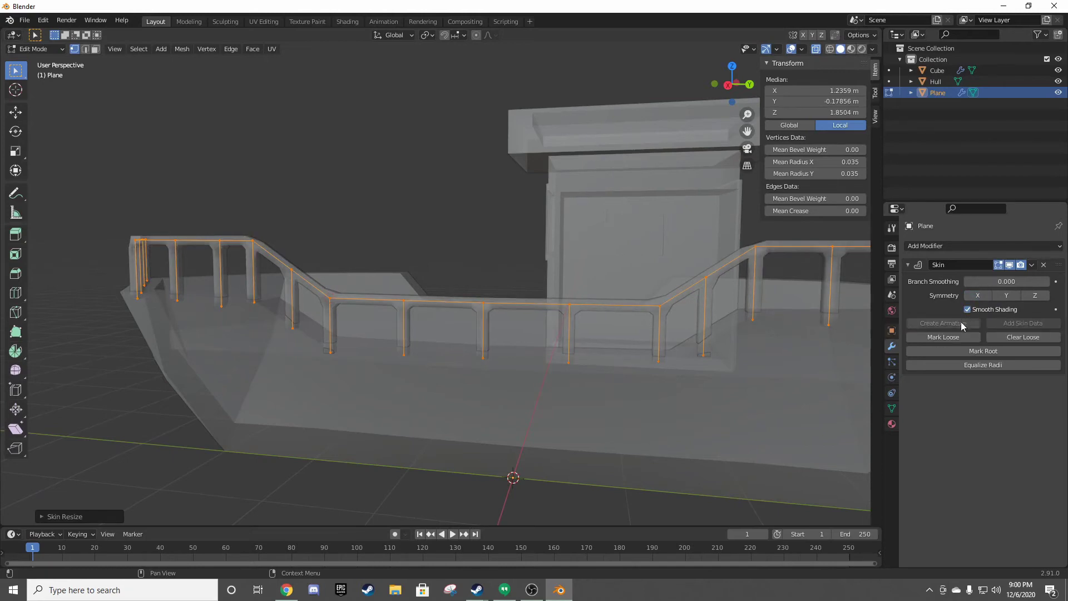
pyautogui.moveTo(732, 289); pyautogui.dragTo(832, 306, button='middle')
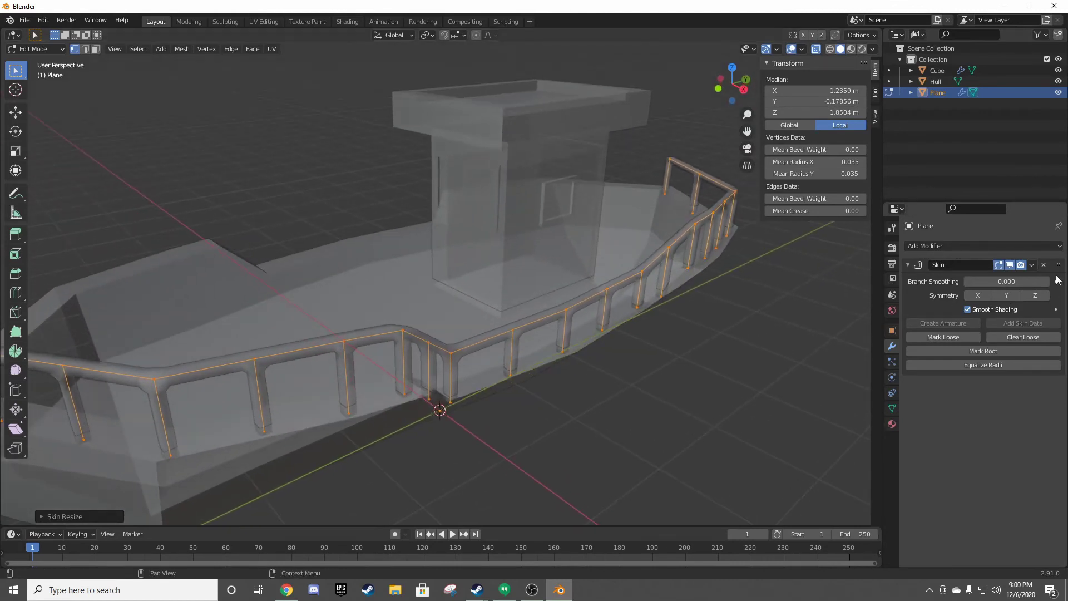
pyautogui.moveTo(556, 239); pyautogui.dragTo(603, 222, button='middle')
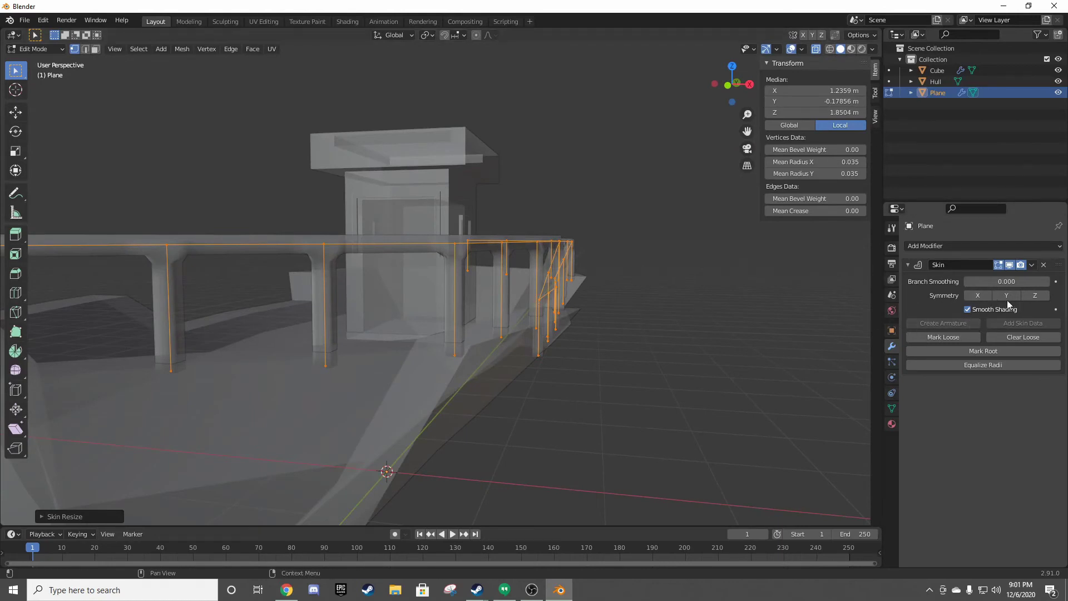
pyautogui.moveTo(657, 250); pyautogui.dragTo(641, 221, button='middle')
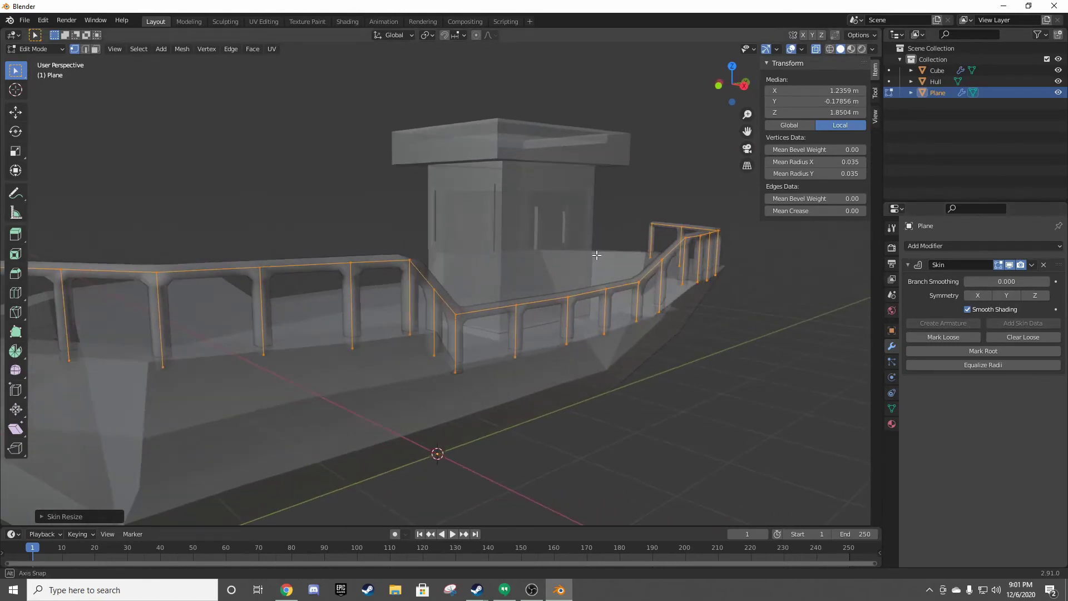
pyautogui.hotkey('shift', 's')
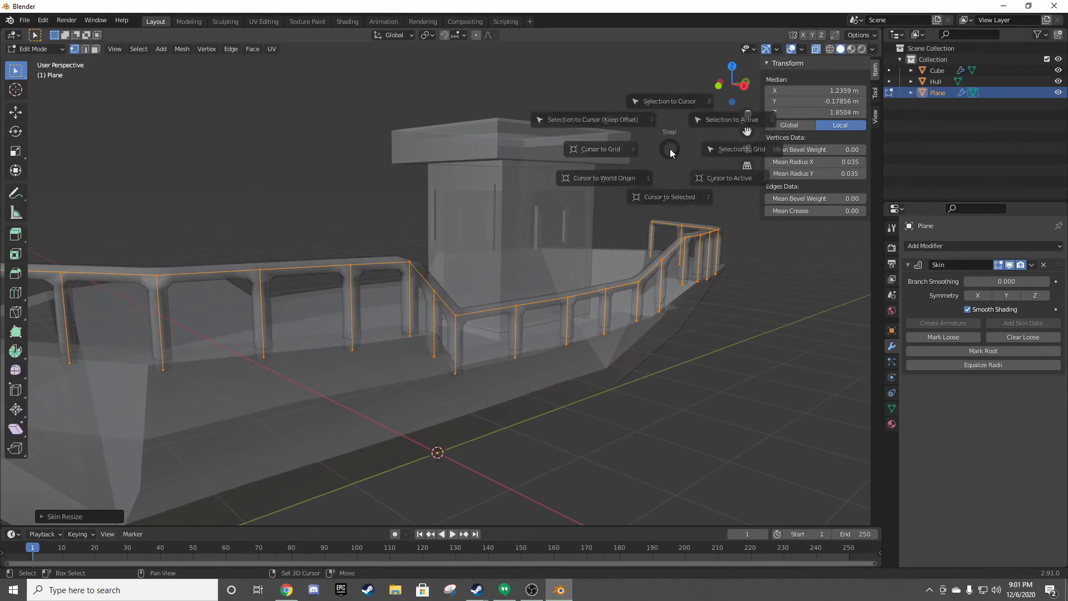
pyautogui.hotkey('ctrl', 'a')
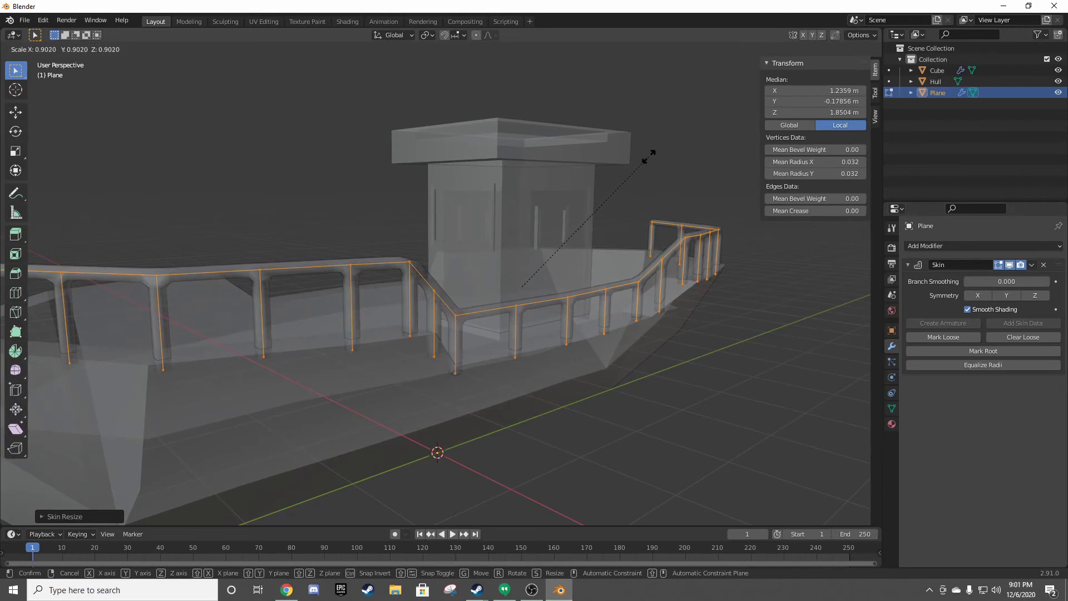
pyautogui.click(648, 157)
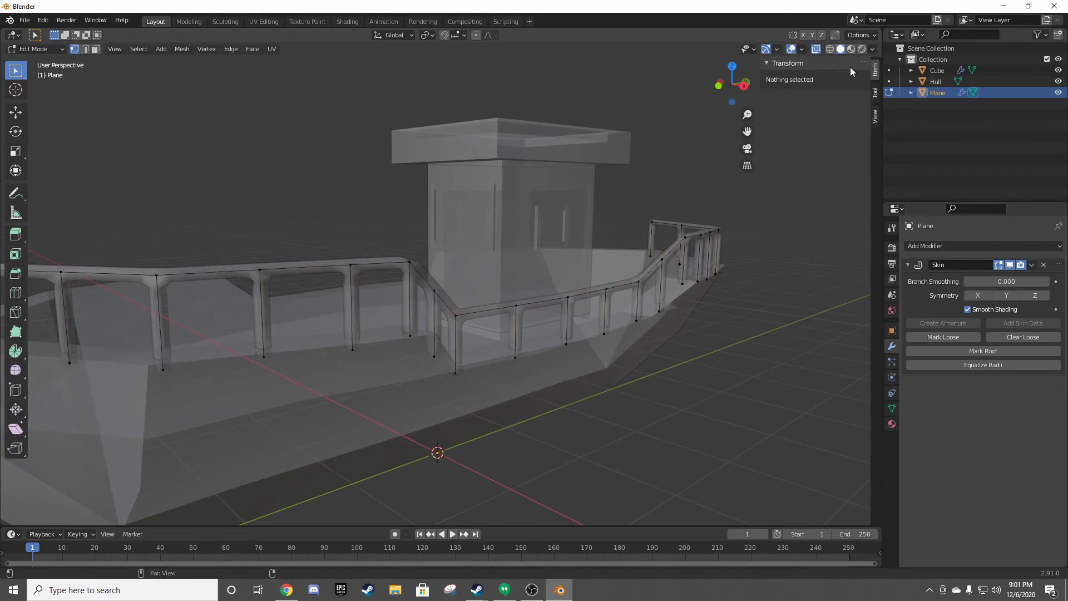
pyautogui.click(872, 49)
# - Turn off X-Ray so the boat displays solid, and look over the railing
pyautogui.click(809, 275)
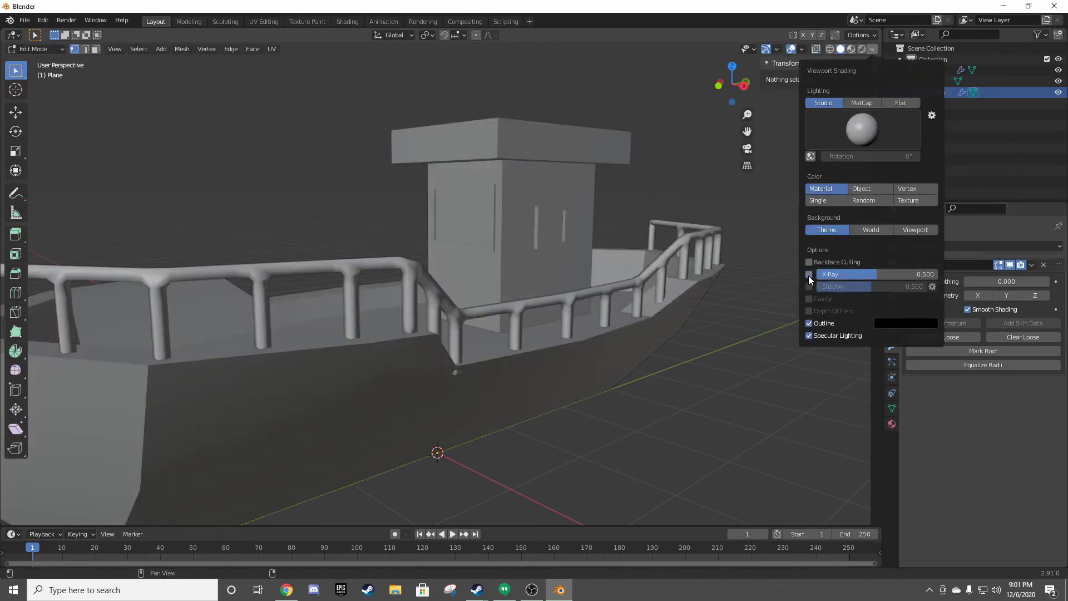
pyautogui.moveTo(755, 296)
pyautogui.mouseDown(button='middle')
pyautogui.moveTo(691, 313)
pyautogui.moveTo(428, 306)
pyautogui.mouseUp(button='middle')
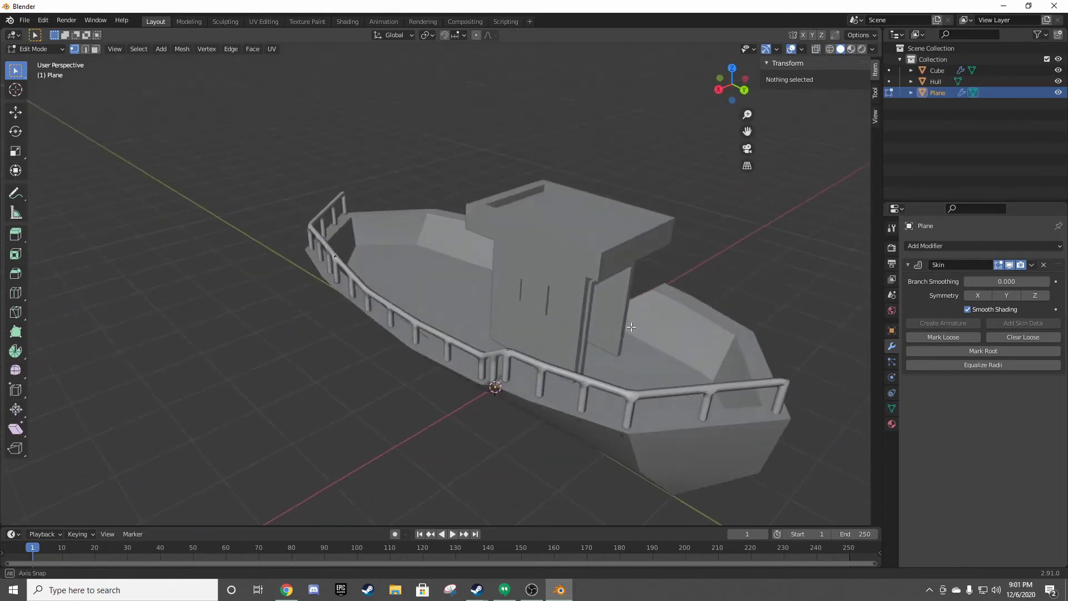
pyautogui.scroll(5, 428, 306)
pyautogui.scroll(-5, 428, 305)
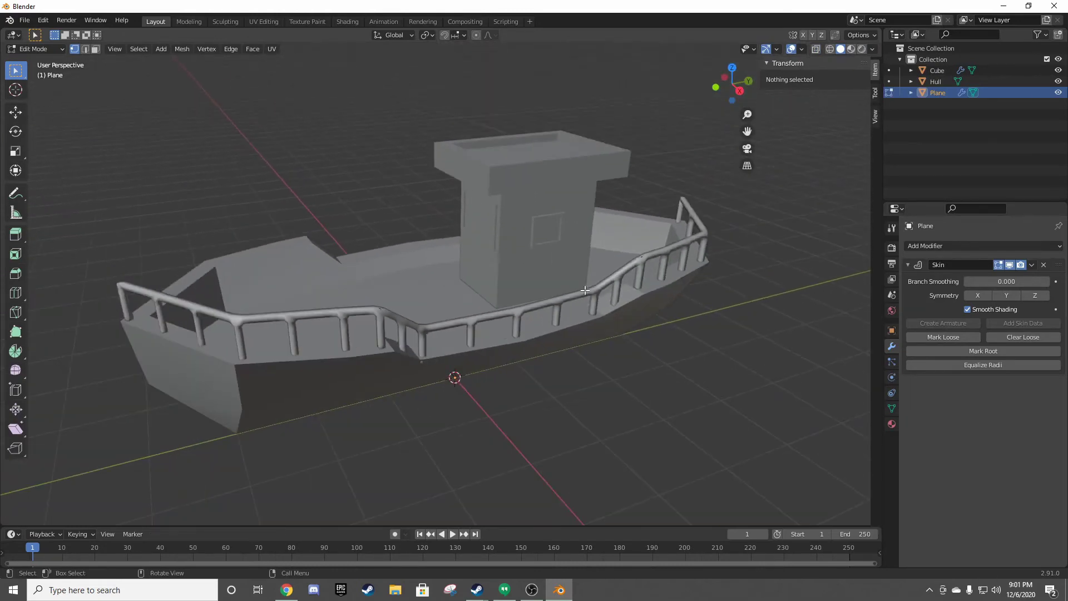
# - Remove the railing's Skin modifier and select all of its vertices
pyautogui.click(1044, 265)
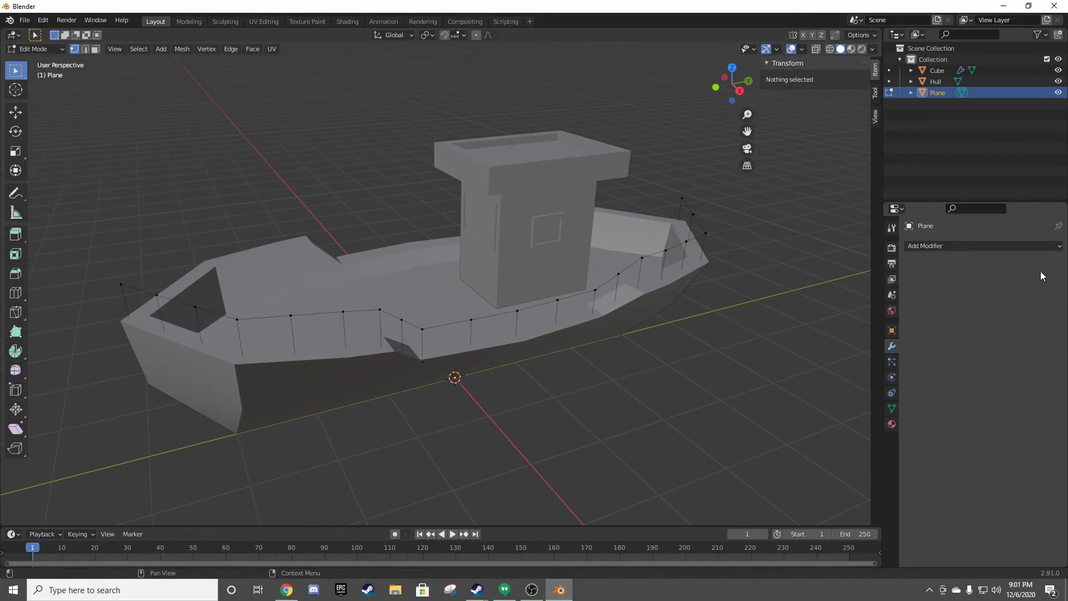
pyautogui.click(1054, 246)
pyautogui.press('Escape')
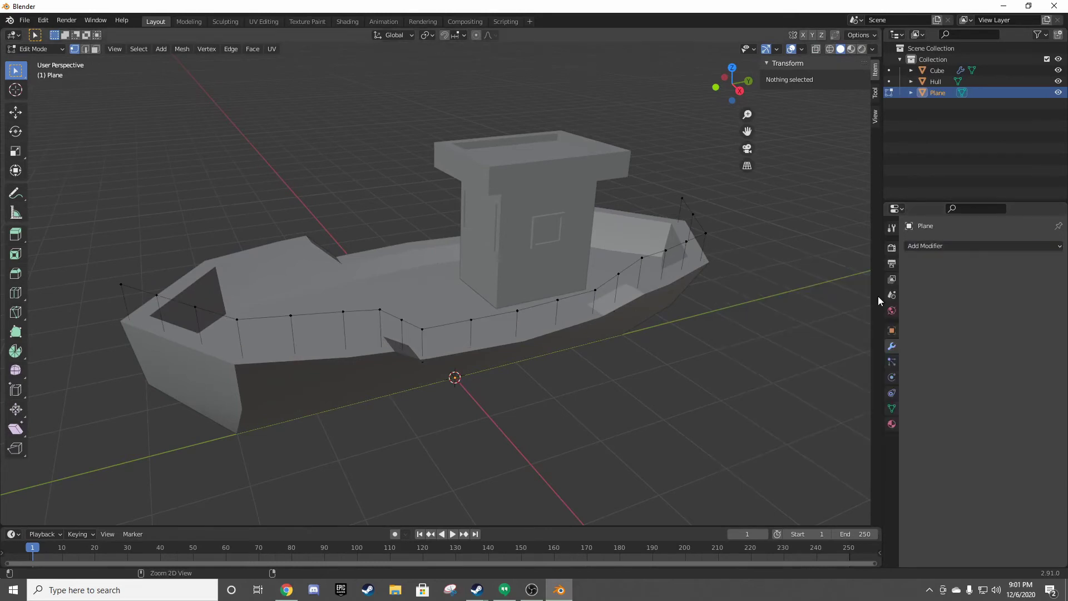
pyautogui.press('a')
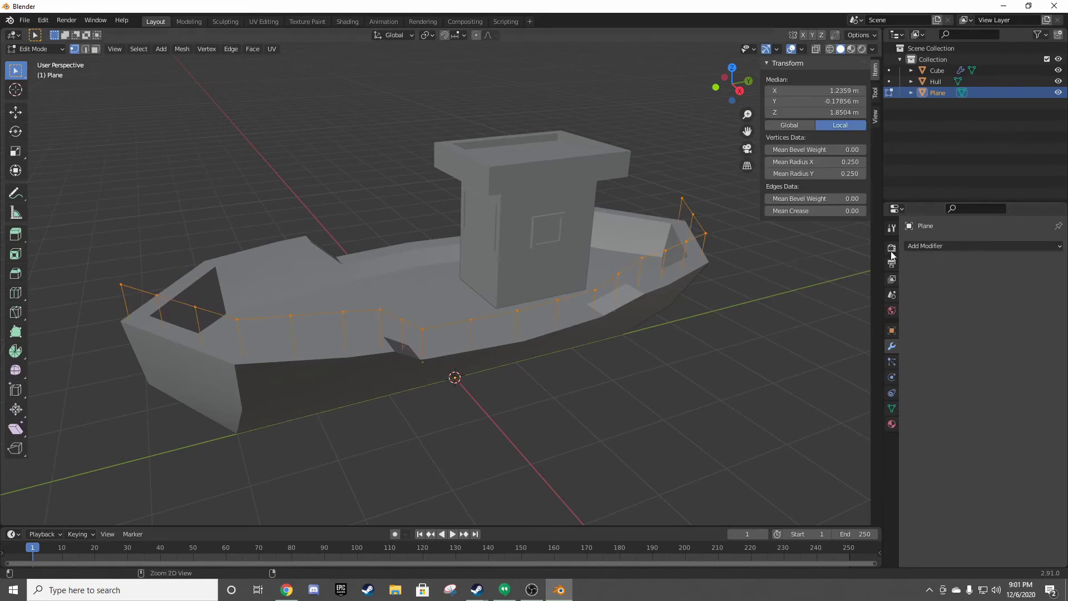
pyautogui.click(945, 246)
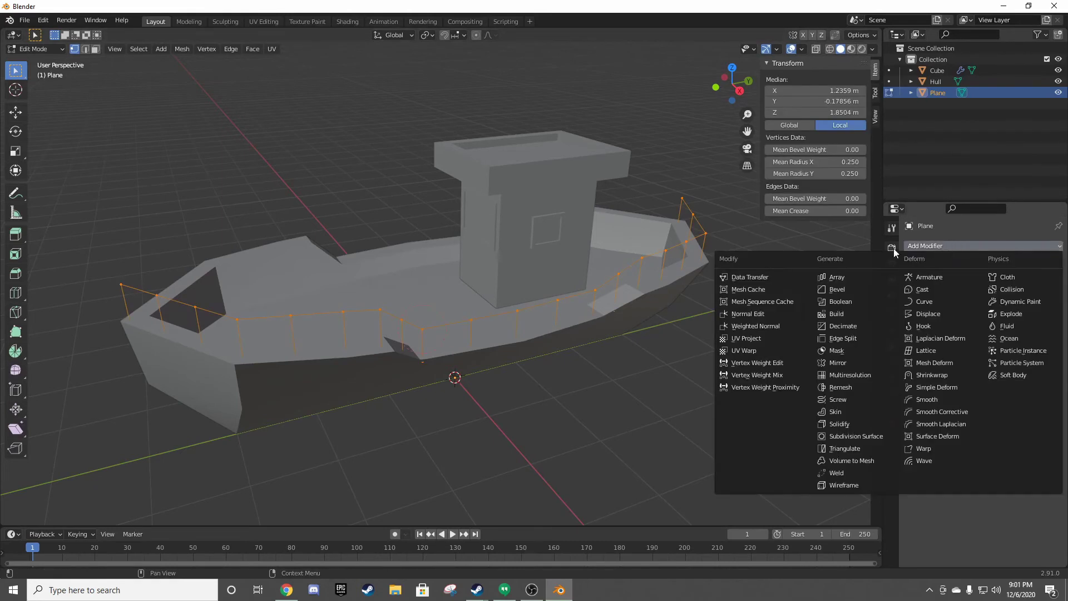
# - Add a Skin modifier to the railing edges and shrink the skin radius to 0.024 under X-Ray
pyautogui.click(843, 414)
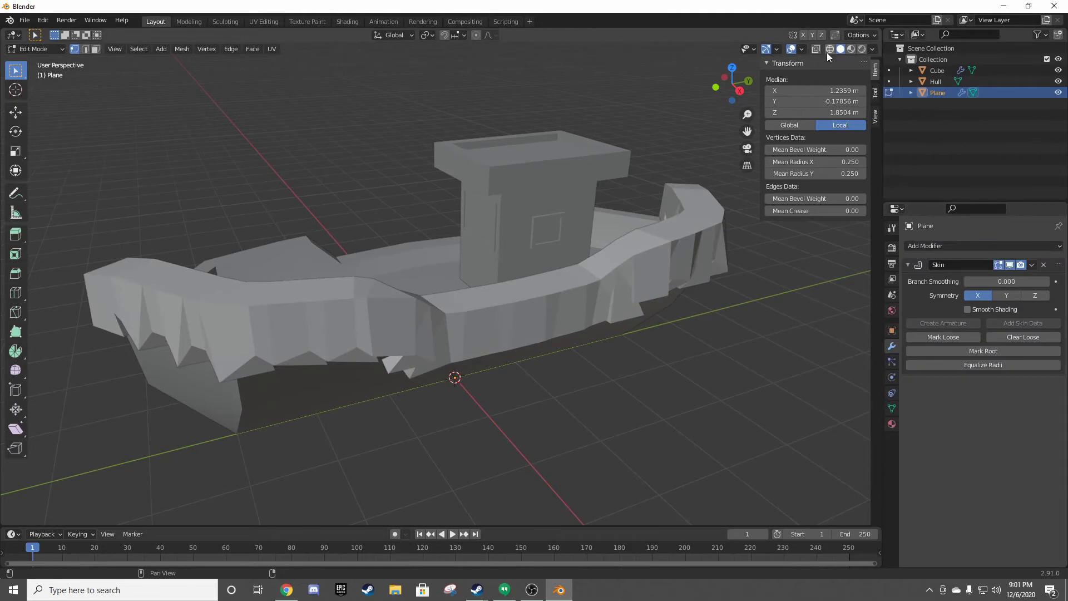
pyautogui.click(872, 50)
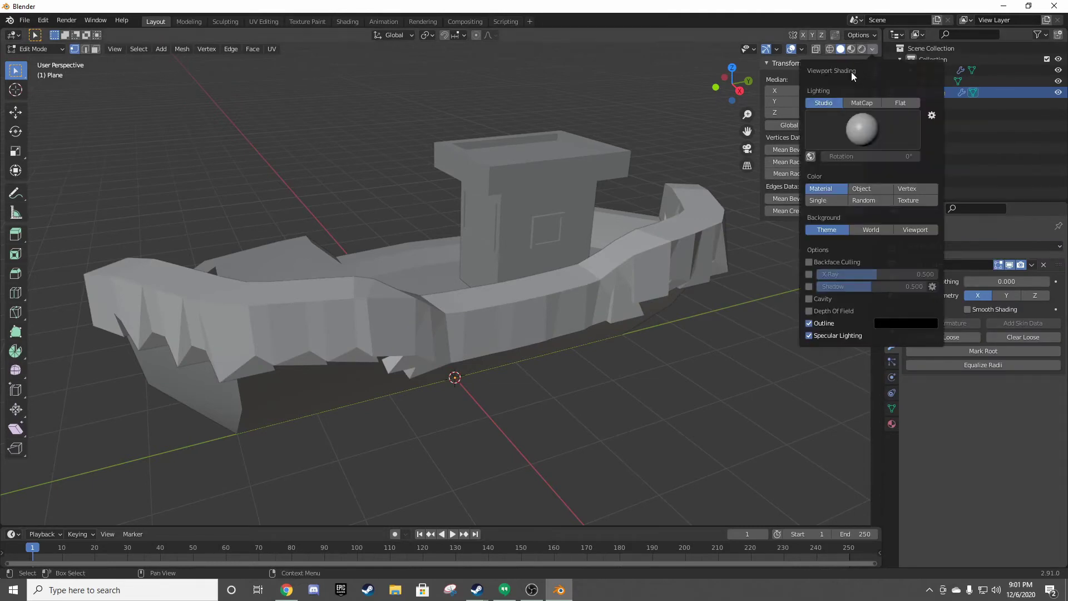
pyautogui.click(808, 275)
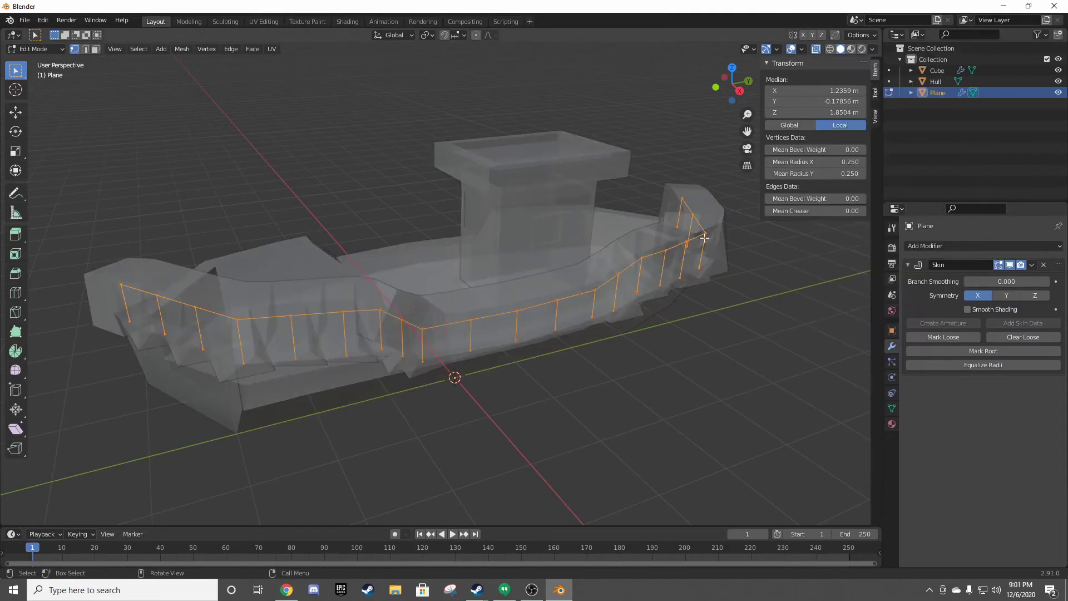
pyautogui.hotkey('ctrl', 'a')
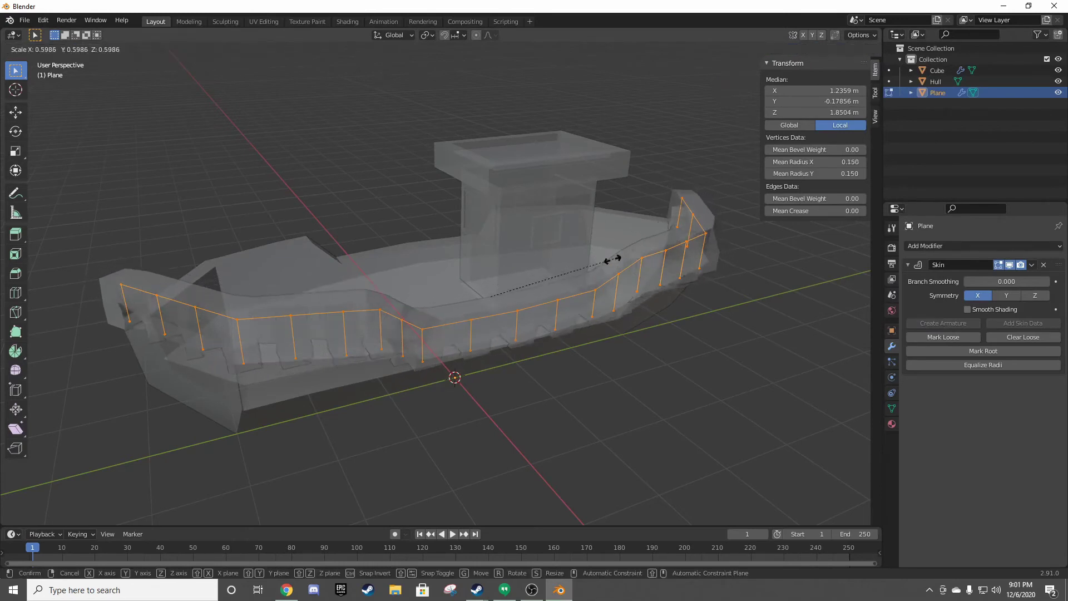
pyautogui.click(508, 290)
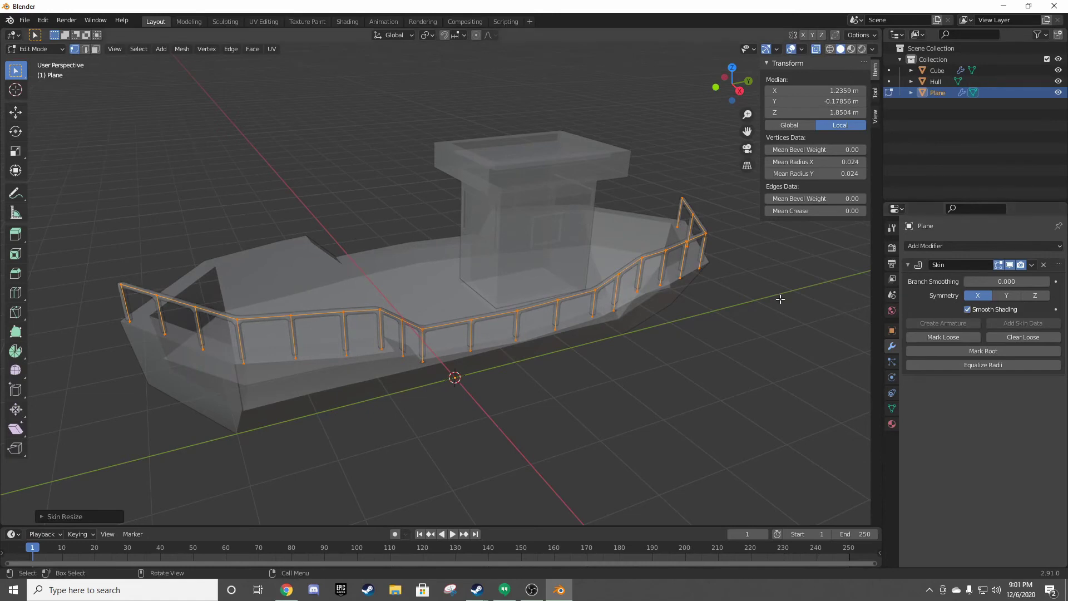
# - Turn on Smooth Shading for the Skin modifier, deselect all, and return to Object Mode
pyautogui.click(1032, 264)
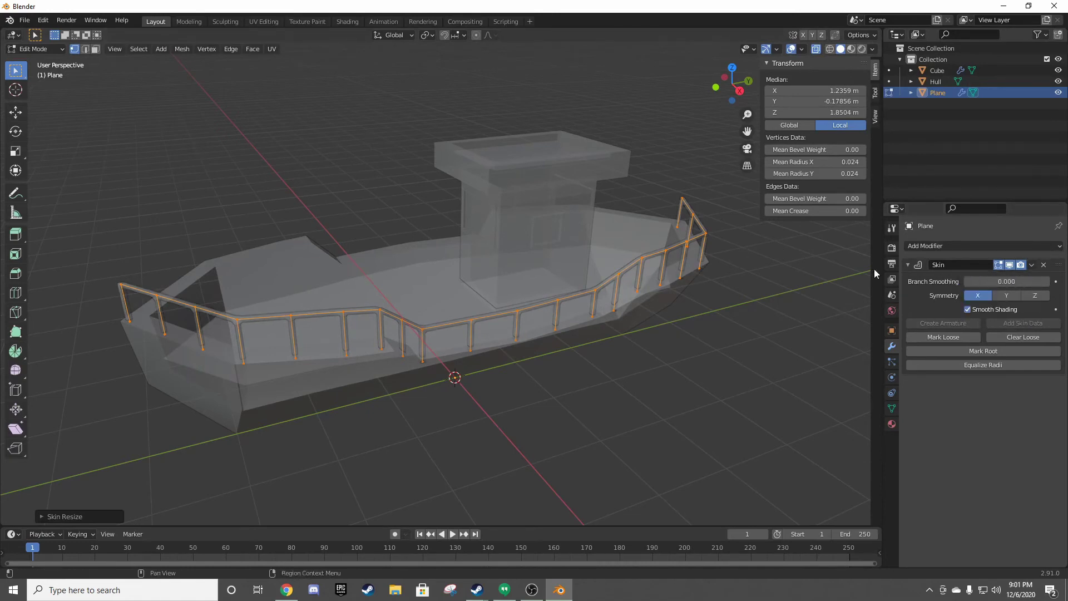
pyautogui.hotkey('alt', 'a')
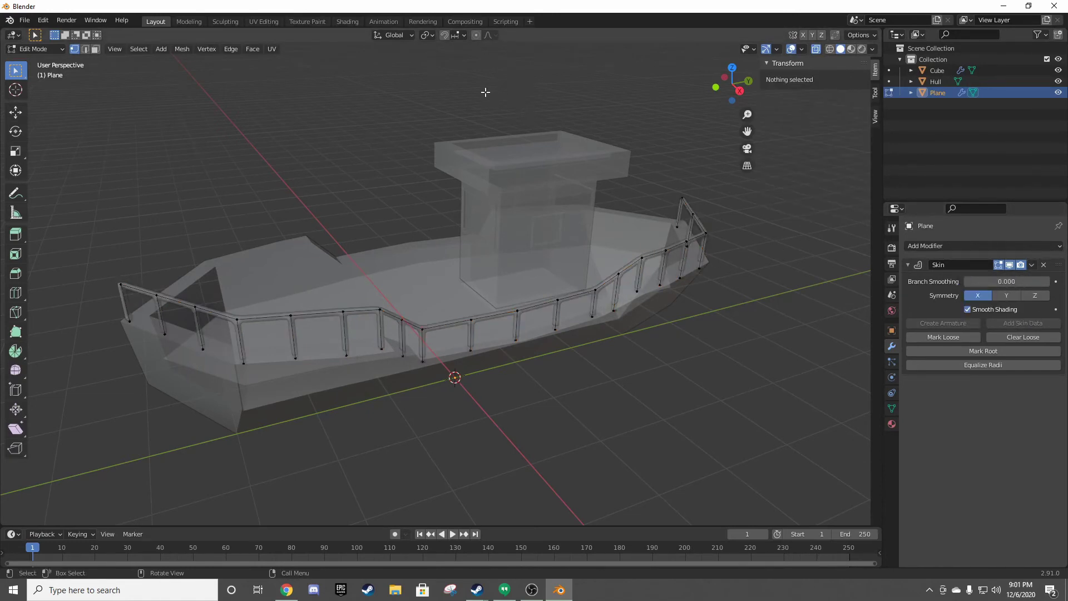
pyautogui.press('Tab')
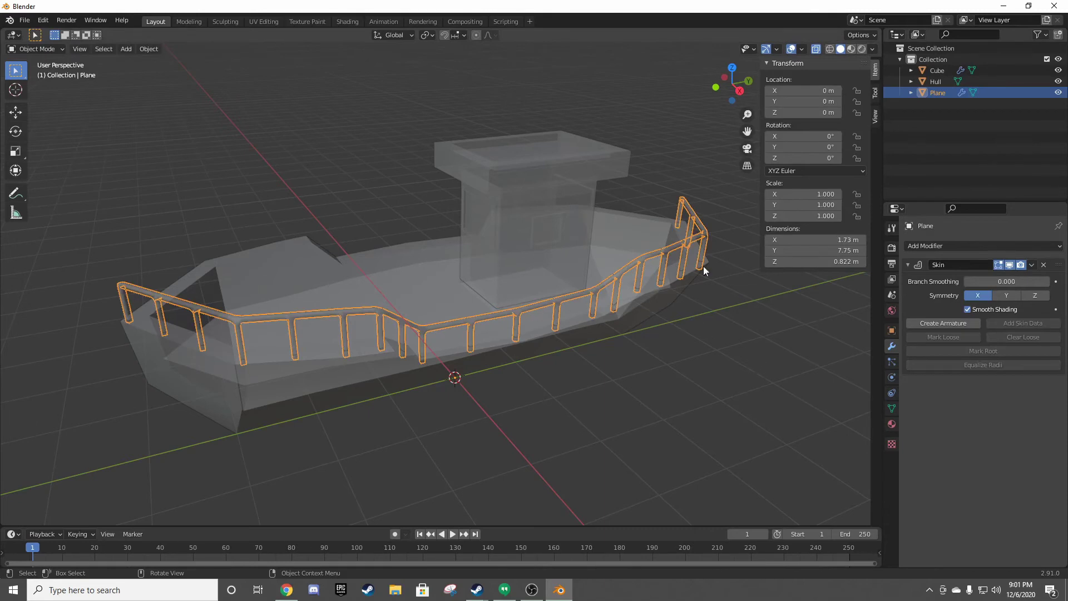
# - Apply the Skin modifier to make the railing tubes permanent, and turn X-Ray off
pyautogui.click(1032, 265)
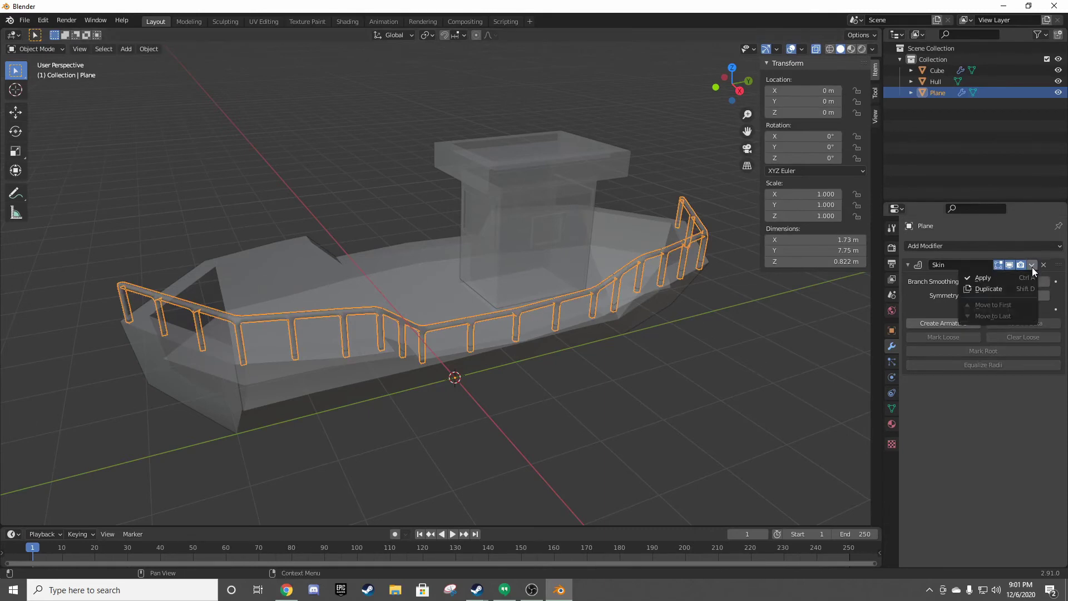
pyautogui.click(989, 277)
pyautogui.click(700, 313)
pyautogui.moveTo(698, 310)
pyautogui.mouseDown(button='middle')
pyautogui.moveTo(572, 299)
pyautogui.moveTo(497, 311)
pyautogui.mouseUp(button='middle')
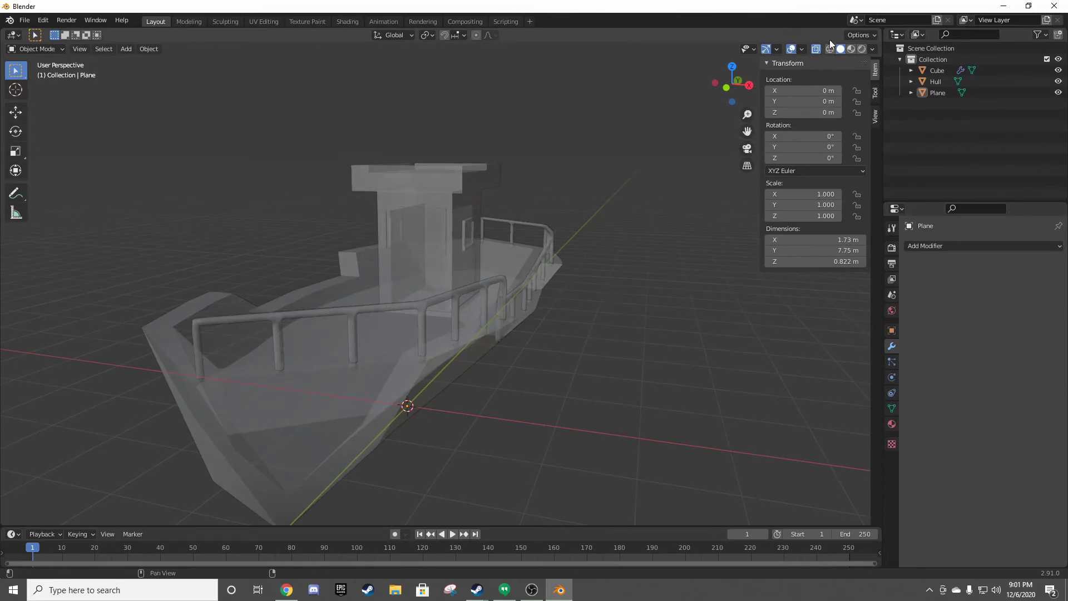
pyautogui.click(872, 48)
pyautogui.click(809, 274)
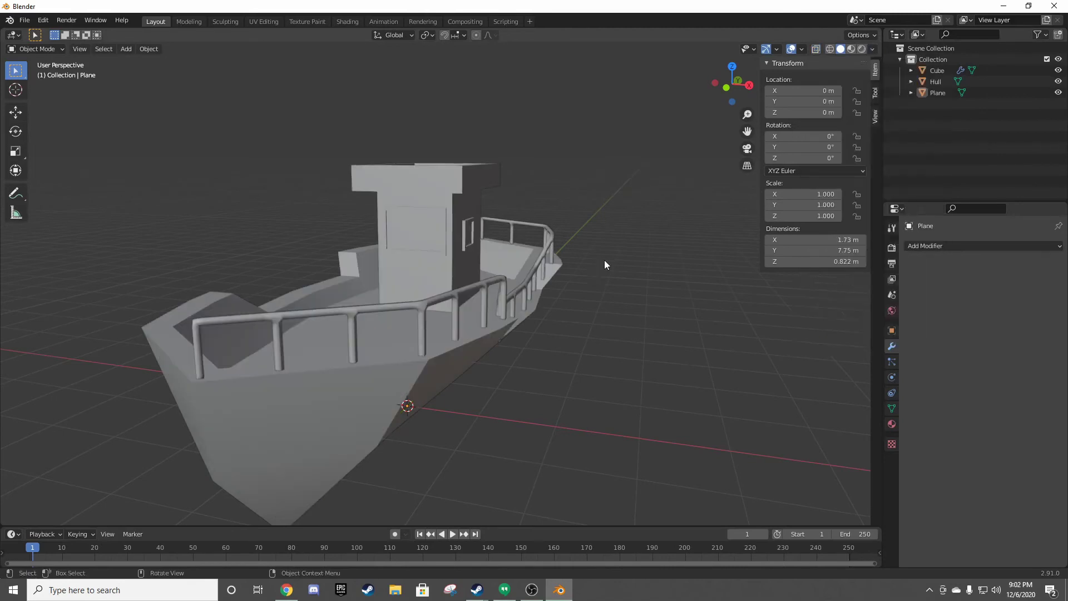
pyautogui.moveTo(604, 259)
pyautogui.mouseDown(button='middle')
pyautogui.moveTo(586, 259)
pyautogui.moveTo(619, 279)
pyautogui.moveTo(505, 303)
pyautogui.moveTo(423, 301)
pyautogui.mouseUp(button='middle')
# - Give the railing a Mirror modifier on X so rails appear on both hull sides
pyautogui.click(526, 279)
pyautogui.click(945, 245)
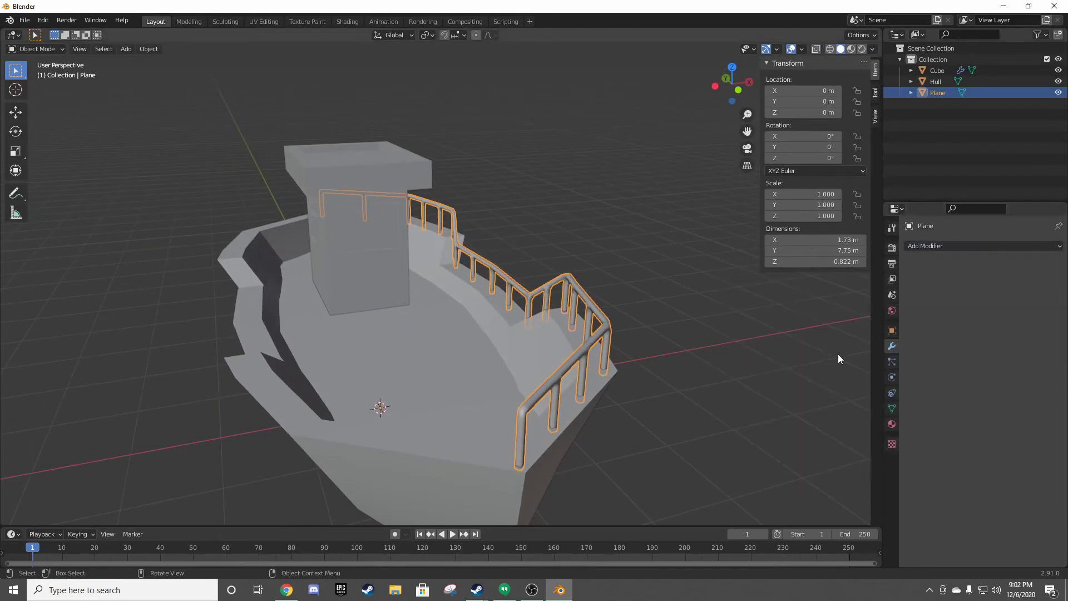
pyautogui.click(936, 246)
pyautogui.click(837, 364)
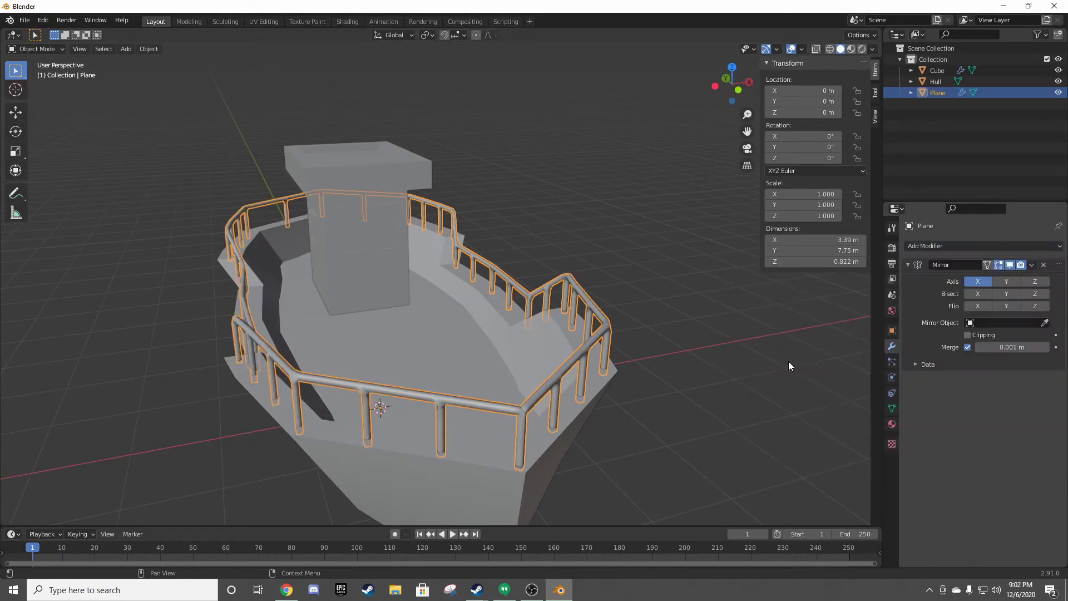
pyautogui.click(592, 215)
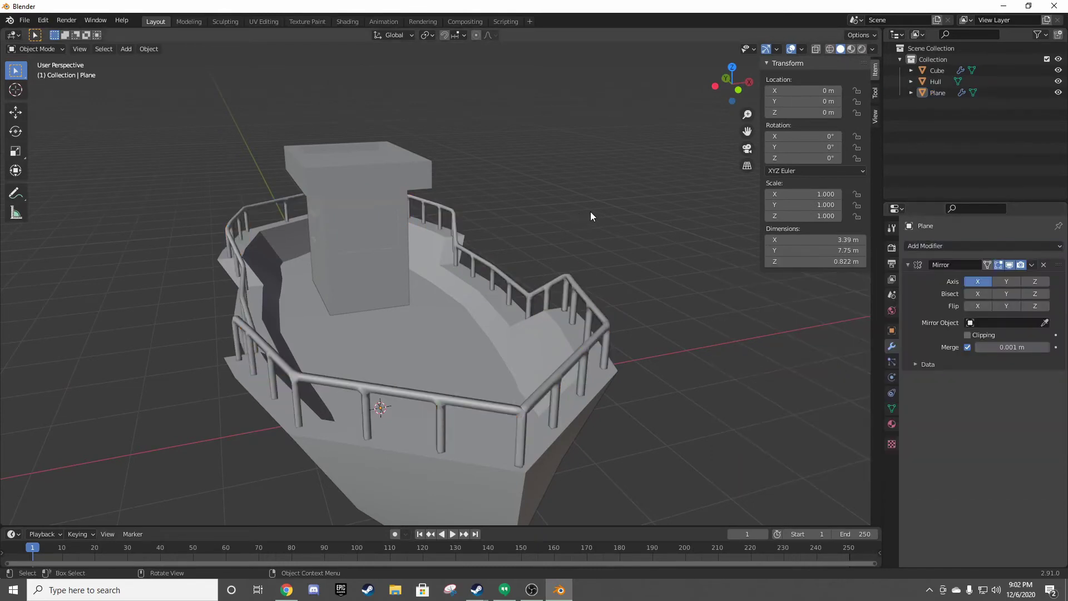
pyautogui.moveTo(589, 212); pyautogui.dragTo(411, 218, button='middle')
pyautogui.moveTo(479, 228)
pyautogui.mouseDown(button='middle')
pyautogui.moveTo(413, 213)
pyautogui.moveTo(437, 241)
pyautogui.moveTo(375, 228)
pyautogui.moveTo(374, 251)
pyautogui.moveTo(445, 243)
pyautogui.moveTo(546, 191)
pyautogui.moveTo(529, 206)
pyautogui.moveTo(549, 222)
pyautogui.moveTo(442, 258)
pyautogui.moveTo(469, 235)
pyautogui.moveTo(479, 203)
pyautogui.moveTo(456, 194)
pyautogui.mouseUp(button='middle')
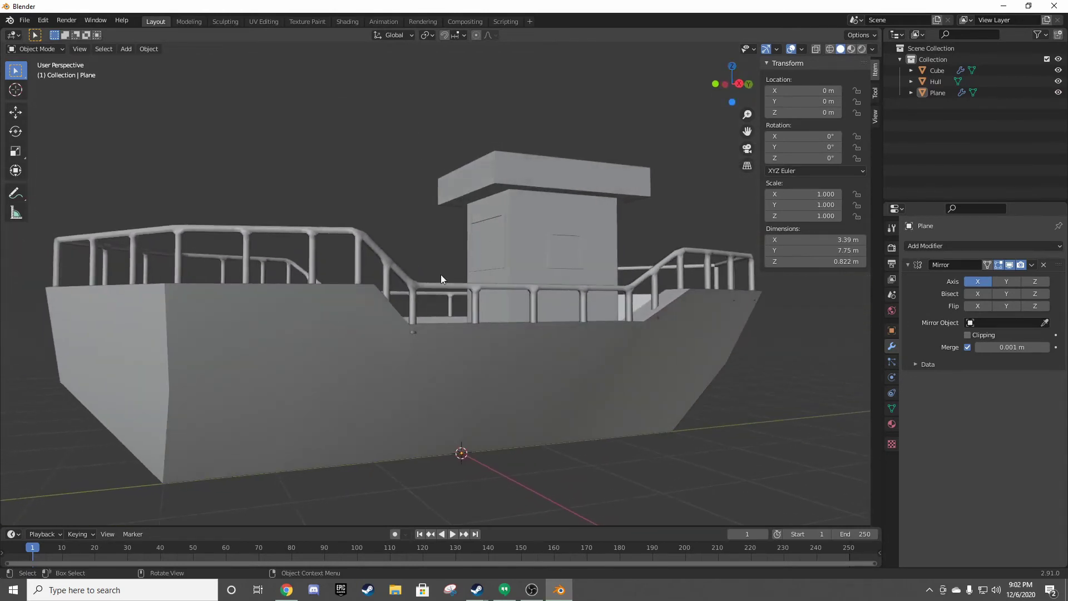
# - Enter Edit Mode on the railing and shift the selected railing piece along X
pyautogui.scroll(5, 384, 331)
pyautogui.click(348, 365)
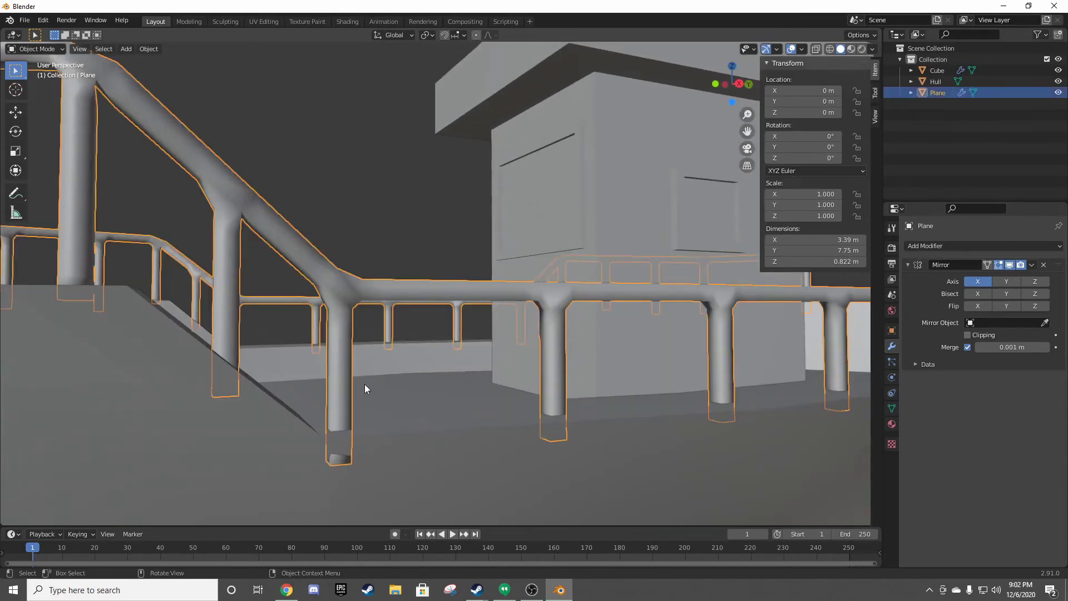
pyautogui.press('Tab')
pyautogui.moveTo(287, 475); pyautogui.dragTo(422, 453, button='middle')
pyautogui.press('g')
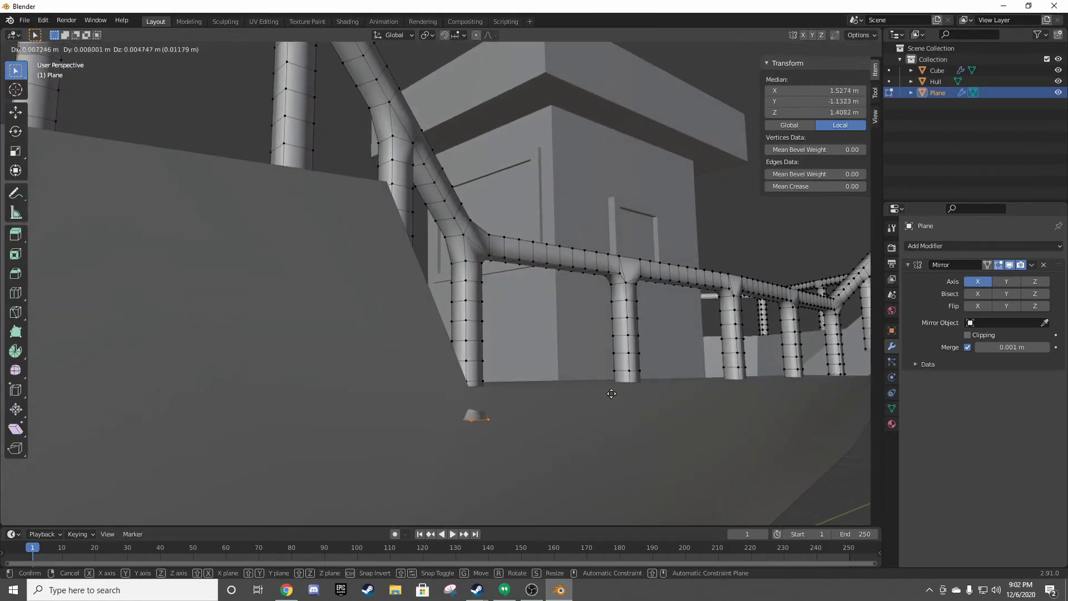
pyautogui.press('x')
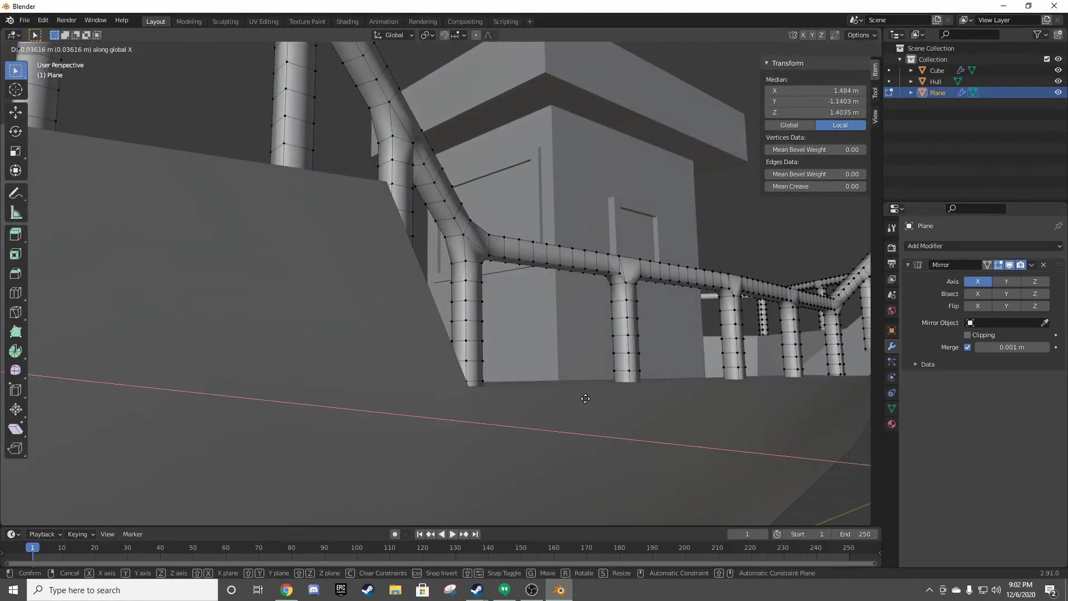
pyautogui.click(585, 398)
pyautogui.moveTo(623, 399)
pyautogui.mouseDown(button='middle')
pyautogui.moveTo(540, 403)
pyautogui.moveTo(541, 360)
pyautogui.moveTo(584, 365)
pyautogui.moveTo(453, 360)
pyautogui.mouseUp(button='middle')
# - Nudge two small stray railing edges along X to sit on the hull
pyautogui.click(356, 331)
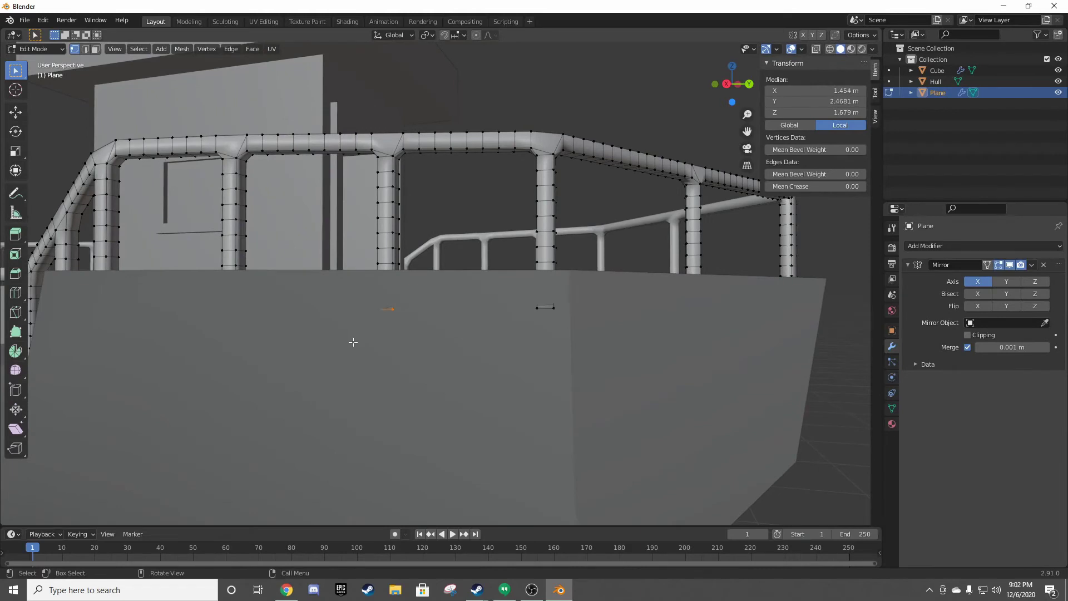
pyautogui.press('g')
pyautogui.press('x')
pyautogui.click(356, 338)
pyautogui.moveTo(496, 327); pyautogui.dragTo(464, 337)
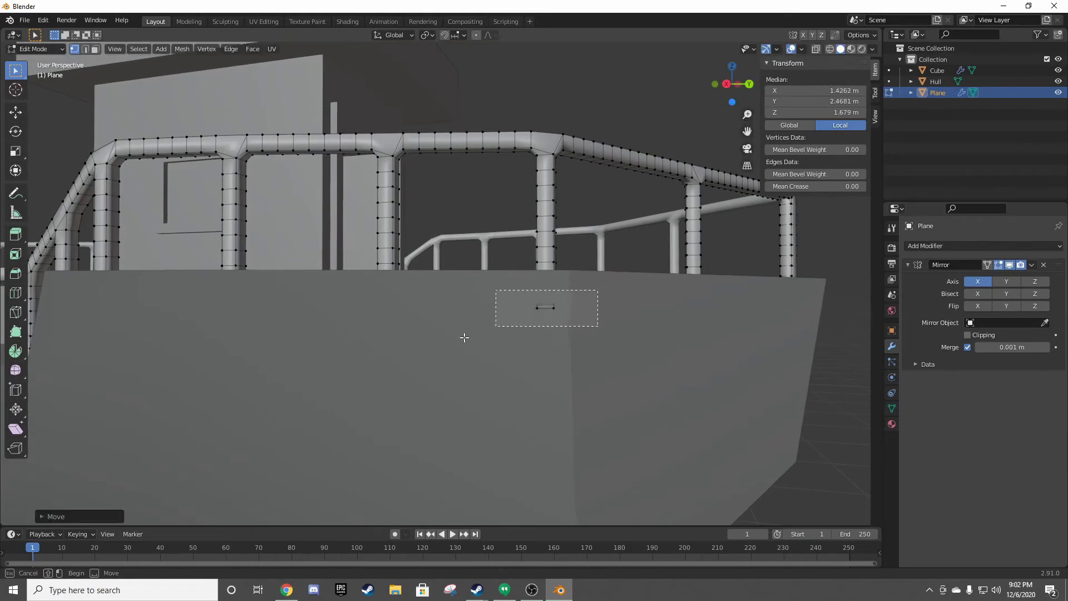
pyautogui.press('g')
pyautogui.press('x')
pyautogui.click(386, 349)
# - Clear the selection and inspect the railing near the cabin from several angles in solid shading
pyautogui.scroll(-8, 371, 346)
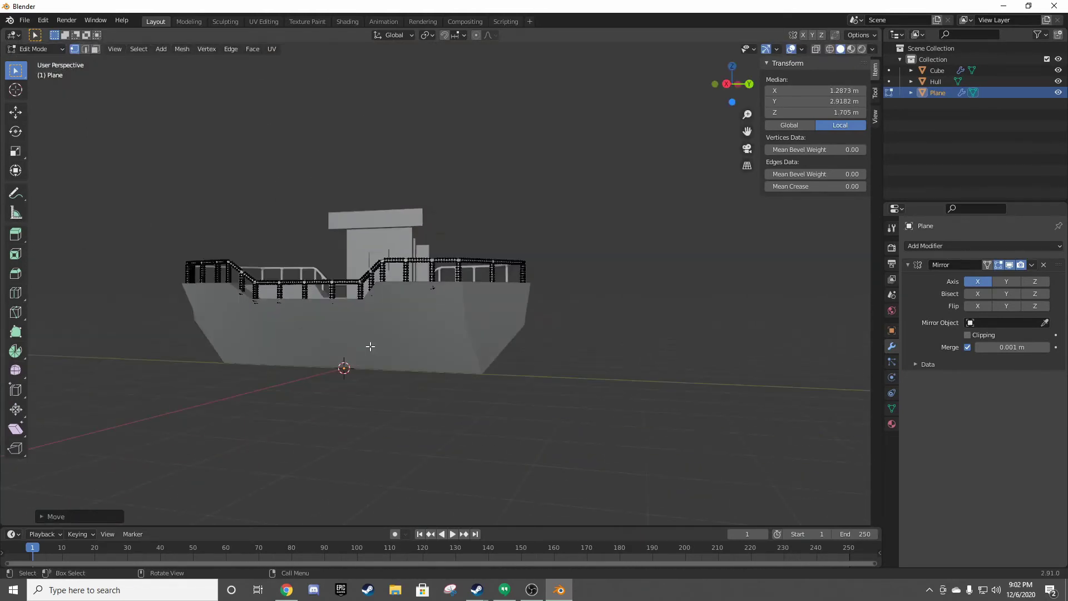
pyautogui.click(370, 346)
pyautogui.moveTo(371, 346); pyautogui.dragTo(317, 329, button='middle')
pyautogui.scroll(5, 318, 329)
pyautogui.scroll(3, 510, 328)
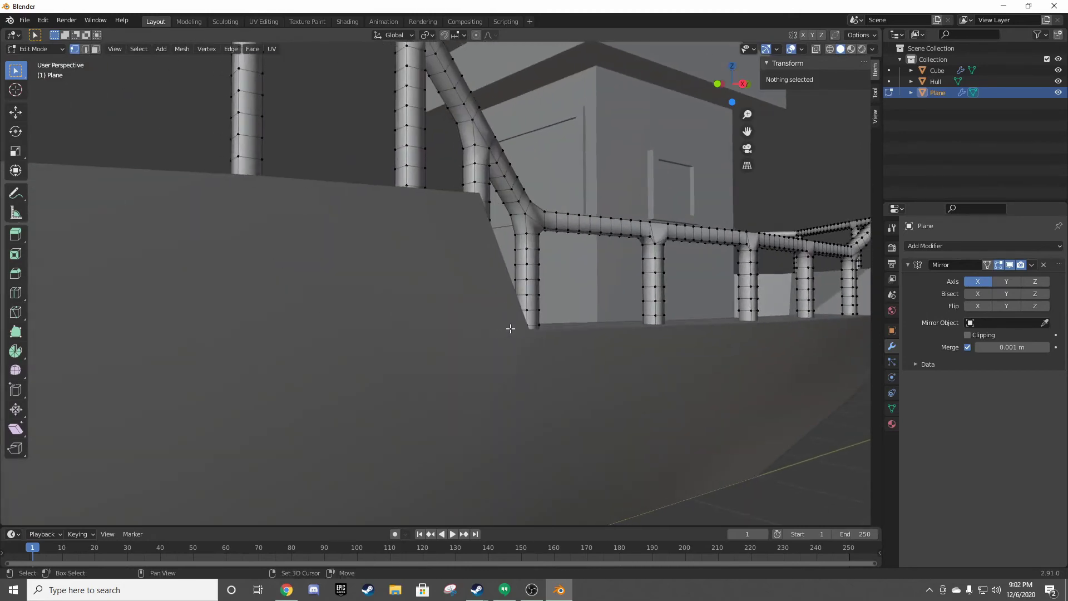
pyautogui.scroll(-5, 510, 328)
pyautogui.scroll(-3, 418, 333)
pyautogui.moveTo(417, 334)
pyautogui.mouseDown(button='middle')
pyautogui.moveTo(490, 372)
pyautogui.moveTo(440, 359)
pyautogui.moveTo(564, 382)
pyautogui.mouseUp(button='middle')
pyautogui.press('z')
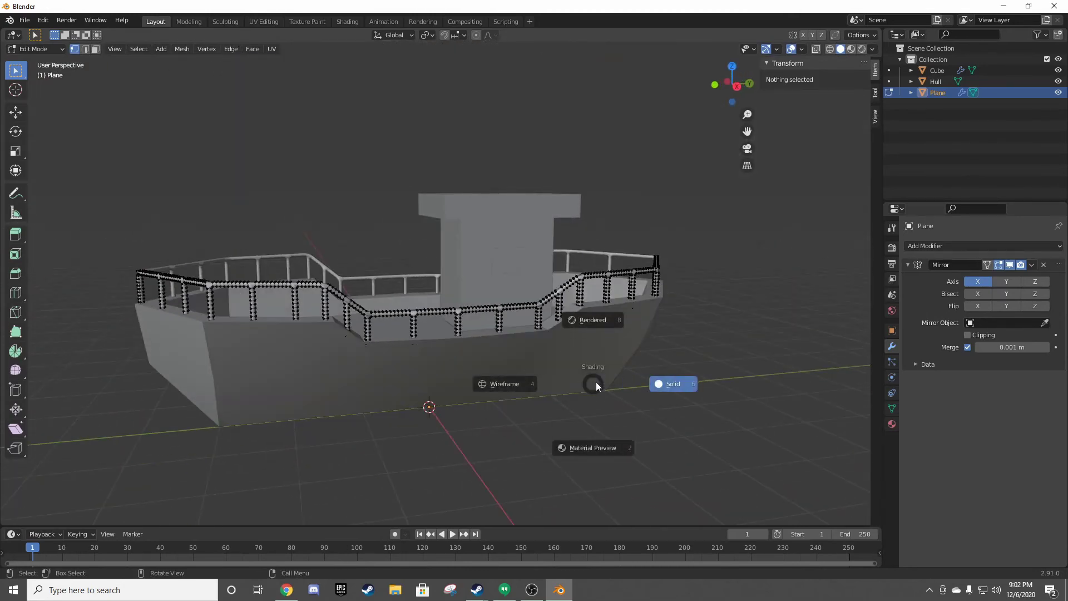
pyautogui.press('Escape')
pyautogui.scroll(8, 468, 320)
pyautogui.scroll(-2, 530, 388)
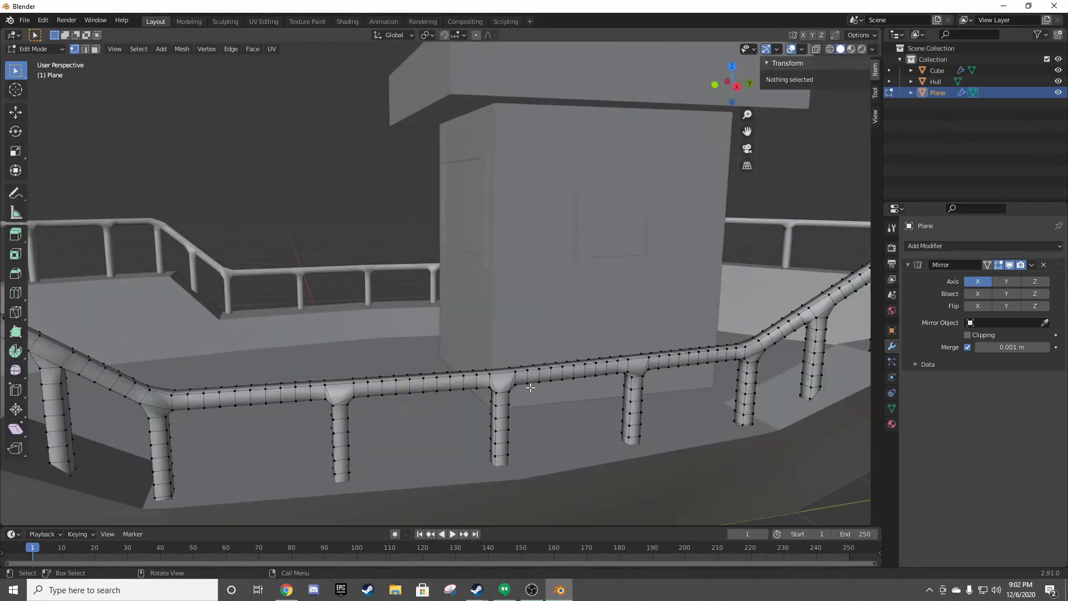
pyautogui.moveTo(530, 388)
pyautogui.mouseDown(button='middle')
pyautogui.moveTo(565, 369)
pyautogui.moveTo(456, 387)
pyautogui.mouseUp(button='middle')
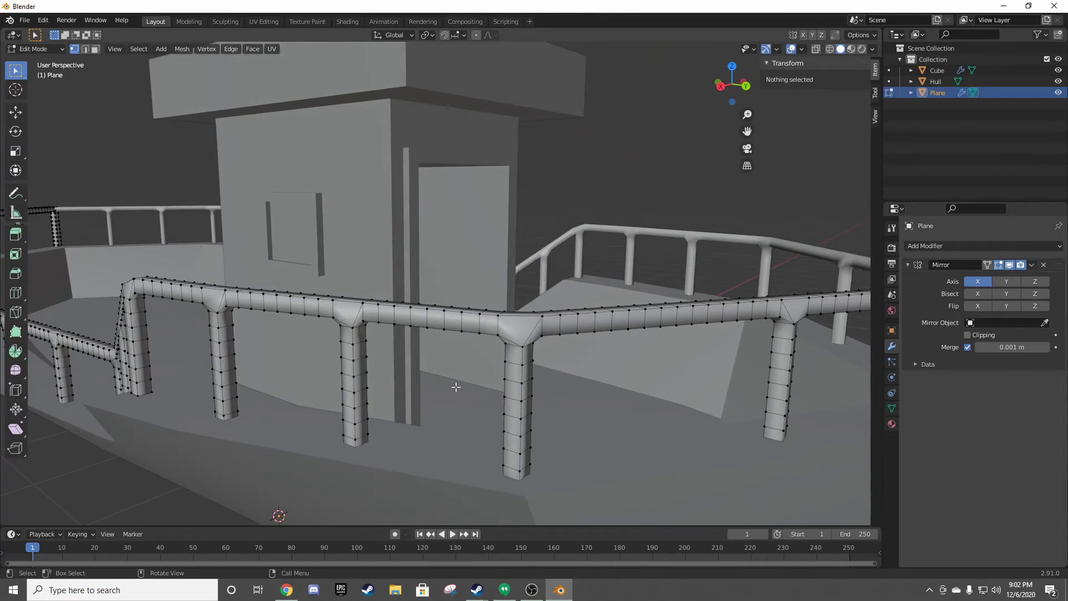
pyautogui.scroll(-3, 456, 386)
pyautogui.press('z')
pyautogui.press('Escape')
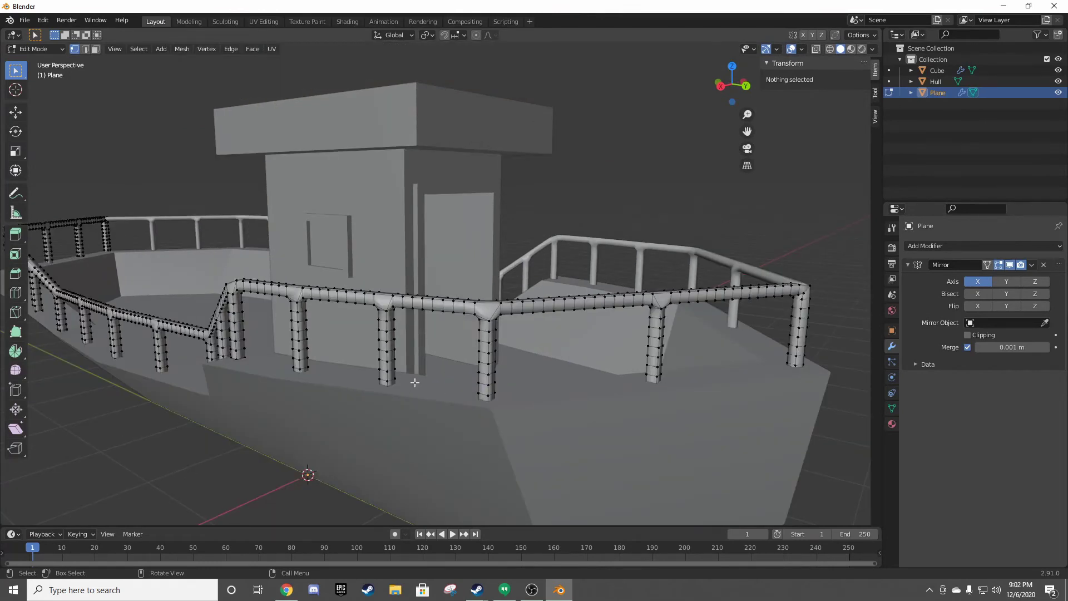
# - Return the railing to Object Mode, deselect it, and view the boat from higher up
pyautogui.hotkey('ctrl', 'Tab')
pyautogui.press('Escape')
pyautogui.press('Tab')
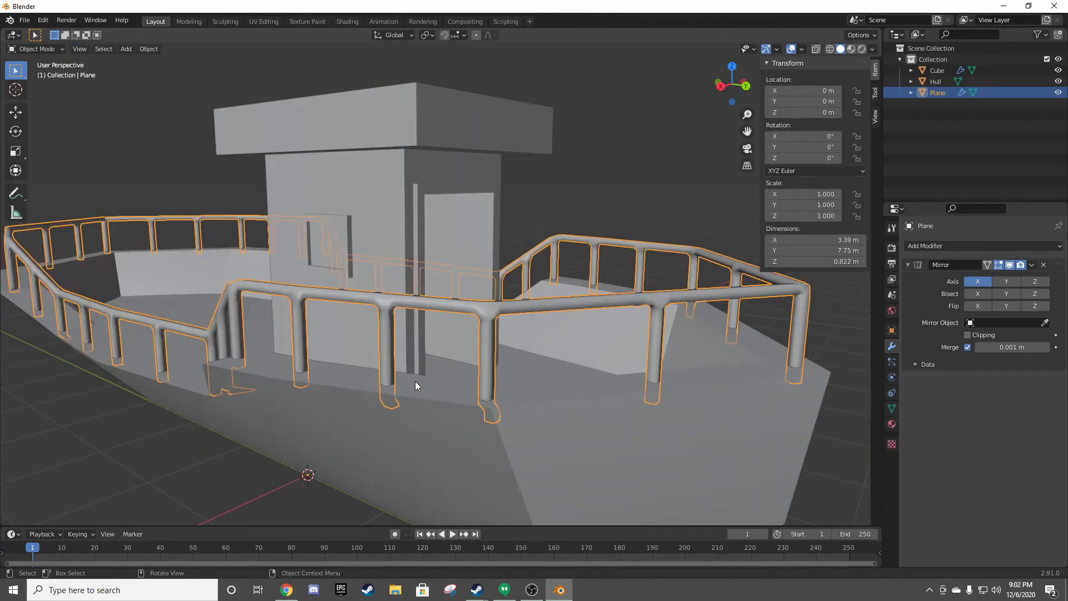
pyautogui.scroll(-3, 415, 382)
pyautogui.click(570, 215)
pyautogui.moveTo(570, 215)
pyautogui.mouseDown(button='middle')
pyautogui.moveTo(456, 281)
pyautogui.moveTo(545, 319)
pyautogui.mouseUp(button='middle')
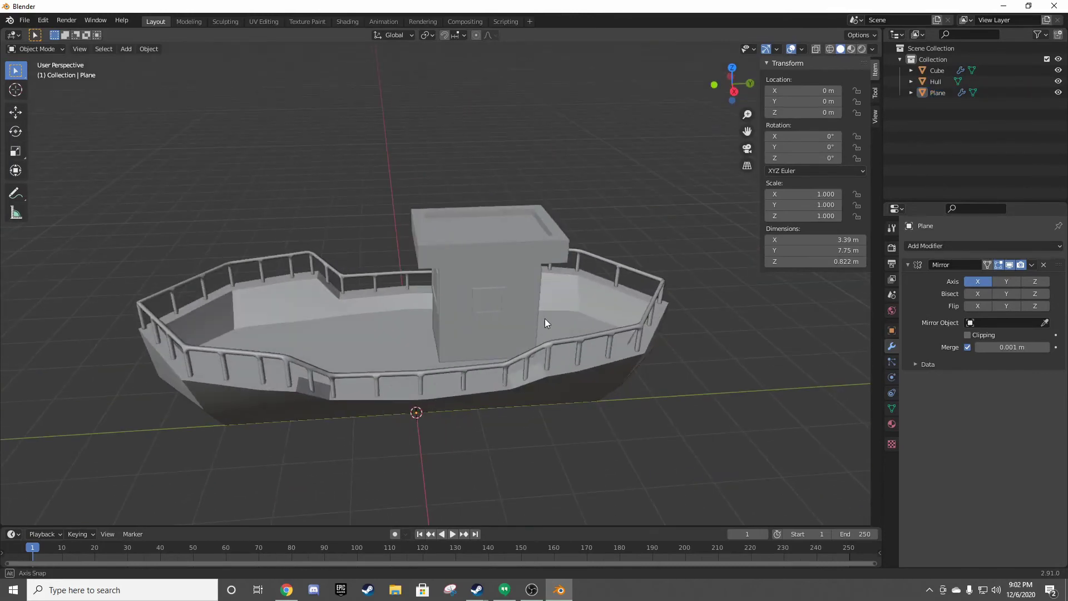
pyautogui.scroll(2, 474, 200)
pyautogui.scroll(3, 476, 204)
pyautogui.scroll(-3, 552, 221)
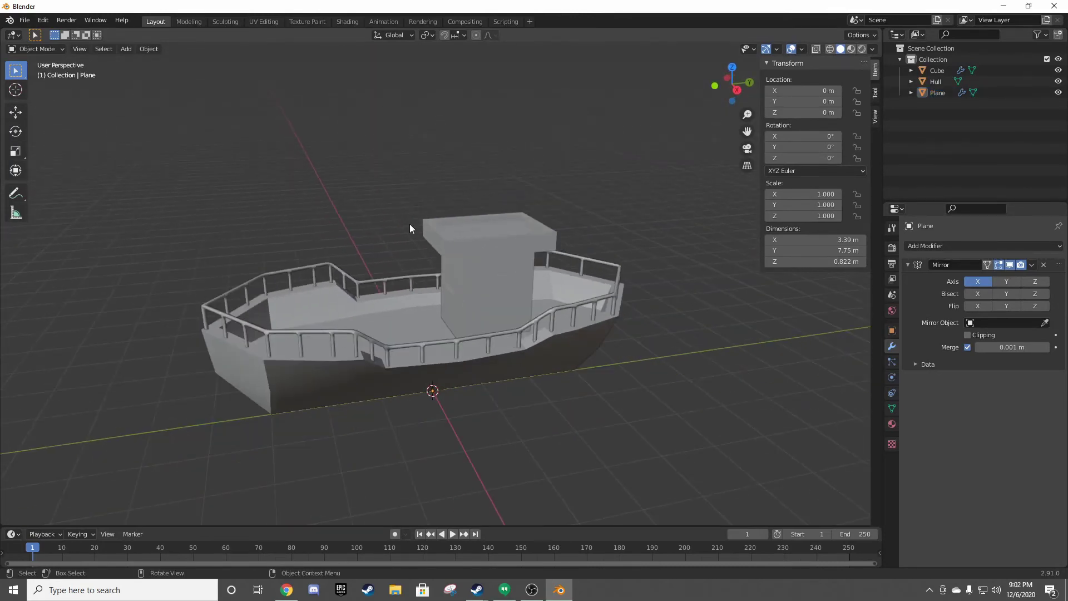
pyautogui.scroll(3, 409, 223)
pyautogui.moveTo(389, 272)
pyautogui.mouseDown(button='middle')
pyautogui.moveTo(391, 285)
pyautogui.moveTo(466, 286)
pyautogui.moveTo(426, 261)
pyautogui.moveTo(476, 275)
pyautogui.moveTo(461, 317)
pyautogui.mouseUp(button='middle')
pyautogui.hotkey('shift', 'a')
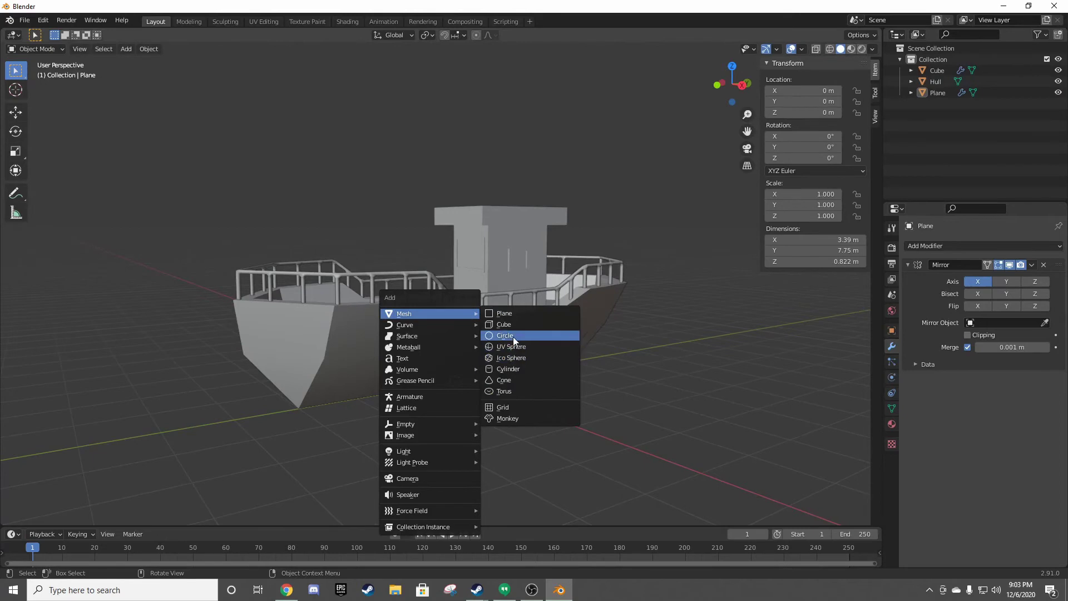
# - Add a cylinder with 16 vertices and a 90° Y rotation, lying on its side
pyautogui.click(509, 368)
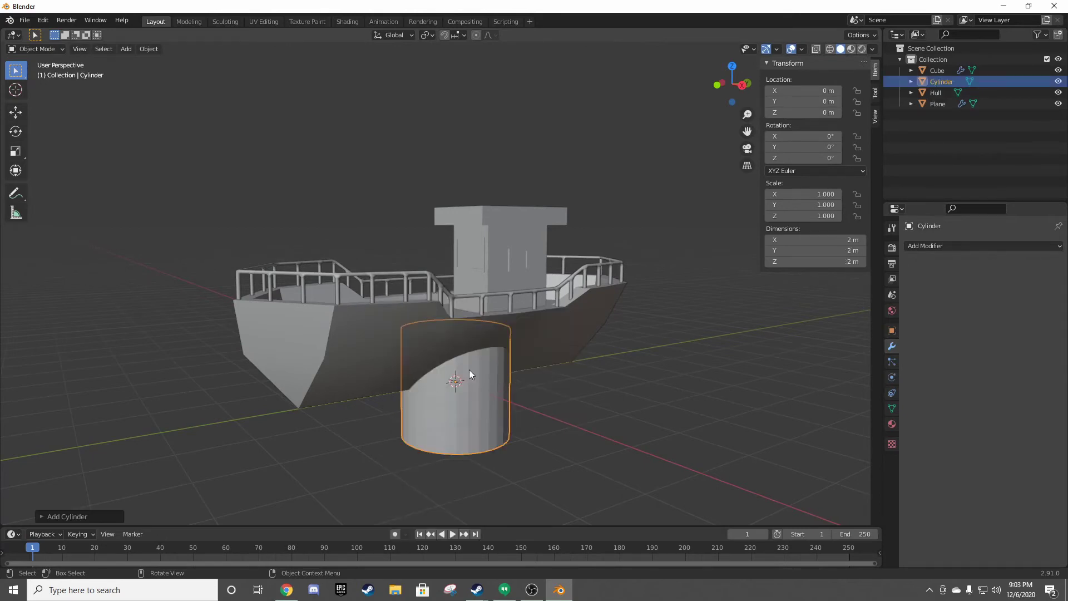
pyautogui.scroll(1, 500, 336)
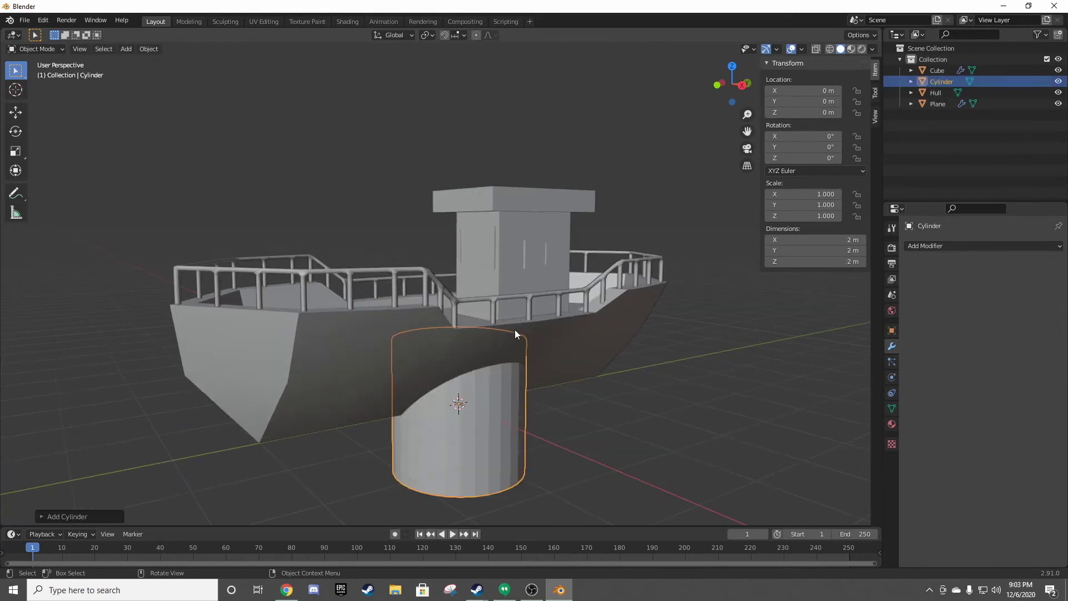
pyautogui.click(89, 518)
pyautogui.click(137, 382)
pyautogui.write('8')
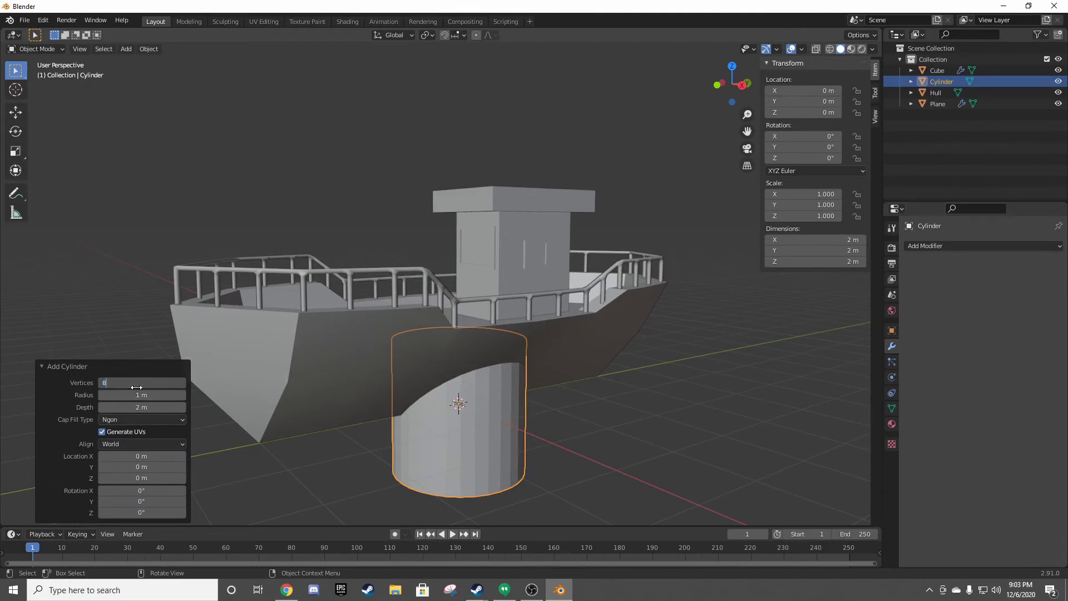
pyautogui.press('Return')
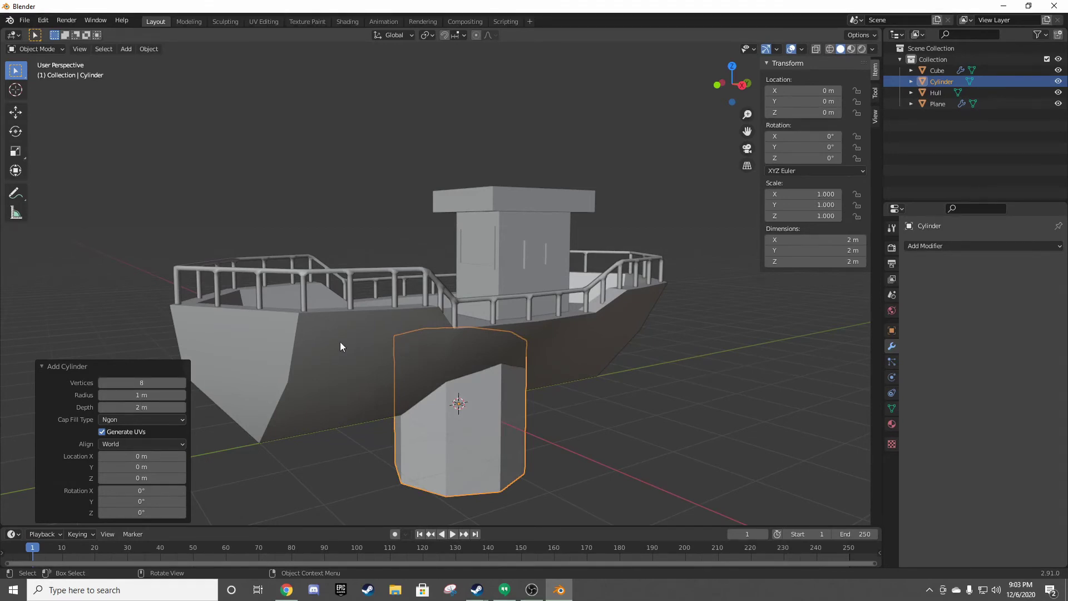
pyautogui.click(132, 384)
pyautogui.write('16')
pyautogui.press('Return')
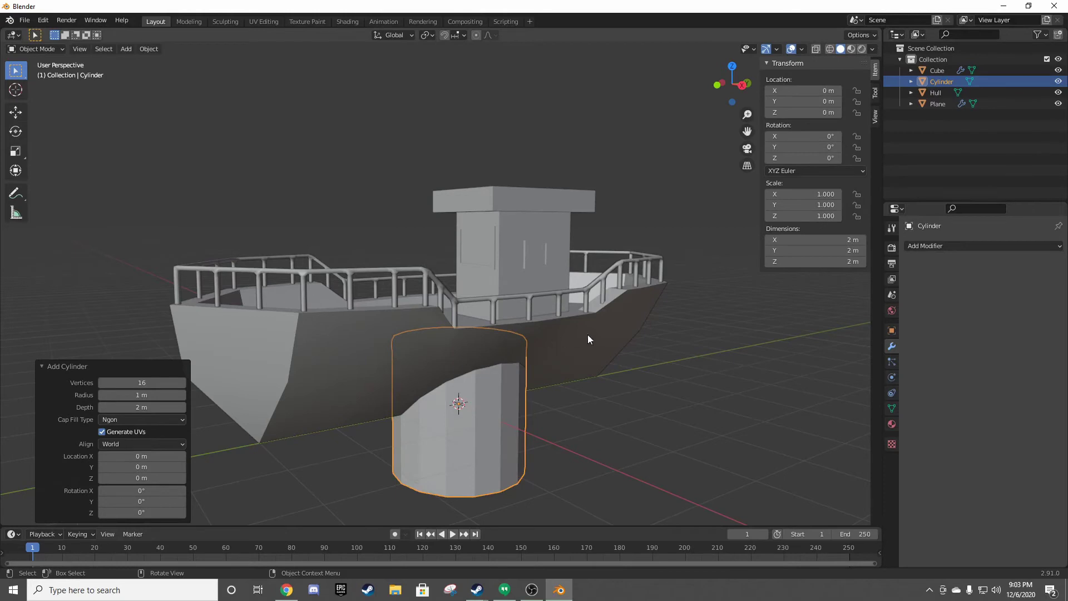
pyautogui.click(140, 499)
pyautogui.write('0')
pyautogui.press('Return')
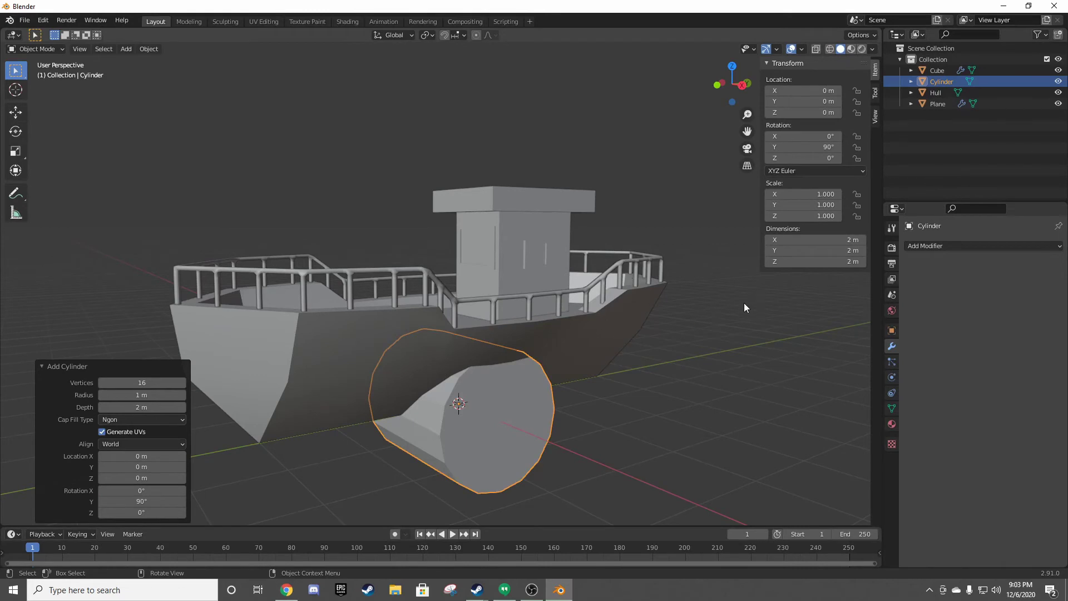
# - Shrink the cylinder and place it right against the hull's outer side
pyautogui.press('KP_1')
pyautogui.press('KP_3')
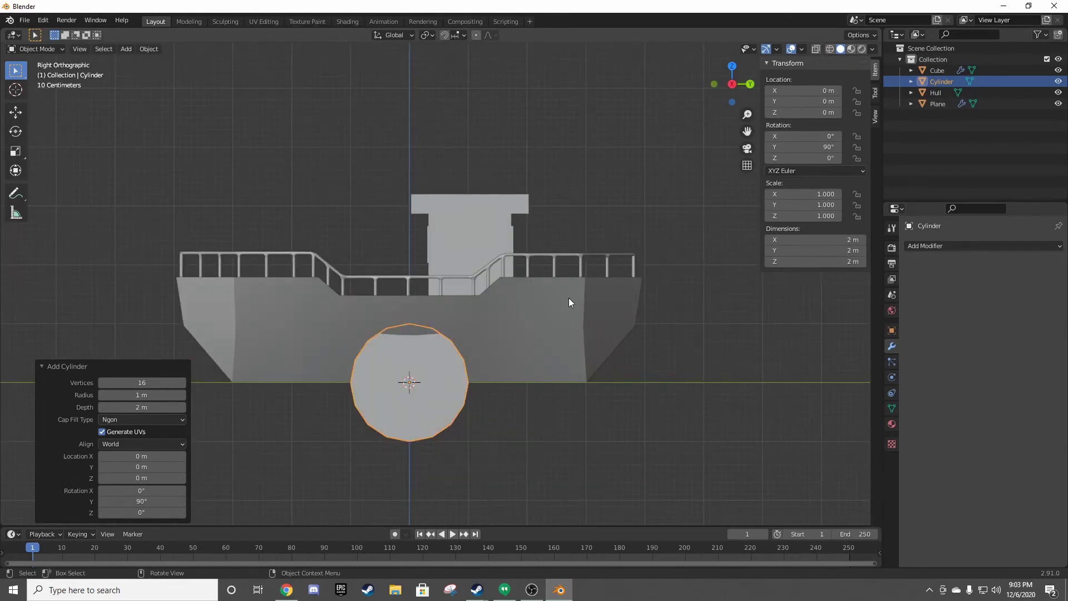
pyautogui.press('Tab')
pyautogui.press('s')
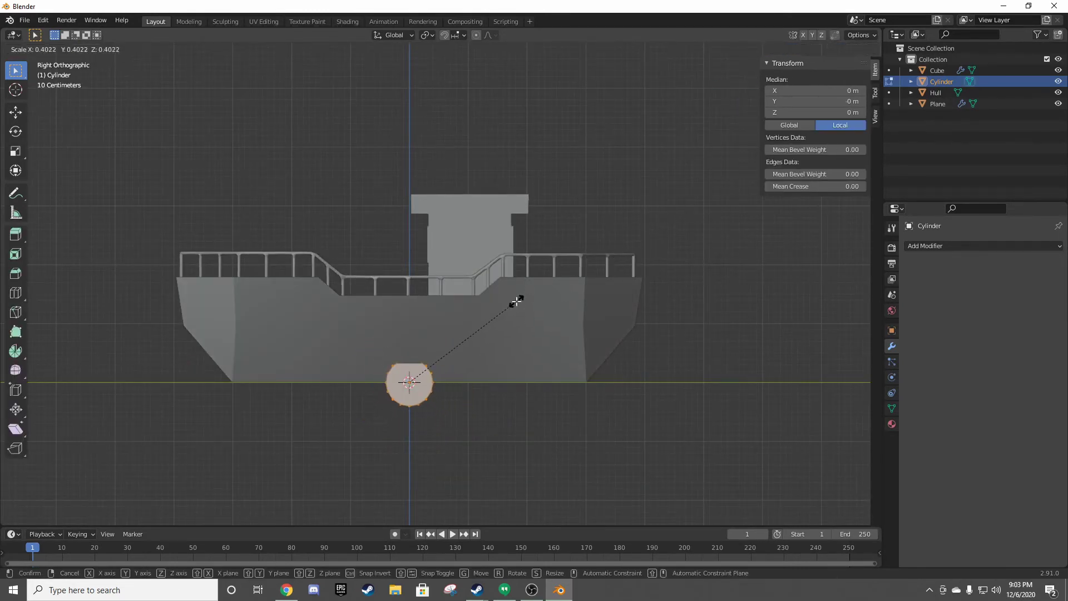
pyautogui.click(516, 301)
pyautogui.press('g')
pyautogui.click(634, 231)
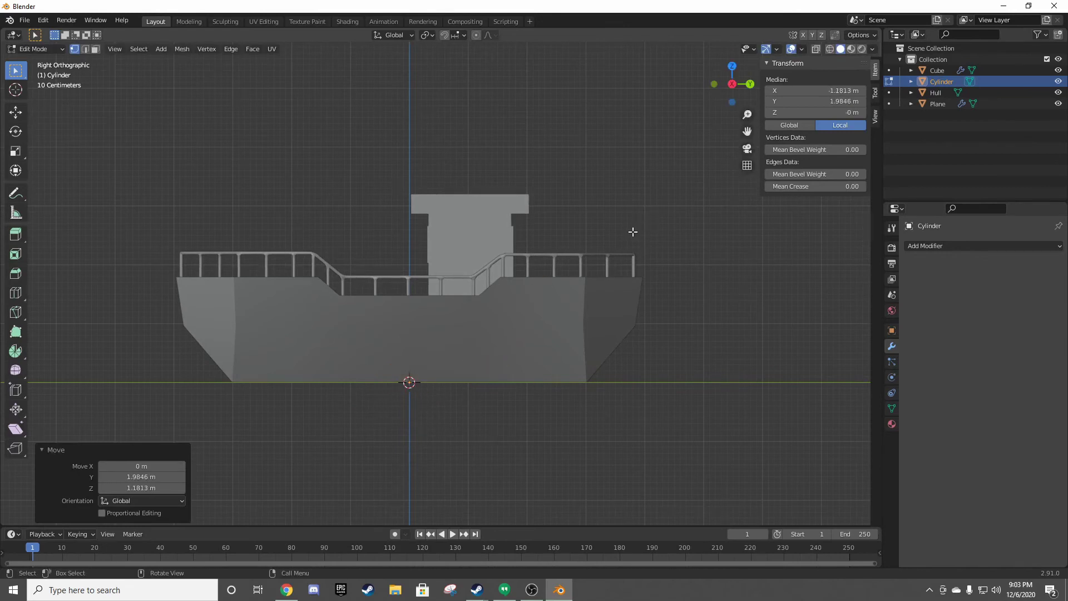
pyautogui.press('KP_7')
pyautogui.press('g')
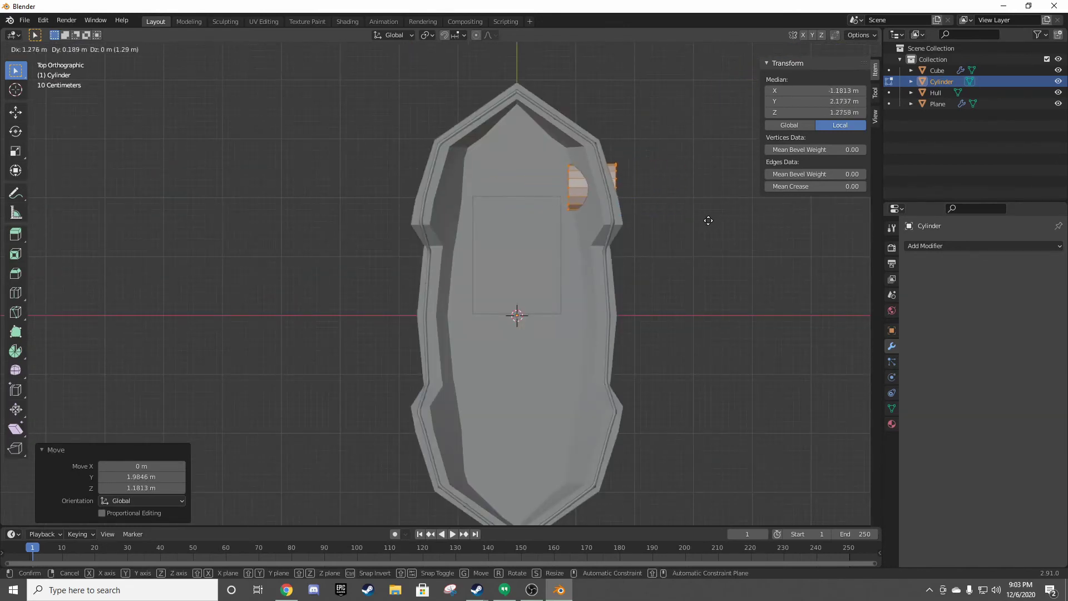
pyautogui.click(709, 221)
pyautogui.press('g')
pyautogui.click(726, 217)
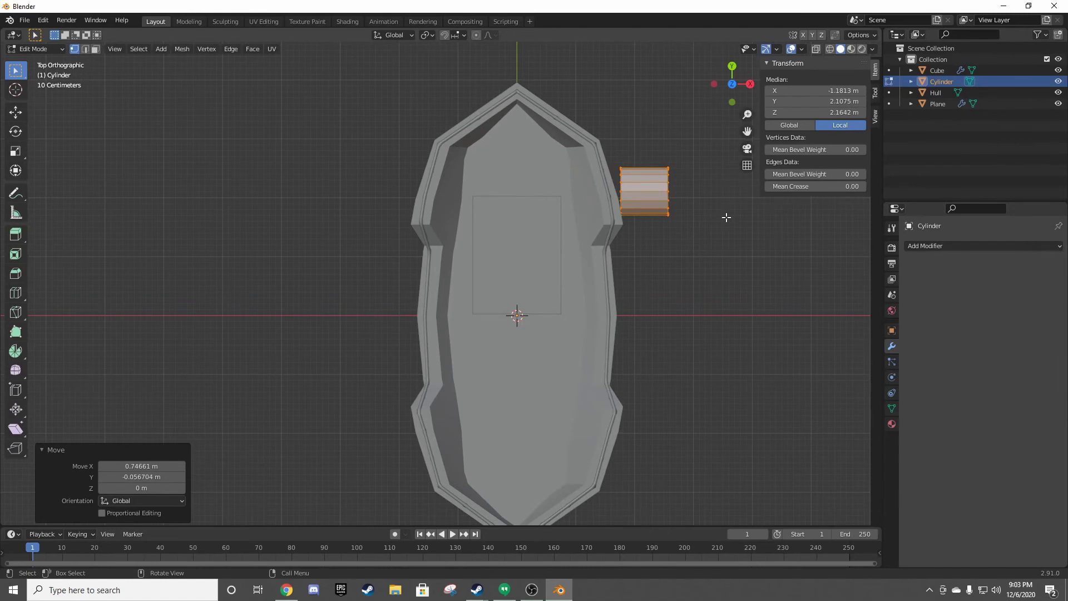
# - Enlarge the cylinder about 1.3 times, then flatten it along X into a thin disc
pyautogui.press('KP_3')
pyautogui.scroll(3, 718, 227)
pyautogui.scroll(1, 670, 276)
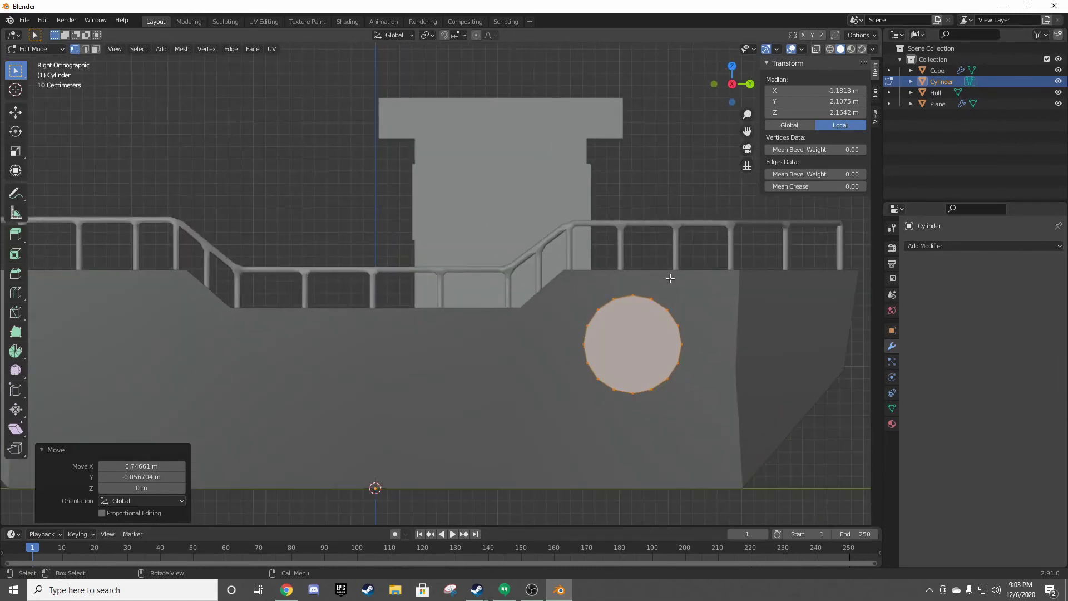
pyautogui.press('s')
pyautogui.click(667, 277)
pyautogui.keyDown('shift'); pyautogui.moveTo(668, 277); pyautogui.dragTo(595, 274, button='middle'); pyautogui.keyUp('shift')
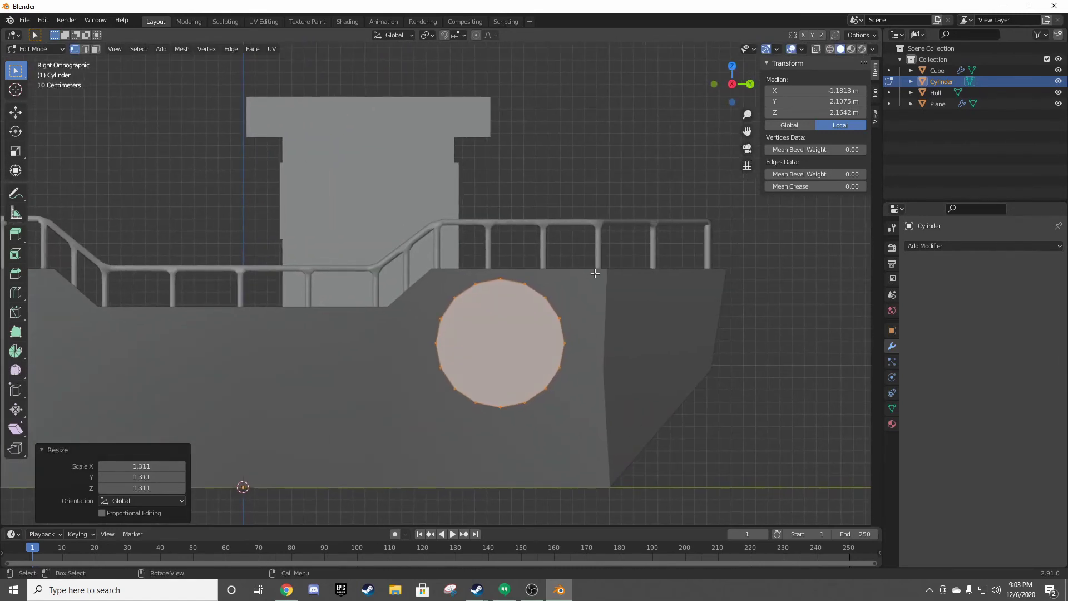
pyautogui.press('KP_7')
pyautogui.keyDown('shift'); pyautogui.moveTo(685, 299); pyautogui.dragTo(377, 291, button='middle'); pyautogui.keyUp('shift')
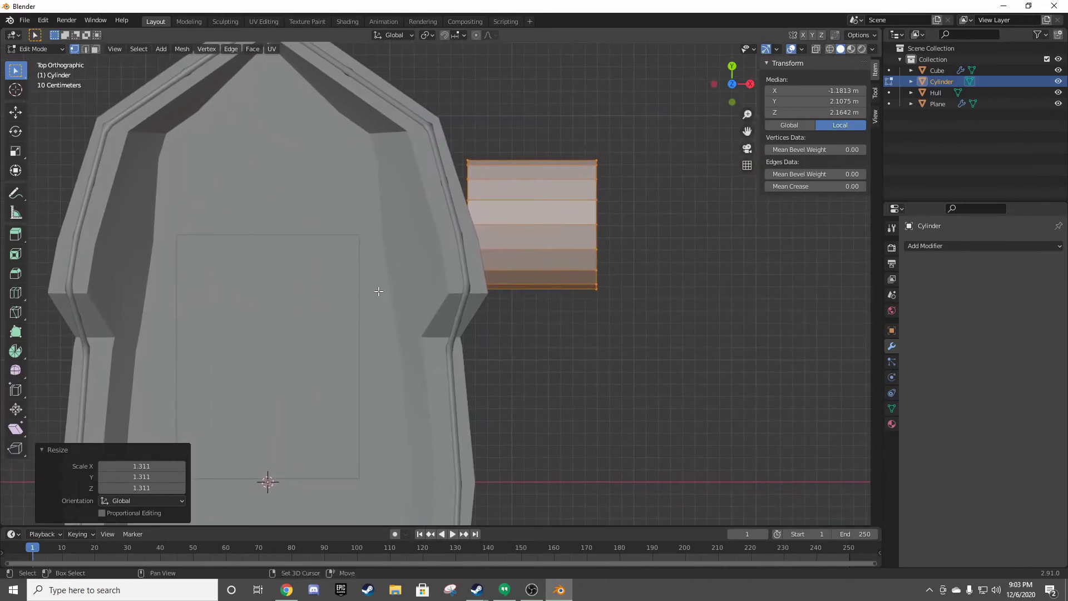
pyautogui.press('s')
pyautogui.press('x')
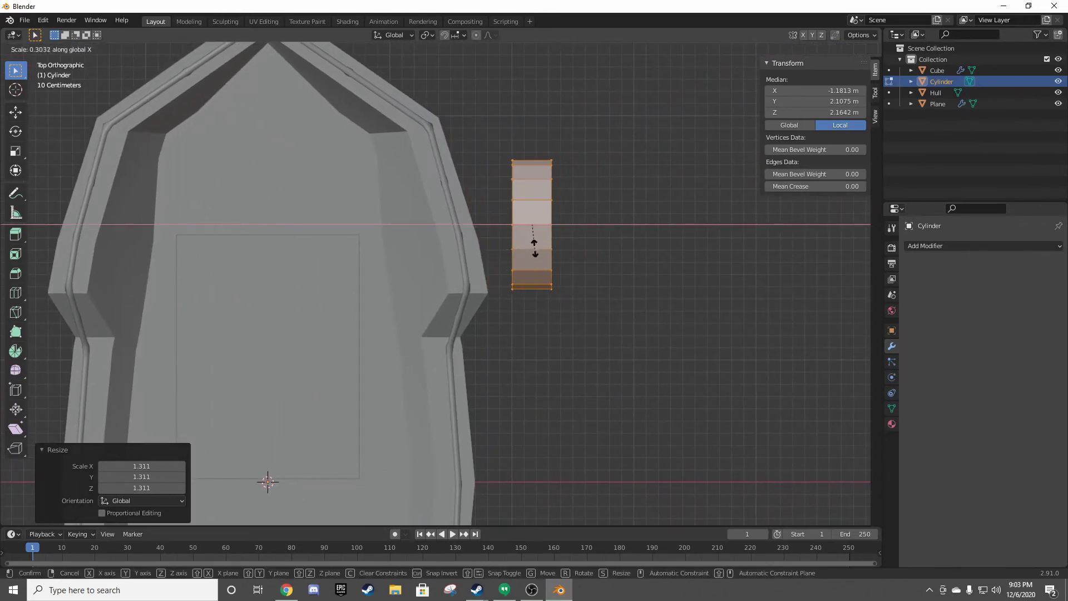
pyautogui.click(537, 246)
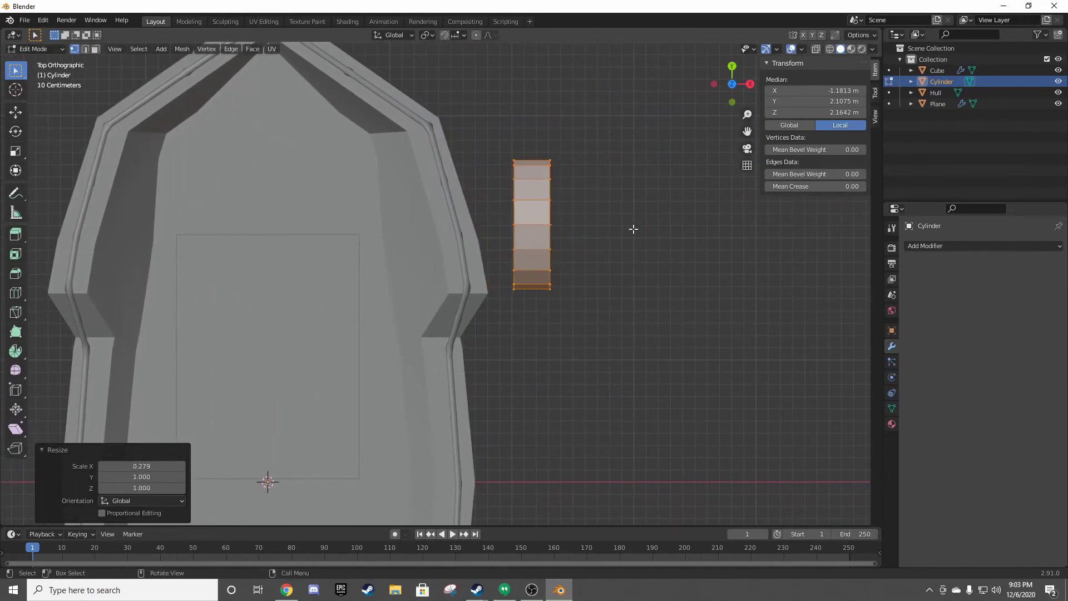
pyautogui.press('KP_3')
pyautogui.scroll(5, 583, 334)
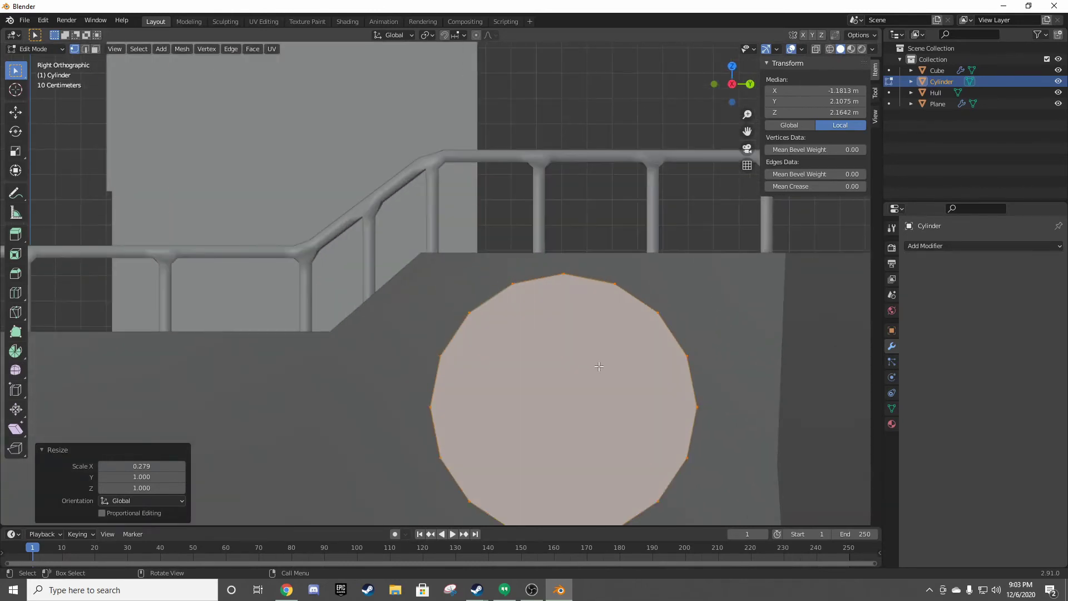
pyautogui.scroll(-4, 598, 364)
pyautogui.click(571, 143)
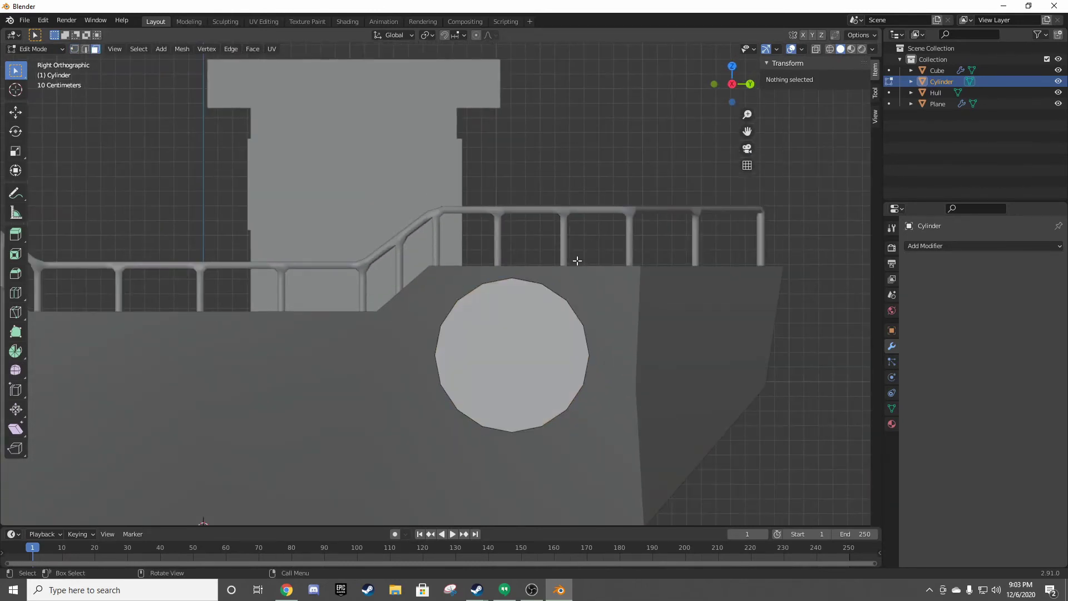
# - Inset the disc's outer face and delete the inner face to open a hole
pyautogui.click(529, 335)
pyautogui.moveTo(529, 335); pyautogui.dragTo(620, 386, button='middle')
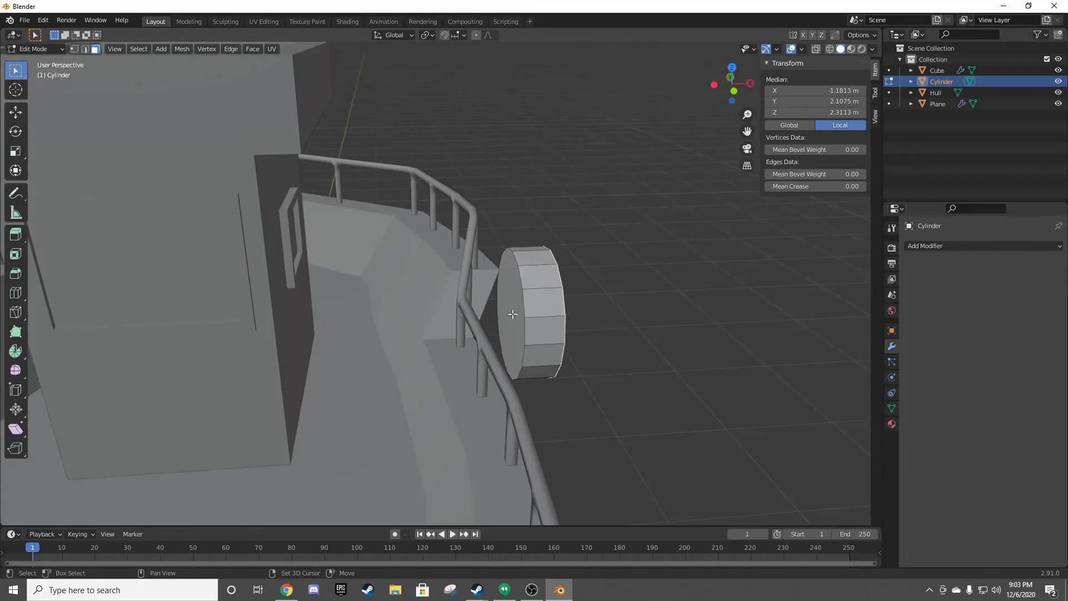
pyautogui.press('i')
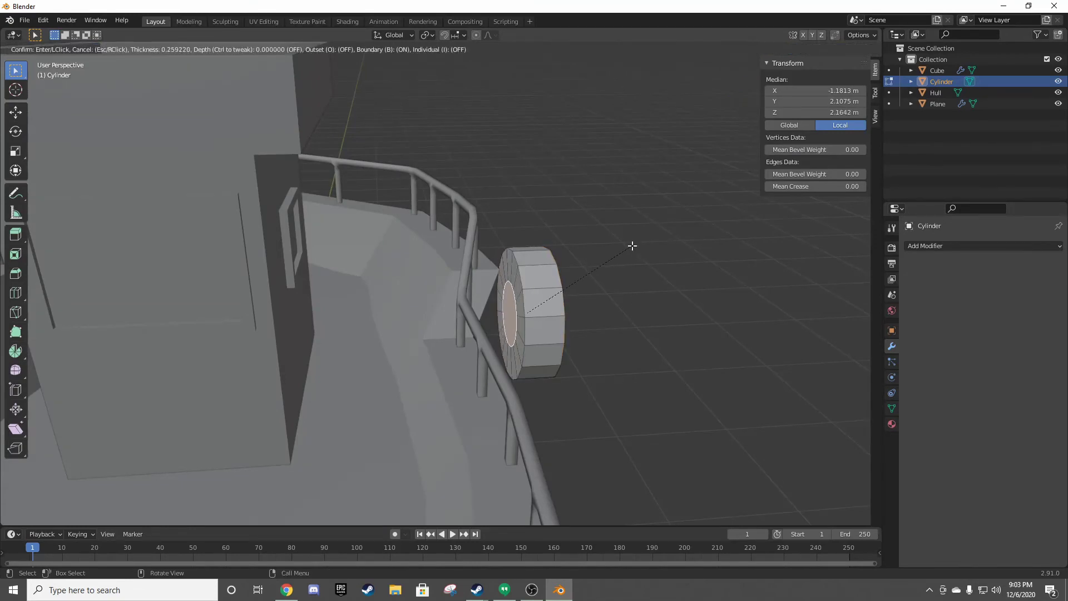
pyautogui.click(641, 242)
pyautogui.moveTo(662, 251)
pyautogui.mouseDown(button='middle')
pyautogui.moveTo(572, 231)
pyautogui.moveTo(643, 302)
pyautogui.mouseUp(button='middle')
pyautogui.press('x')
pyautogui.click(589, 245)
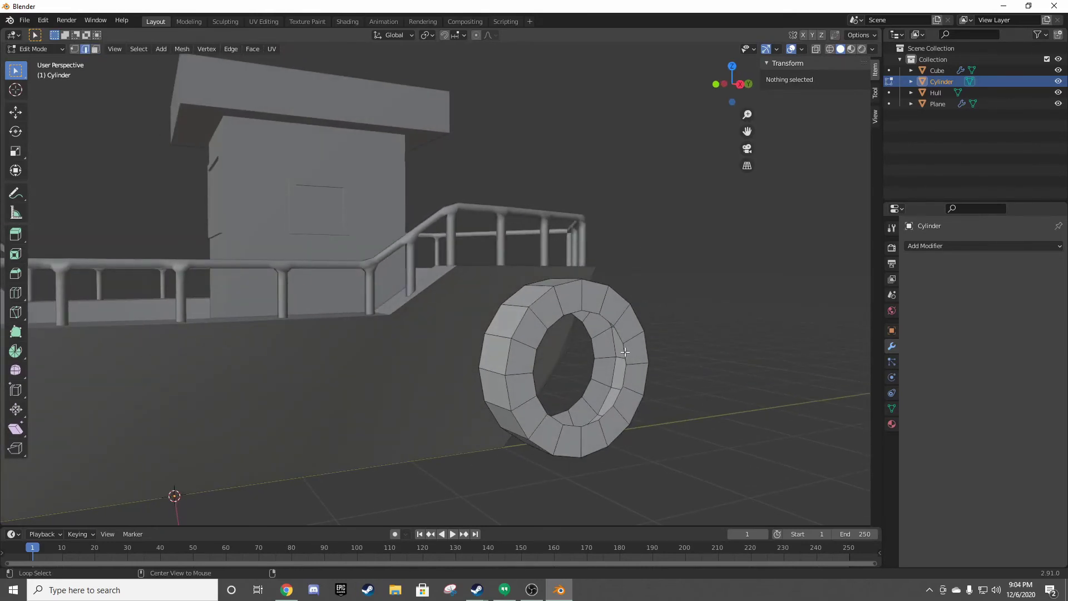
# - Bridge the hole's two inner edge loops, then turn the view to face the ring
pyautogui.keyDown('alt'); pyautogui.click(625, 351); pyautogui.keyUp('alt')
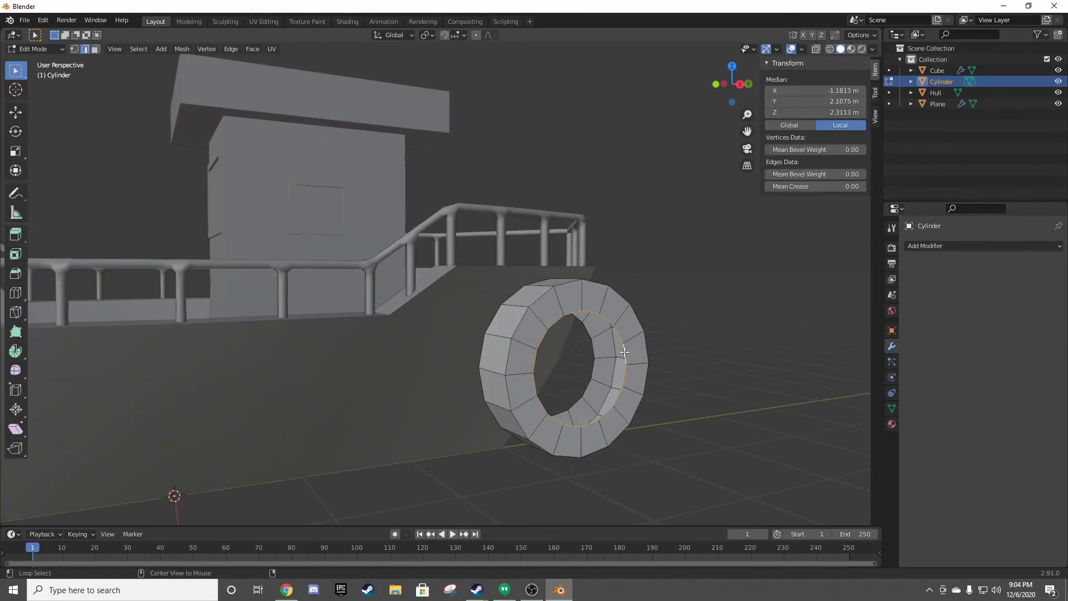
pyautogui.keyDown('alt'); pyautogui.click(593, 348); pyautogui.keyUp('alt')
pyautogui.rightClick(649, 256)
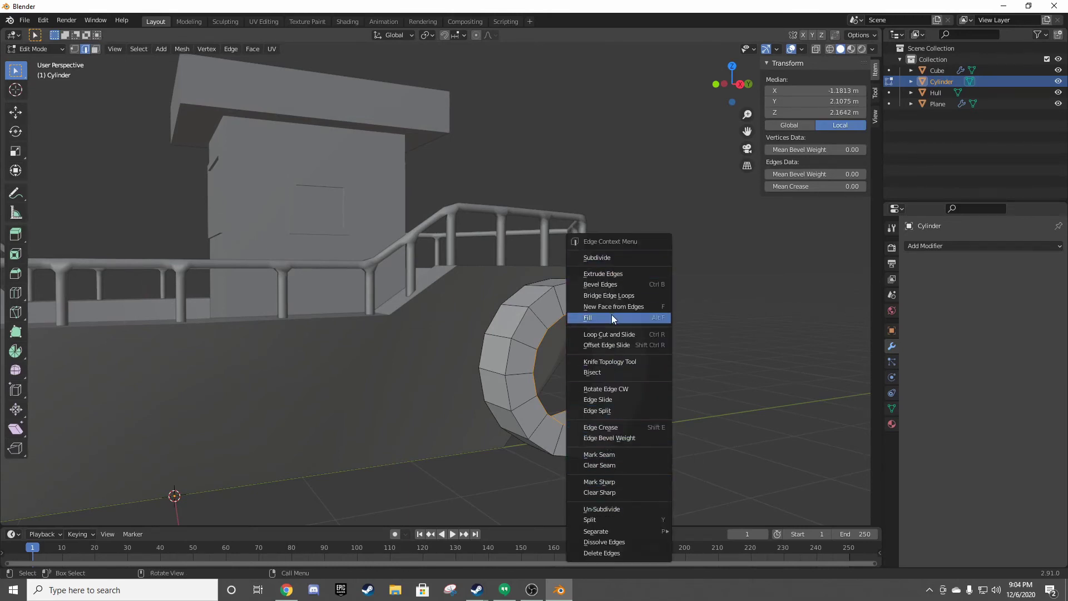
pyautogui.click(612, 295)
pyautogui.click(667, 327)
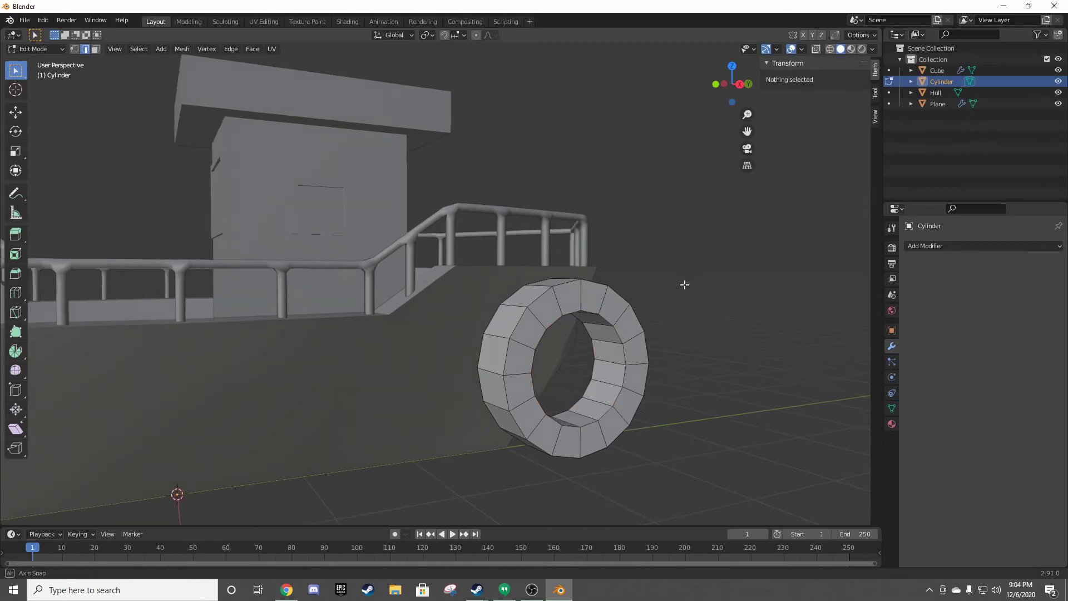
pyautogui.moveTo(685, 286)
pyautogui.mouseDown(button='middle')
pyautogui.moveTo(639, 257)
pyautogui.moveTo(595, 261)
pyautogui.mouseUp(button='middle')
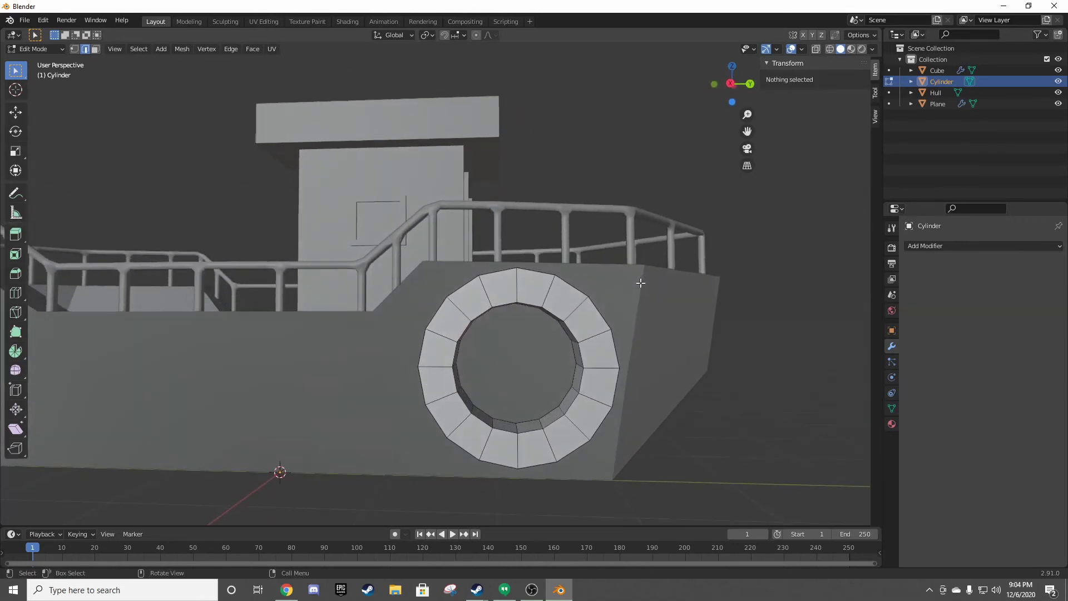
pyautogui.scroll(3, 554, 270)
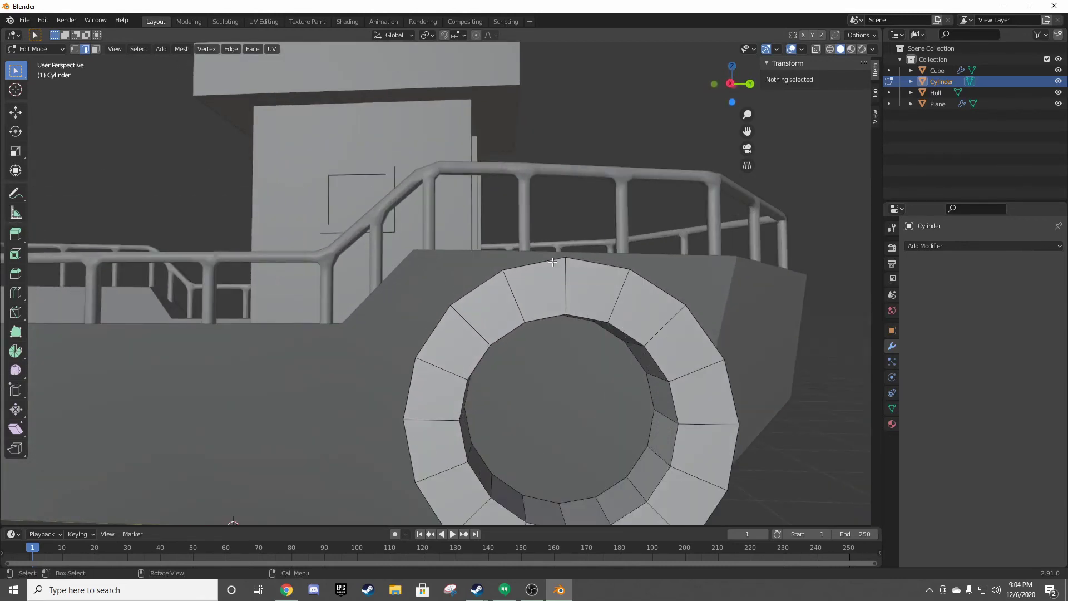
pyautogui.scroll(-1, 523, 267)
pyautogui.moveTo(552, 263)
pyautogui.mouseDown(button='middle')
pyautogui.moveTo(523, 267)
pyautogui.moveTo(578, 297)
pyautogui.mouseUp(button='middle')
pyautogui.keyDown('alt'); pyautogui.click(521, 267); pyautogui.keyUp('alt')
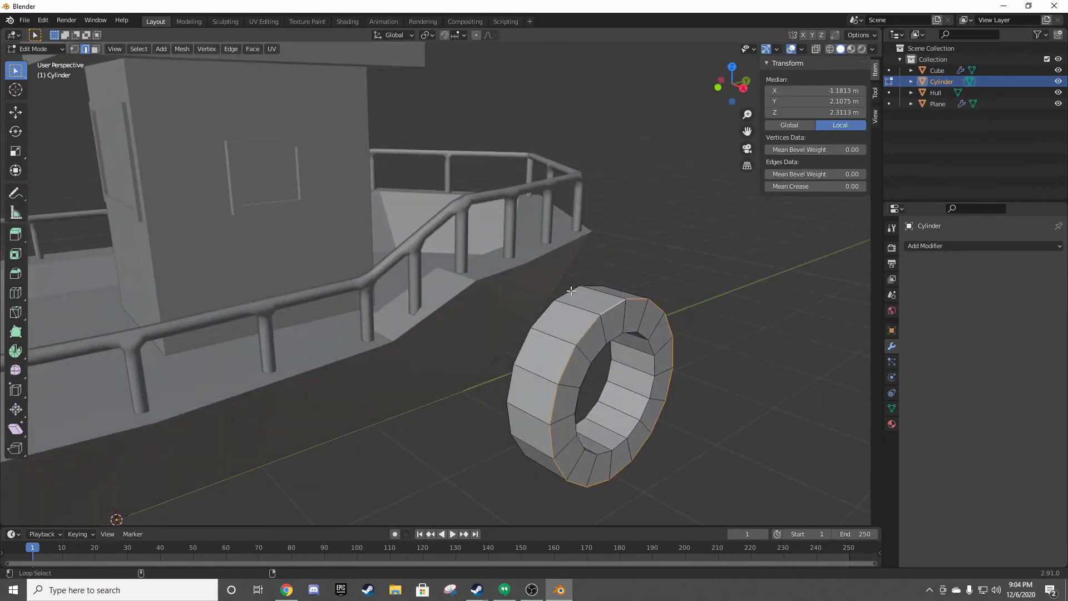
# - Bevel an outer edge loop of the ring with 2 segments
pyautogui.keyDown('alt'); pyautogui.click(578, 297); pyautogui.keyUp('alt')
pyautogui.hotkey('ctrl', 'b')
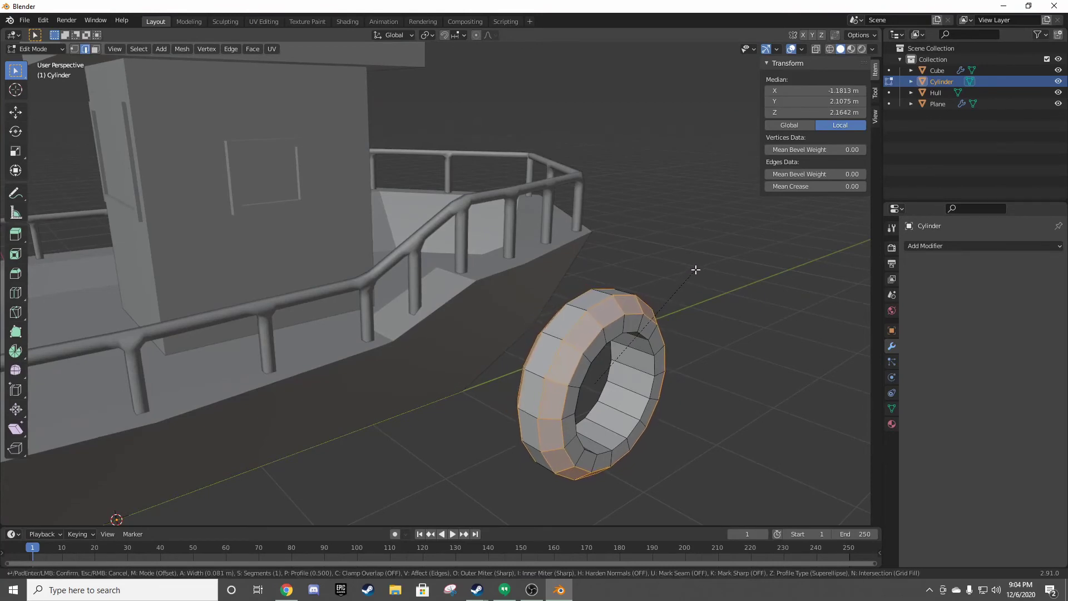
pyautogui.scroll(1, 695, 270)
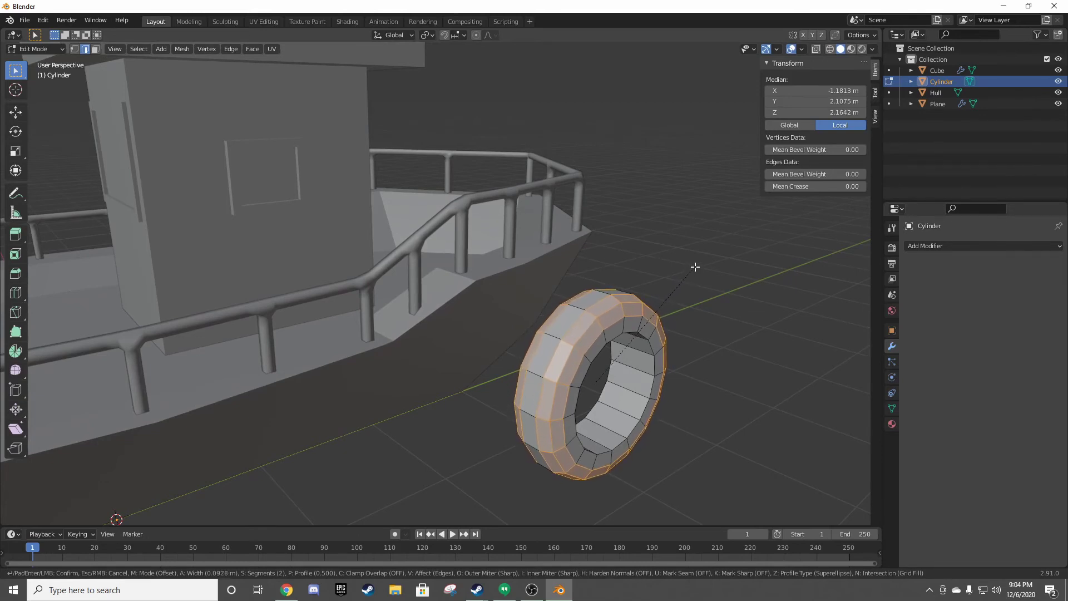
pyautogui.click(695, 270)
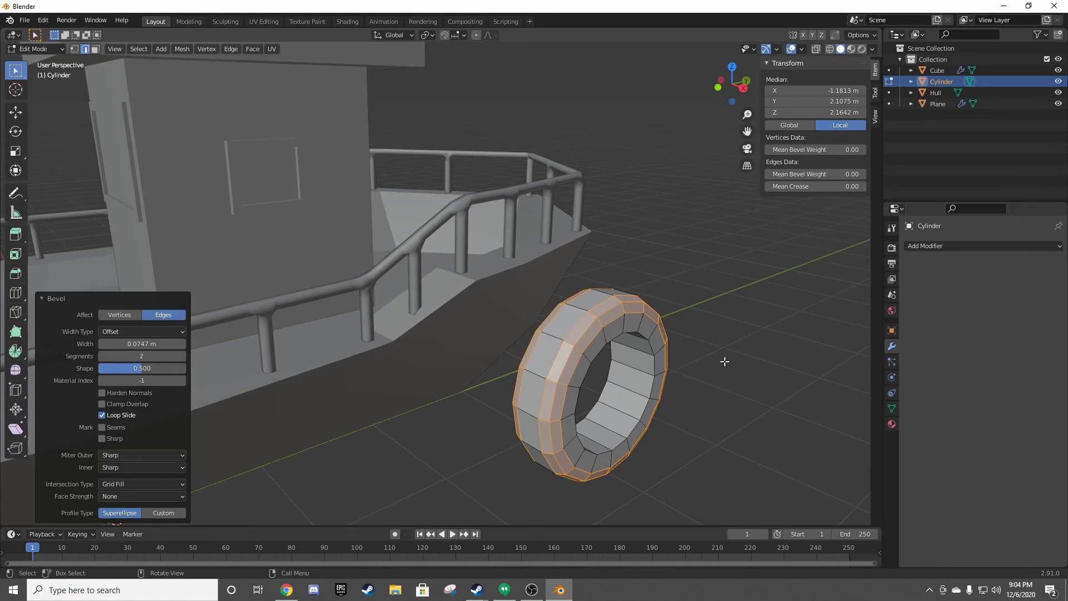
pyautogui.hotkey('alt', 'a')
# - Apply a narrow bevel to the ring's inner edge loop
pyautogui.click(650, 367)
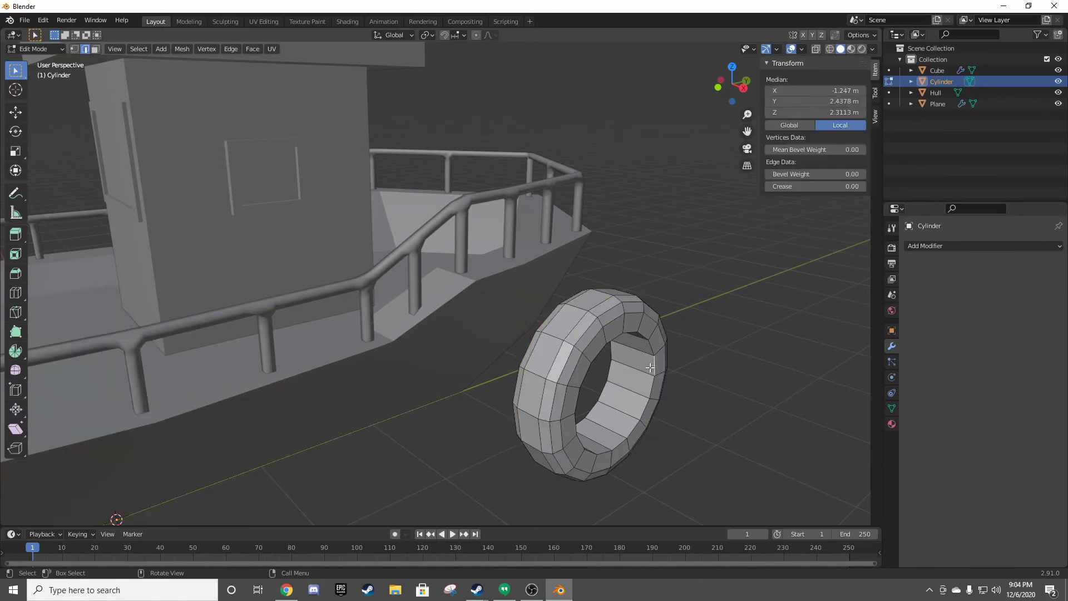
pyautogui.keyDown('alt'); pyautogui.click(683, 364); pyautogui.keyUp('alt')
pyautogui.keyDown('alt'); pyautogui.click(619, 366); pyautogui.keyUp('alt')
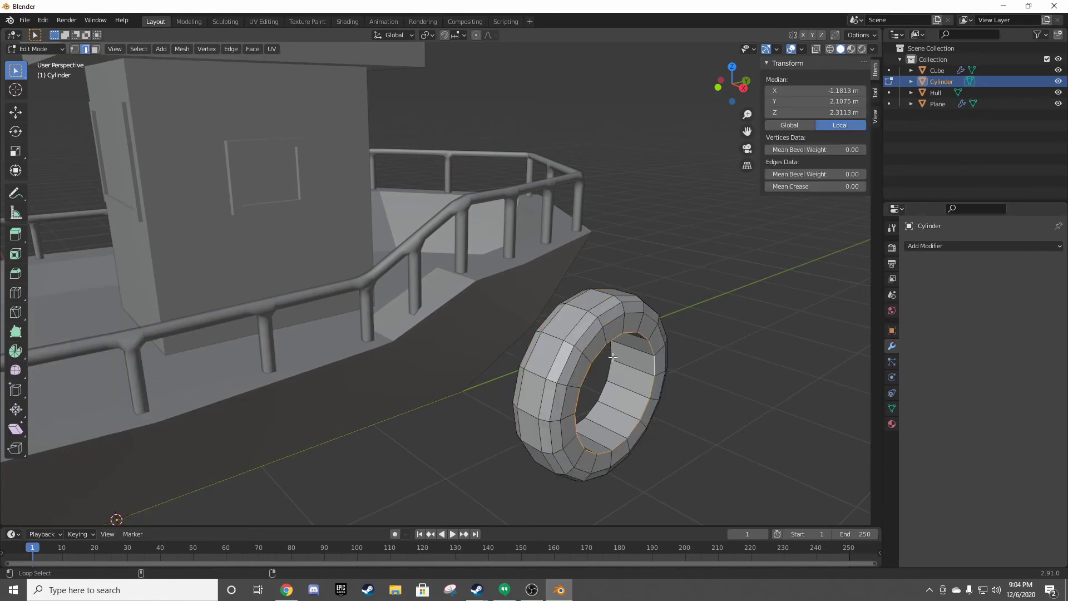
pyautogui.moveTo(734, 369); pyautogui.dragTo(713, 360, button='middle')
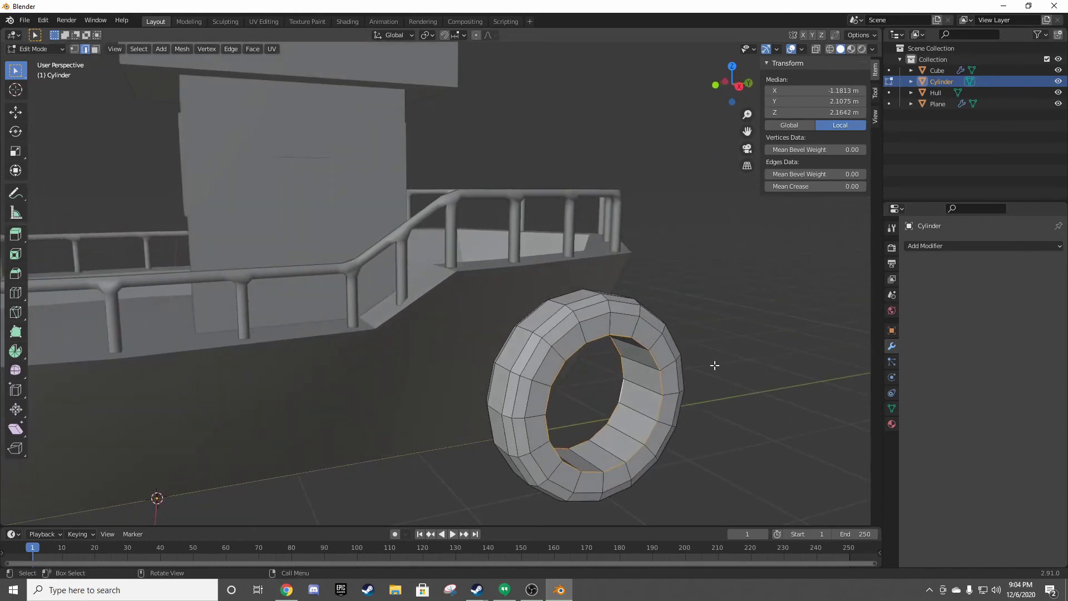
pyautogui.hotkey('ctrl', 'b')
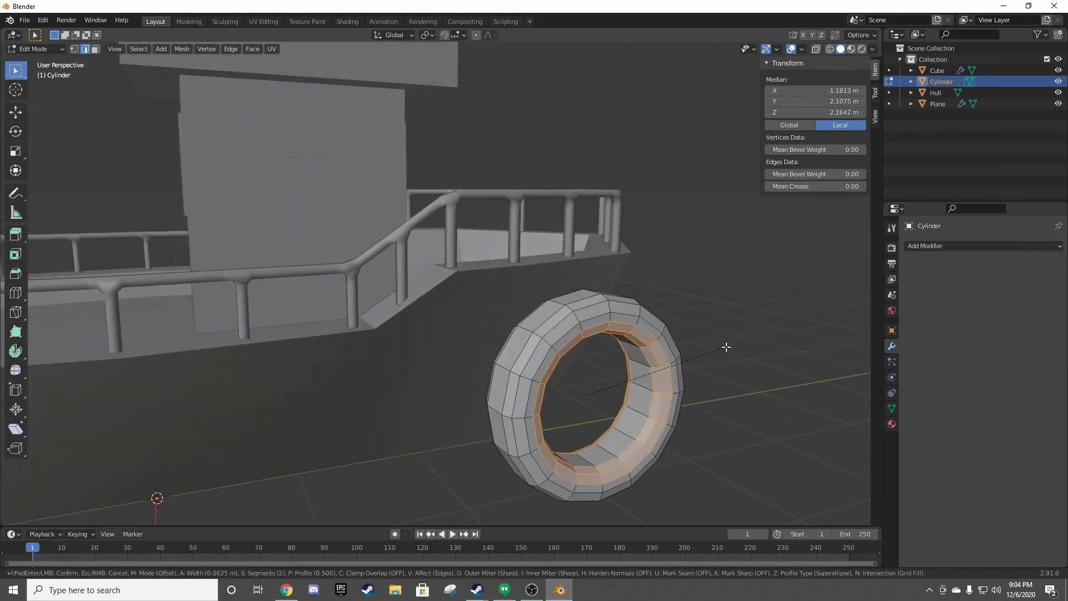
pyautogui.scroll(-1, 726, 346)
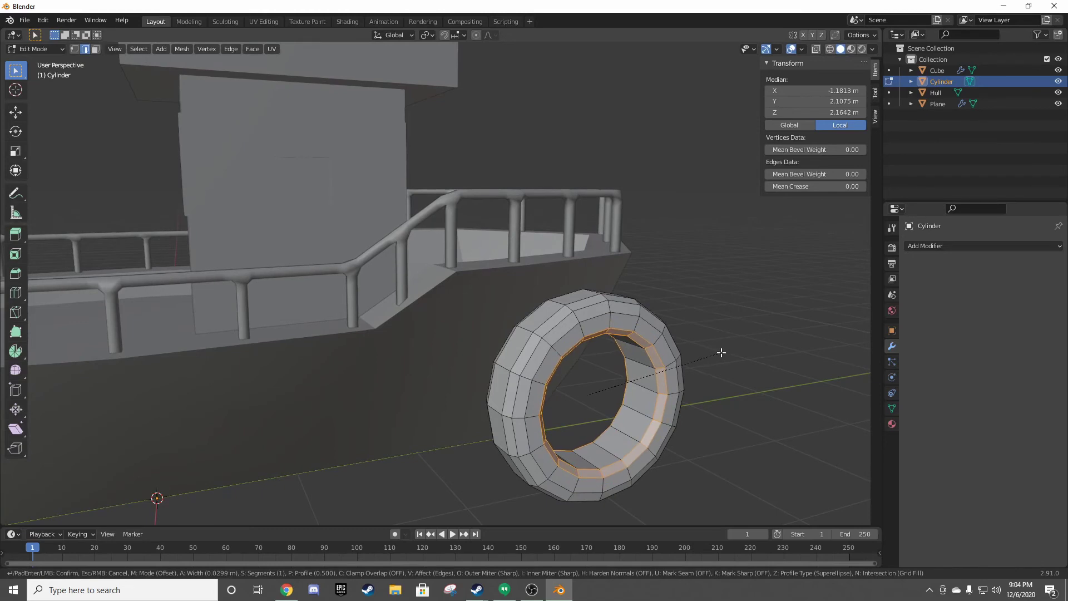
pyautogui.click(722, 355)
# - Return to Object Mode and apply Shade Smooth to the life ring
pyautogui.press('Tab')
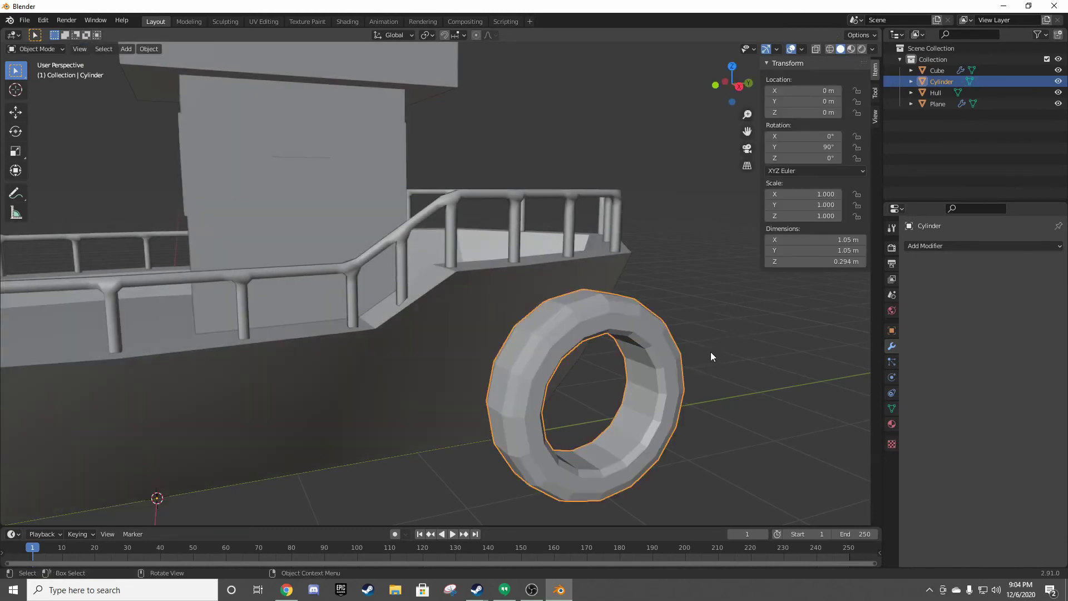
pyautogui.rightClick(652, 325)
pyautogui.click(623, 327)
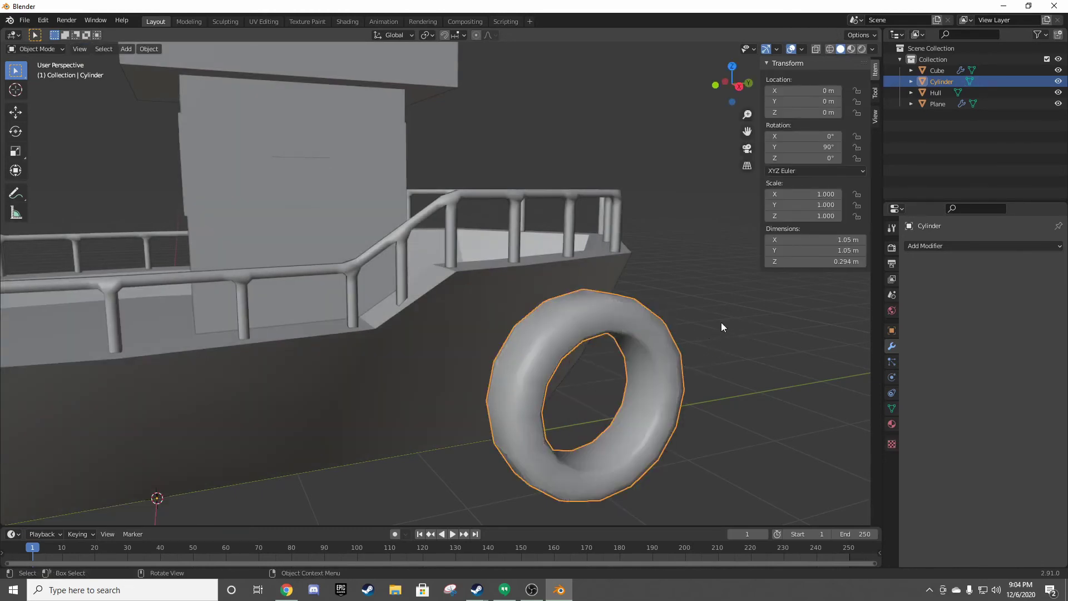
# - View the boat in Right Orthographic, zoom in on the ring, and re-enter Edit Mode
pyautogui.moveTo(728, 319)
pyautogui.mouseDown(button='middle')
pyautogui.moveTo(649, 312)
pyautogui.moveTo(656, 305)
pyautogui.mouseUp(button='middle')
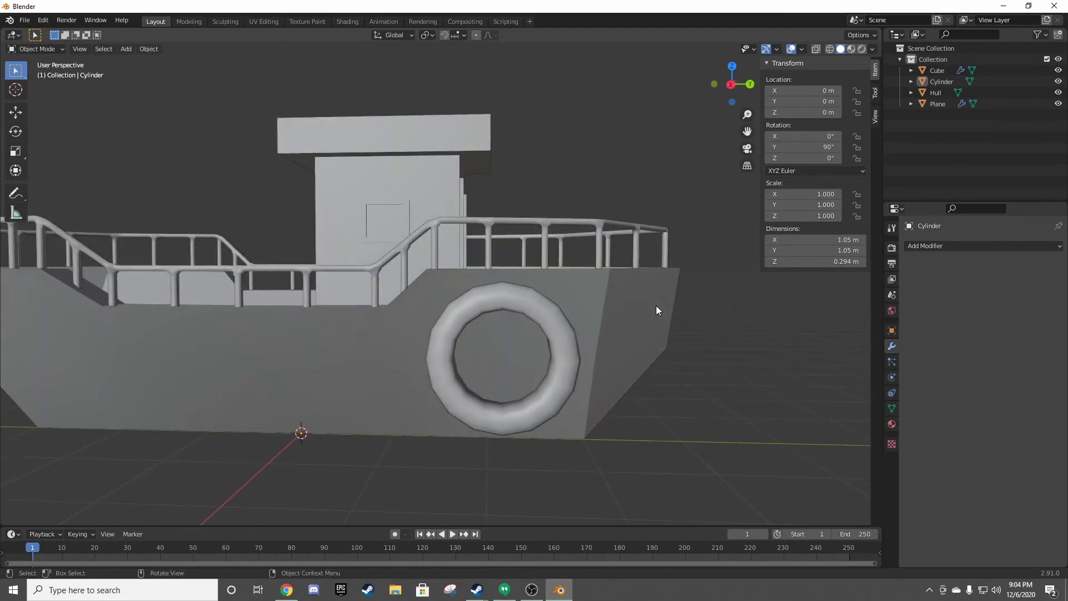
pyautogui.press('KP_5')
pyautogui.press('KP_3')
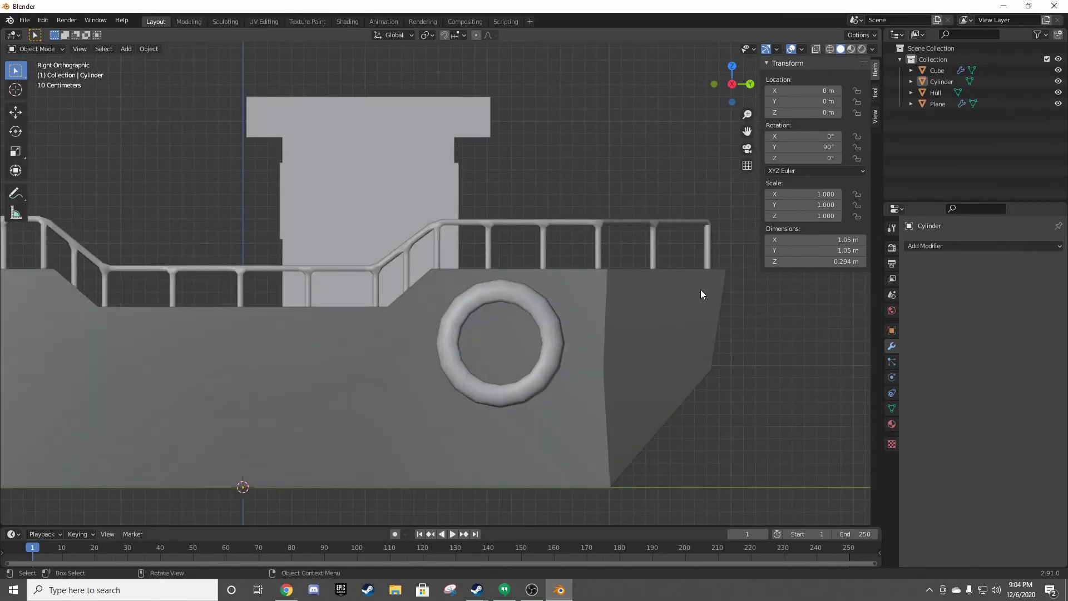
pyautogui.scroll(-5, 700, 290)
pyautogui.scroll(4, 488, 285)
pyautogui.scroll(3, 539, 287)
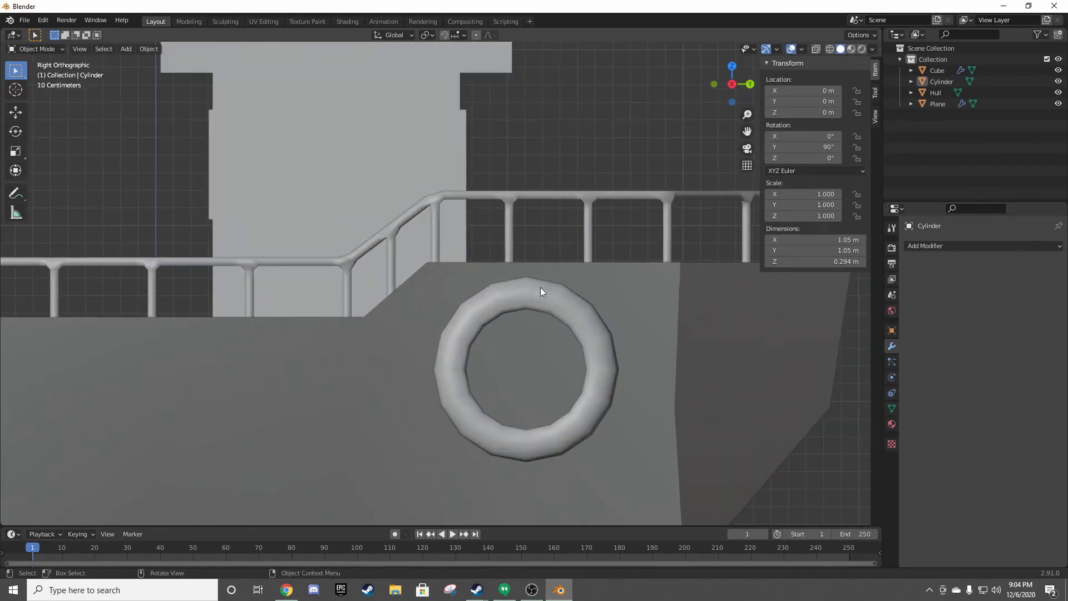
pyautogui.press('Tab')
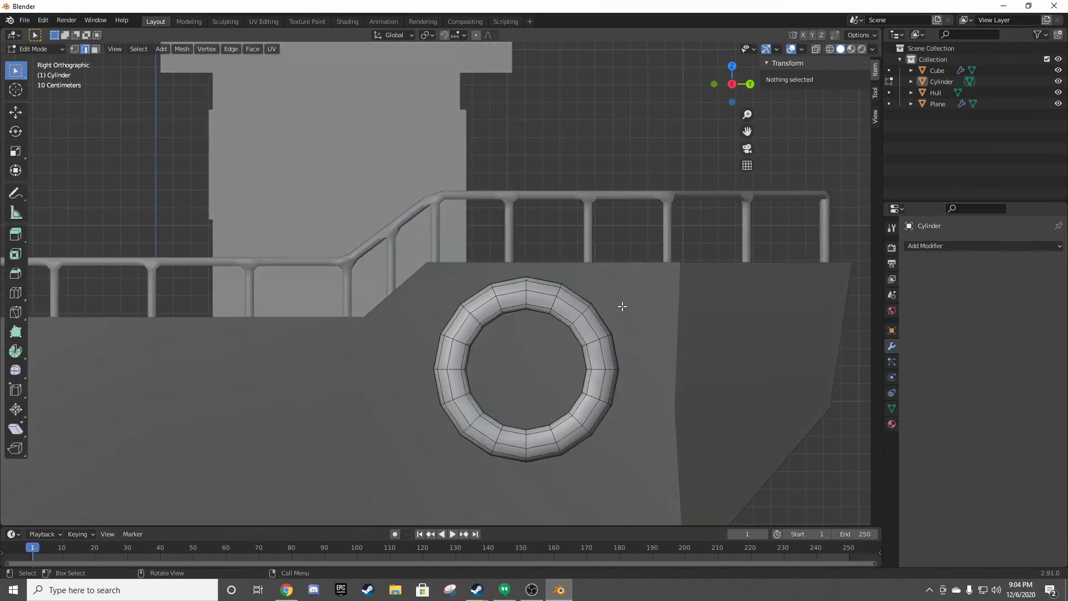
# - Switch the ring to wireframe display and clear the mesh selection
pyautogui.press('a')
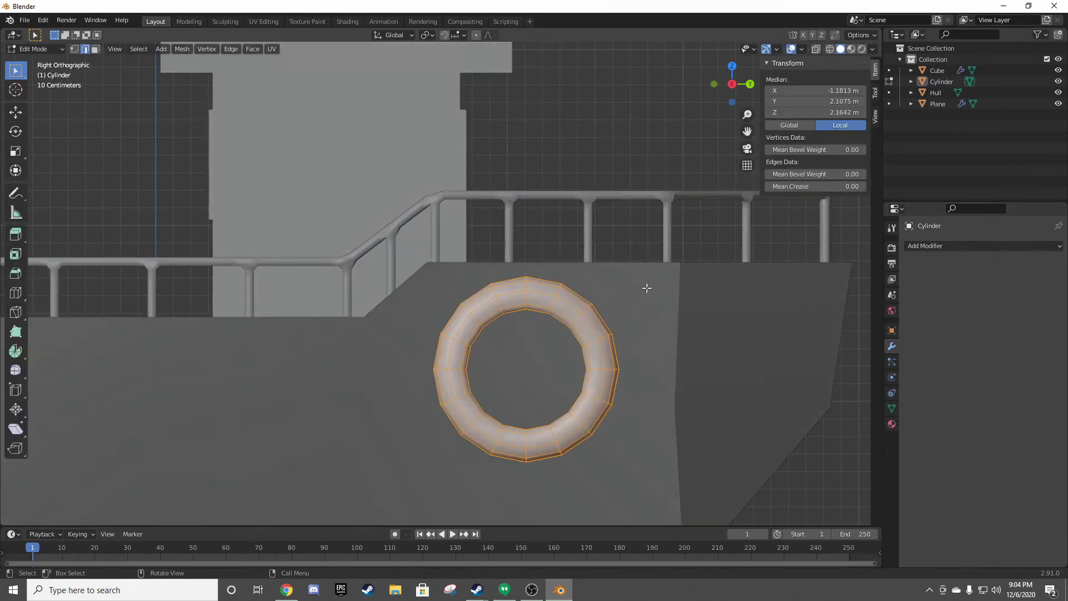
pyautogui.press('r')
pyautogui.rightClick(652, 281)
pyautogui.moveTo(654, 278)
pyautogui.mouseDown(button='middle')
pyautogui.moveTo(581, 297)
pyautogui.moveTo(602, 277)
pyautogui.mouseUp(button='middle')
pyautogui.press('z')
pyautogui.click(538, 282)
pyautogui.hotkey('alt', 'a')
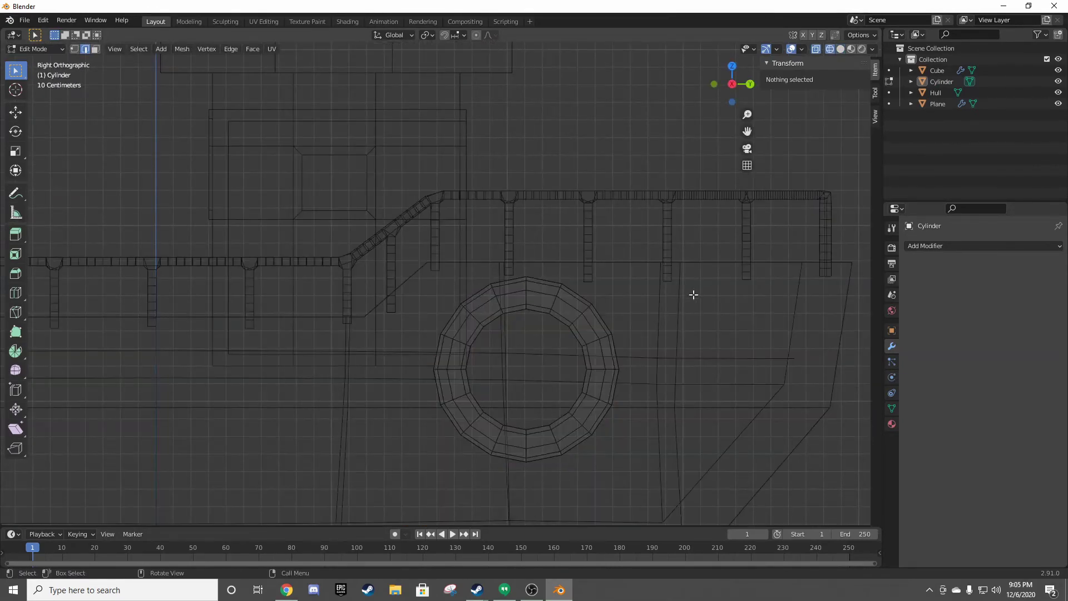
# - Orbit to a perspective view of the ring and return to solid shading
pyautogui.scroll(1, 557, 316)
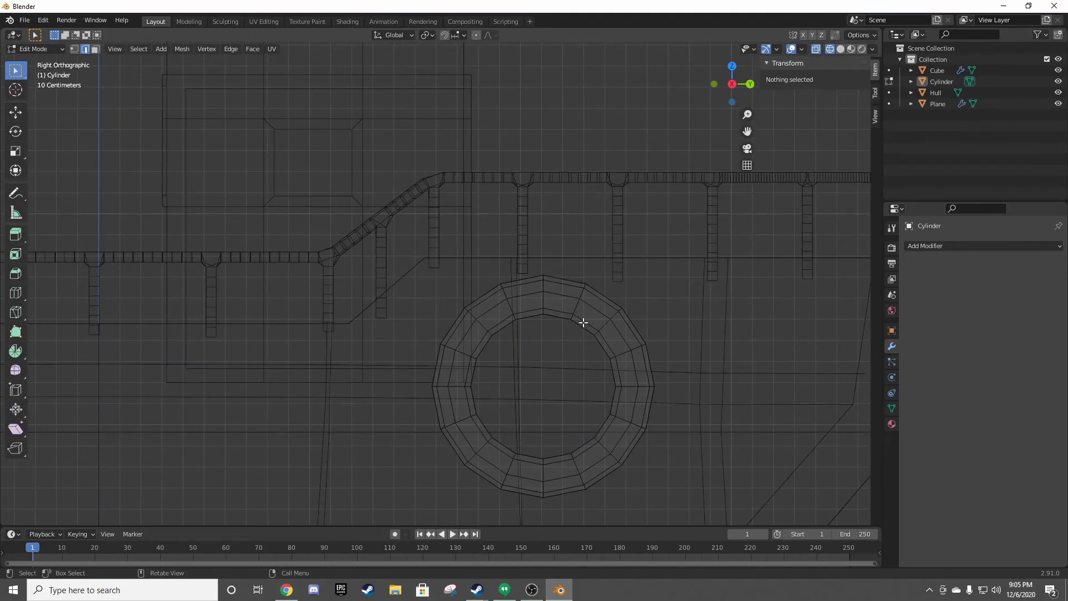
pyautogui.moveTo(583, 323); pyautogui.dragTo(583, 299, button='middle')
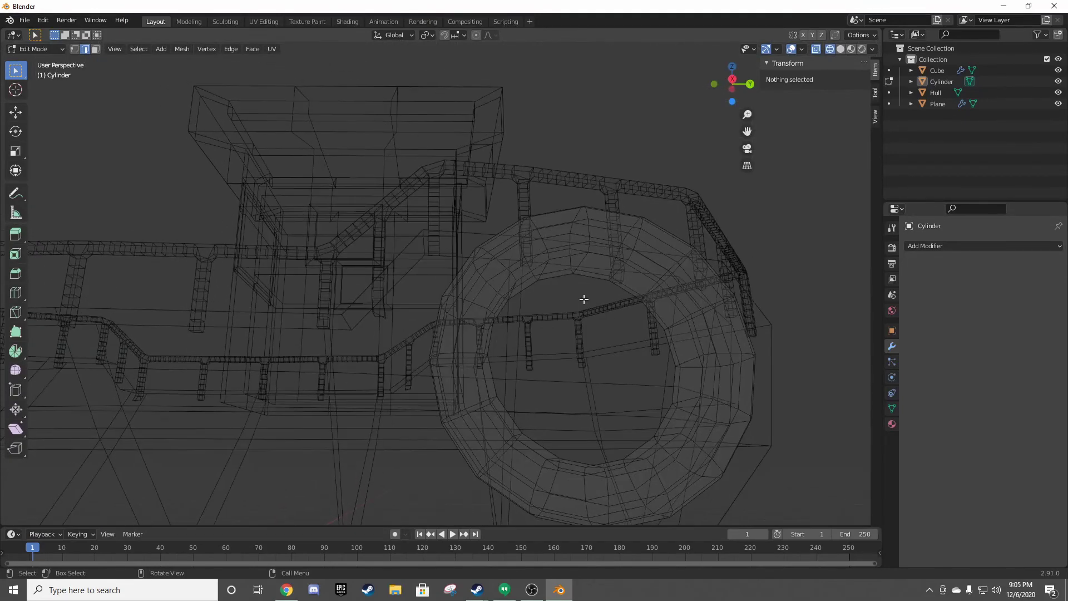
pyautogui.press('z')
pyautogui.click(633, 302)
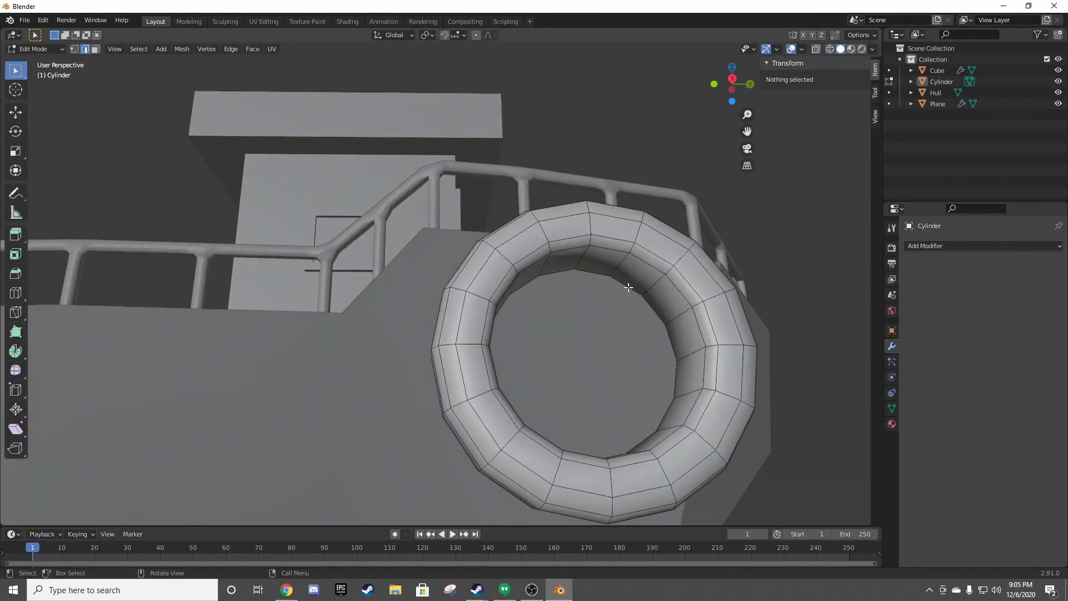
# - Alt-select the innermost edge loop around the ring's hole
pyautogui.press('alt')
pyautogui.keyDown('alt'); pyautogui.click(628, 286); pyautogui.keyUp('alt')
pyautogui.keyDown('alt'); pyautogui.click(651, 266); pyautogui.keyUp('alt')
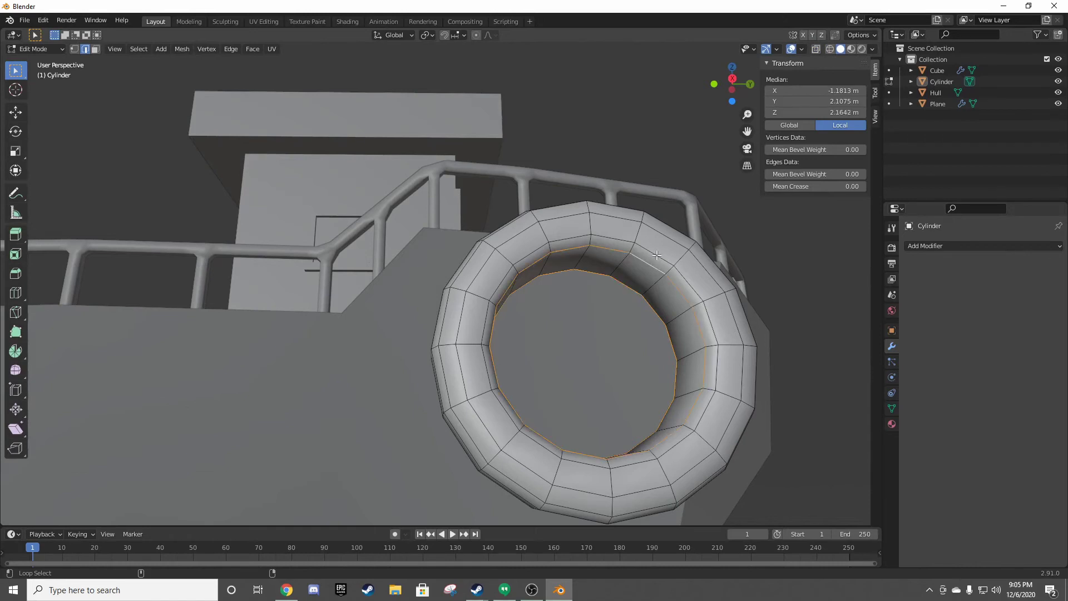
pyautogui.moveTo(645, 263); pyautogui.dragTo(663, 300, button='middle')
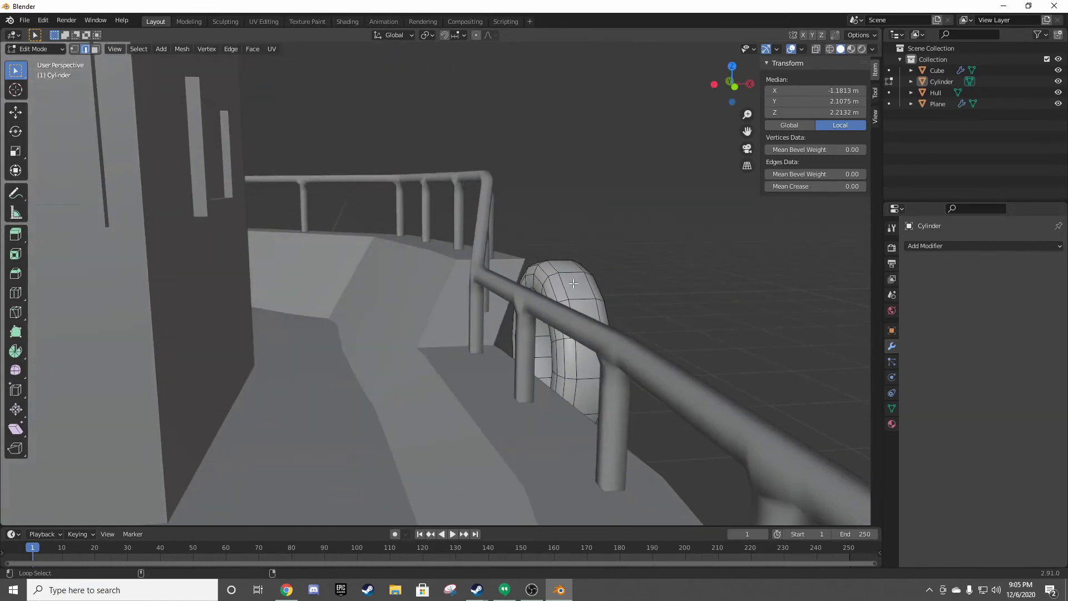
pyautogui.moveTo(582, 284); pyautogui.dragTo(539, 280, button='middle')
pyautogui.keyDown('alt'); pyautogui.click(530, 272); pyautogui.keyUp('alt')
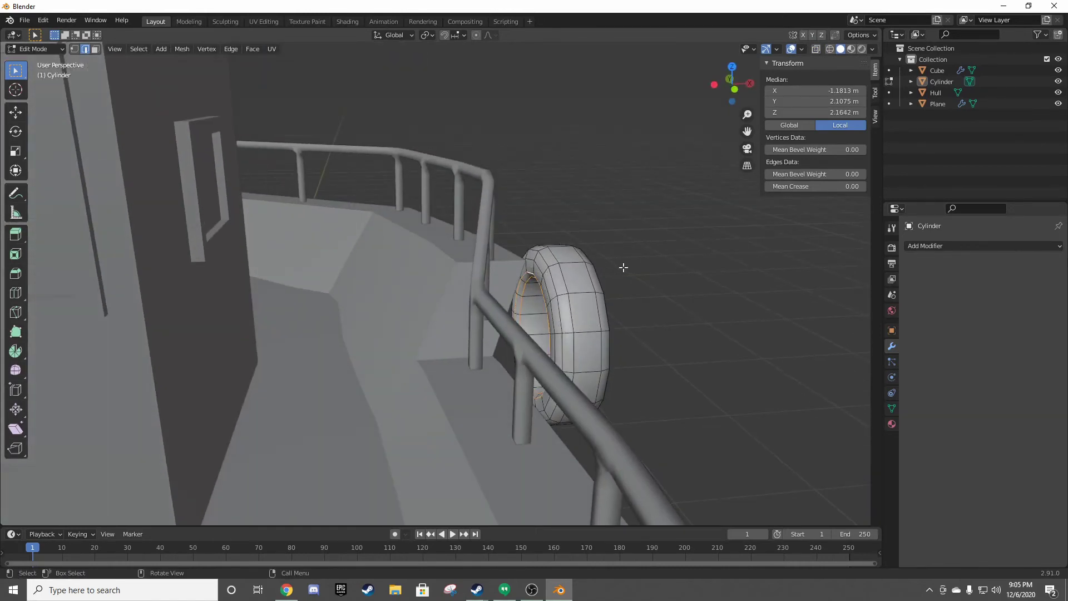
pyautogui.press('KP_1')
# - In Right Orthographic view, begin scaling the inner loop down
pyautogui.press('KP_3')
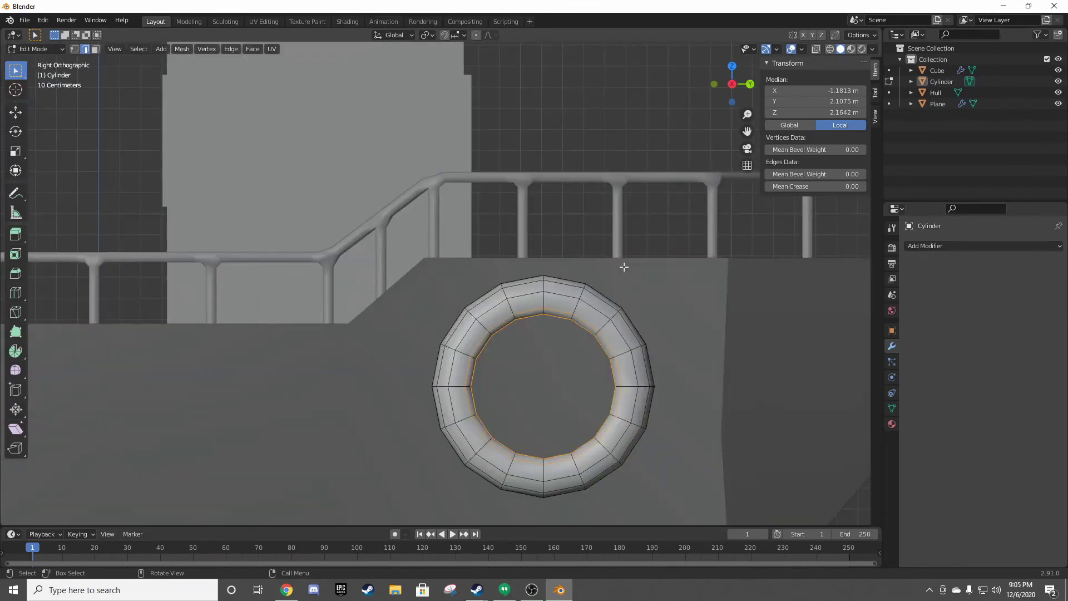
pyautogui.press('g')
pyautogui.press('z')
pyautogui.press('Escape')
pyautogui.press('s')
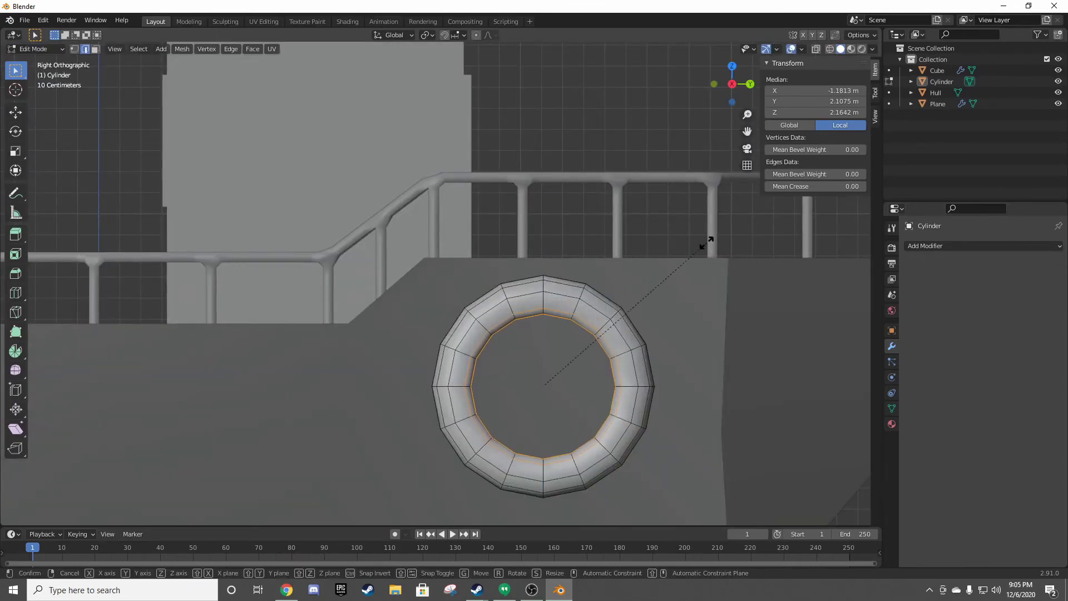
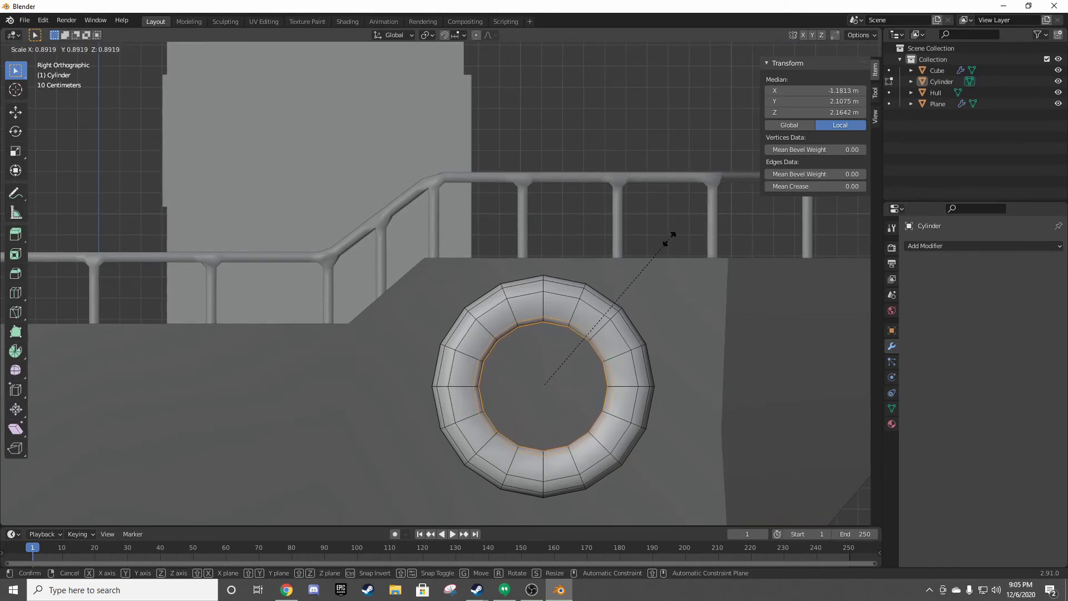
# - Shrink the torus's inner edge loop on Y and Z only, narrowing the tire's hole
pyautogui.hotkey('shift', 'x')
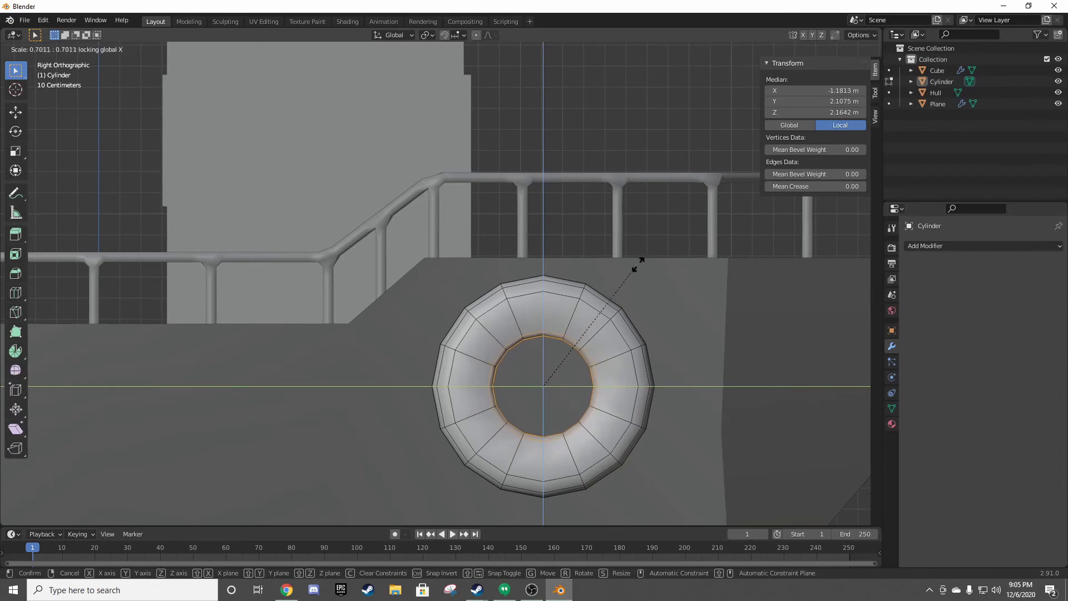
pyautogui.click(639, 263)
pyautogui.moveTo(638, 263)
pyautogui.mouseDown(button='middle')
pyautogui.moveTo(677, 267)
pyautogui.moveTo(682, 286)
pyautogui.moveTo(741, 308)
pyautogui.moveTo(679, 286)
pyautogui.moveTo(671, 301)
pyautogui.mouseUp(button='middle')
pyautogui.click(680, 286)
pyautogui.press('KP_5')
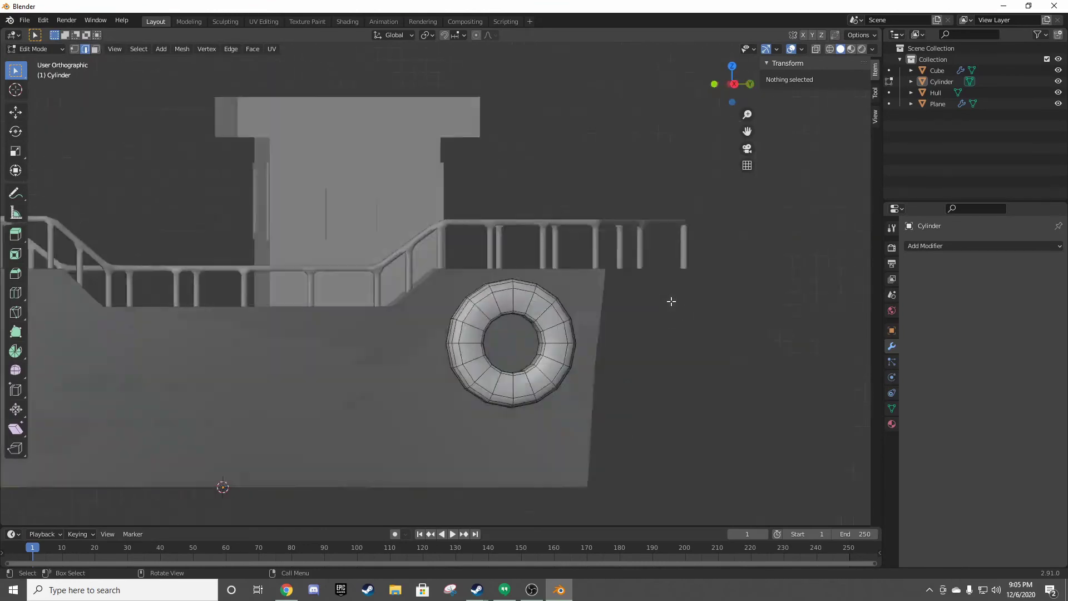
pyautogui.press('KP_3')
pyautogui.moveTo(561, 293)
pyautogui.mouseDown(button='middle')
pyautogui.moveTo(619, 345)
pyautogui.moveTo(668, 302)
pyautogui.moveTo(614, 297)
pyautogui.moveTo(589, 338)
pyautogui.moveTo(673, 336)
pyautogui.moveTo(514, 309)
pyautogui.mouseUp(button='middle')
pyautogui.press('Tab')
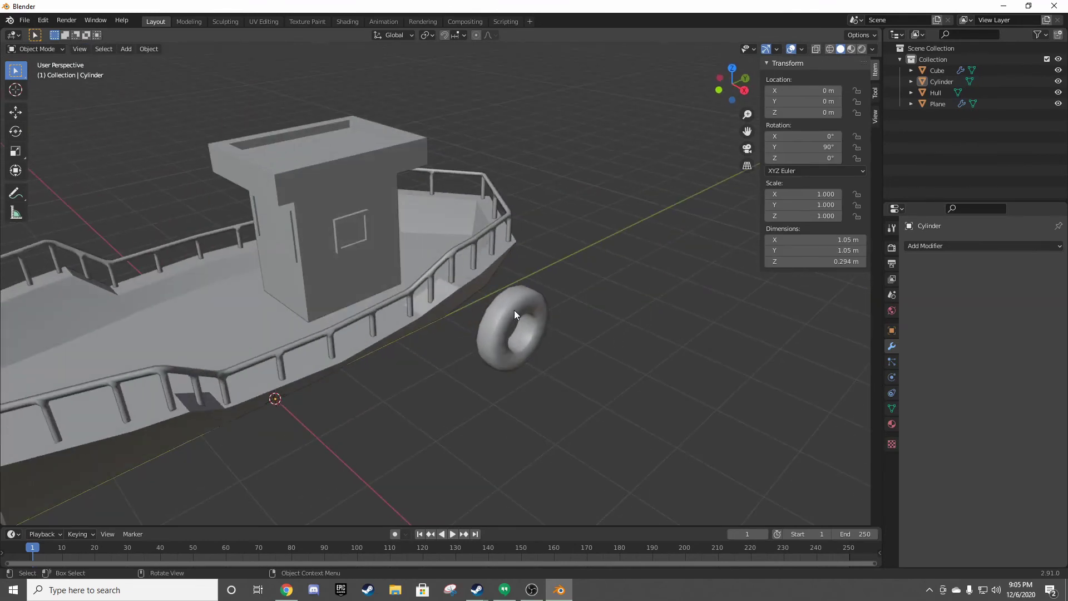
pyautogui.click(514, 317)
pyautogui.press('KP_7')
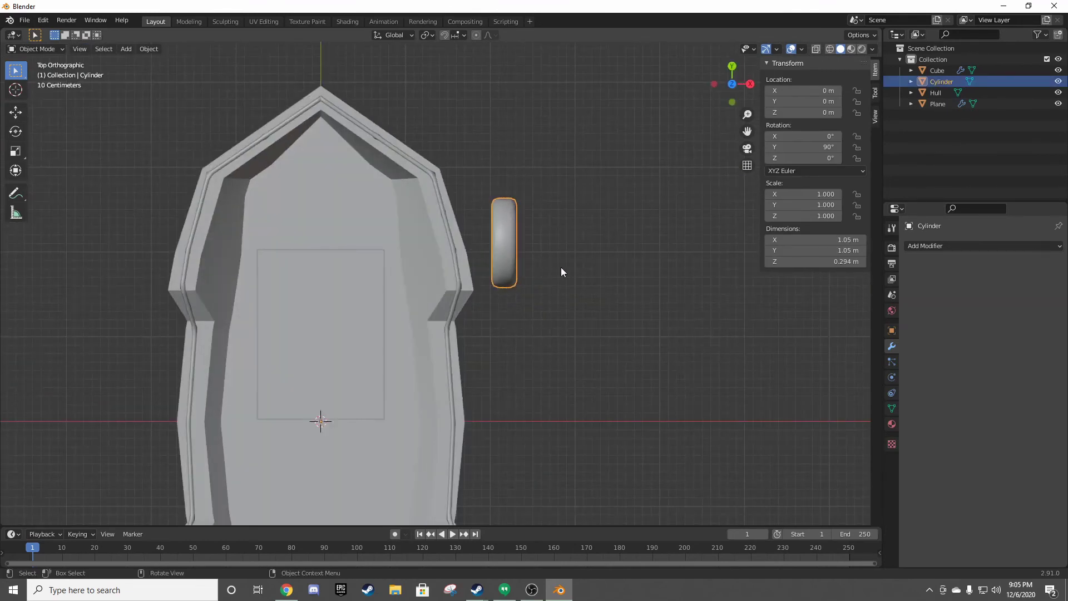
pyautogui.press('g')
pyautogui.press('x')
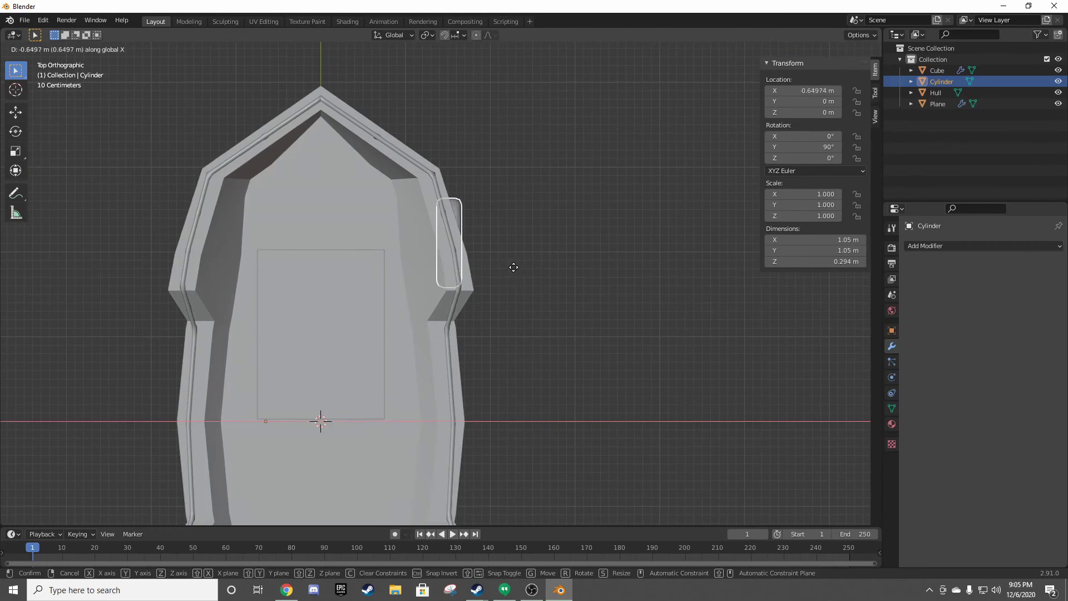
pyautogui.click(516, 271)
pyautogui.press('KP_3')
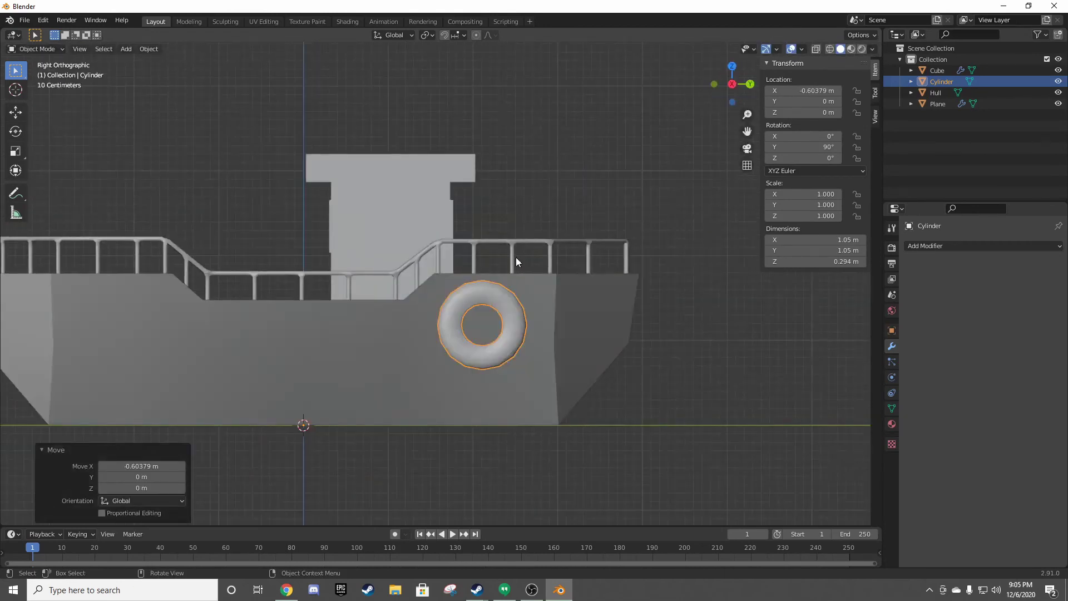
pyautogui.moveTo(505, 255)
pyautogui.mouseDown(button='middle')
pyautogui.moveTo(395, 282)
pyautogui.moveTo(385, 265)
pyautogui.moveTo(390, 279)
pyautogui.moveTo(435, 258)
pyautogui.mouseUp(button='middle')
pyautogui.press('r')
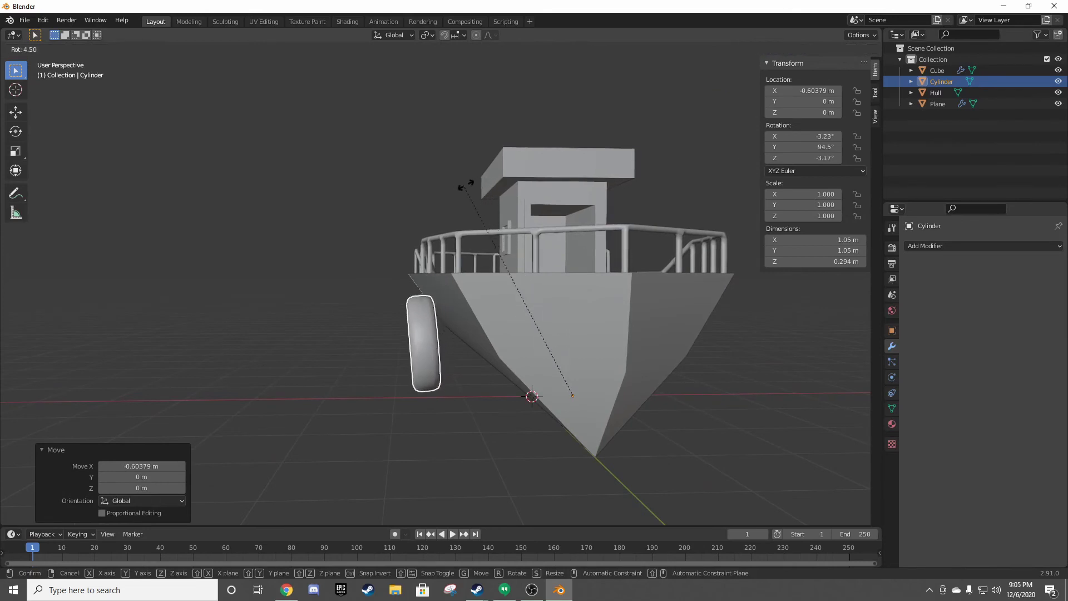
pyautogui.rightClick(472, 202)
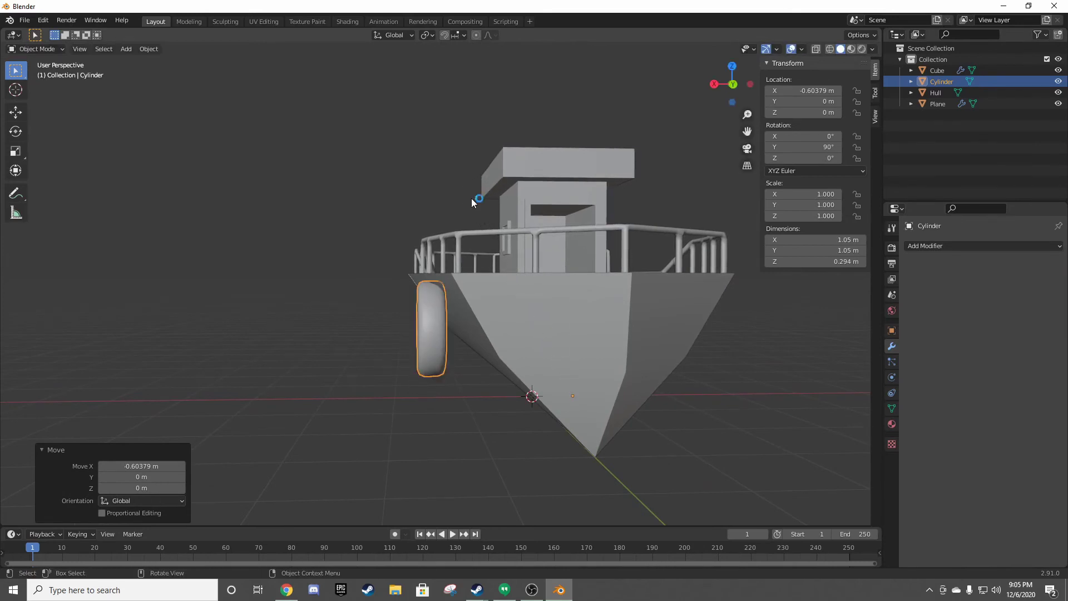
pyautogui.press('KP_1')
pyautogui.press('KP_3')
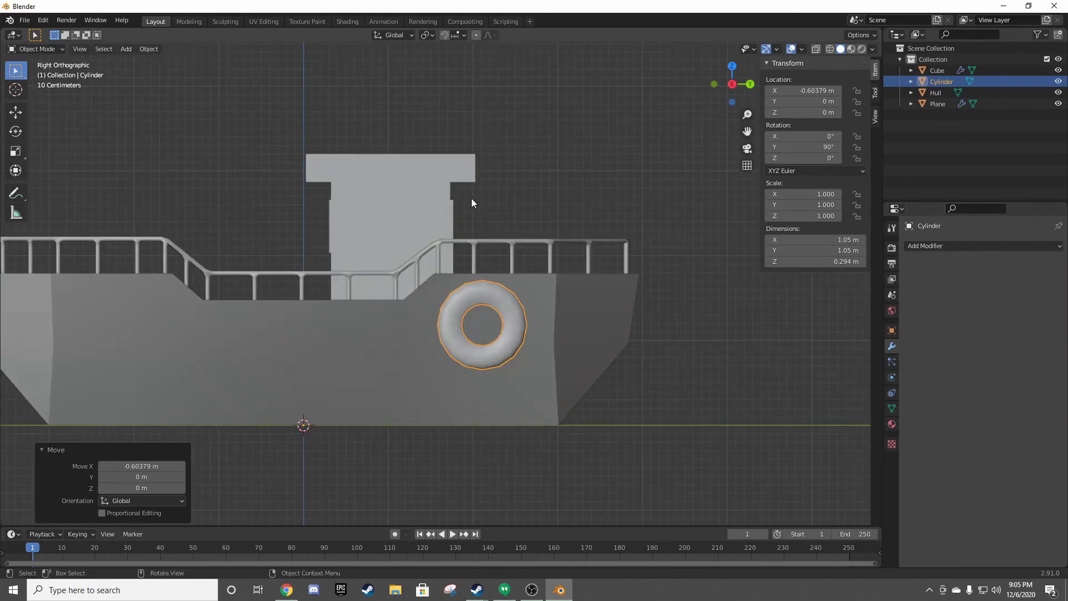
pyautogui.press('KP_1')
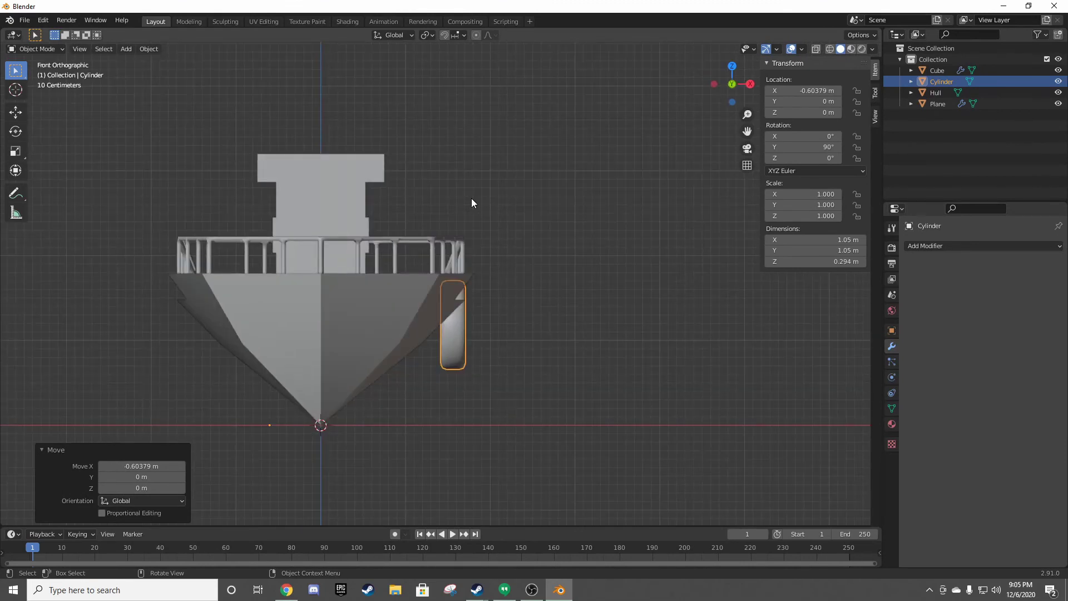
pyautogui.click(812, 91)
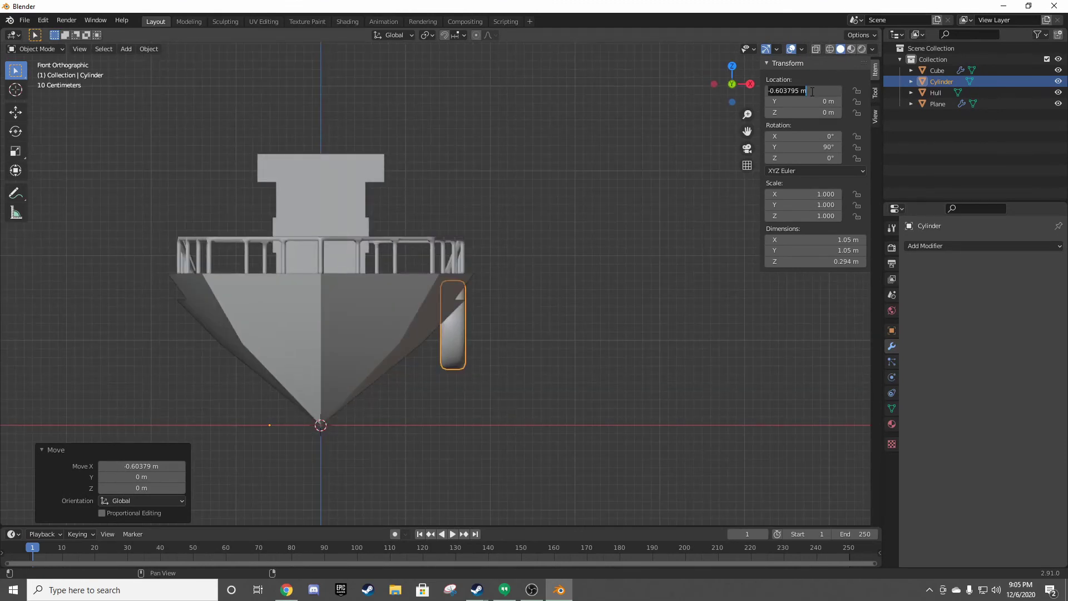
pyautogui.write('0')
pyautogui.press('Return')
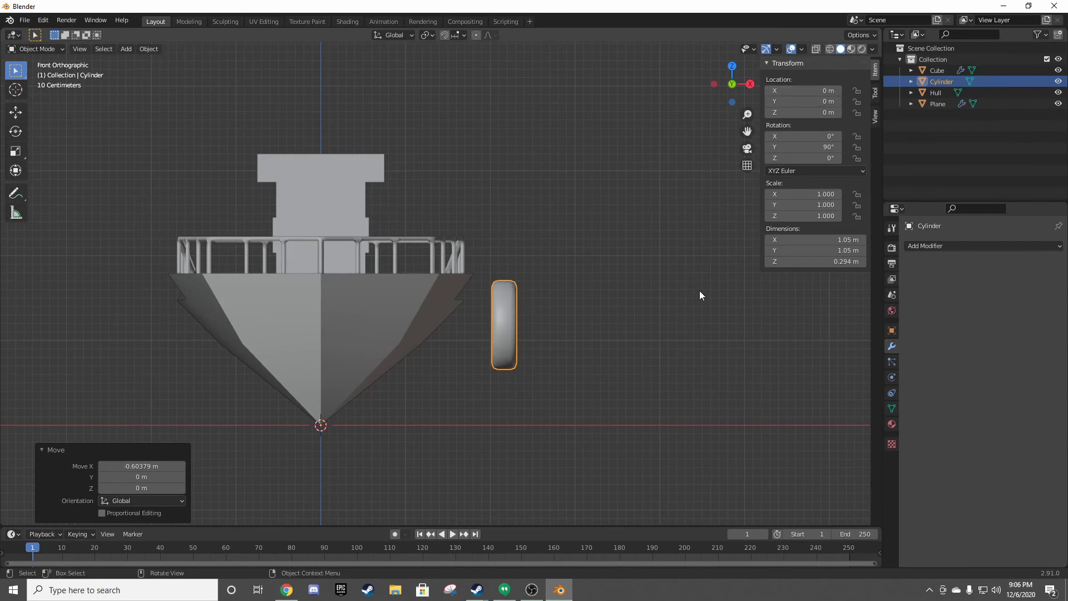
pyautogui.press('Tab')
pyautogui.scroll(-1, 548, 267)
# - Hide the cabin and hull with the Outliner eye icons so only the tire shows
pyautogui.press('z')
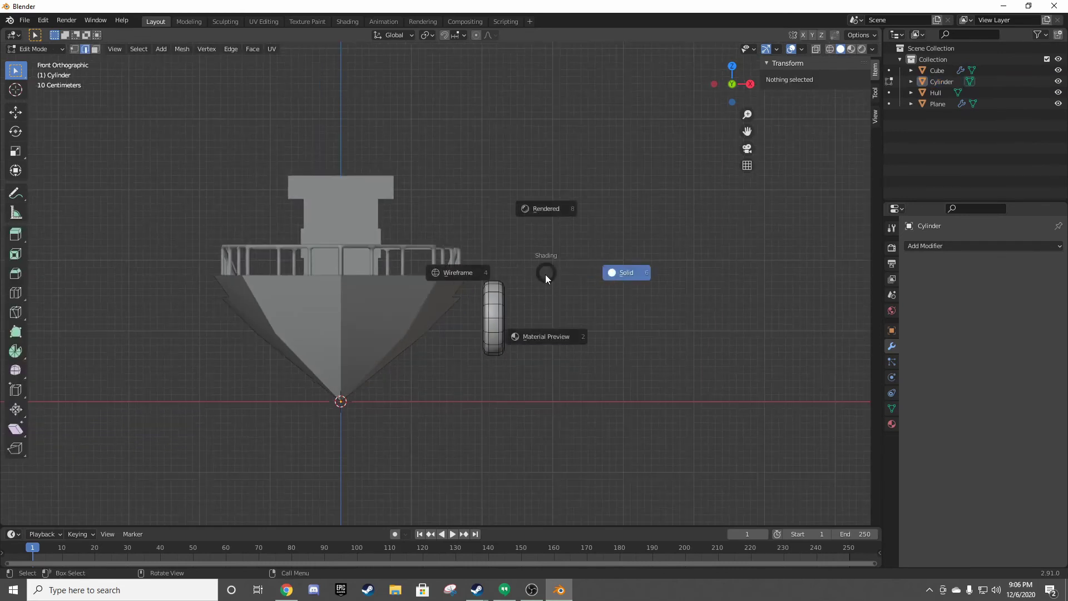
pyautogui.click(1059, 71)
pyautogui.click(1059, 81)
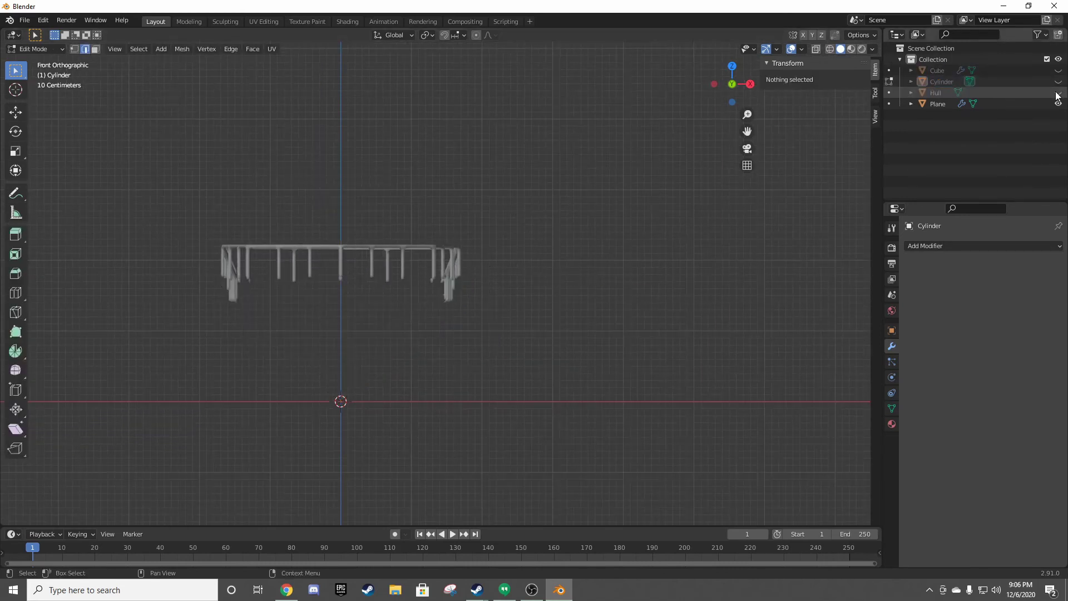
pyautogui.click(1059, 103)
pyautogui.click(1058, 71)
pyautogui.click(1059, 92)
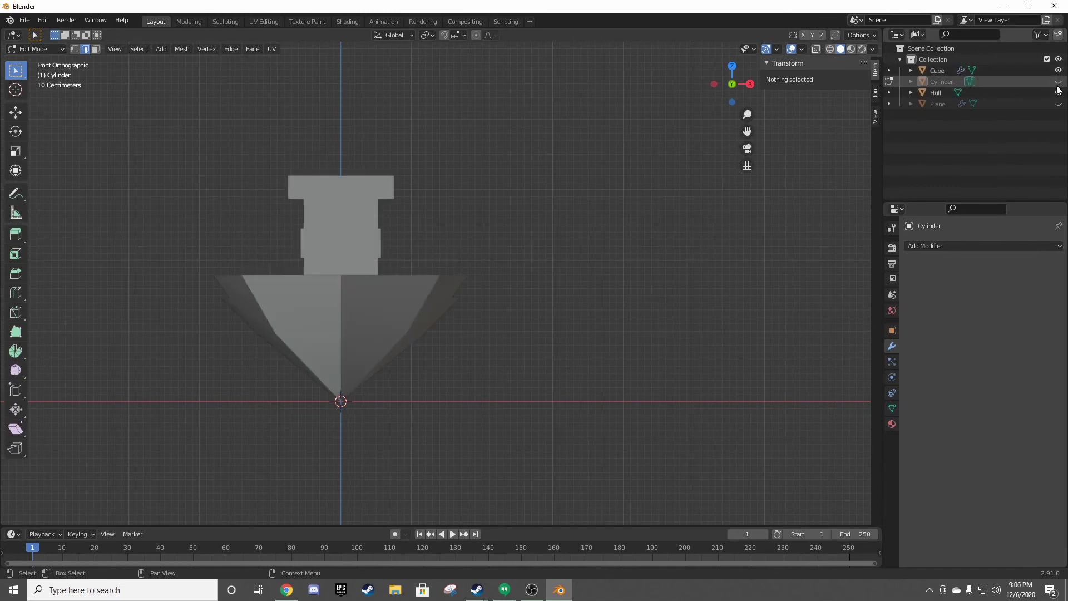
pyautogui.click(1058, 92)
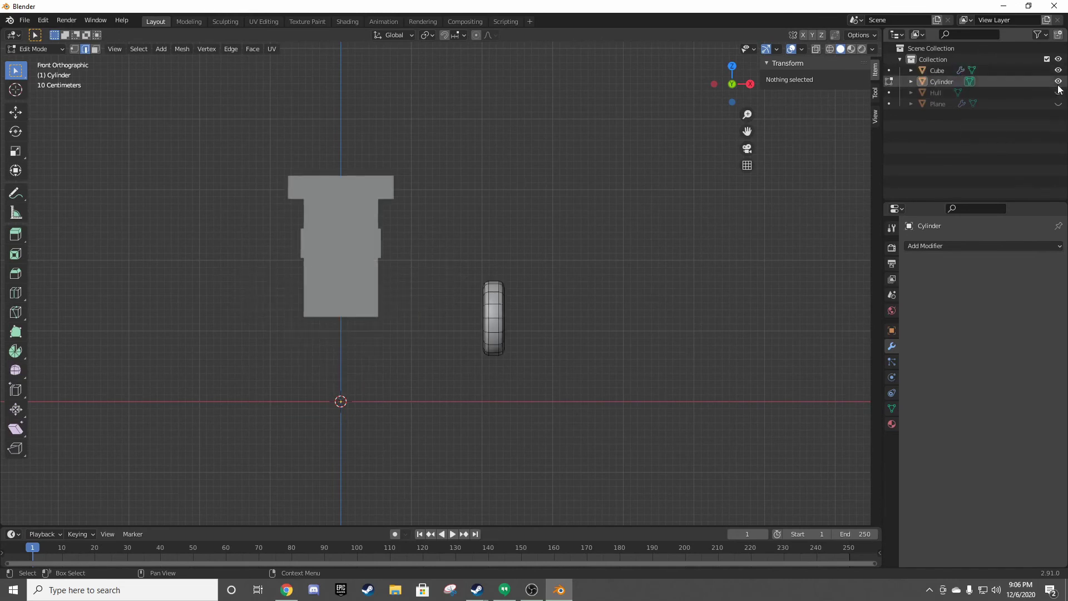
pyautogui.click(1059, 71)
pyautogui.scroll(-1, 562, 266)
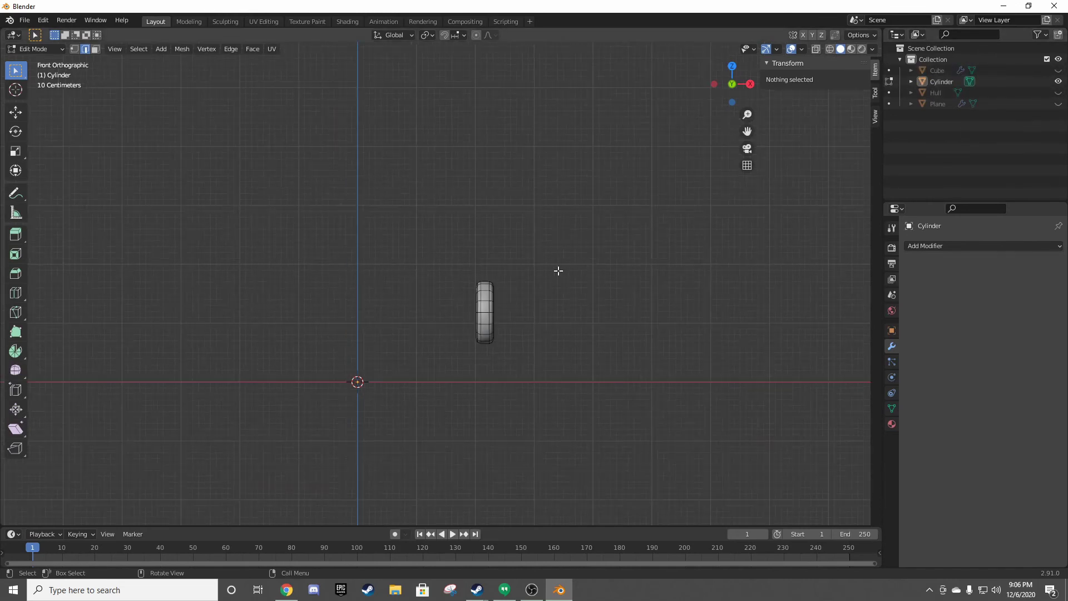
pyautogui.press('KP_7')
pyautogui.press('KP_3')
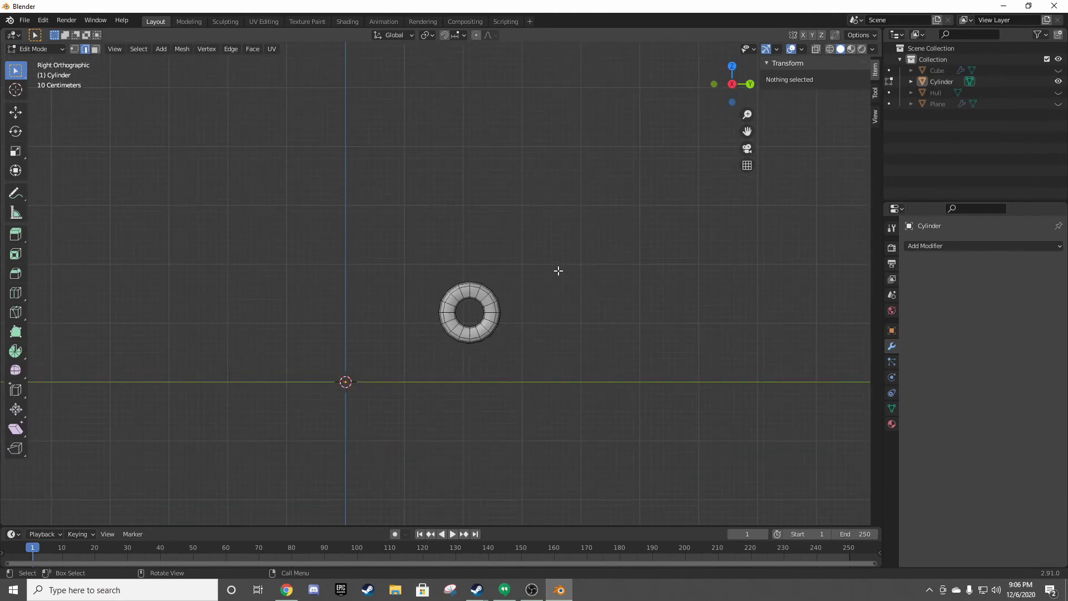
# - Select the whole ring mesh in wireframe, move it to the origin and rotate it 90° around Y
pyautogui.click(476, 281)
pyautogui.press('z')
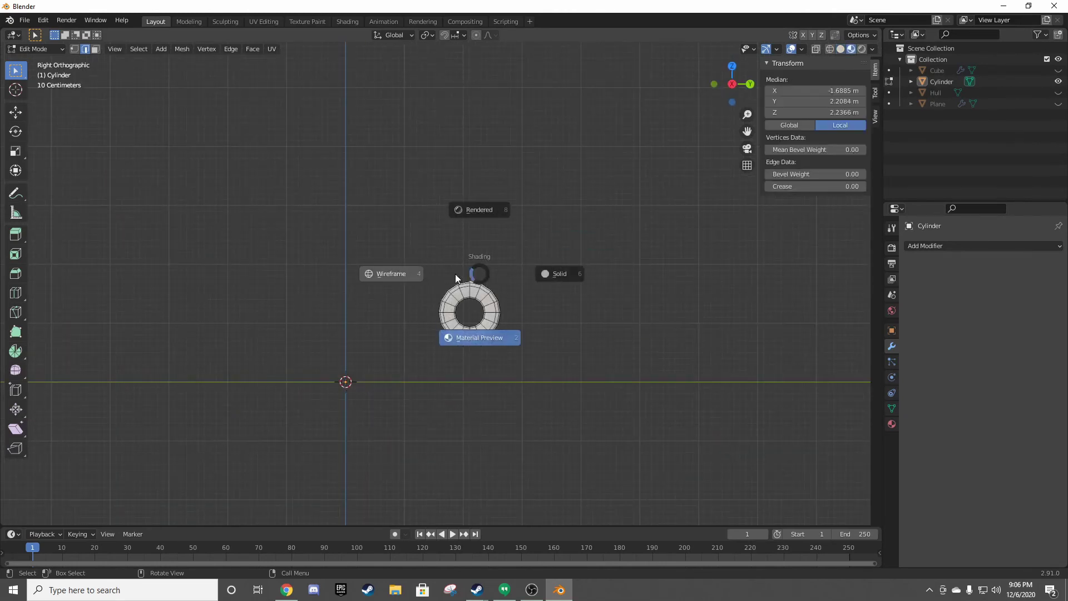
pyautogui.press('a')
pyautogui.press('g')
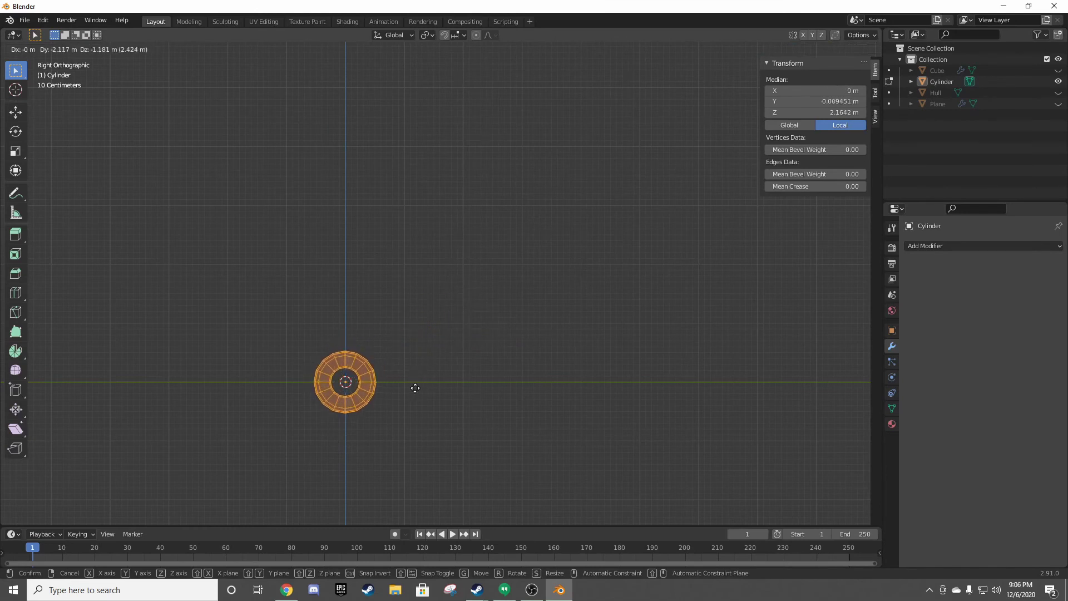
pyautogui.click(416, 388)
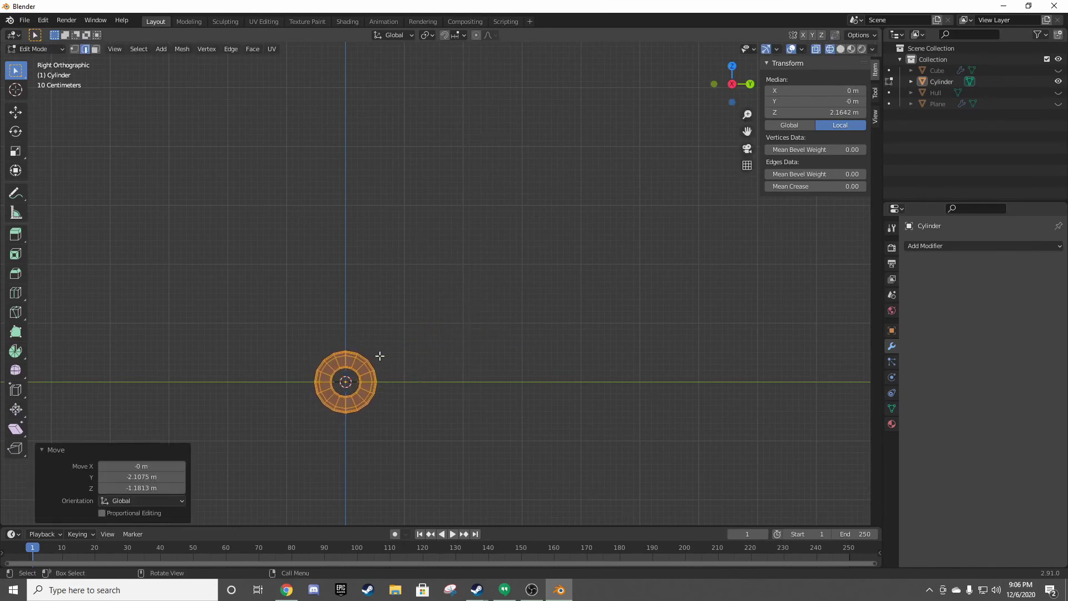
pyautogui.press('r')
pyautogui.write('y')
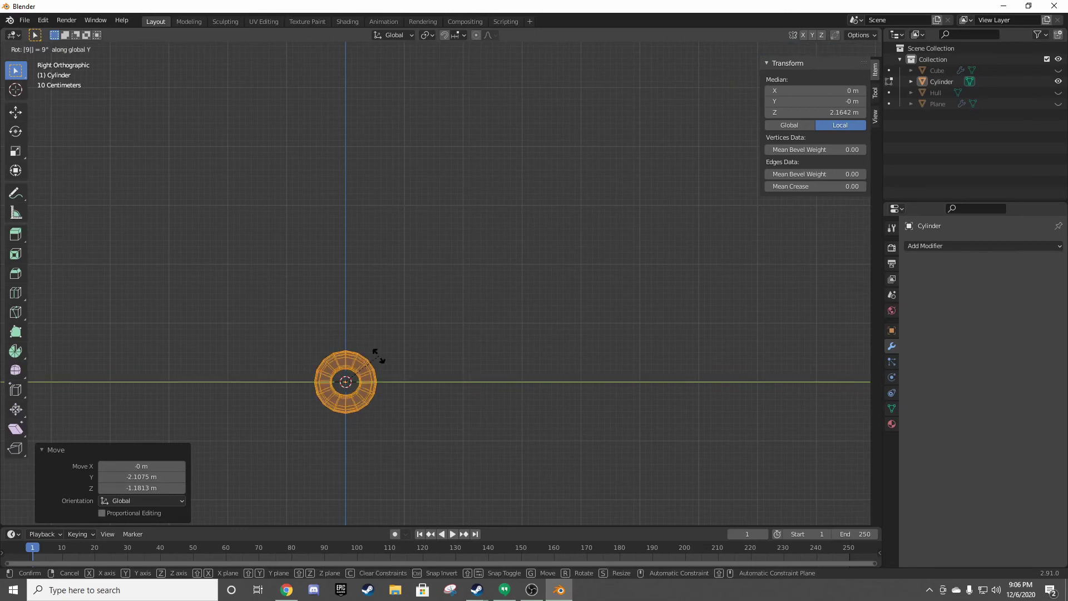
pyautogui.write('90')
pyautogui.press('Return')
# - Centre the ring on the world origin in Top view and return to Solid shading
pyautogui.press('KP_7')
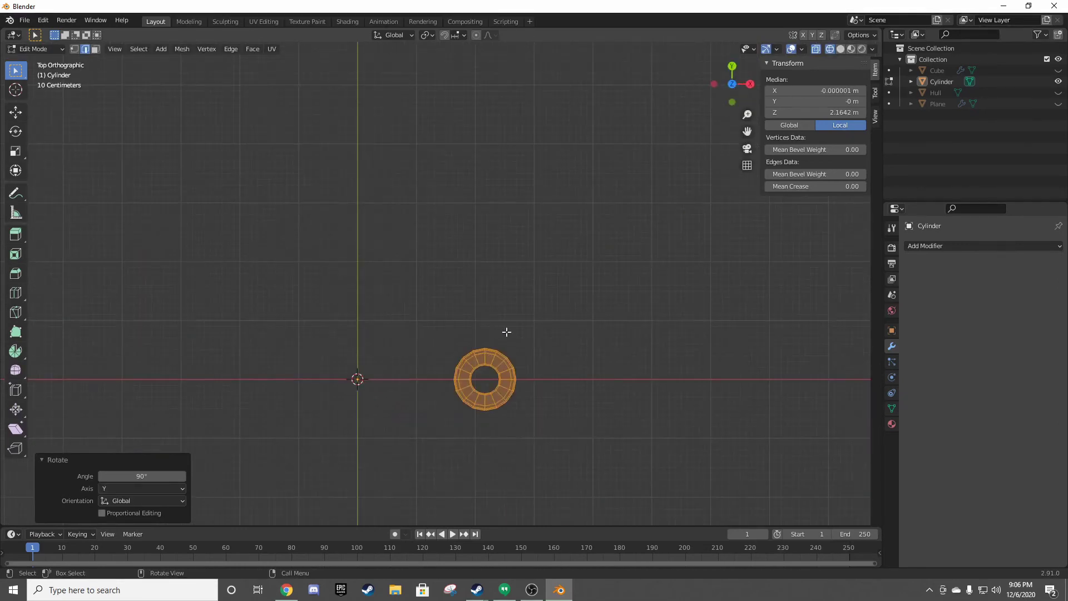
pyautogui.press('g')
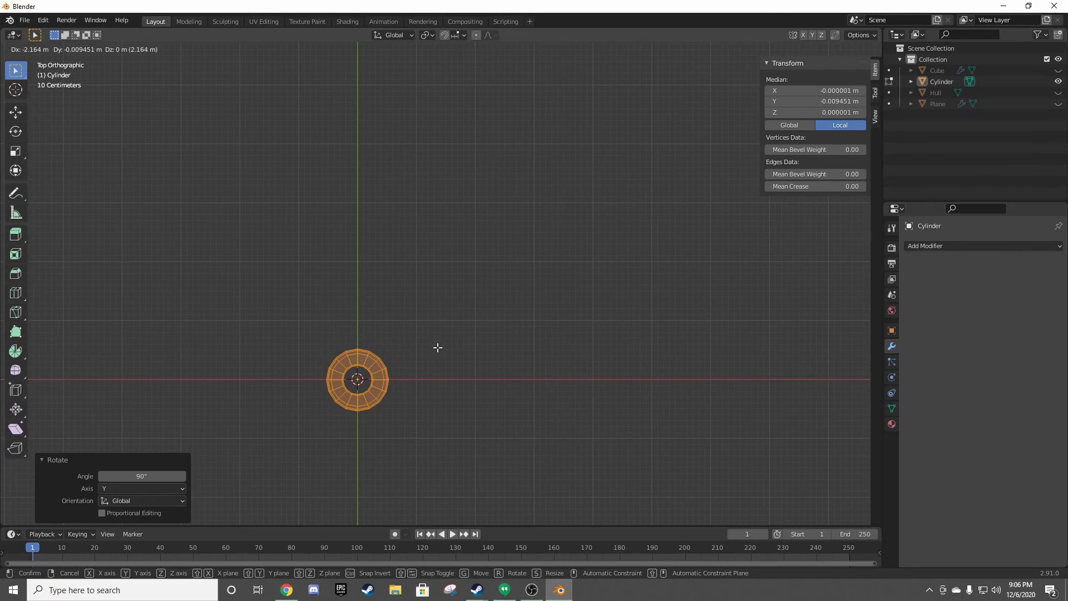
pyautogui.click(437, 348)
pyautogui.scroll(2, 341, 374)
pyautogui.scroll(2, 326, 357)
pyautogui.moveTo(326, 358)
pyautogui.keyDown('shift'); pyautogui.mouseDown(button='middle')
pyautogui.moveTo(510, 160)
pyautogui.moveTo(481, 323)
pyautogui.moveTo(382, 389)
pyautogui.moveTo(455, 400)
pyautogui.moveTo(477, 362)
pyautogui.mouseUp(button='middle'); pyautogui.keyUp('shift')
pyautogui.hotkey('shift', 'z')
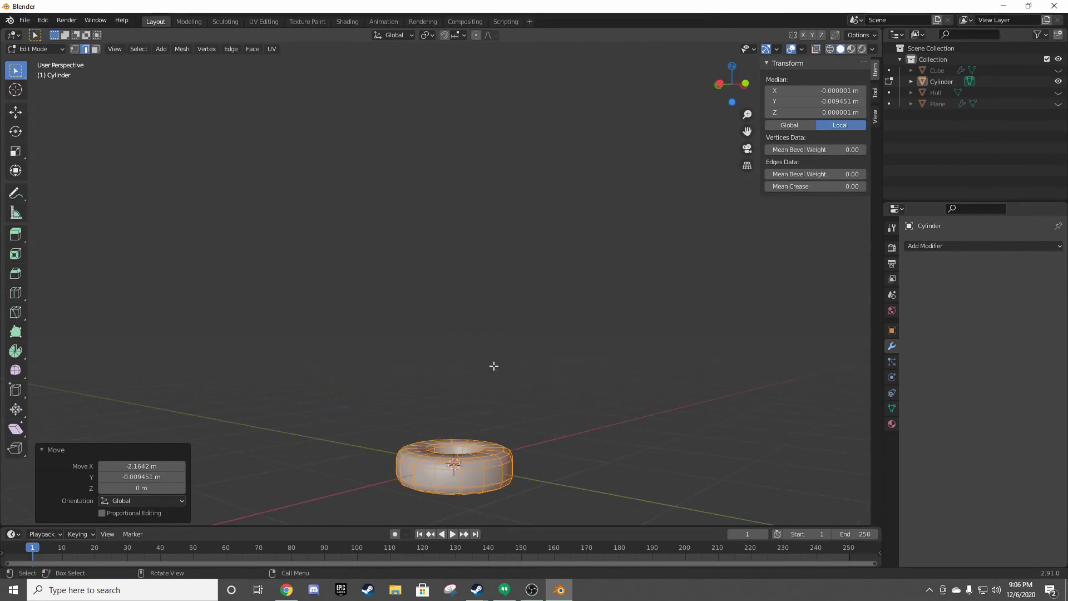
# - Unhide the hull and cabin and return to Object Mode
pyautogui.click(1058, 93)
pyautogui.click(1058, 70)
pyautogui.moveTo(627, 217); pyautogui.dragTo(672, 228, button='middle')
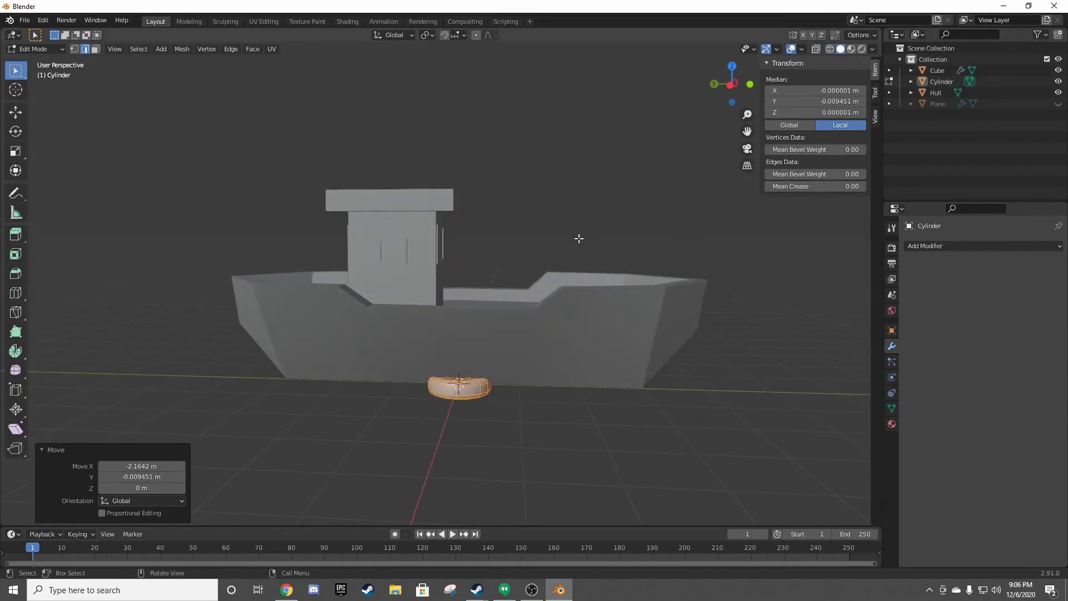
pyautogui.press('Tab')
pyautogui.moveTo(499, 262); pyautogui.dragTo(565, 276, button='middle')
pyautogui.moveTo(517, 391); pyautogui.dragTo(522, 381, button='middle')
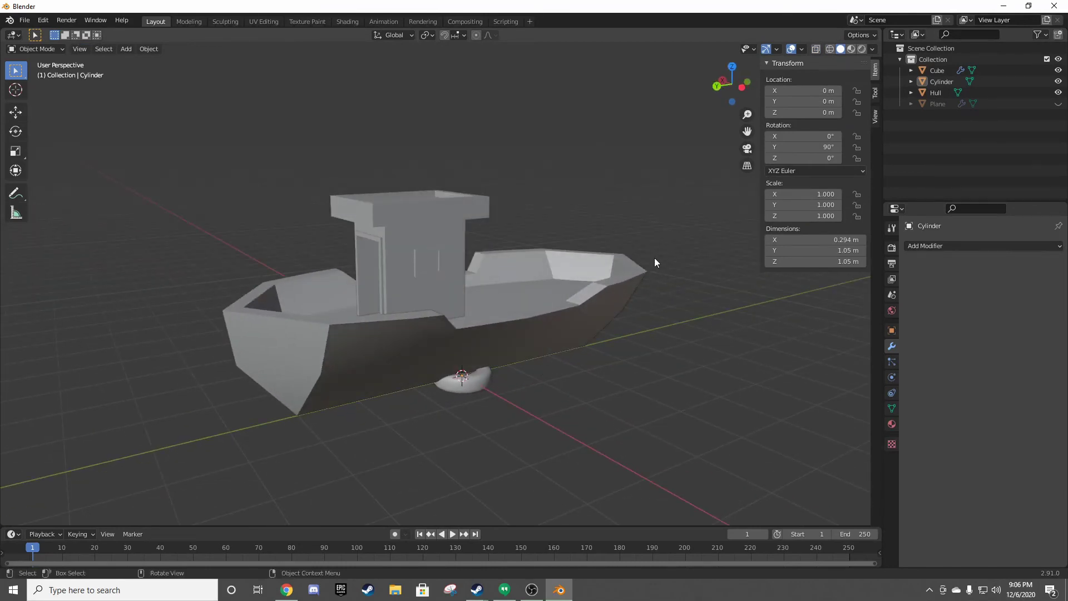
pyautogui.press('KP_7')
pyautogui.press('KP_1')
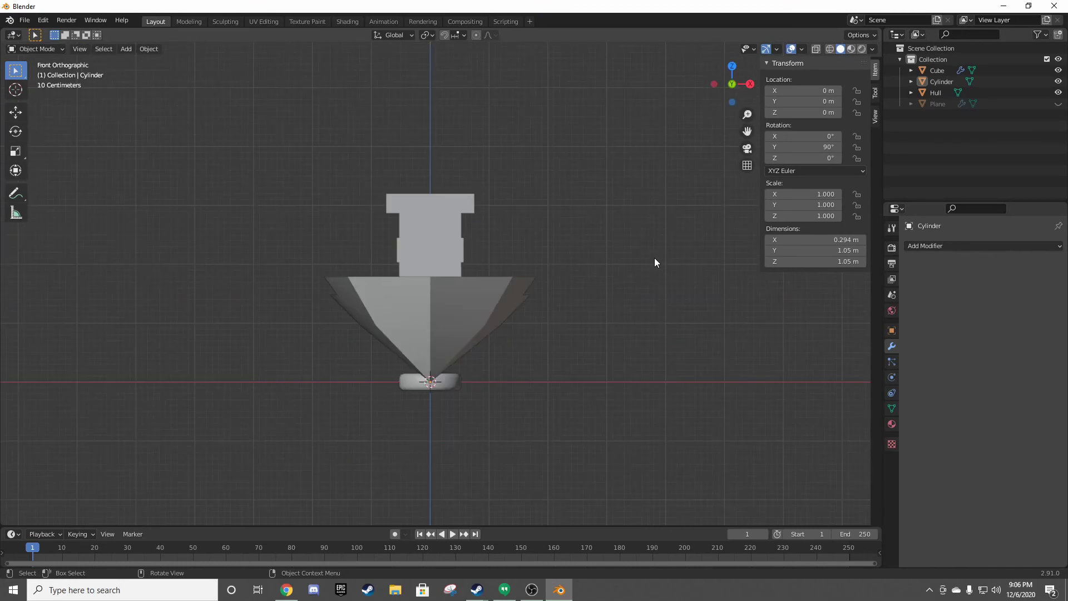
# - Move the tire up onto the hull side, tilt it, and slide it along the hull
pyautogui.click(449, 380)
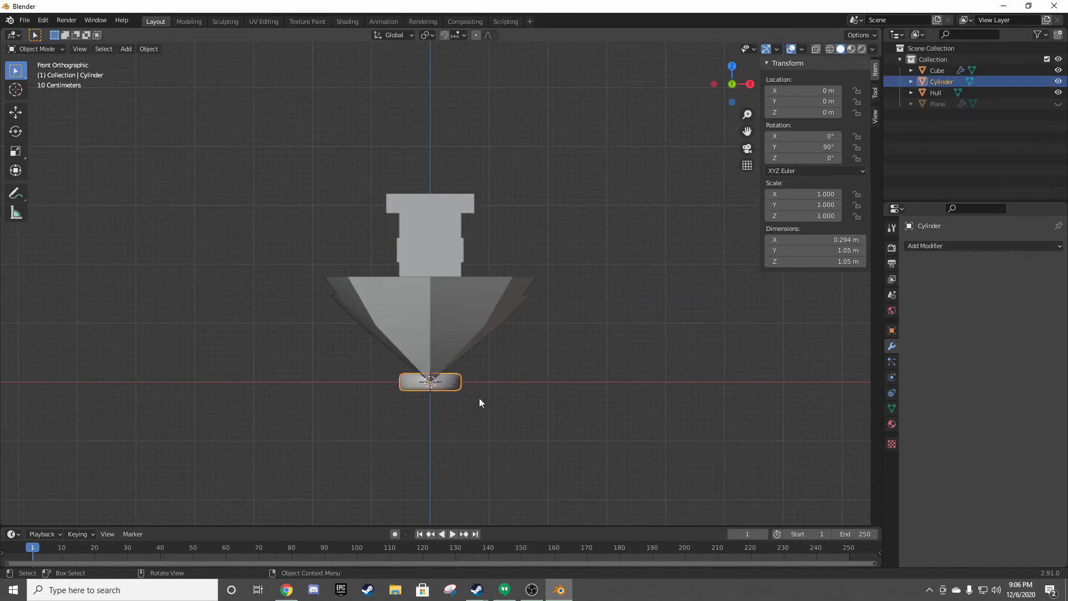
pyautogui.press('g')
pyautogui.click(591, 319)
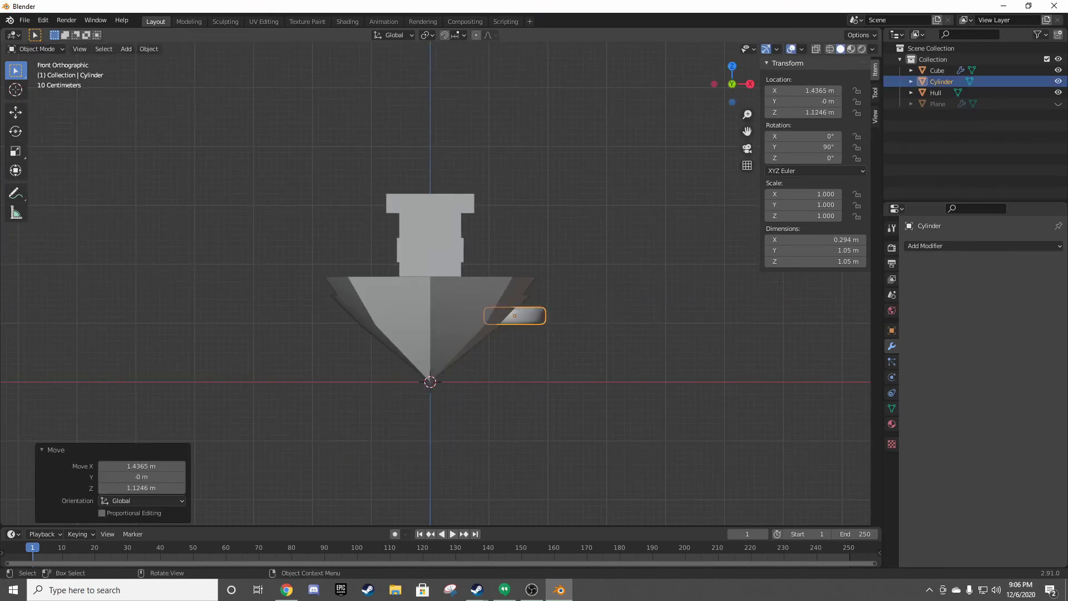
pyautogui.press('r')
pyautogui.click(574, 229)
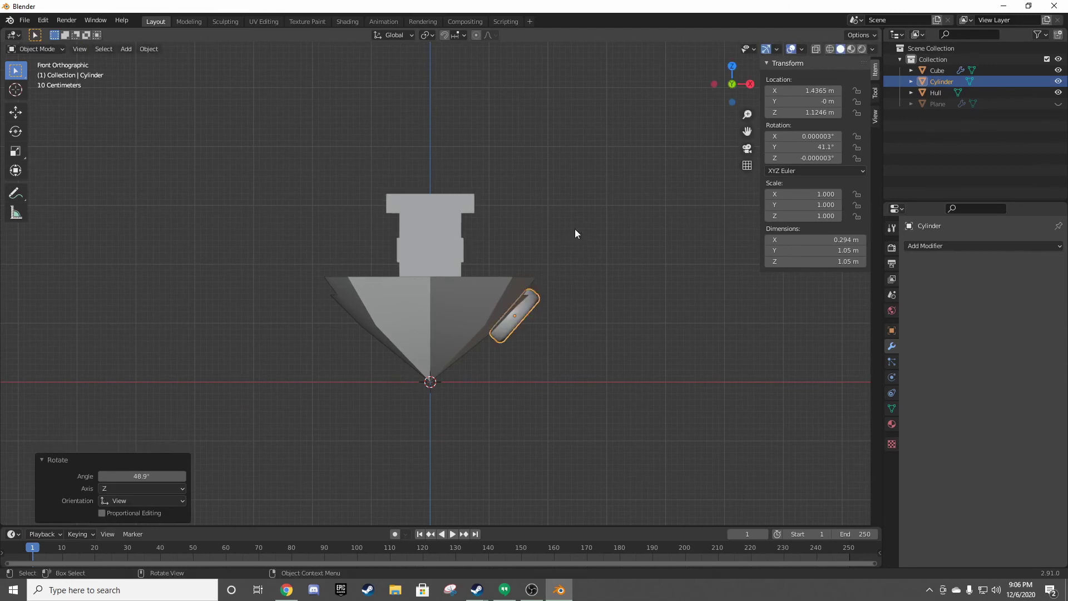
pyautogui.press('KP_3')
pyautogui.press('g')
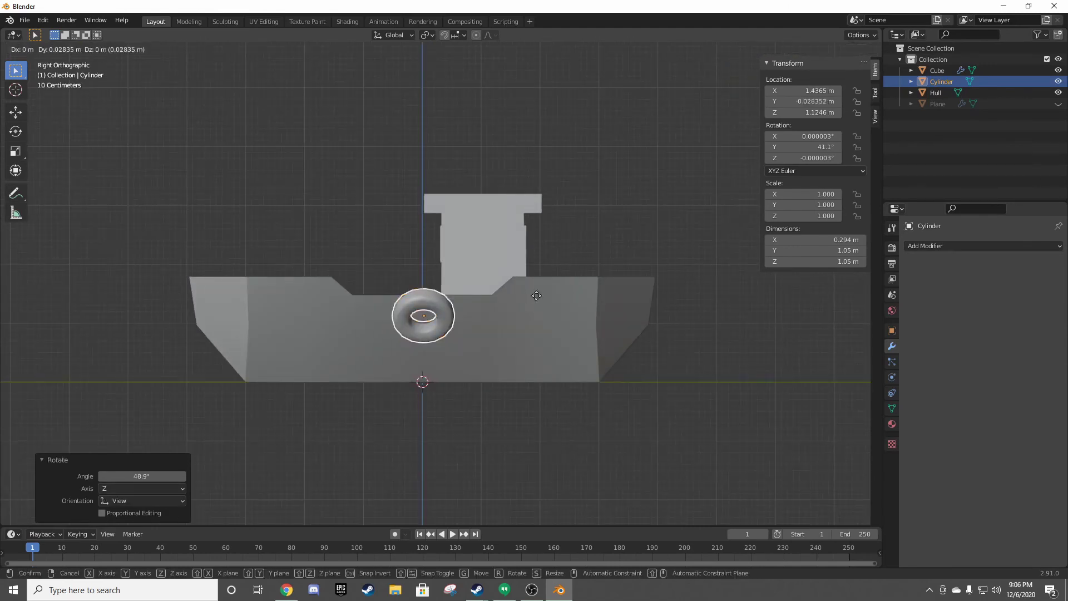
pyautogui.click(674, 298)
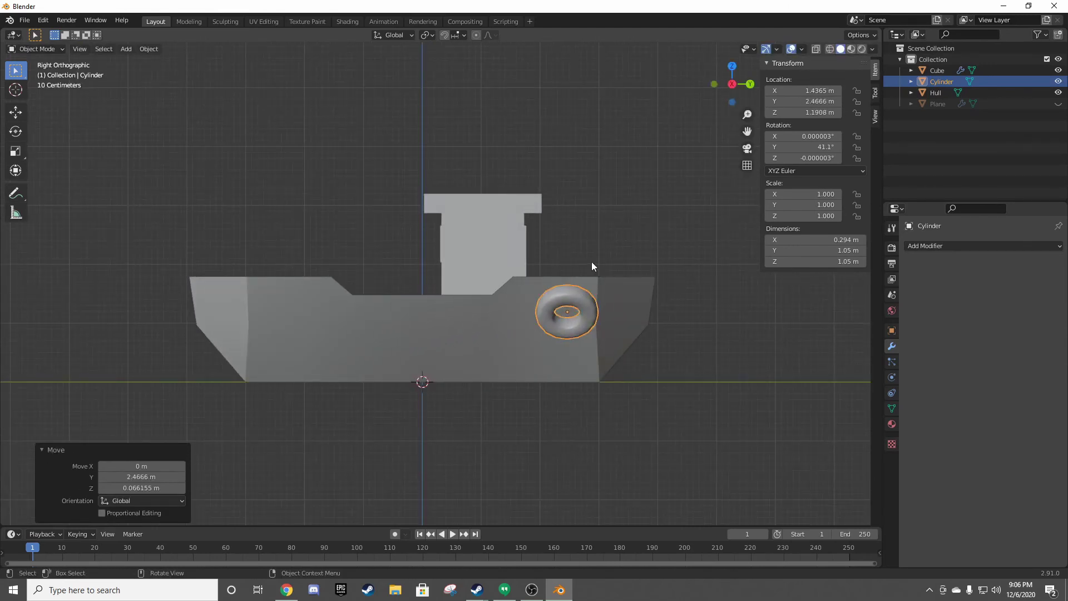
# - Turn the tire upright and set it flush against the hull side
pyautogui.press('KP_1')
pyautogui.press('r')
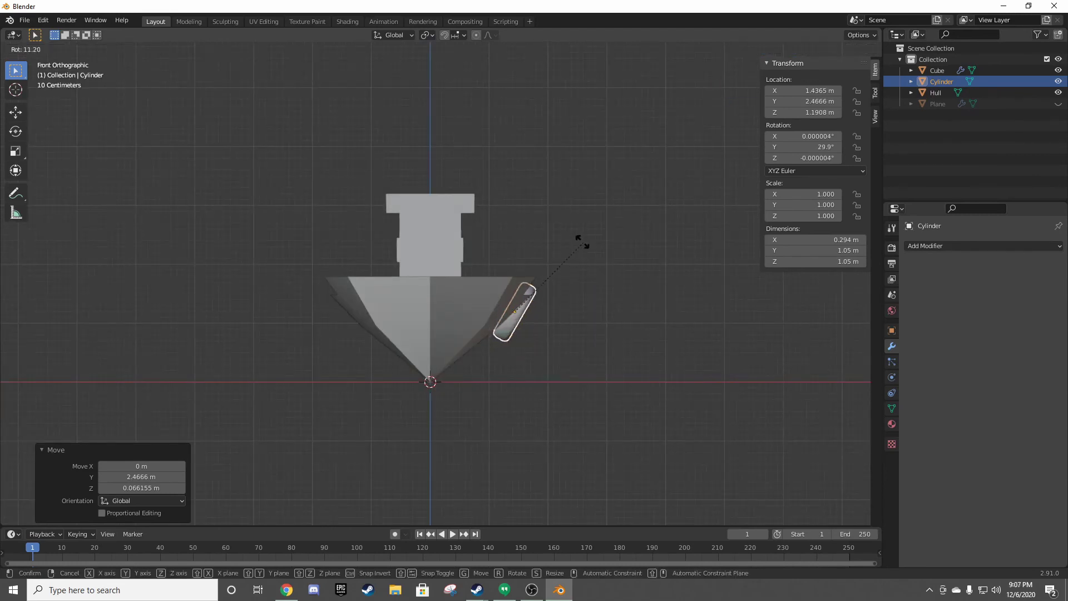
pyautogui.click(582, 243)
pyautogui.press('g')
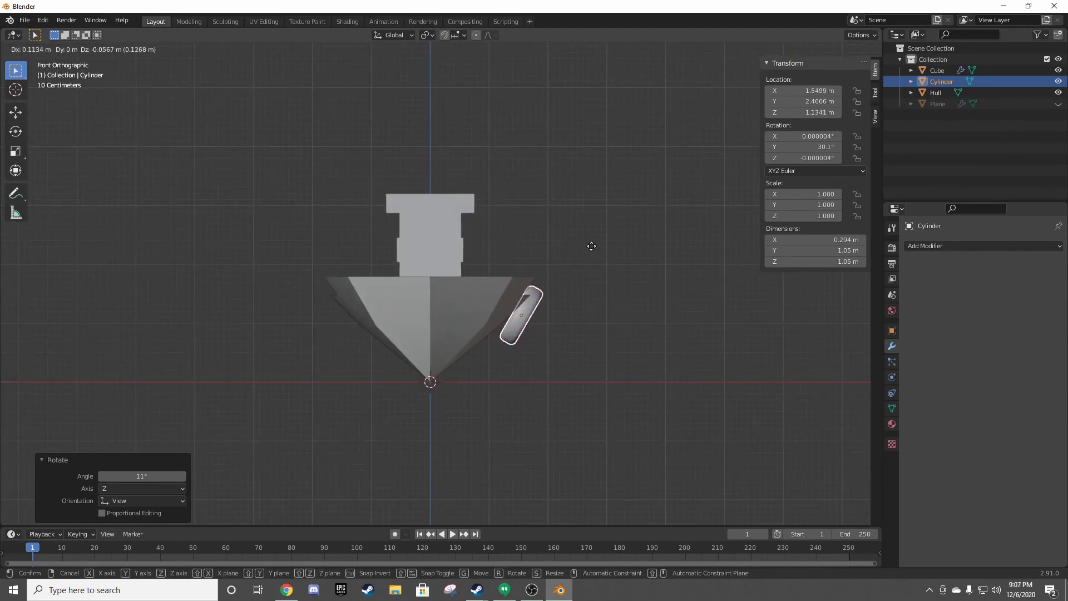
pyautogui.click(592, 243)
pyautogui.press('r')
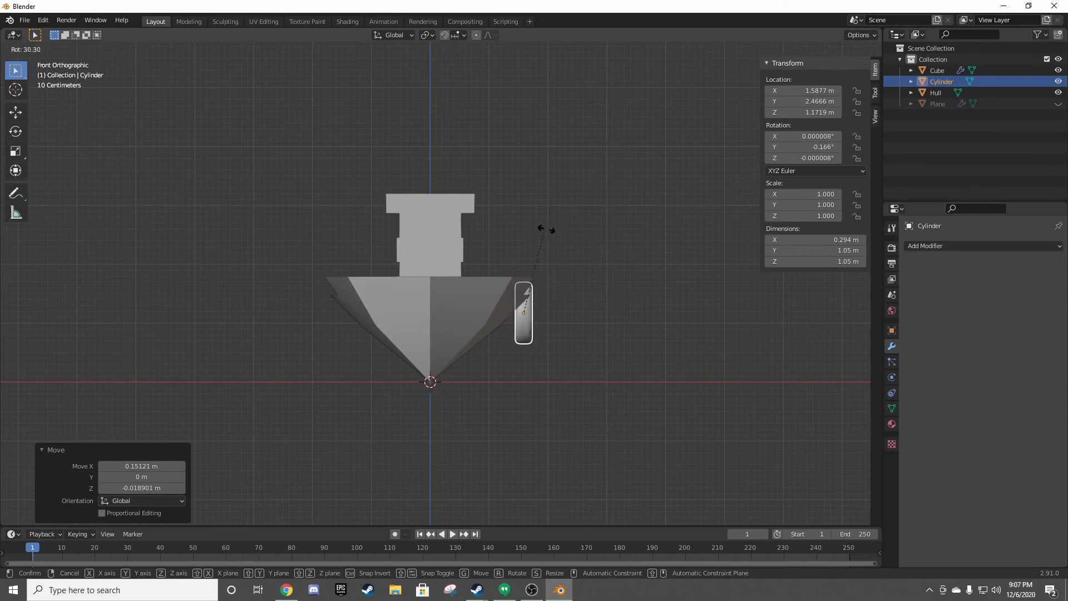
pyautogui.click(547, 228)
pyautogui.press('g')
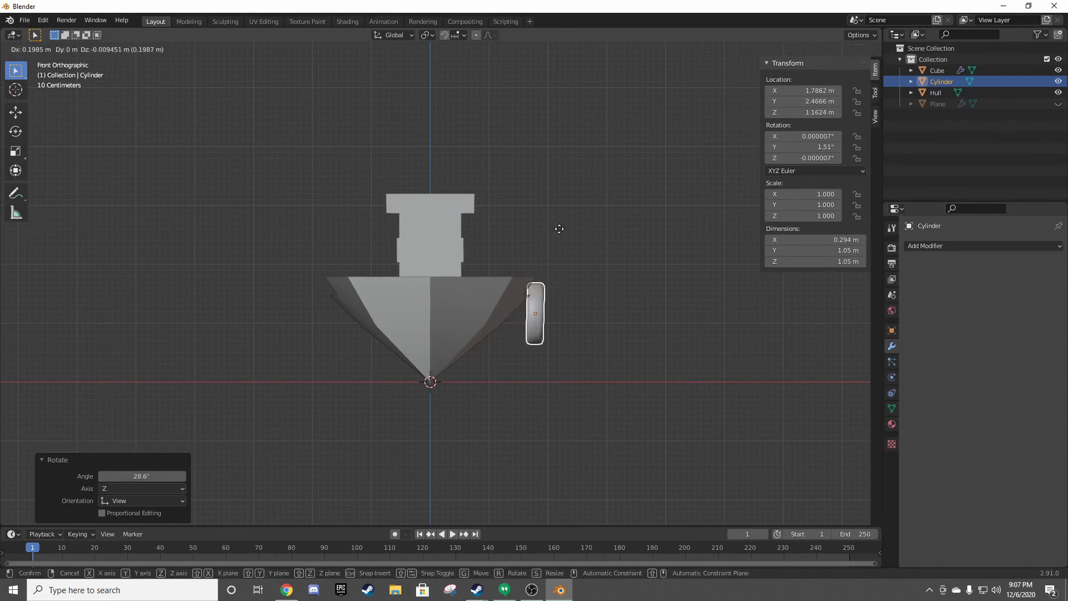
pyautogui.click(556, 230)
pyautogui.moveTo(555, 229); pyautogui.dragTo(410, 242, button='middle')
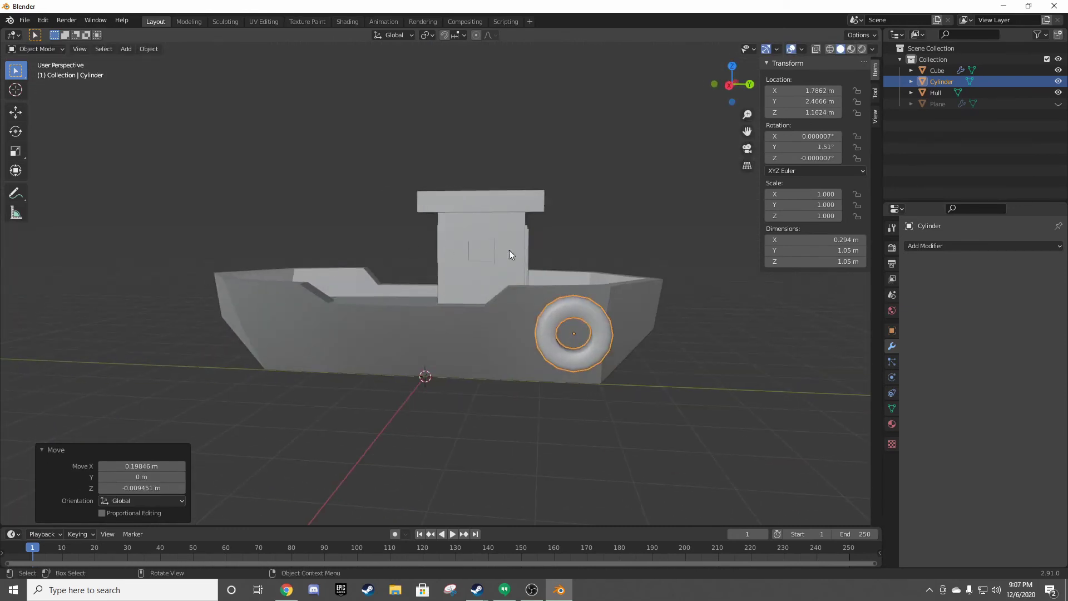
pyautogui.moveTo(508, 249); pyautogui.dragTo(629, 259, button='middle')
# - Scale the tire to about 0.705, raise it on the hull, and shift it along X
pyautogui.press('s')
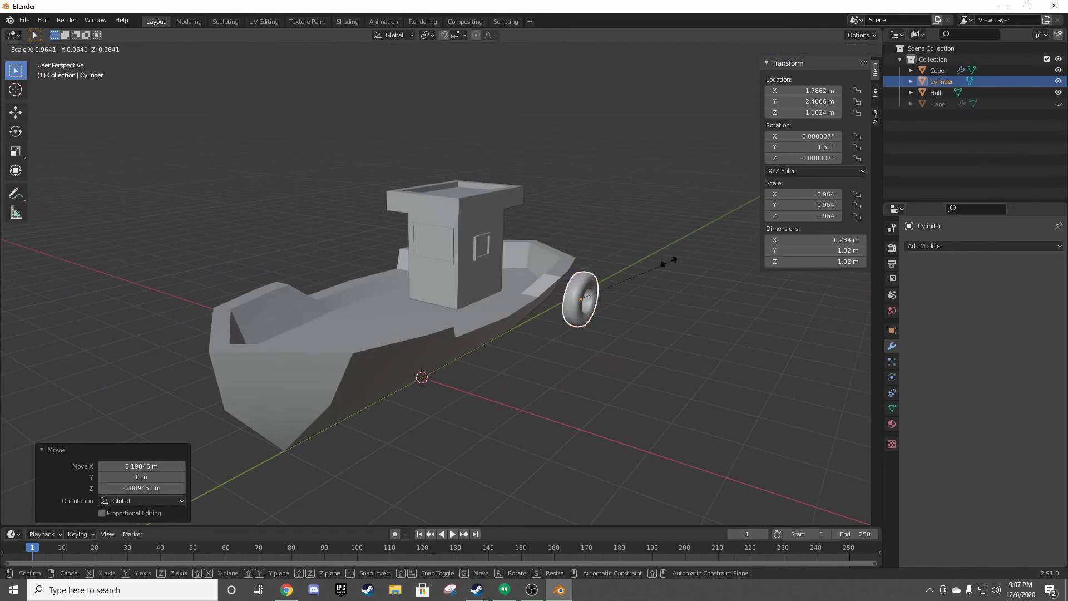
pyautogui.click(638, 266)
pyautogui.press('KP_3')
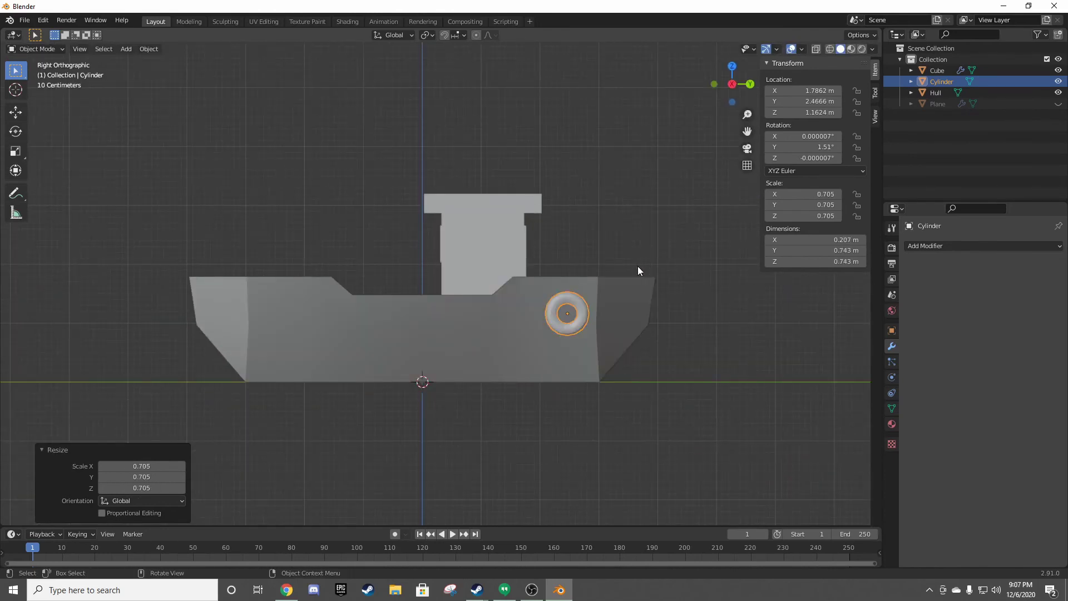
pyautogui.press('g')
pyautogui.click(616, 265)
pyautogui.moveTo(616, 265)
pyautogui.mouseDown(button='middle')
pyautogui.moveTo(561, 283)
pyautogui.moveTo(482, 287)
pyautogui.moveTo(509, 298)
pyautogui.moveTo(593, 288)
pyautogui.mouseUp(button='middle')
pyautogui.press('g')
pyautogui.press('x')
pyautogui.click(519, 285)
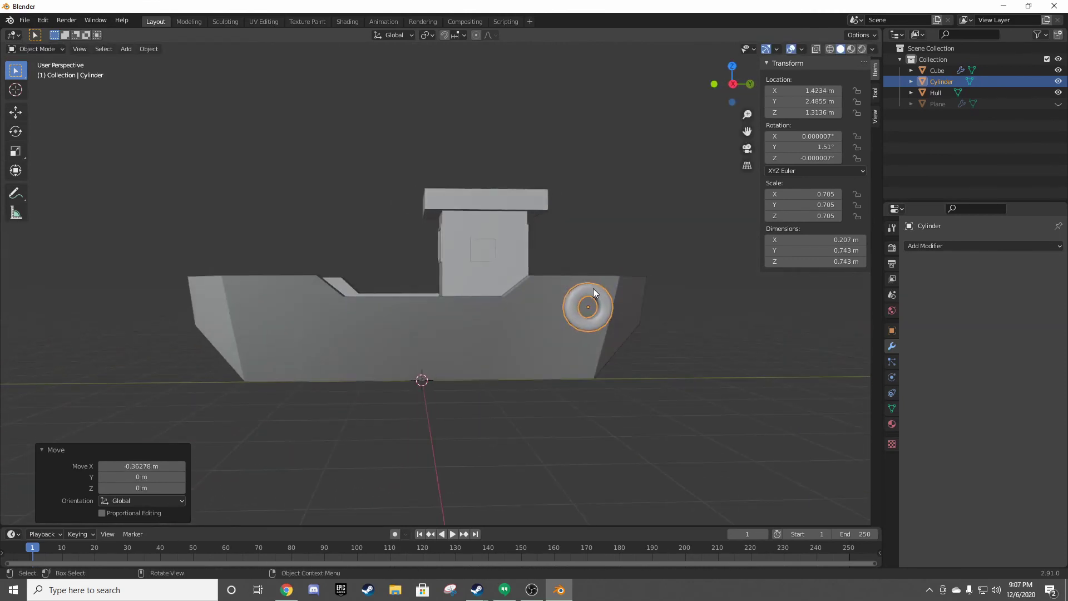
pyautogui.press('KP_1')
pyautogui.press('KP_3')
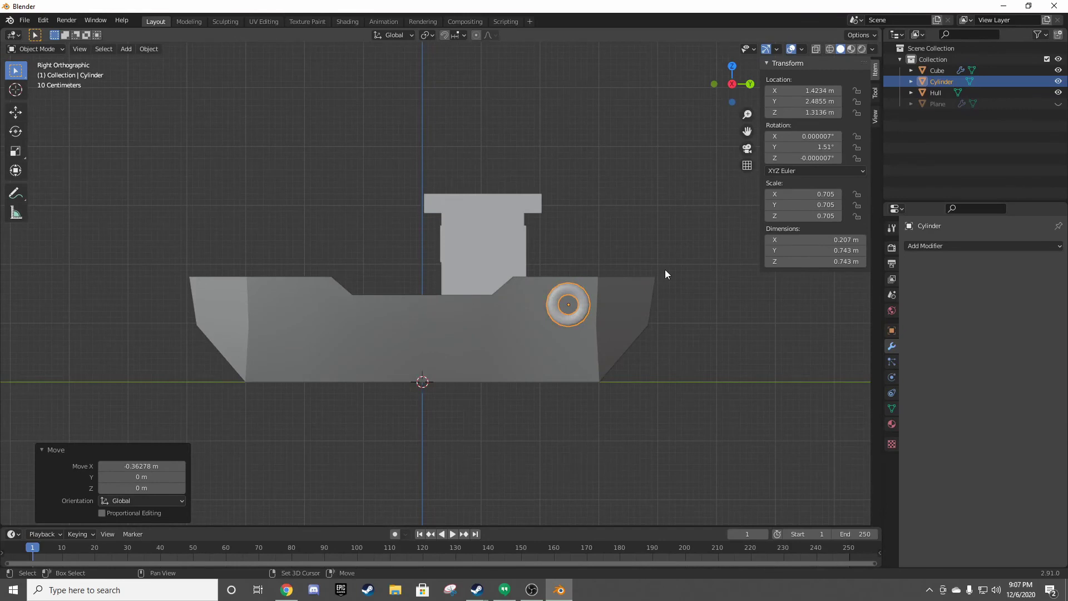
# - Duplicate the tire six times along the hull side, making a row of seven
pyautogui.hotkey('shift', 'd')
pyautogui.click(601, 287)
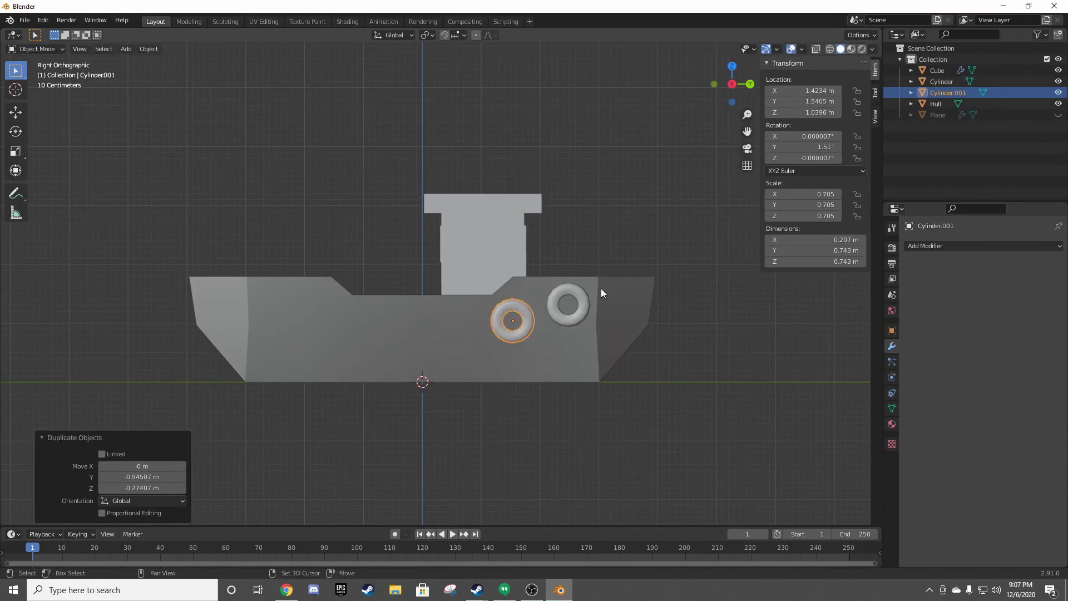
pyautogui.hotkey('shift', 'd')
pyautogui.click(484, 295)
pyautogui.hotkey('shift', 'd')
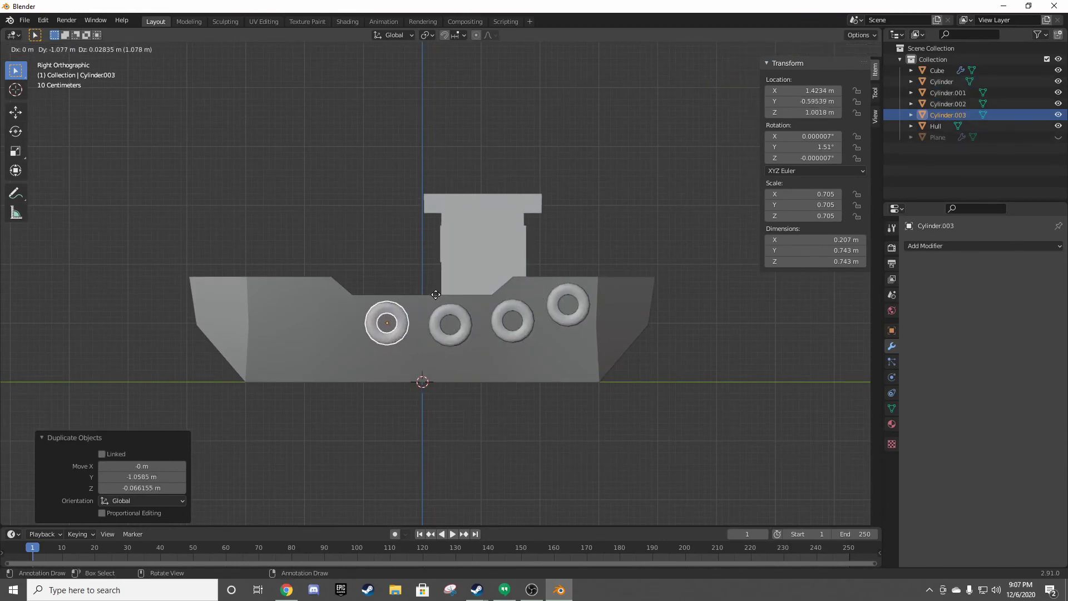
pyautogui.click(440, 295)
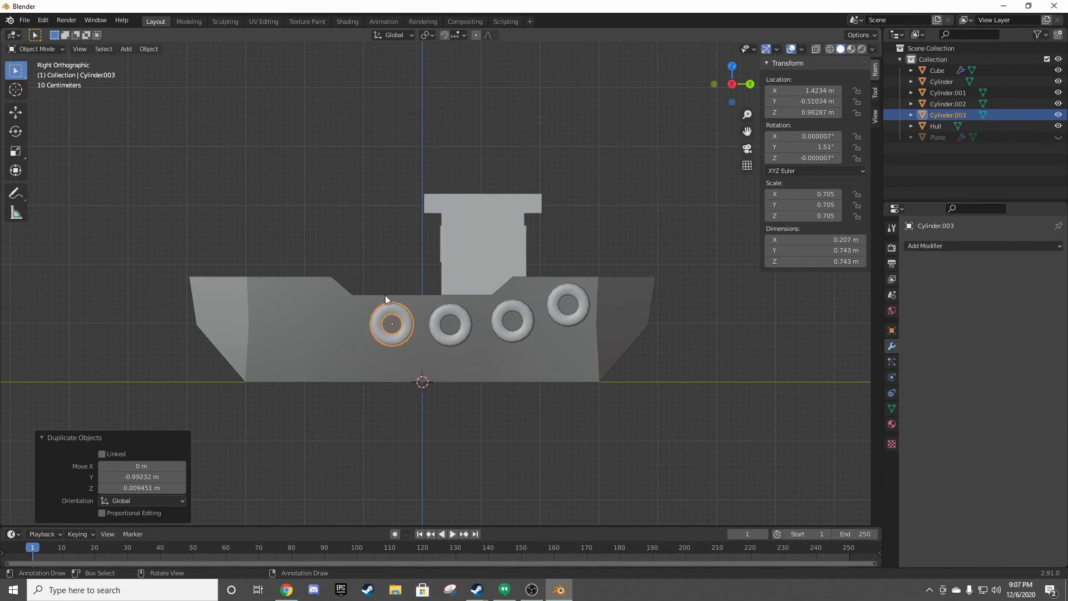
pyautogui.hotkey('shift', 'd')
pyautogui.click(309, 289)
pyautogui.hotkey('shift', 'd')
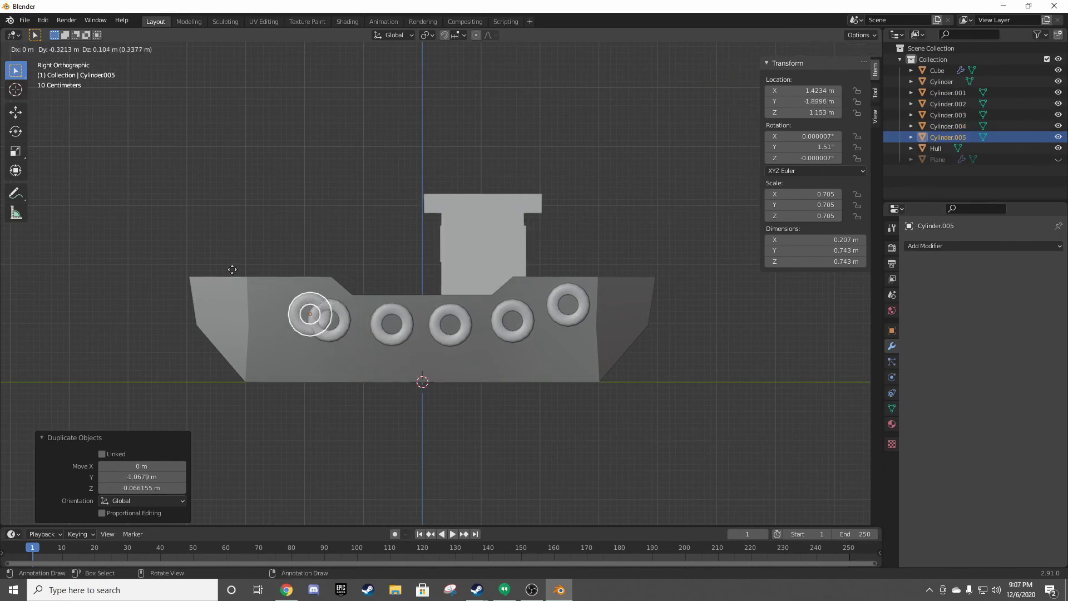
pyautogui.click(217, 260)
pyautogui.hotkey('shift', 'd')
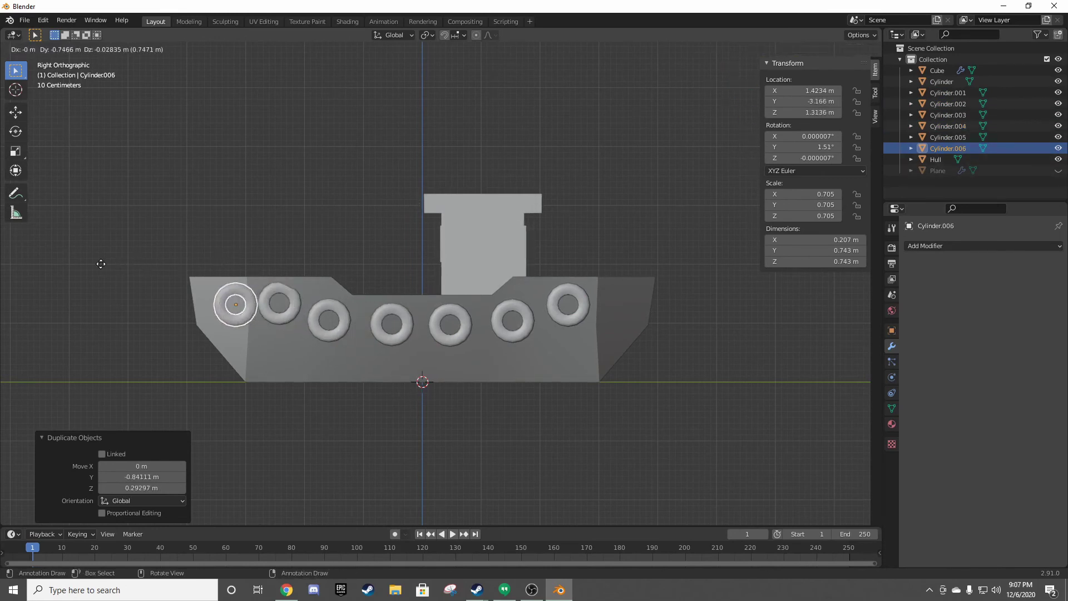
pyautogui.click(85, 263)
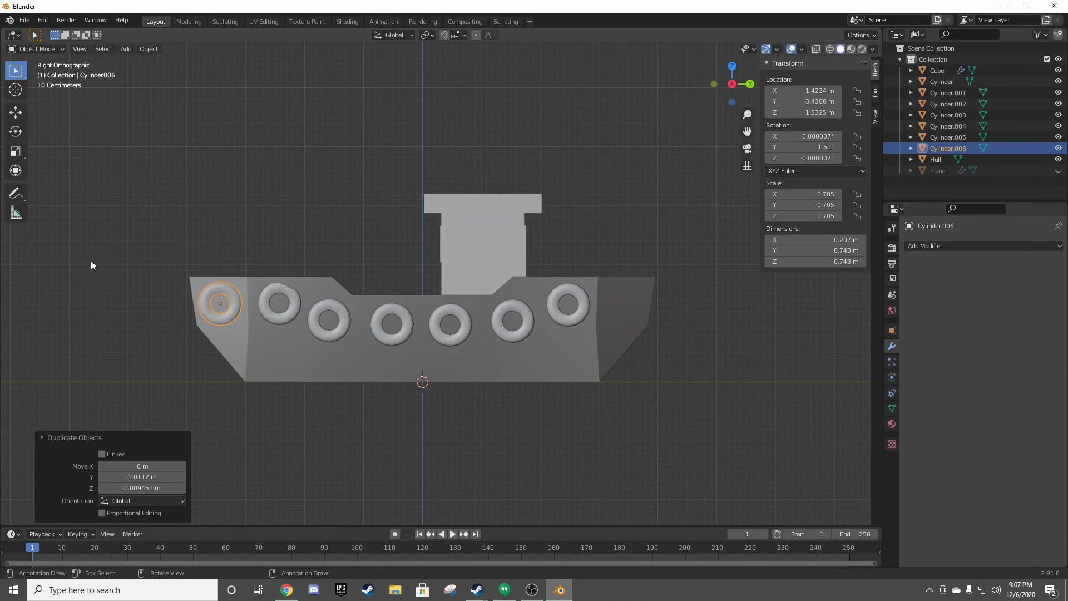
# - Angle the end tire to follow the slanted hull and set it against it
pyautogui.press('KP_7')
pyautogui.keyDown('shift'); pyautogui.moveTo(378, 367); pyautogui.dragTo(368, 226, button='middle'); pyautogui.keyUp('shift')
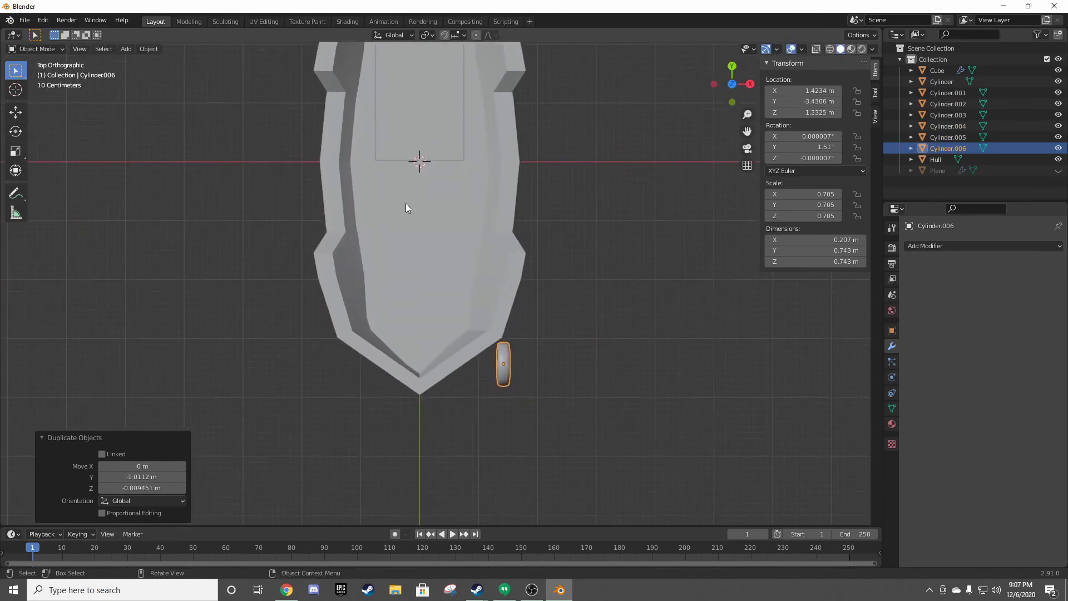
pyautogui.press('r')
pyautogui.click(625, 301)
pyautogui.press('g')
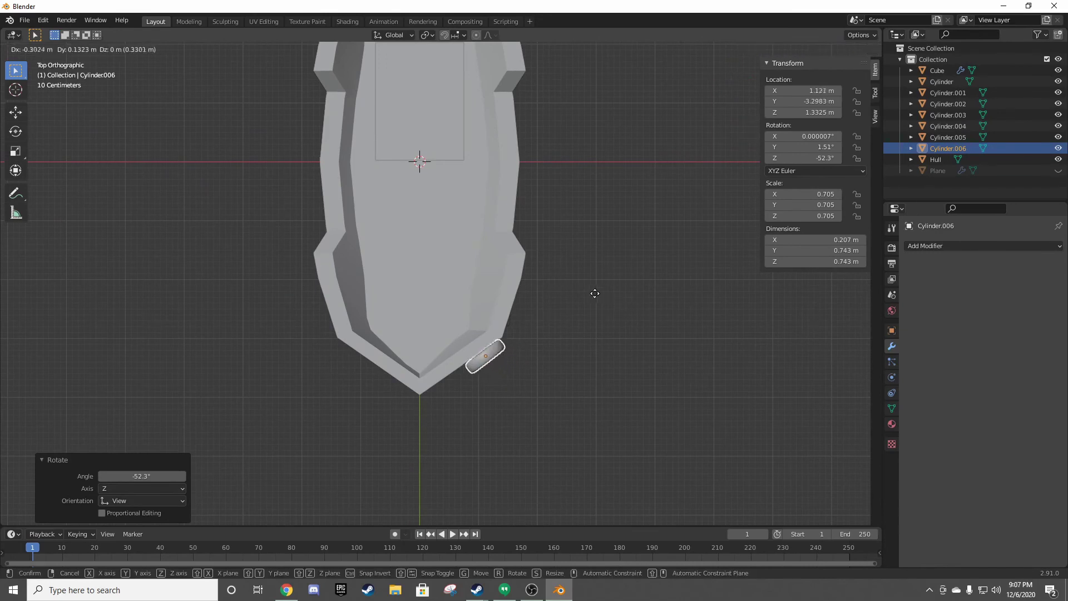
pyautogui.click(595, 294)
pyautogui.moveTo(616, 296)
pyautogui.mouseDown(button='middle')
pyautogui.moveTo(541, 195)
pyautogui.moveTo(546, 186)
pyautogui.moveTo(595, 205)
pyautogui.moveTo(579, 238)
pyautogui.moveTo(547, 231)
pyautogui.moveTo(548, 173)
pyautogui.moveTo(482, 198)
pyautogui.moveTo(424, 199)
pyautogui.moveTo(438, 202)
pyautogui.mouseUp(button='middle')
pyautogui.press('g')
pyautogui.click(533, 241)
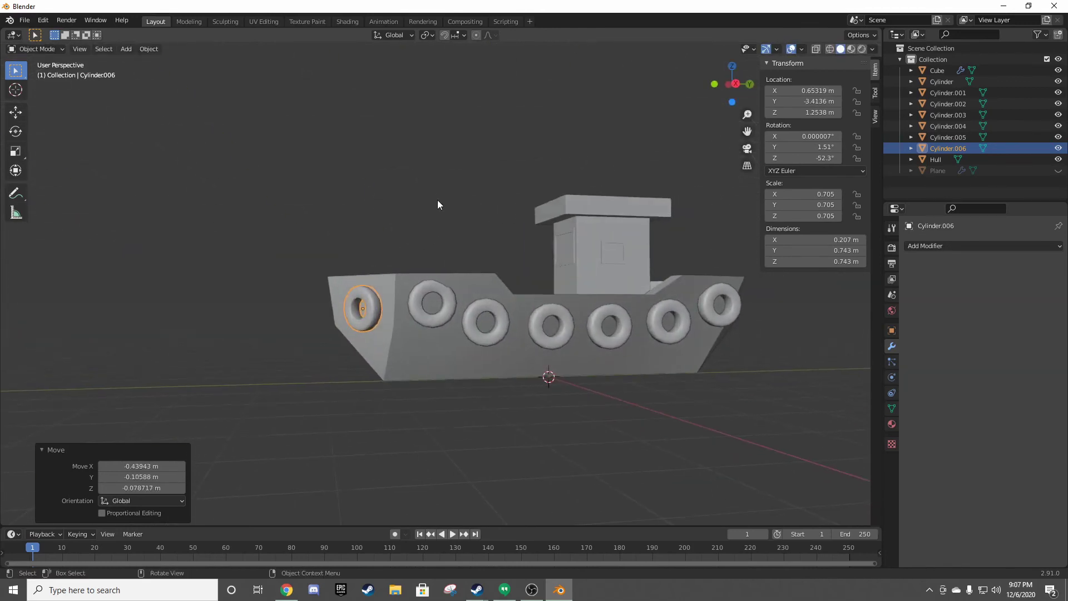
# - Raise the end tire slightly along Z and shift it along Y
pyautogui.press('g')
pyautogui.press('z')
pyautogui.click(442, 215)
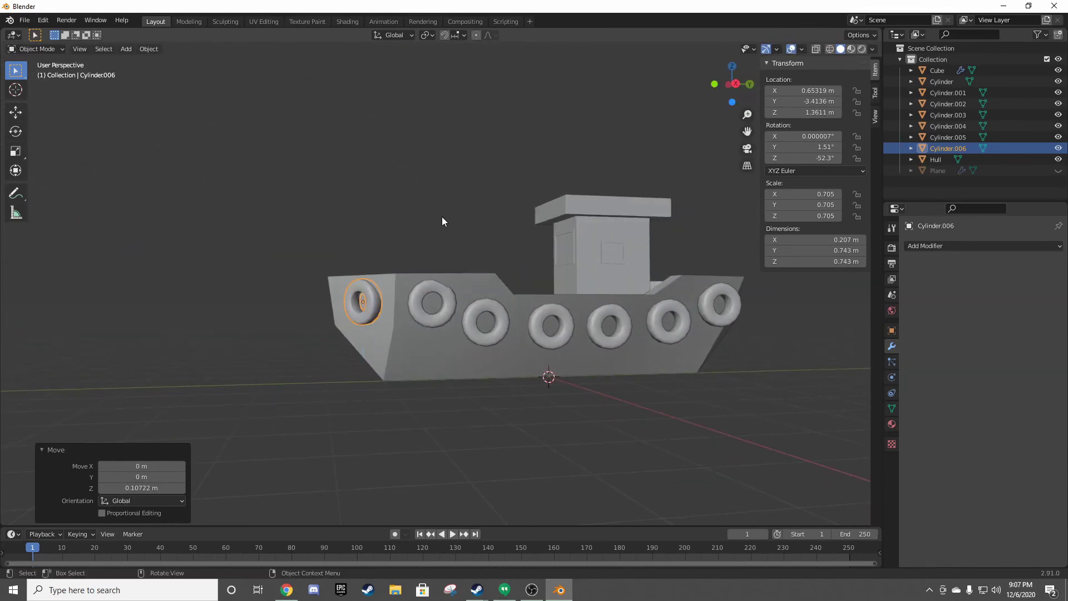
pyautogui.press('g')
pyautogui.press('y')
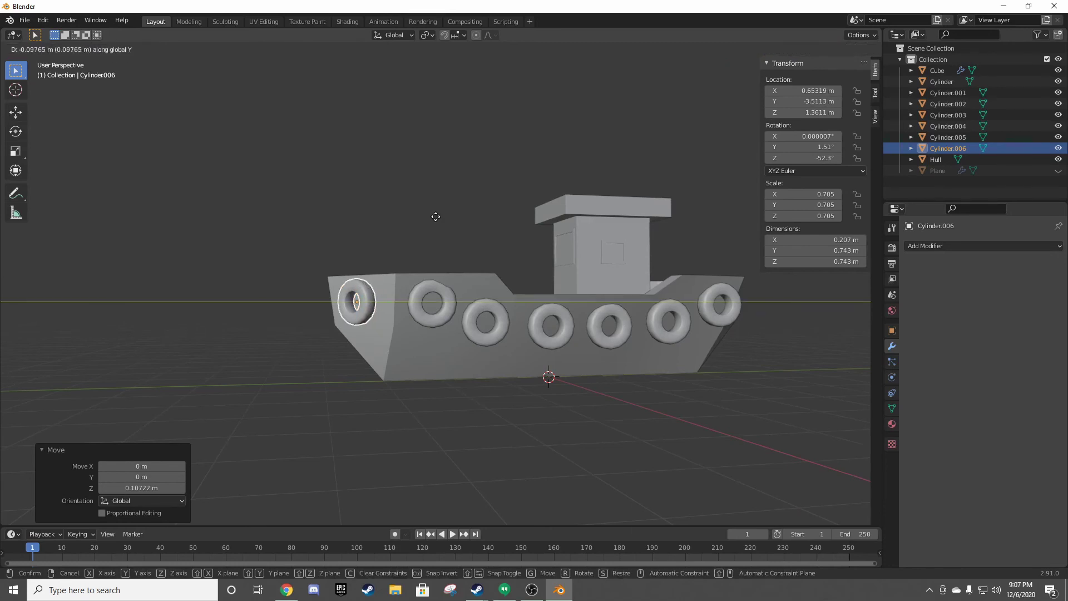
pyautogui.click(439, 215)
pyautogui.moveTo(421, 220); pyautogui.dragTo(520, 265, button='middle')
pyautogui.click(635, 344)
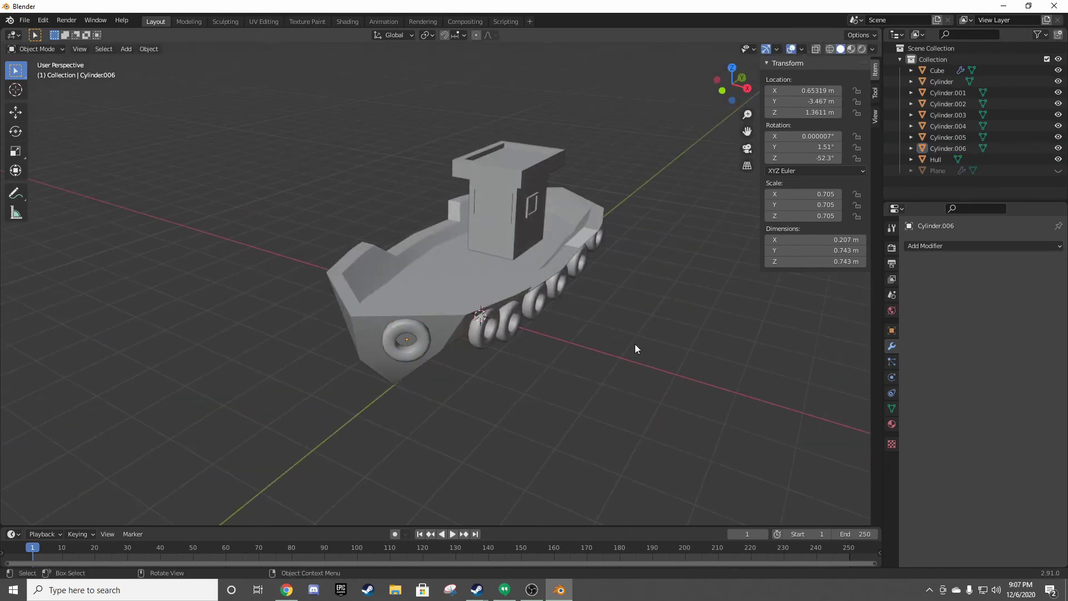
pyautogui.moveTo(636, 344)
pyautogui.mouseDown(button='middle')
pyautogui.moveTo(694, 342)
pyautogui.moveTo(663, 369)
pyautogui.moveTo(482, 289)
pyautogui.moveTo(489, 312)
pyautogui.moveTo(569, 336)
pyautogui.moveTo(533, 330)
pyautogui.mouseUp(button='middle')
# - Push the neighbouring tire against the hull, turn it slightly on Z, and unhide the railings
pyautogui.click(436, 319)
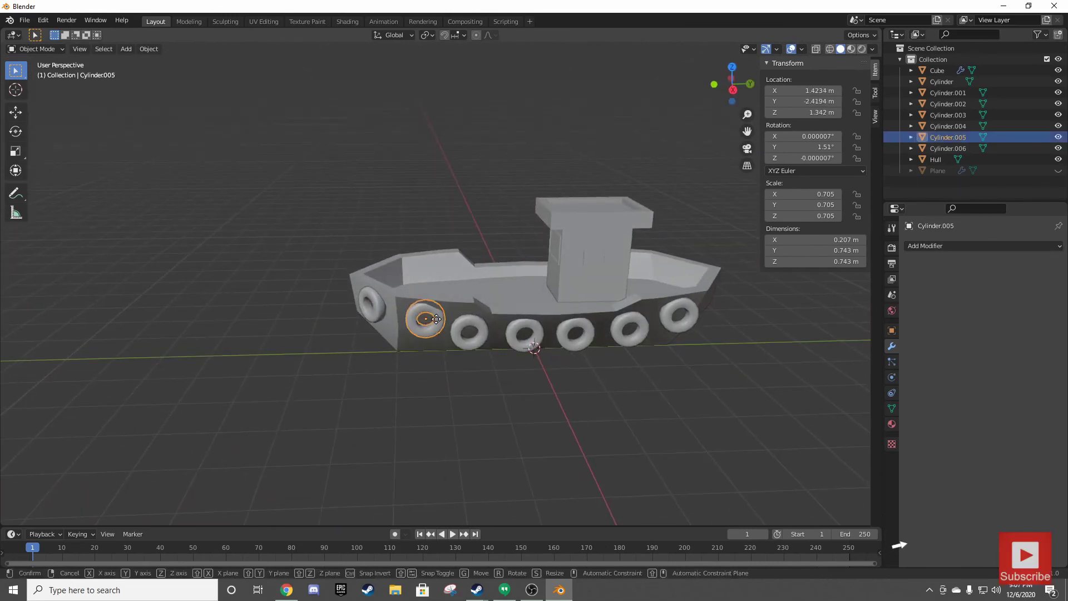
pyautogui.press('g')
pyautogui.press('x')
pyautogui.click(439, 326)
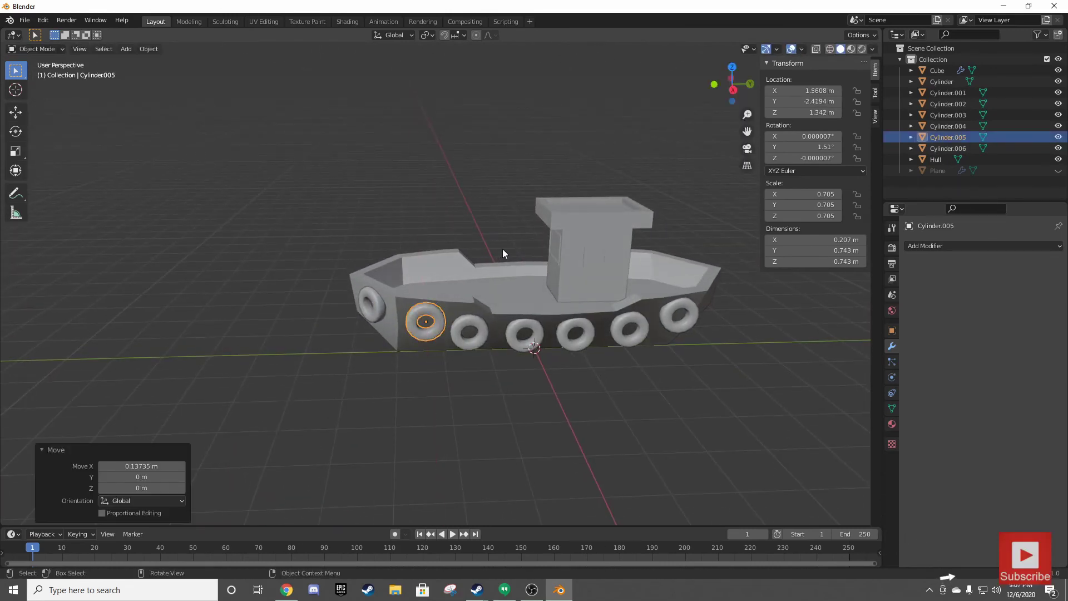
pyautogui.press('r')
pyautogui.press('z')
pyautogui.click(515, 258)
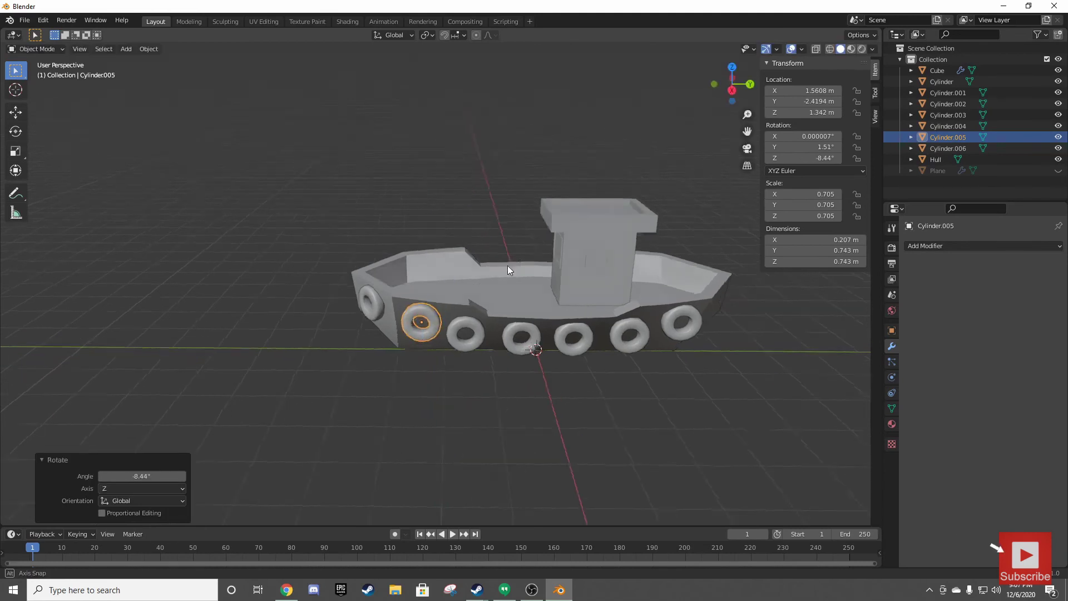
pyautogui.moveTo(507, 266); pyautogui.dragTo(724, 423, button='middle')
pyautogui.click(747, 382)
pyautogui.moveTo(747, 381); pyautogui.dragTo(732, 333, button='middle')
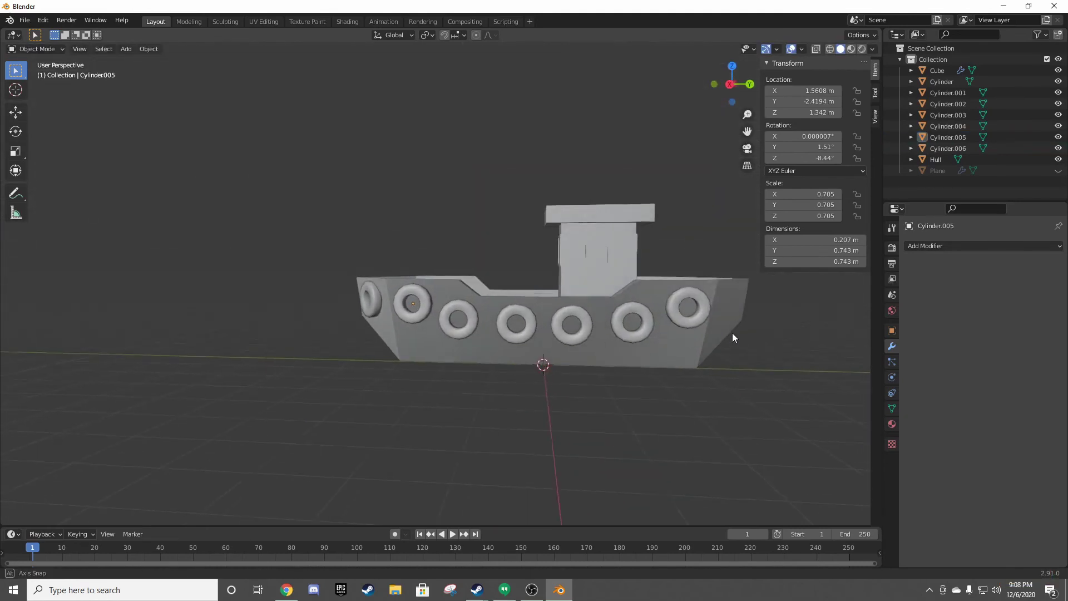
pyautogui.click(1060, 171)
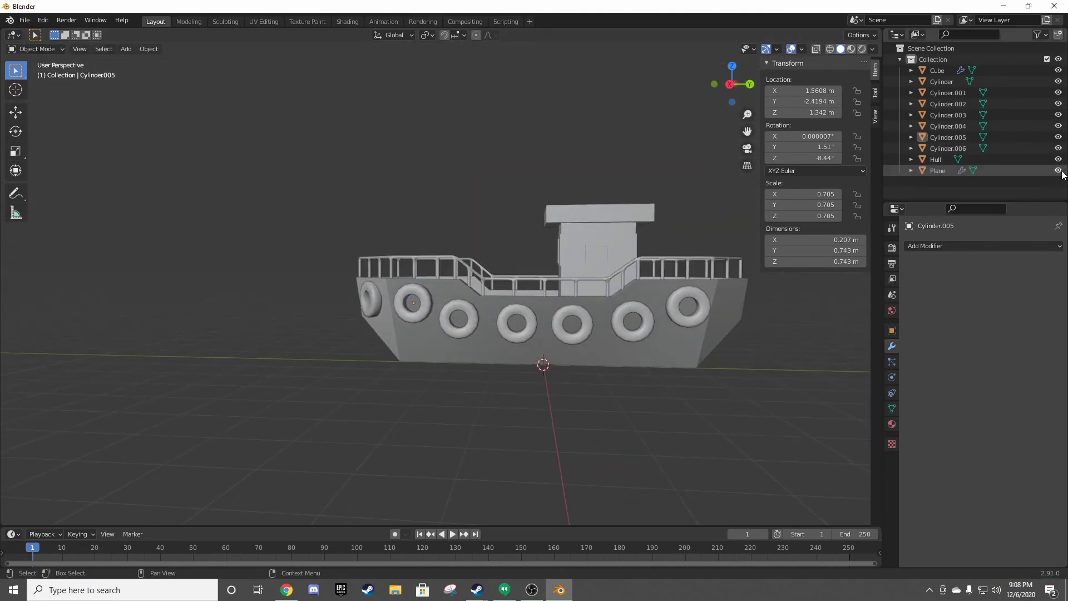
# - Duplicate the tire at the other end along Y to the hull's tip
pyautogui.moveTo(758, 255)
pyautogui.mouseDown(button='middle')
pyautogui.moveTo(672, 322)
pyautogui.moveTo(616, 283)
pyautogui.moveTo(528, 267)
pyautogui.moveTo(469, 277)
pyautogui.mouseUp(button='middle')
pyautogui.click(450, 282)
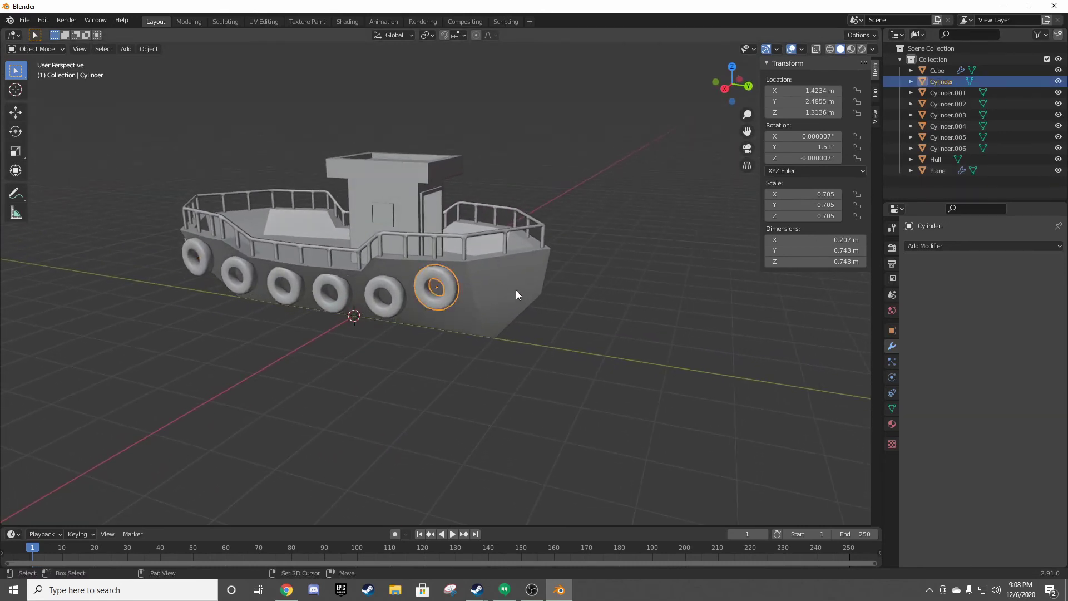
pyautogui.hotkey('shift', 'd')
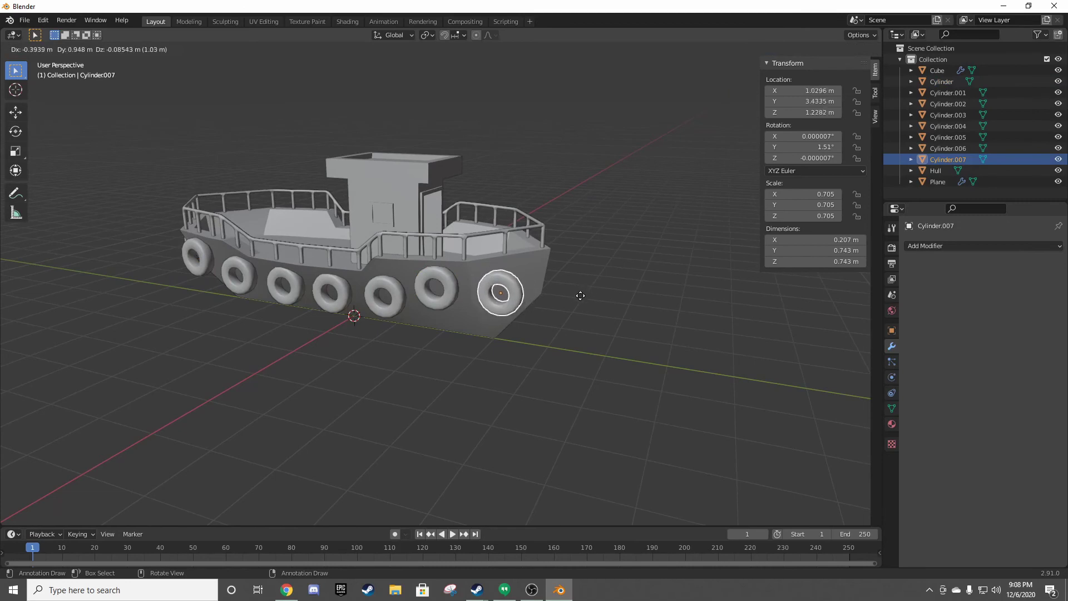
pyautogui.press('y')
pyautogui.click(582, 298)
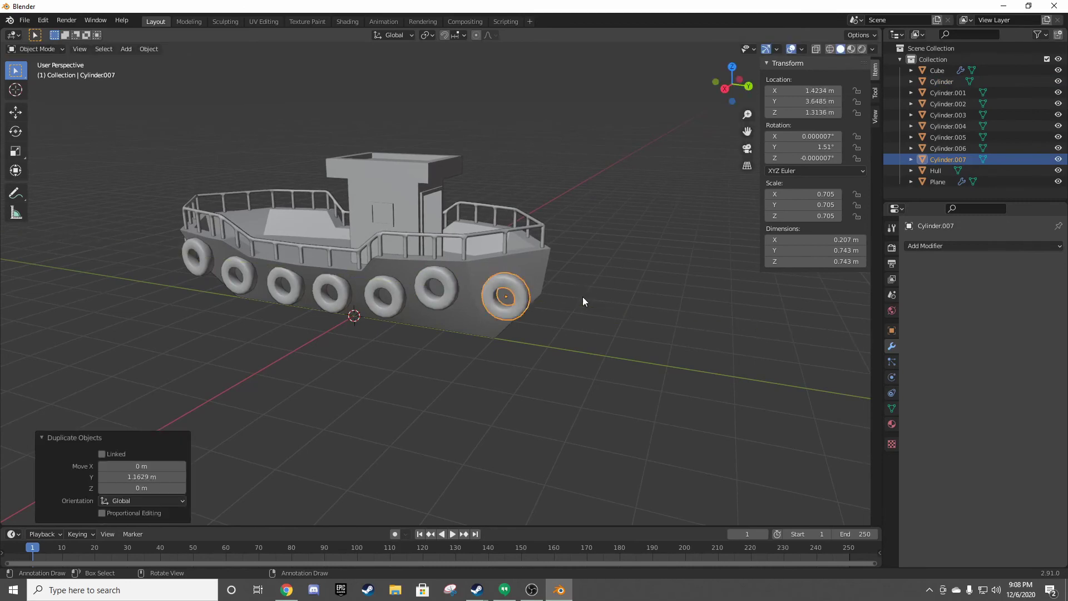
# - Angle the new bow tire to follow the hull and fit it against the bow in Top view
pyautogui.press('KP_7')
pyautogui.press('r')
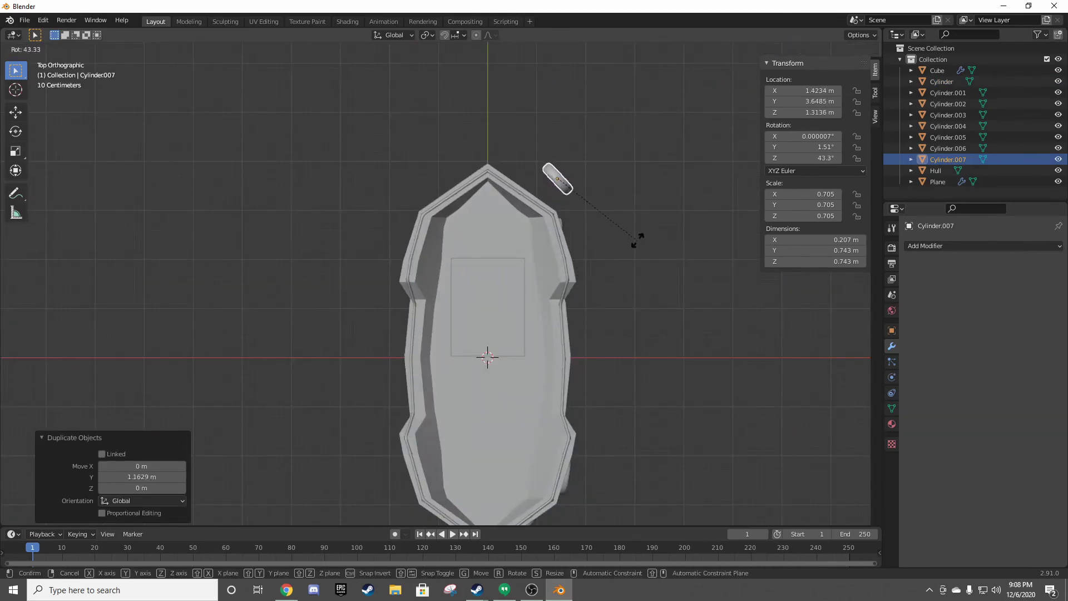
pyautogui.click(638, 239)
pyautogui.press('g')
pyautogui.click(600, 240)
pyautogui.press('r')
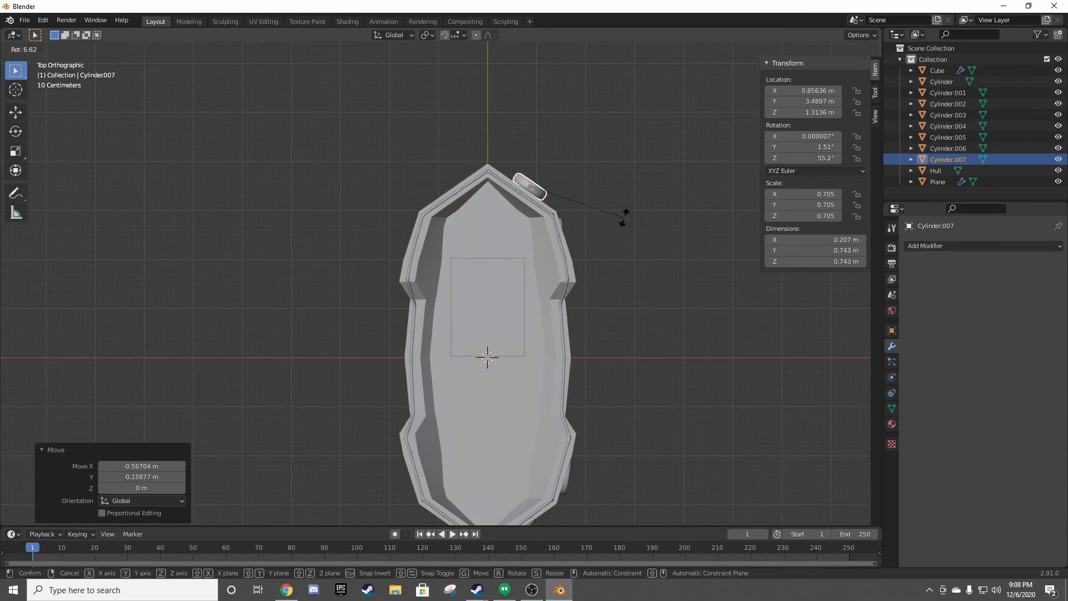
pyautogui.click(623, 218)
pyautogui.press('g')
pyautogui.click(622, 219)
# - Nudge the bow tire forward and inward so it sits snugly against the angled bow
pyautogui.moveTo(622, 219); pyautogui.dragTo(562, 217, button='middle')
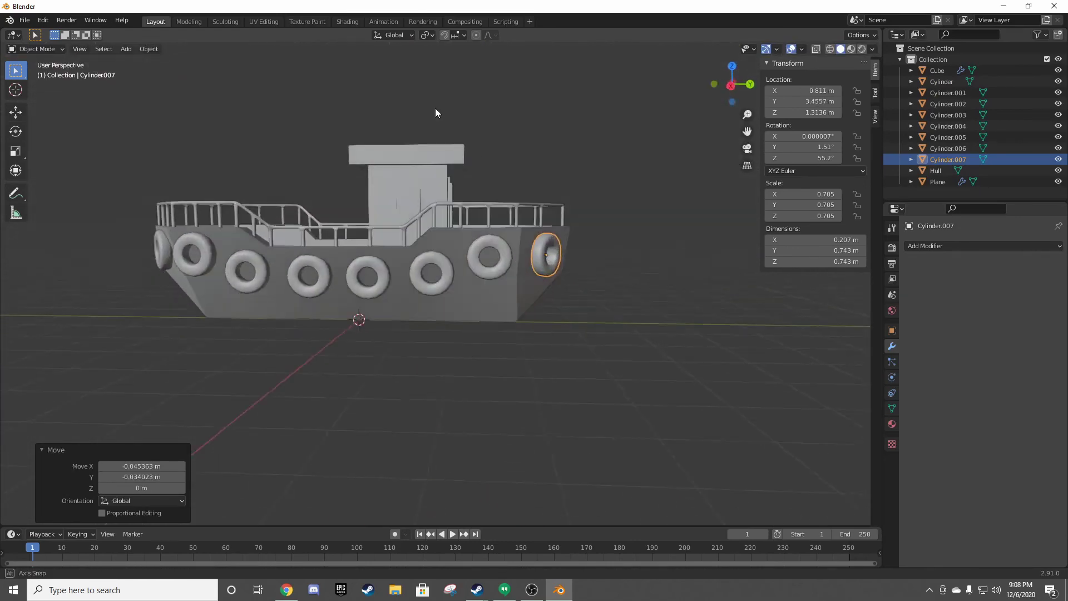
pyautogui.click(563, 217)
pyautogui.moveTo(520, 262); pyautogui.dragTo(498, 247, button='middle')
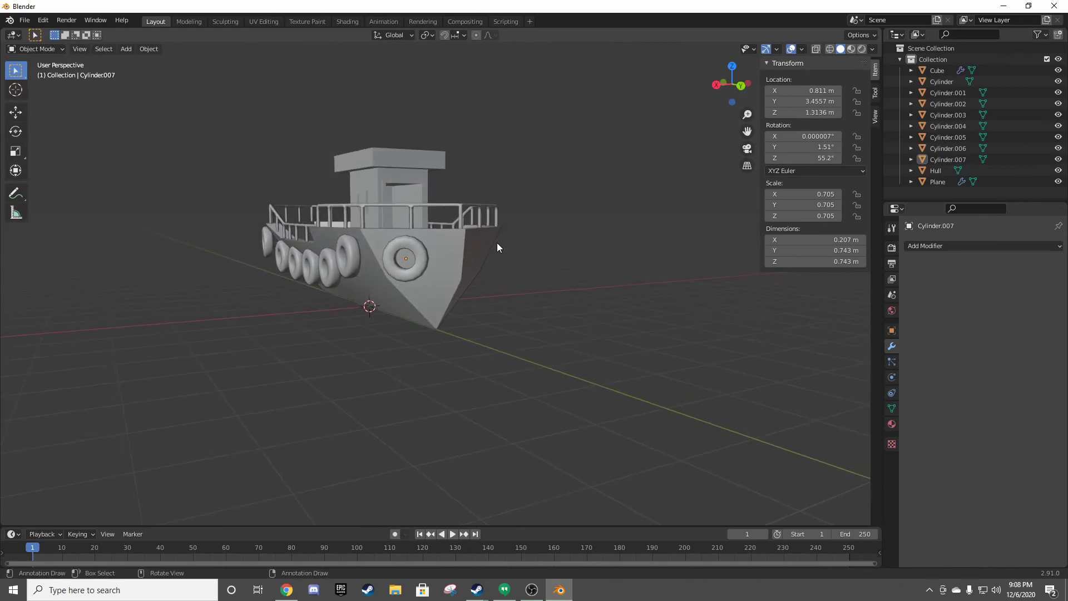
pyautogui.click(422, 254)
pyautogui.press('KP_7')
pyautogui.press('g')
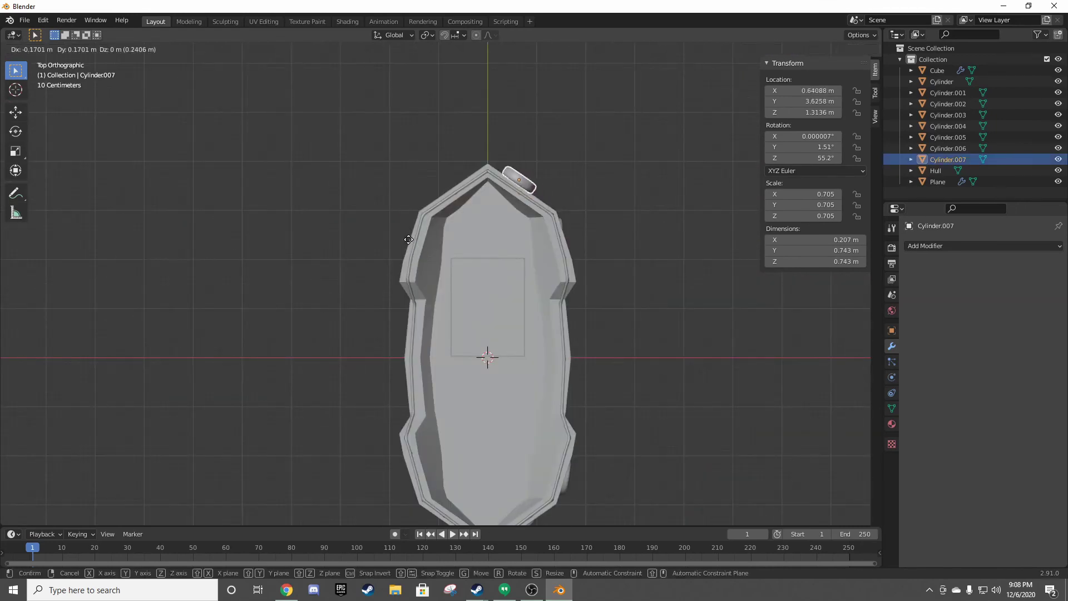
pyautogui.click(405, 240)
pyautogui.moveTo(533, 207)
pyautogui.mouseDown(button='middle')
pyautogui.moveTo(402, 121)
pyautogui.moveTo(560, 178)
pyautogui.moveTo(482, 153)
pyautogui.moveTo(517, 183)
pyautogui.moveTo(537, 256)
pyautogui.moveTo(512, 291)
pyautogui.mouseUp(button='middle')
pyautogui.click(560, 179)
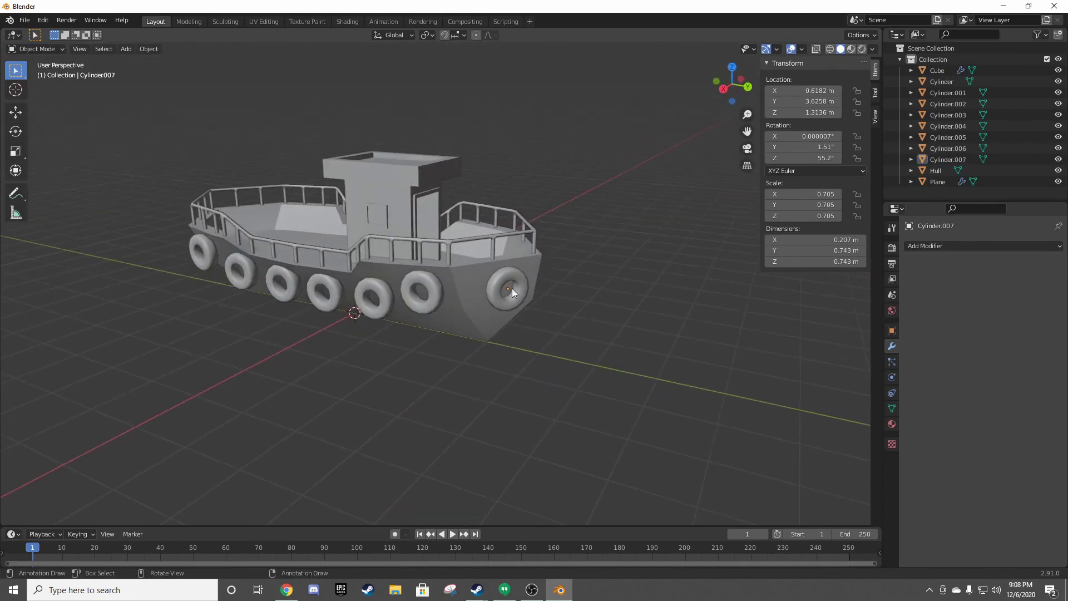
pyautogui.click(512, 288)
# - Select all the side tires along the hull plus the front tire
pyautogui.keyDown('shift'); pyautogui.click(431, 281); pyautogui.keyUp('shift')
pyautogui.keyDown('shift'); pyautogui.click(381, 298); pyautogui.keyUp('shift')
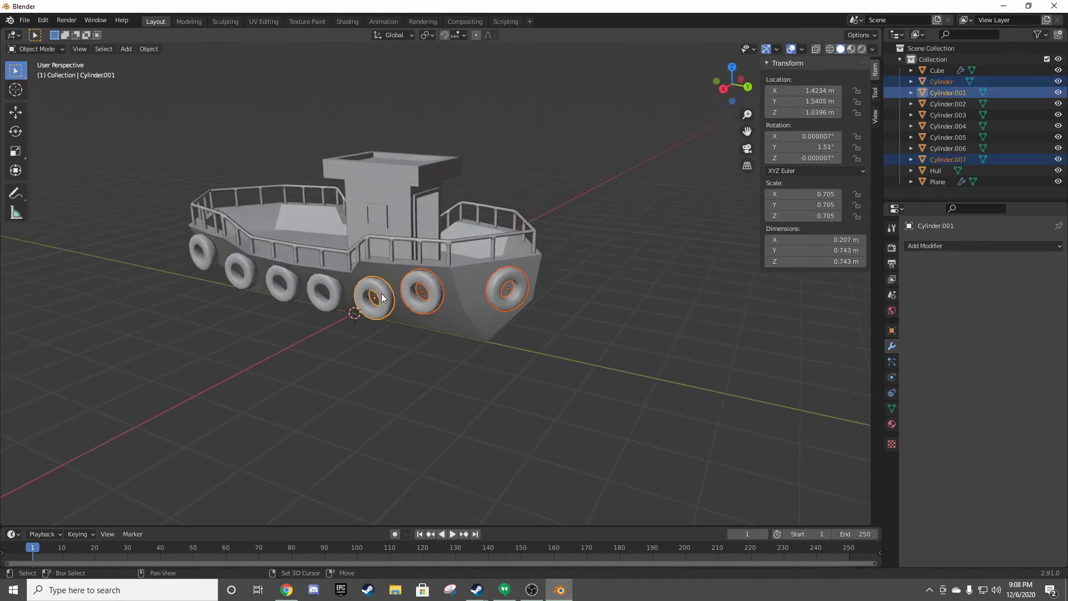
pyautogui.keyDown('shift'); pyautogui.click(326, 288); pyautogui.keyUp('shift')
pyautogui.keyDown('shift'); pyautogui.click(282, 281); pyautogui.keyUp('shift')
pyautogui.keyDown('shift'); pyautogui.click(246, 278); pyautogui.keyUp('shift')
pyautogui.keyDown('shift'); pyautogui.click(204, 263); pyautogui.keyUp('shift')
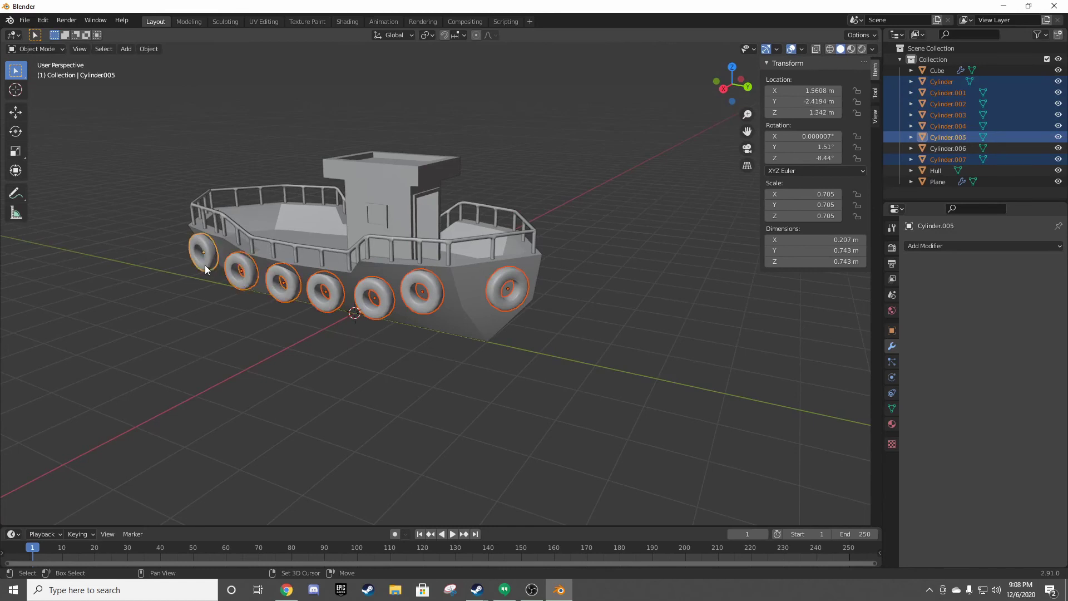
pyautogui.moveTo(205, 266)
pyautogui.mouseDown(button='middle')
pyautogui.moveTo(321, 256)
pyautogui.moveTo(260, 279)
pyautogui.mouseUp(button='middle')
pyautogui.keyDown('shift'); pyautogui.click(260, 282); pyautogui.keyUp('shift')
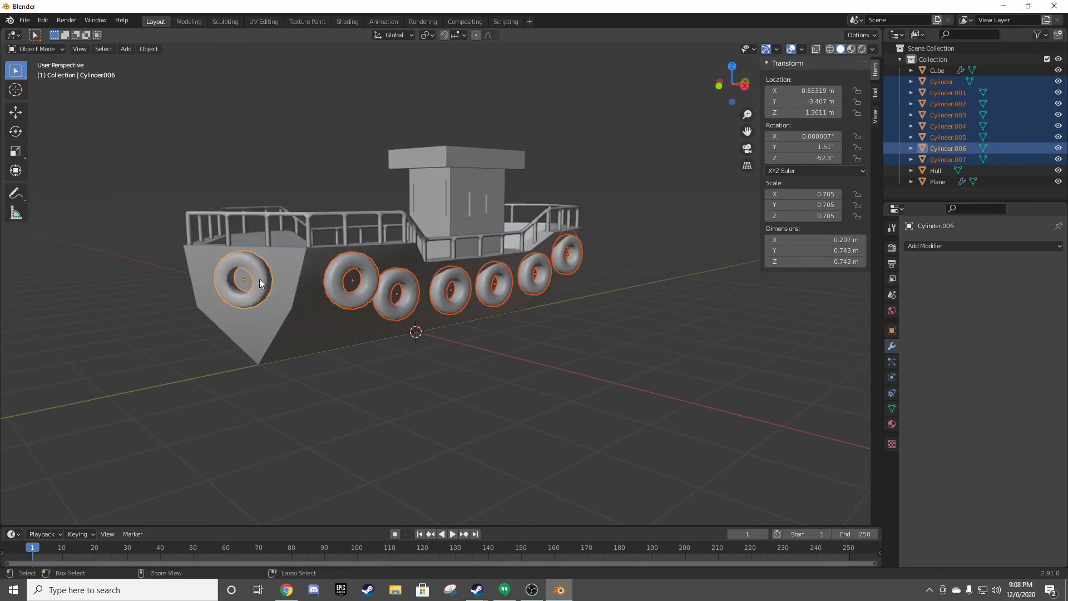
# - Join the selected tires into one object and rename it 'Tires'
pyautogui.hotkey('ctrl', 'j')
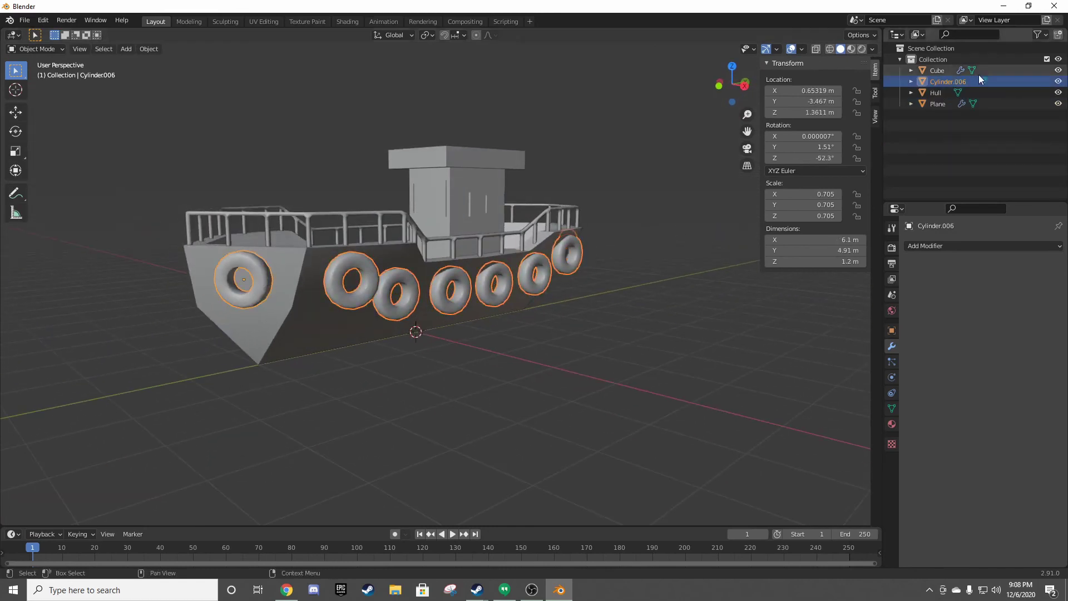
pyautogui.doubleClick(957, 81)
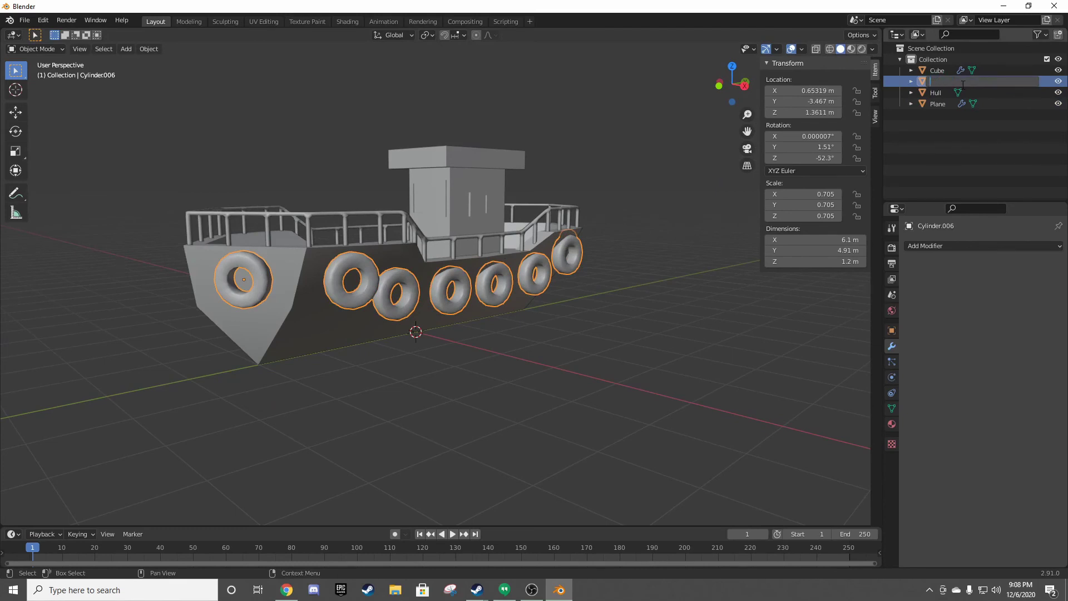
pyautogui.write('Tires')
pyautogui.press('Return')
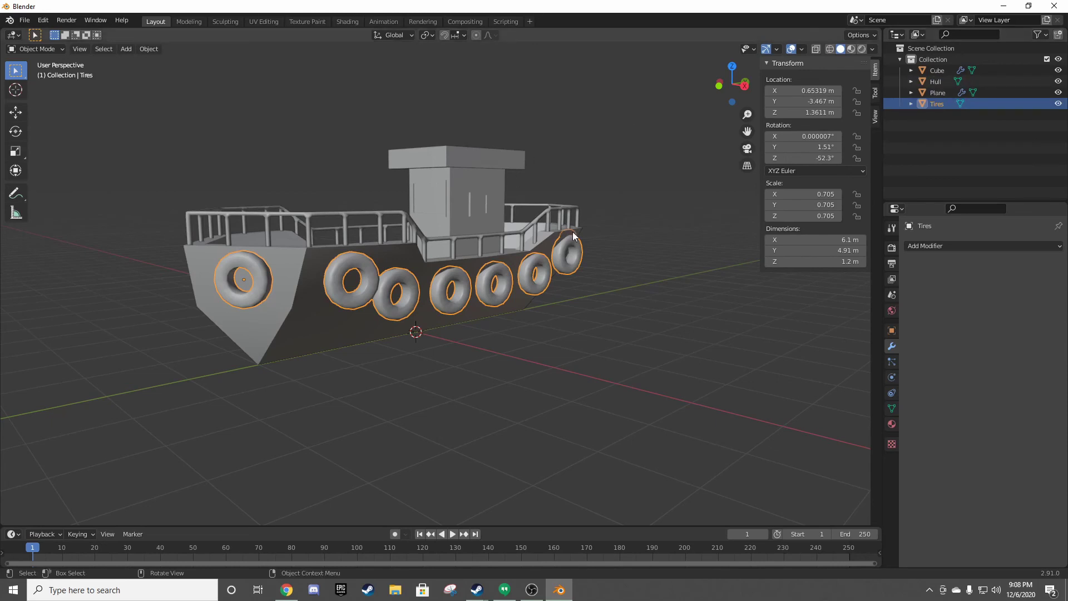
pyautogui.click(921, 248)
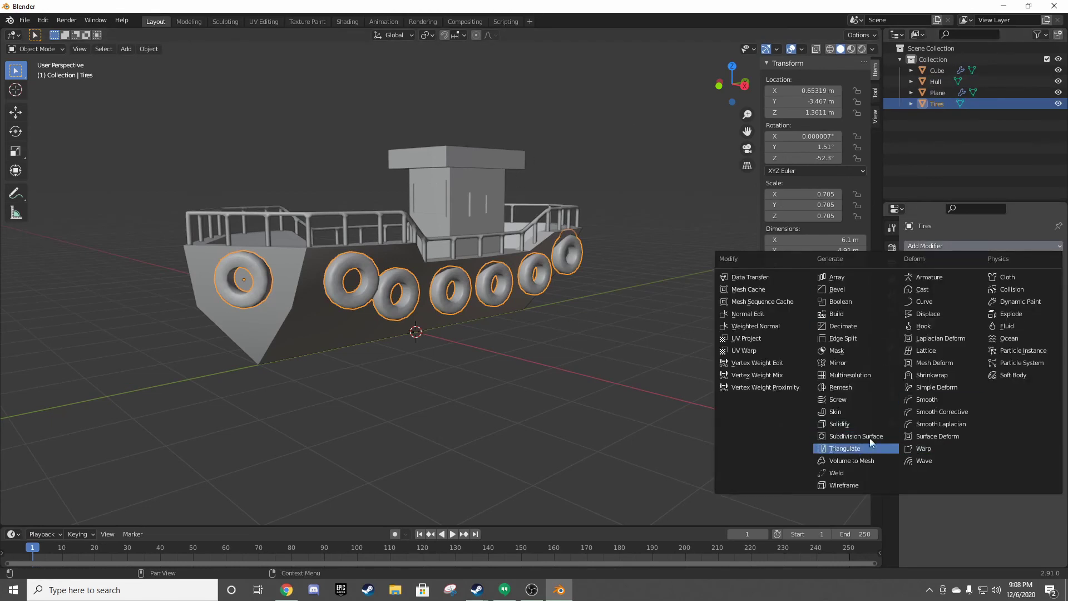
# - Add a Mirror modifier to Tires and try its X and Y axis toggles
pyautogui.click(833, 363)
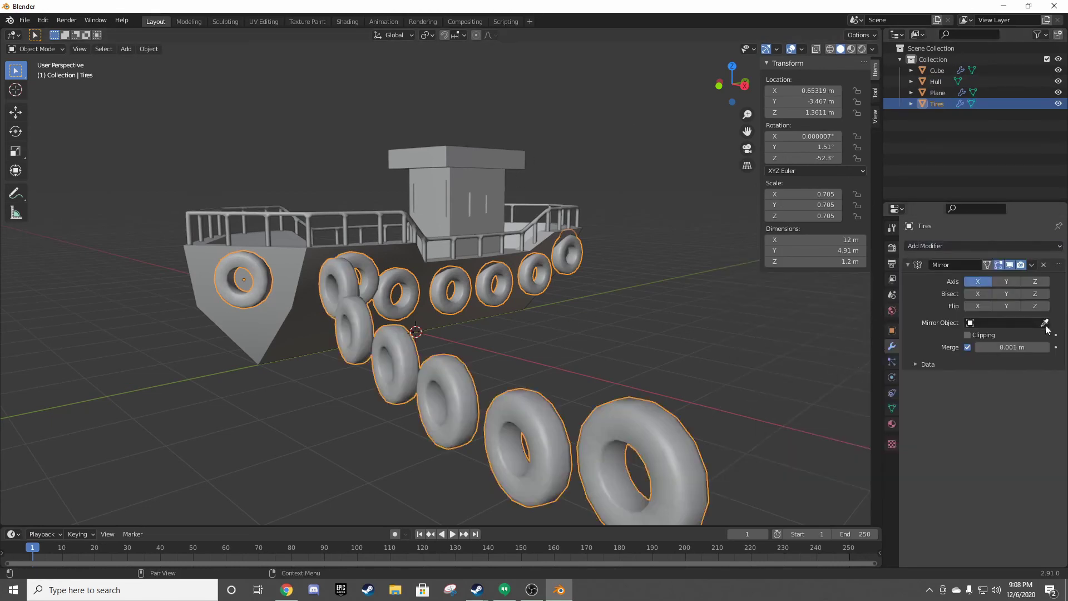
pyautogui.click(1006, 283)
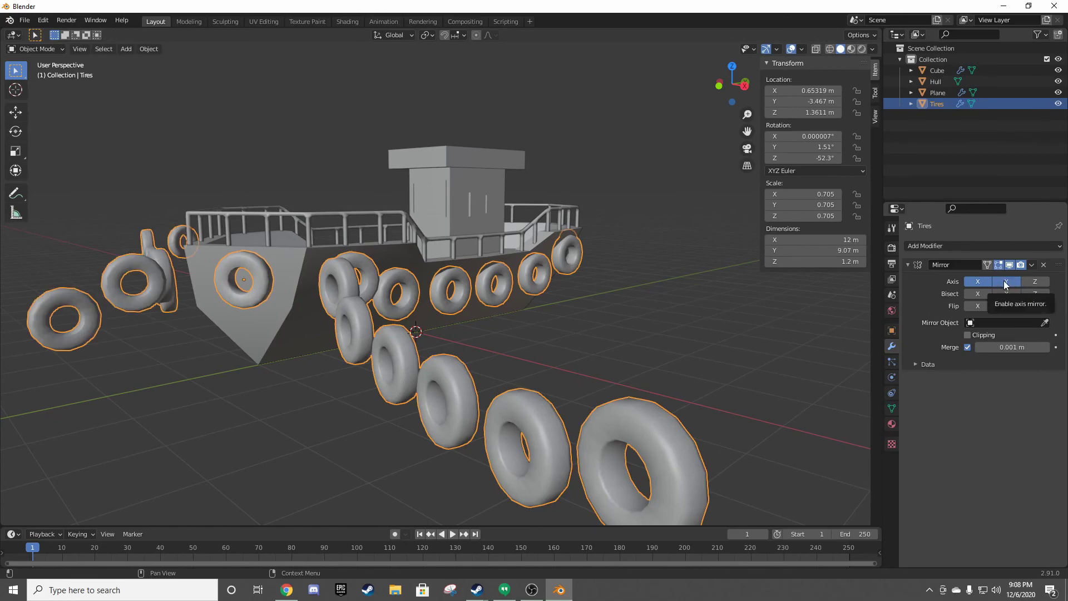
pyautogui.moveTo(756, 315); pyautogui.dragTo(501, 368, button='middle')
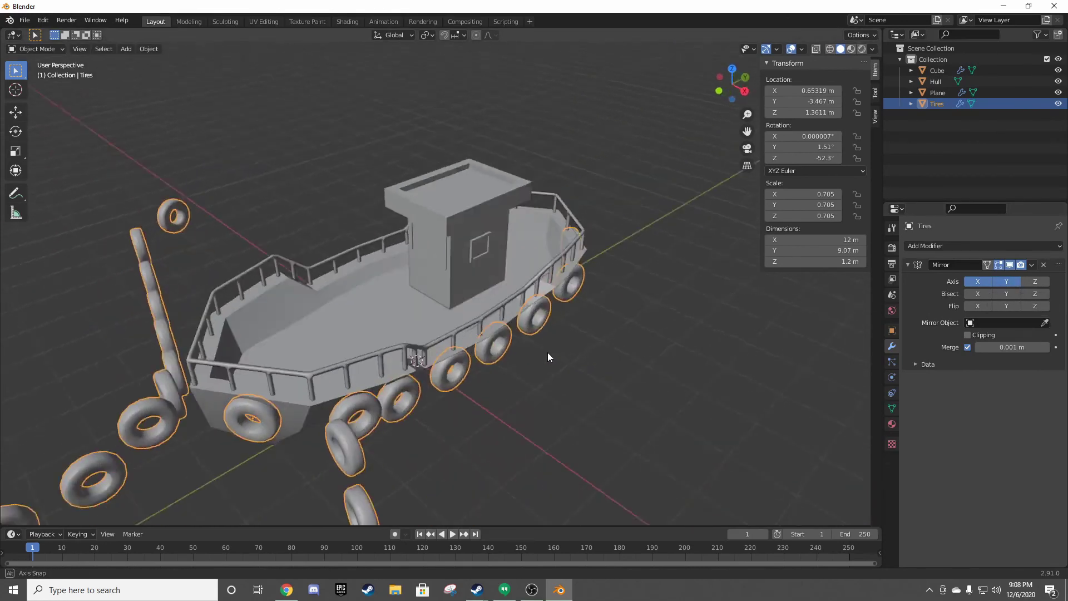
pyautogui.click(978, 281)
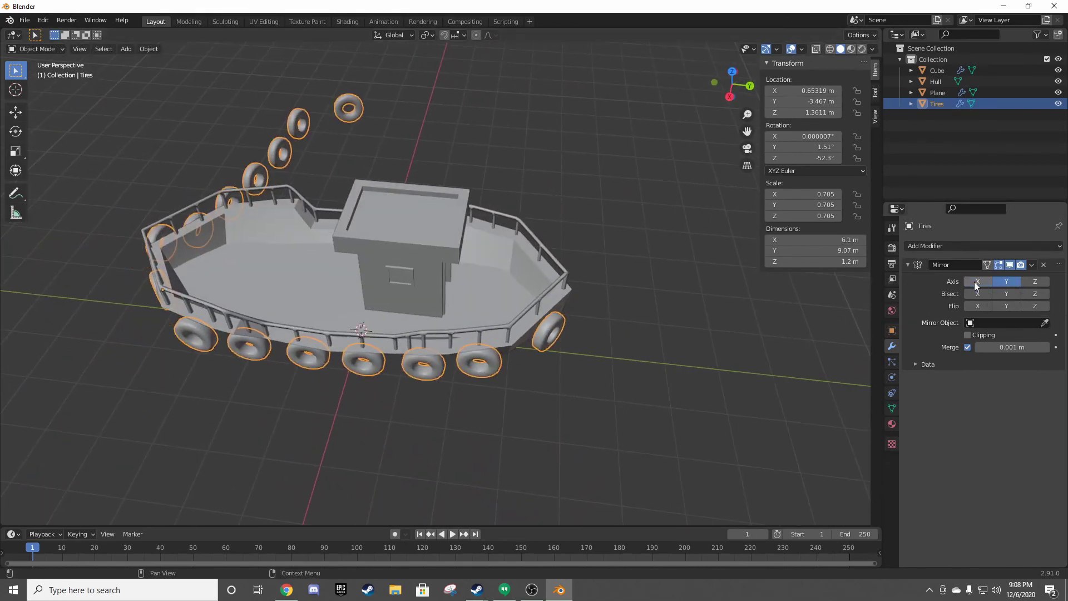
pyautogui.moveTo(489, 292); pyautogui.dragTo(595, 279, button='middle')
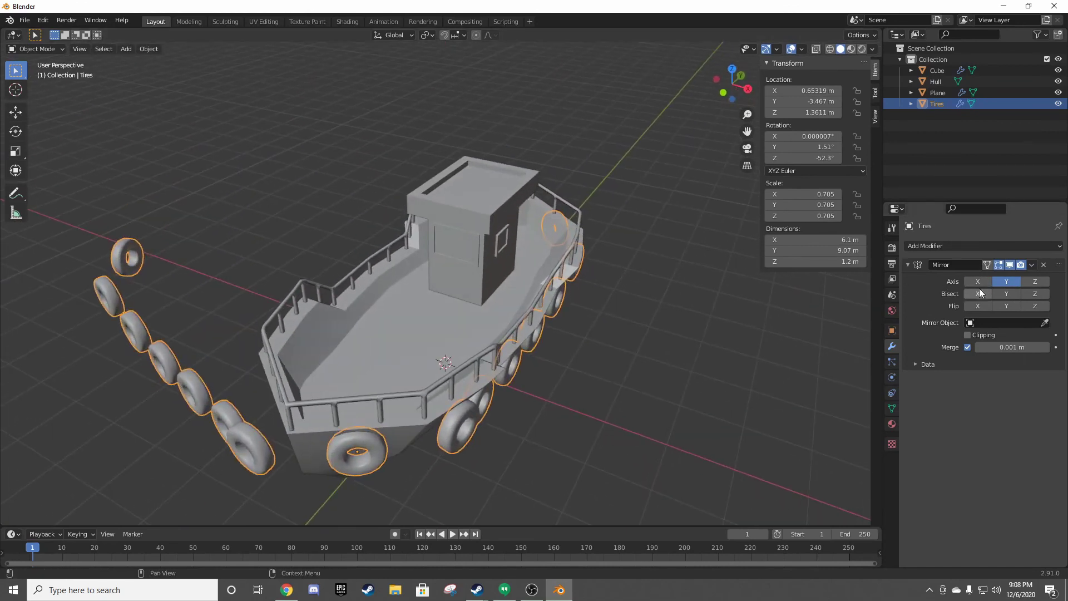
pyautogui.click(1006, 281)
pyautogui.click(1005, 282)
# - Test the mirror's Z and Y axes and inspect the tire layout
pyautogui.click(1037, 280)
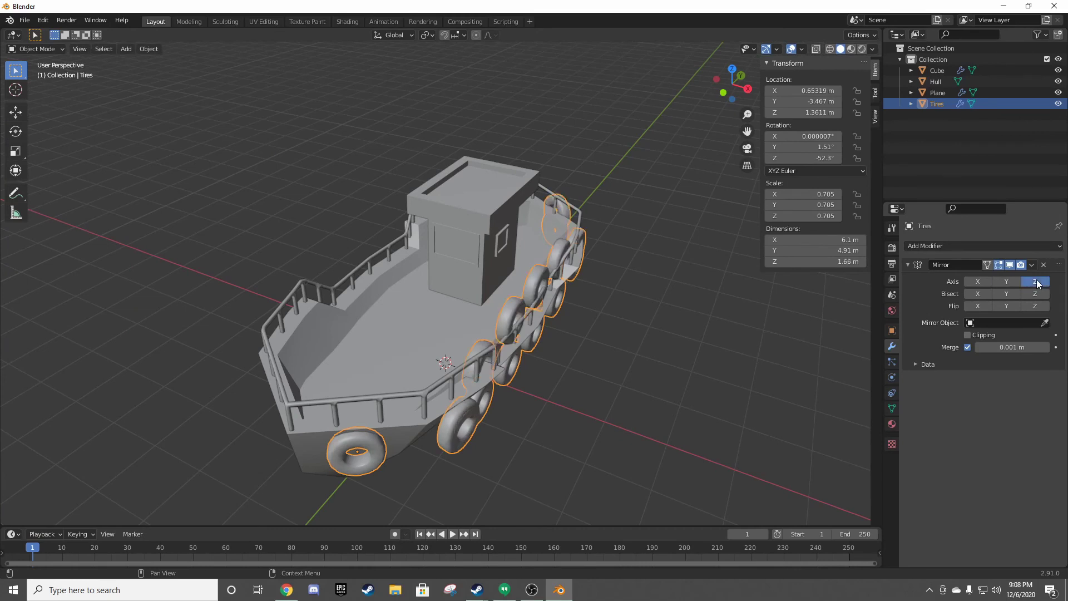
pyautogui.click(1037, 279)
pyautogui.click(989, 282)
pyautogui.click(1003, 280)
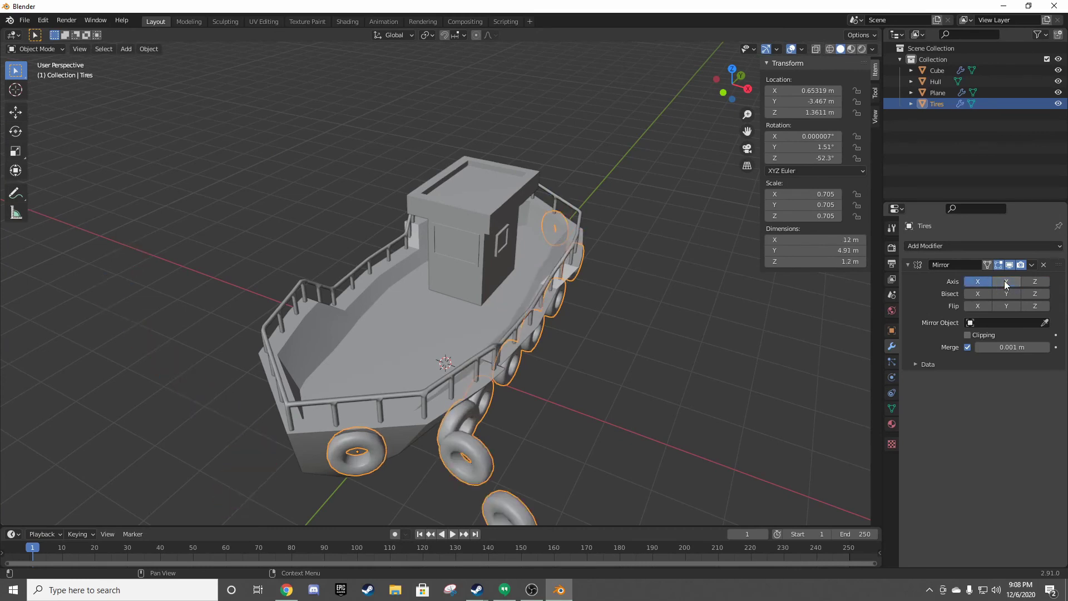
pyautogui.click(984, 280)
pyautogui.click(1005, 281)
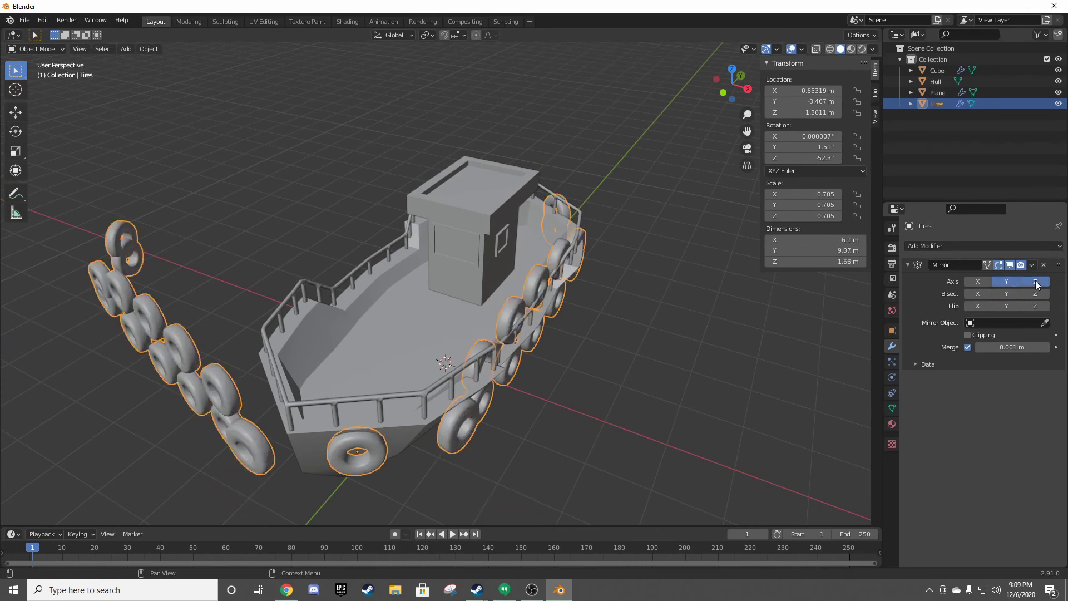
pyautogui.moveTo(768, 278)
pyautogui.mouseDown(button='middle')
pyautogui.moveTo(737, 273)
pyautogui.moveTo(601, 296)
pyautogui.mouseUp(button='middle')
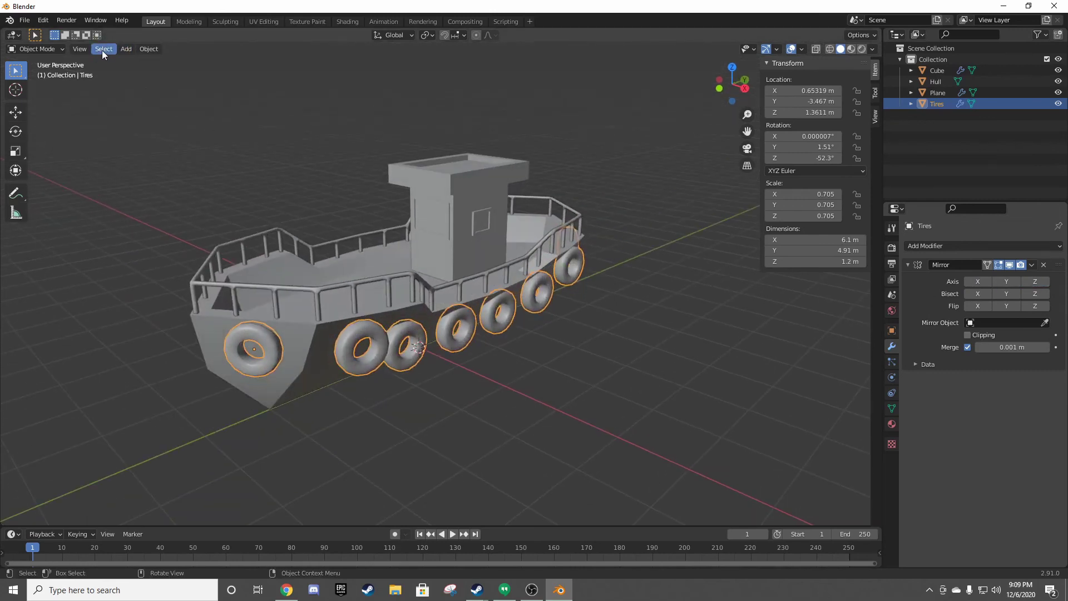
# - Apply all transforms to Tires and mirror them across X onto the far hull side
pyautogui.click(155, 50)
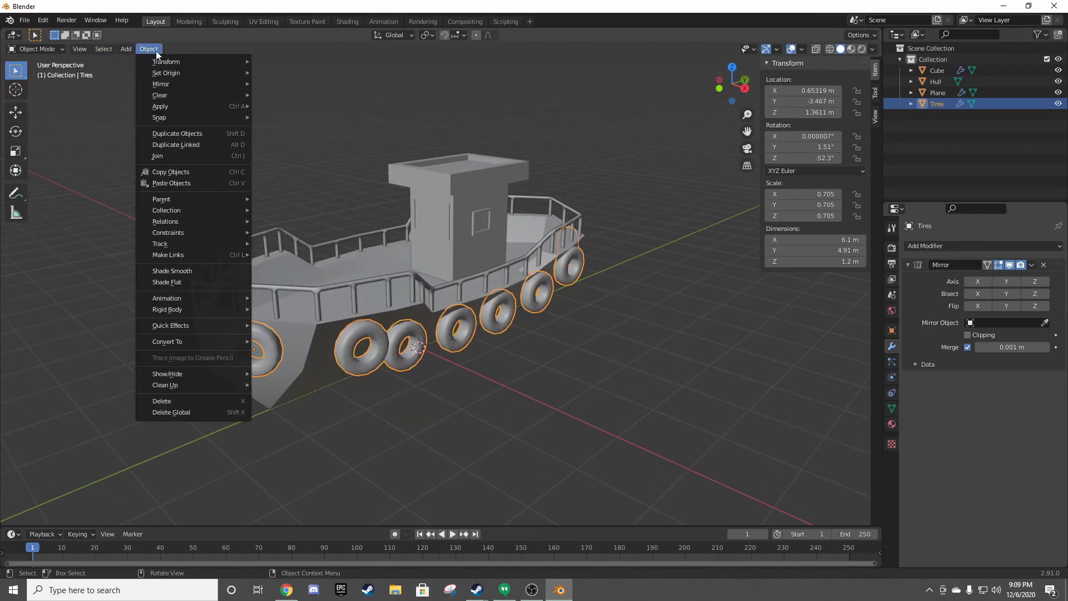
pyautogui.moveTo(161, 105)
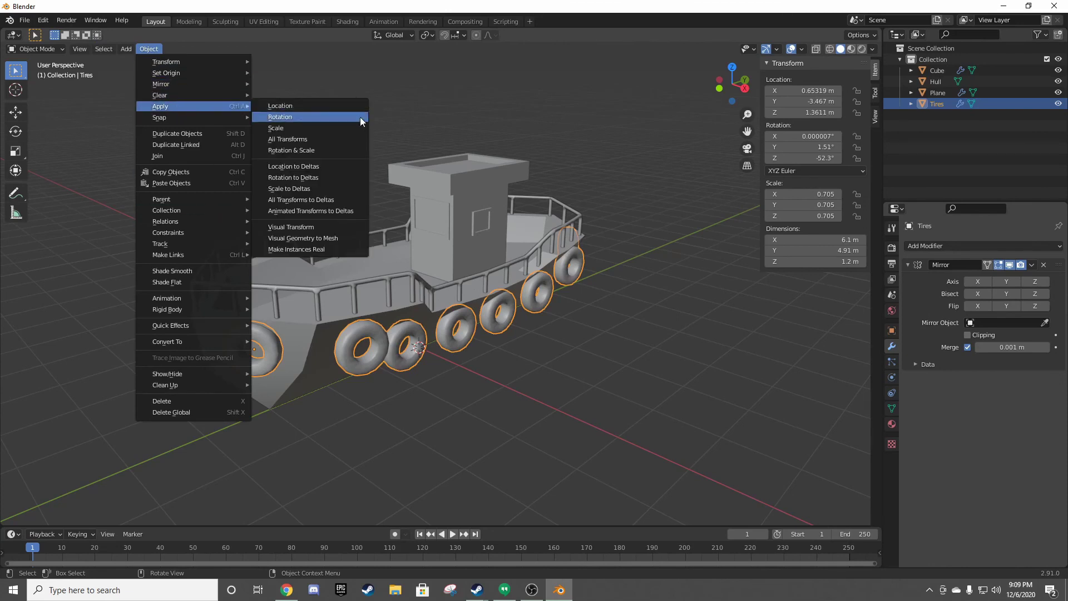
pyautogui.click(312, 139)
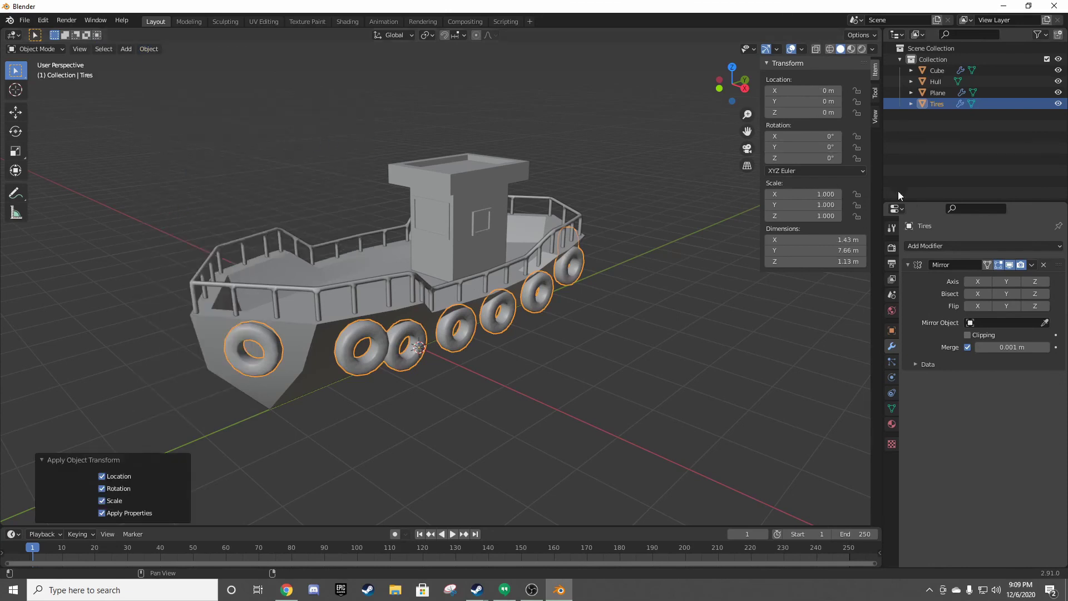
pyautogui.click(984, 282)
pyautogui.moveTo(565, 264); pyautogui.dragTo(623, 249, button='middle')
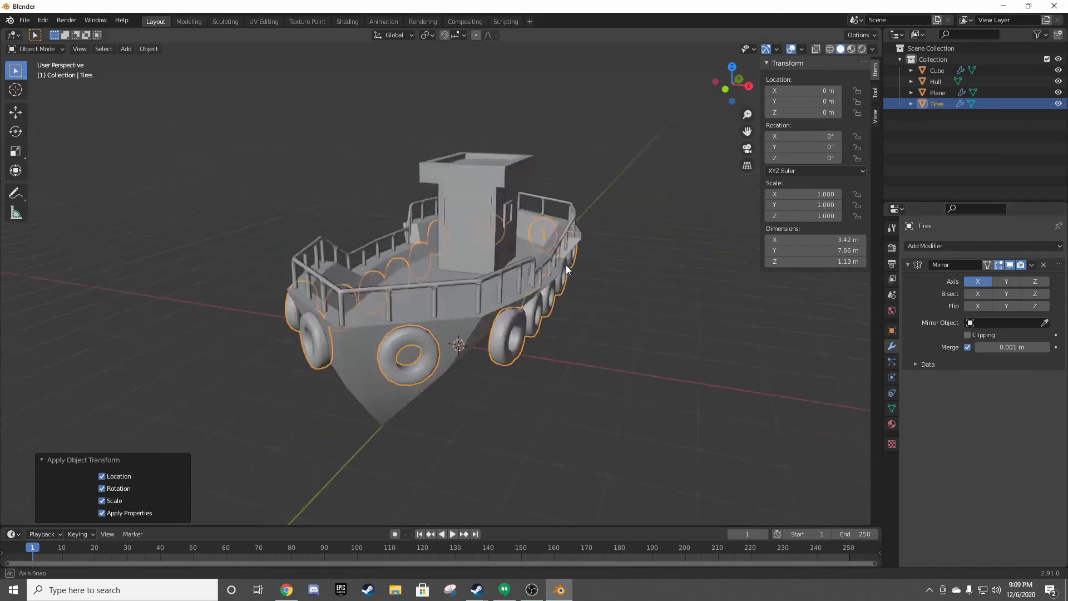
pyautogui.click(235, 362)
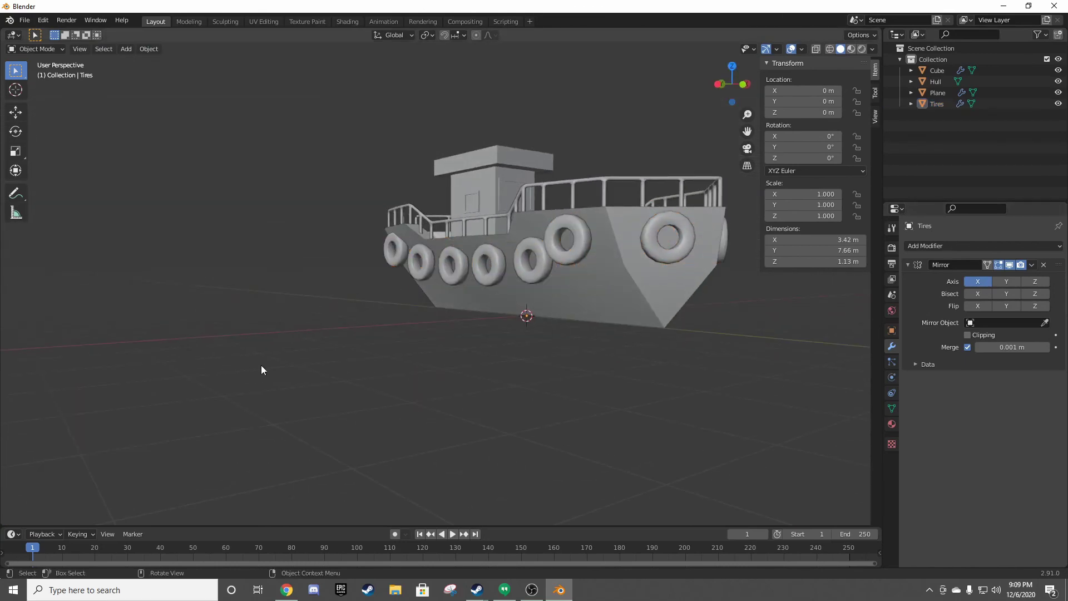
pyautogui.moveTo(261, 365)
pyautogui.mouseDown(button='middle')
pyautogui.moveTo(397, 335)
pyautogui.moveTo(275, 344)
pyautogui.mouseUp(button='middle')
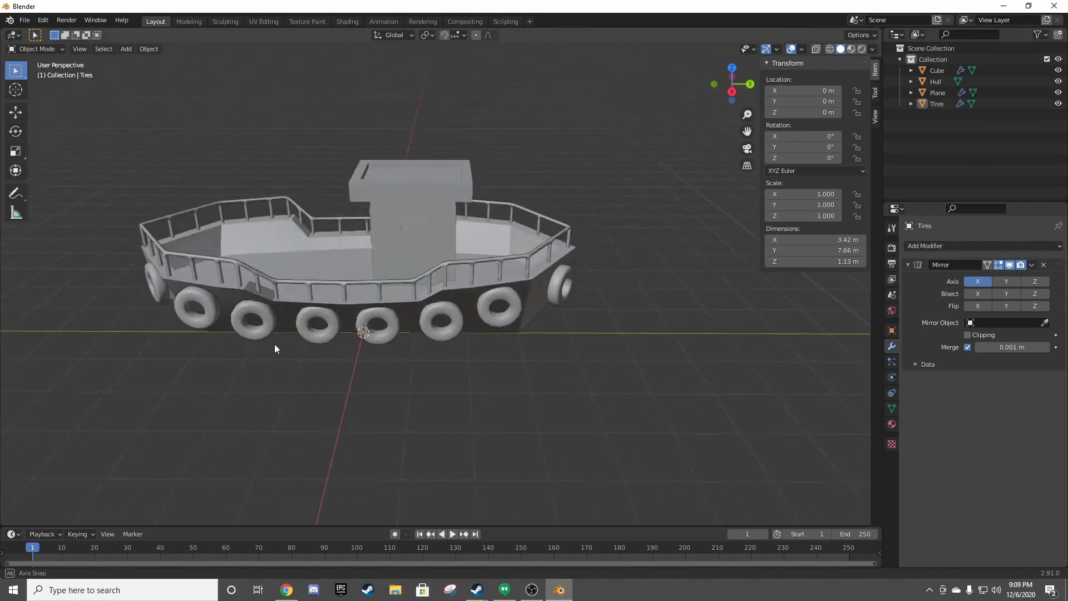
# - Select the hull and enter Edit Mode, viewing it from the side
pyautogui.scroll(3, 409, 301)
pyautogui.moveTo(458, 280)
pyautogui.mouseDown(button='middle')
pyautogui.moveTo(505, 272)
pyautogui.moveTo(506, 254)
pyautogui.moveTo(673, 232)
pyautogui.mouseUp(button='middle')
pyautogui.click(512, 233)
pyautogui.press('Tab')
pyautogui.press('Tab')
pyautogui.scroll(-3, 512, 232)
pyautogui.moveTo(609, 219)
pyautogui.mouseDown(button='middle')
pyautogui.moveTo(601, 191)
pyautogui.moveTo(624, 167)
pyautogui.moveTo(639, 172)
pyautogui.moveTo(632, 203)
pyautogui.moveTo(585, 202)
pyautogui.moveTo(442, 242)
pyautogui.moveTo(820, 212)
pyautogui.moveTo(325, 207)
pyautogui.moveTo(383, 210)
pyautogui.moveTo(481, 245)
pyautogui.moveTo(462, 252)
pyautogui.moveTo(489, 265)
pyautogui.mouseUp(button='middle')
# - Zoom in on the cabin and railing, ending in an orthographic side view
pyautogui.scroll(3, 613, 221)
pyautogui.scroll(2, 489, 269)
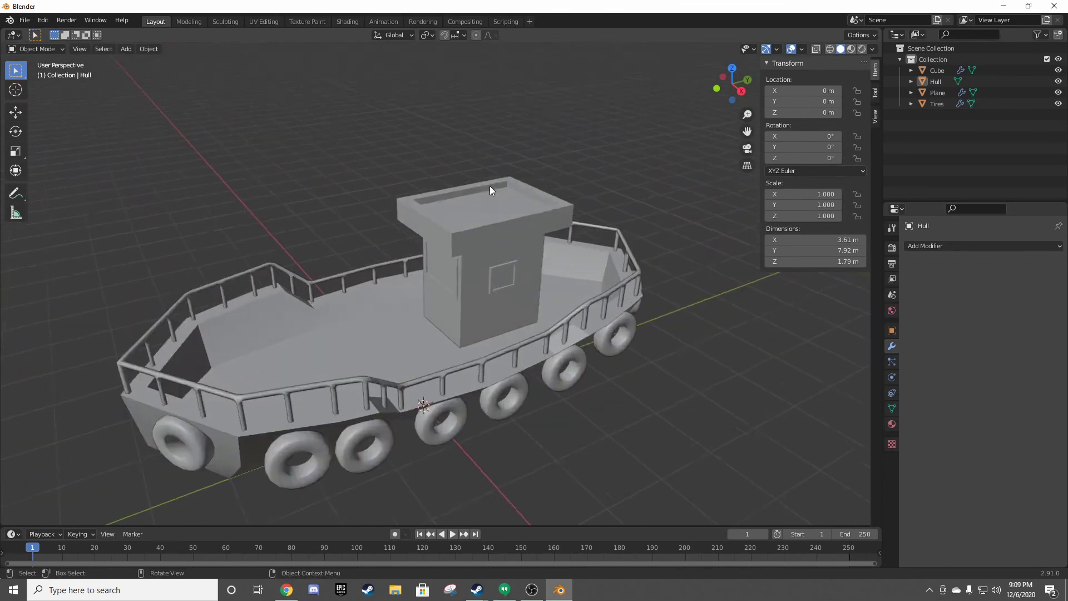
pyautogui.scroll(3, 500, 250)
pyautogui.scroll(2, 471, 308)
pyautogui.moveTo(471, 308)
pyautogui.mouseDown(button='middle')
pyautogui.moveTo(437, 263)
pyautogui.moveTo(436, 272)
pyautogui.moveTo(550, 272)
pyautogui.moveTo(483, 303)
pyautogui.moveTo(376, 323)
pyautogui.moveTo(448, 259)
pyautogui.moveTo(422, 336)
pyautogui.mouseUp(button='middle')
pyautogui.press('KP_5')
pyautogui.press('KP_1')
pyautogui.press('KP_3')
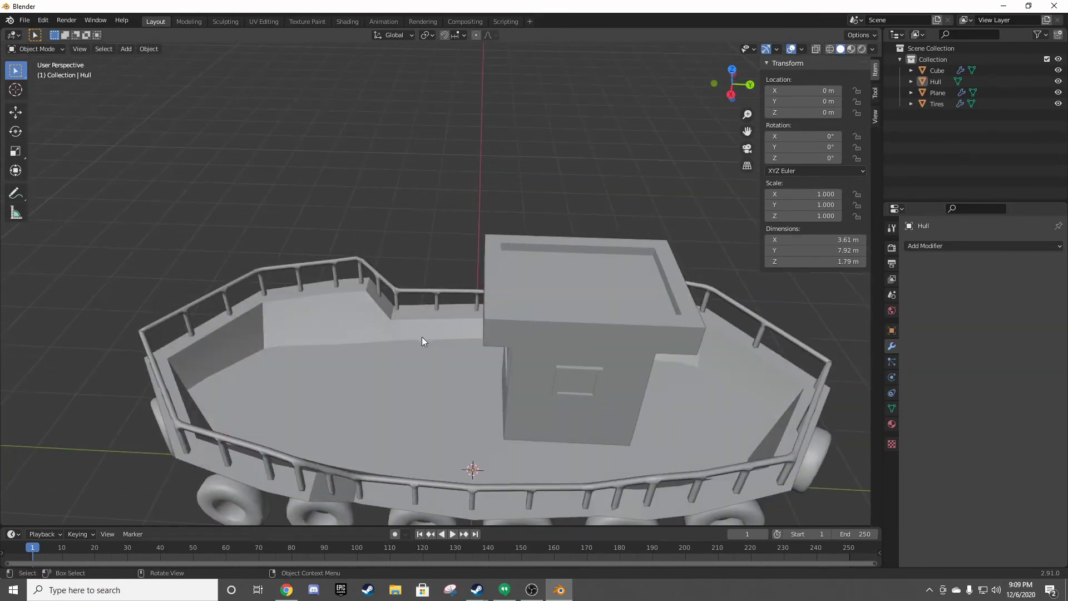
pyautogui.hotkey('shift', 'a')
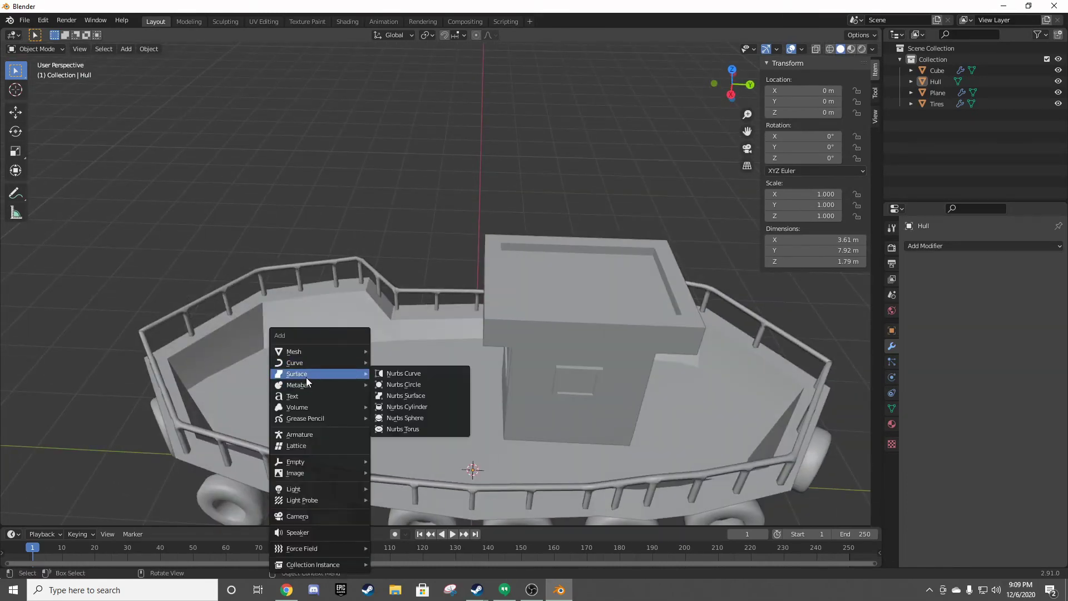
pyautogui.moveTo(317, 351)
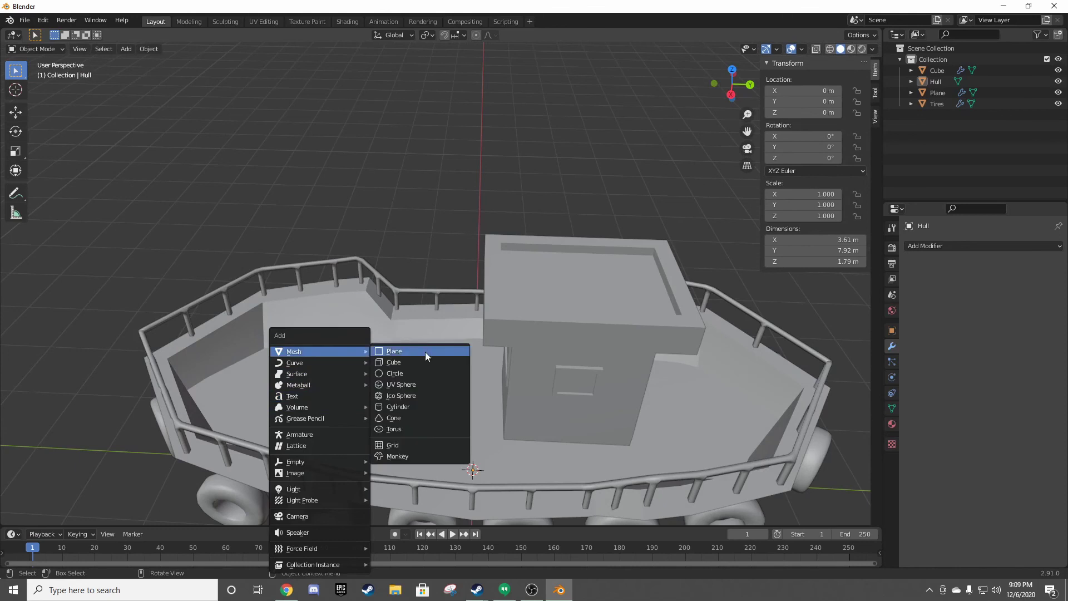
# - Add a cylinder and position it on the boat's deck
pyautogui.click(433, 408)
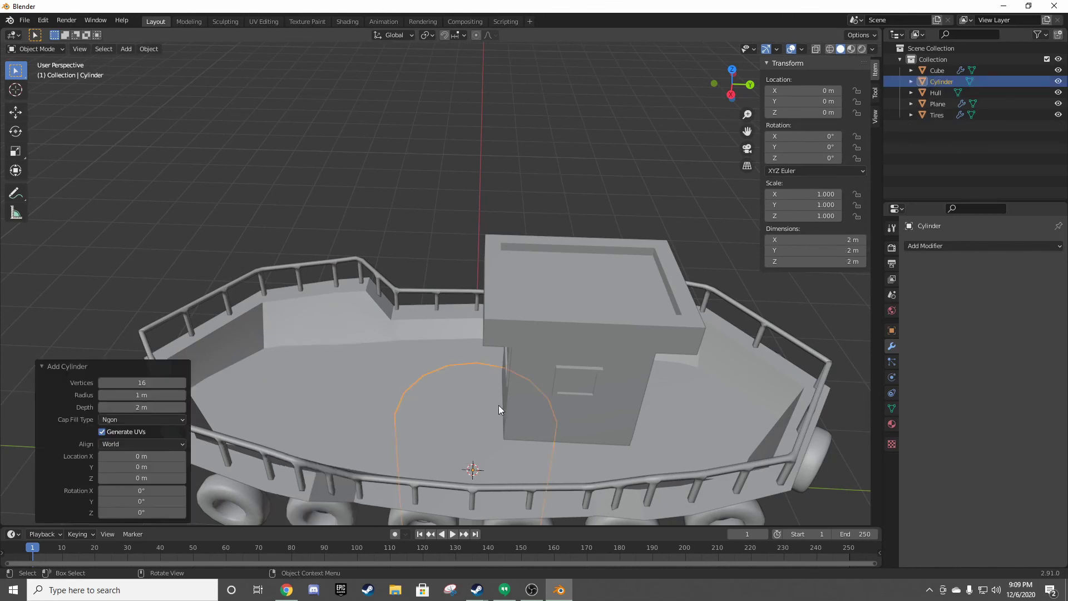
pyautogui.press('g')
pyautogui.press('z')
pyautogui.click(519, 282)
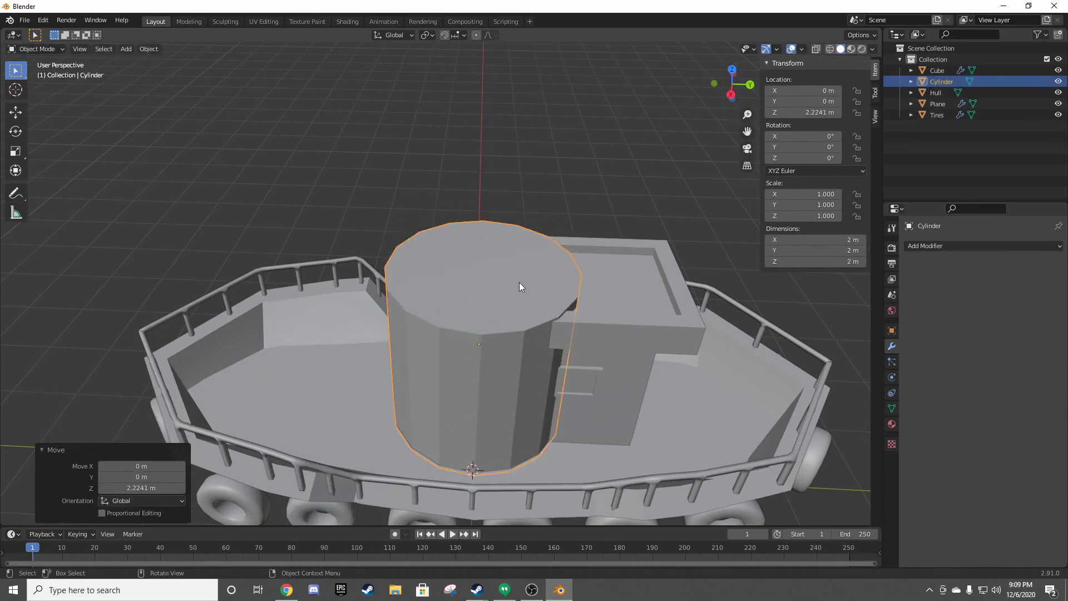
pyautogui.press('g')
pyautogui.press('z')
pyautogui.click(706, 285)
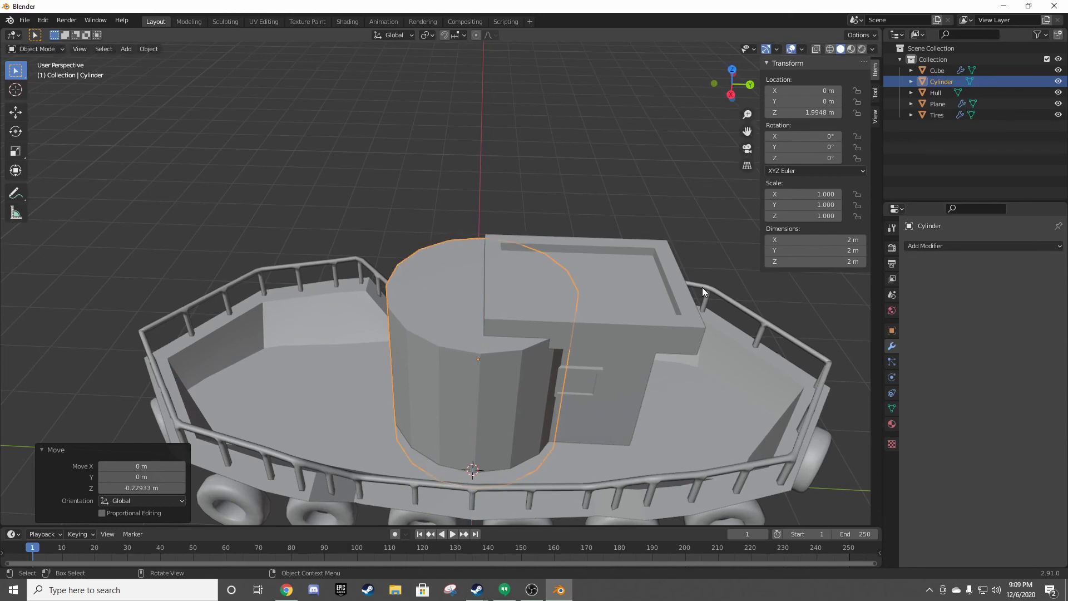
pyautogui.press('g')
pyautogui.click(542, 299)
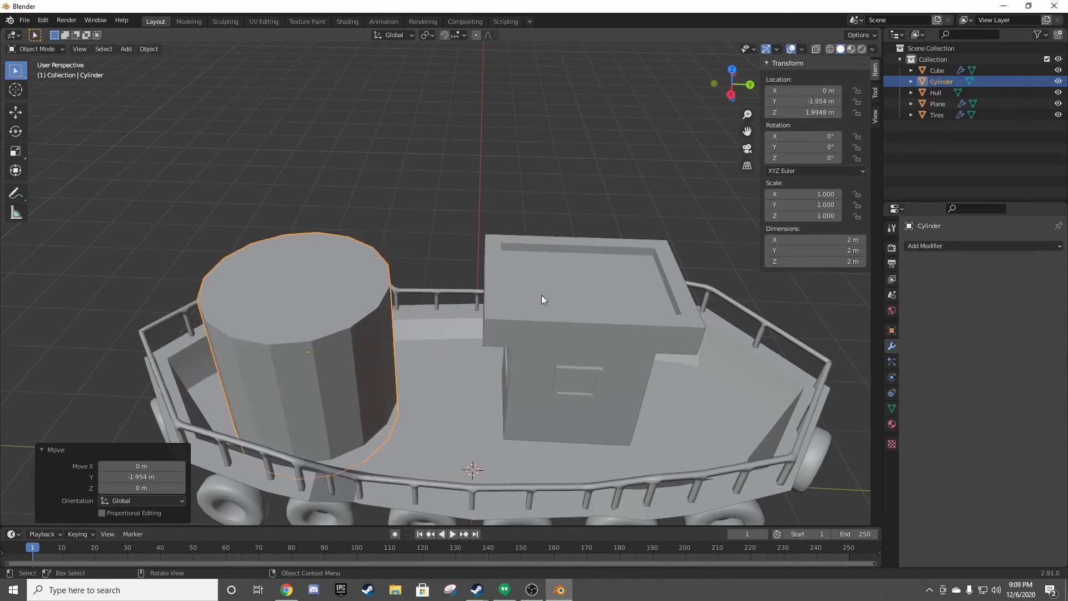
# - Slim the cylinder by scaling it with its height locked
pyautogui.press('s')
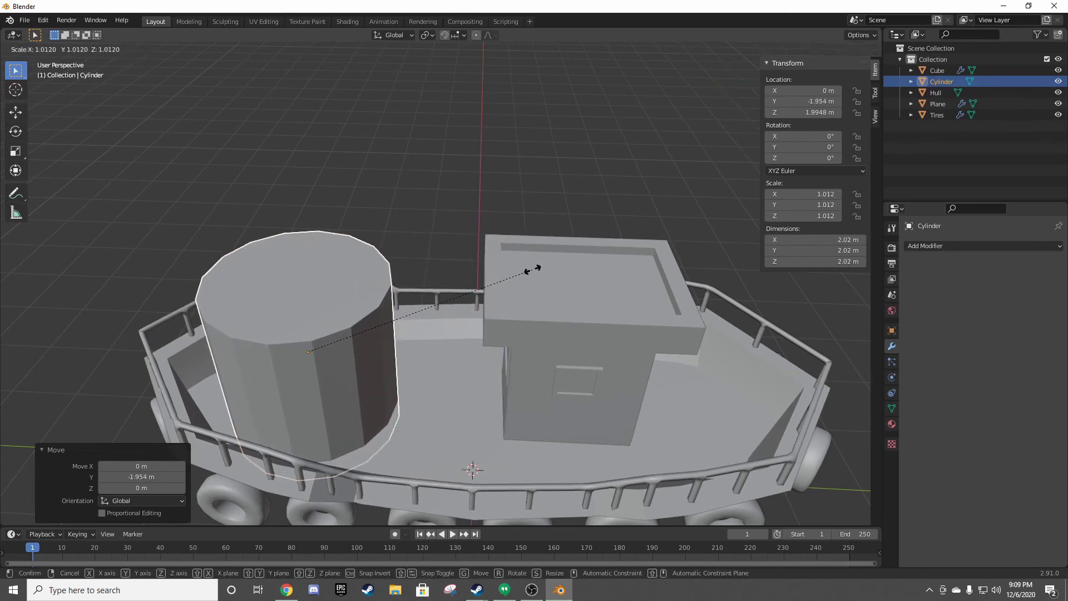
pyautogui.hotkey('shift', 'z')
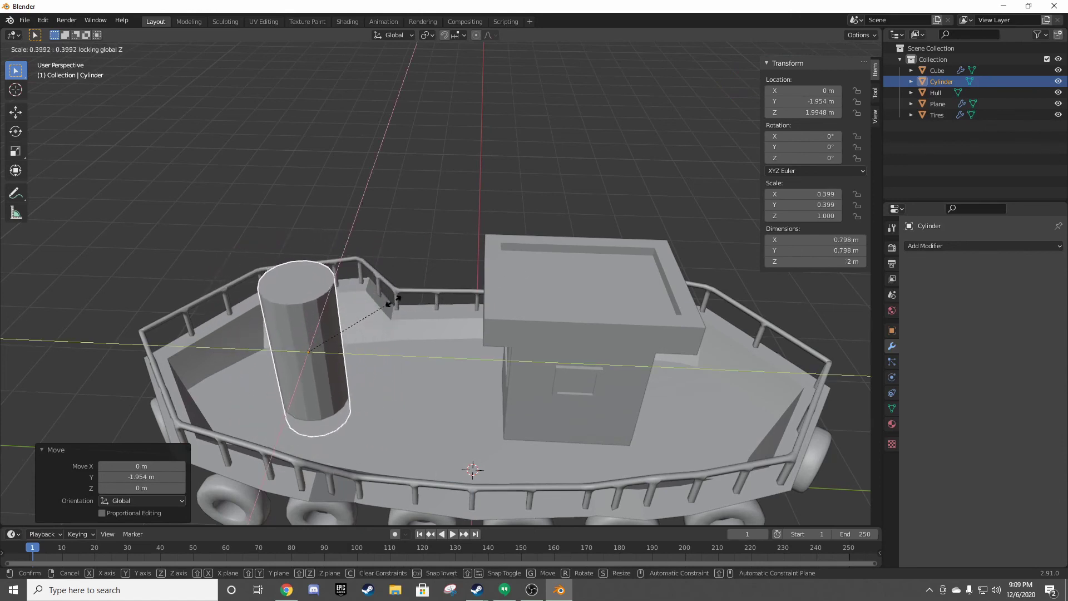
pyautogui.click(415, 286)
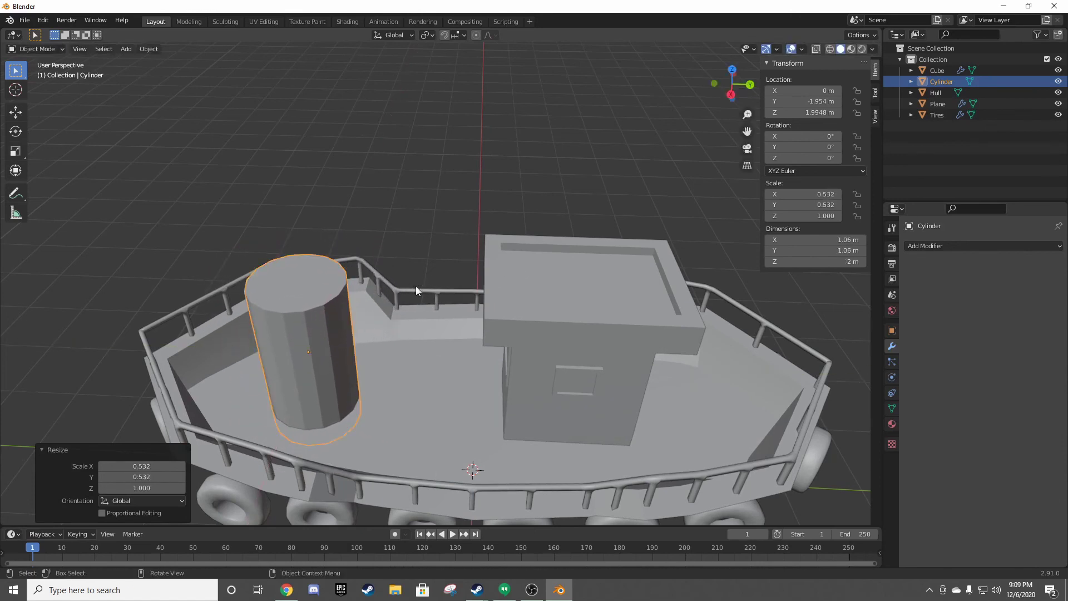
pyautogui.moveTo(416, 286); pyautogui.dragTo(428, 245, button='middle')
pyautogui.press('KP_1')
pyautogui.press('KP_3')
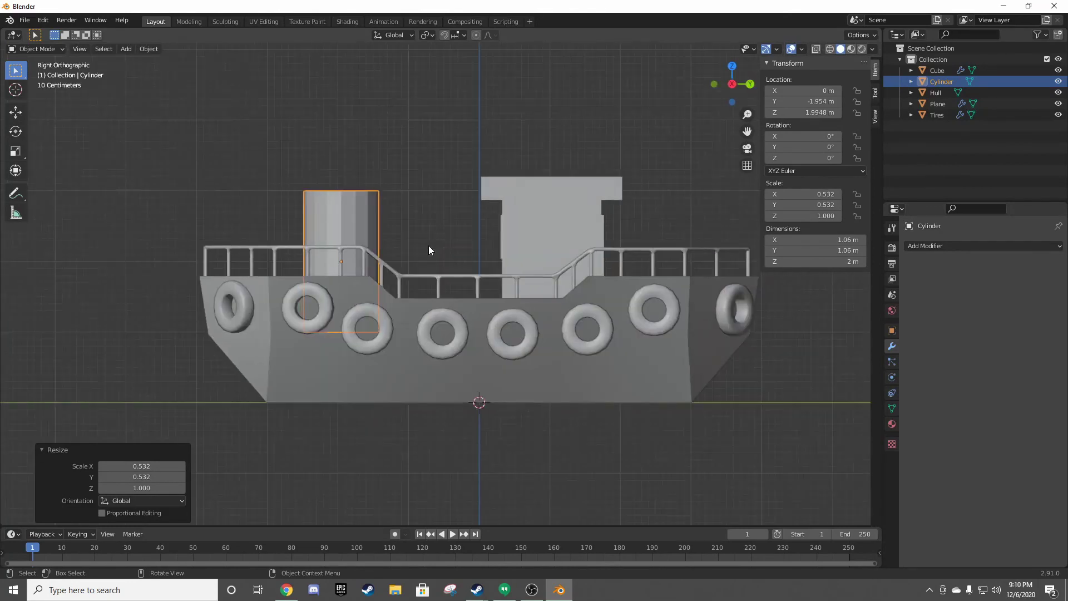
# - In Edit Mode, stretch the cylinder taller along Z and raise it
pyautogui.press('Tab')
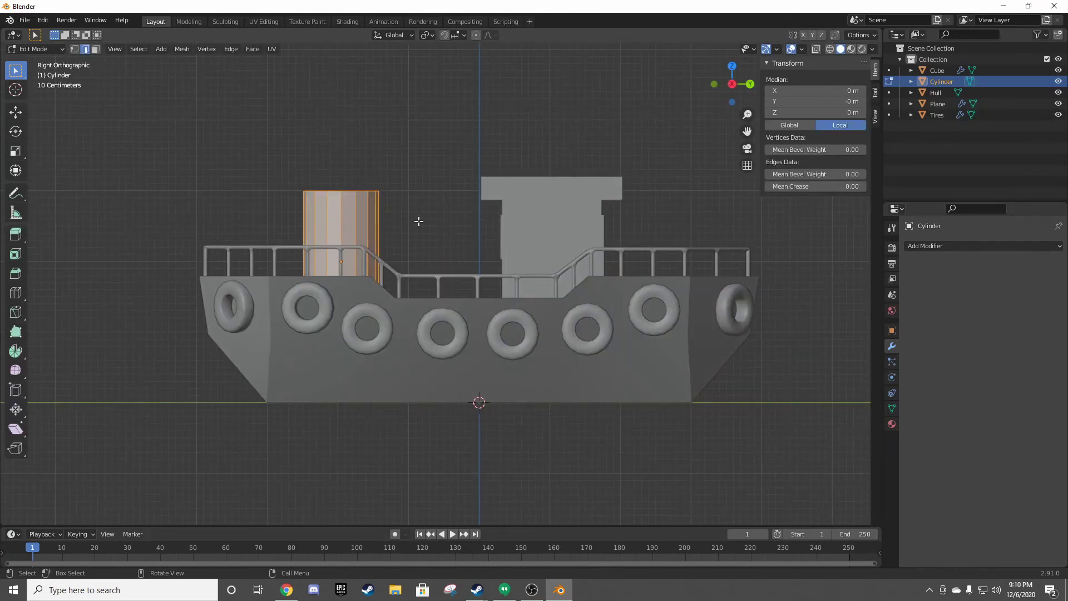
pyautogui.press('s')
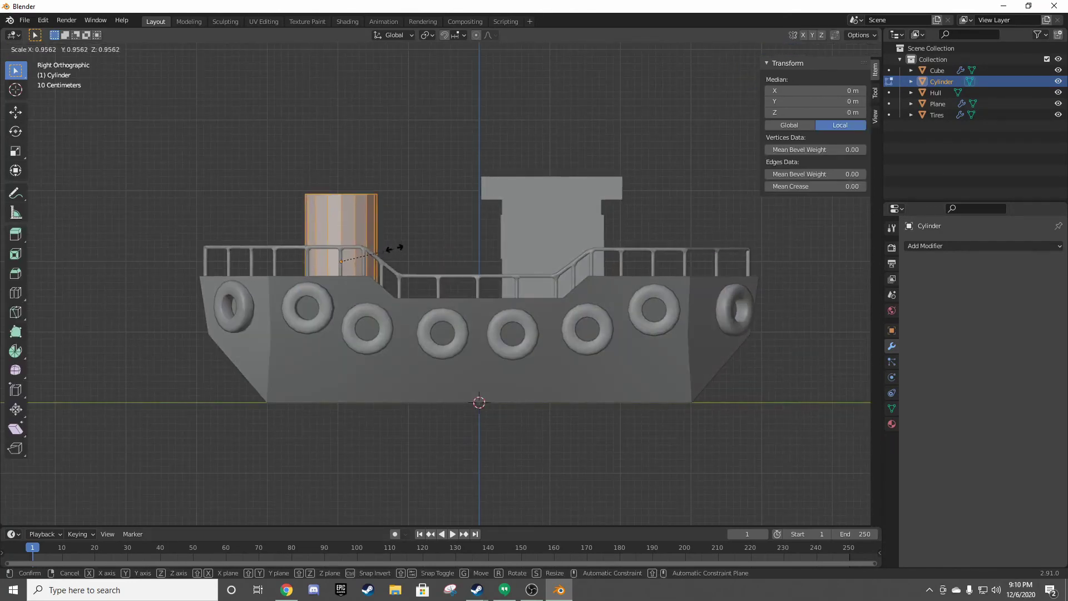
pyautogui.press('z')
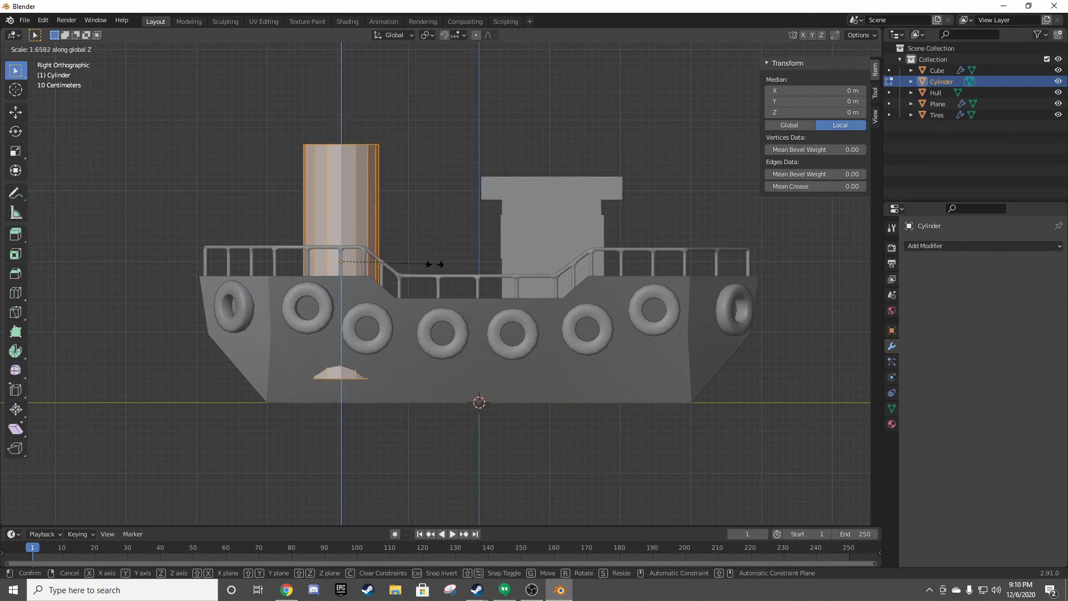
pyautogui.click(430, 265)
pyautogui.press('g')
pyautogui.press('z')
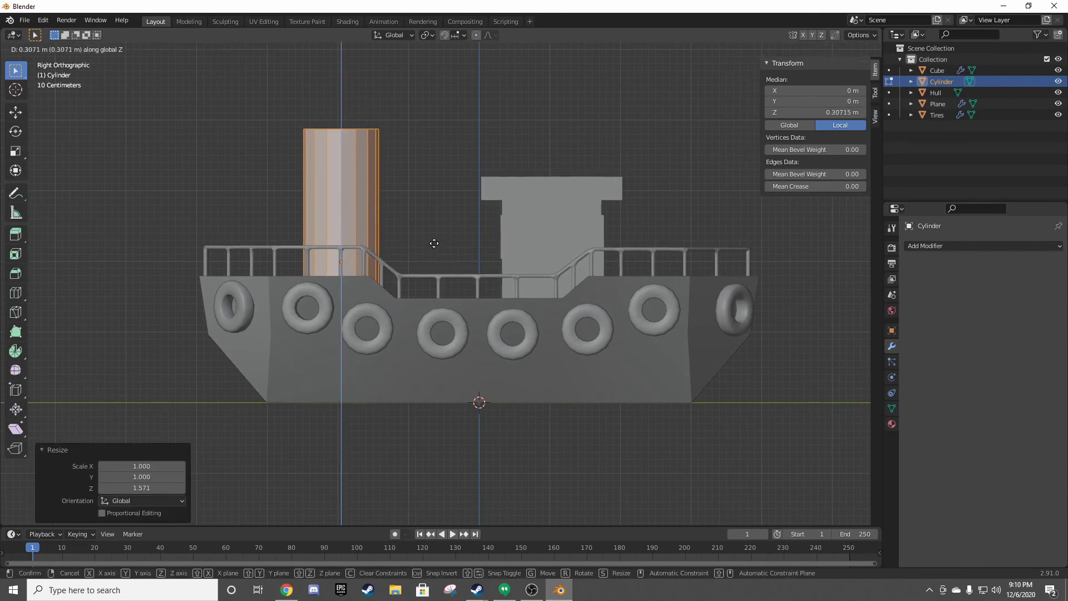
pyautogui.click(431, 248)
# - Add two loop cuts around the cylinder
pyautogui.moveTo(370, 222); pyautogui.dragTo(380, 246, button='middle')
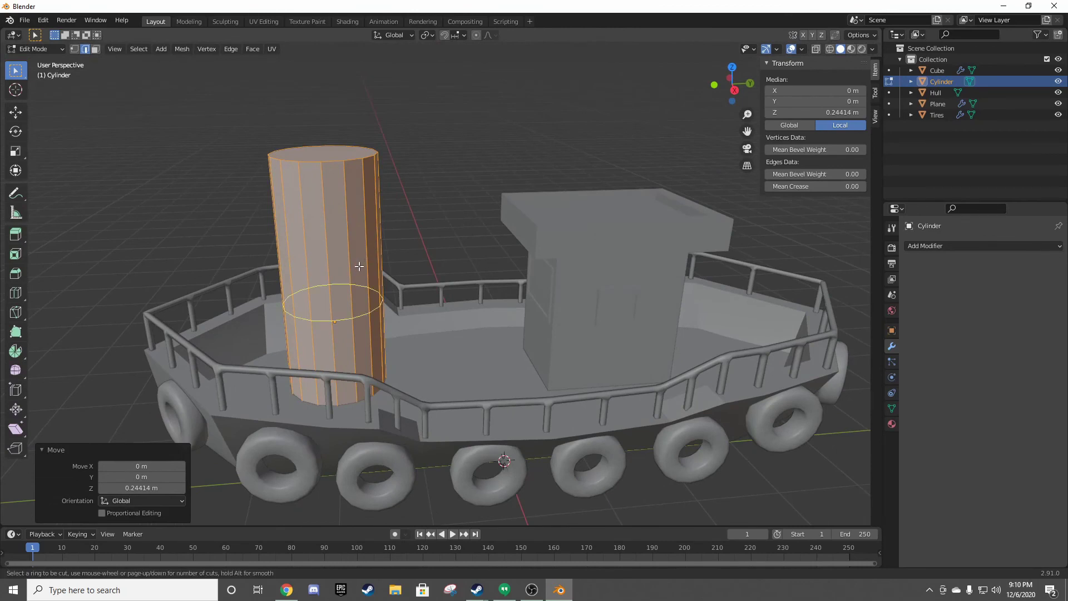
pyautogui.scroll(1, 359, 266)
pyautogui.click(360, 265)
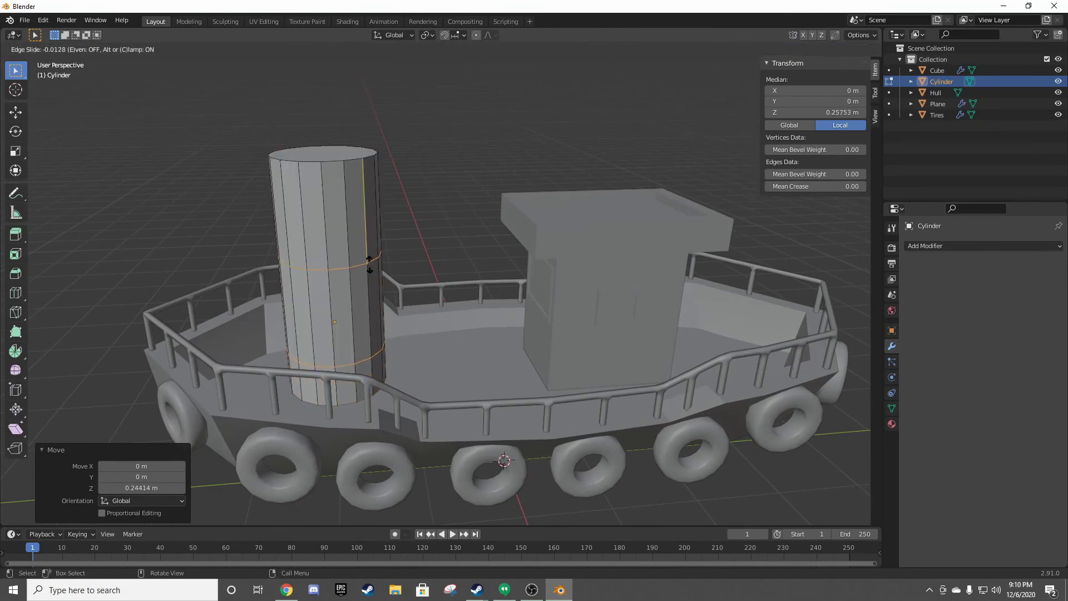
pyautogui.click(369, 266)
pyautogui.press('KP_3')
pyautogui.press('KP_1')
pyautogui.press('KP_3')
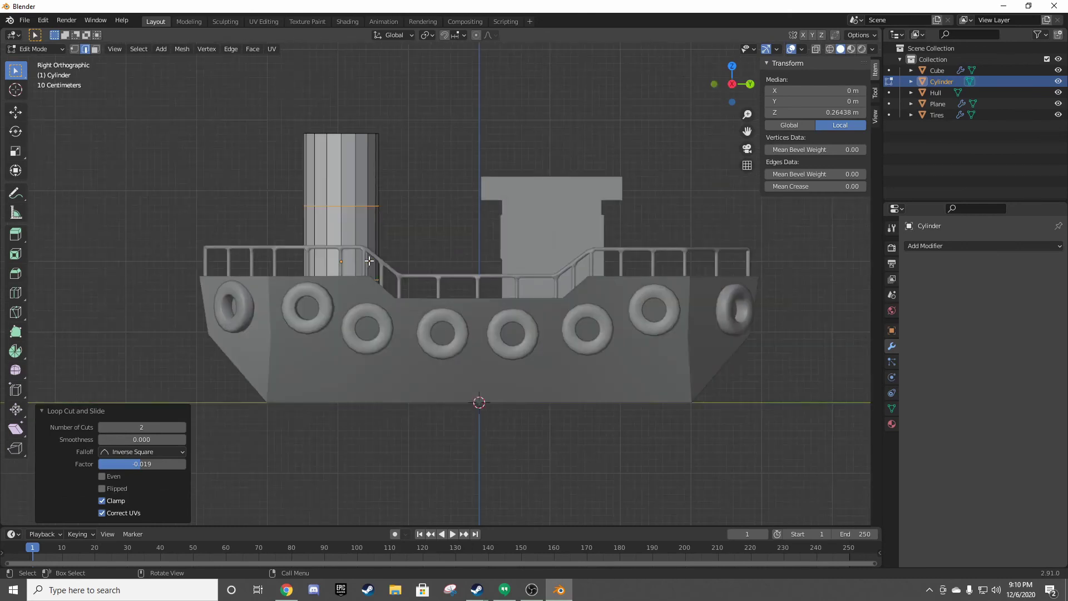
# - Shift one edge loop sideways to bend the smokestack
pyautogui.scroll(1, 406, 217)
pyautogui.scroll(1, 351, 186)
pyautogui.scroll(1, 453, 233)
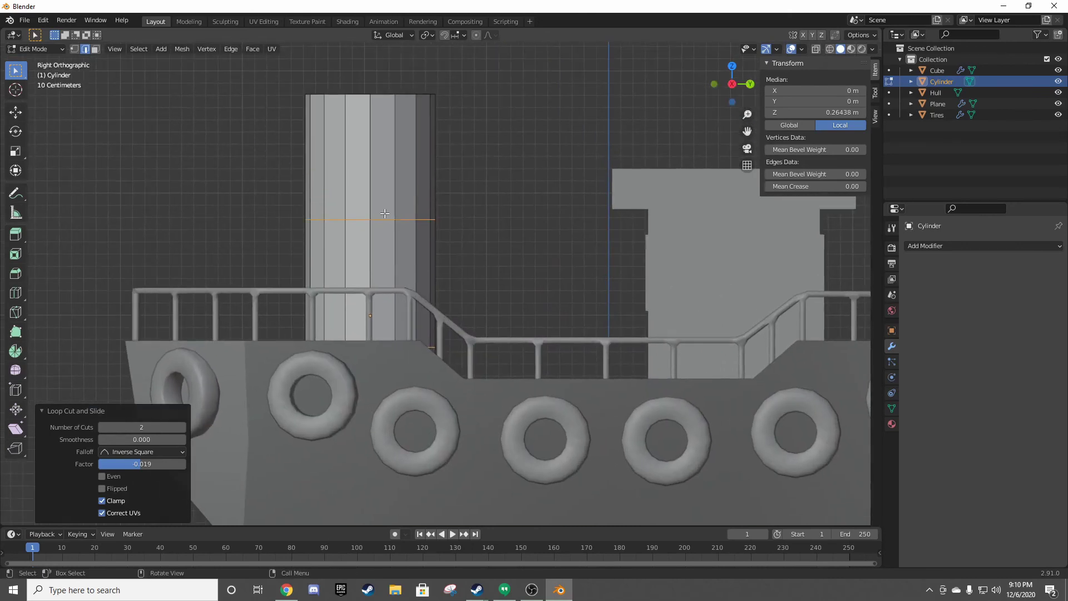
pyautogui.keyDown('alt'); pyautogui.click(420, 218); pyautogui.keyUp('alt')
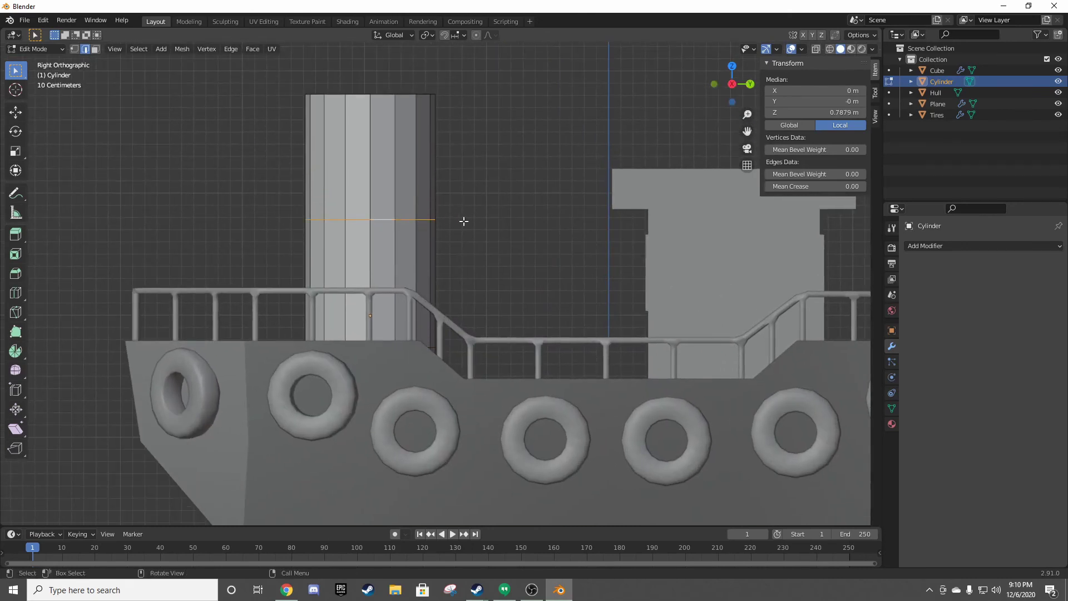
pyautogui.press('g')
pyautogui.click(442, 221)
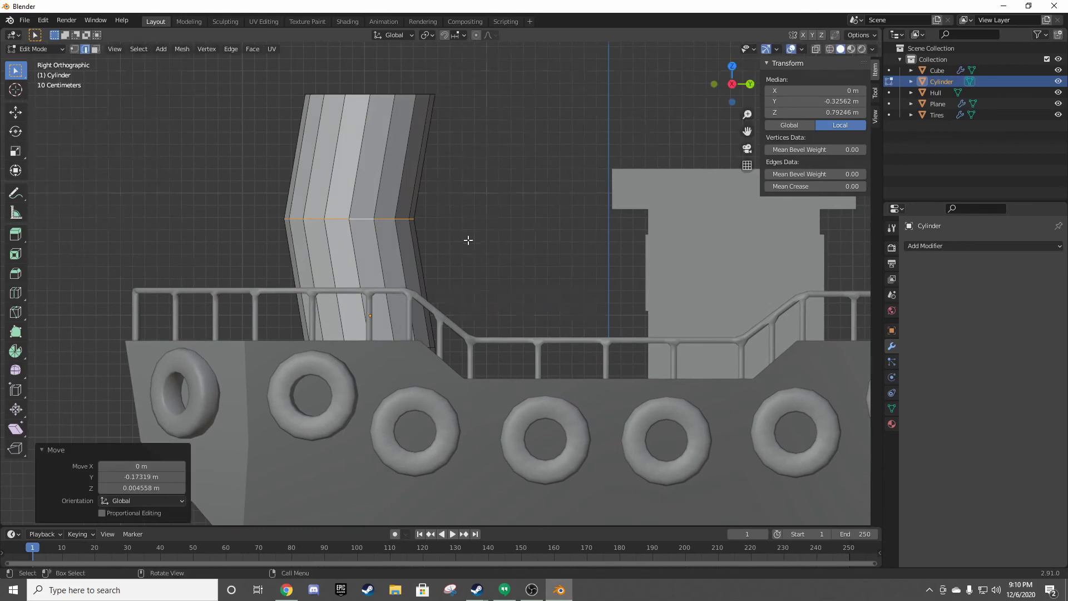
pyautogui.moveTo(468, 238)
pyautogui.mouseDown(button='middle')
pyautogui.moveTo(469, 277)
pyautogui.moveTo(479, 219)
pyautogui.moveTo(473, 252)
pyautogui.moveTo(400, 250)
pyautogui.mouseUp(button='middle')
pyautogui.click(479, 219)
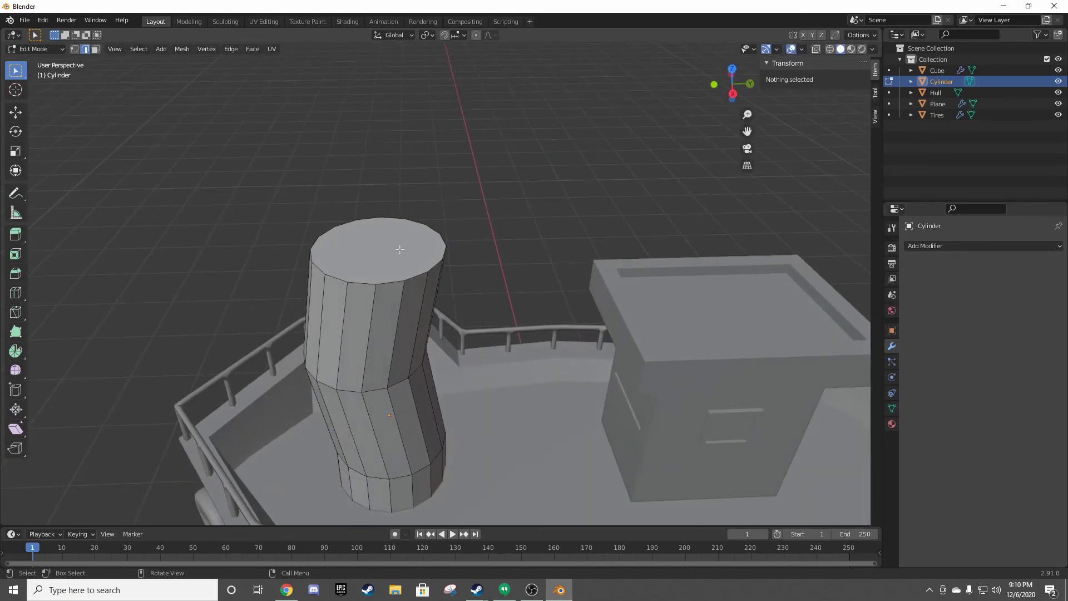
# - Extrude the smokestack's top face upward in face select mode
pyautogui.click(400, 249)
pyautogui.press('3')
pyautogui.click(419, 253)
pyautogui.press('e')
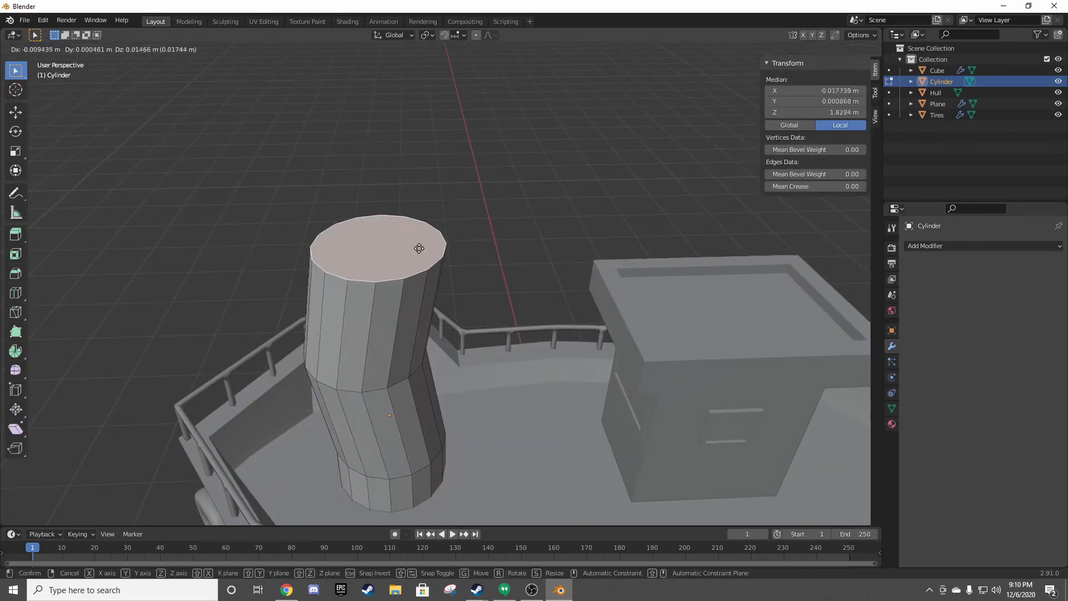
pyautogui.rightClick(440, 250)
pyautogui.press('e')
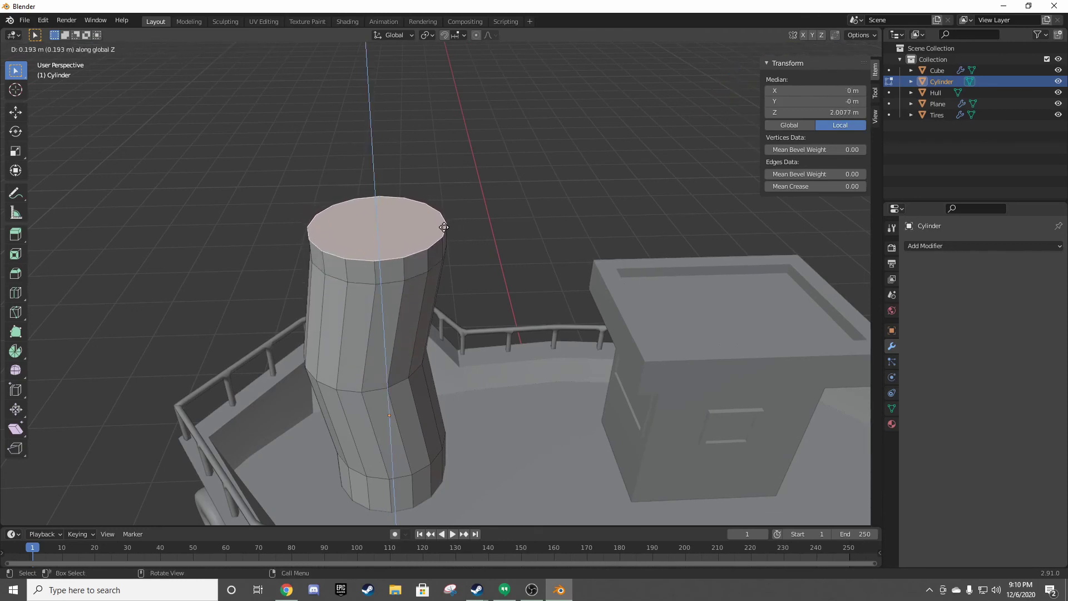
pyautogui.click(445, 224)
# - Extrude the top ring of side faces in place and scale it outward into a rim
pyautogui.keyDown('alt'); pyautogui.click(415, 266); pyautogui.keyUp('alt')
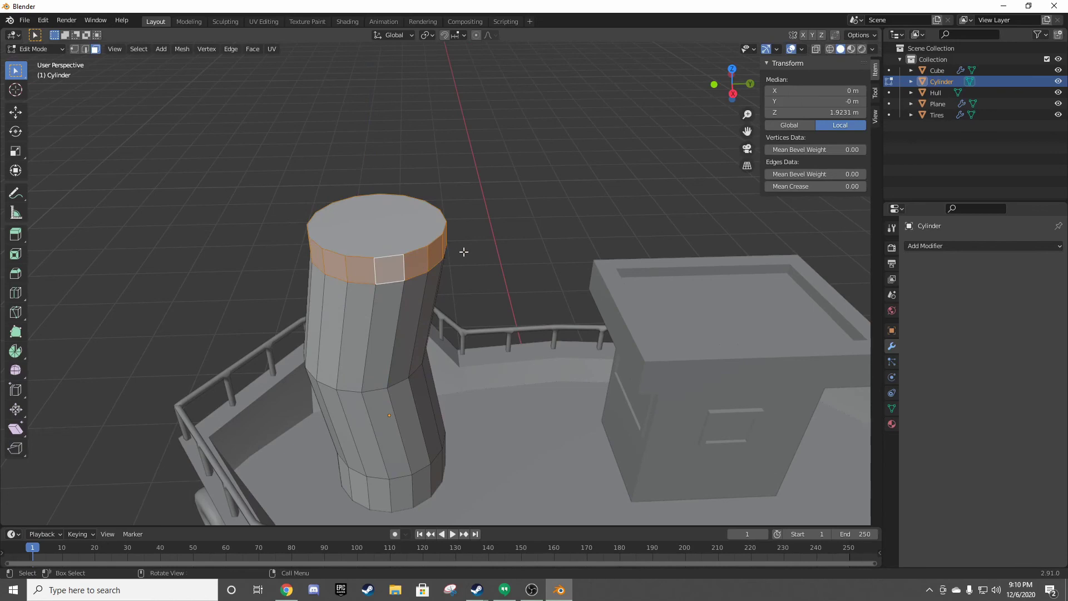
pyautogui.press('e')
pyautogui.rightClick(482, 248)
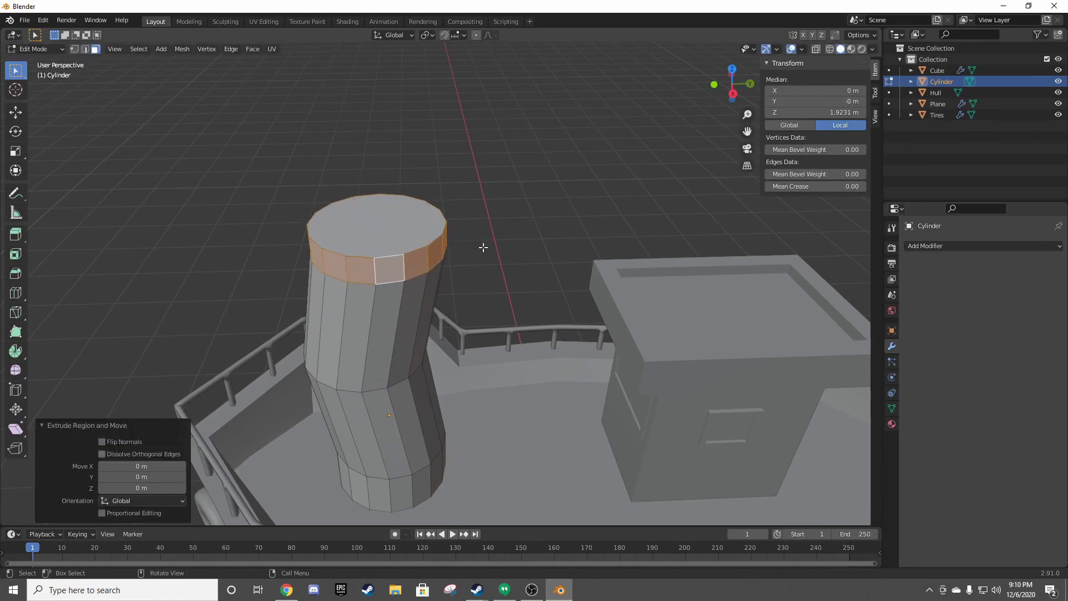
pyautogui.press('s')
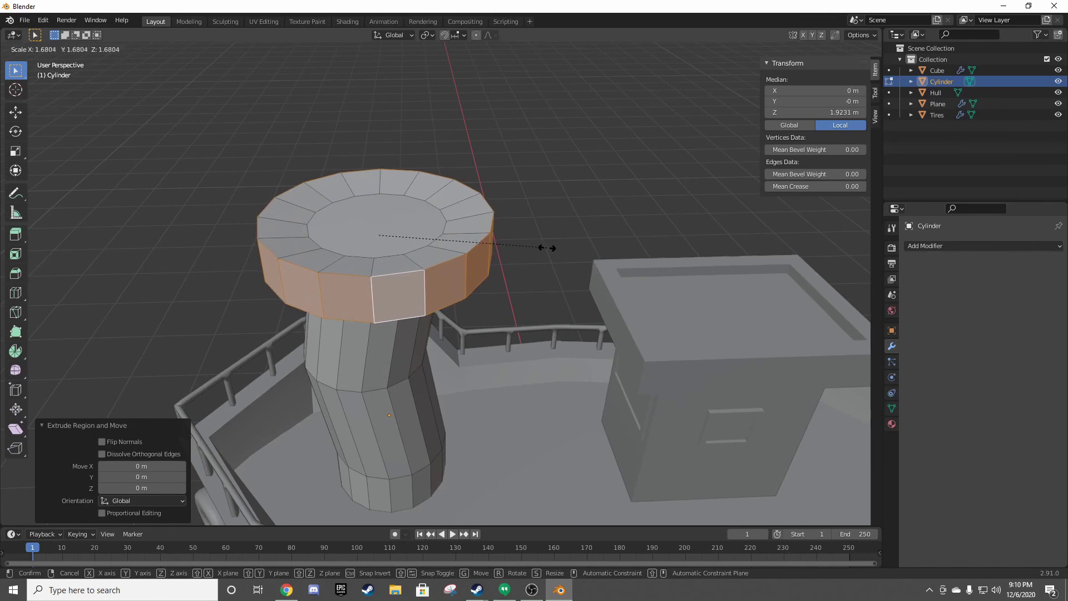
pyautogui.hotkey('shift', 'z')
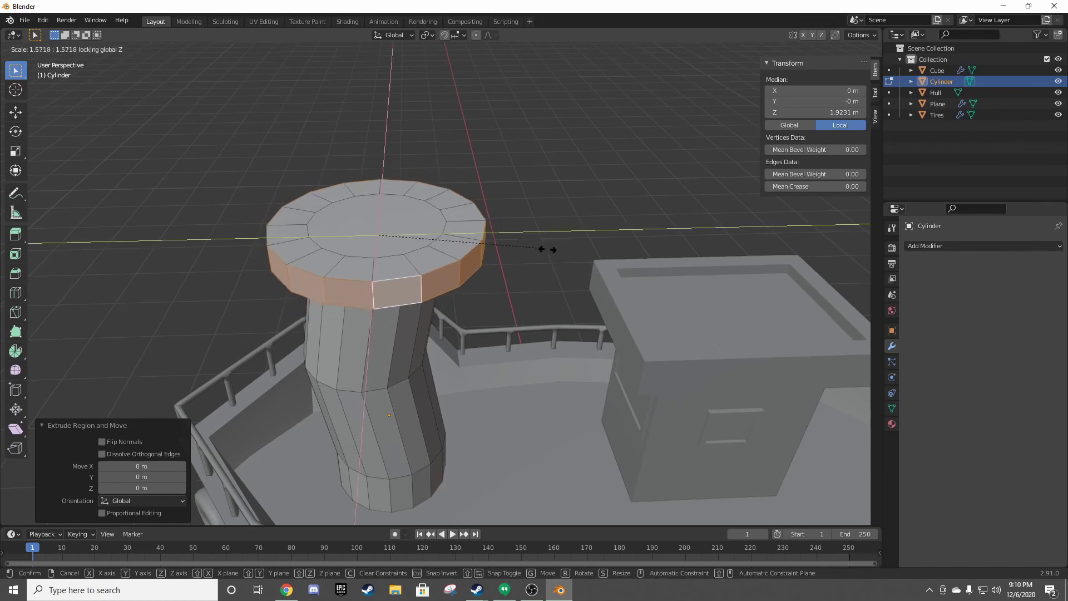
pyautogui.click(504, 249)
# - Shrink the top face and sink it down to form the opening
pyautogui.click(373, 214)
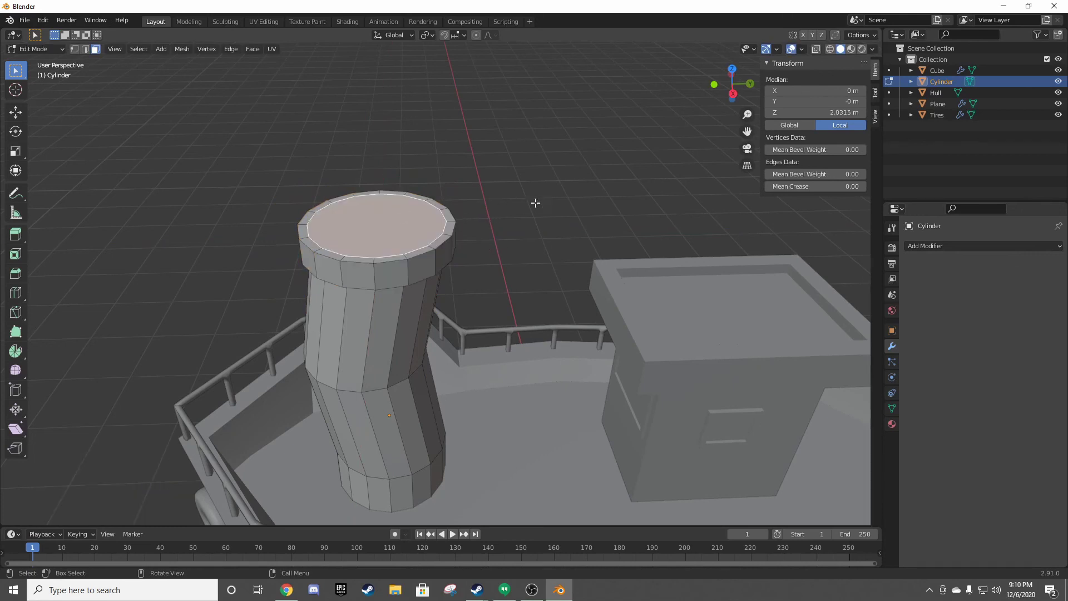
pyautogui.press('s')
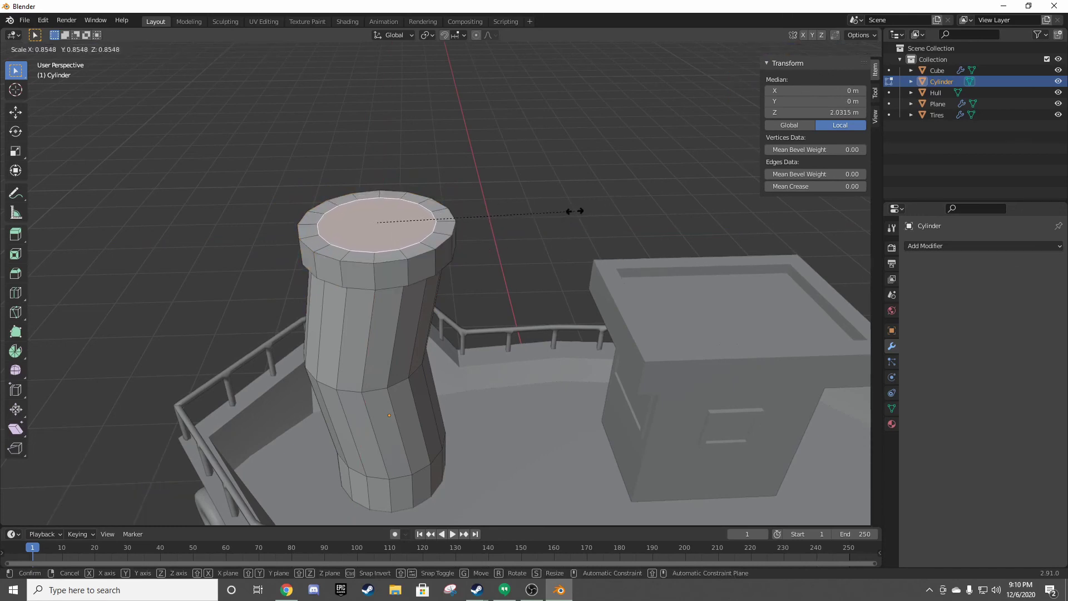
pyautogui.click(575, 211)
pyautogui.press('g')
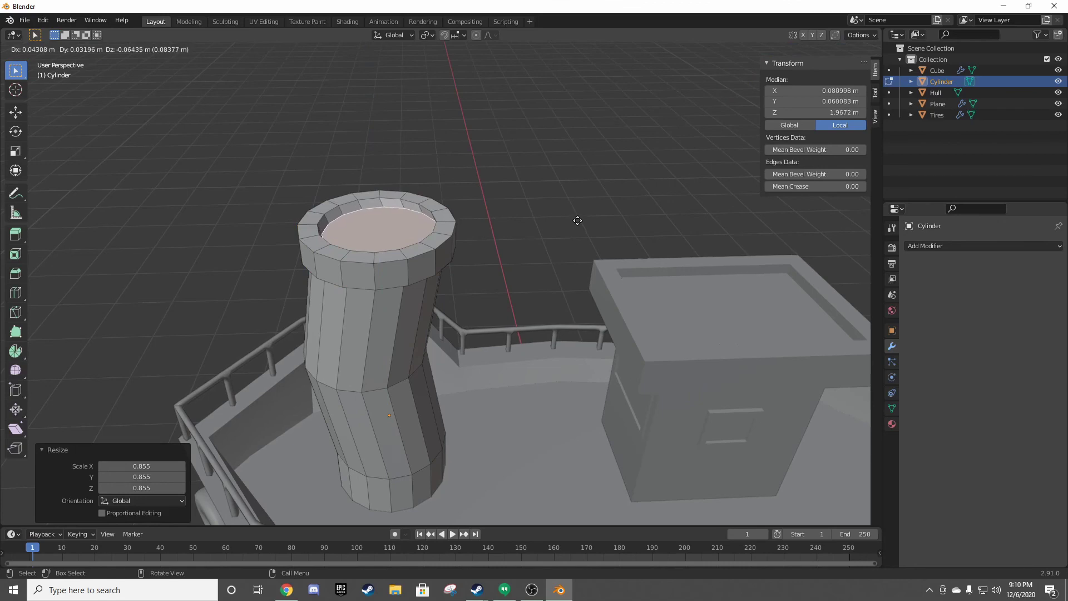
pyautogui.click(577, 220)
pyautogui.moveTo(572, 220)
pyautogui.mouseDown(button='middle')
pyautogui.moveTo(494, 210)
pyautogui.moveTo(518, 177)
pyautogui.moveTo(506, 227)
pyautogui.moveTo(564, 198)
pyautogui.moveTo(551, 203)
pyautogui.moveTo(584, 219)
pyautogui.moveTo(727, 210)
pyautogui.moveTo(508, 210)
pyautogui.moveTo(536, 222)
pyautogui.moveTo(536, 202)
pyautogui.moveTo(565, 219)
pyautogui.mouseUp(button='middle')
pyautogui.hotkey('alt', 'a')
pyautogui.scroll(-5, 518, 177)
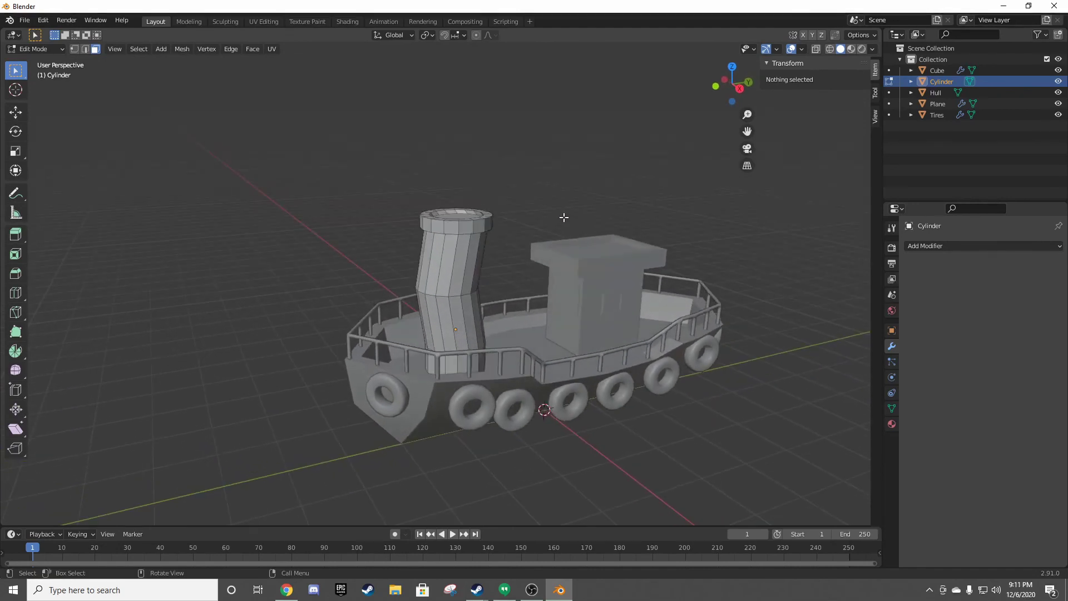
# - In Object Mode, check wireframe then return to solid and Shade Smooth the smokestack
pyautogui.press('Tab')
pyautogui.press('z')
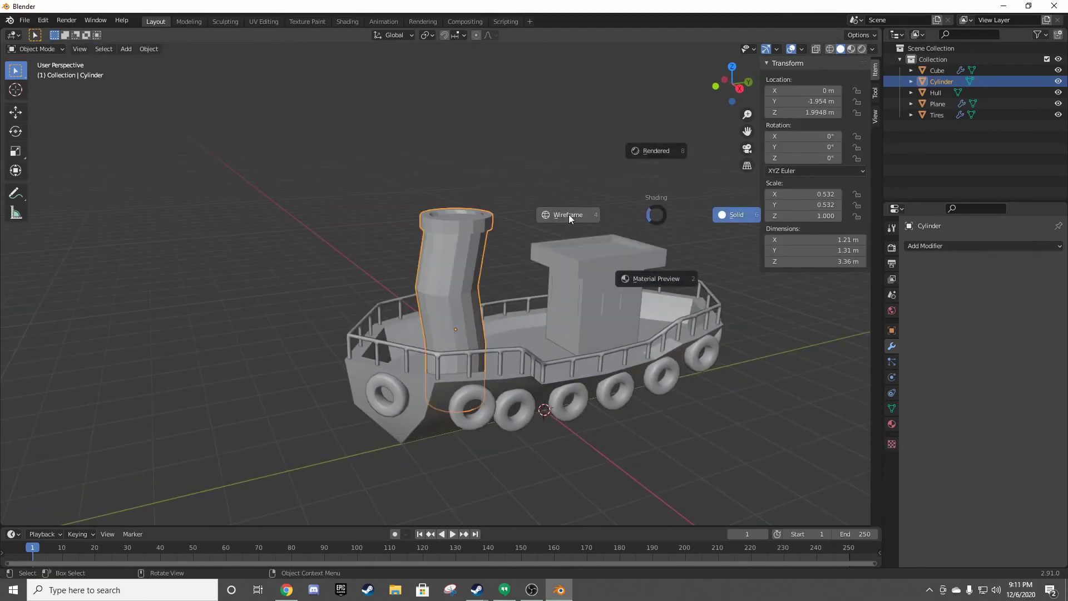
pyautogui.click(568, 215)
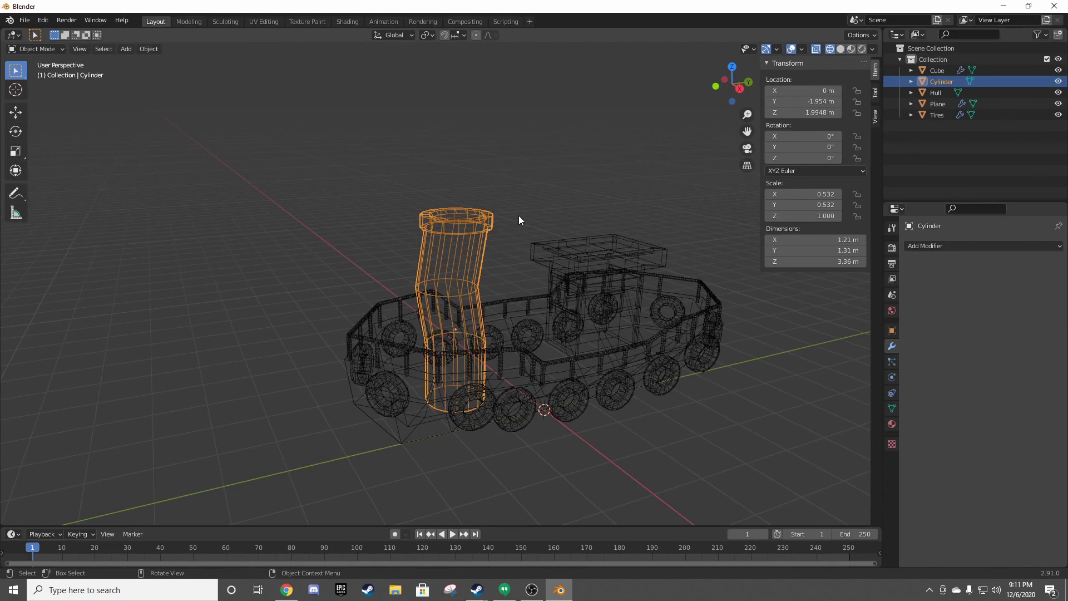
pyautogui.press('z')
pyautogui.click(708, 221)
pyautogui.click(664, 221)
pyautogui.rightClick(456, 258)
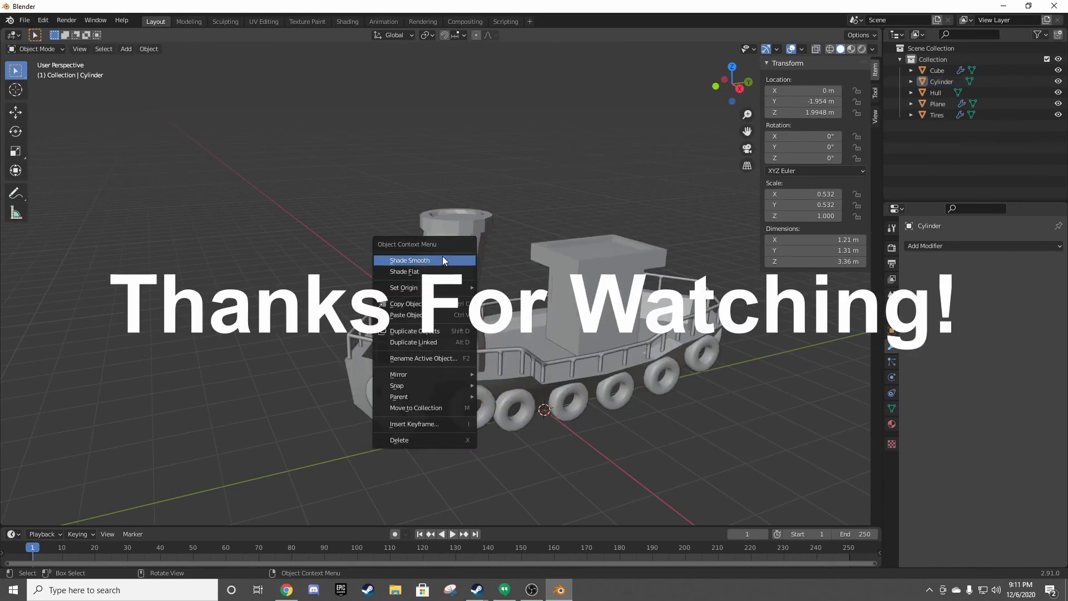
pyautogui.rightClick(468, 248)
pyautogui.scroll(3, 481, 242)
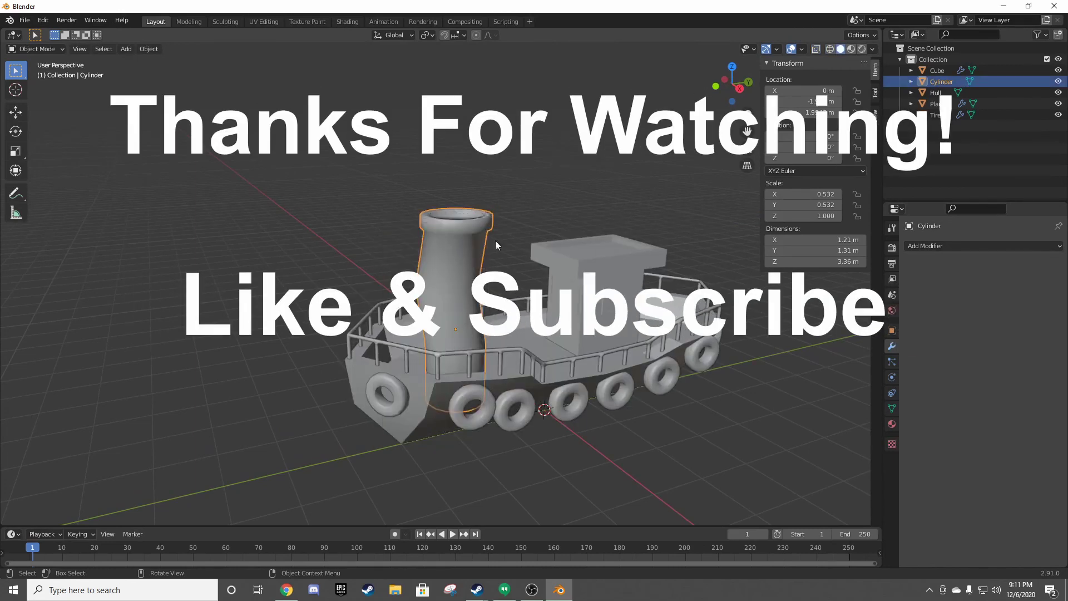